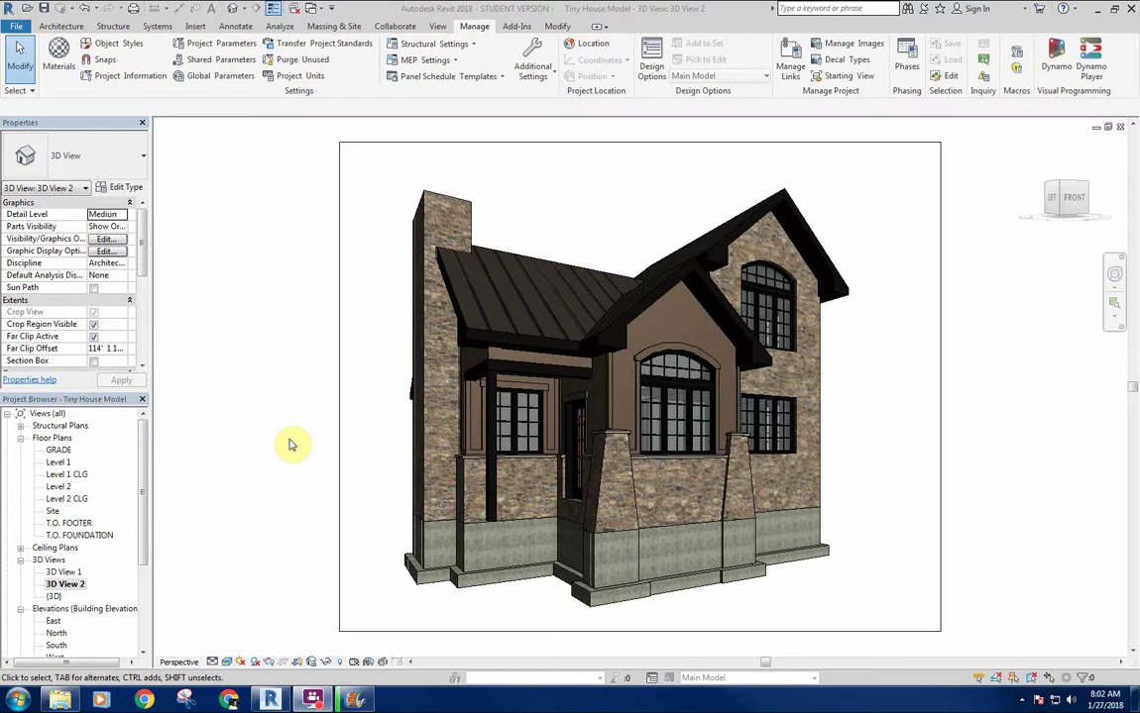
# Open the Level 1 floor plan and look over its three section lines
pyautogui.doubleClick(60, 463)
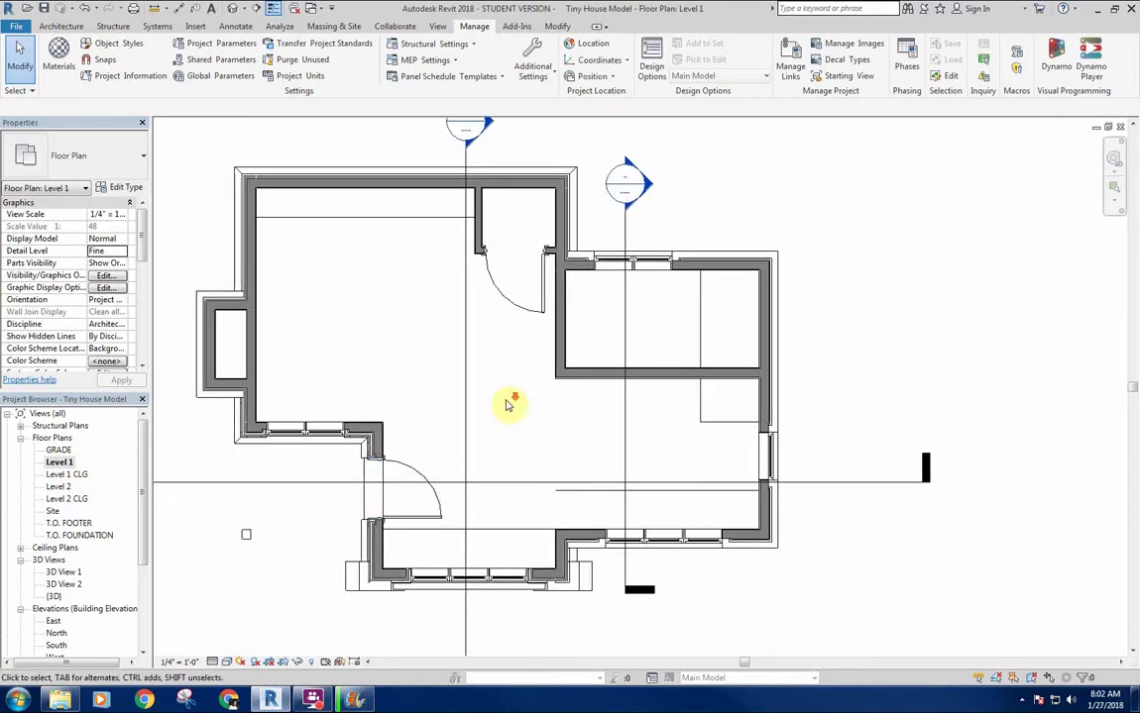
pyautogui.scroll(-3, 508, 404)
pyautogui.scroll(2, 488, 445)
pyautogui.click(474, 333)
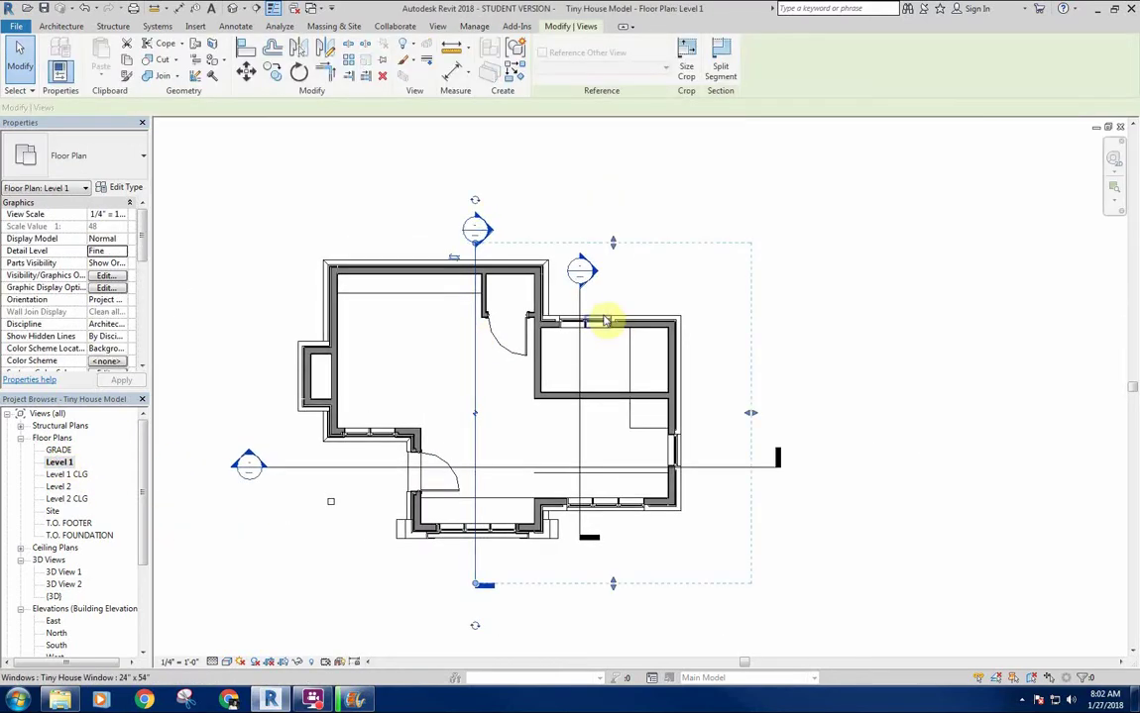
pyautogui.click(580, 303)
pyautogui.click(529, 412)
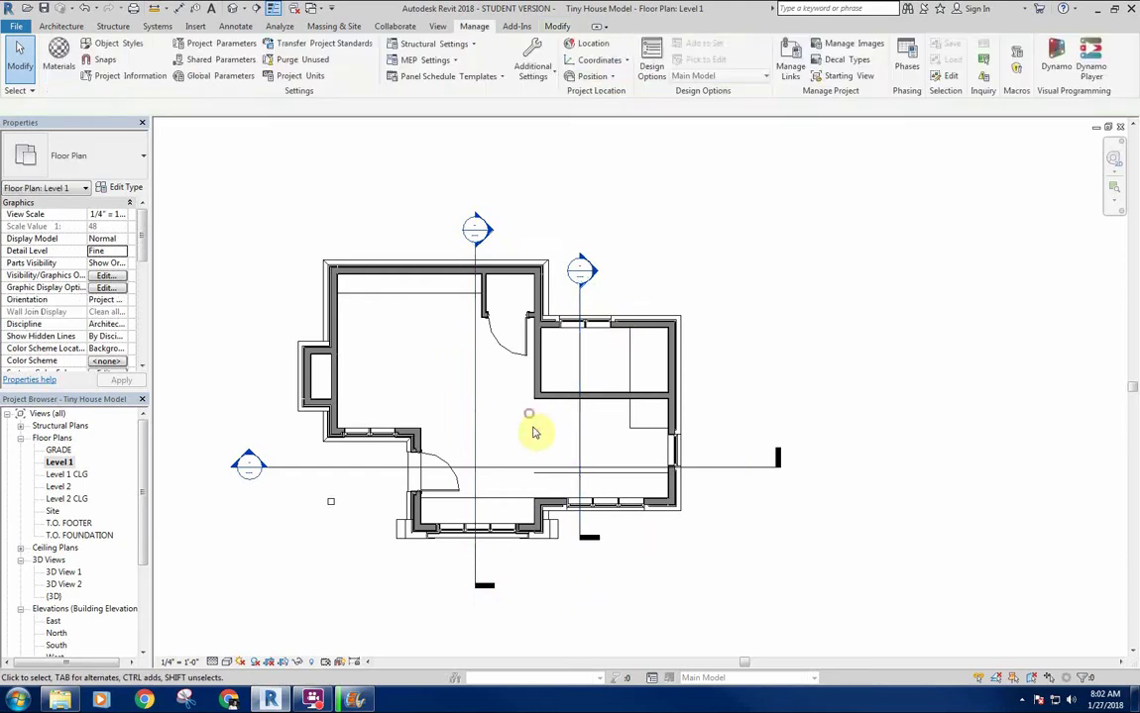
pyautogui.moveTo(532, 427); pyautogui.dragTo(523, 425, button='middle')
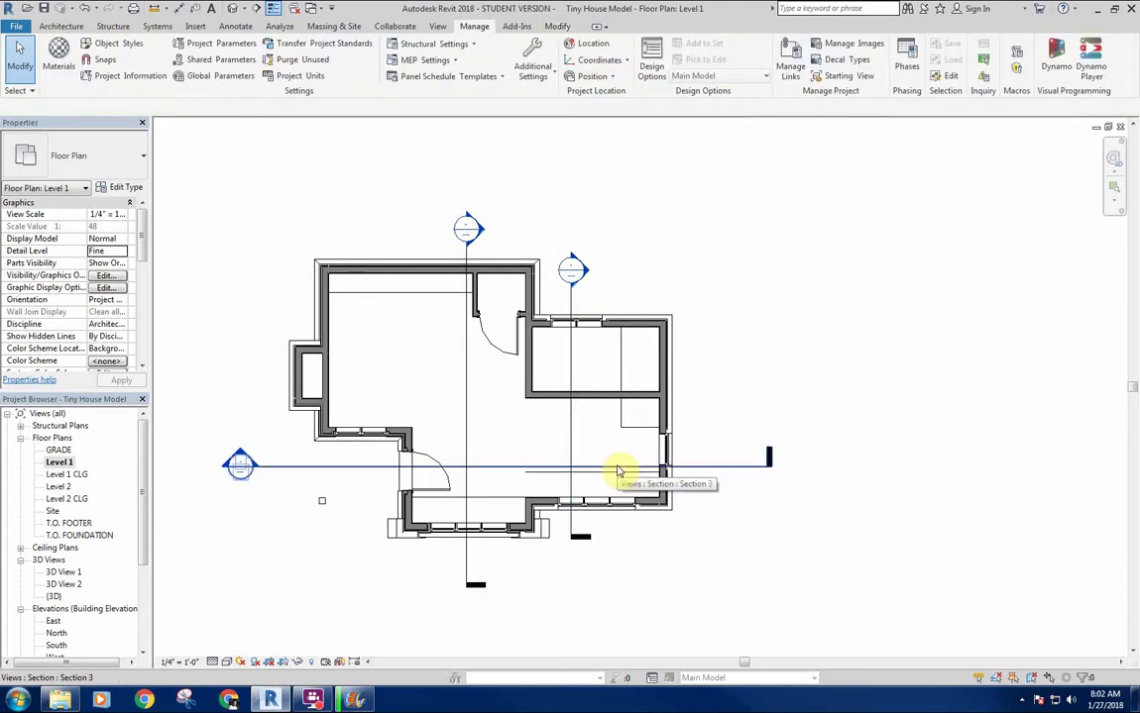
pyautogui.moveTo(516, 446); pyautogui.dragTo(538, 446, button='middle')
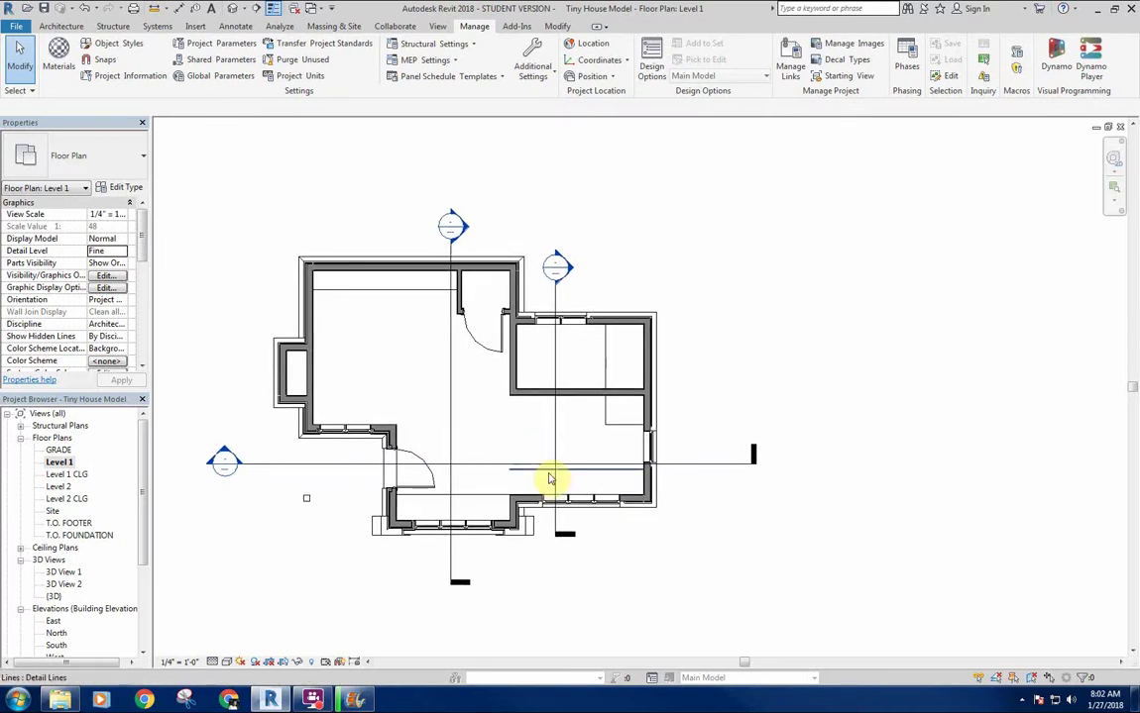
# Draw thin detail lines outlining a counter about 1'-10" deep along the kitchen side of the interior wall, starting from the existing appliance outline
pyautogui.scroll(3, 551, 479)
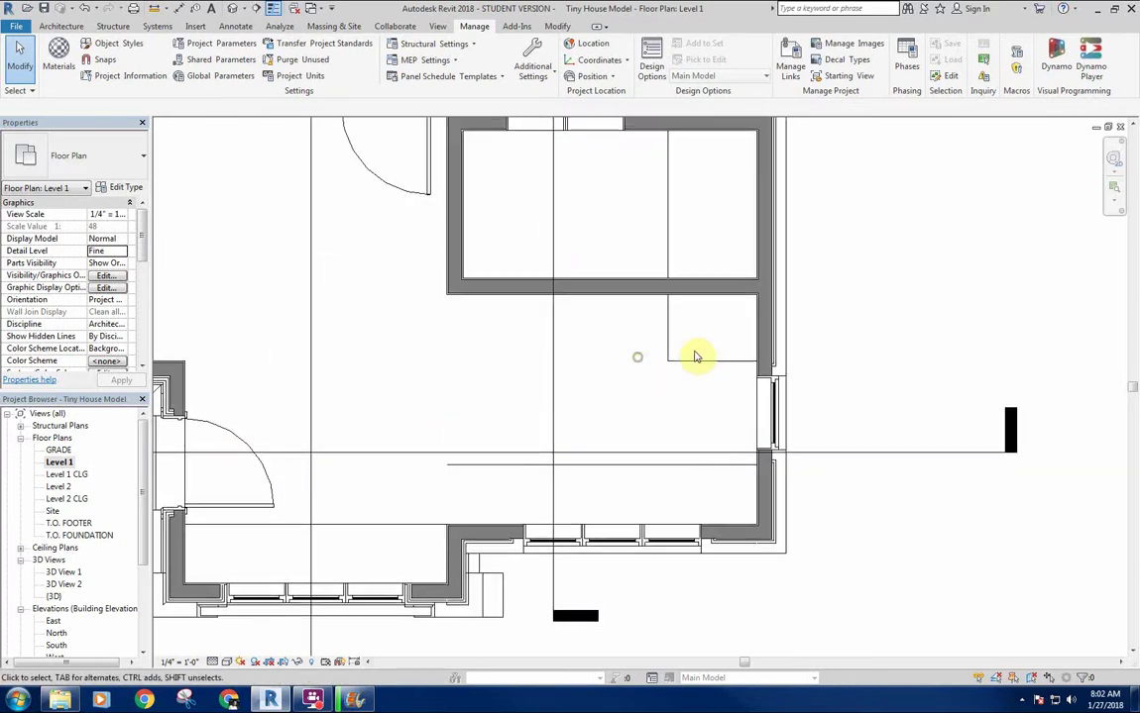
pyautogui.scroll(-3, 534, 427)
pyautogui.scroll(3, 625, 376)
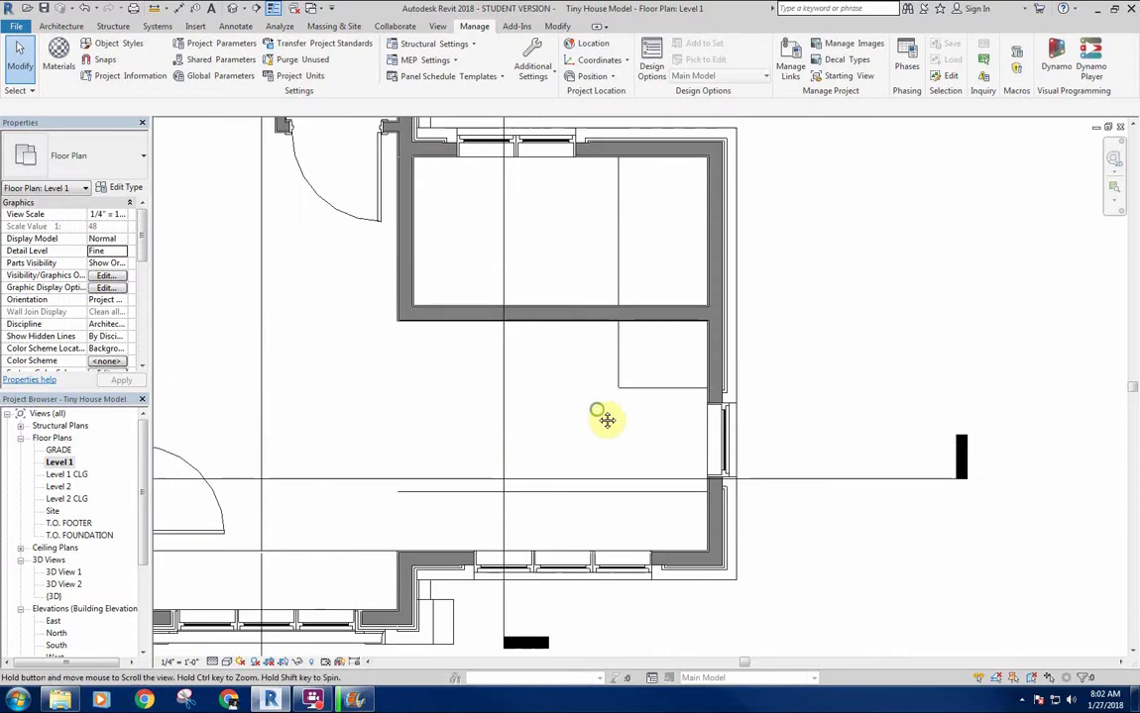
pyautogui.moveTo(607, 420); pyautogui.dragTo(627, 420, button='middle')
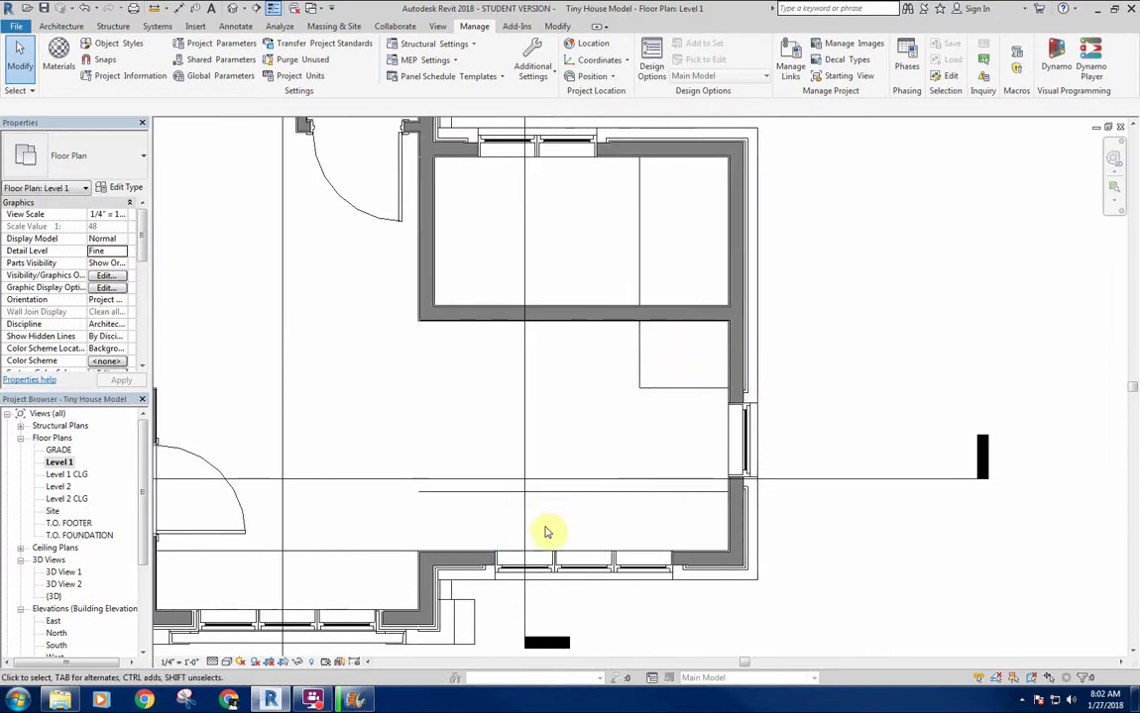
pyautogui.moveTo(589, 503); pyautogui.dragTo(587, 509, button='middle')
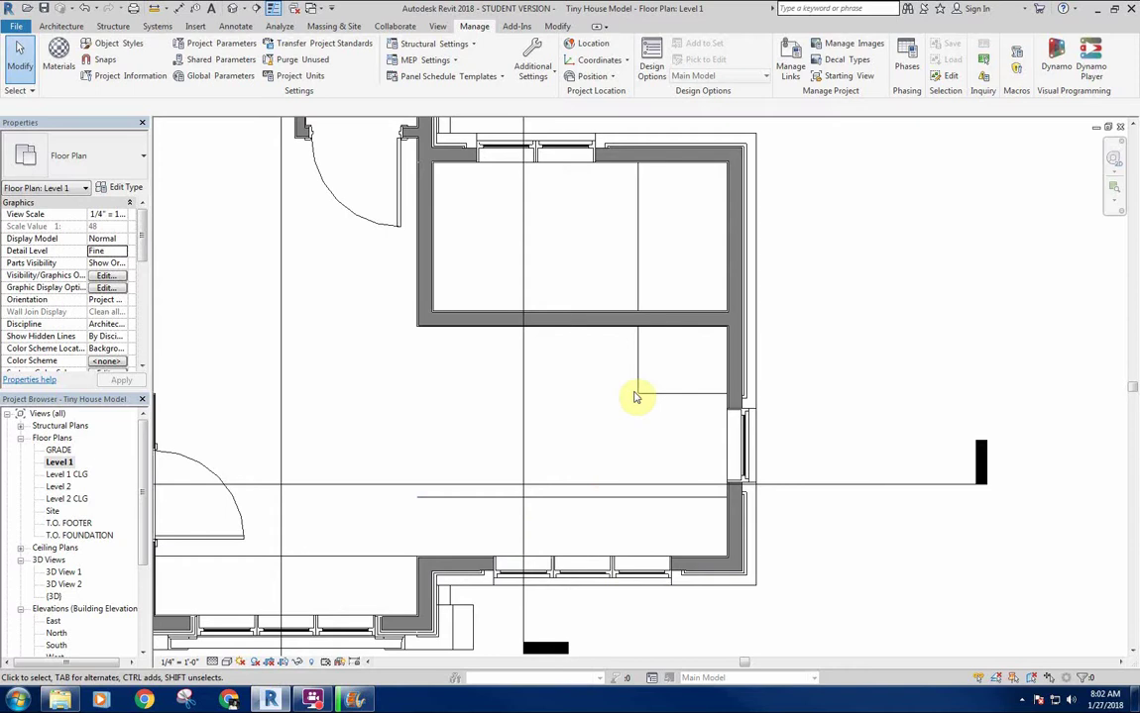
pyautogui.press('d')
pyautogui.press('l')
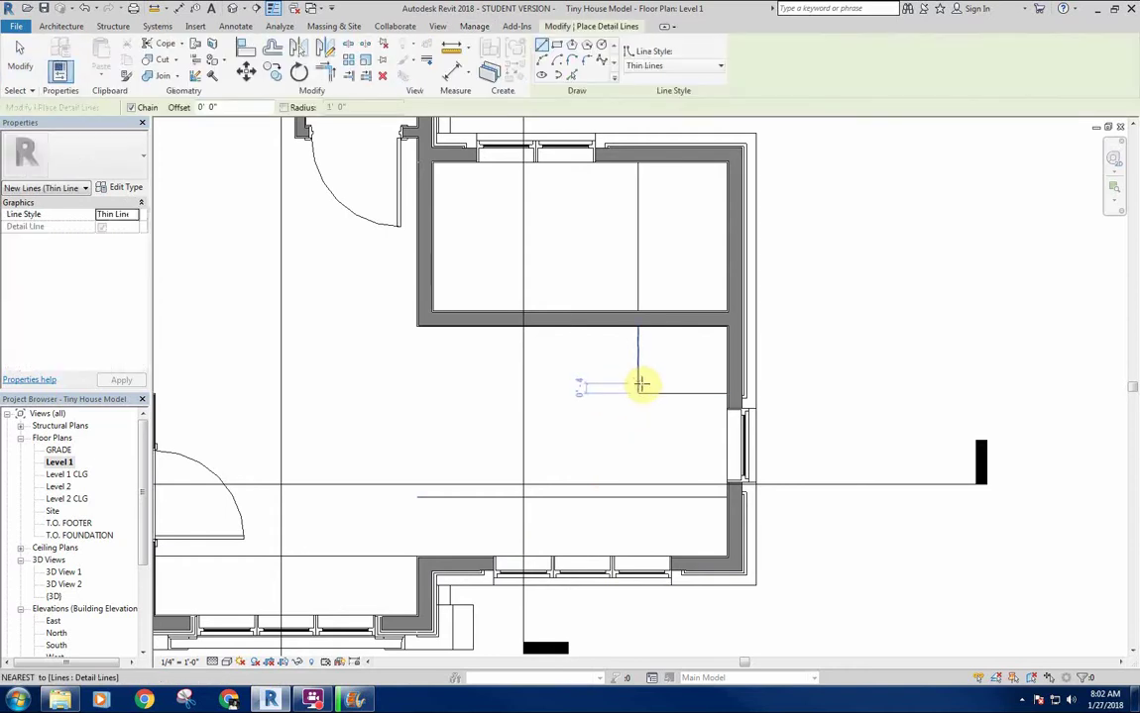
pyautogui.click(639, 382)
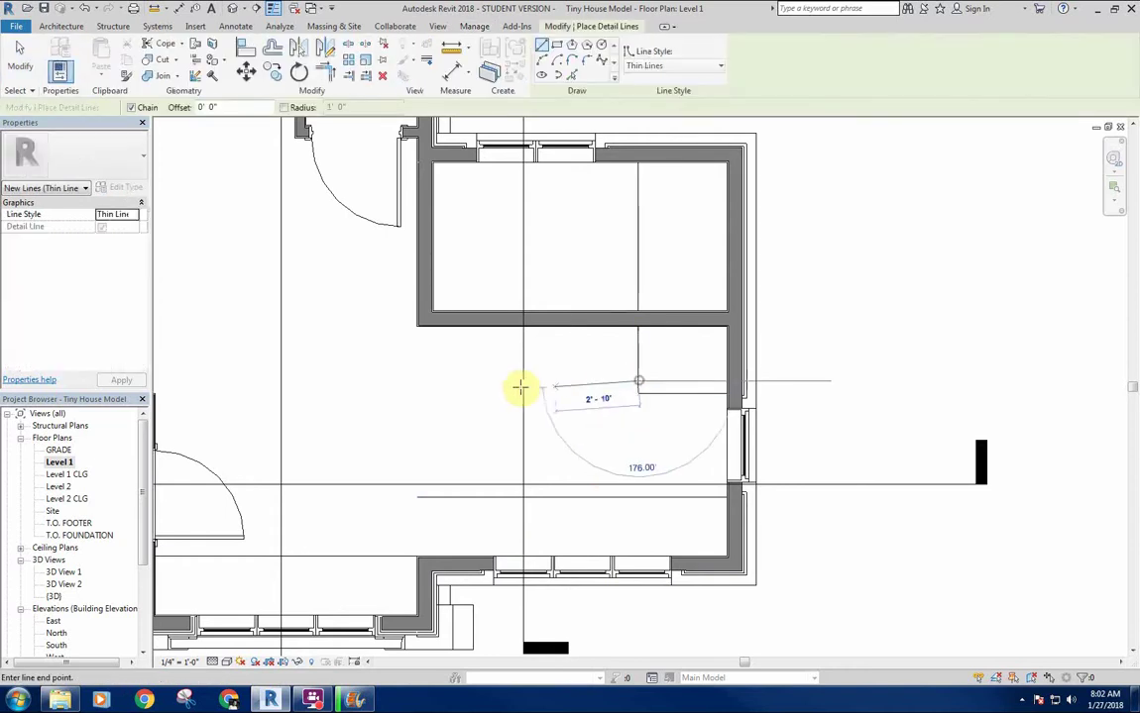
pyautogui.click(432, 379)
pyautogui.click(440, 326)
pyautogui.press('Escape')
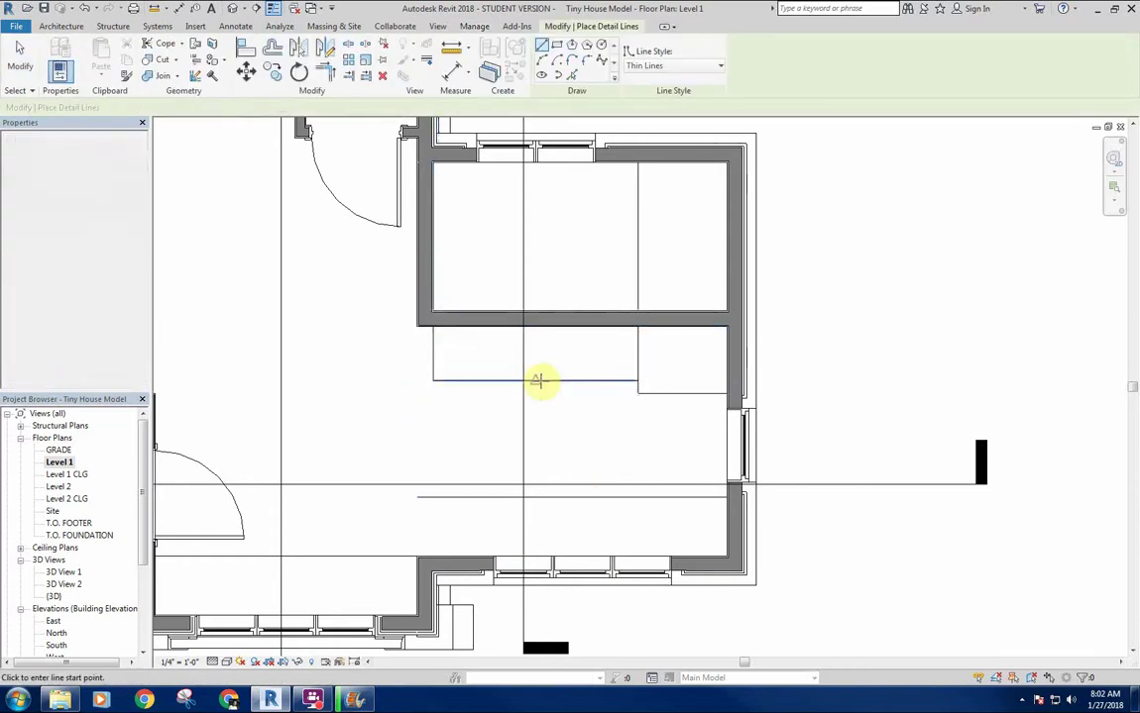
# Draw a perpendicular detail line from the midpoint of the counter's front edge to the interior wall
pyautogui.click(536, 380)
pyautogui.click(537, 326)
pyautogui.press('Escape')
pyautogui.press('Escape')
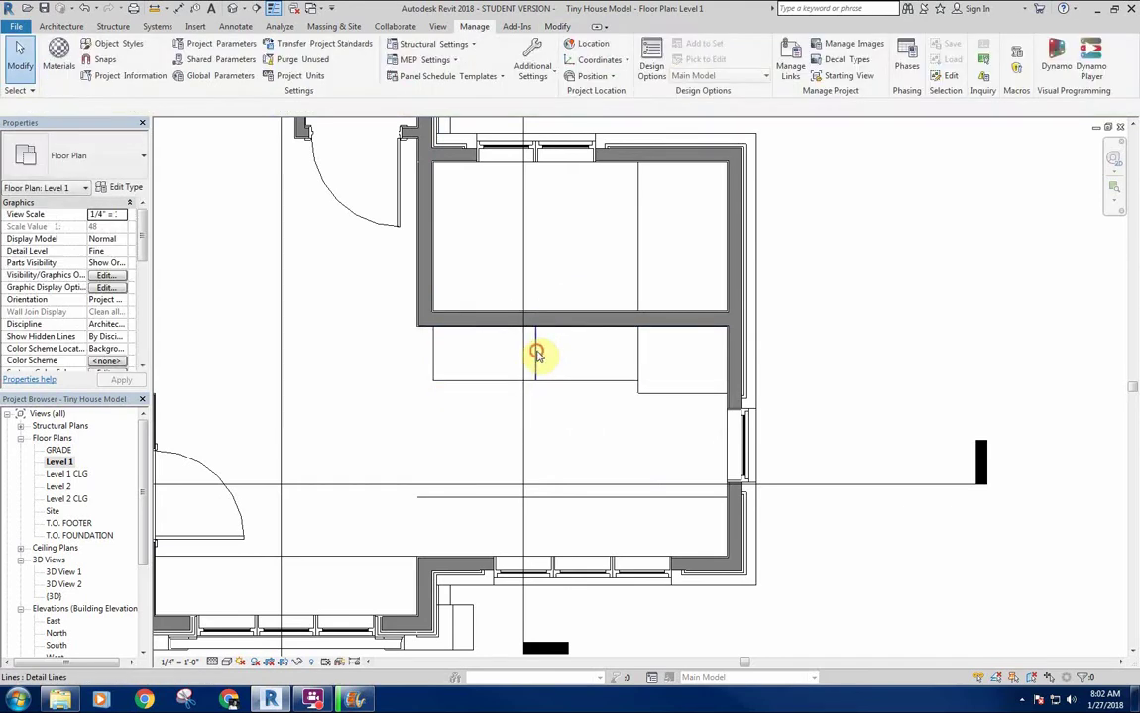
# Copy the counter's middle divider line about 1'-3" toward the existing appliance outline
pyautogui.click(537, 354)
pyautogui.press('c')
pyautogui.press('o')
pyautogui.click(560, 352)
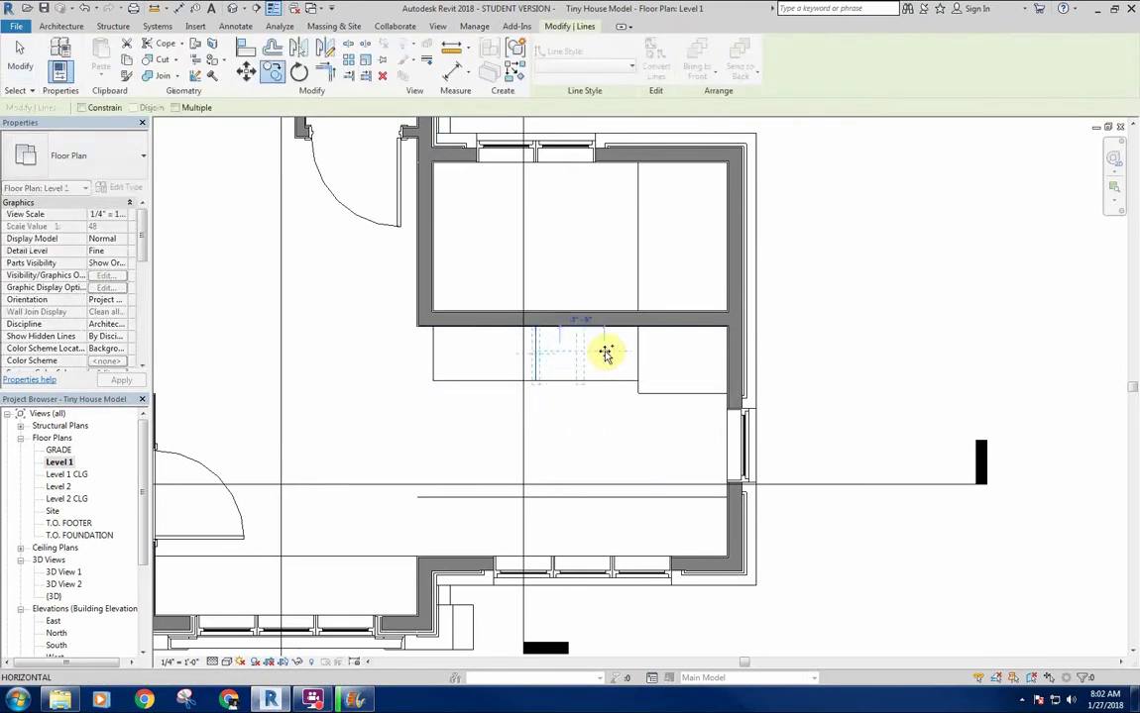
pyautogui.click(596, 350)
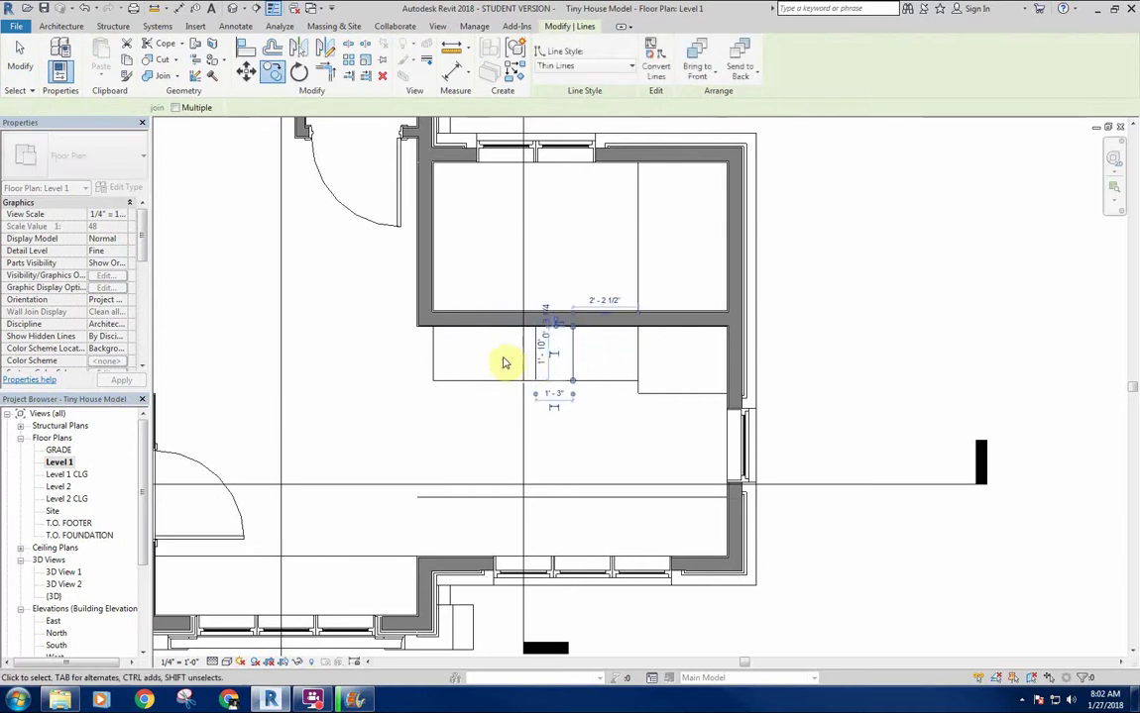
pyautogui.rightClick(495, 354)
pyautogui.press('Escape')
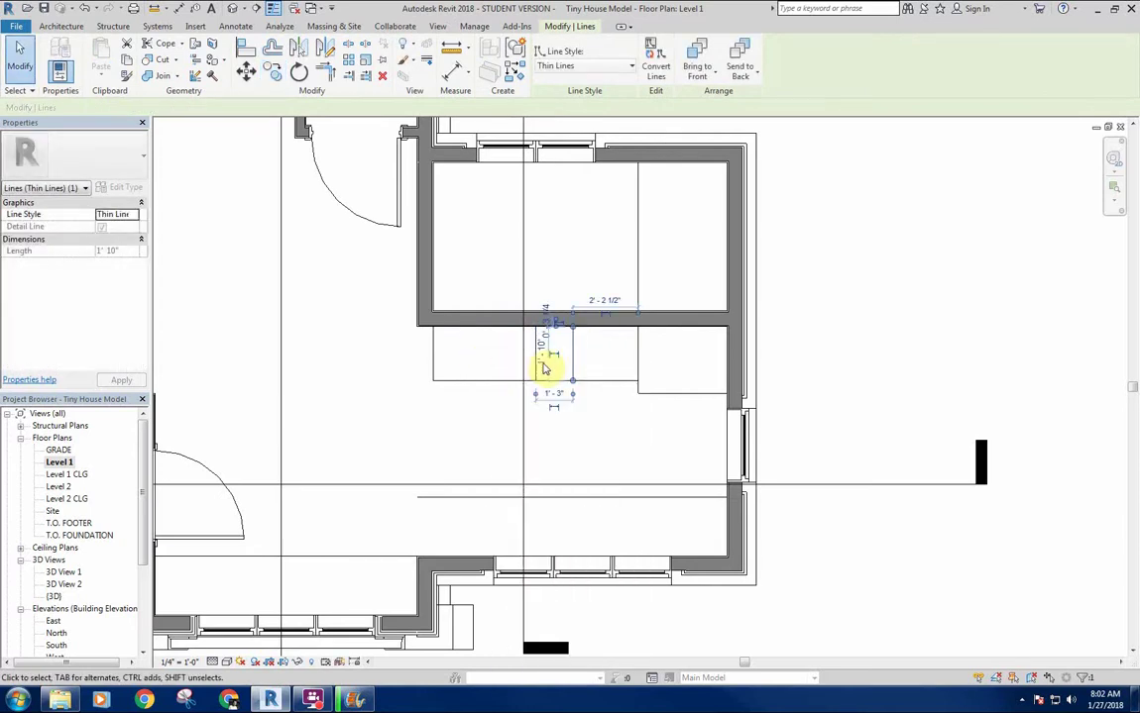
# Mirror the copied divider about the counter's middle line and delete that middle line
pyautogui.click(301, 48)
pyautogui.click(538, 353)
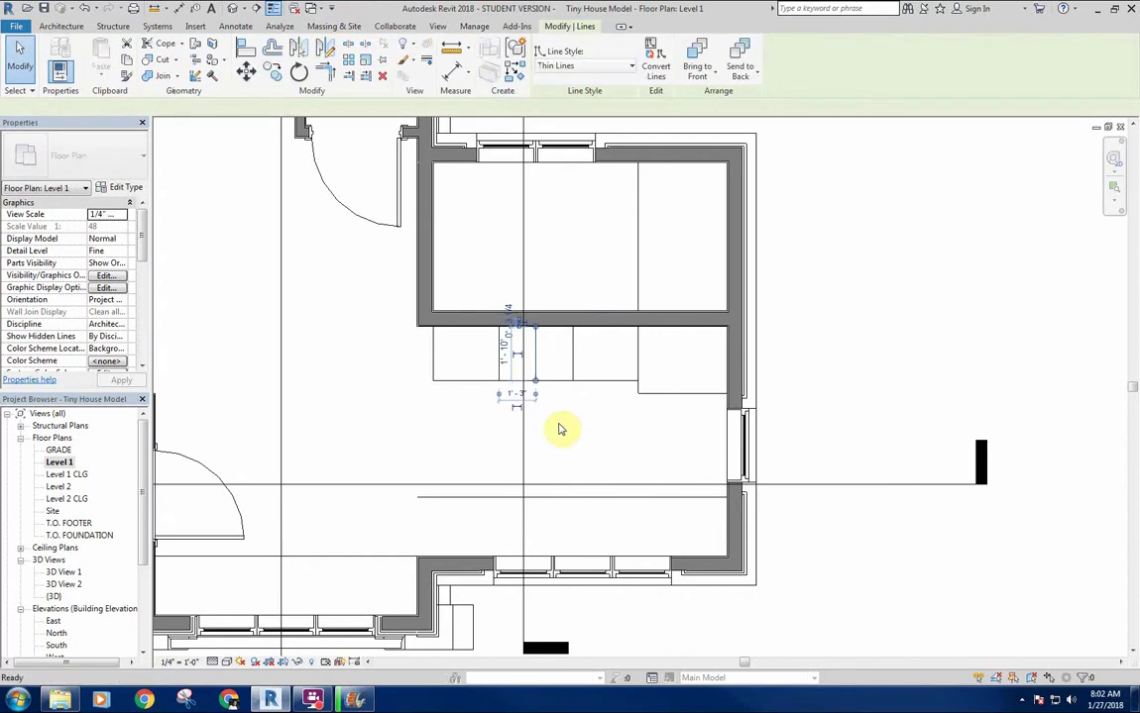
pyautogui.press('Delete')
pyautogui.moveTo(557, 424); pyautogui.dragTo(560, 424, button='middle')
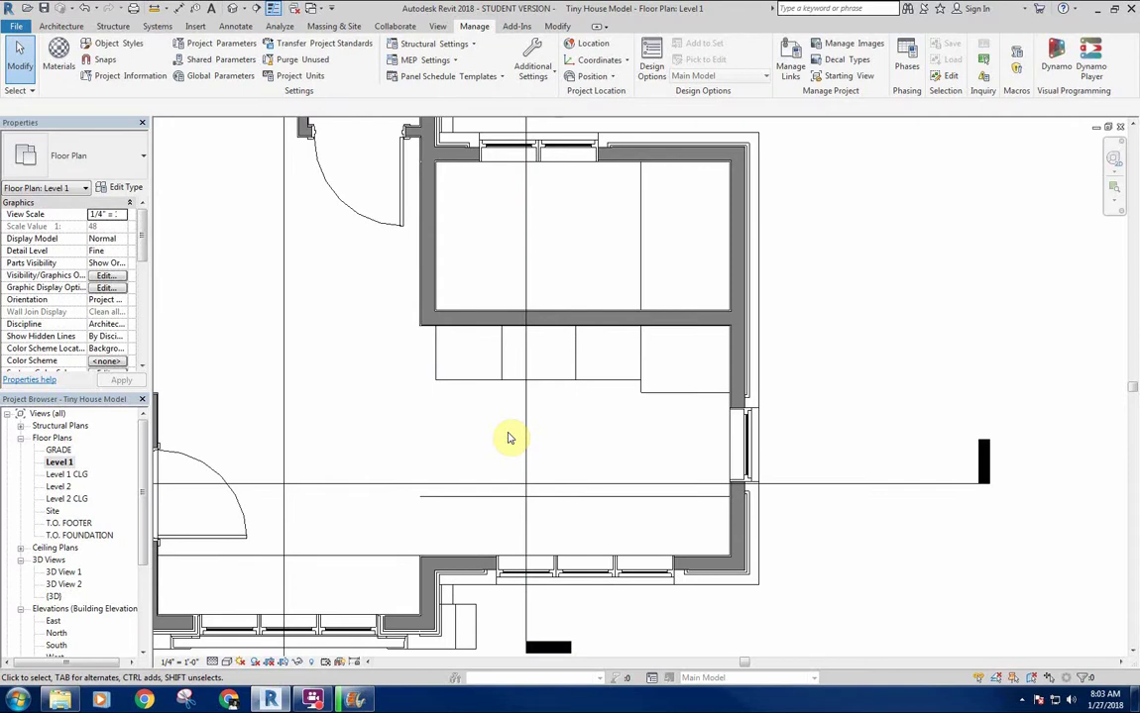
# Start placing a component and browse the family library to the Casework Base Cabinets folder
pyautogui.click(62, 26)
pyautogui.click(166, 54)
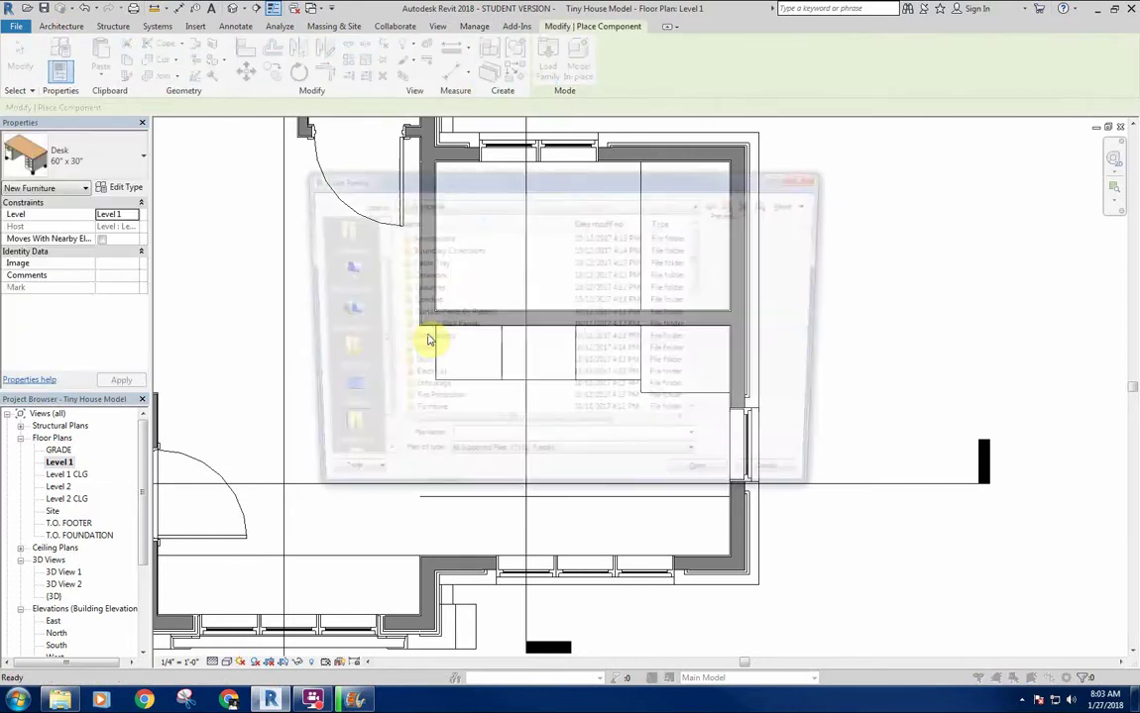
pyautogui.doubleClick(444, 277)
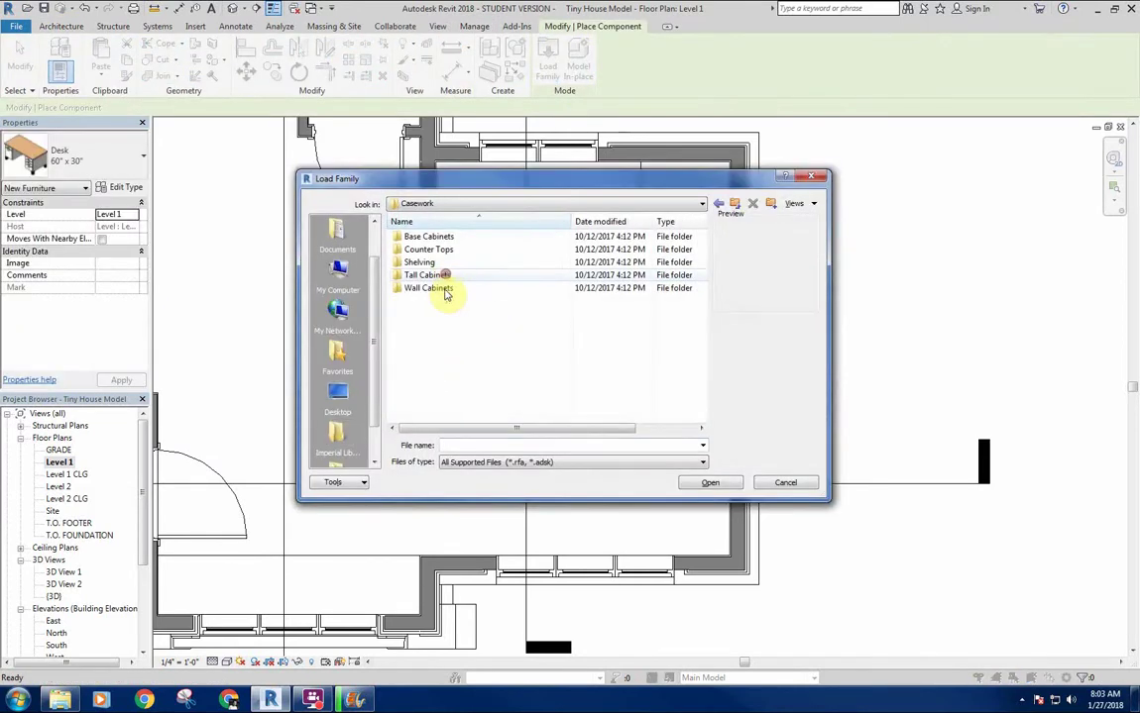
pyautogui.doubleClick(429, 237)
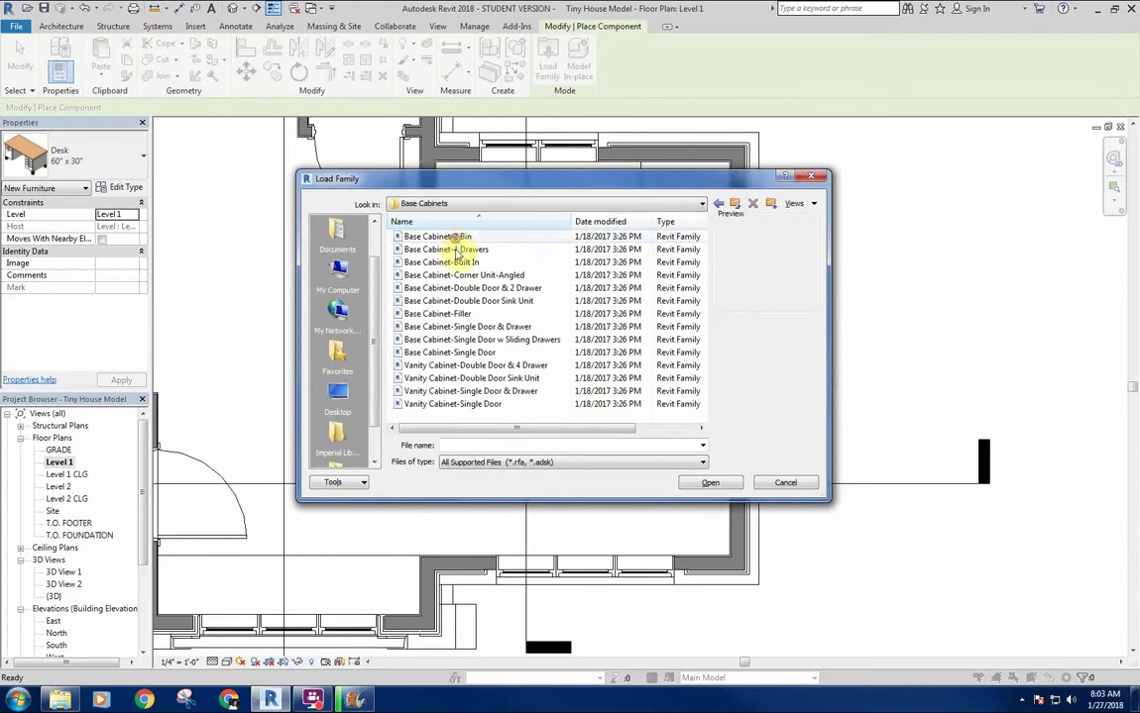
# Preview the available base and vanity cabinet families, from the 2 Bin and 4 Drawers units to the single- and double-door types
pyautogui.click(449, 239)
pyautogui.click(463, 289)
pyautogui.click(472, 326)
pyautogui.click(485, 353)
pyautogui.click(511, 405)
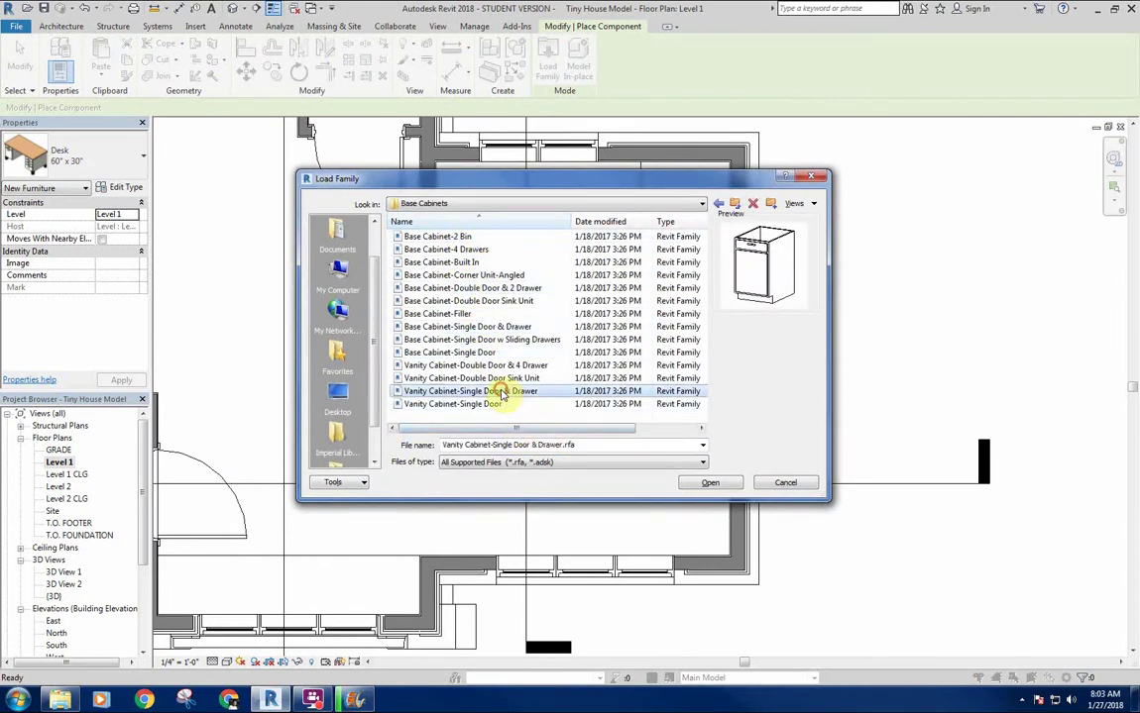
pyautogui.click(471, 365)
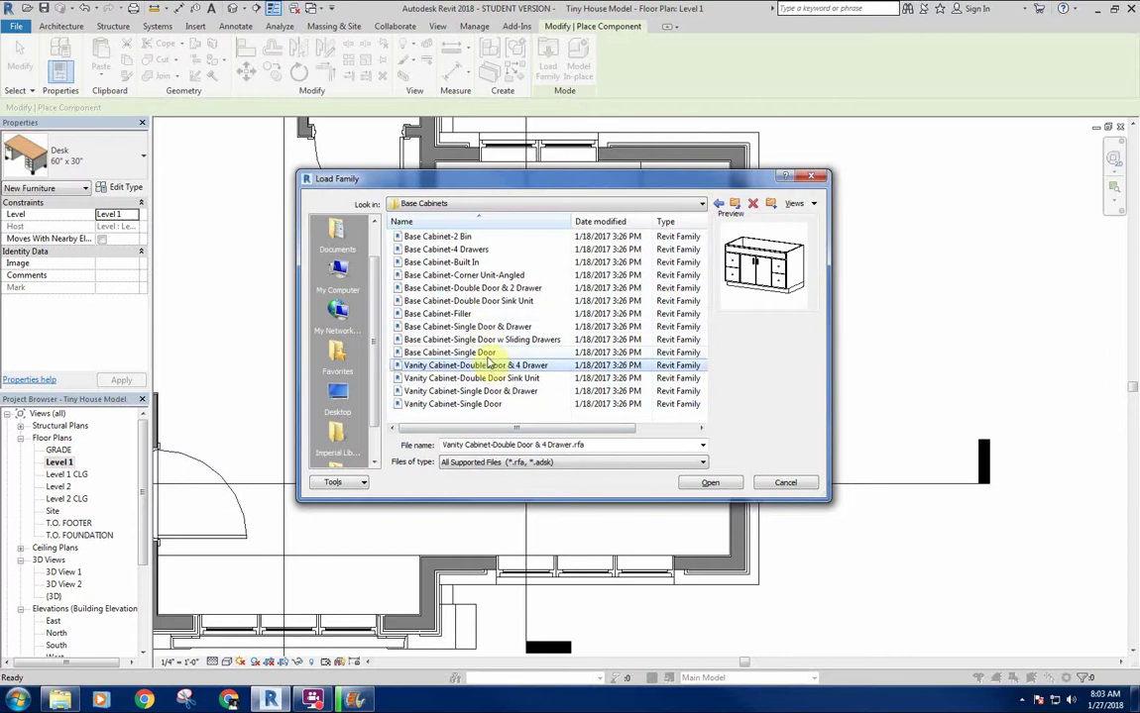
pyautogui.click(480, 352)
pyautogui.click(475, 339)
pyautogui.click(473, 313)
pyautogui.click(471, 288)
pyautogui.click(473, 261)
pyautogui.click(479, 249)
pyautogui.click(479, 274)
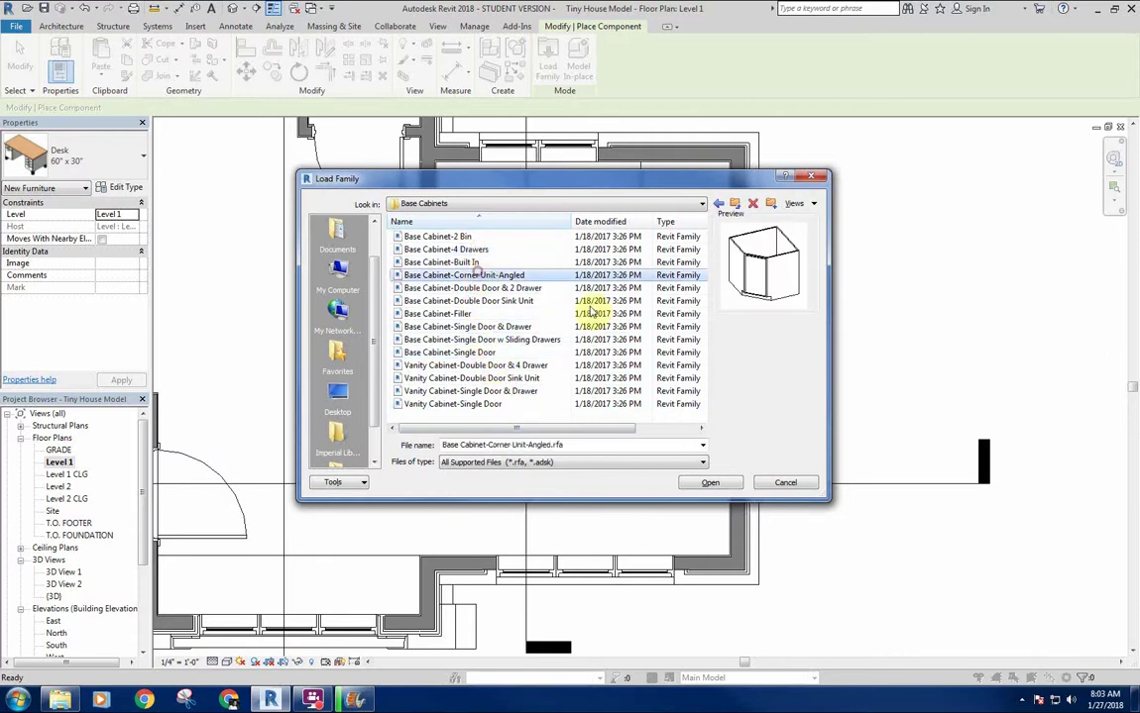
# Compare the filler, single-door and sliding-drawer base cabinets with the double-door vanity cabinet, and cancel loading a family
pyautogui.press('Down')
pyautogui.press('Down')
pyautogui.press('Down')
pyautogui.press('Down')
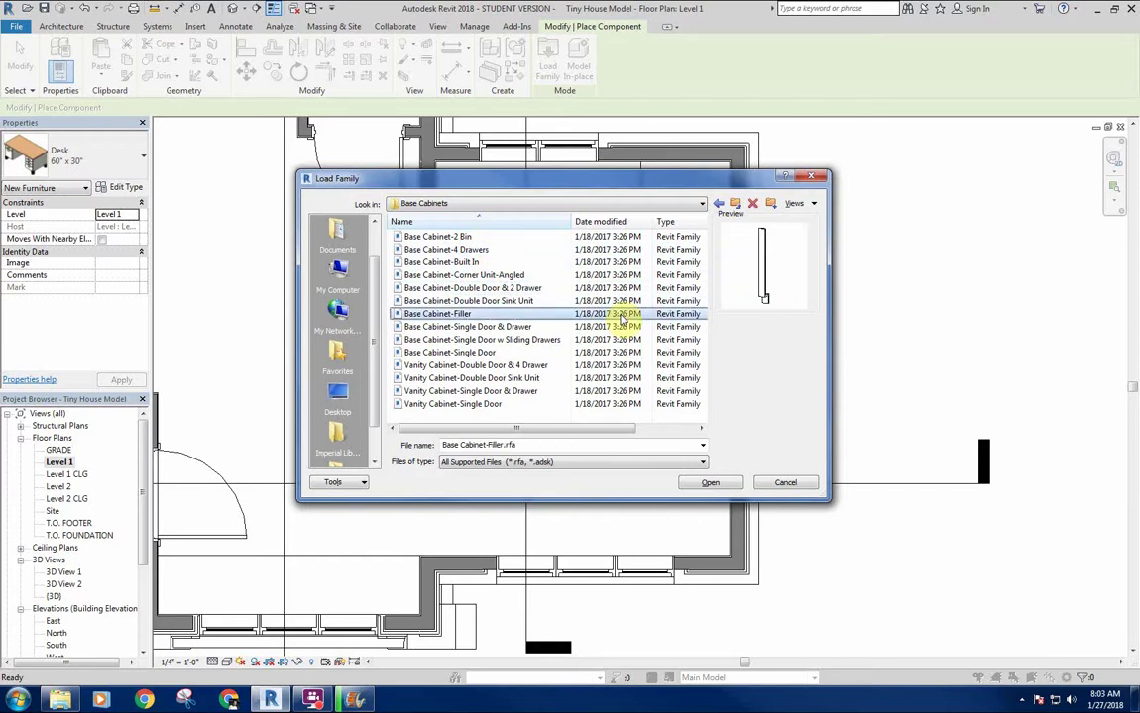
pyautogui.press('Down')
pyautogui.press('Down')
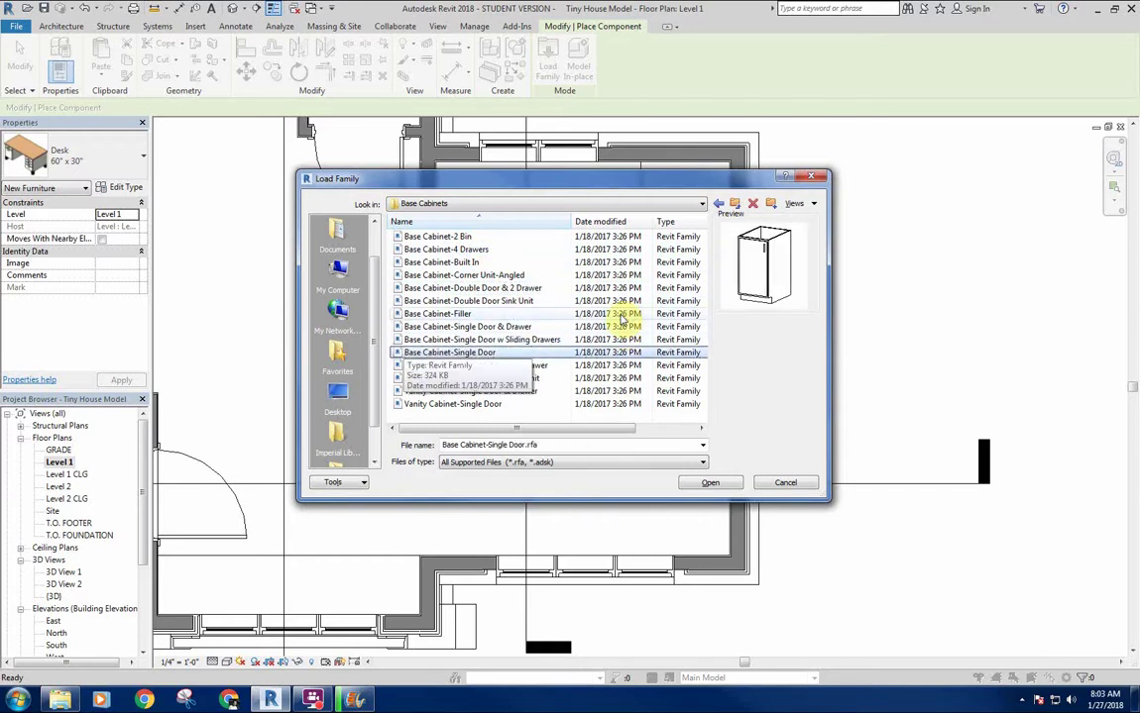
pyautogui.press('Down')
pyautogui.press('Up')
pyautogui.press('Up')
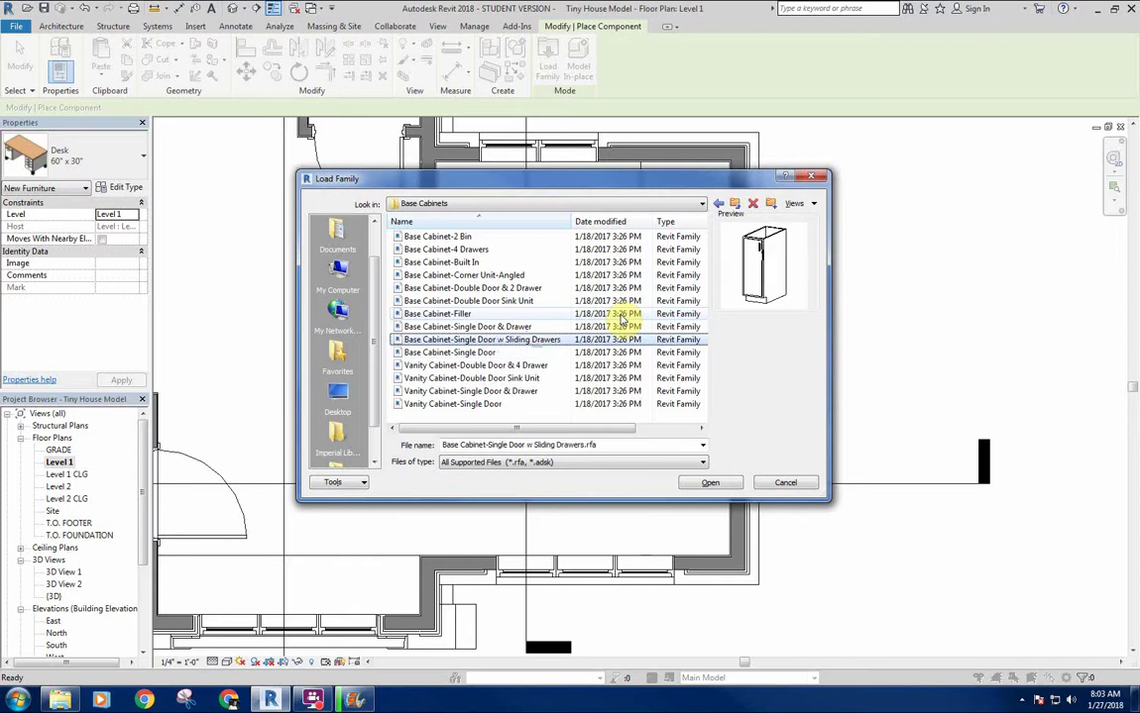
pyautogui.press('Down')
pyautogui.press('Down')
pyautogui.press('Up')
pyautogui.press('Down')
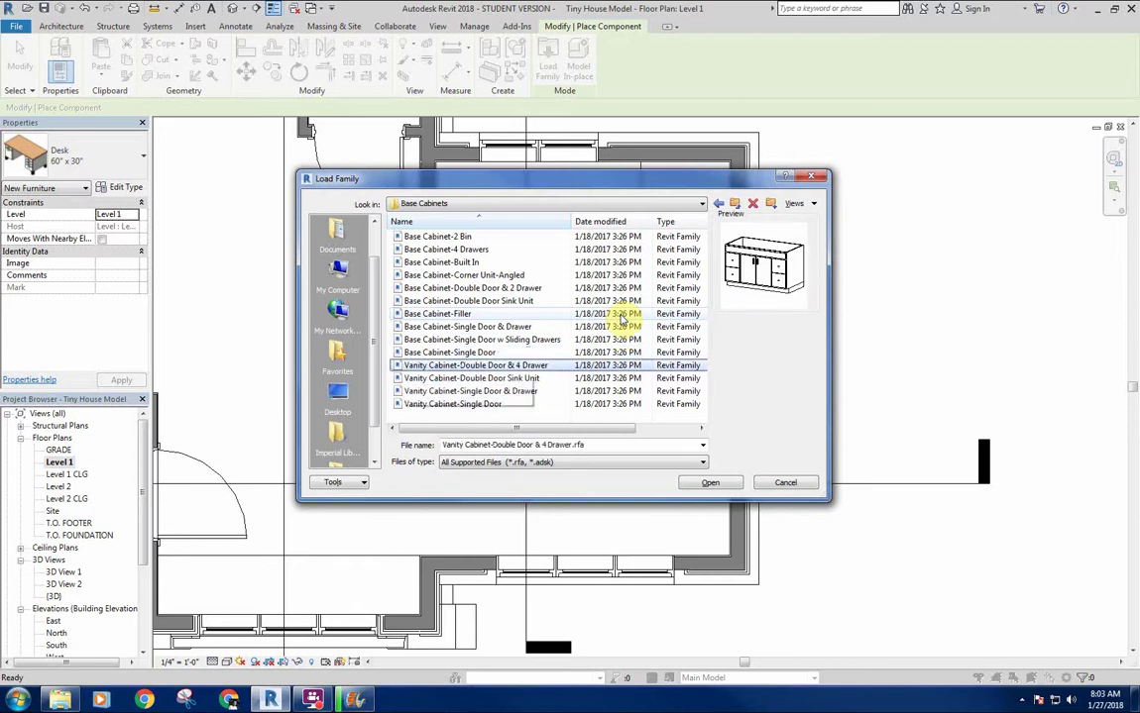
pyautogui.press('Up')
pyautogui.press('Up')
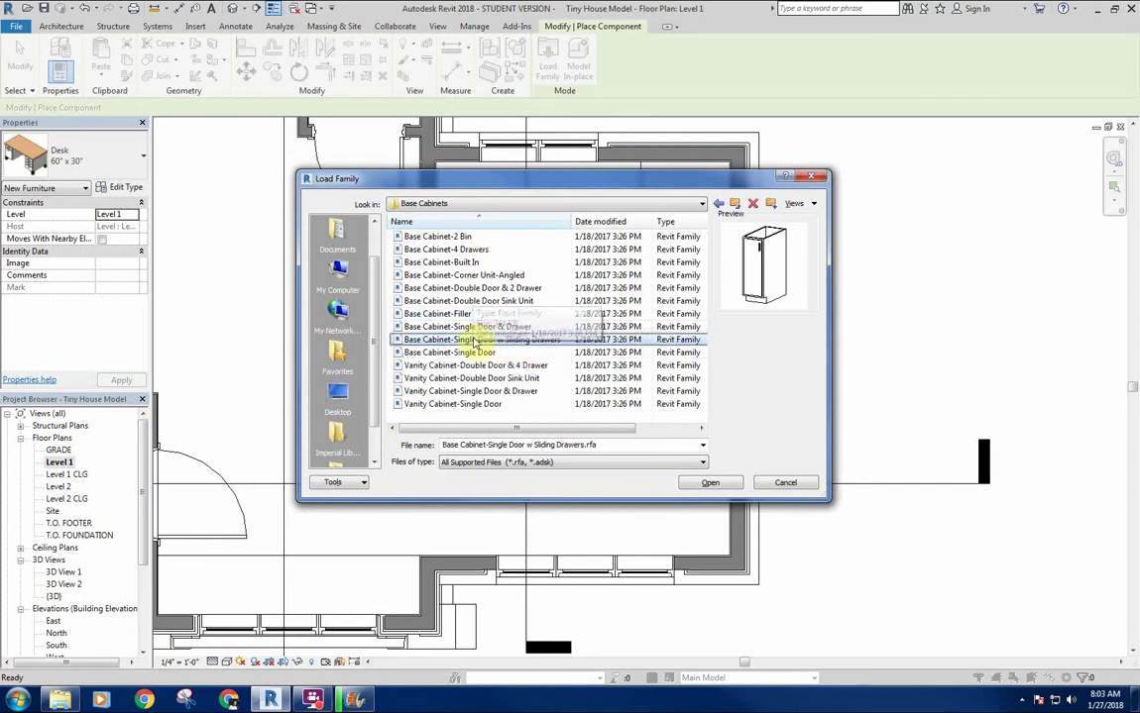
pyautogui.click(778, 483)
pyautogui.rightClick(466, 426)
pyautogui.click(470, 430)
pyautogui.rightClick(458, 434)
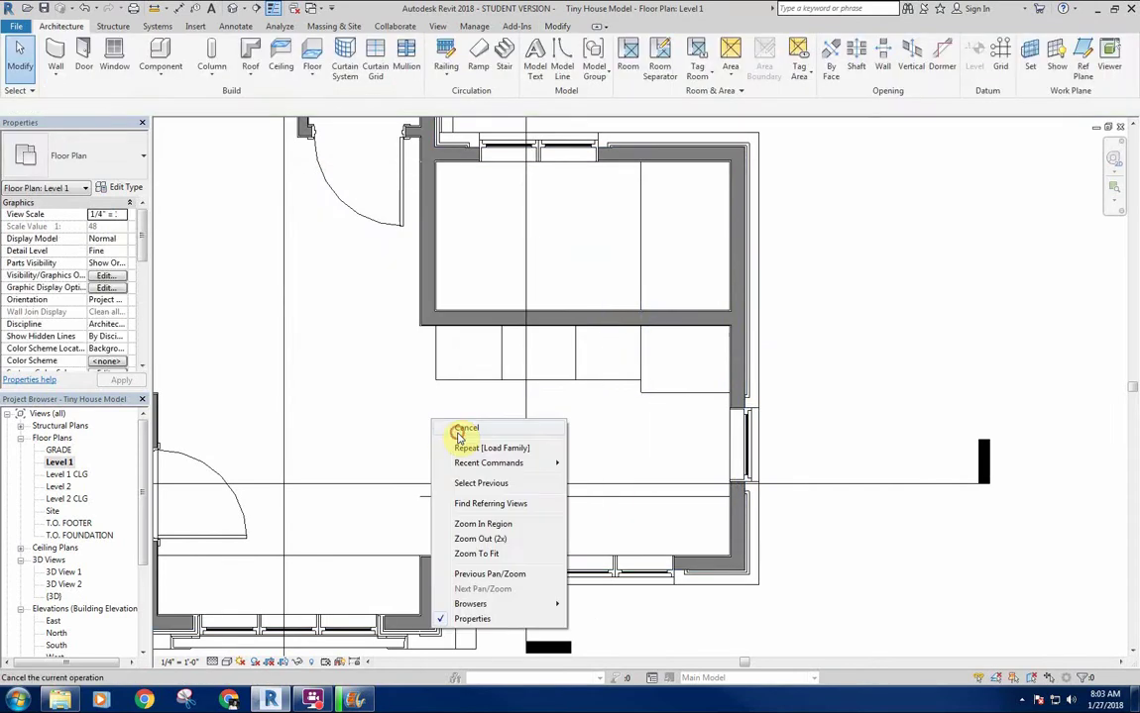
pyautogui.click(460, 434)
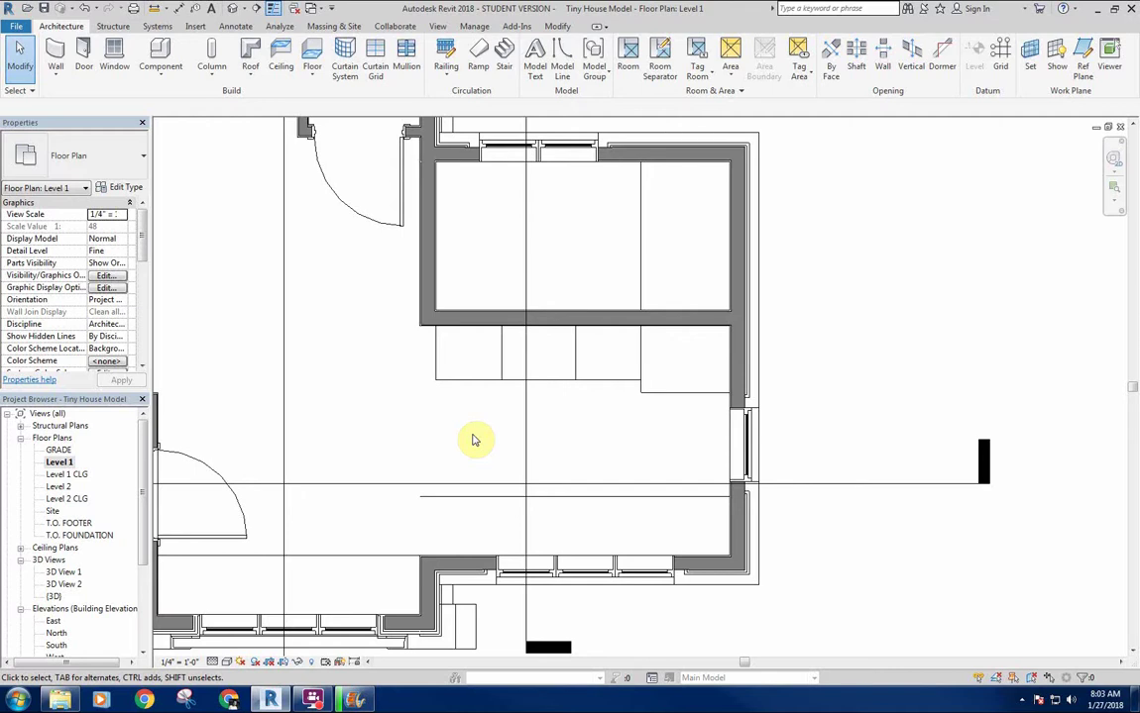
pyautogui.moveTo(427, 394); pyautogui.dragTo(422, 359, button='middle')
pyautogui.scroll(-3, 581, 438)
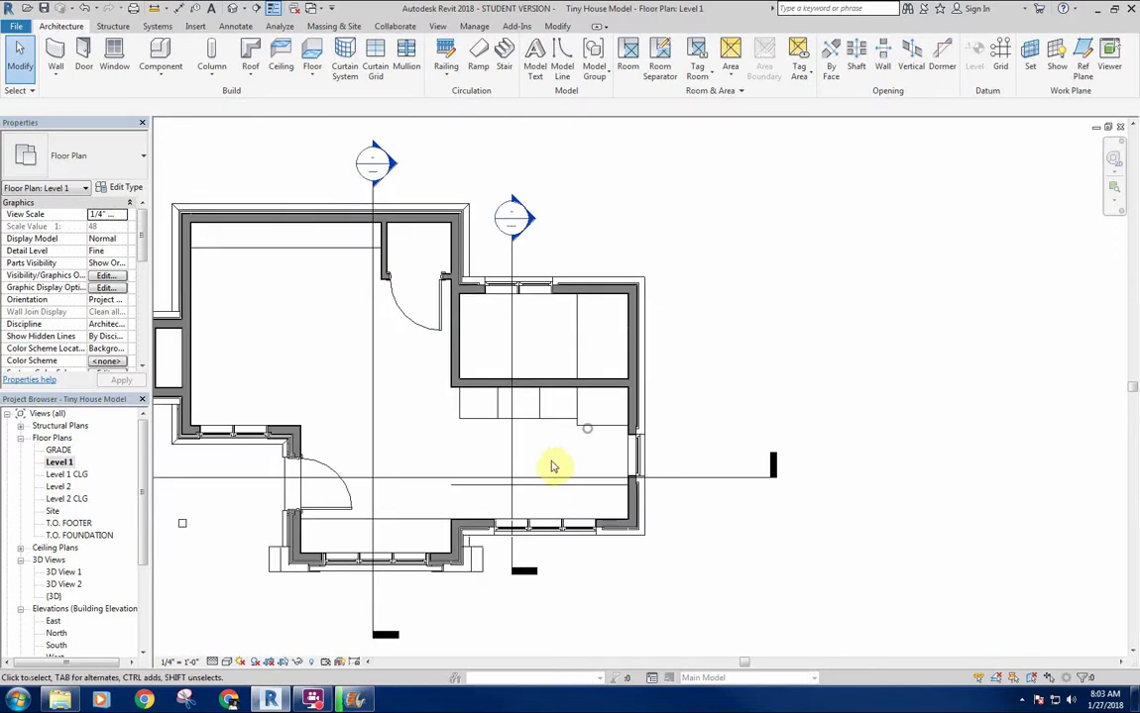
pyautogui.click(438, 26)
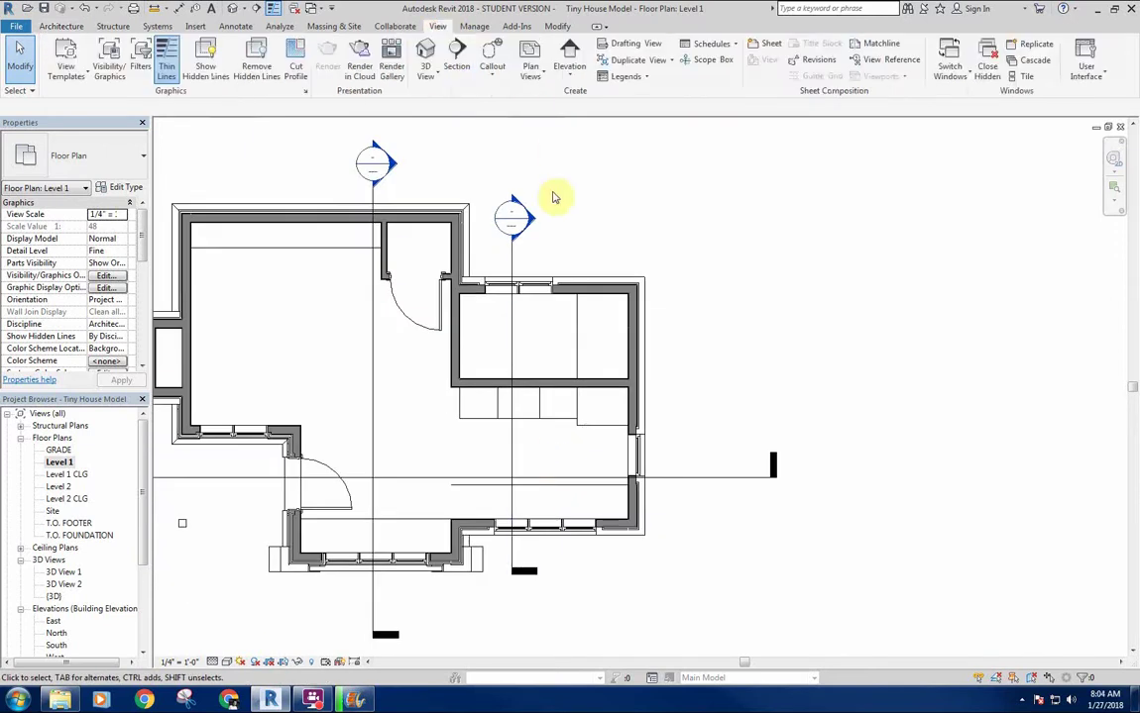
pyautogui.scroll(3, 534, 451)
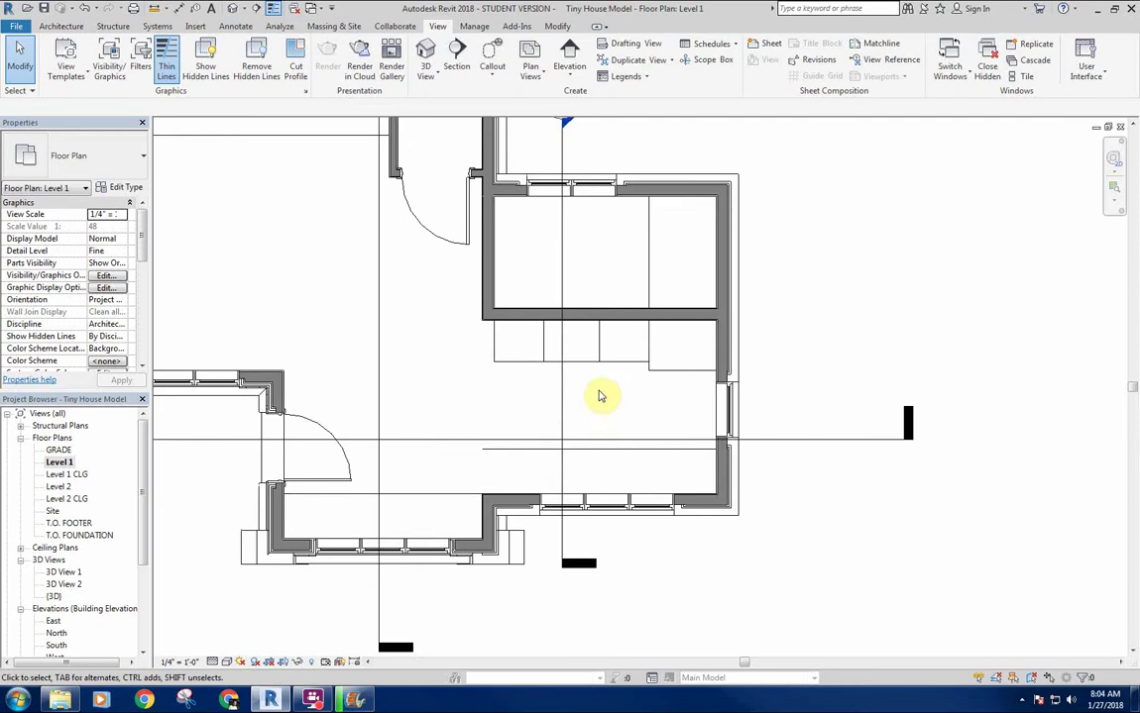
pyautogui.moveTo(443, 476)
pyautogui.mouseDown(button='middle')
pyautogui.moveTo(450, 482)
pyautogui.moveTo(424, 480)
pyautogui.mouseUp(button='middle')
pyautogui.moveTo(412, 408); pyautogui.dragTo(498, 414, button='middle')
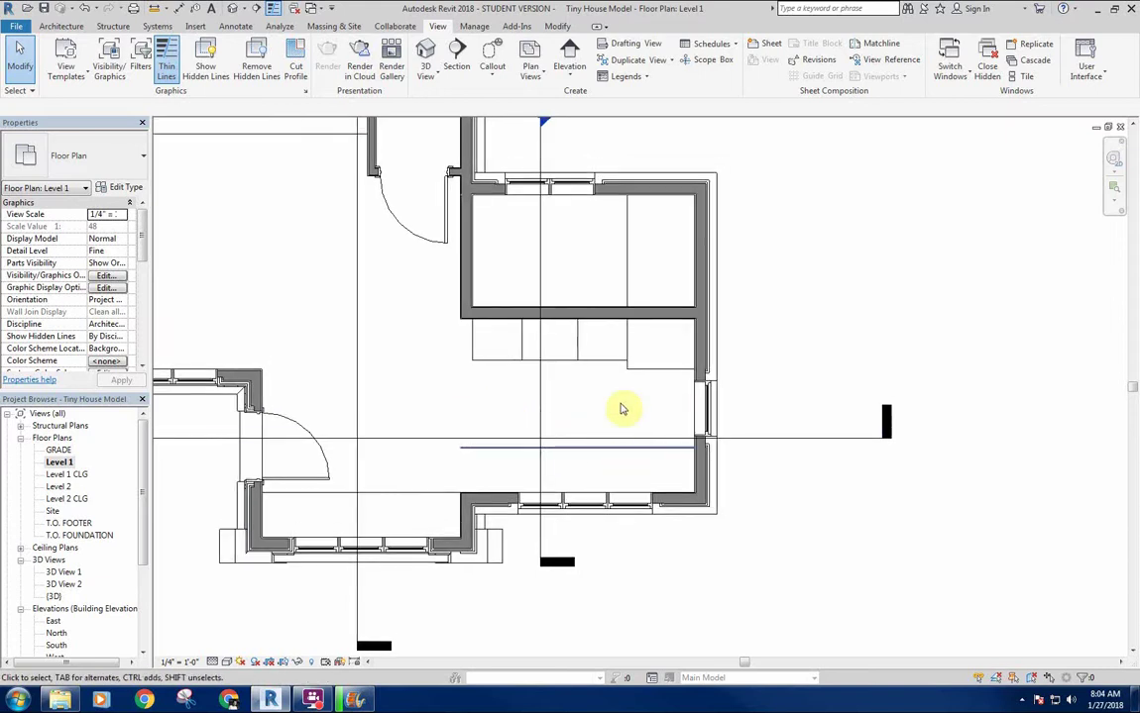
# Move the vertical section line that crosses the kitchen counter west, close to the outer end of the cabinet run
pyautogui.moveTo(578, 400); pyautogui.dragTo(535, 426, button='middle')
pyautogui.scroll(2, 591, 407)
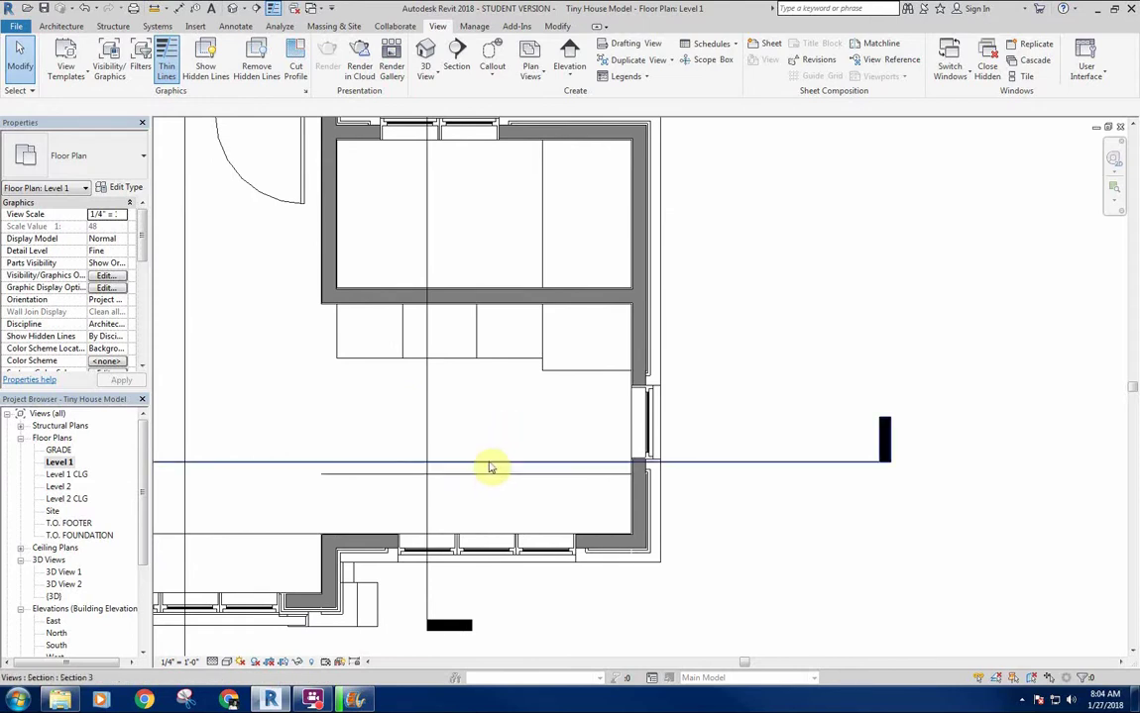
pyautogui.scroll(-3, 487, 446)
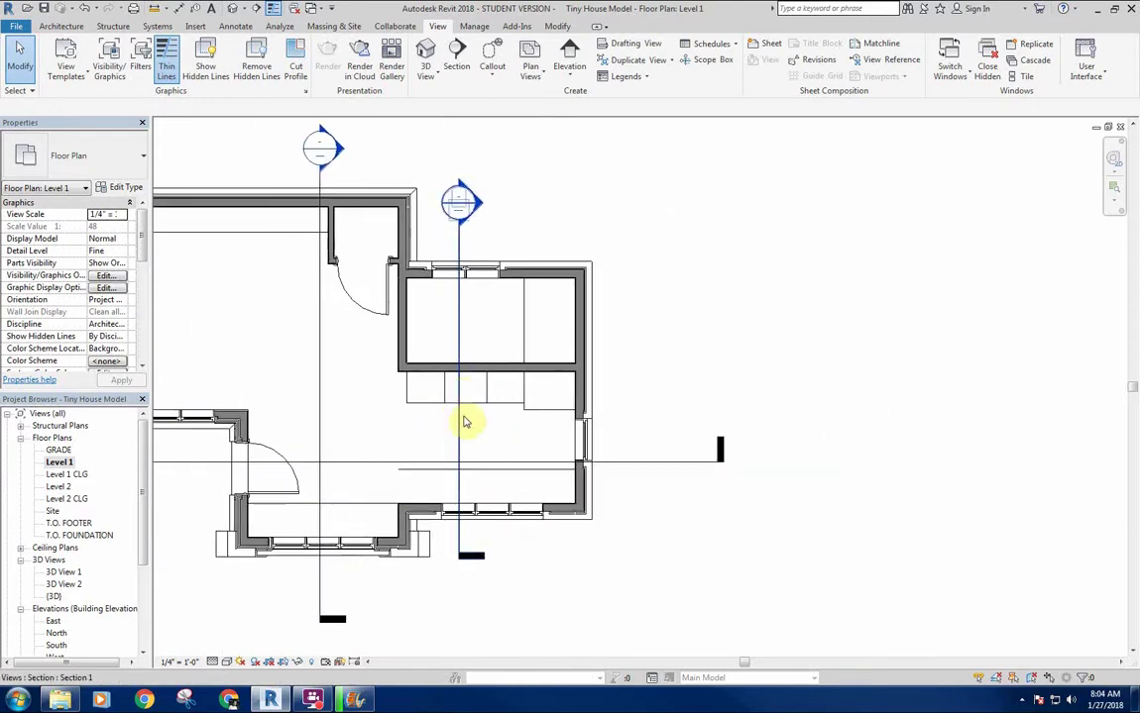
pyautogui.scroll(2, 519, 466)
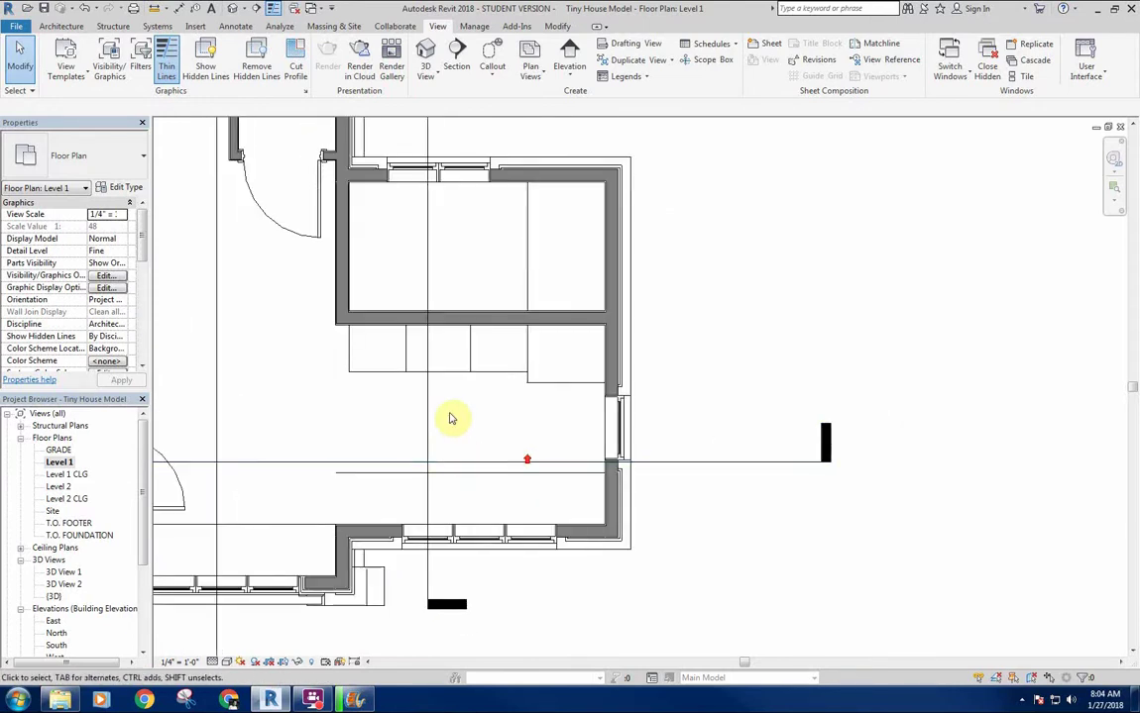
pyautogui.moveTo(522, 416); pyautogui.dragTo(529, 425, button='middle')
pyautogui.click(429, 417)
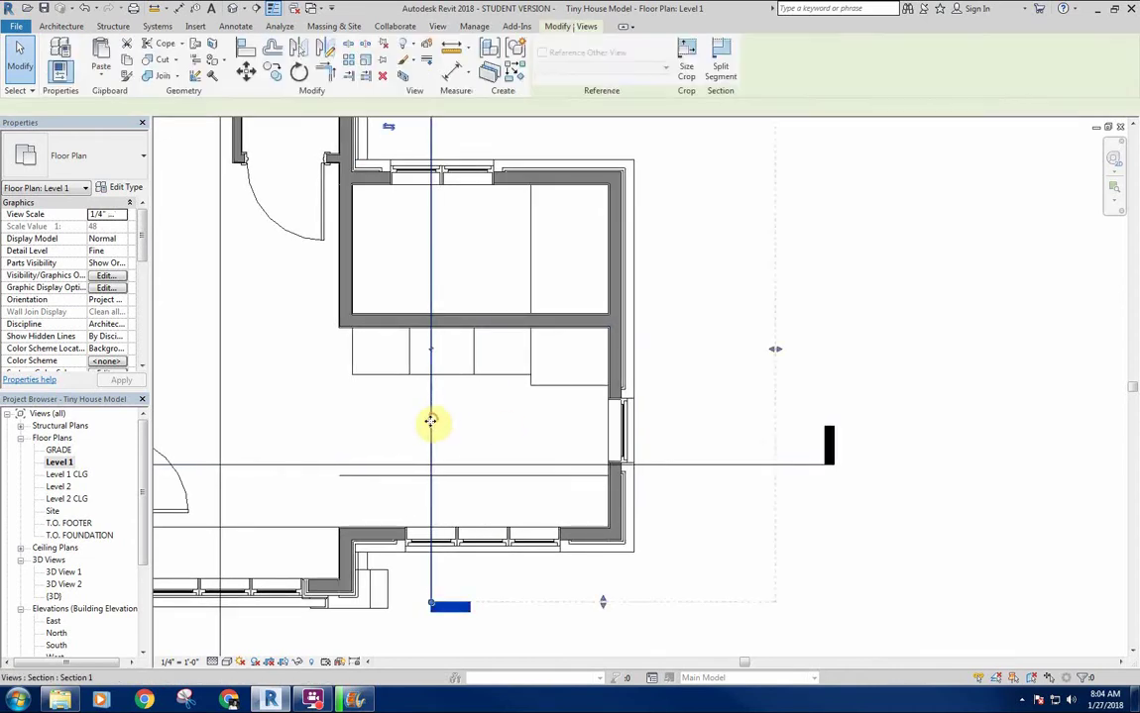
pyautogui.scroll(-3, 432, 423)
pyautogui.moveTo(402, 434); pyautogui.dragTo(399, 484)
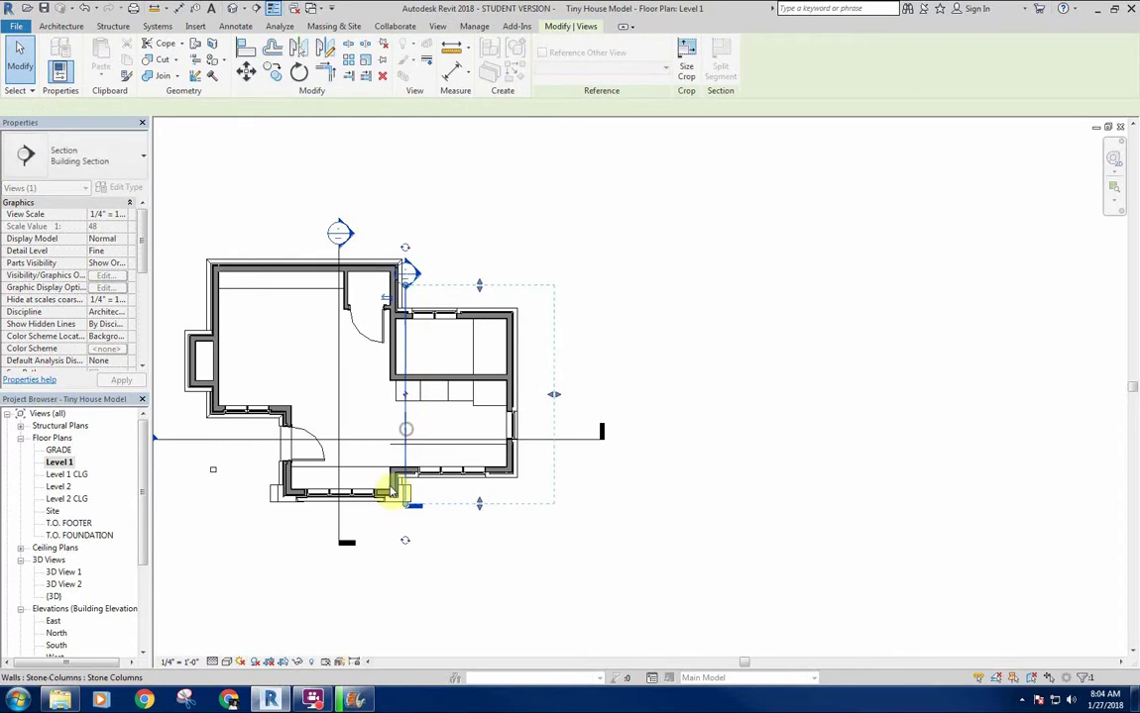
pyautogui.press('Escape')
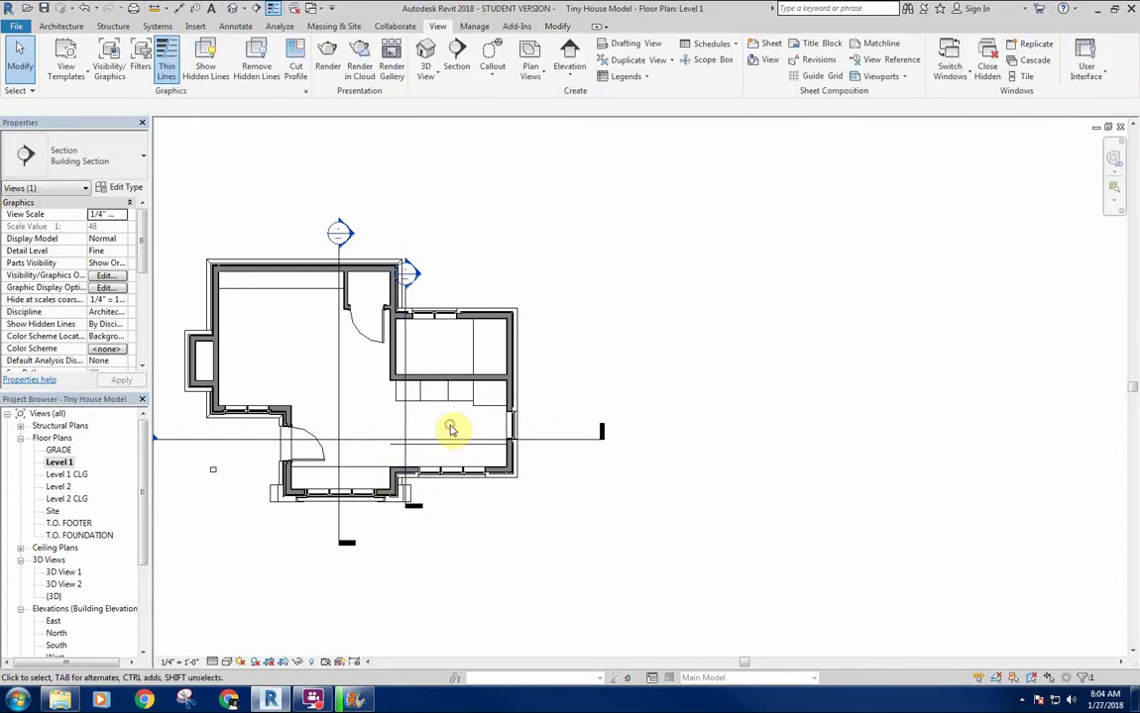
# Move the long horizontal section line through the kitchen up, closer to the cabinets and away from the counter edge line
pyautogui.click(466, 446)
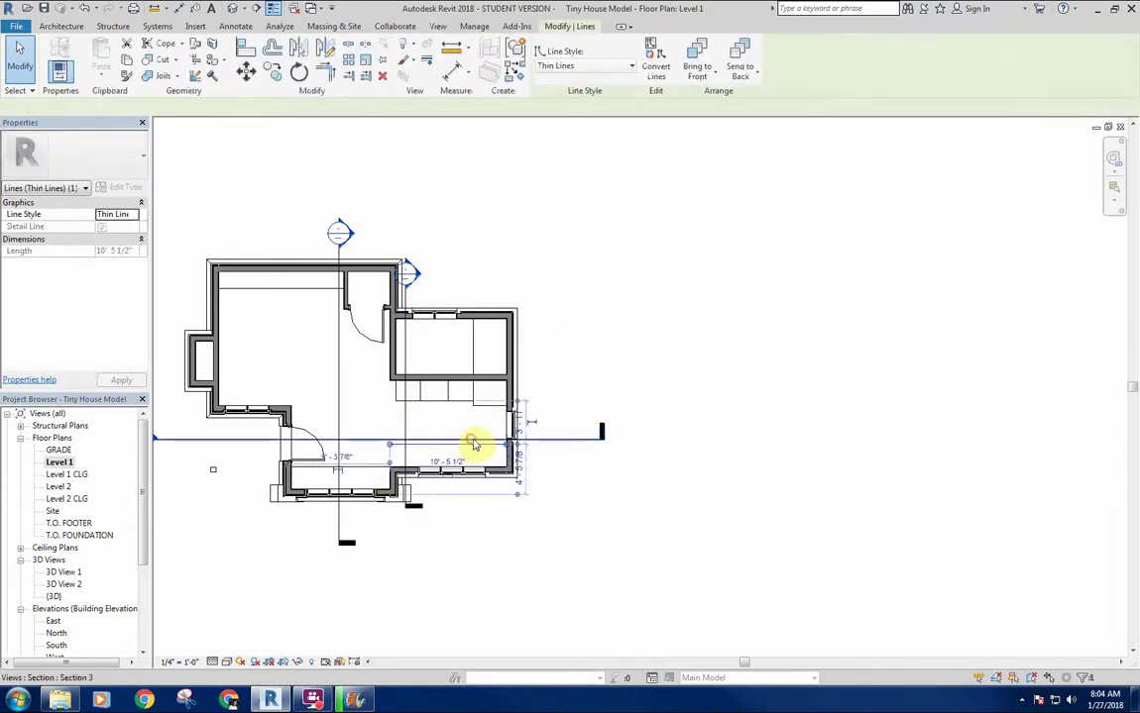
pyautogui.click(475, 432)
pyautogui.moveTo(478, 422); pyautogui.dragTo(478, 420)
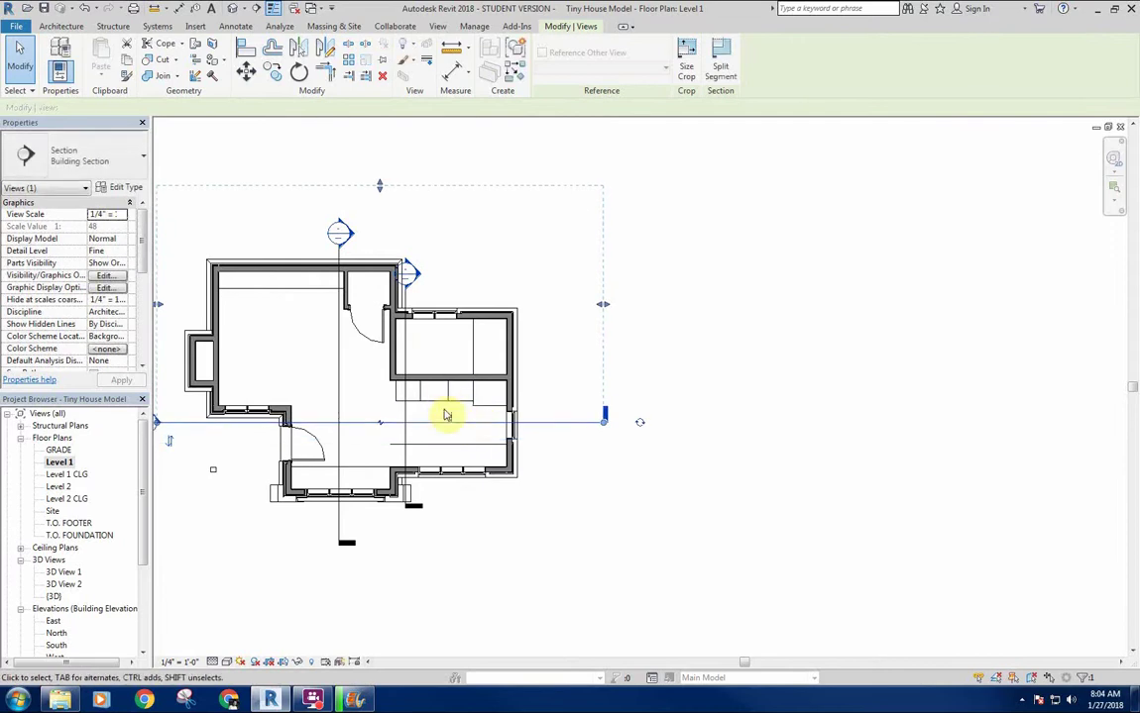
pyautogui.click(247, 203)
# Draw a building section from outside the kitchen's east wall westward past the counter, looking toward the three-window wall
pyautogui.click(426, 69)
pyautogui.click(536, 434)
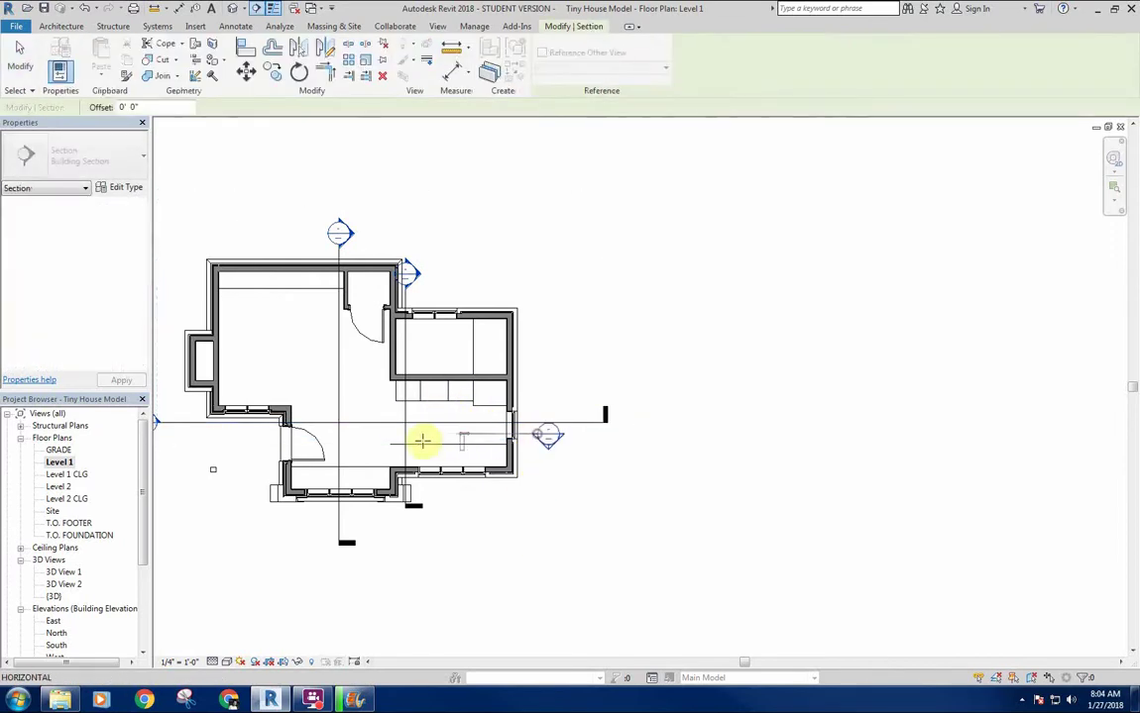
pyautogui.click(370, 436)
pyautogui.press('Escape')
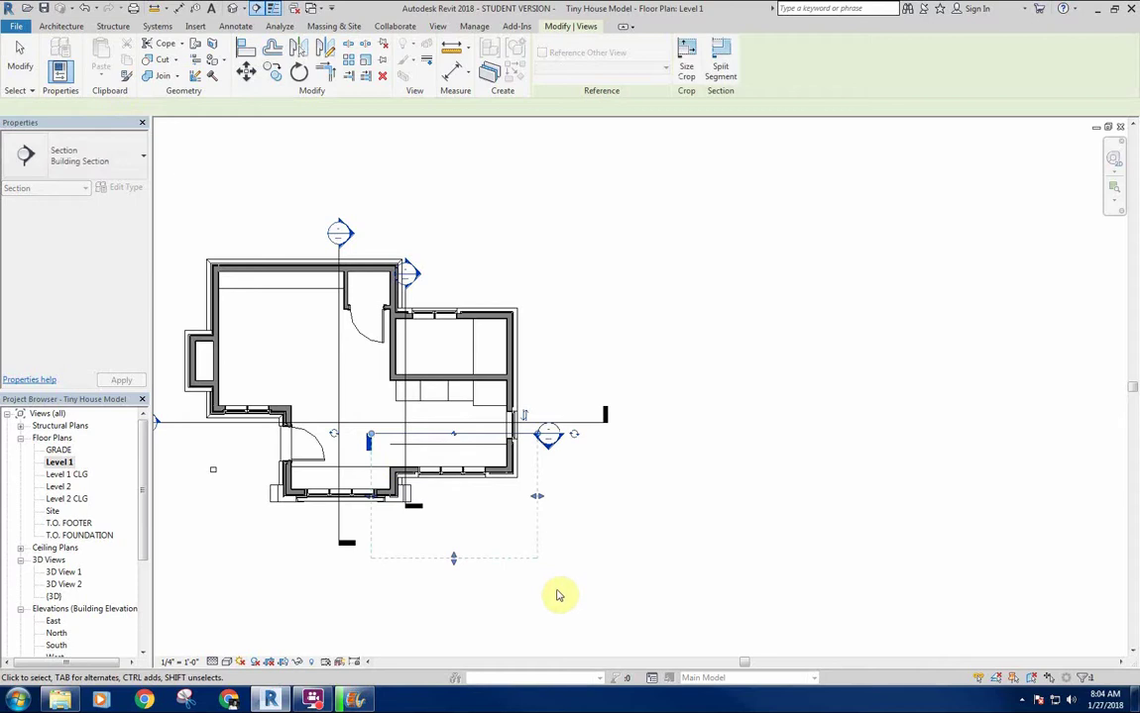
pyautogui.press('Escape')
pyautogui.scroll(3, 471, 466)
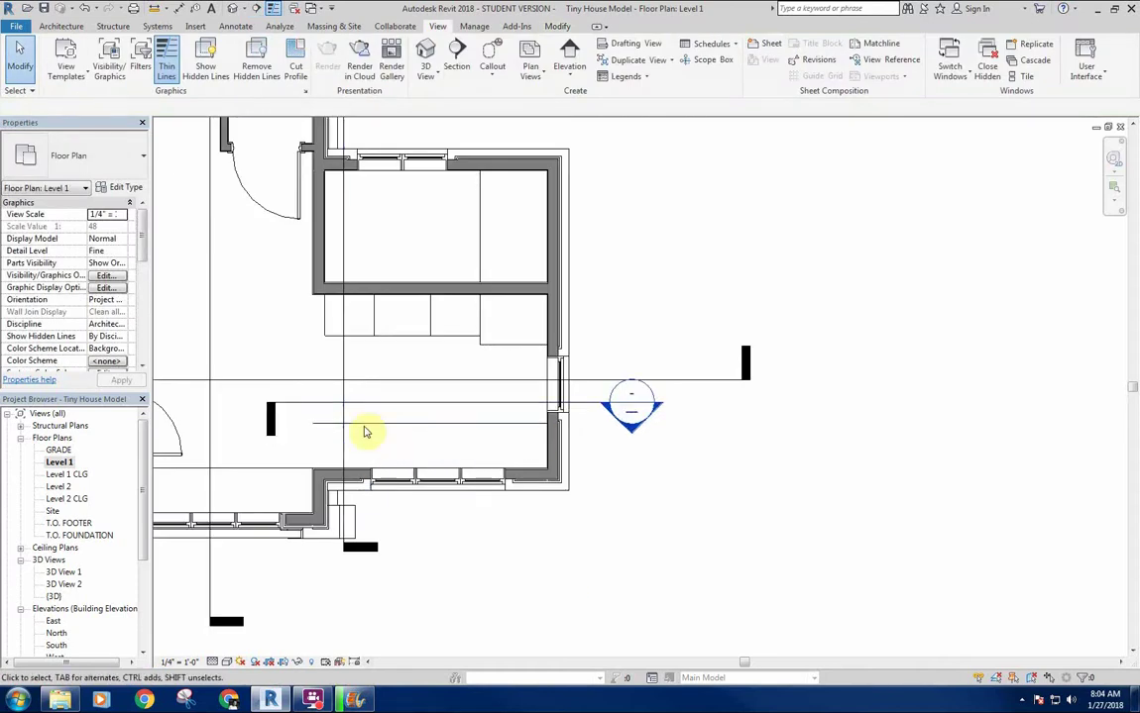
pyautogui.scroll(-4, 578, 549)
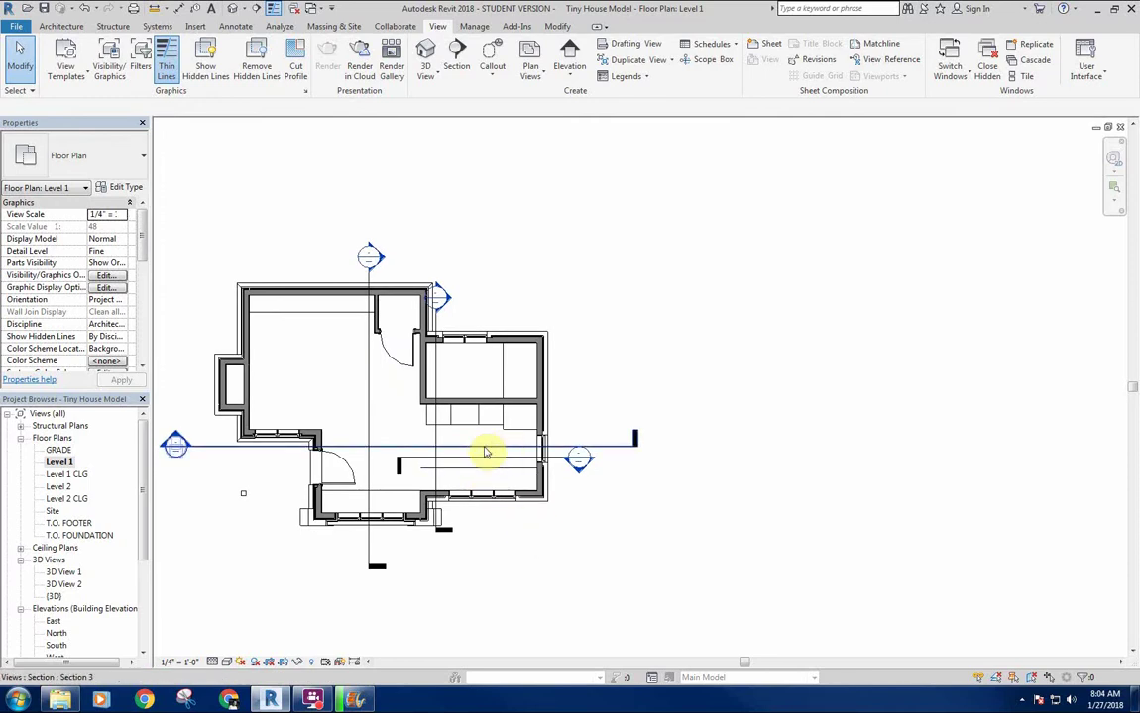
pyautogui.scroll(2, 434, 472)
pyautogui.moveTo(434, 473); pyautogui.dragTo(427, 386, button='middle')
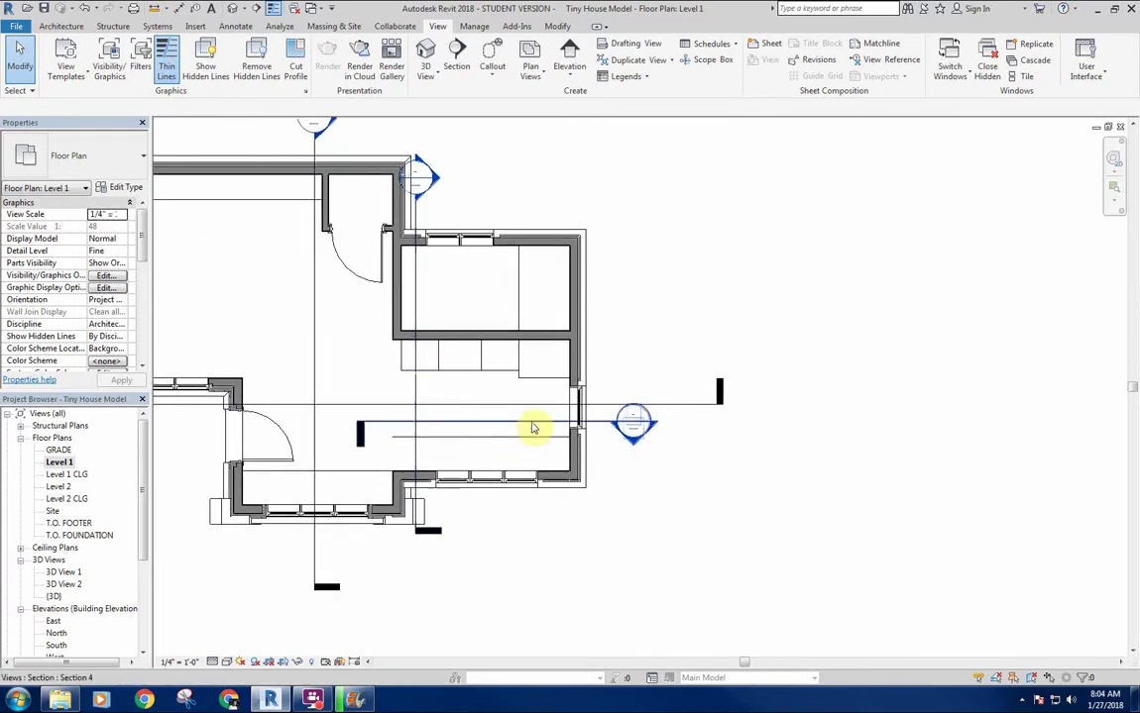
pyautogui.click(539, 420)
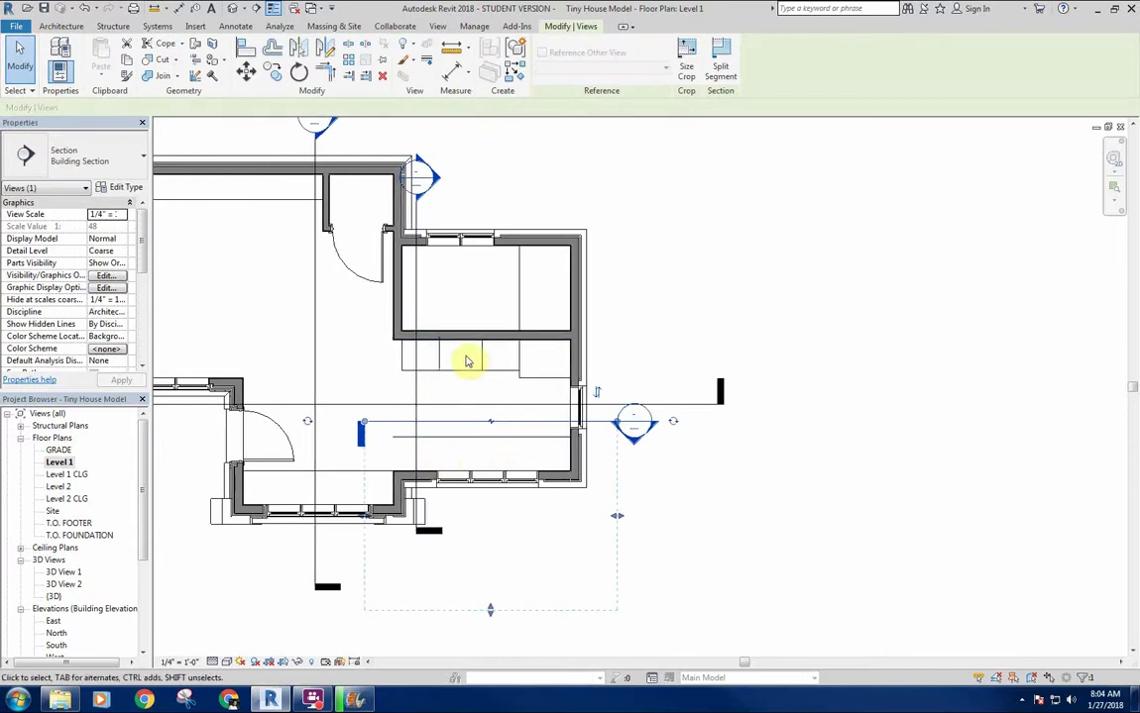
pyautogui.click(516, 458)
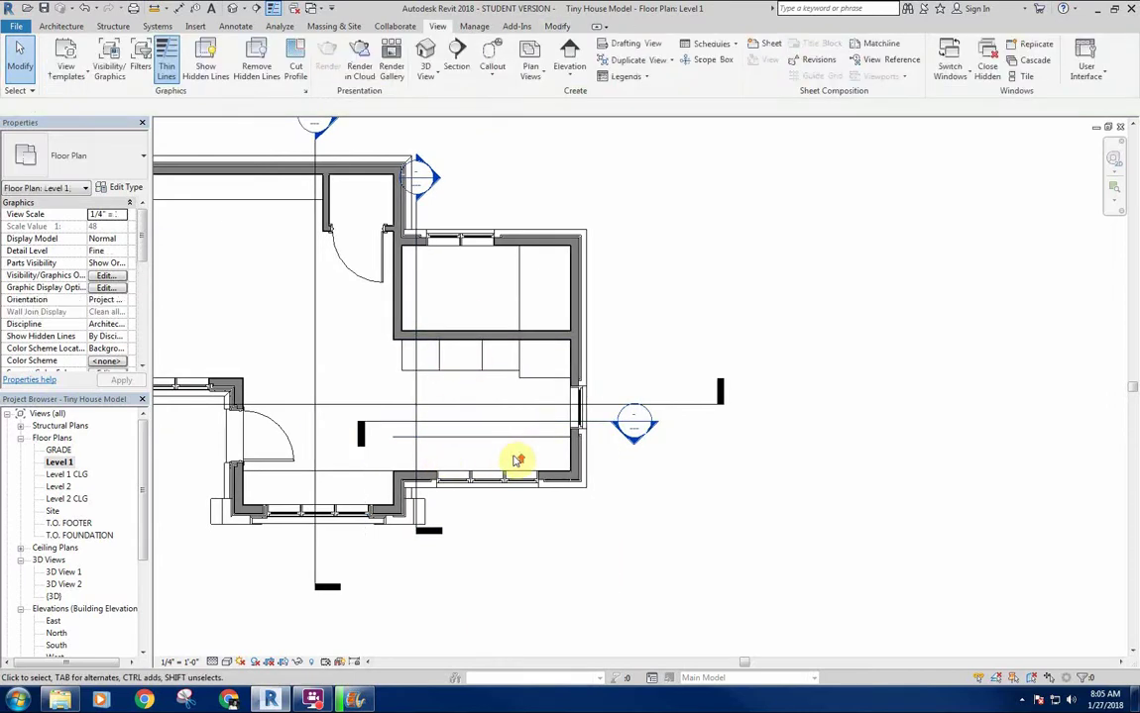
# Start placing a component and load the Sink Kitchen-Single family from the library's Plumbing, Architectural, Fixtures, Sinks folder
pyautogui.scroll(3, 510, 458)
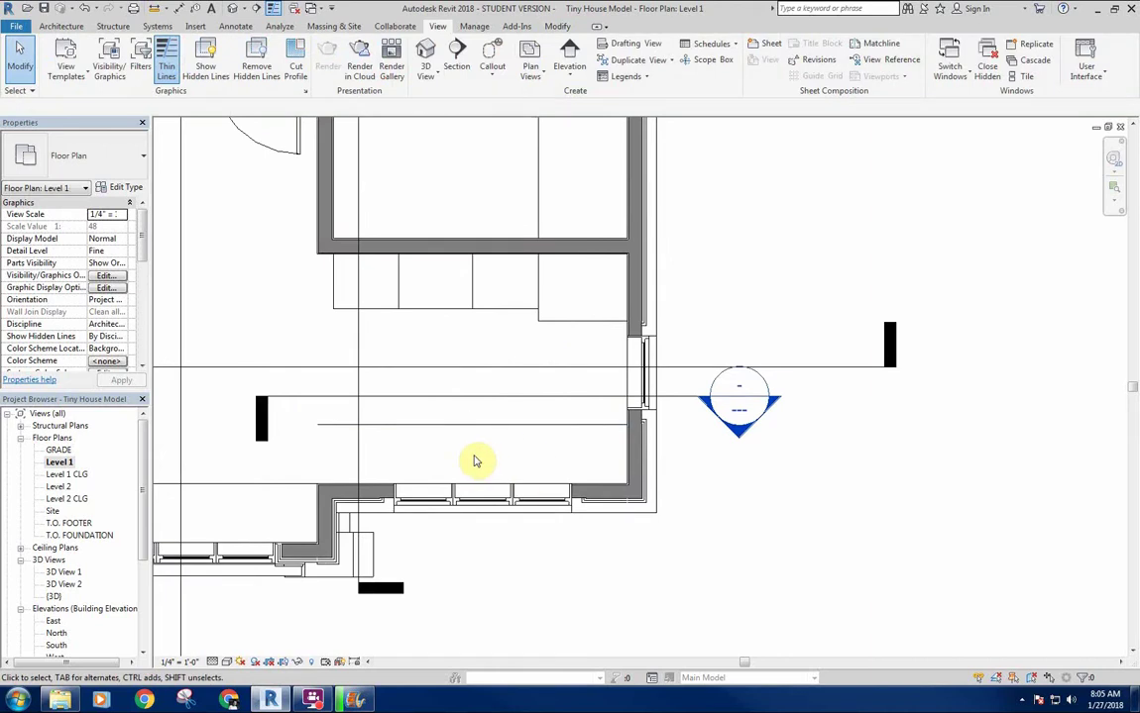
pyautogui.click(61, 26)
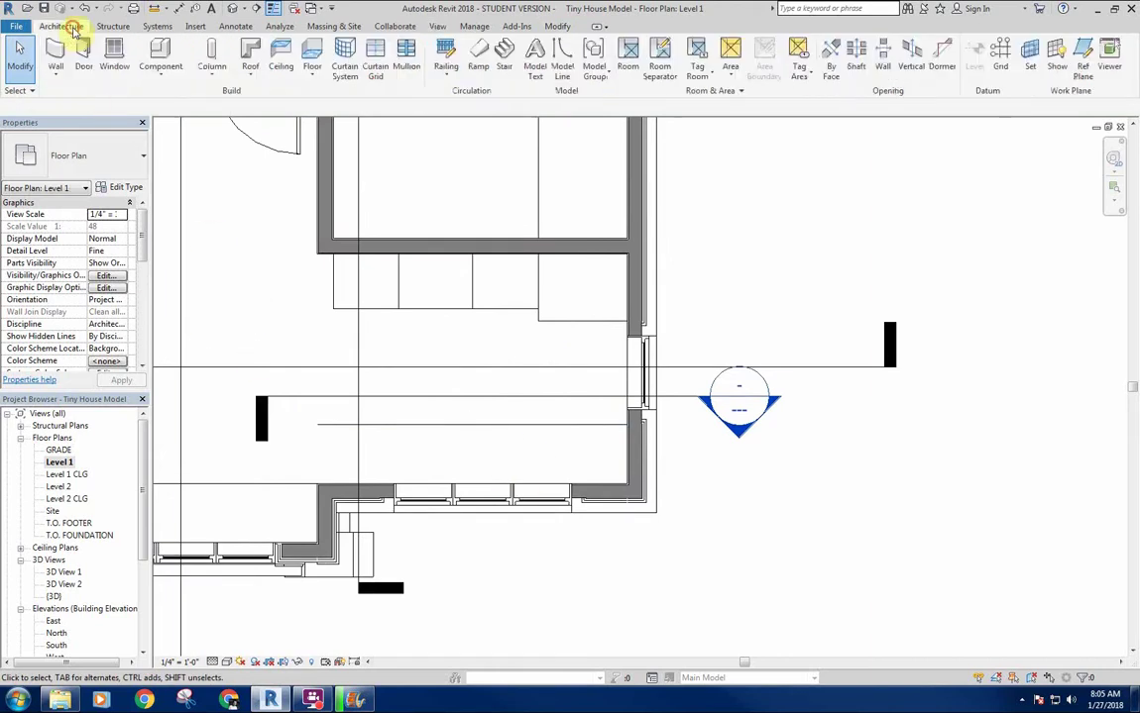
pyautogui.click(163, 54)
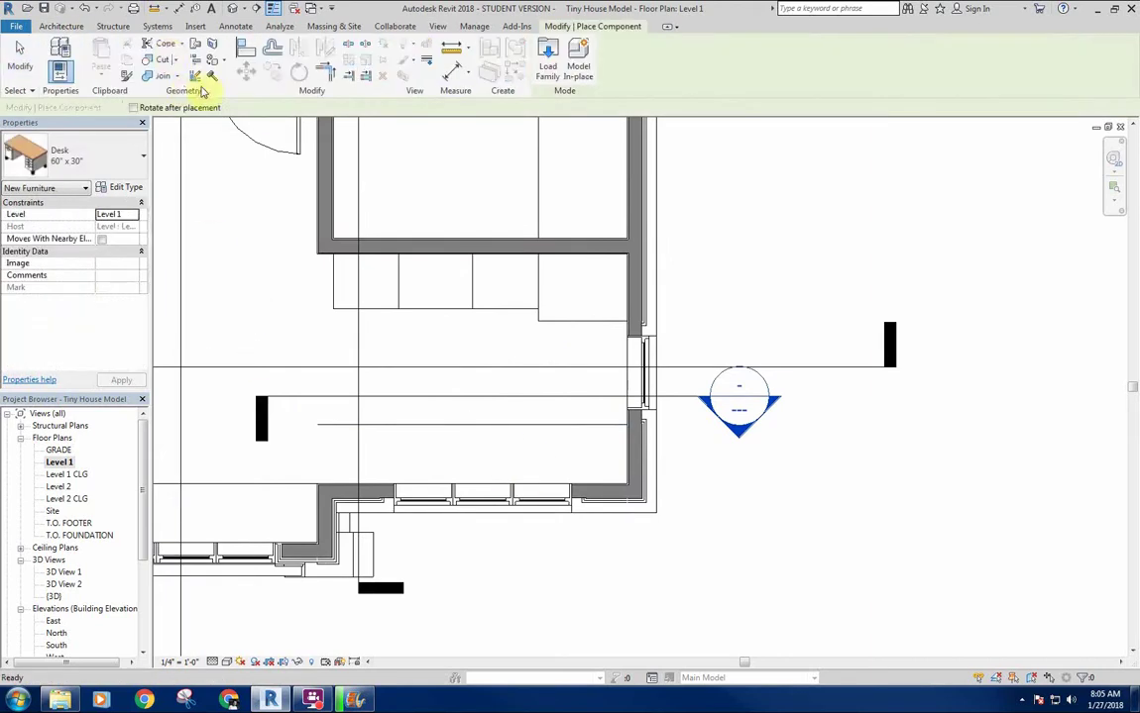
pyautogui.click(545, 63)
pyautogui.scroll(-4, 419, 400)
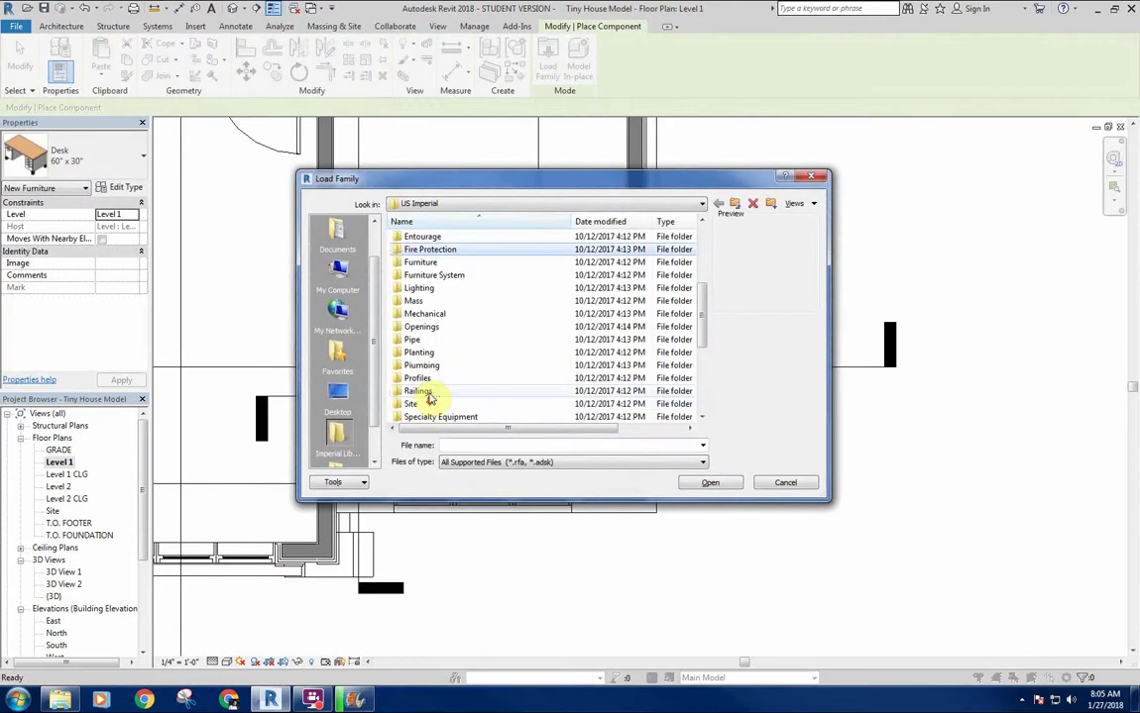
pyautogui.doubleClick(427, 366)
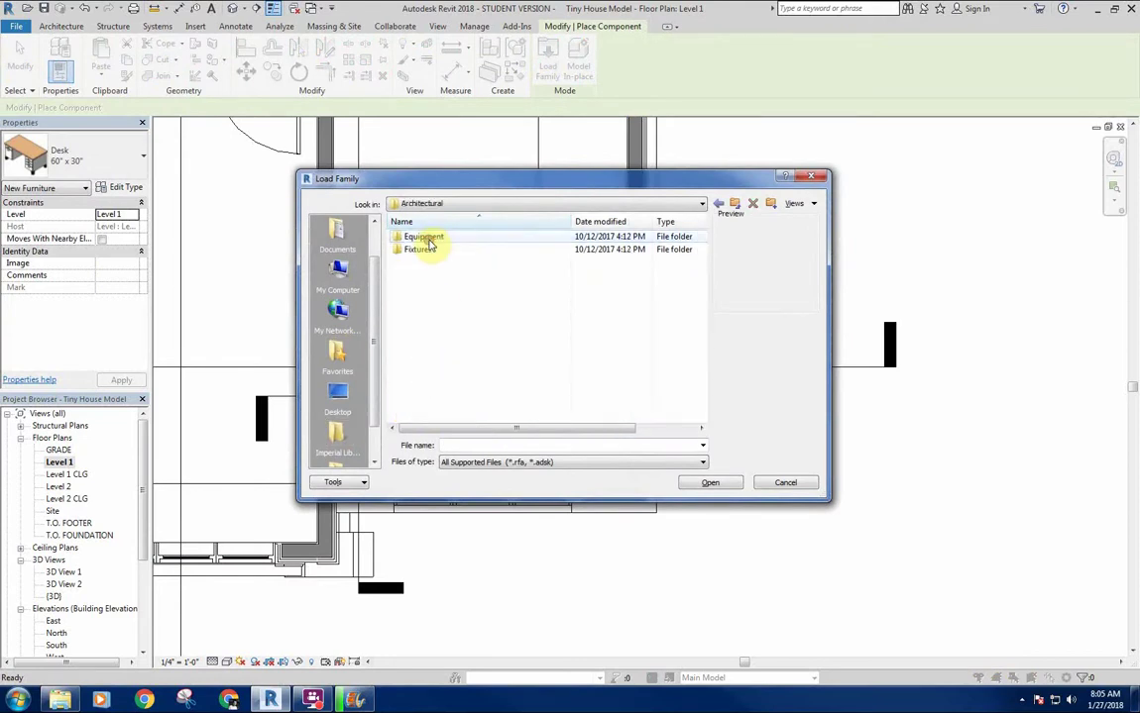
pyautogui.doubleClick(433, 251)
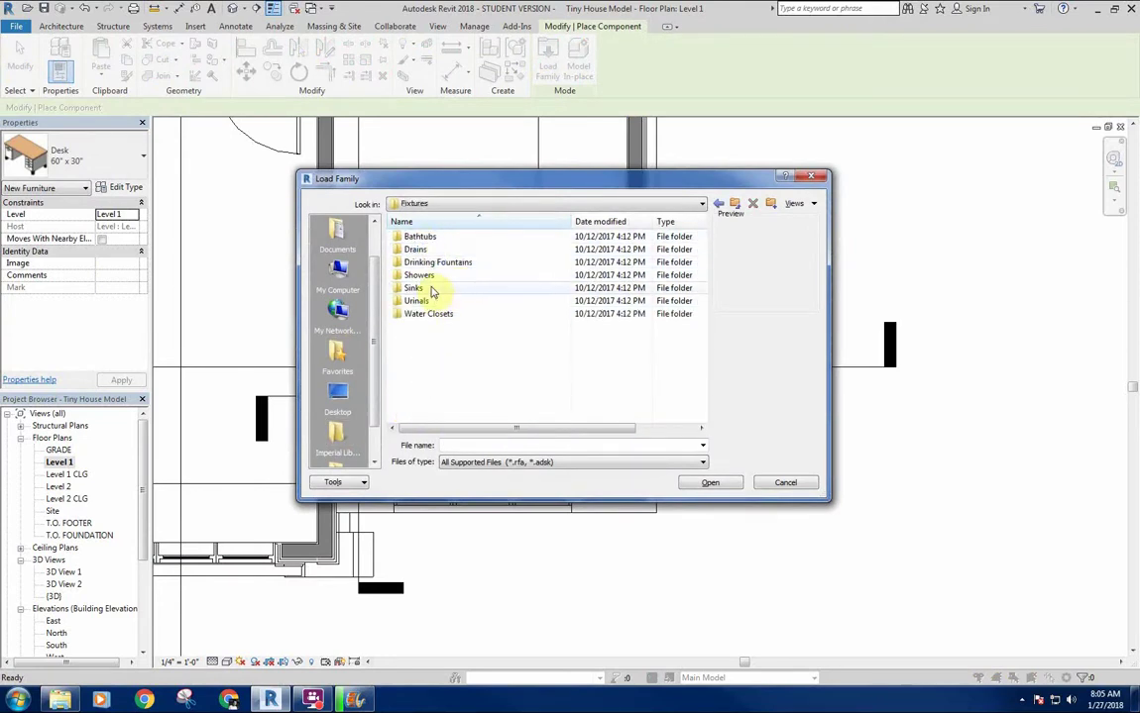
pyautogui.doubleClick(430, 288)
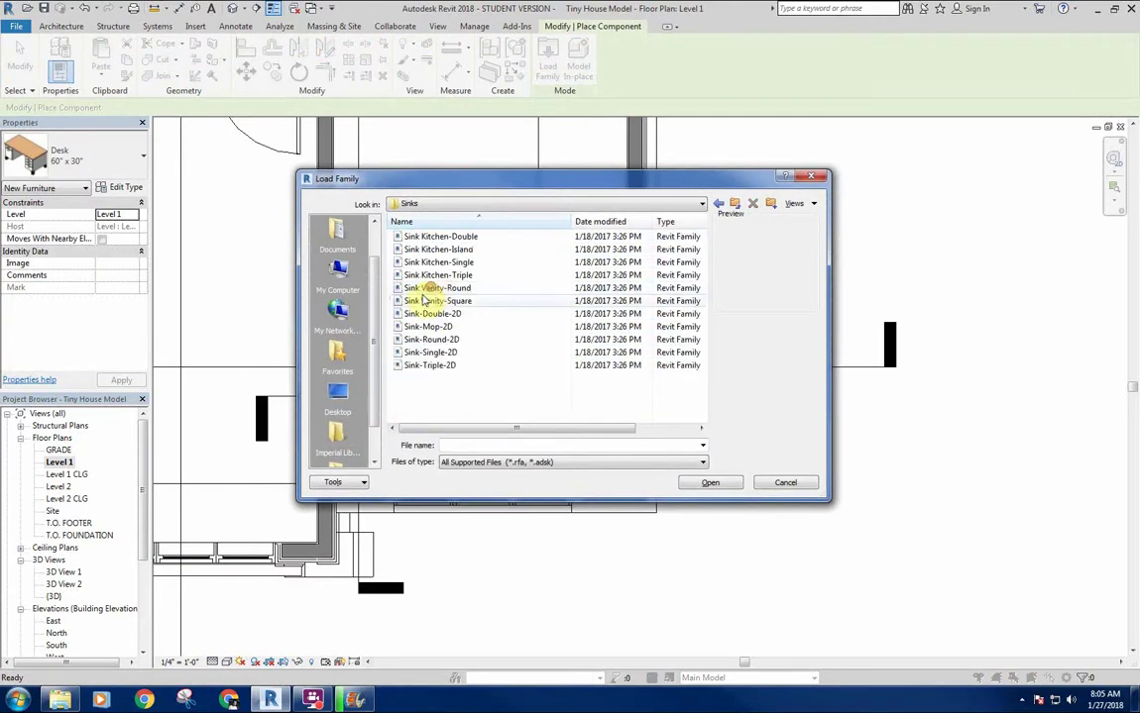
pyautogui.click(483, 250)
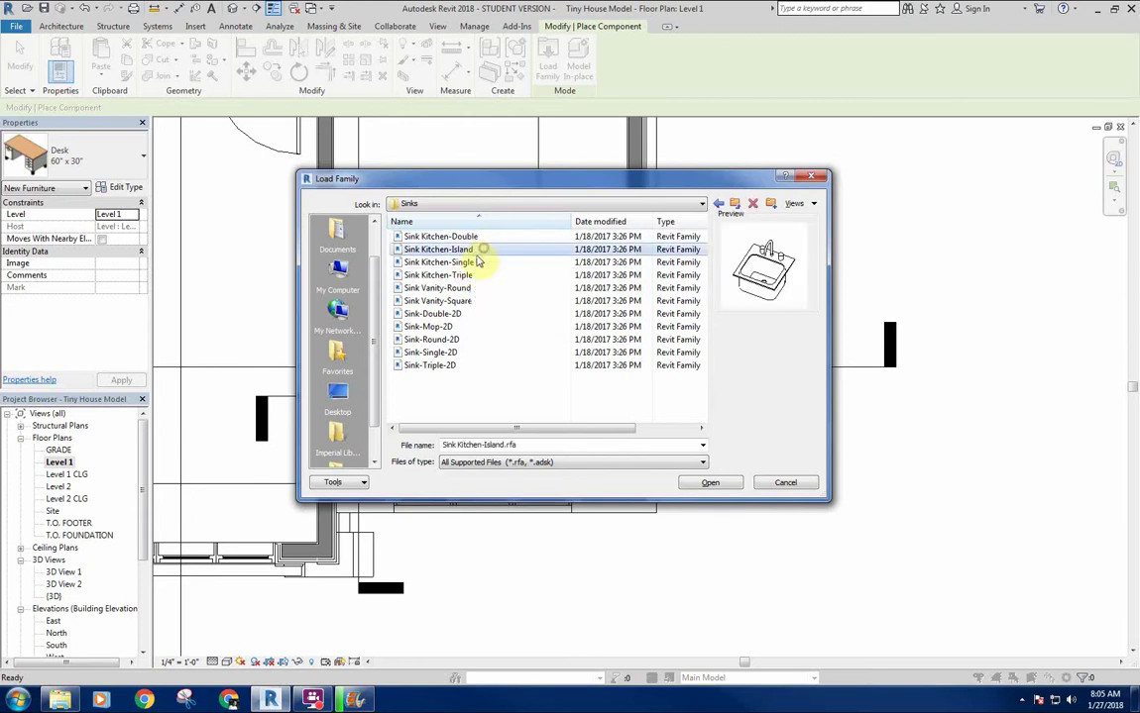
pyautogui.click(466, 263)
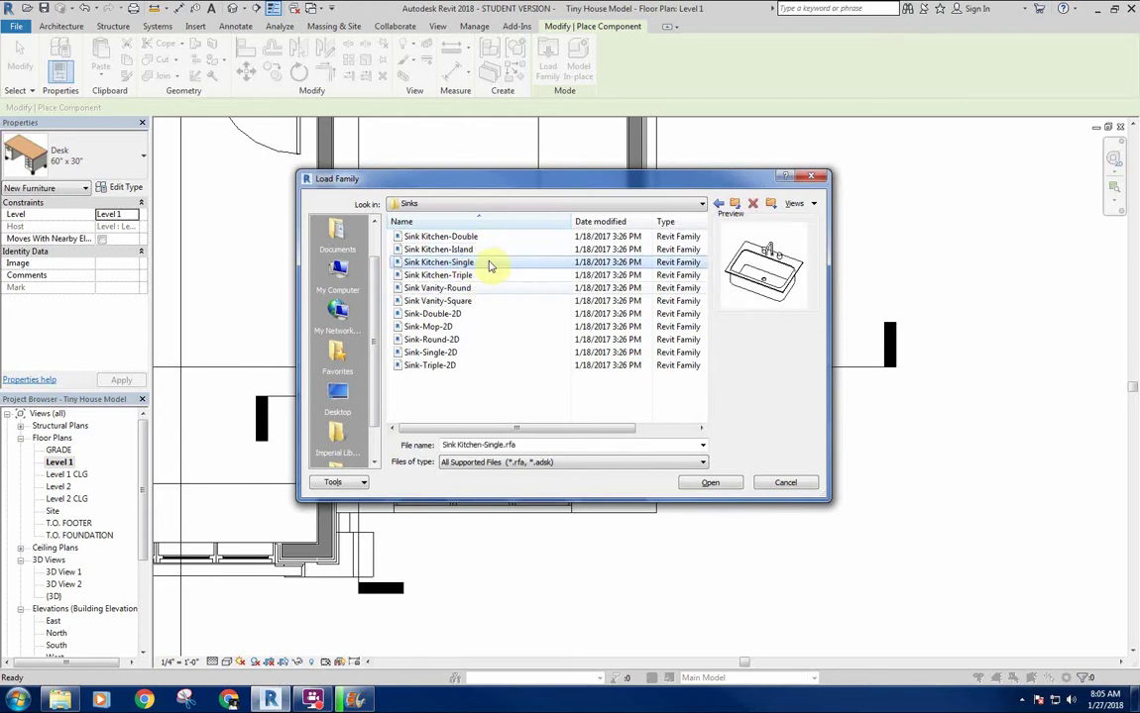
pyautogui.click(712, 483)
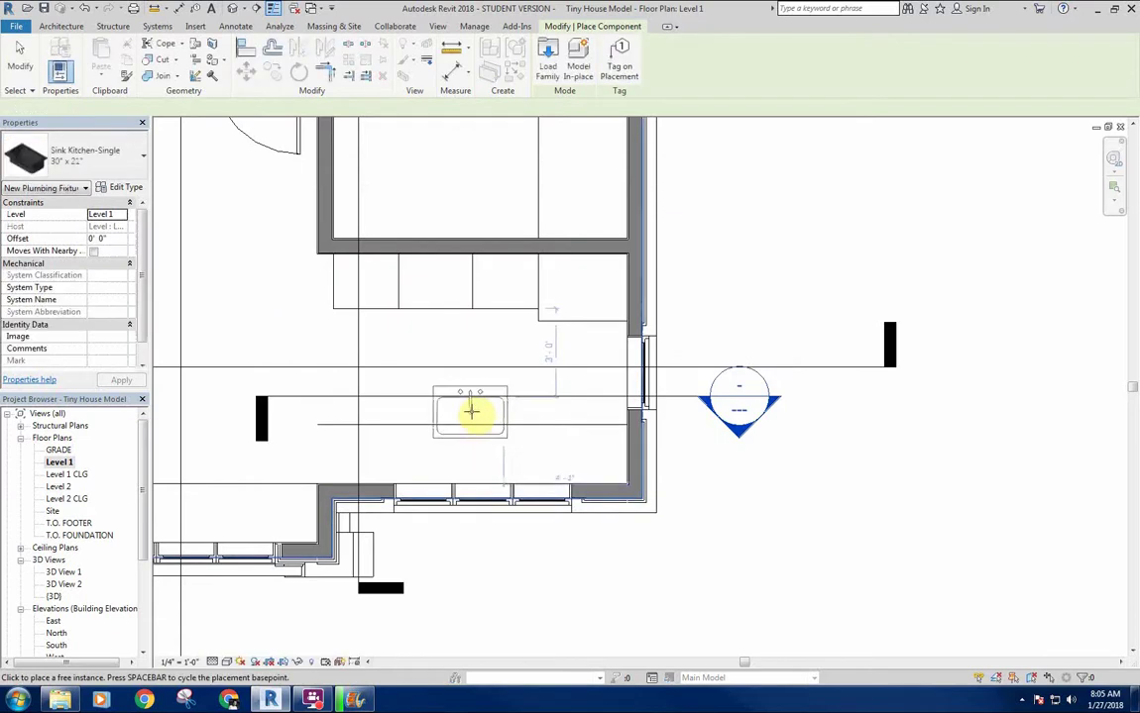
# Place one 30" x 21" single kitchen sink over the counter edge line near the middle window and end the placement
pyautogui.scroll(4, 472, 412)
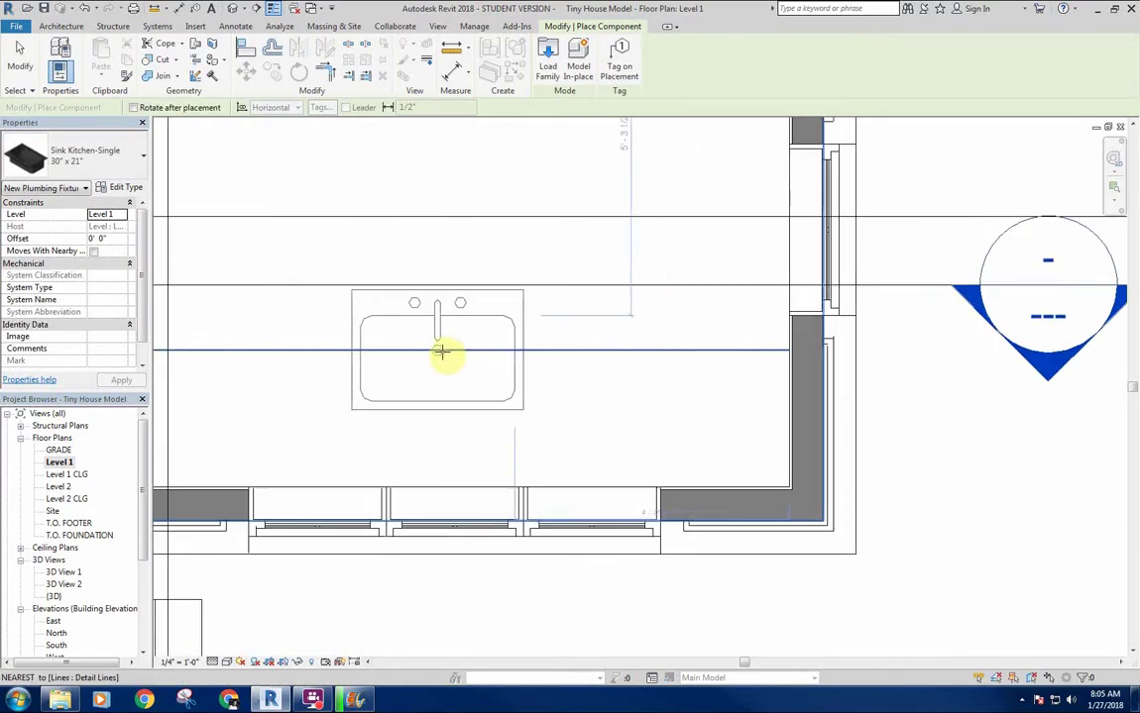
pyautogui.scroll(-2, 496, 362)
pyautogui.moveTo(496, 362); pyautogui.dragTo(508, 362, button='middle')
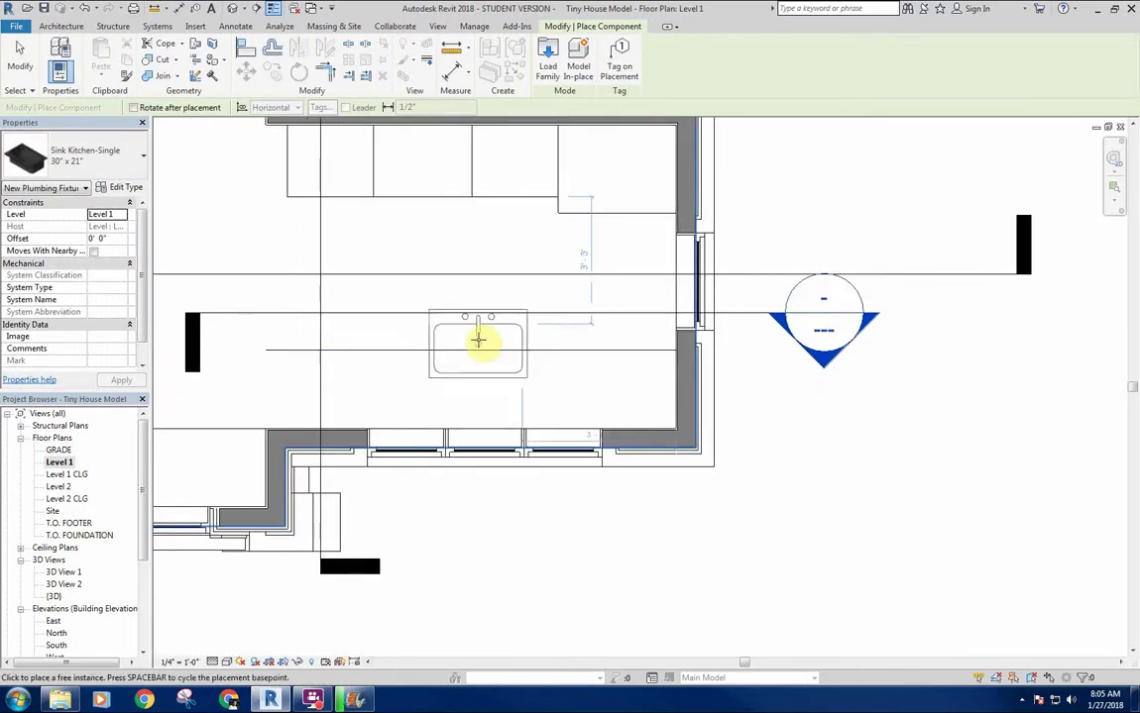
pyautogui.click(471, 336)
pyautogui.rightClick(422, 323)
pyautogui.click(446, 331)
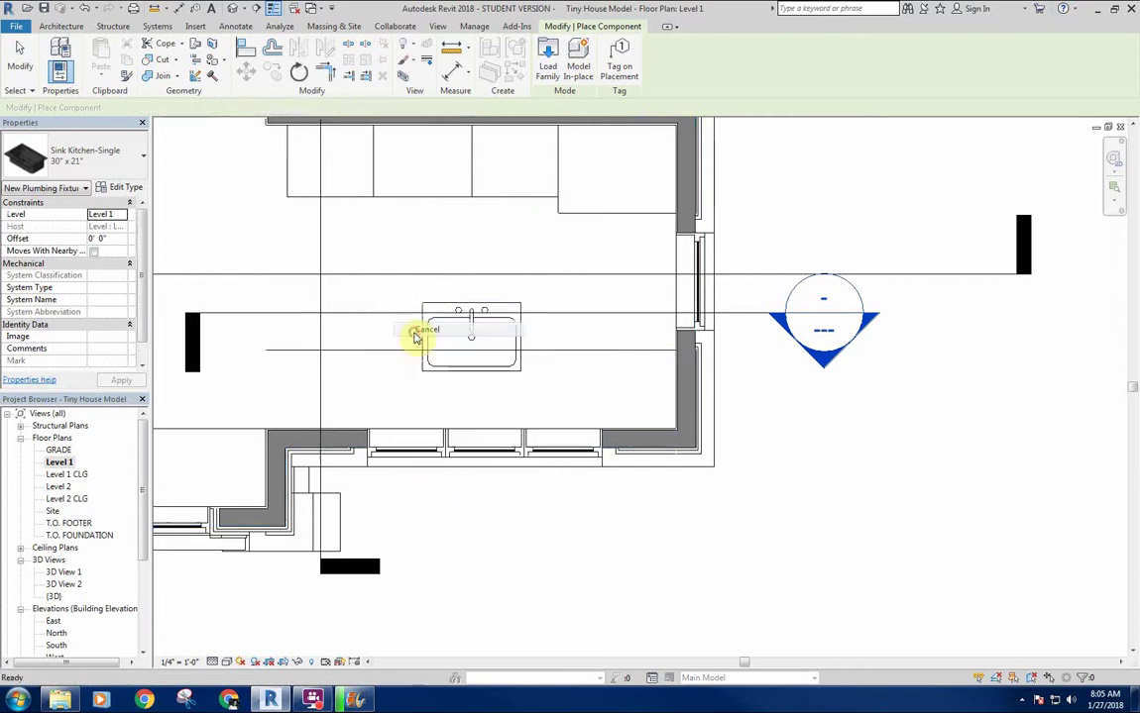
pyautogui.click(426, 332)
# Align the sink's centerline with the center of the middle window in the kitchen's south wall
pyautogui.click(560, 26)
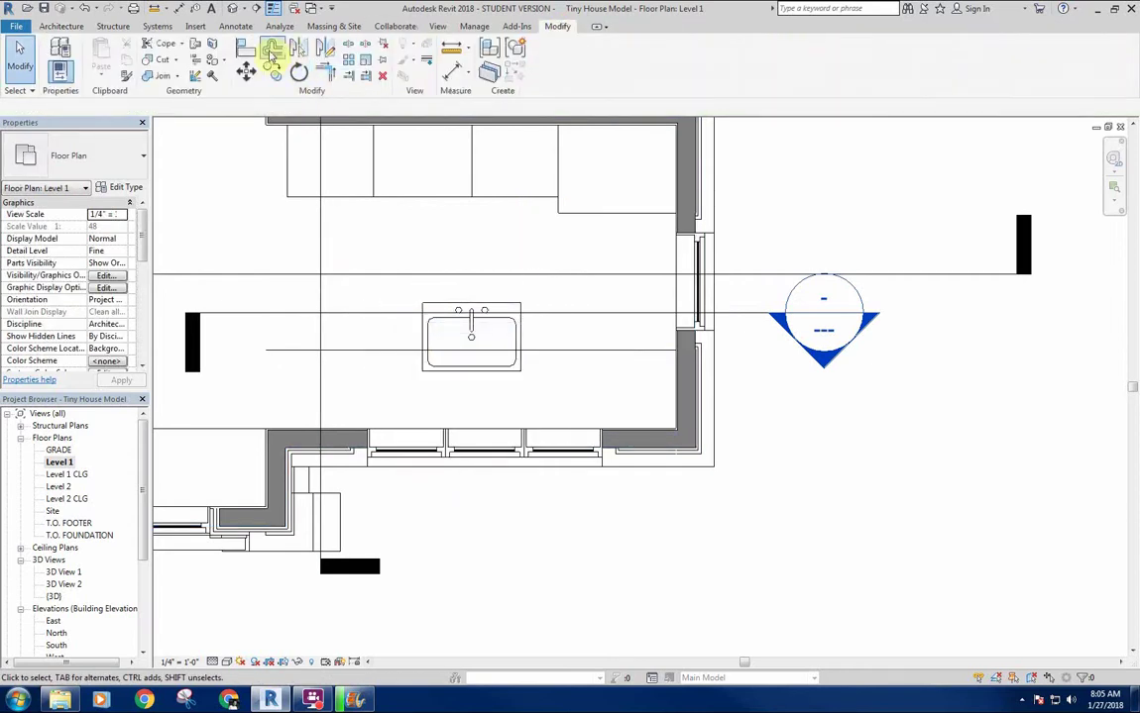
pyautogui.press('a')
pyautogui.press('l')
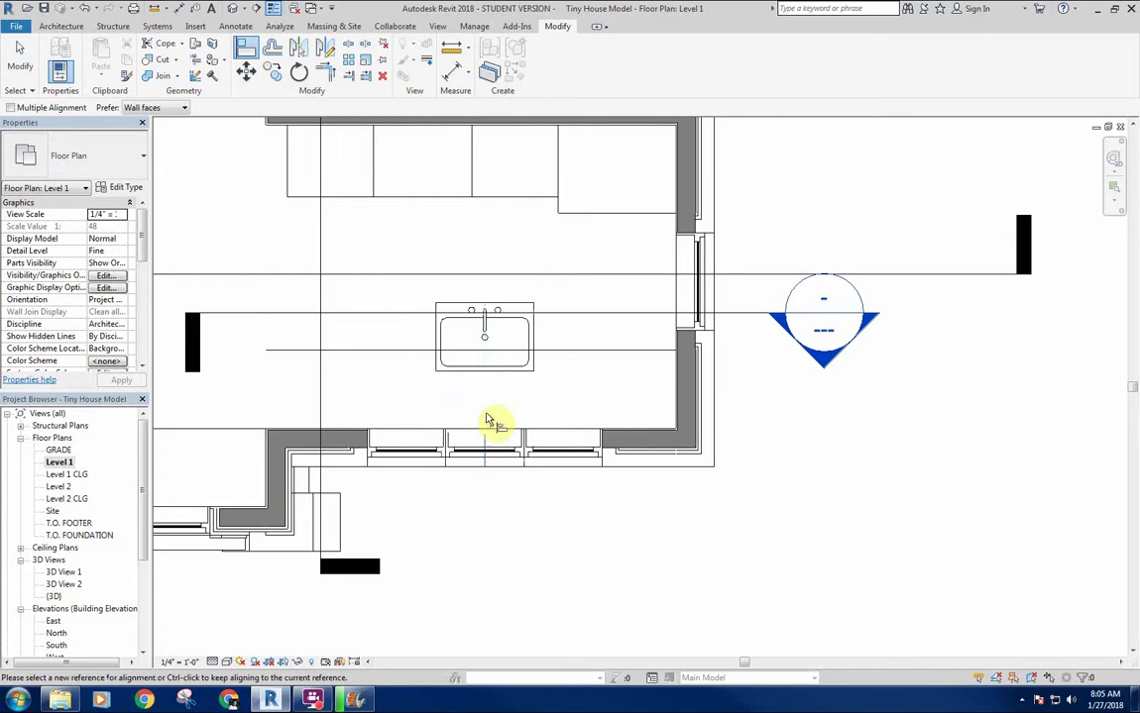
pyautogui.press('Escape')
# Rotate the kitchen sink 180 degrees so its faucet side faces the window wall
pyautogui.click(485, 365)
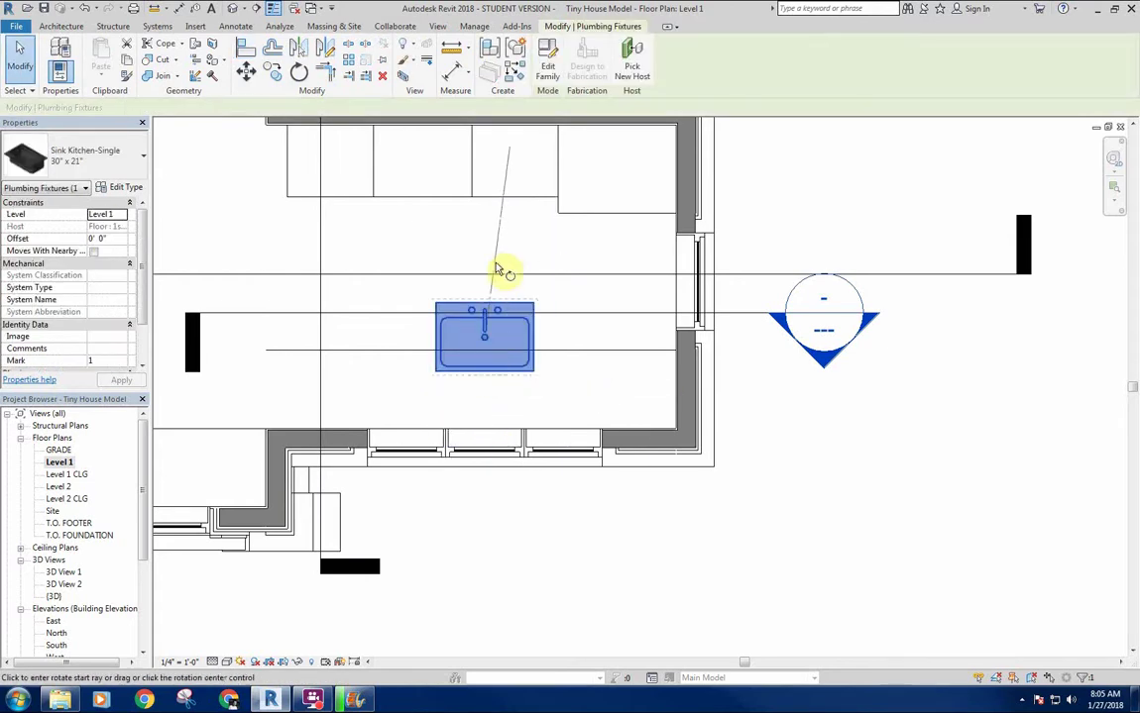
pyautogui.press('r')
pyautogui.press('o')
pyautogui.click(487, 242)
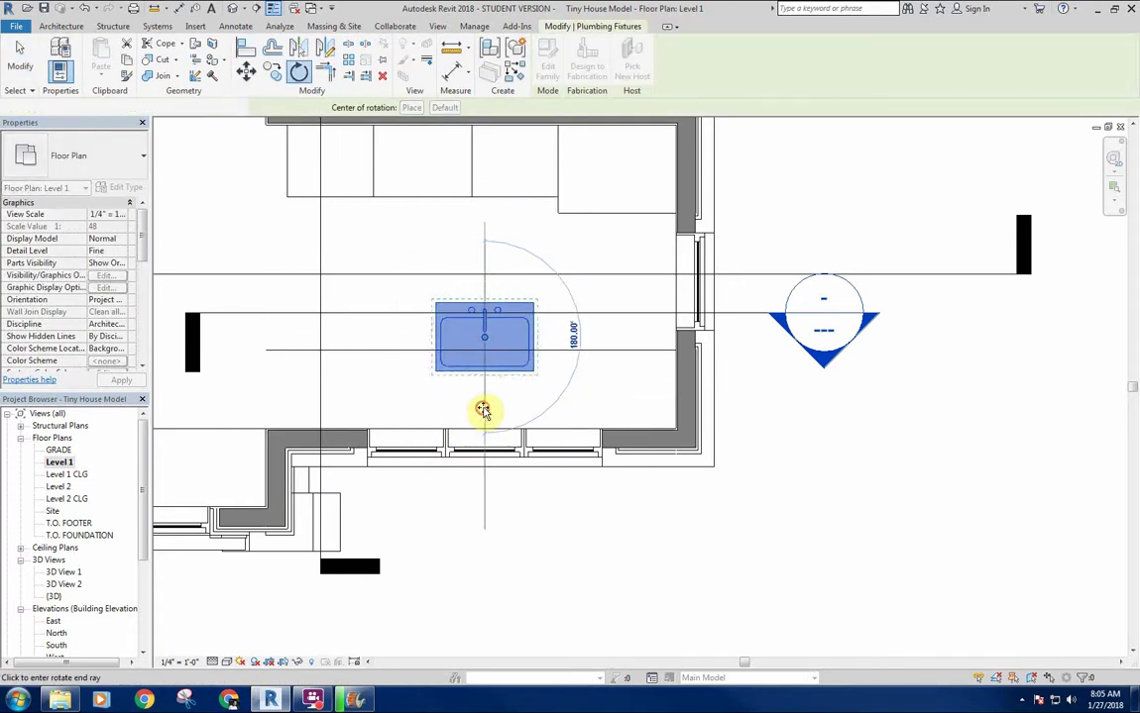
pyautogui.click(484, 475)
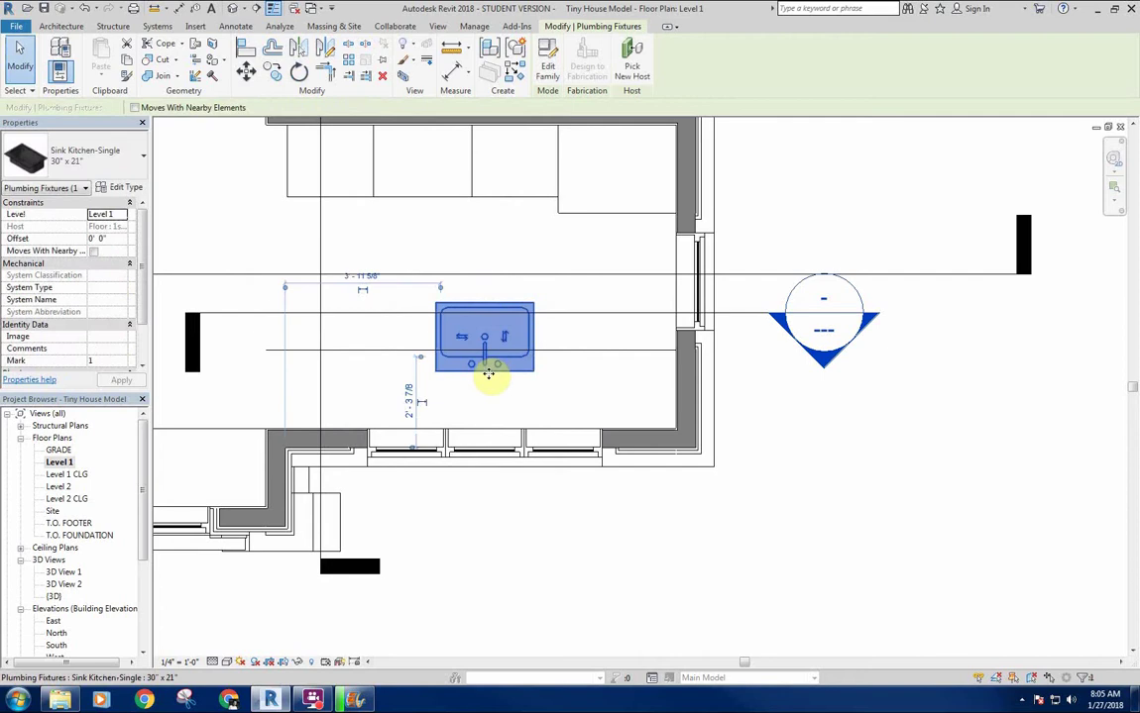
# Move the sink 1' - 4" straight toward the window wall, onto the counter
pyautogui.press('m')
pyautogui.press('v')
pyautogui.click(485, 372)
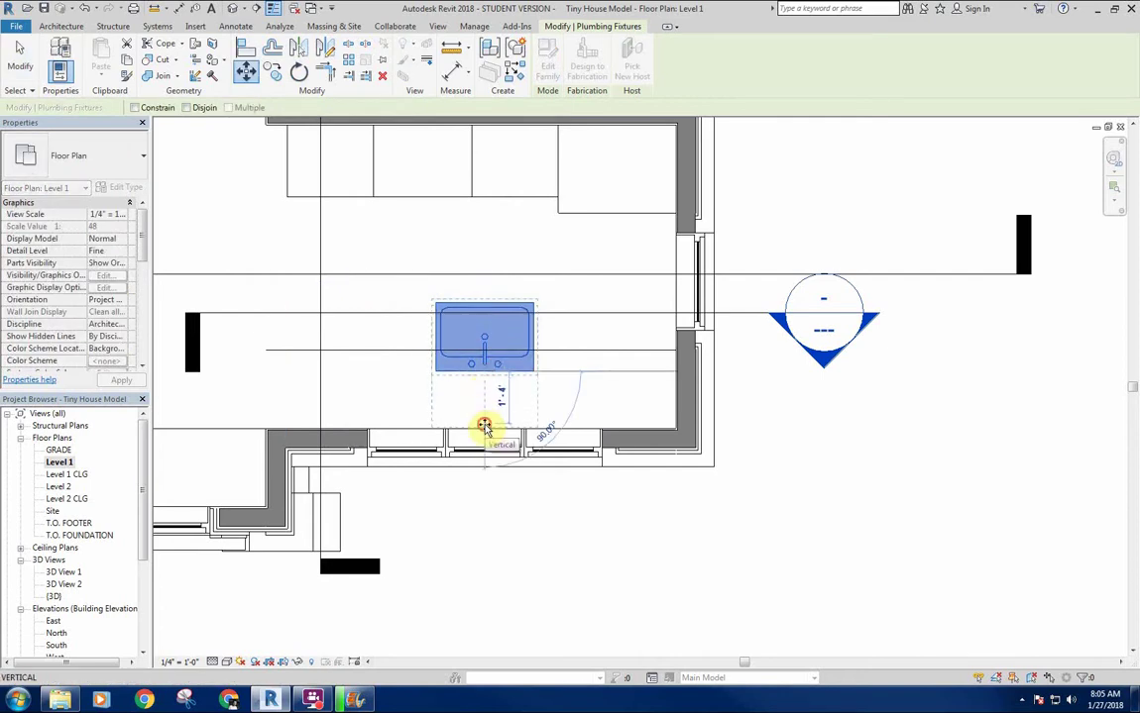
pyautogui.click(483, 426)
pyautogui.scroll(3, 414, 387)
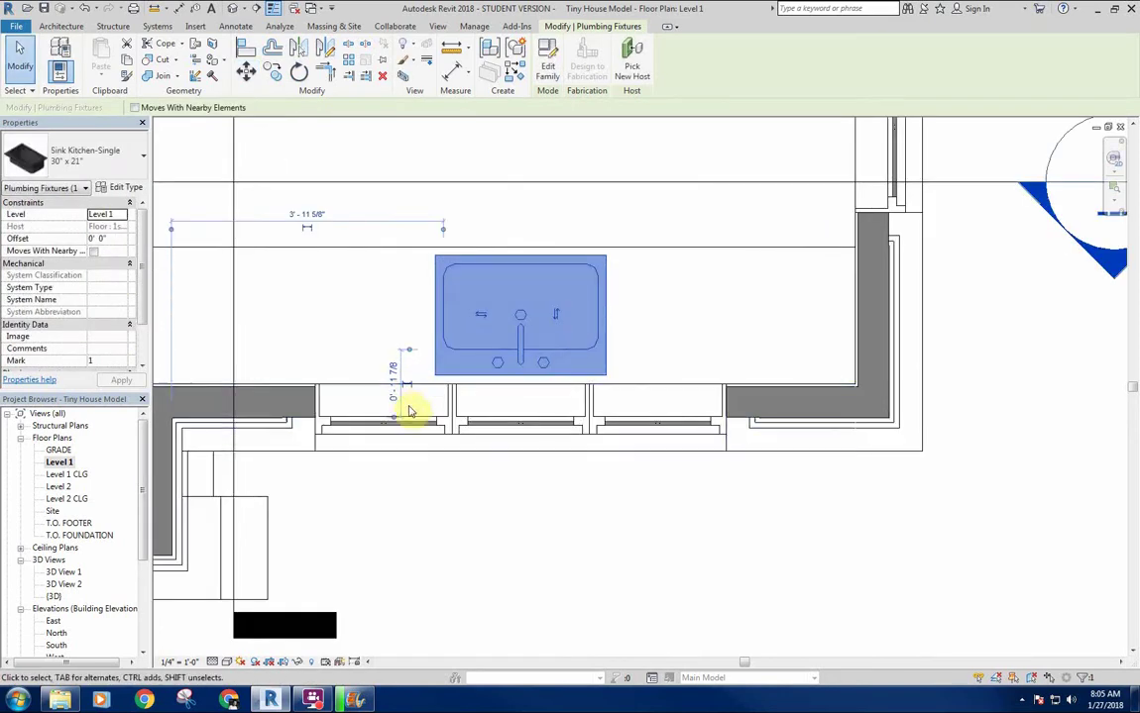
# Delete the faucet and both handle cylinders from the sink family's 3D model and load it into the project, overwriting the existing version
pyautogui.click(394, 418)
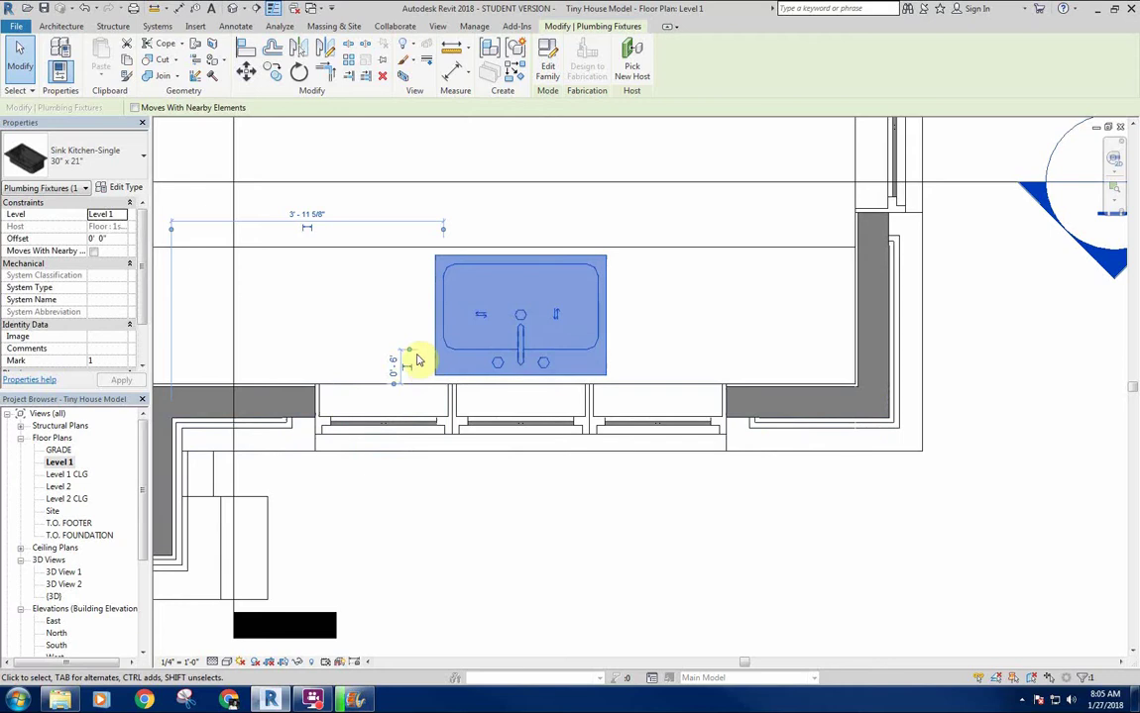
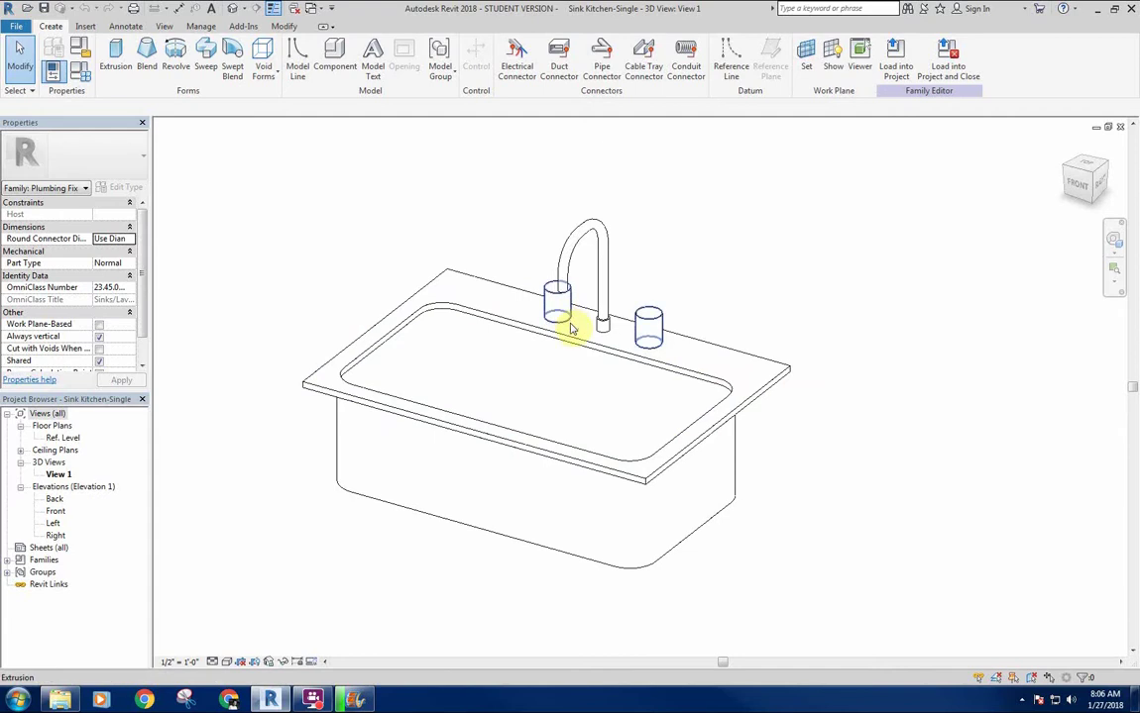
pyautogui.keyDown('shift'); pyautogui.moveTo(701, 396); pyautogui.dragTo(504, 202, button='middle'); pyautogui.keyUp('shift')
pyautogui.moveTo(501, 186); pyautogui.dragTo(698, 381)
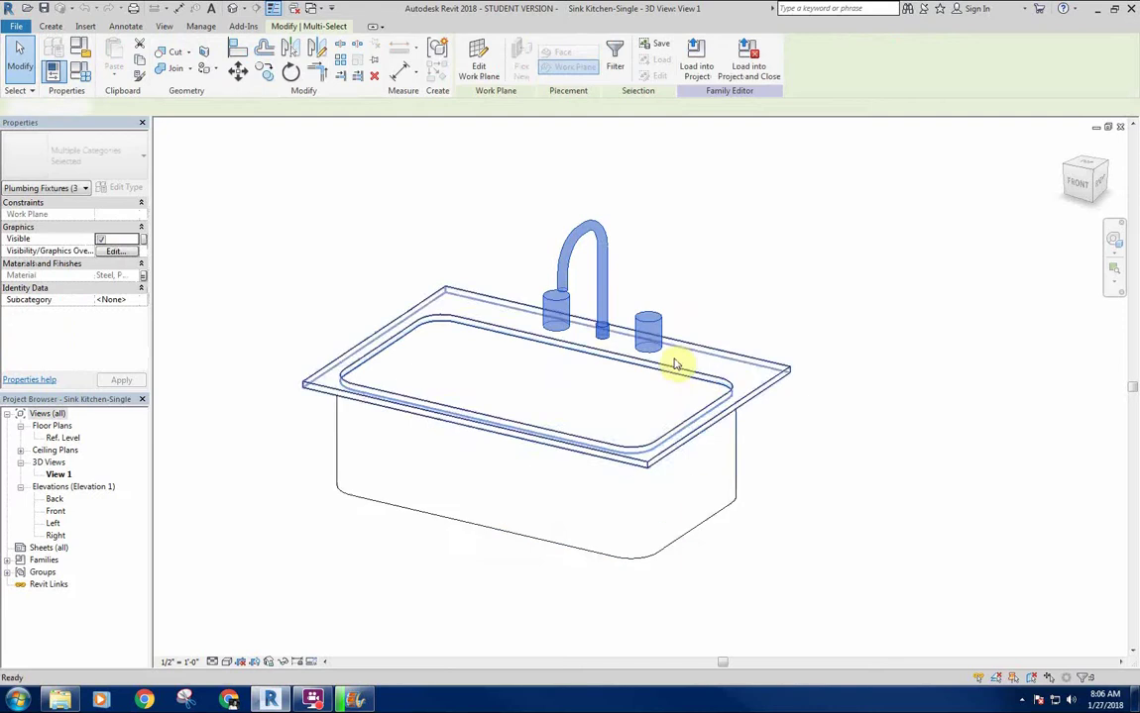
pyautogui.press('Delete')
pyautogui.click(471, 62)
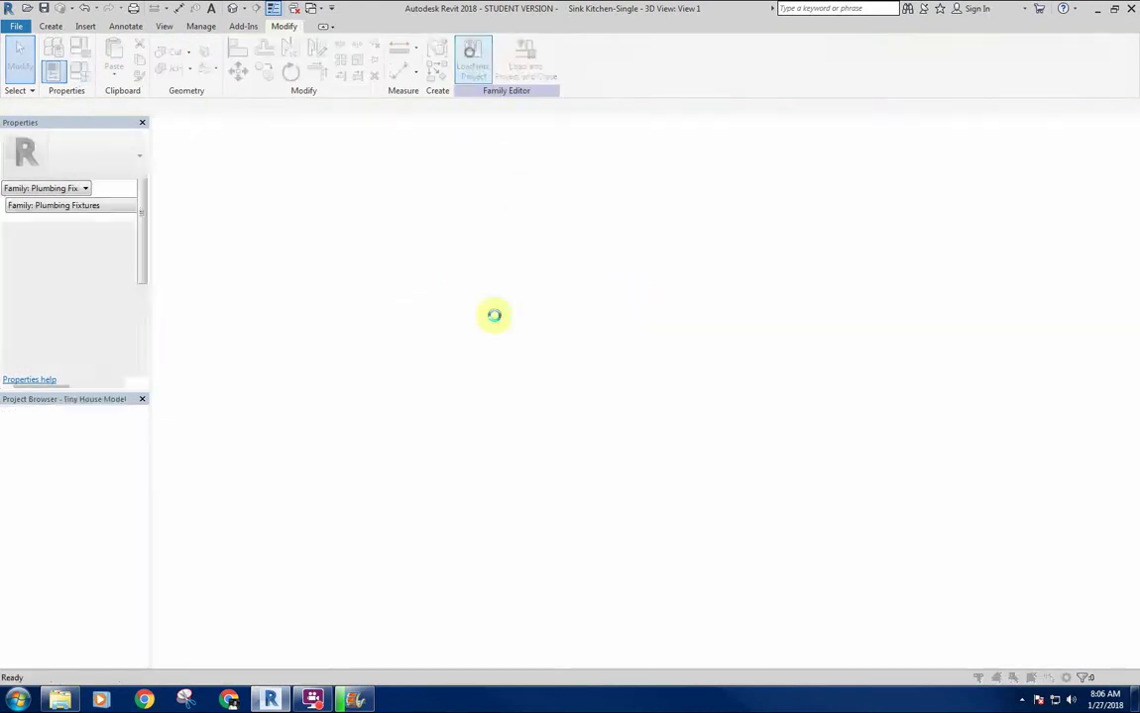
pyautogui.click(472, 315)
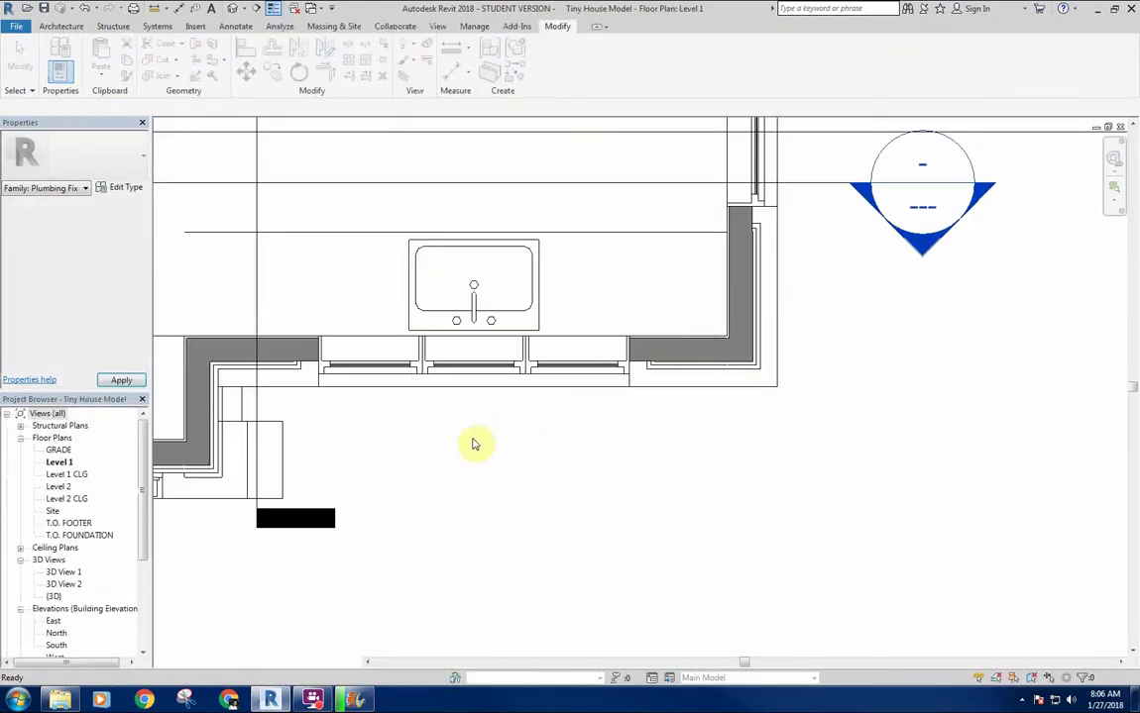
# Reopen the placed kitchen sink's family for editing and display its Ref. Level floor plan
pyautogui.click(470, 313)
pyautogui.scroll(4, 432, 282)
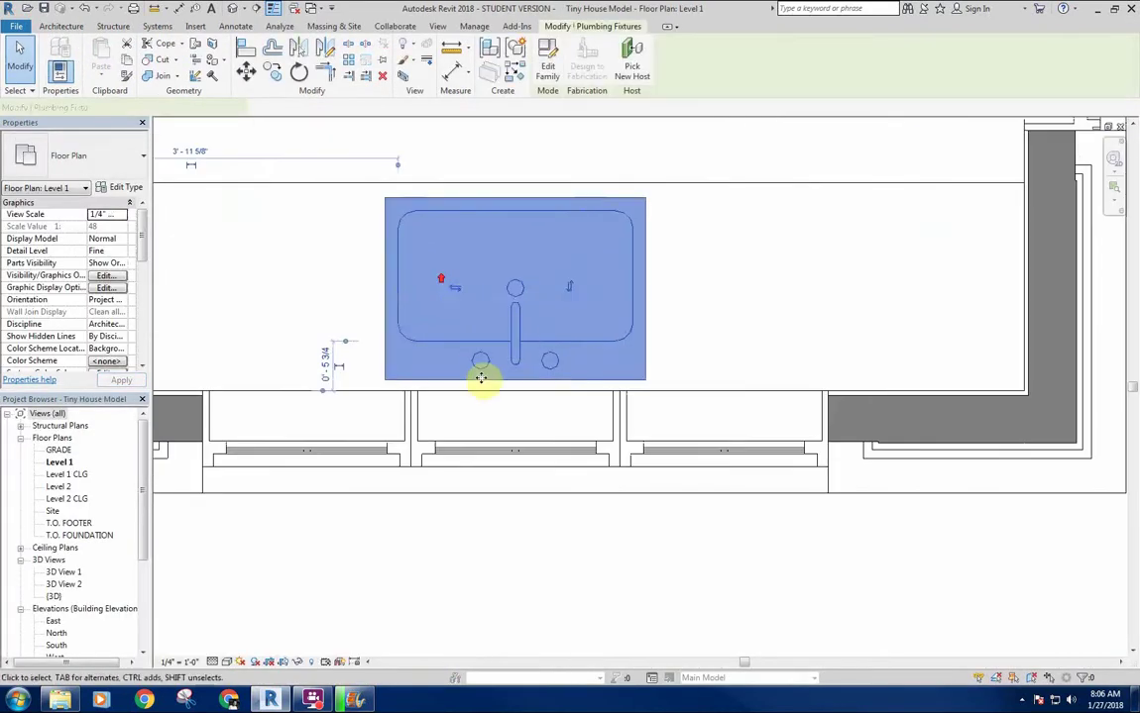
pyautogui.click(477, 246)
pyautogui.click(514, 335)
pyautogui.click(553, 66)
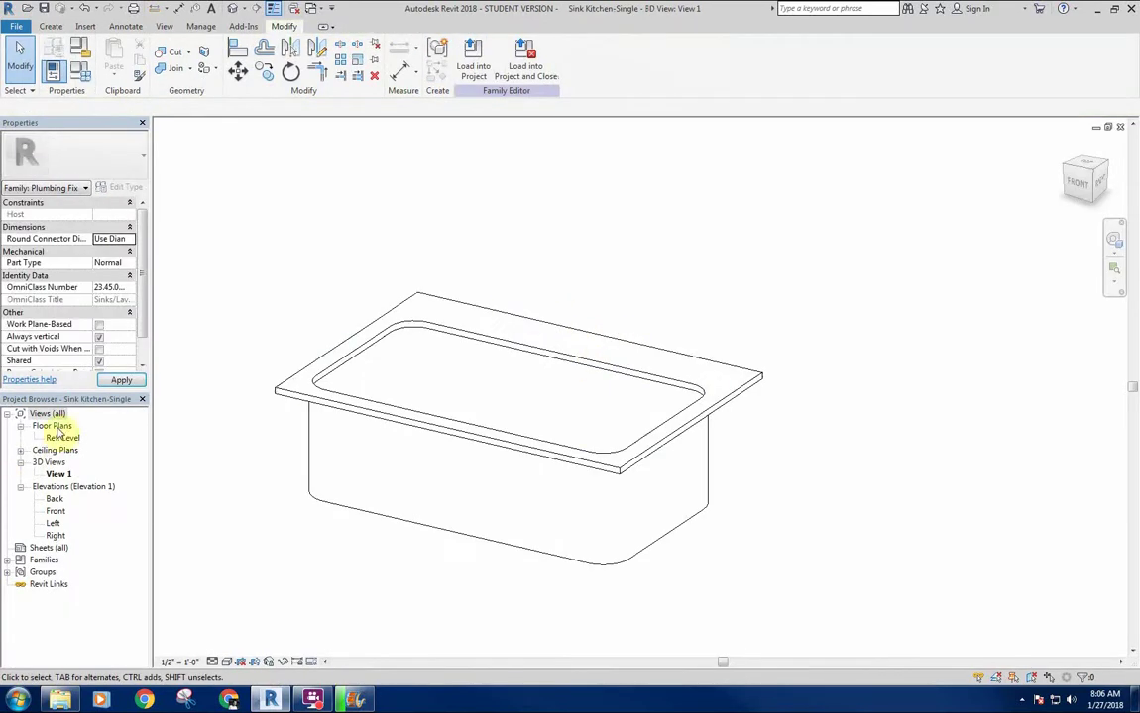
pyautogui.doubleClick(63, 437)
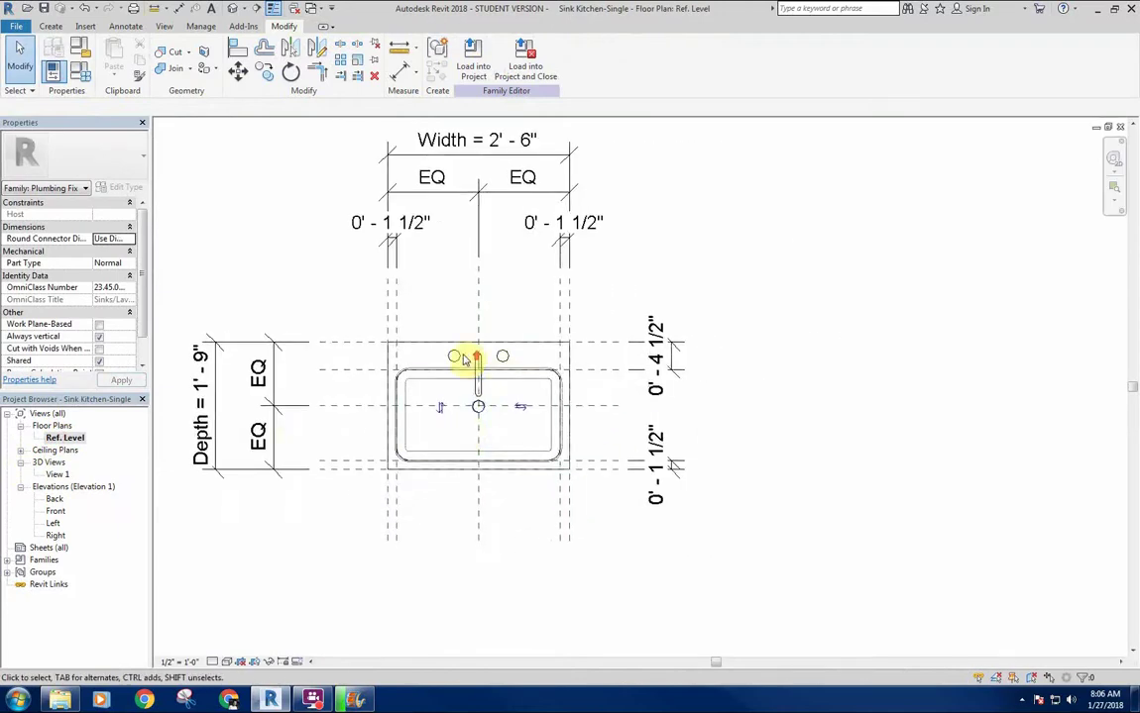
# Check the faucet and handle symbolic lines in the sink's plan and reload the family into the project, overwriting the existing version
pyautogui.scroll(5, 470, 355)
pyautogui.click(482, 354)
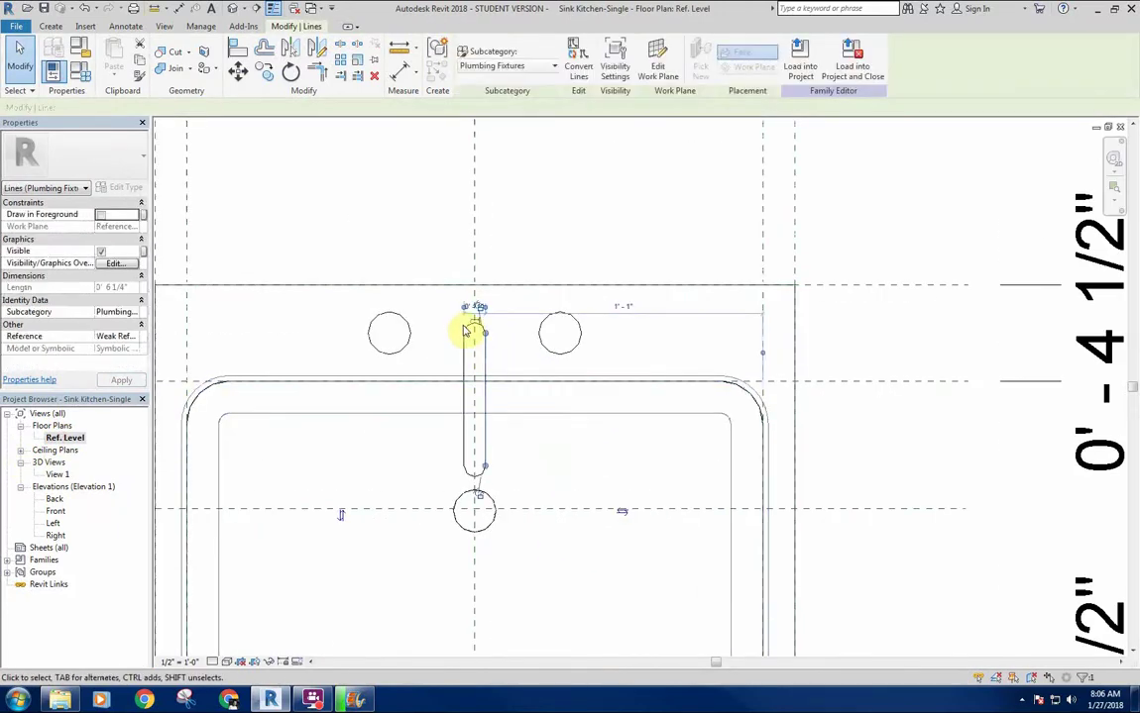
pyautogui.click(433, 340)
pyautogui.scroll(-5, 440, 349)
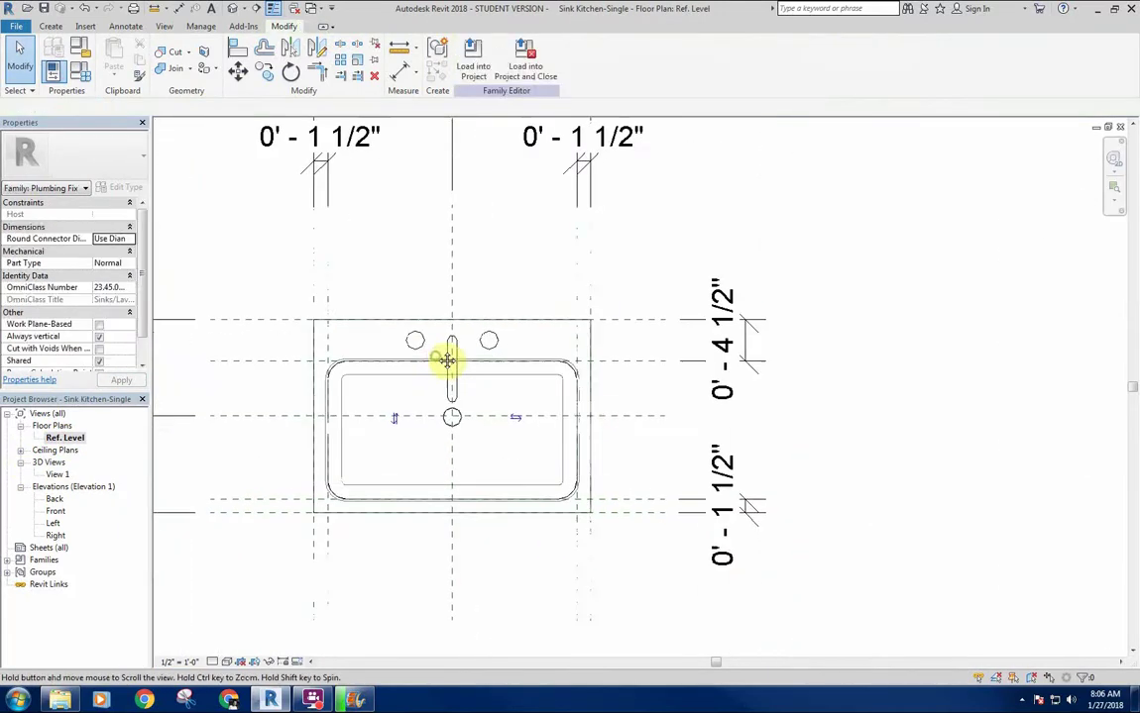
pyautogui.moveTo(377, 258); pyautogui.dragTo(394, 387)
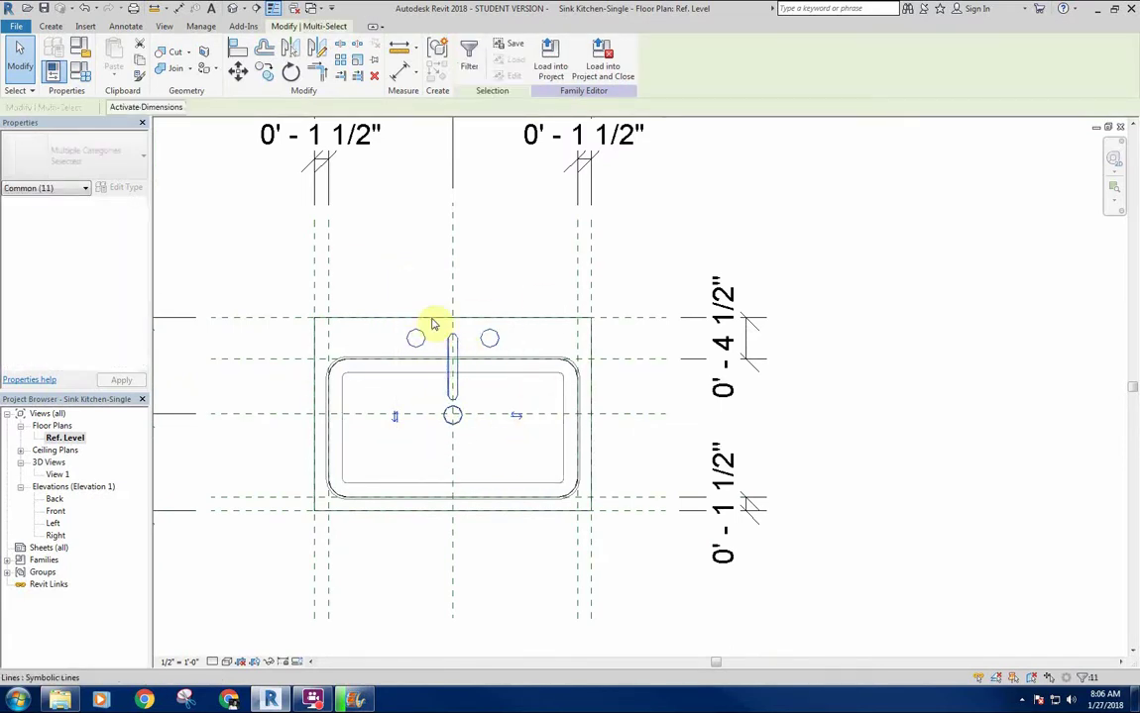
pyautogui.click(379, 240)
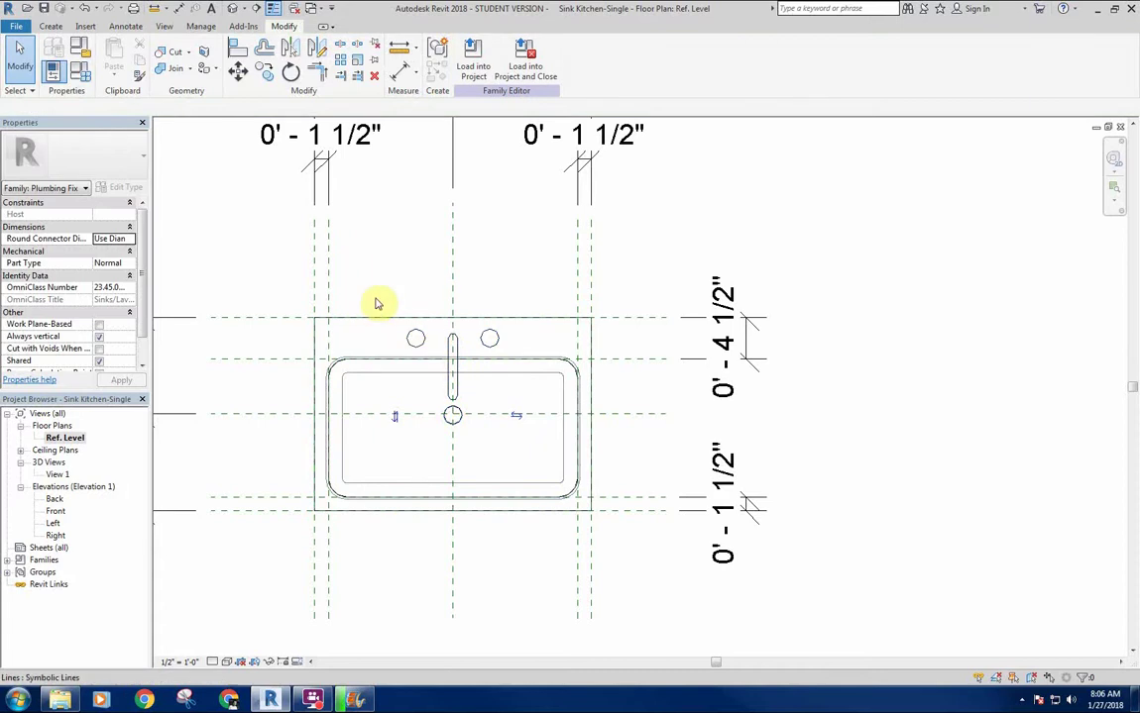
pyautogui.moveTo(383, 297); pyautogui.dragTo(483, 305, button='middle')
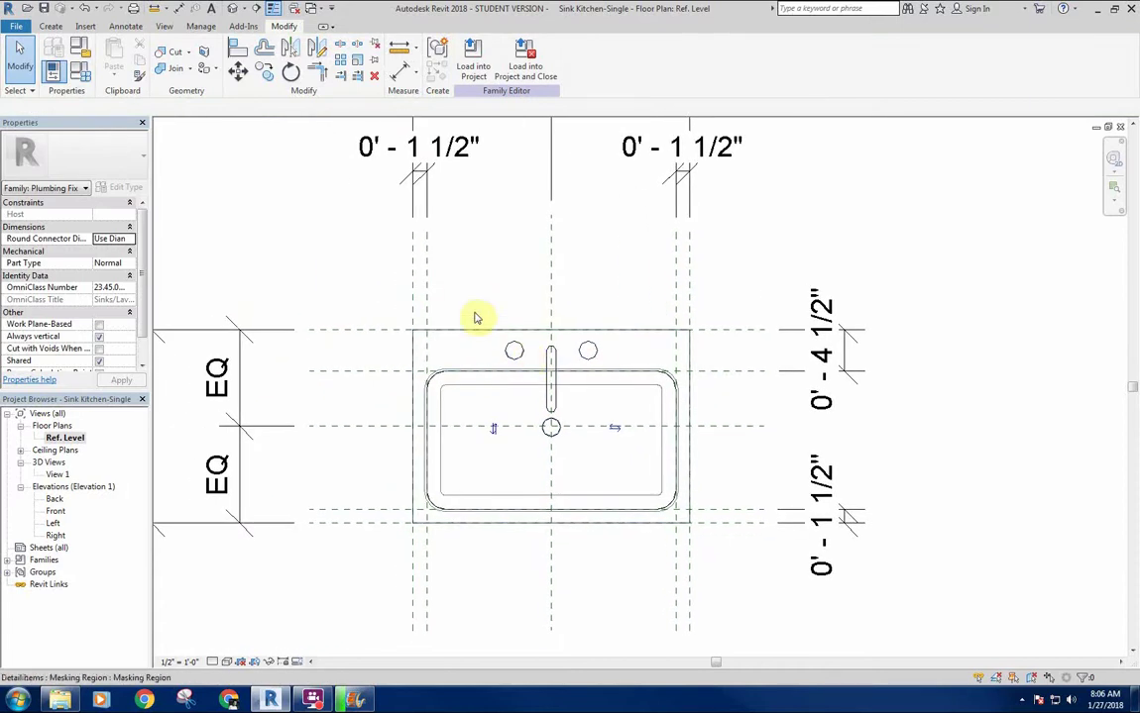
pyautogui.click(473, 67)
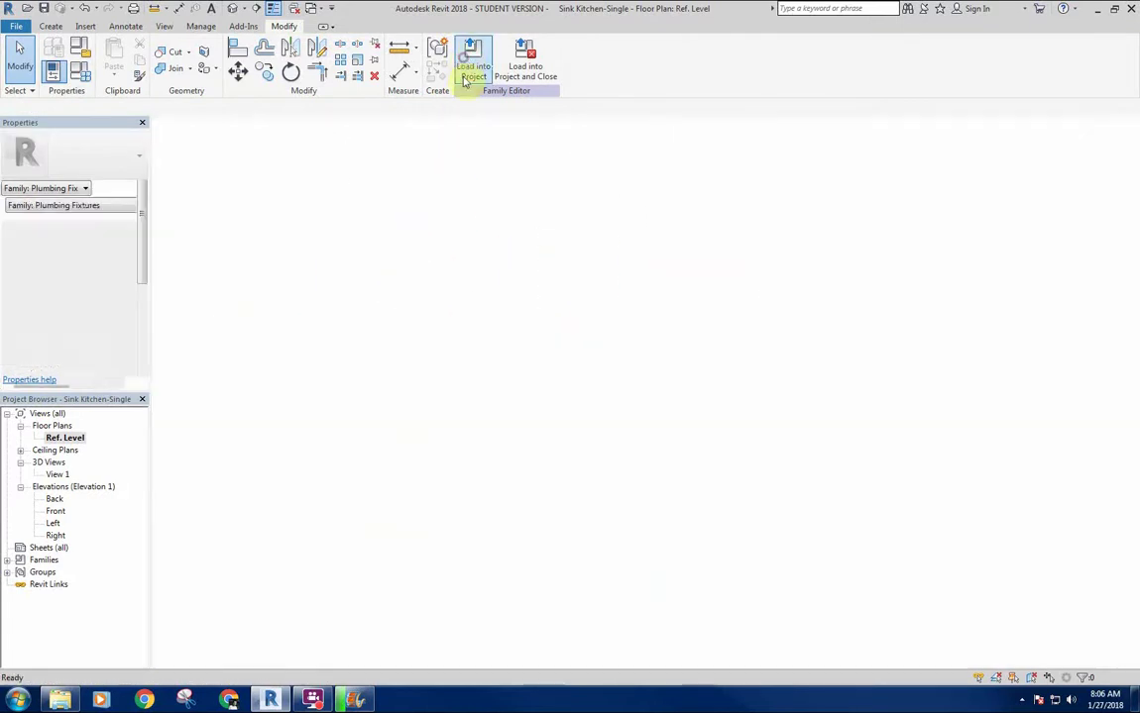
pyautogui.click(521, 322)
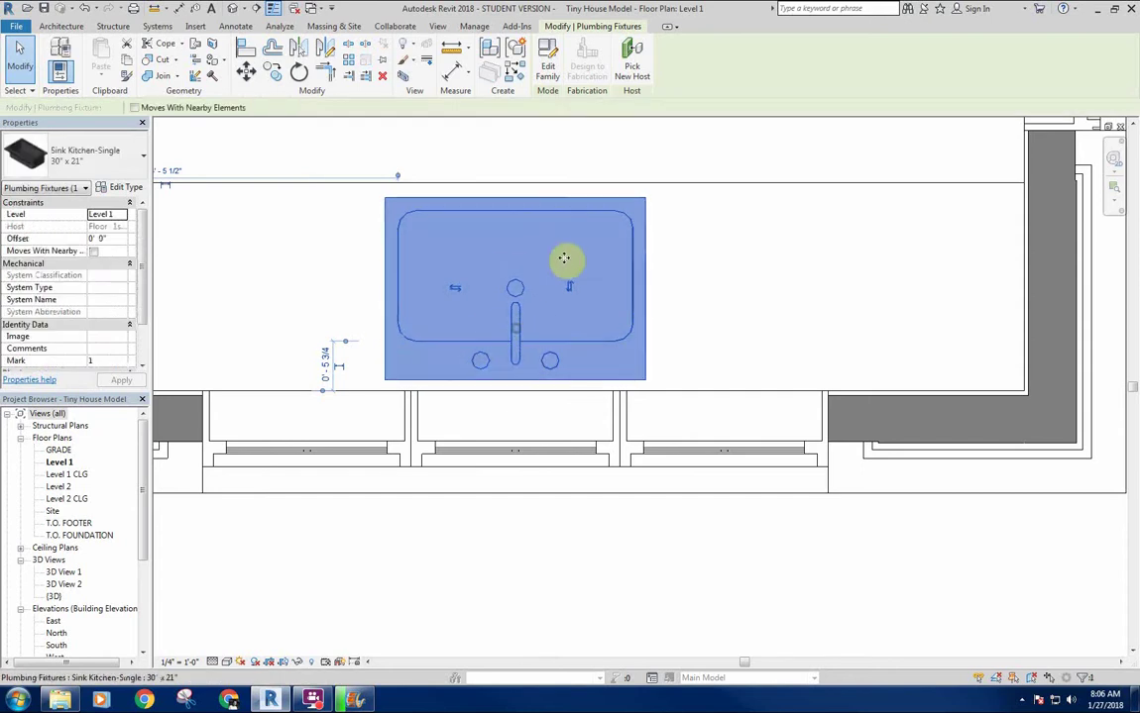
# Open the kitchen sink's family for editing again from the Level 1 plan
pyautogui.moveTo(531, 338); pyautogui.dragTo(512, 334, button='middle')
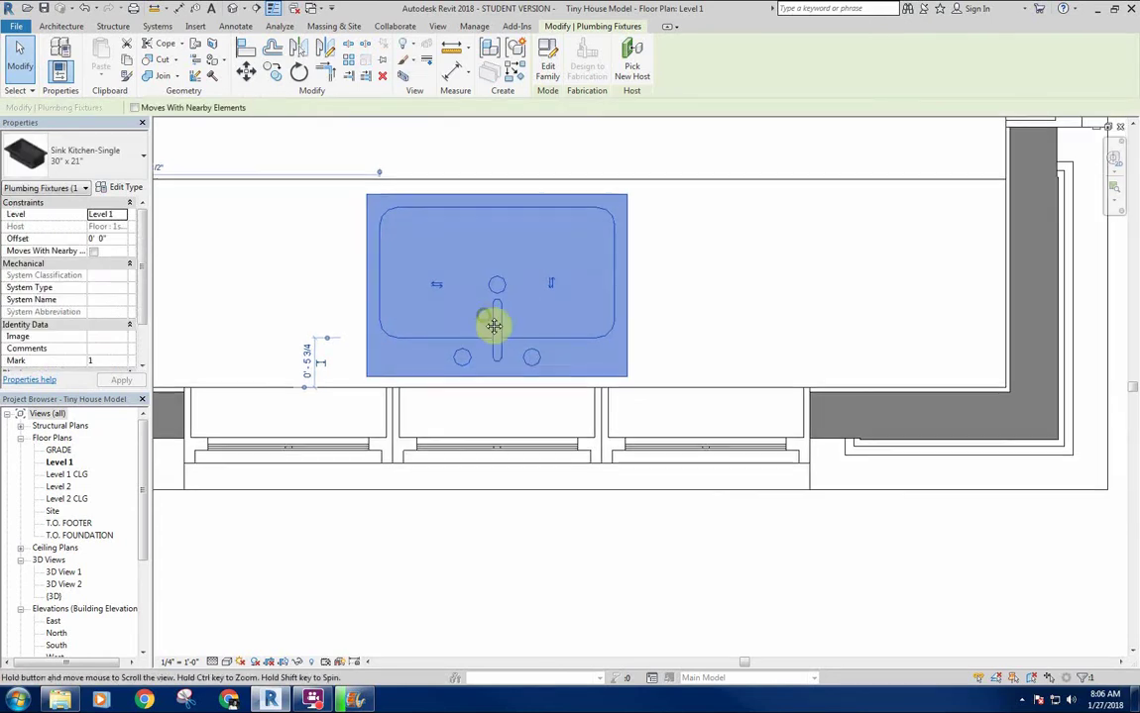
pyautogui.click(550, 61)
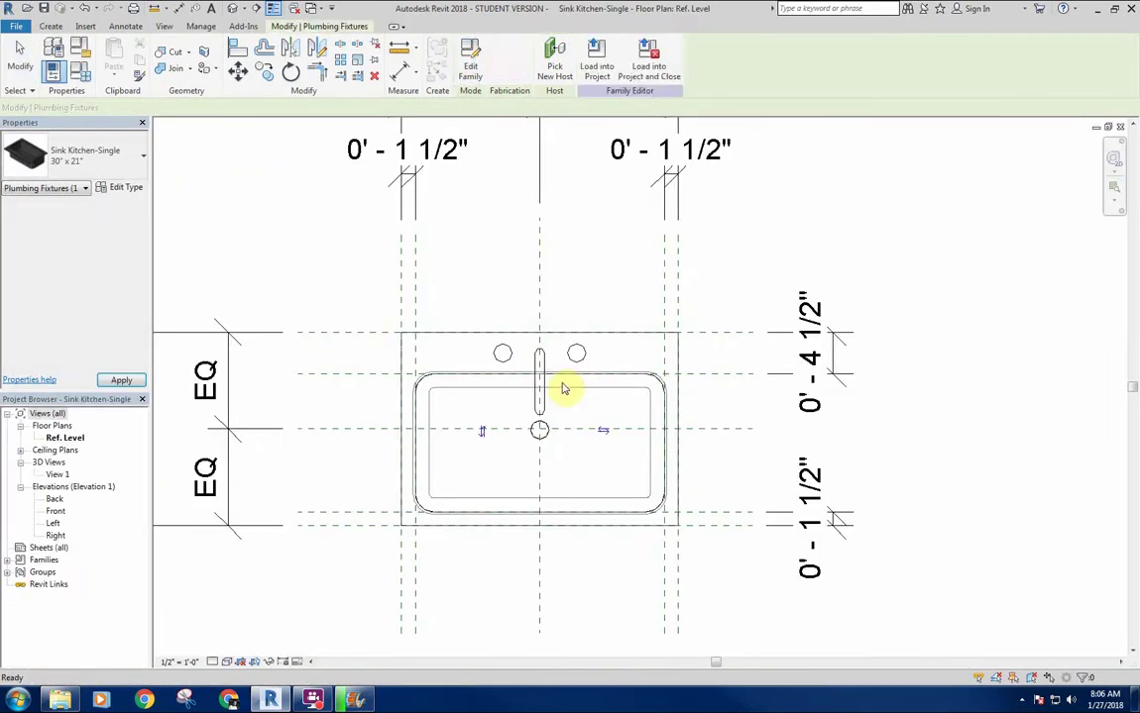
pyautogui.click(574, 473)
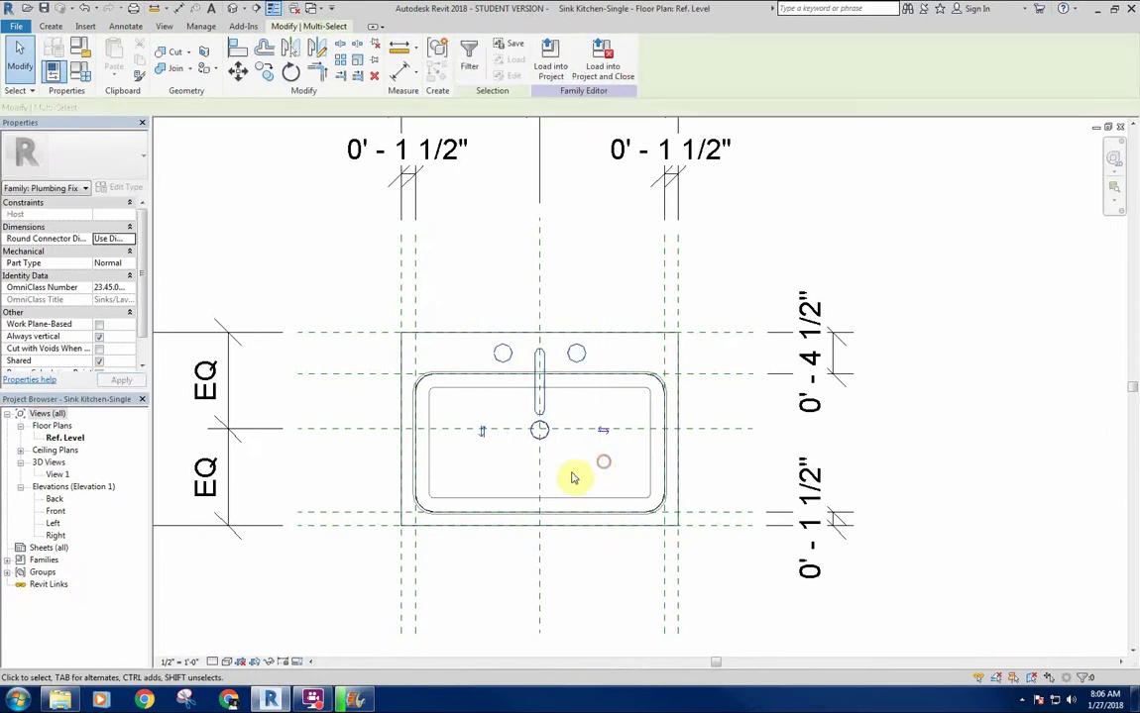
pyautogui.press('Delete')
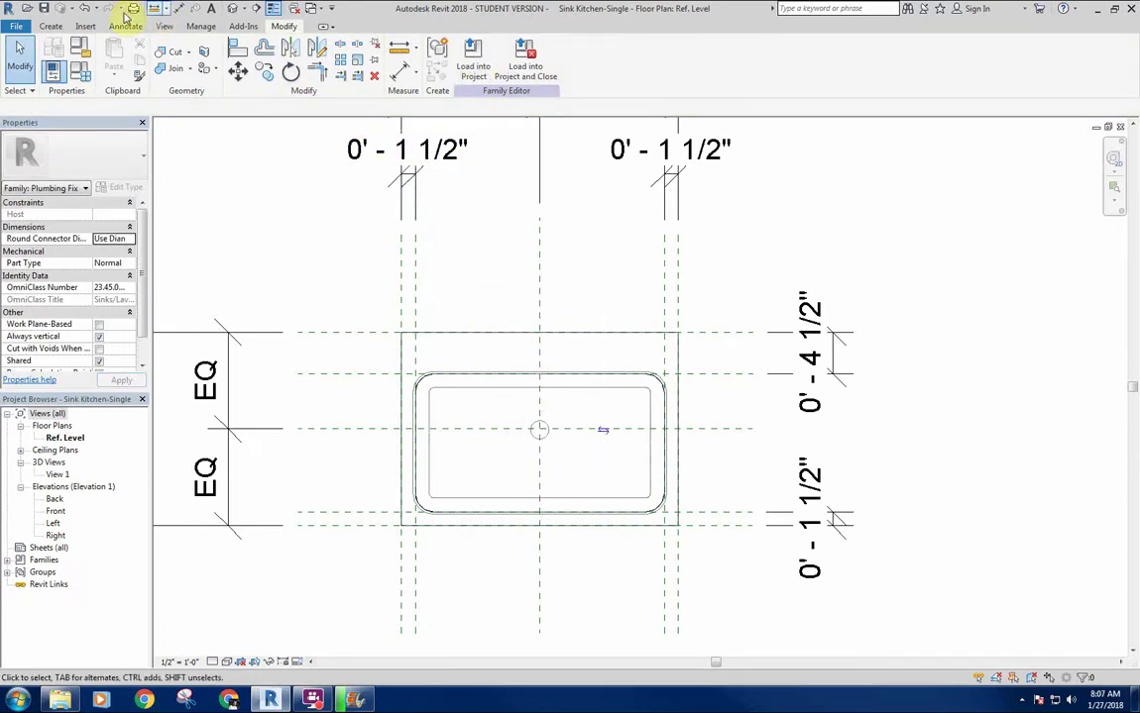
pyautogui.click(82, 9)
# Delete only the faucet and handle symbolic lines, keeping the drain circle, and load the sink family into the project, overwriting the existing version
pyautogui.moveTo(469, 293); pyautogui.dragTo(600, 423)
pyautogui.press('Delete')
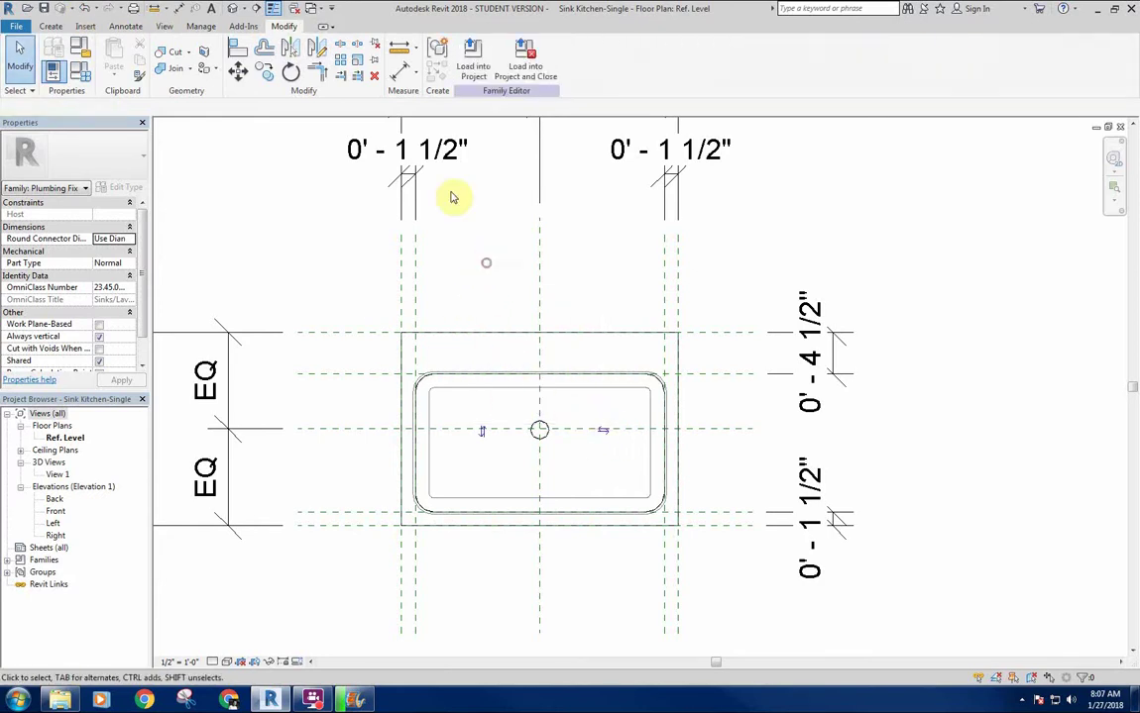
pyautogui.click(463, 66)
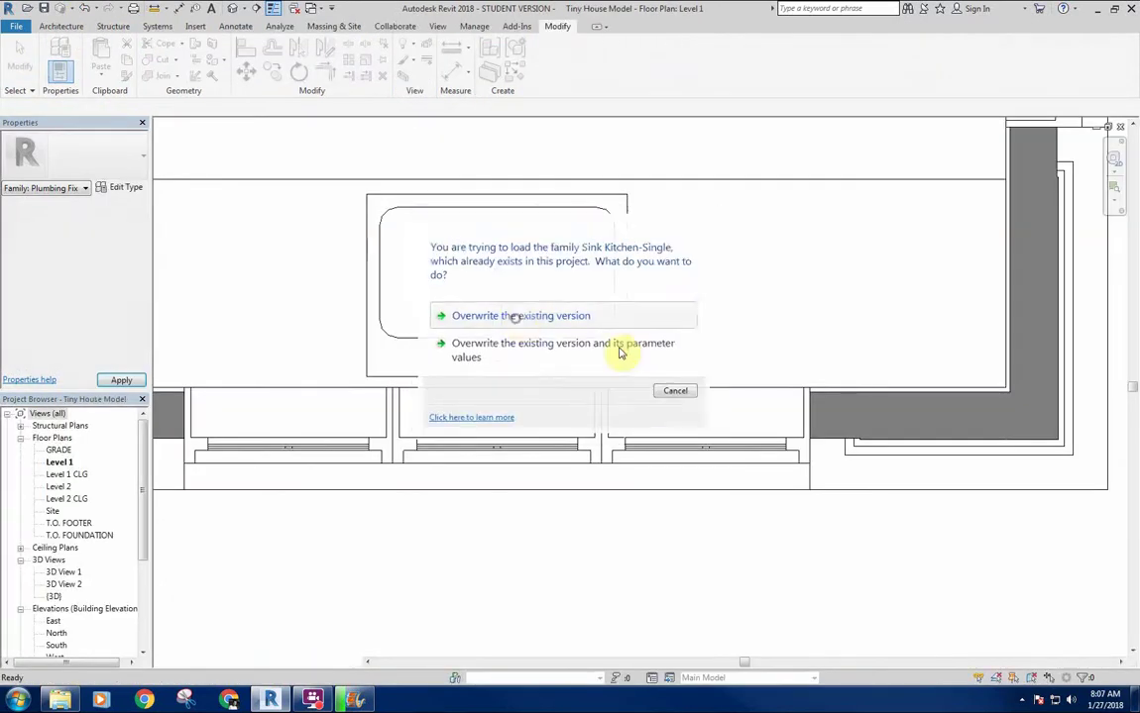
pyautogui.click(619, 349)
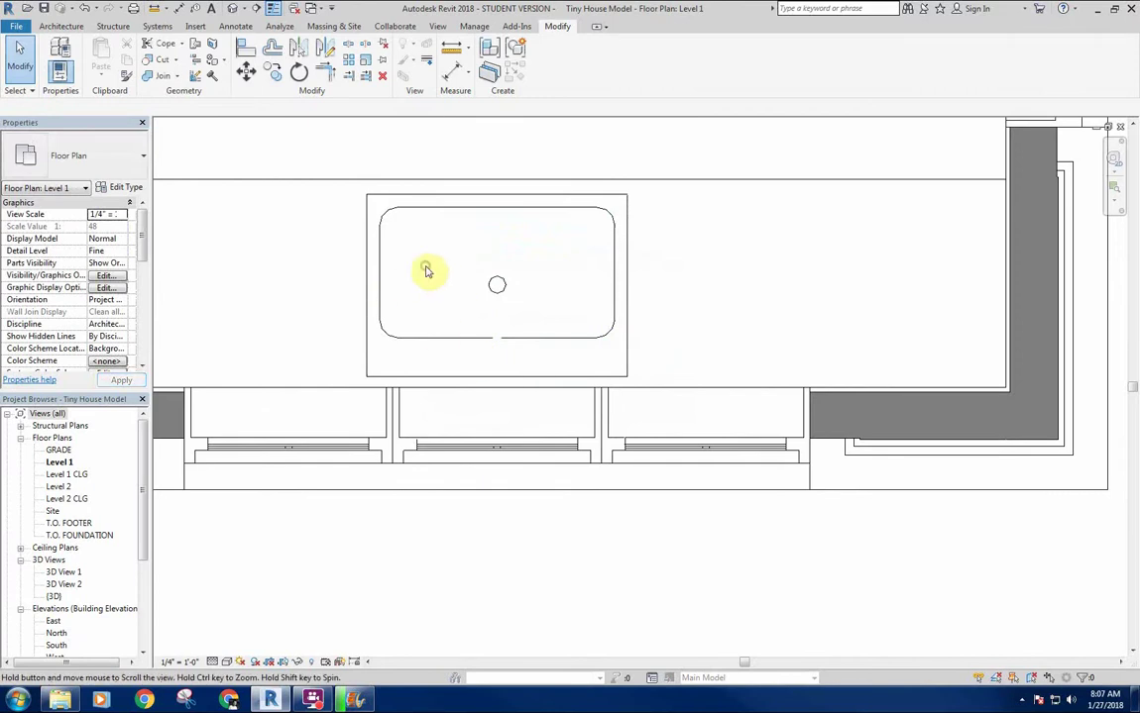
pyautogui.scroll(2, 497, 351)
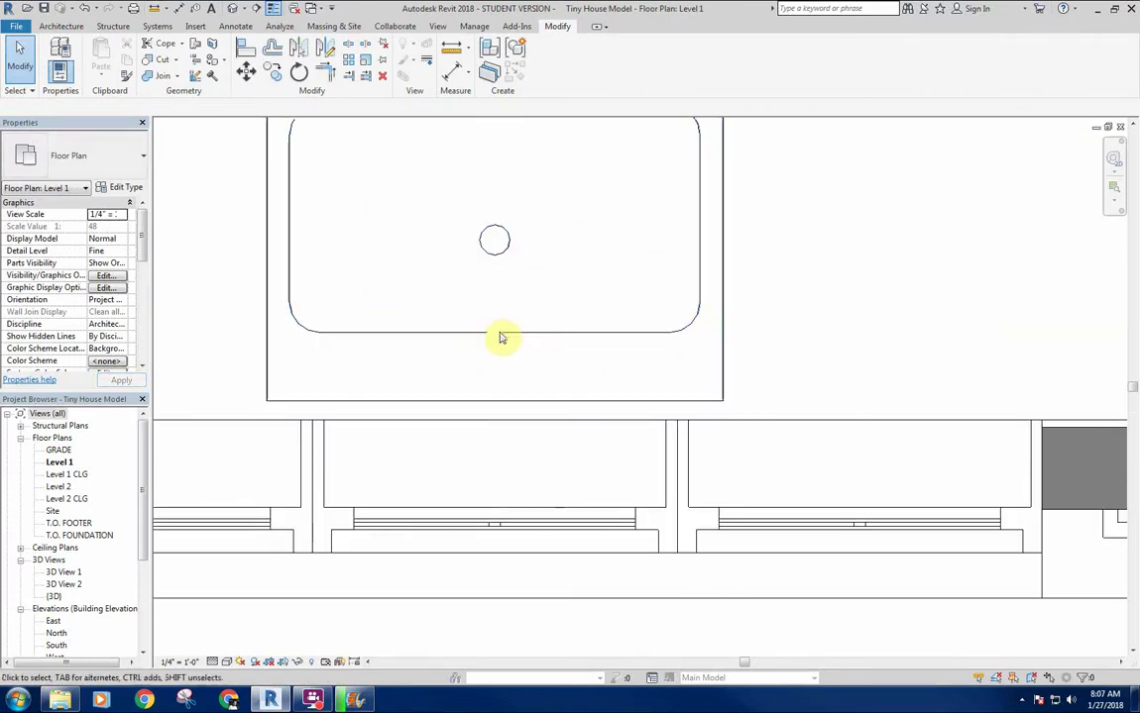
pyautogui.scroll(-3, 443, 307)
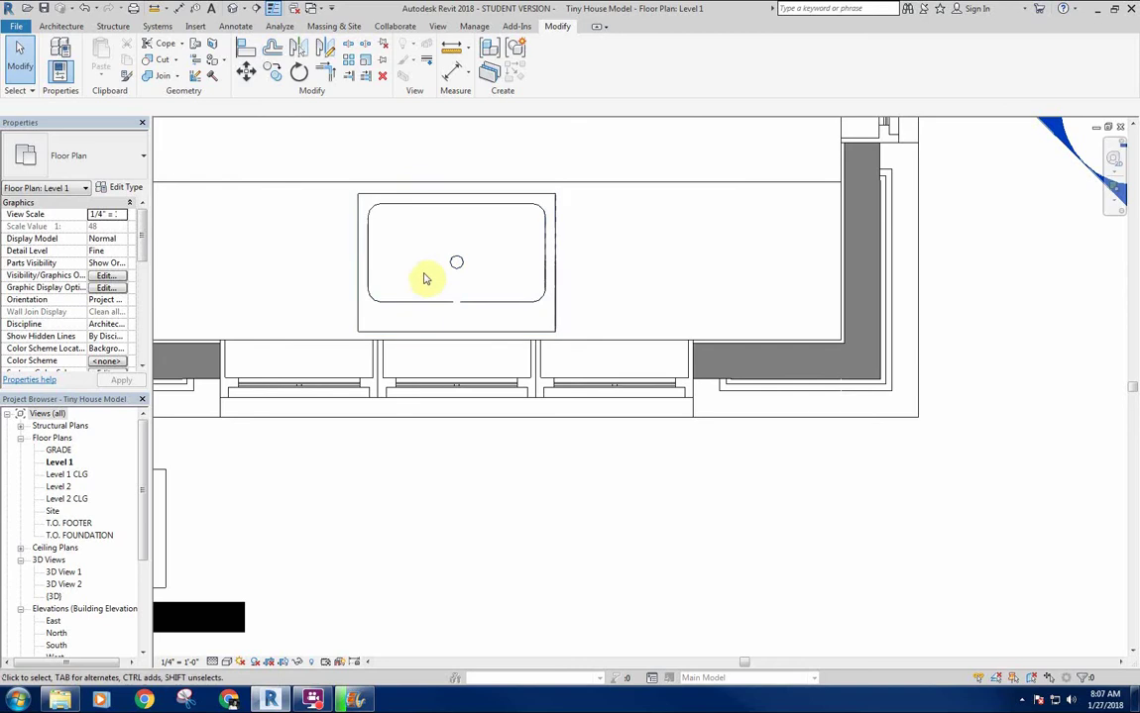
pyautogui.moveTo(446, 283); pyautogui.dragTo(458, 312, button='middle')
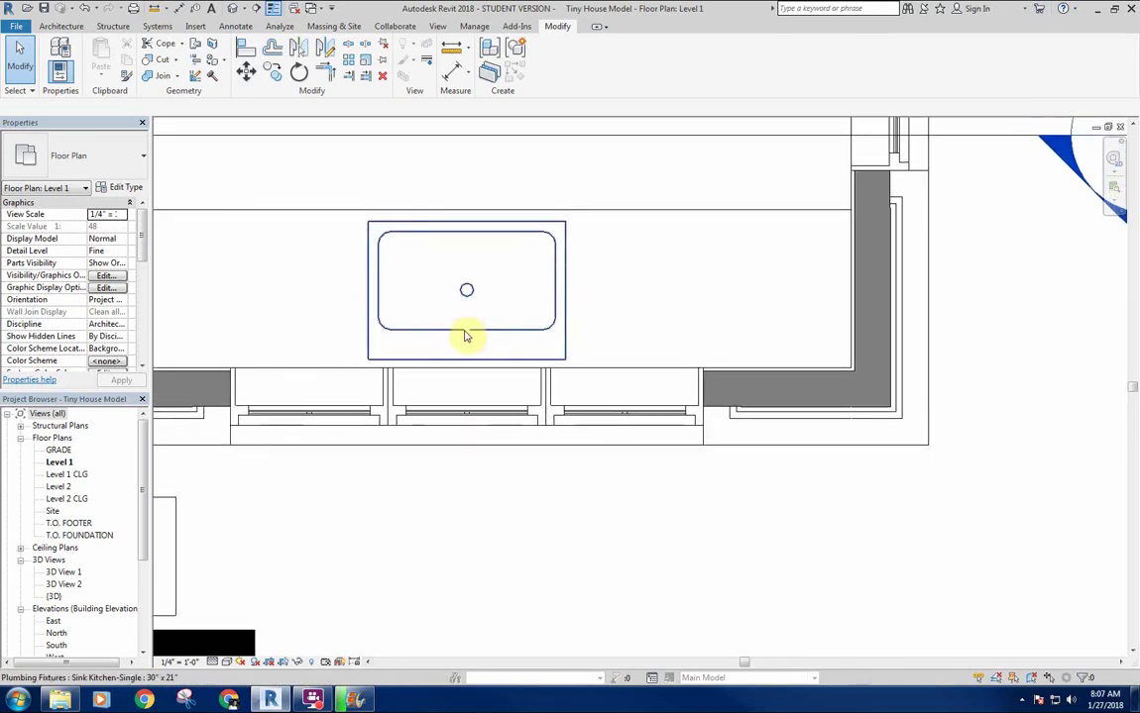
# Open the section view that faces the kitchen counter from its section line on the Level 1 plan
pyautogui.scroll(-3, 441, 317)
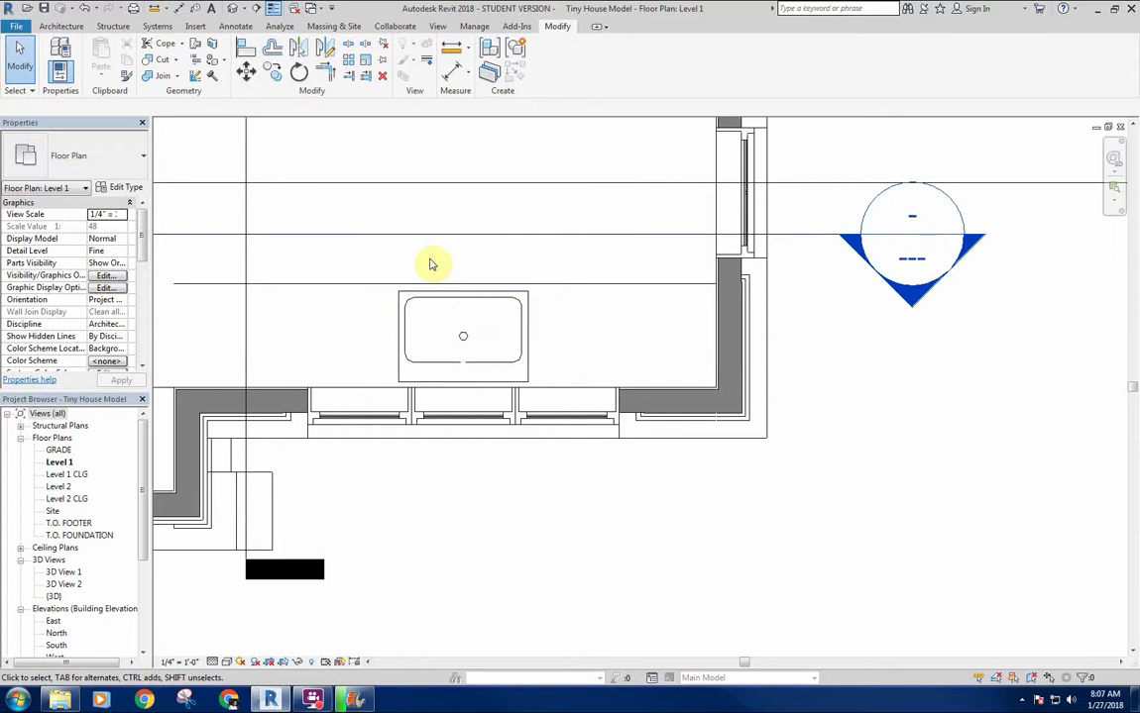
pyautogui.click(454, 327)
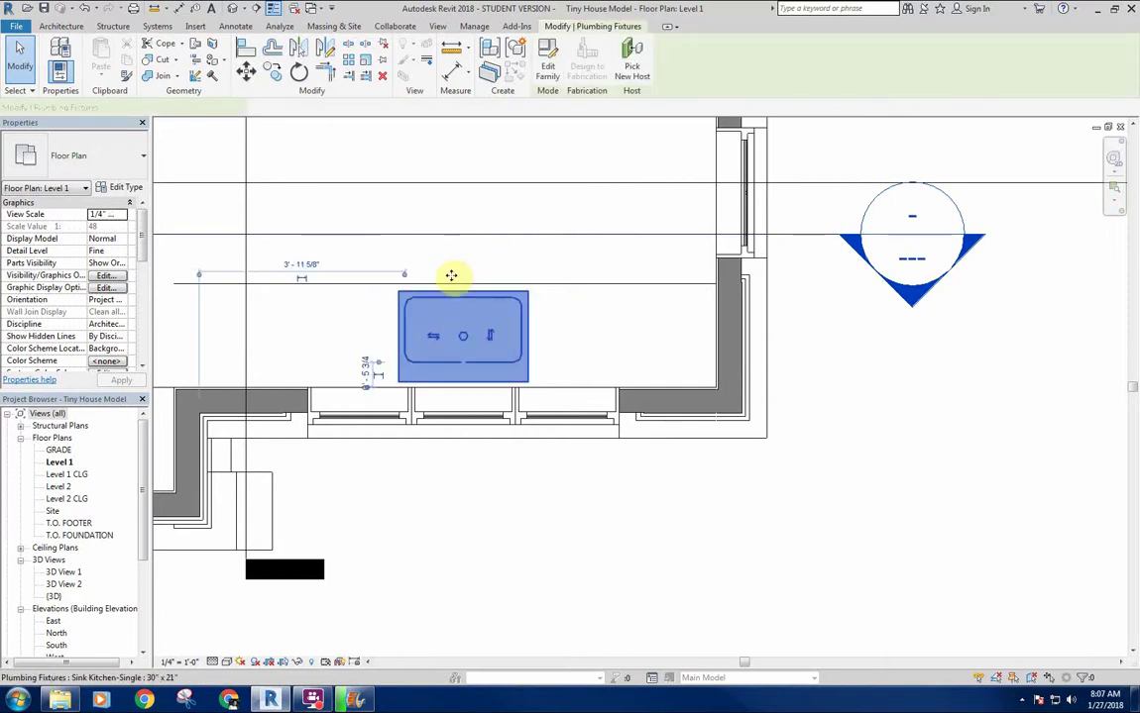
pyautogui.click(484, 247)
pyautogui.rightClick(540, 238)
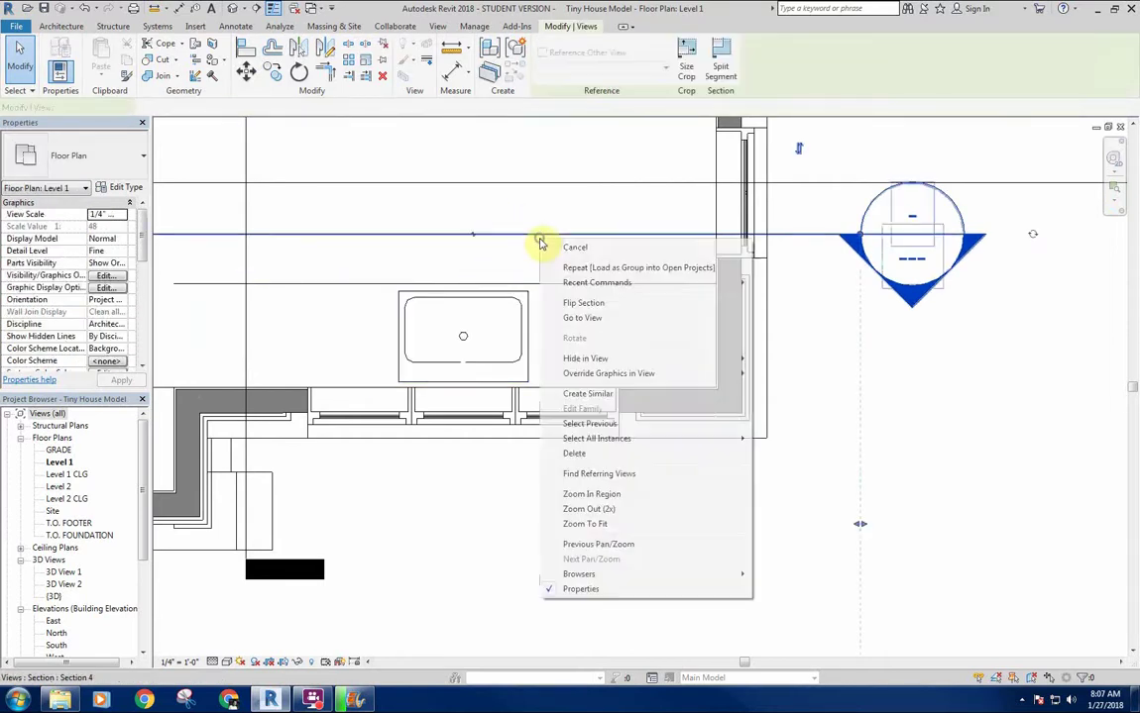
pyautogui.click(579, 317)
# Move the kitchen sink straight down in the section so the top of its rim lies on the Level 1 line
pyautogui.scroll(4, 507, 369)
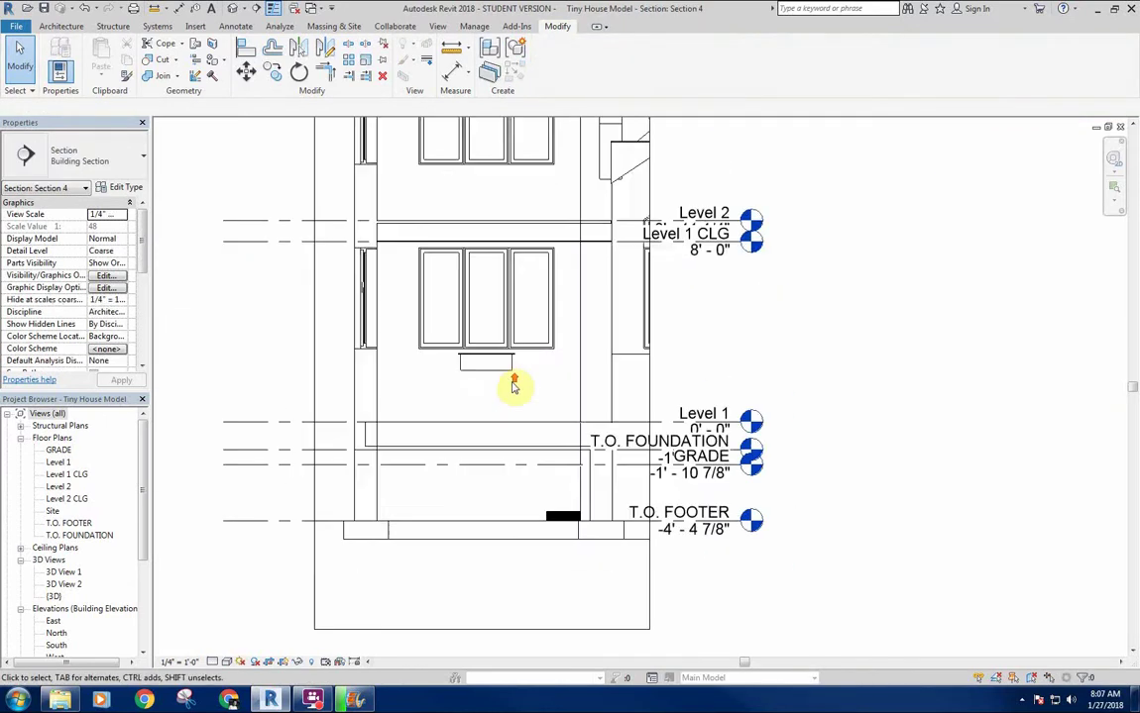
pyautogui.scroll(1, 514, 387)
pyautogui.moveTo(515, 402); pyautogui.dragTo(432, 435, button='middle')
pyautogui.scroll(-1, 529, 355)
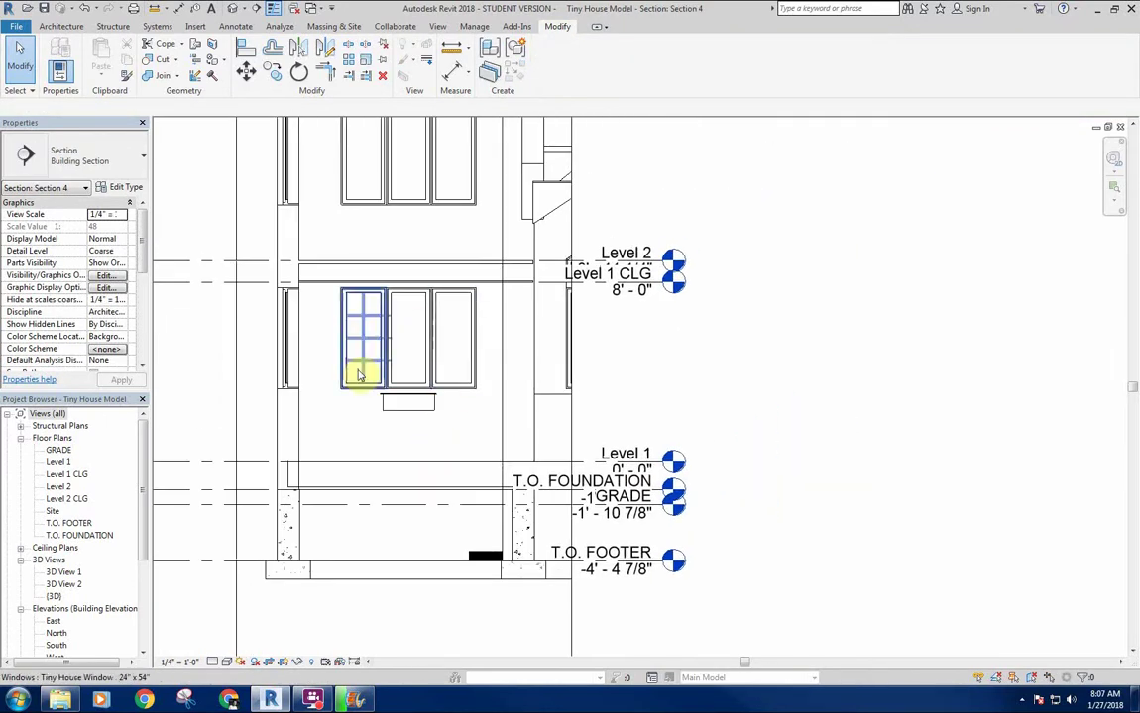
pyautogui.scroll(3, 397, 408)
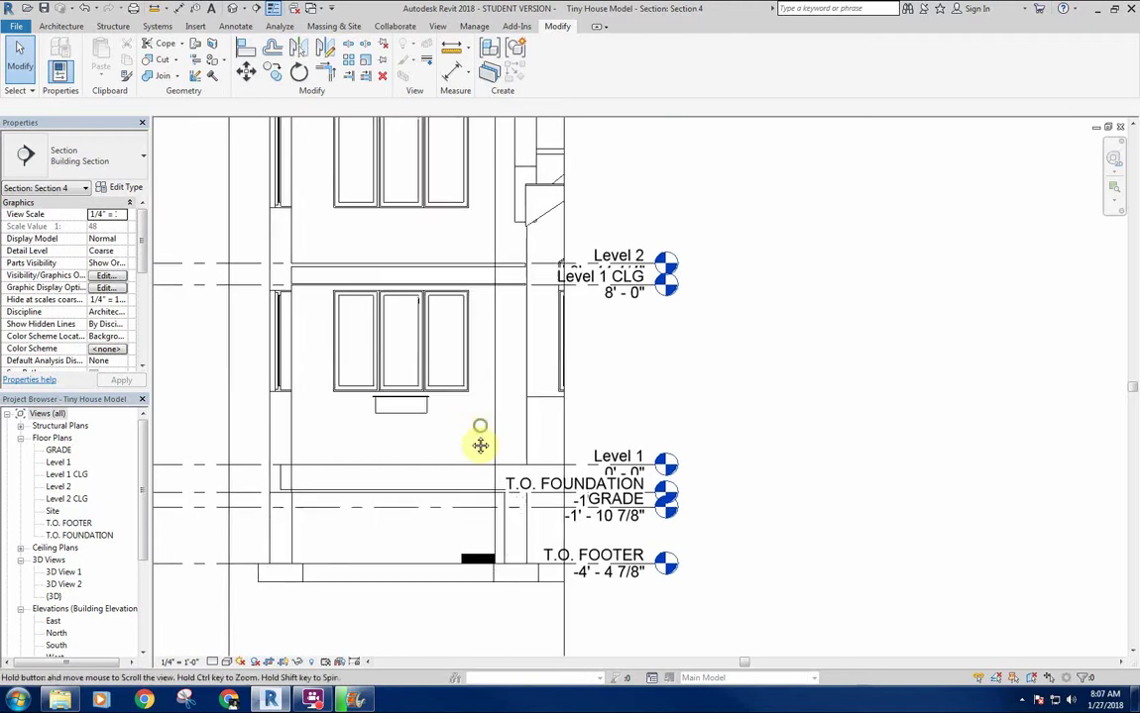
pyautogui.click(410, 406)
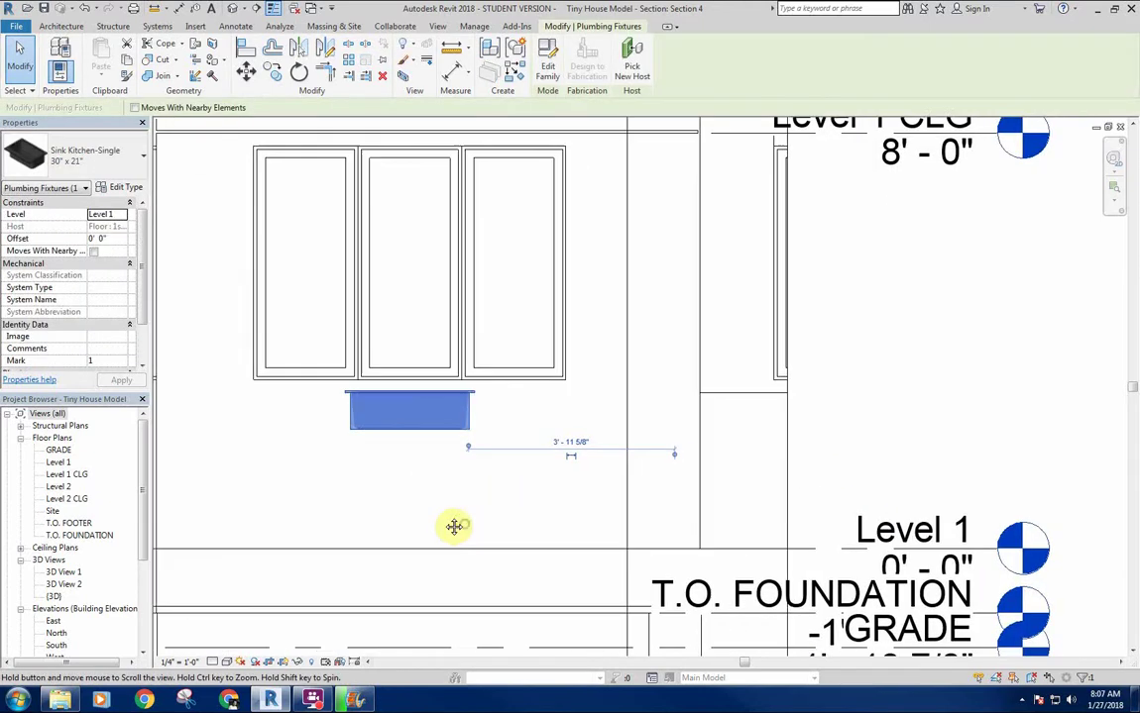
pyautogui.click(380, 497)
pyautogui.moveTo(390, 492); pyautogui.dragTo(487, 495, button='middle')
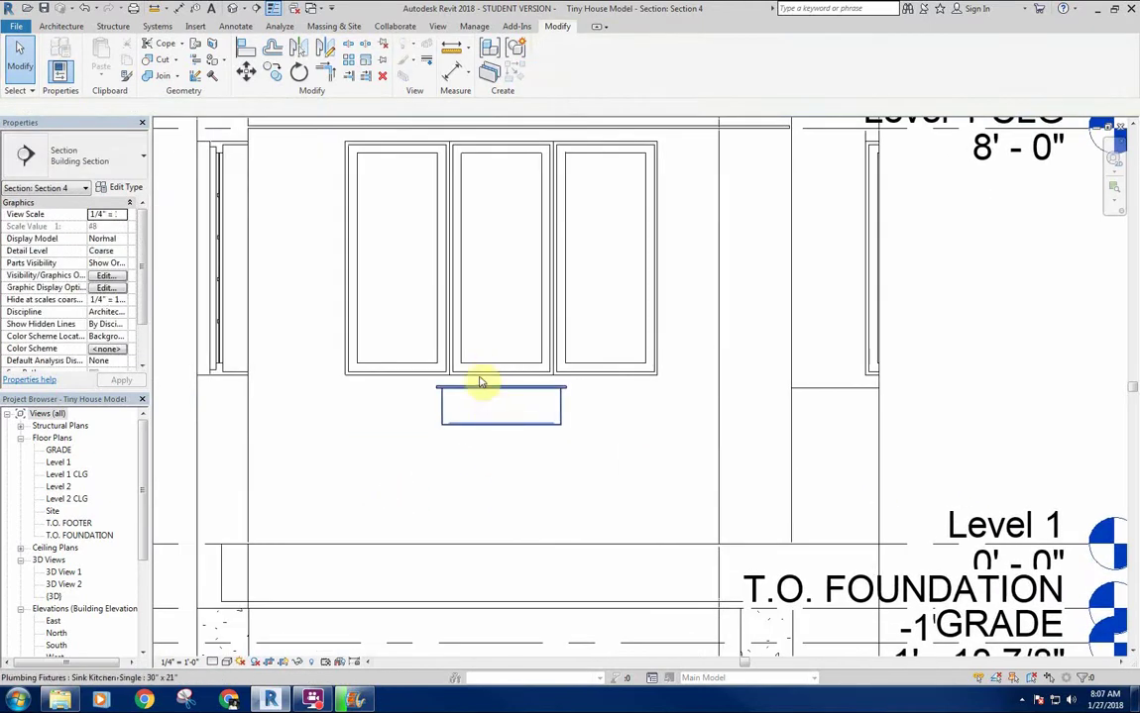
pyautogui.moveTo(507, 436); pyautogui.dragTo(500, 441, button='middle')
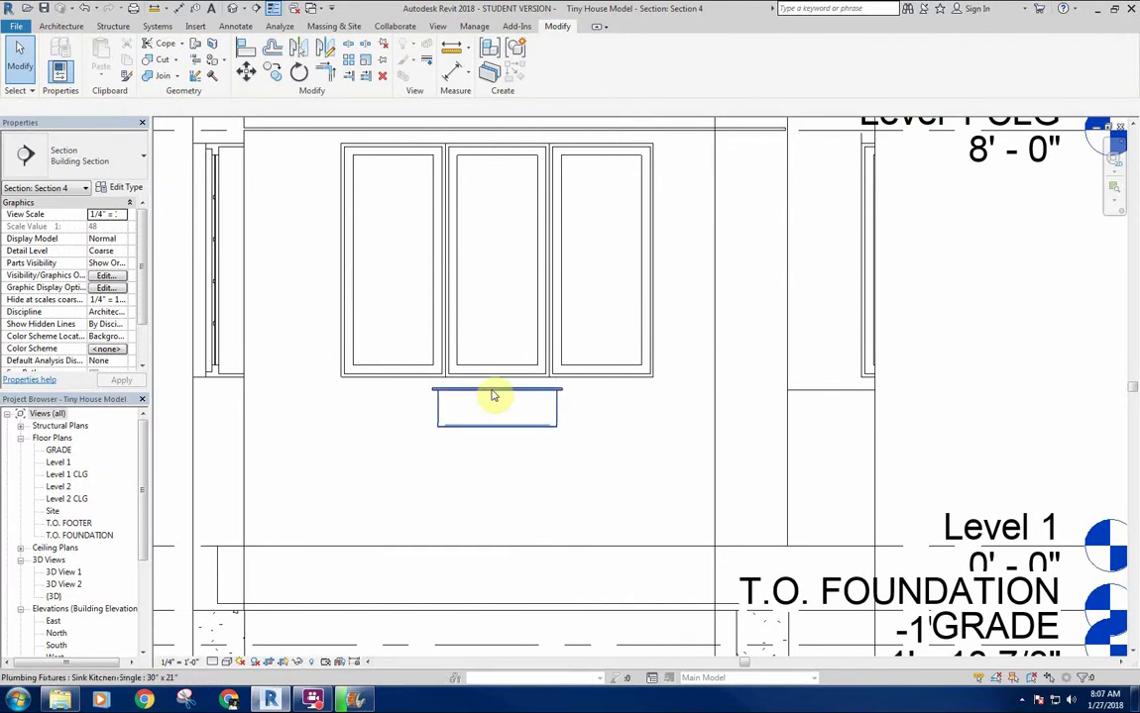
pyautogui.click(491, 396)
pyautogui.click(500, 394)
pyautogui.scroll(4, 500, 394)
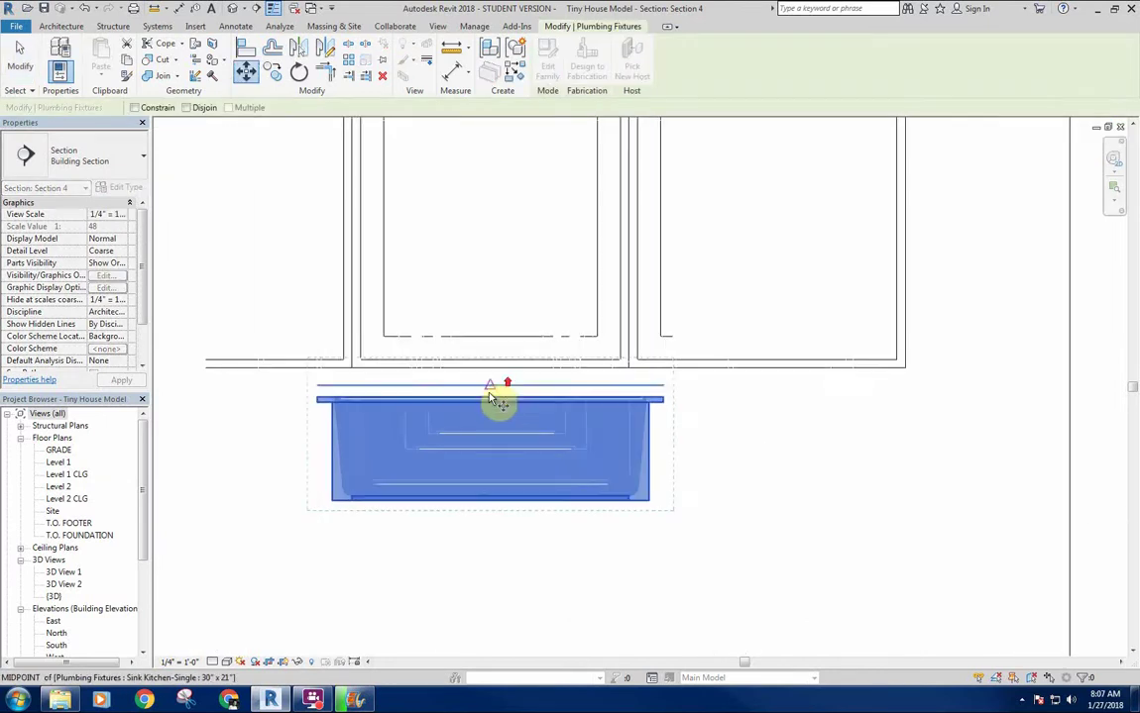
pyautogui.scroll(-2, 480, 486)
pyautogui.moveTo(479, 485); pyautogui.dragTo(472, 350, button='middle')
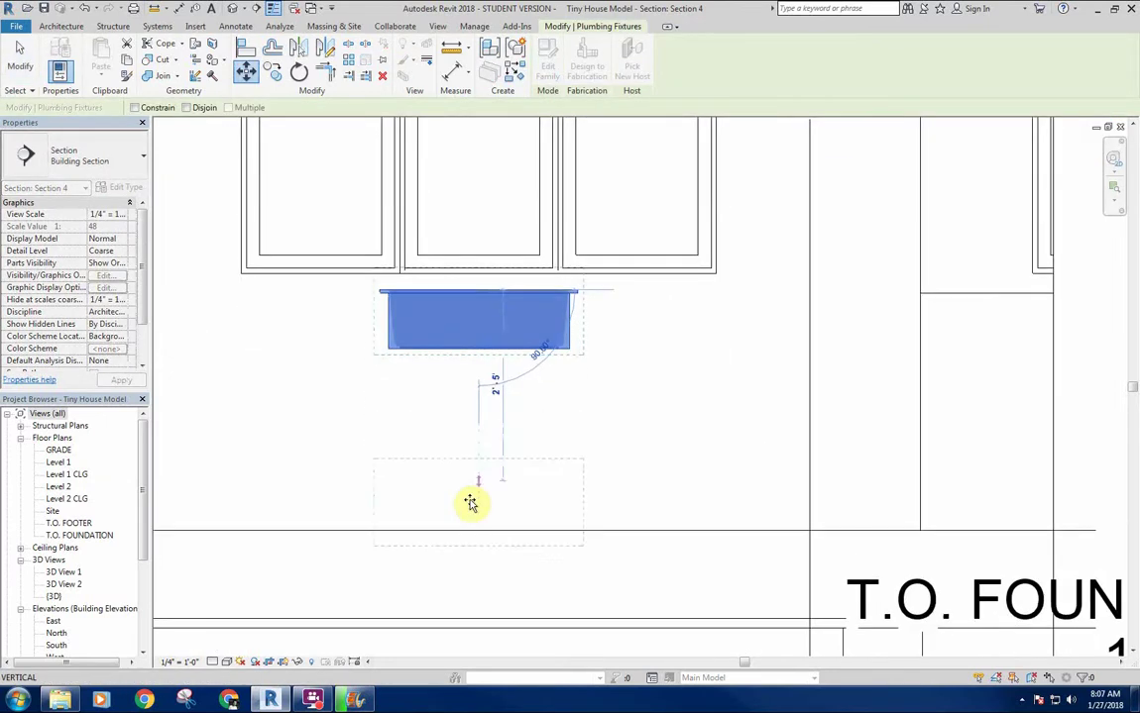
pyautogui.click(479, 532)
pyautogui.scroll(-4, 542, 473)
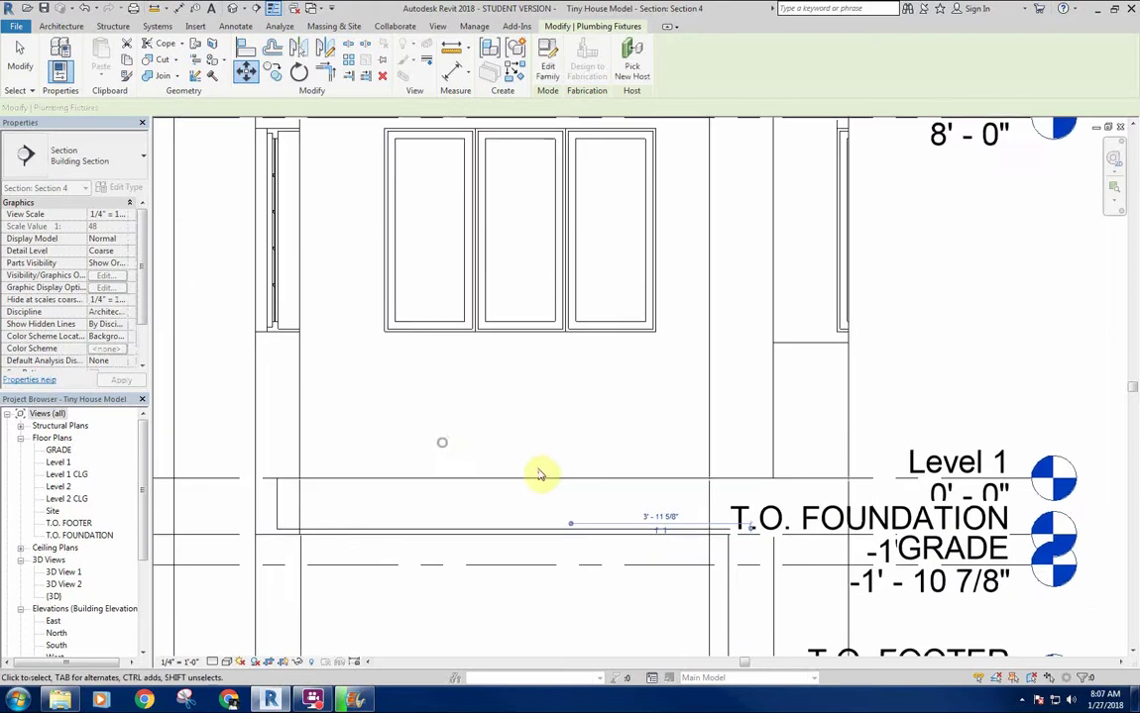
# Move the kitchen sink vertically up from the Level 1 line by 2'10.5"
pyautogui.click(302, 438)
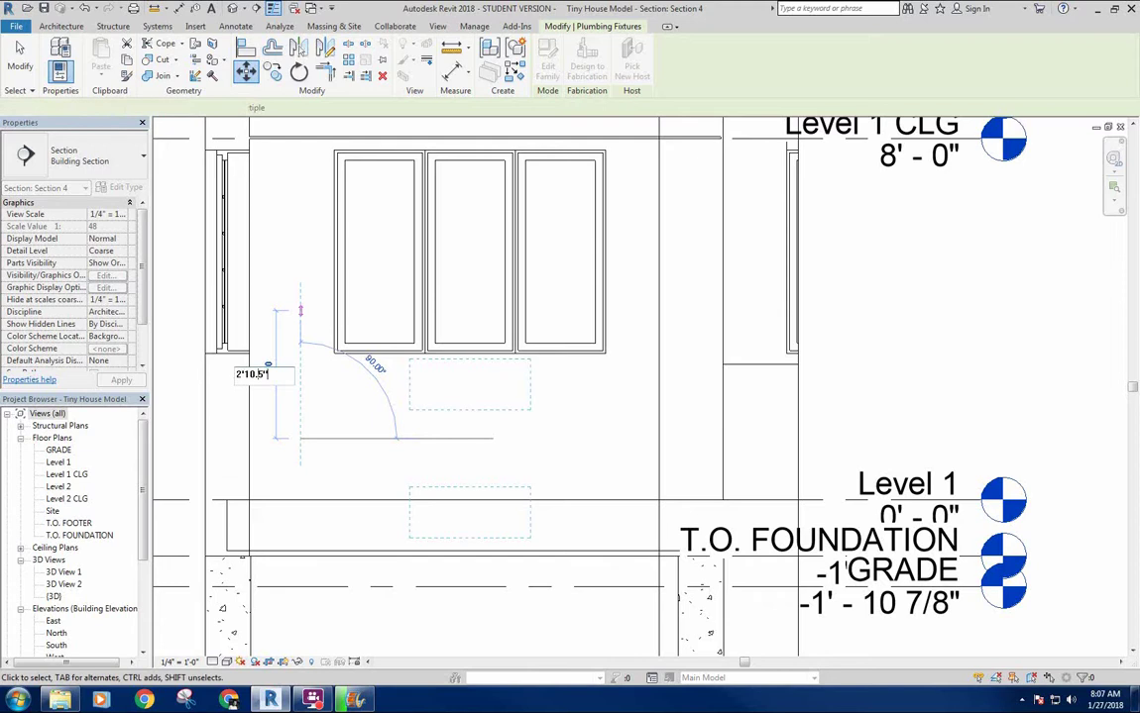
pyautogui.press('Return')
pyautogui.click(451, 456)
pyautogui.scroll(3, 408, 382)
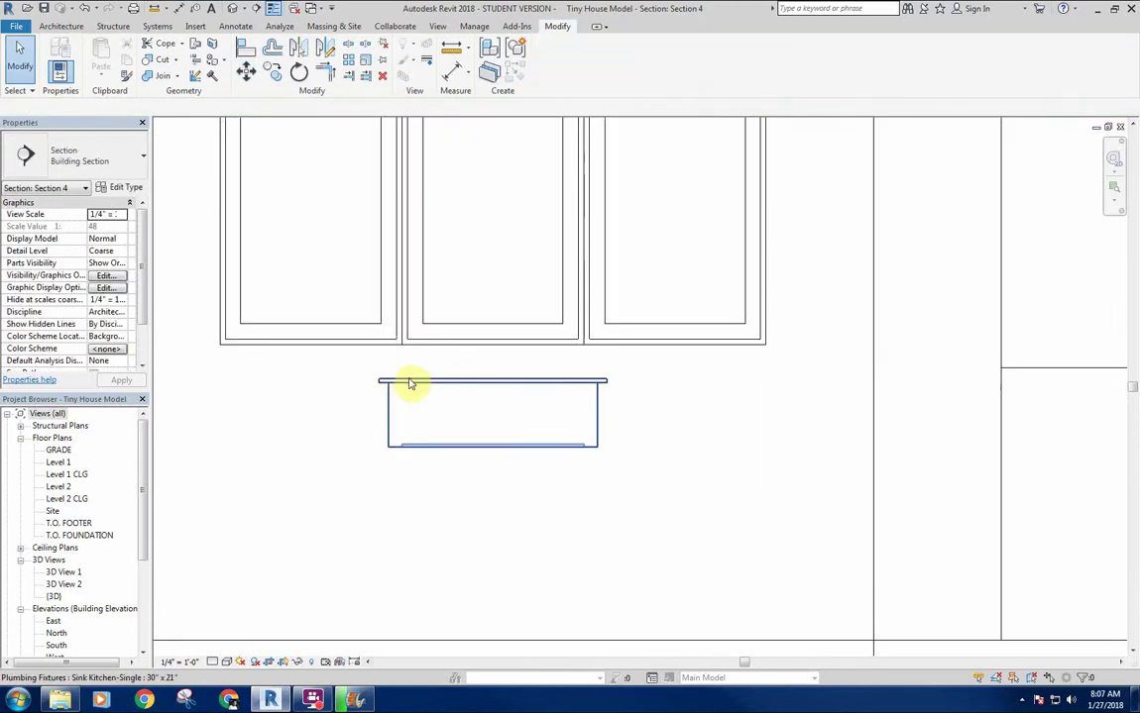
pyautogui.scroll(-2, 432, 399)
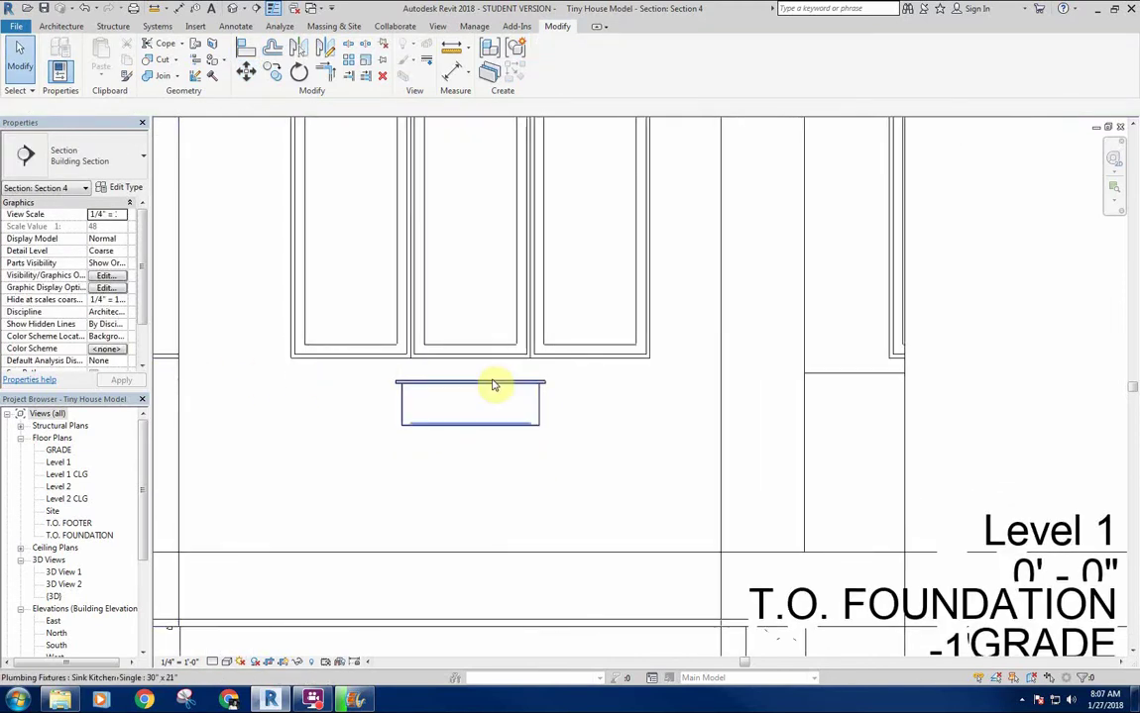
pyautogui.scroll(2, 398, 382)
pyautogui.scroll(-2, 397, 401)
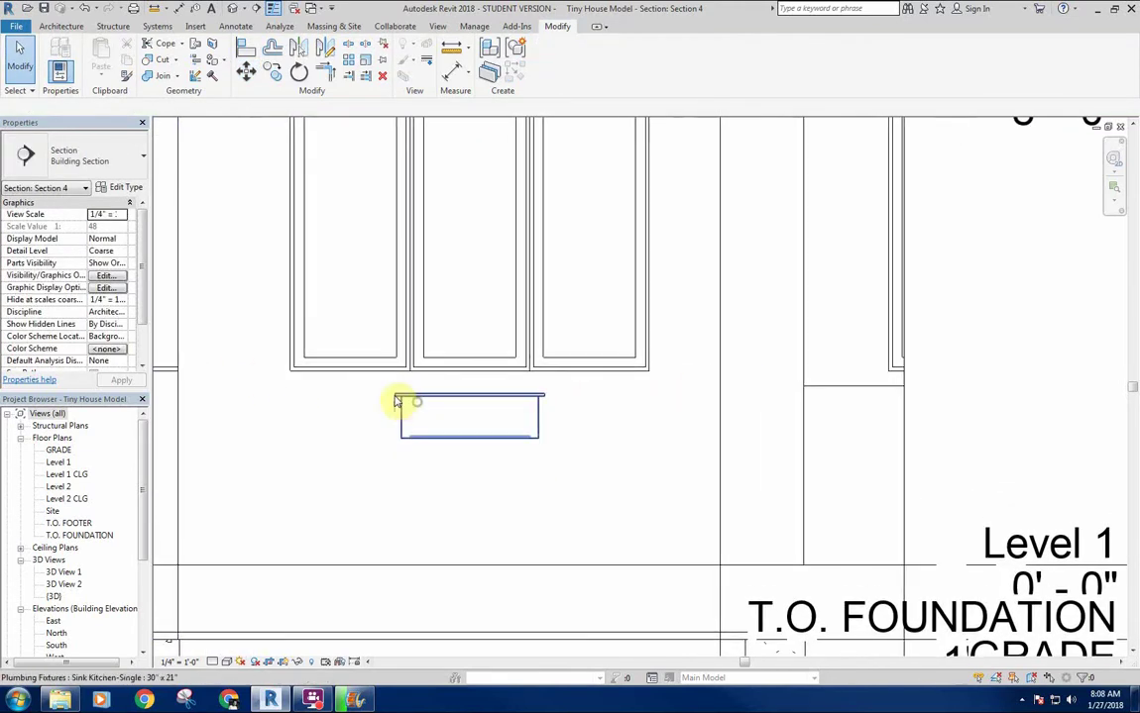
pyautogui.scroll(-1, 480, 470)
pyautogui.scroll(1, 482, 480)
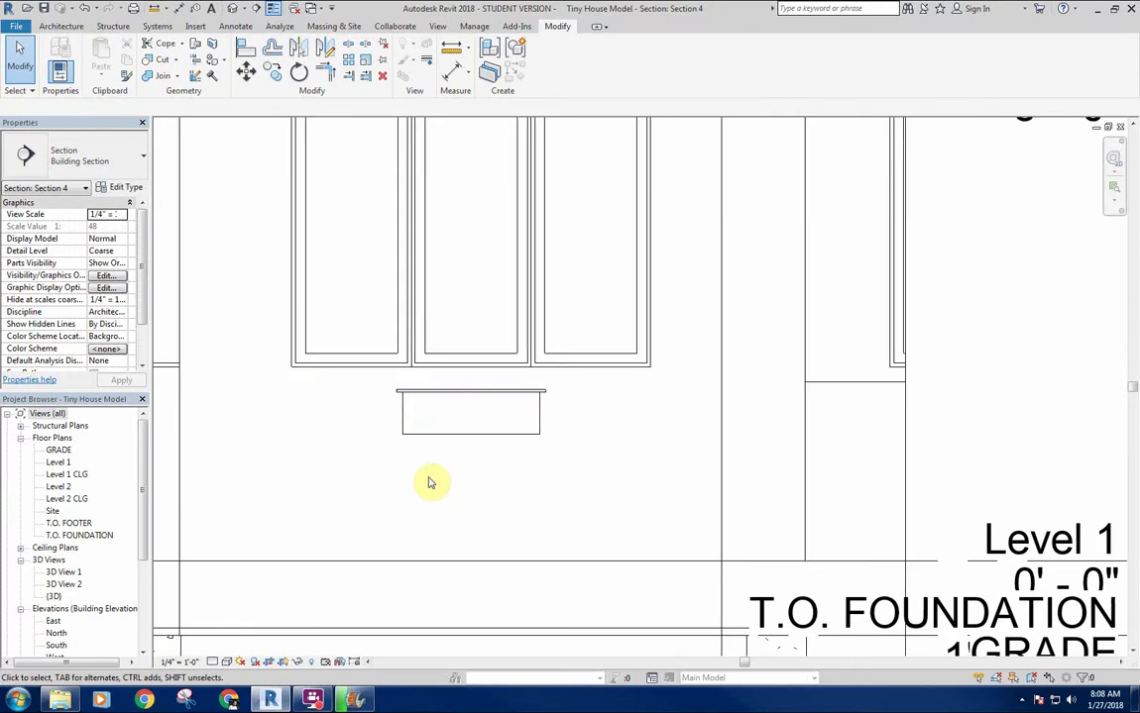
# Set the section view's detail level to Fine
pyautogui.scroll(-3, 436, 486)
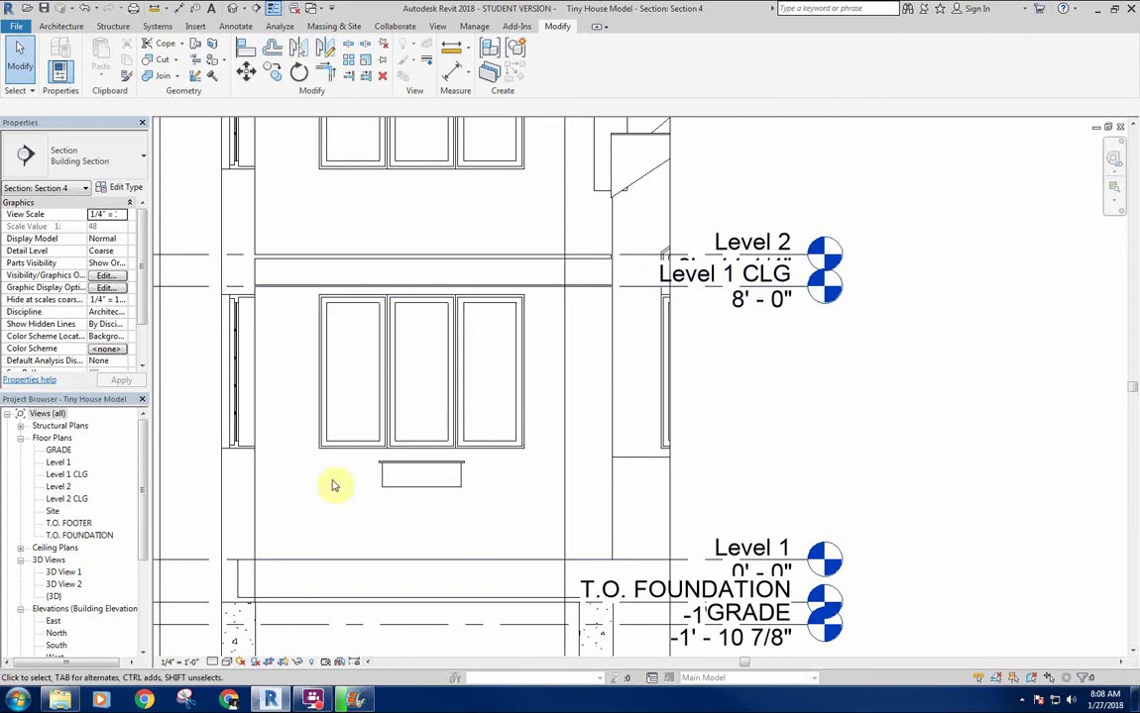
pyautogui.moveTo(335, 480); pyautogui.dragTo(400, 463, button='middle')
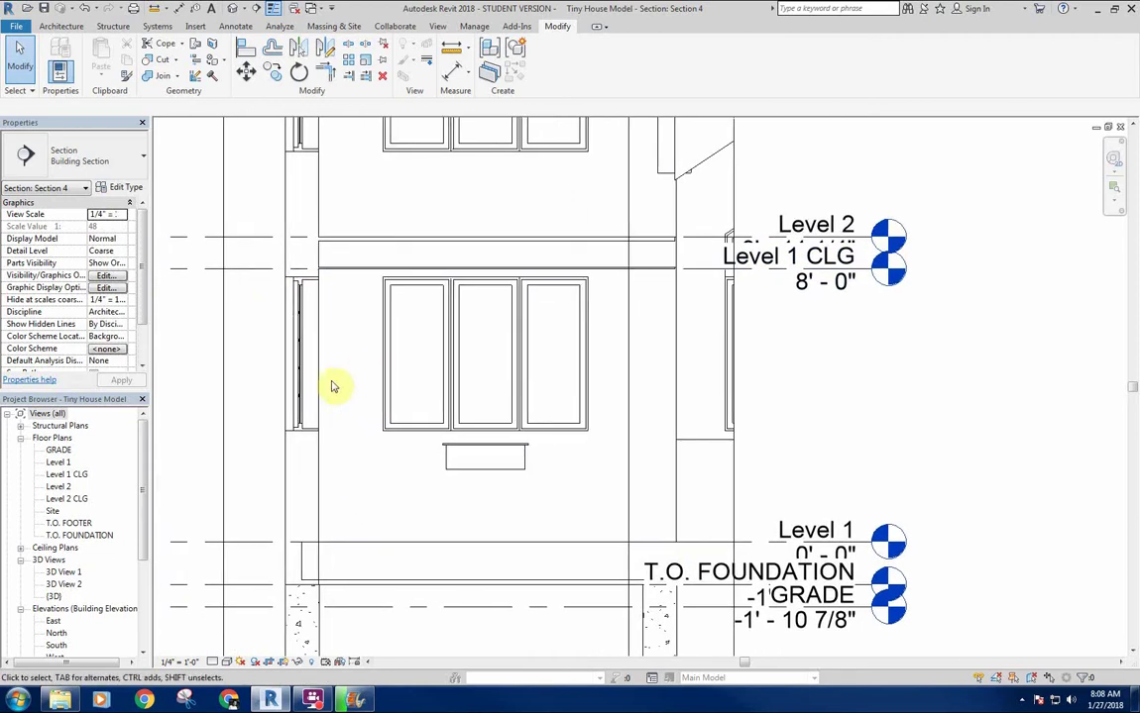
pyautogui.moveTo(333, 385); pyautogui.dragTo(277, 358, button='middle')
pyautogui.scroll(-3, 278, 396)
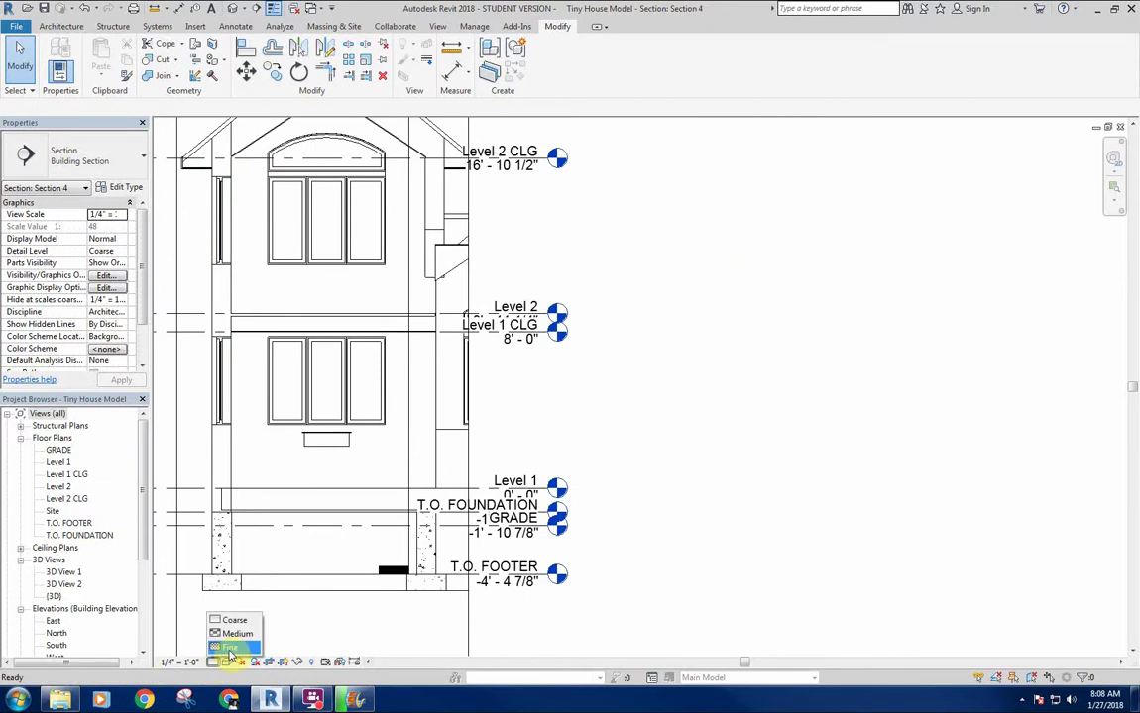
pyautogui.click(231, 649)
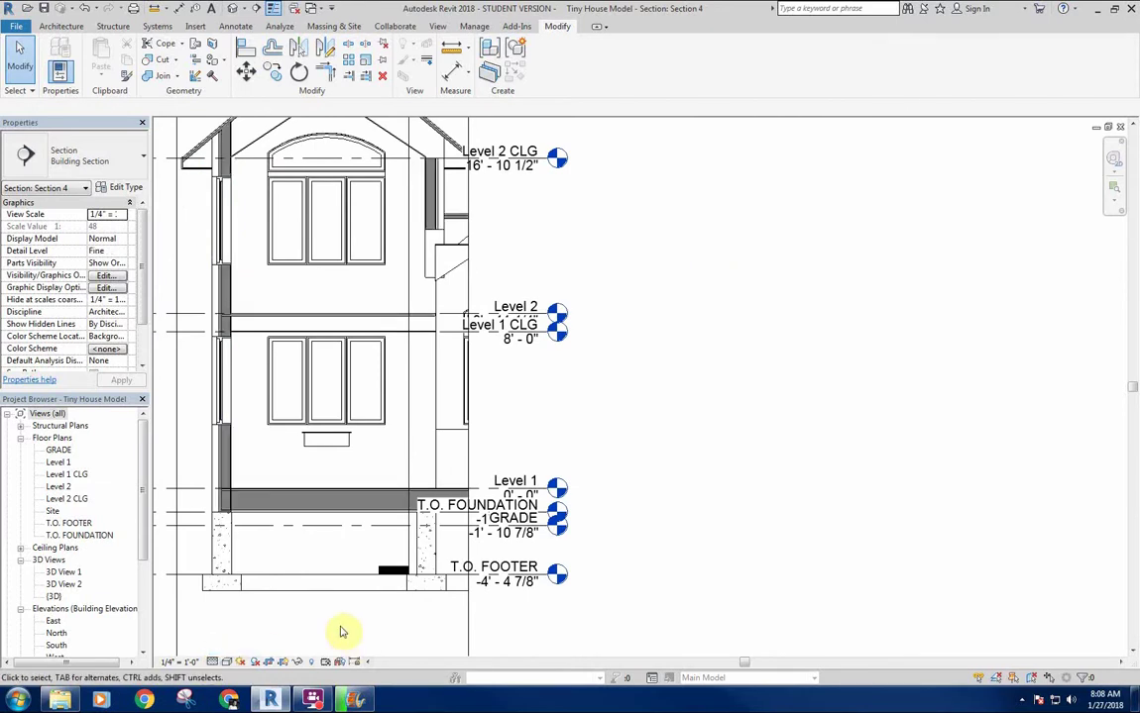
# Hide the whole Levels category in the section view
pyautogui.moveTo(607, 369); pyautogui.dragTo(632, 416, button='middle')
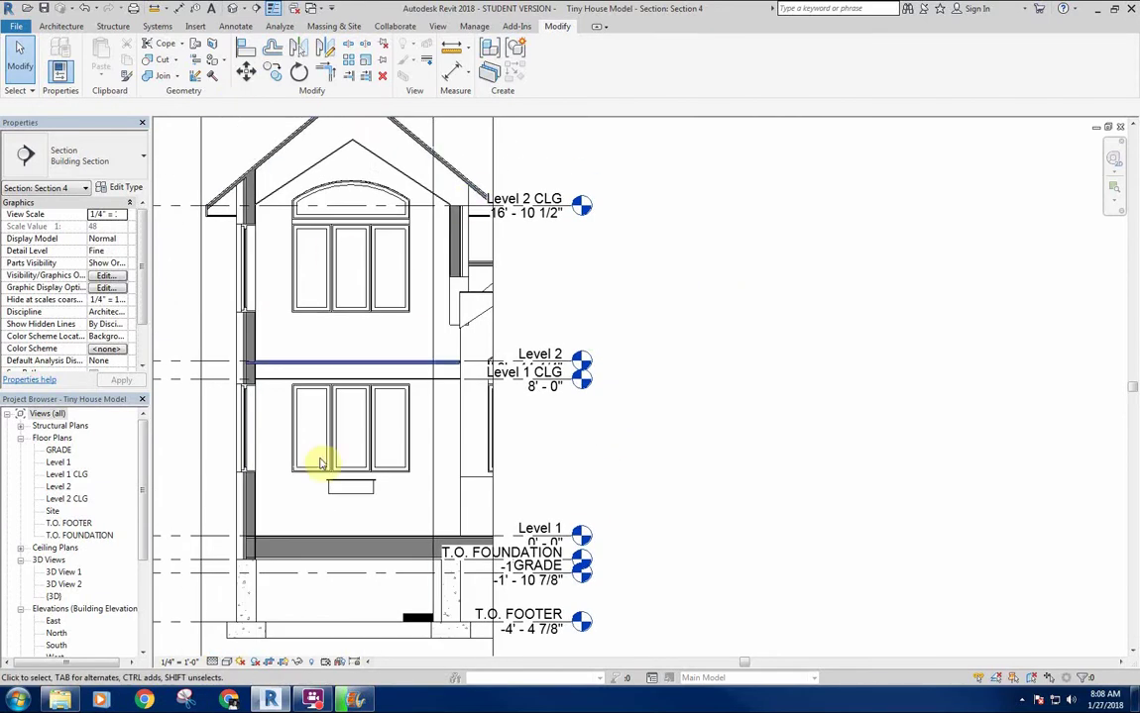
pyautogui.moveTo(441, 556); pyautogui.dragTo(376, 501, button='middle')
pyautogui.scroll(4, 440, 489)
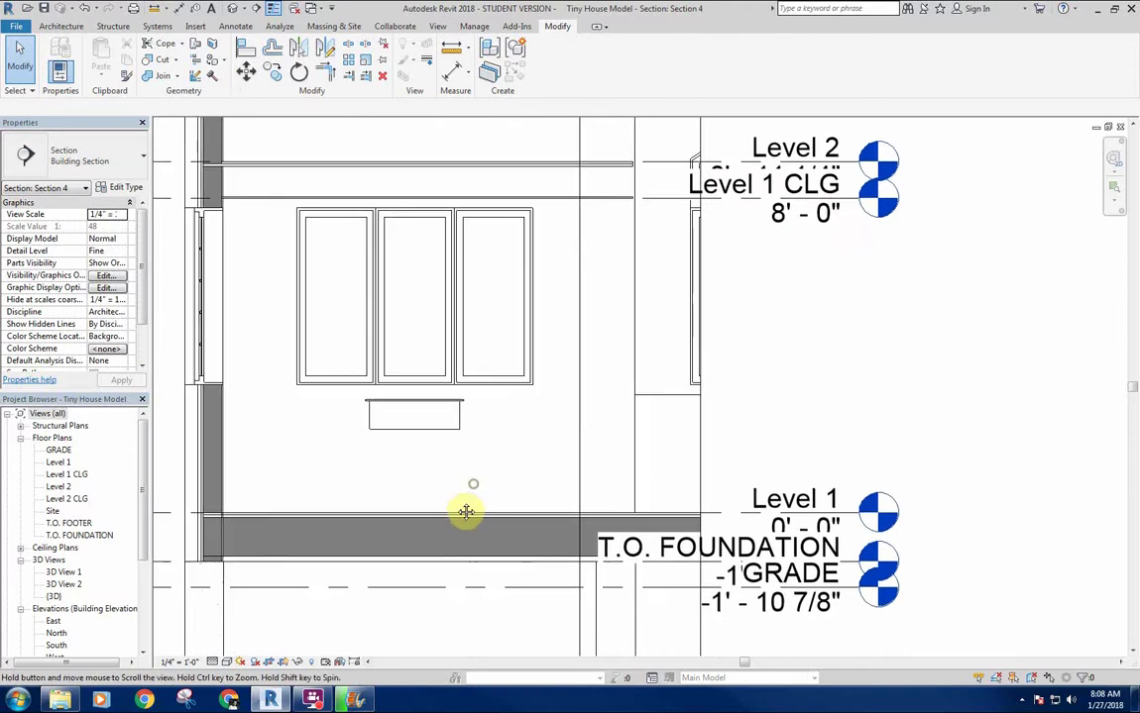
pyautogui.scroll(-2, 535, 505)
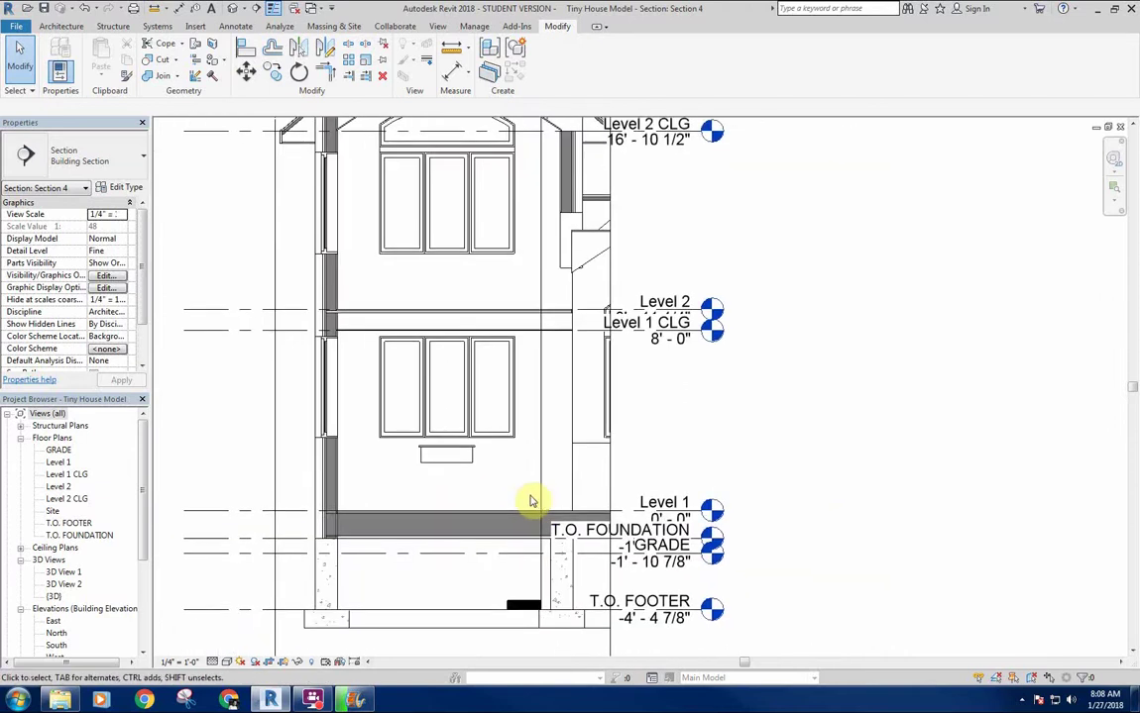
pyautogui.rightClick(221, 334)
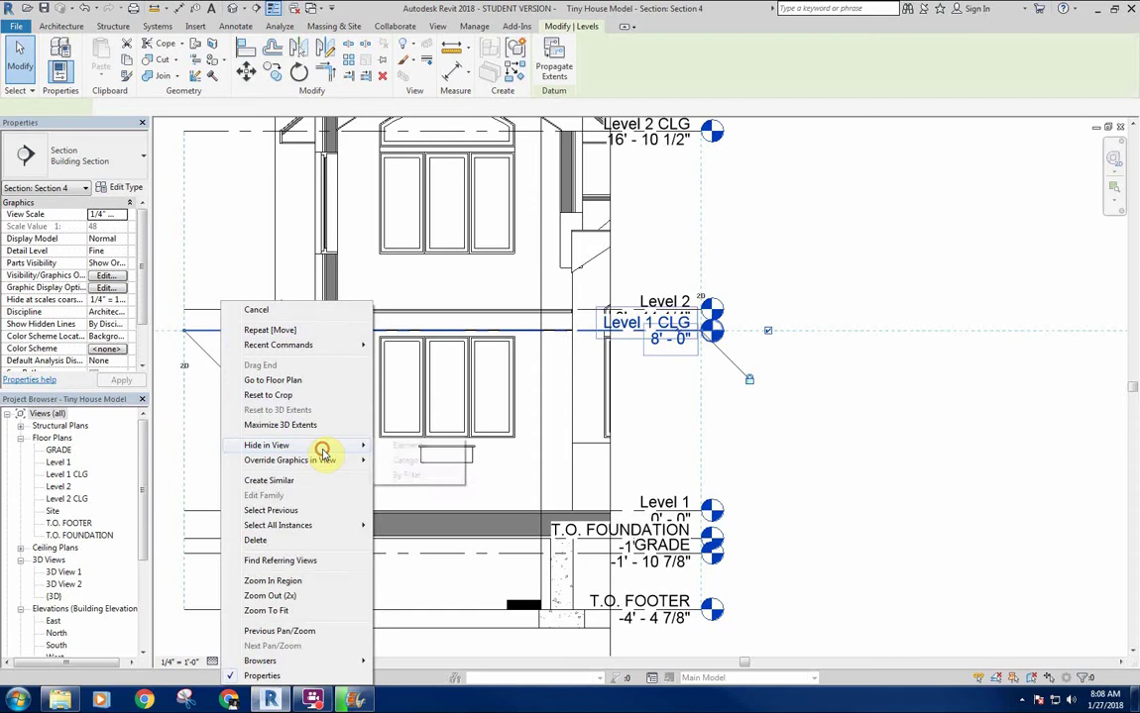
pyautogui.click(423, 461)
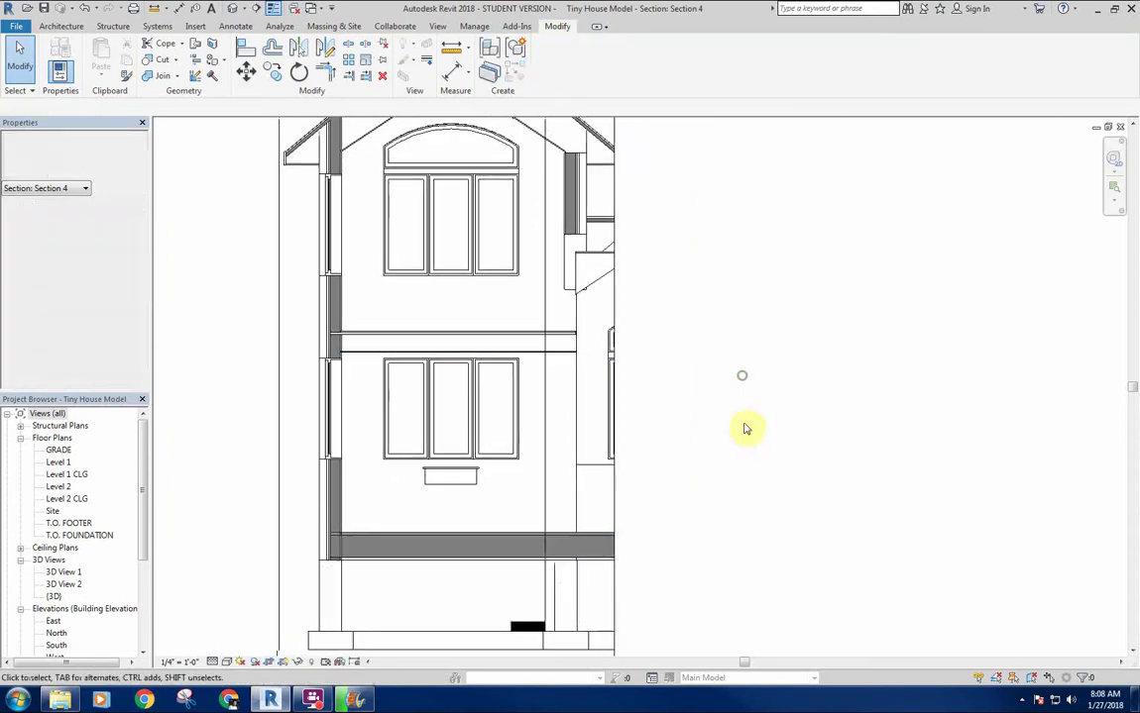
# Shrink the section's crop region to the first storey, from the Level 1 floor structure to just above the Level 2 floor
pyautogui.scroll(-2, 710, 340)
pyautogui.moveTo(709, 451); pyautogui.dragTo(672, 440, button='middle')
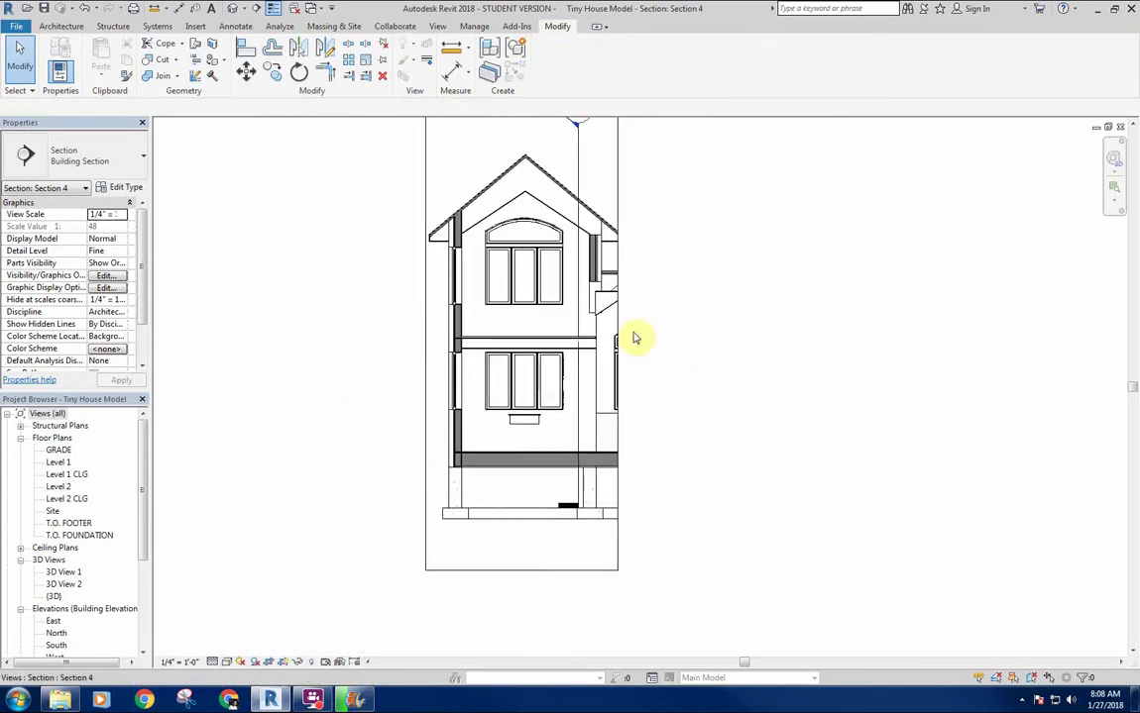
pyautogui.moveTo(641, 358); pyautogui.dragTo(597, 394, button='middle')
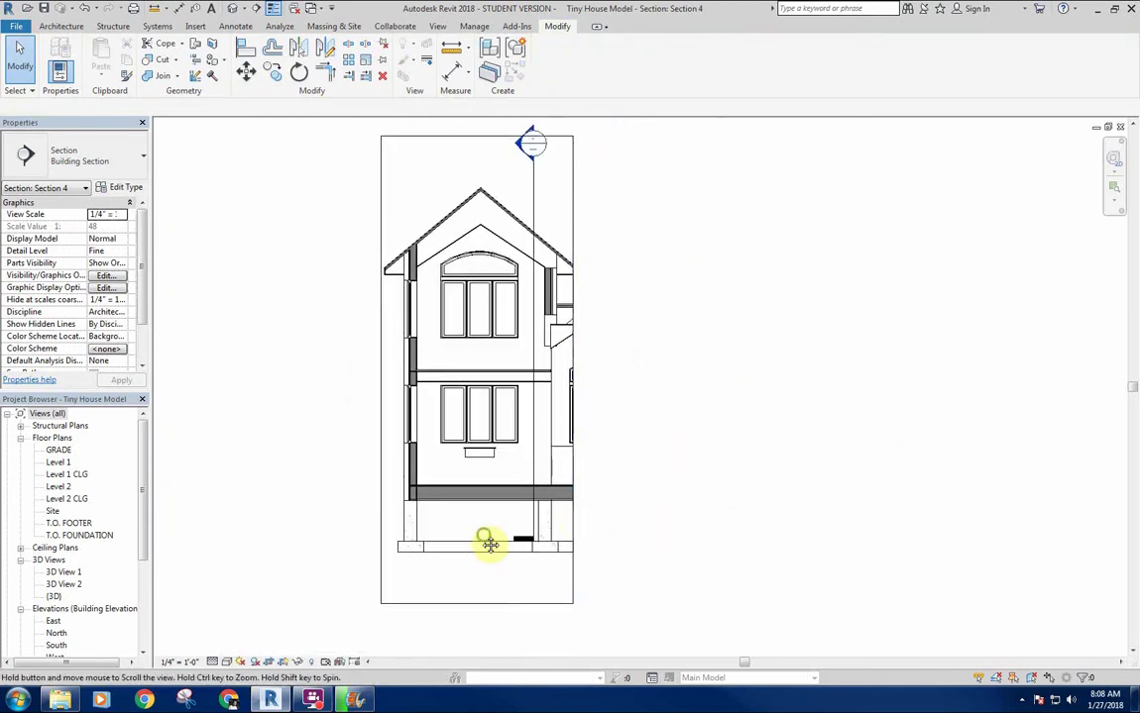
pyautogui.scroll(2, 473, 500)
pyautogui.scroll(-2, 447, 480)
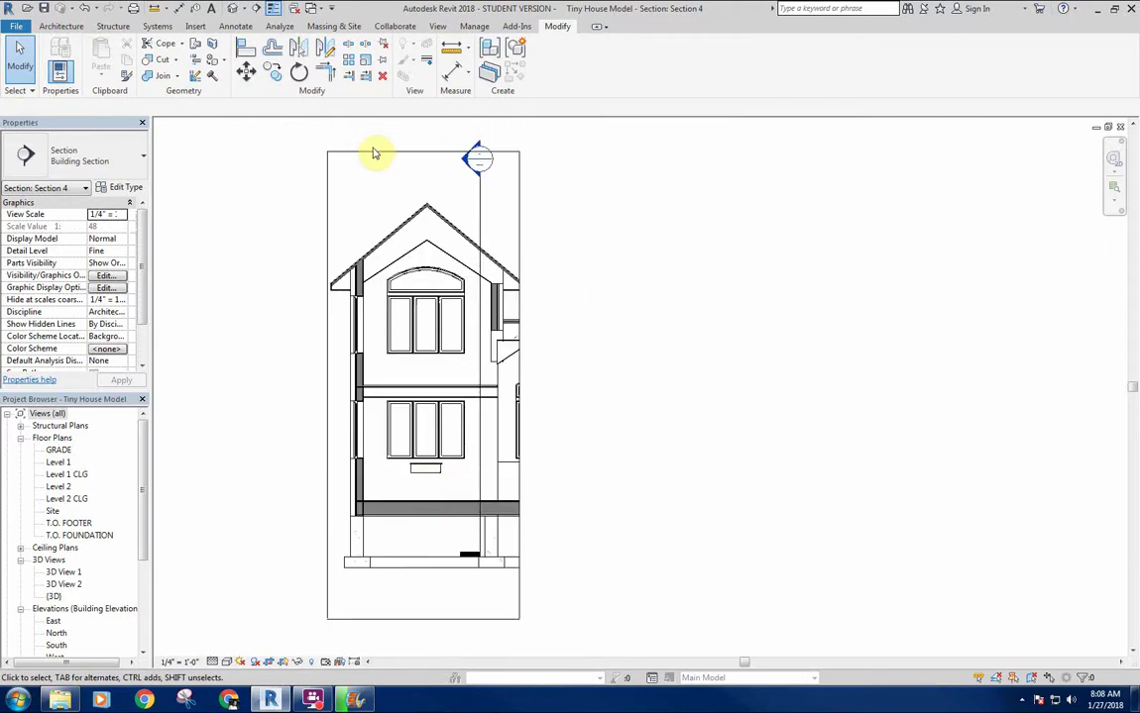
pyautogui.click(420, 152)
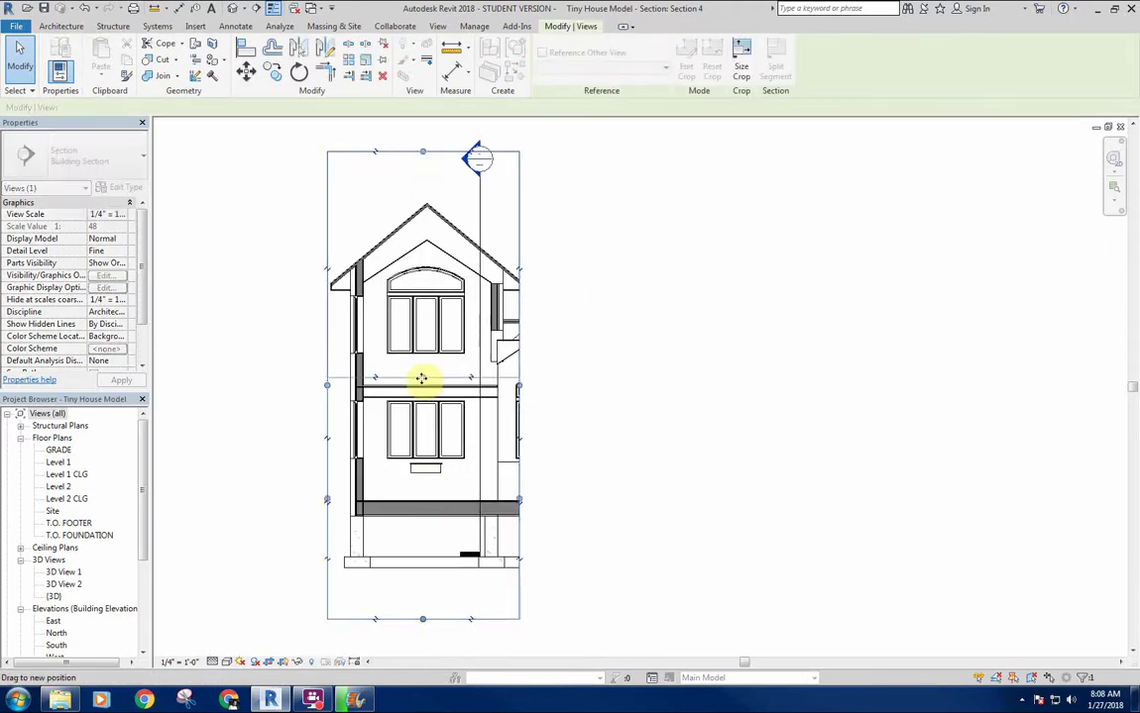
pyautogui.moveTo(421, 378); pyautogui.dragTo(422, 377)
pyautogui.moveTo(432, 618); pyautogui.dragTo(443, 508)
pyautogui.click(584, 473)
pyautogui.scroll(3, 465, 493)
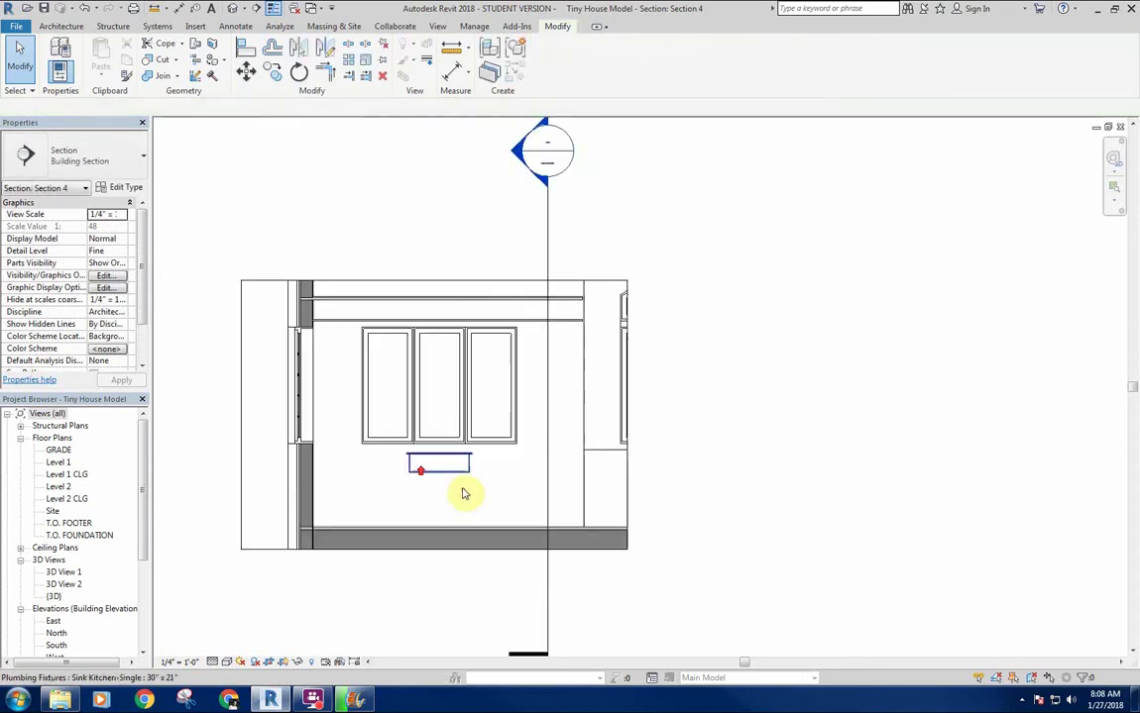
# Hide the crop region boundary in the section view
pyautogui.scroll(2, 490, 492)
pyautogui.moveTo(516, 499); pyautogui.dragTo(458, 545, button='middle')
pyautogui.scroll(-1, 592, 528)
pyautogui.click(283, 663)
pyautogui.moveTo(378, 558)
pyautogui.mouseDown(button='middle')
pyautogui.moveTo(407, 560)
pyautogui.moveTo(397, 551)
pyautogui.mouseUp(button='middle')
pyautogui.keyDown('shift'); pyautogui.hscroll(1, 320, 506); pyautogui.keyUp('shift')
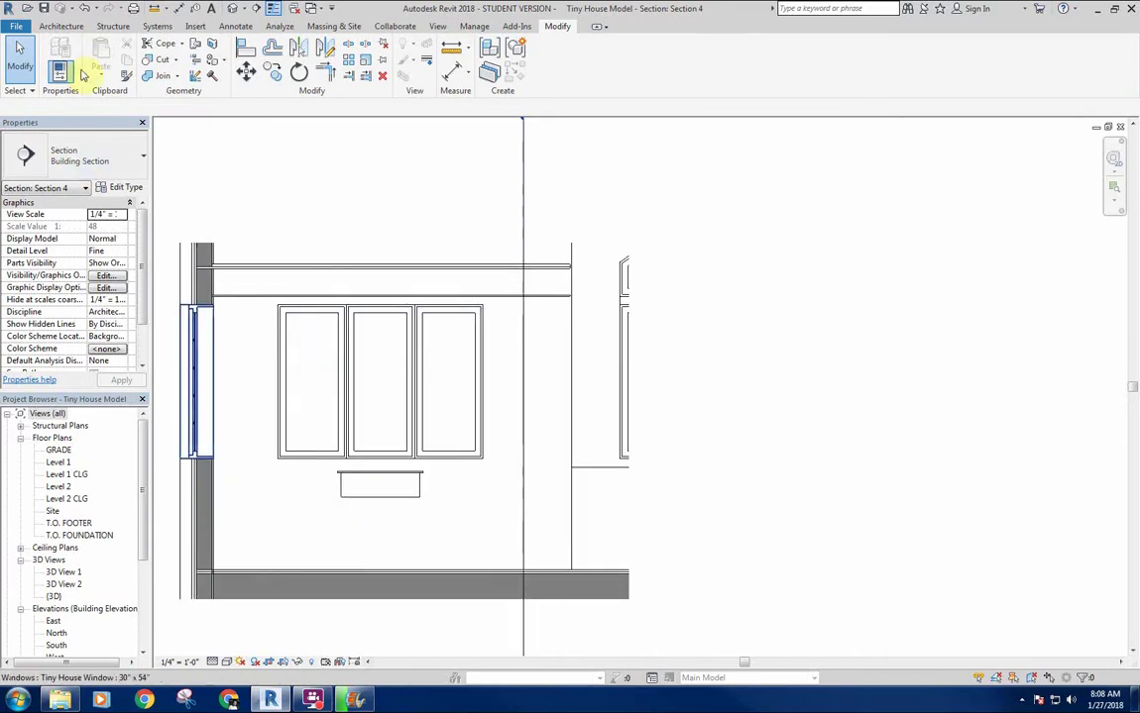
# Start an in-place model in the Casework category and name it Kitchen Cabinetry
pyautogui.click(78, 27)
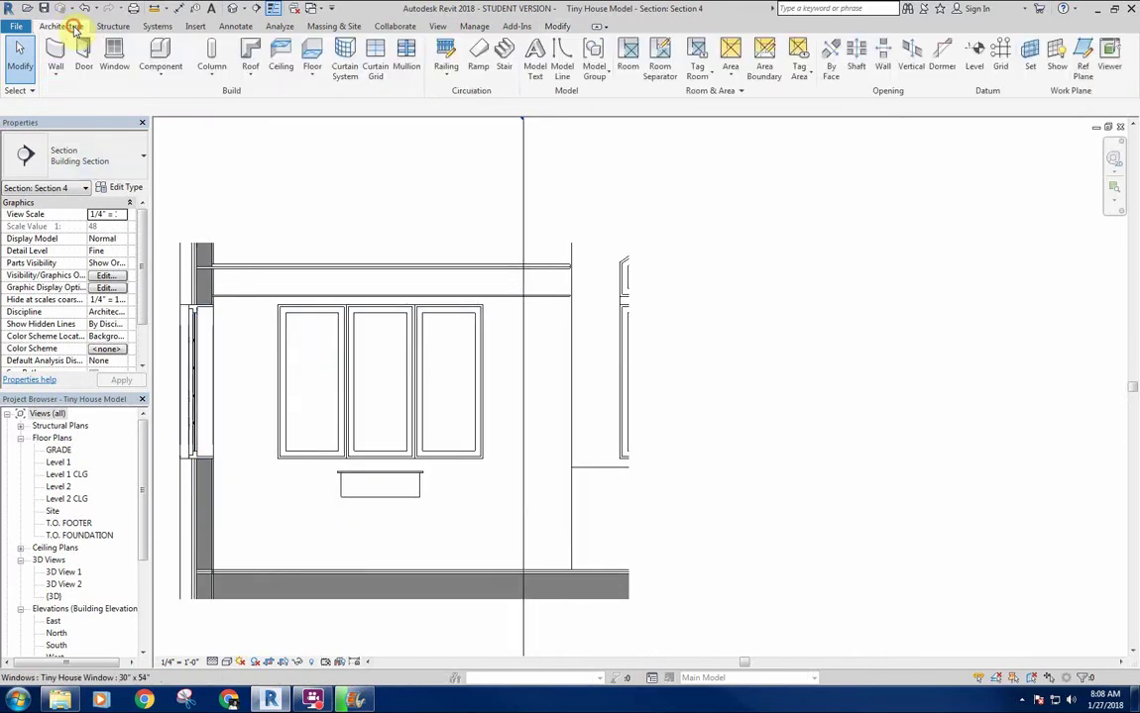
pyautogui.click(163, 77)
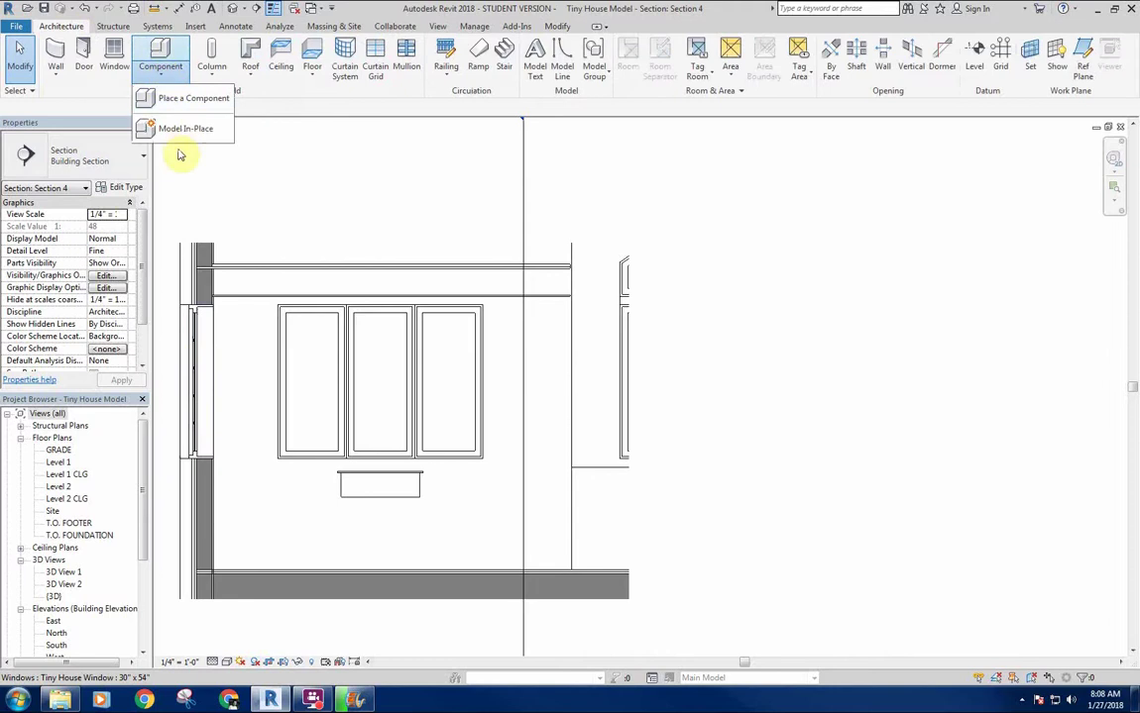
pyautogui.click(180, 125)
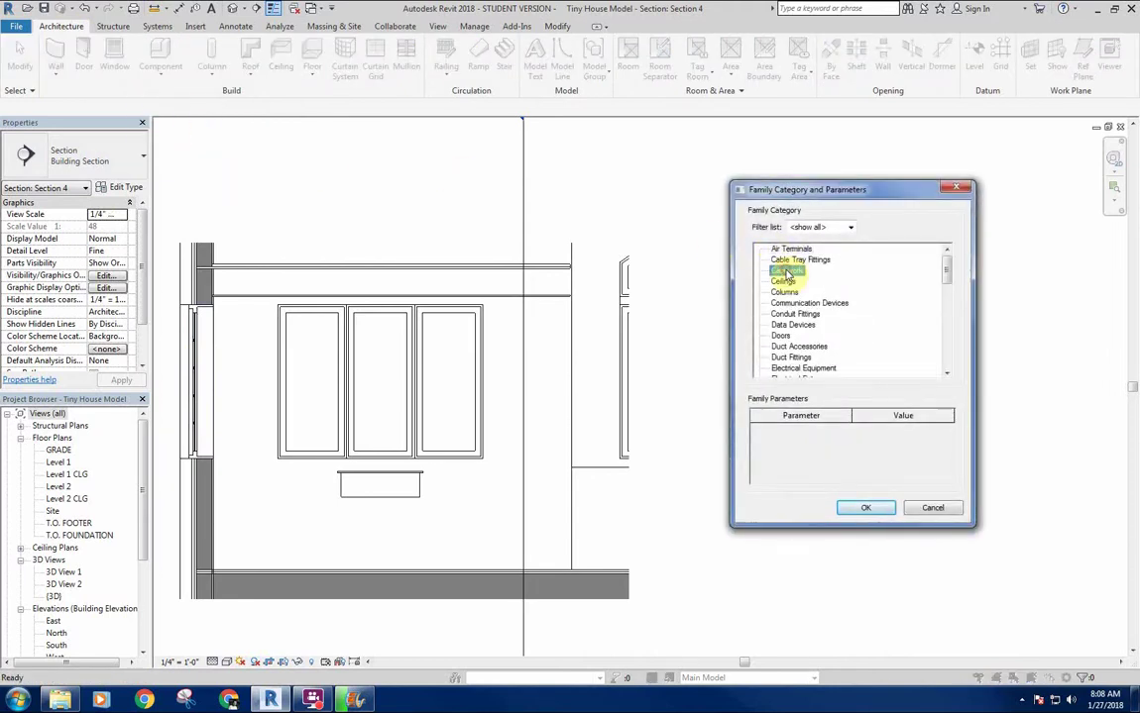
pyautogui.click(884, 510)
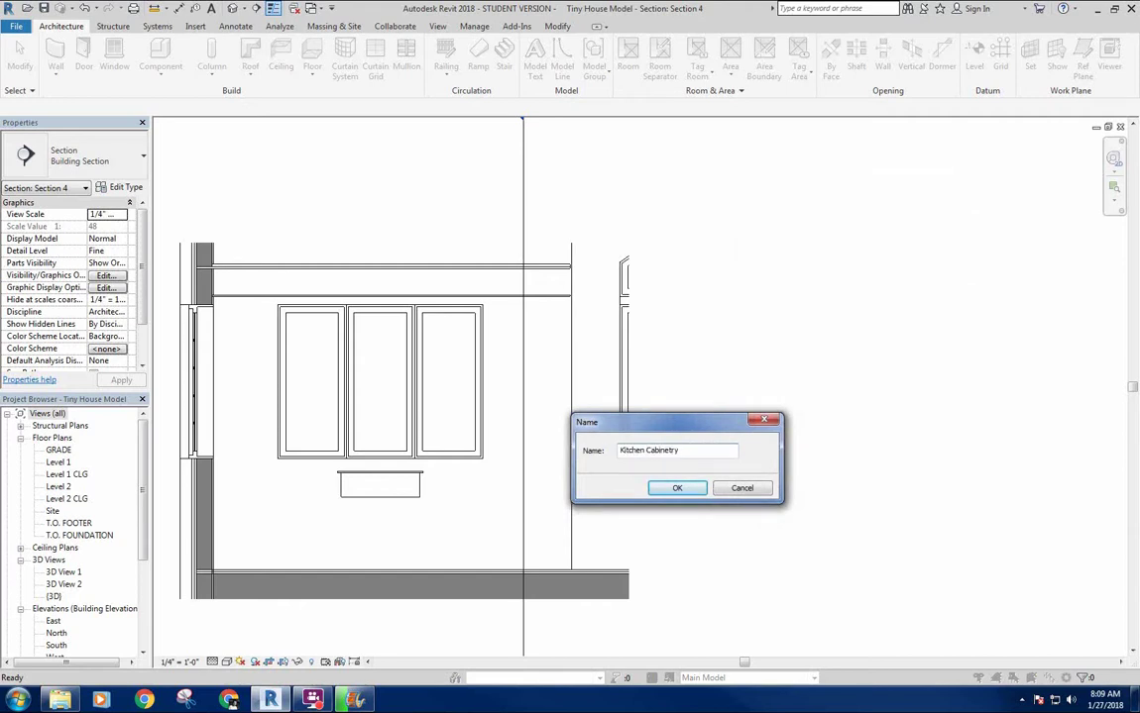
pyautogui.press('Return')
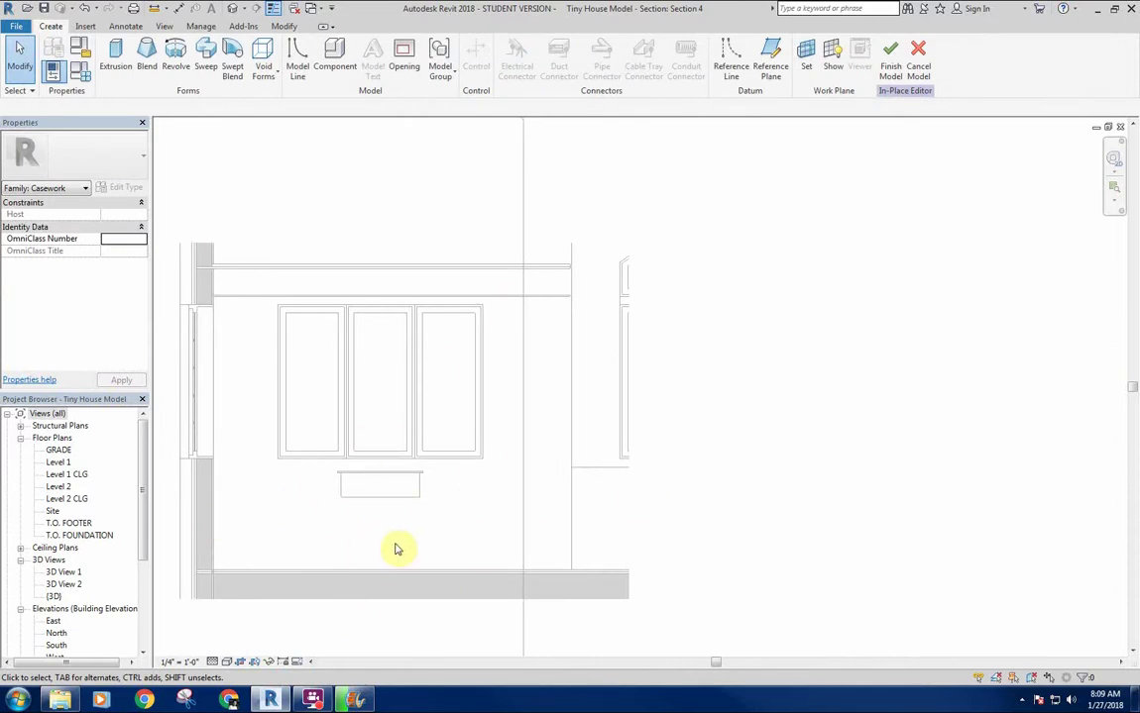
pyautogui.moveTo(395, 548); pyautogui.dragTo(416, 543, button='middle')
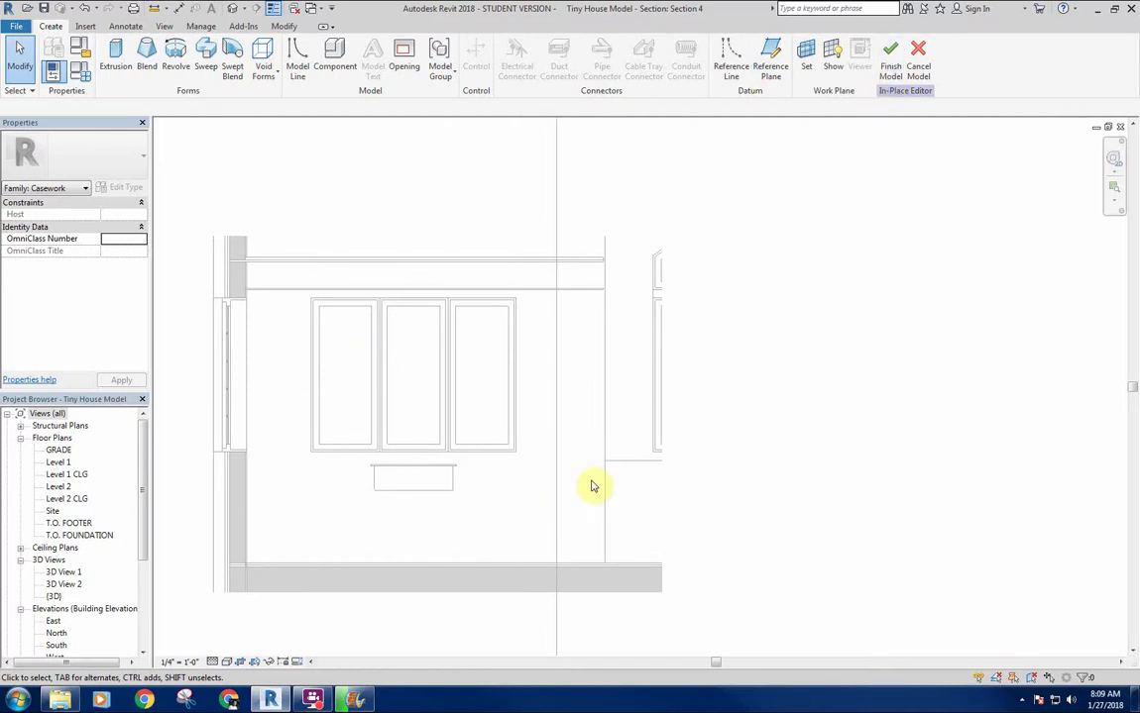
pyautogui.scroll(-1, 554, 495)
pyautogui.moveTo(555, 496); pyautogui.dragTo(526, 464, button='middle')
pyautogui.scroll(3, 352, 492)
pyautogui.moveTo(347, 481); pyautogui.dragTo(398, 510, button='middle')
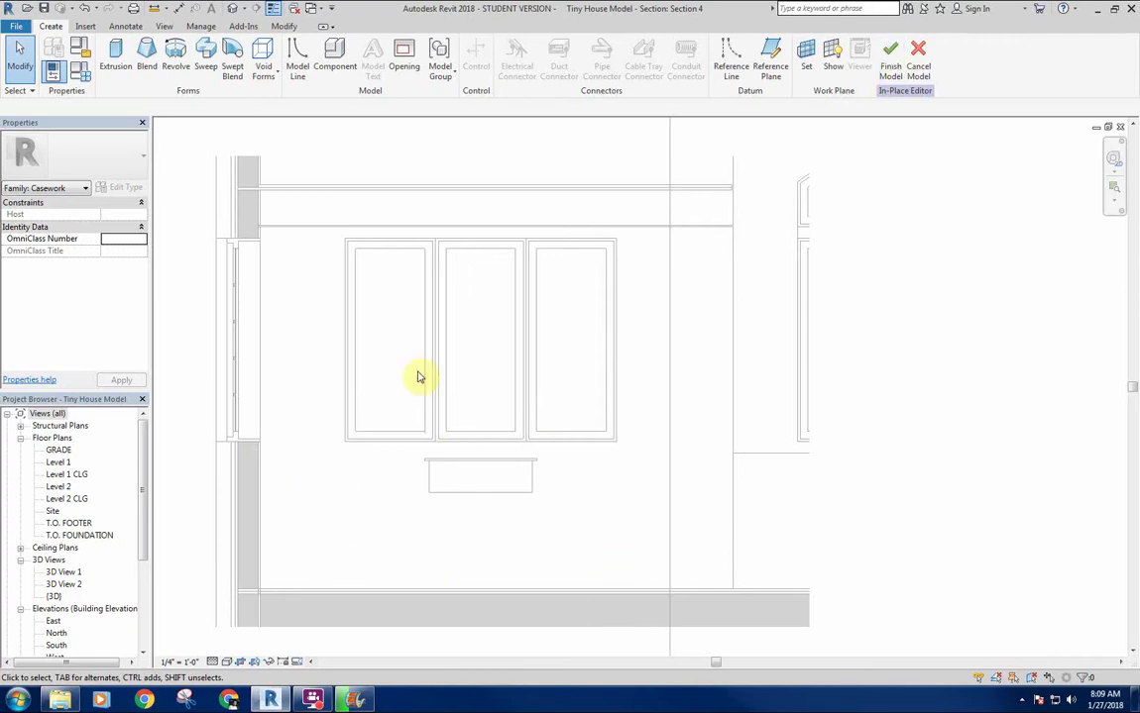
pyautogui.moveTo(619, 511); pyautogui.dragTo(642, 520, button='middle')
pyautogui.moveTo(642, 517)
pyautogui.mouseDown(button='middle')
pyautogui.moveTo(574, 524)
pyautogui.moveTo(532, 473)
pyautogui.moveTo(612, 486)
pyautogui.mouseUp(button='middle')
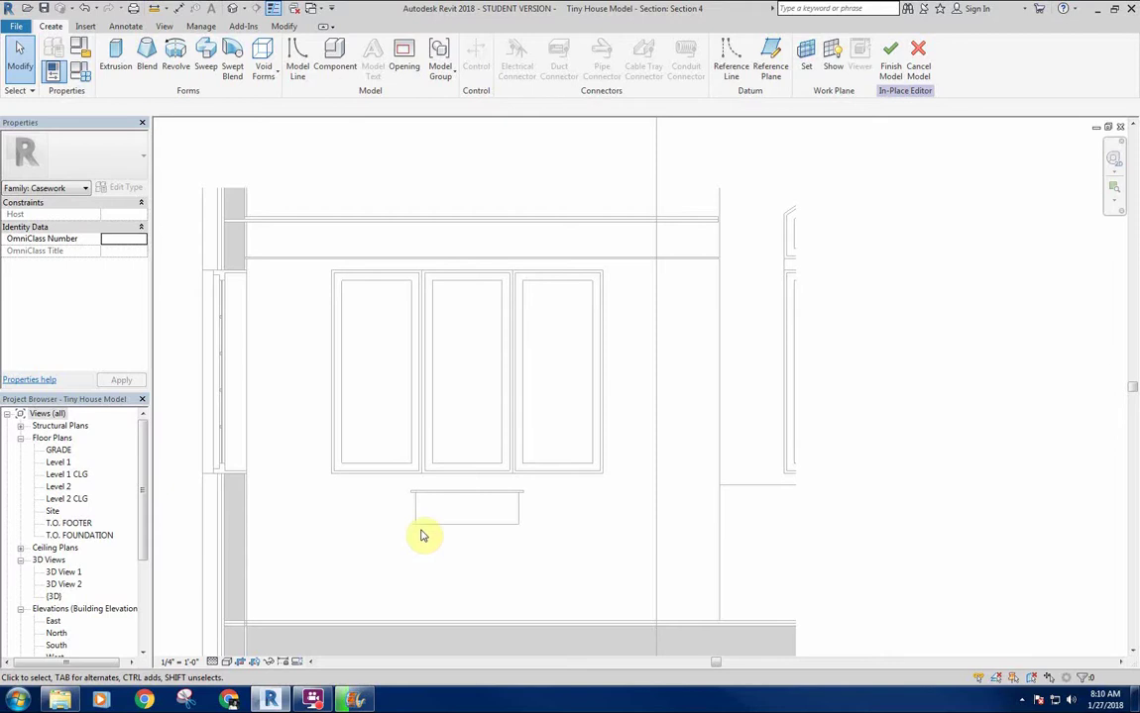
pyautogui.moveTo(415, 548); pyautogui.dragTo(403, 533, button='middle')
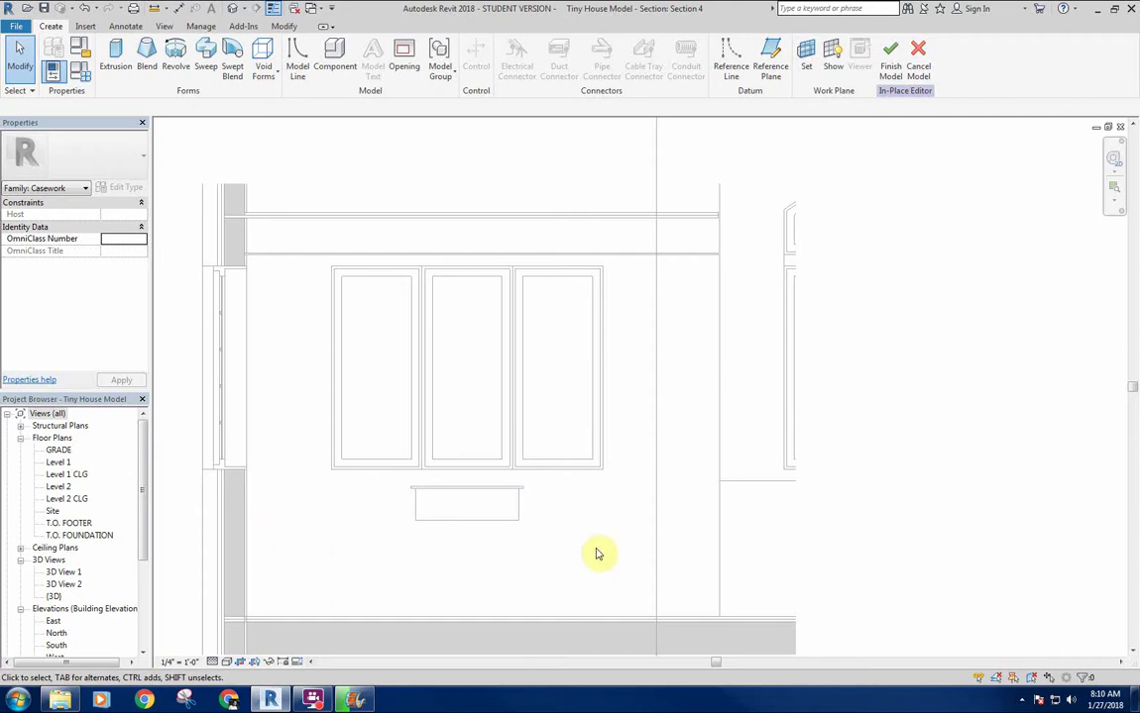
pyautogui.moveTo(602, 563); pyautogui.dragTo(596, 558, button='middle')
pyautogui.moveTo(336, 565); pyautogui.dragTo(327, 585, button='middle')
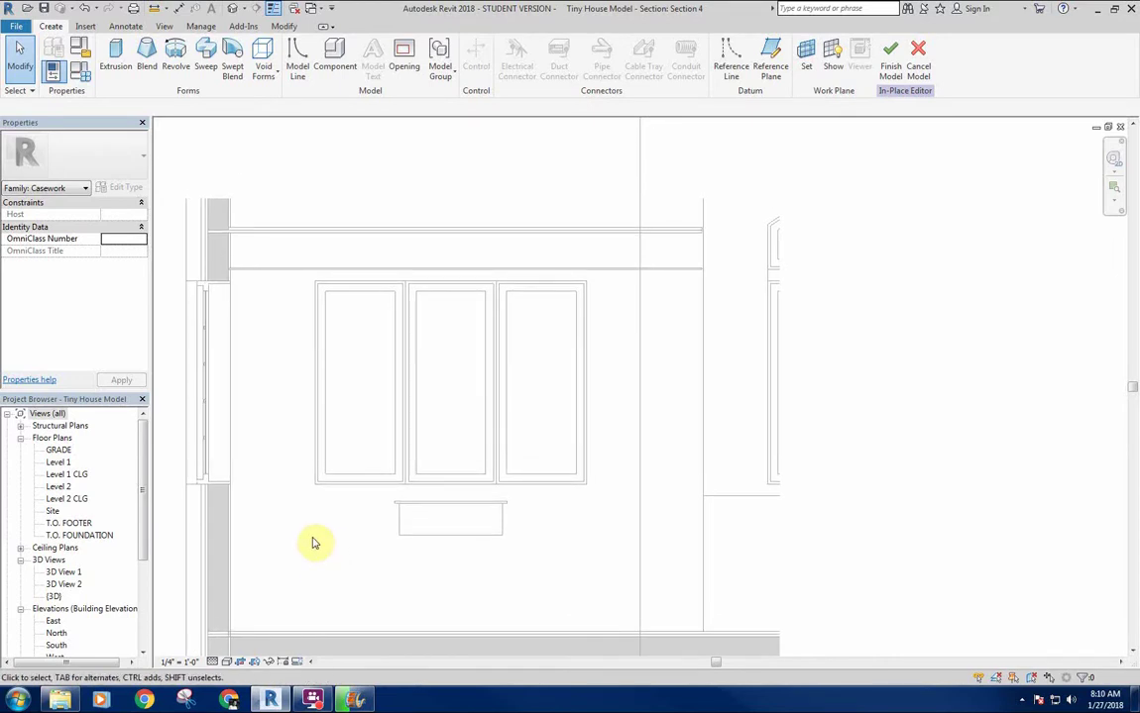
pyautogui.moveTo(313, 543); pyautogui.dragTo(341, 520, button='middle')
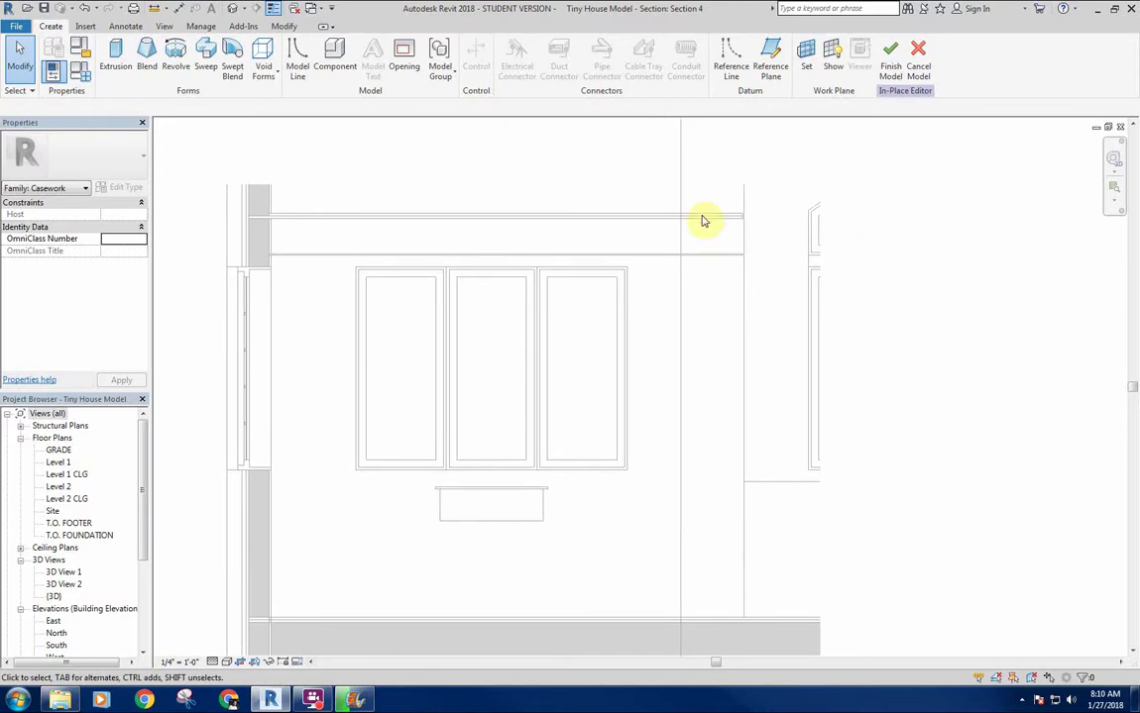
pyautogui.moveTo(775, 219); pyautogui.dragTo(772, 218, button='middle')
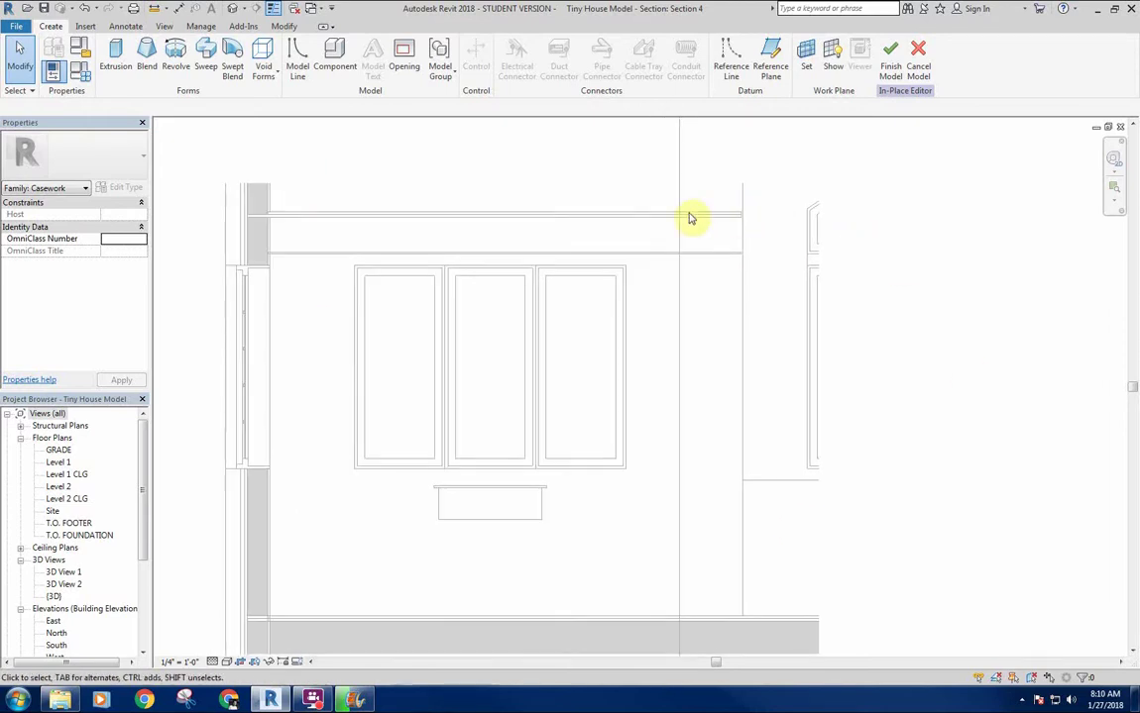
pyautogui.moveTo(587, 206); pyautogui.dragTo(564, 197, button='middle')
pyautogui.moveTo(483, 377); pyautogui.dragTo(495, 327, button='middle')
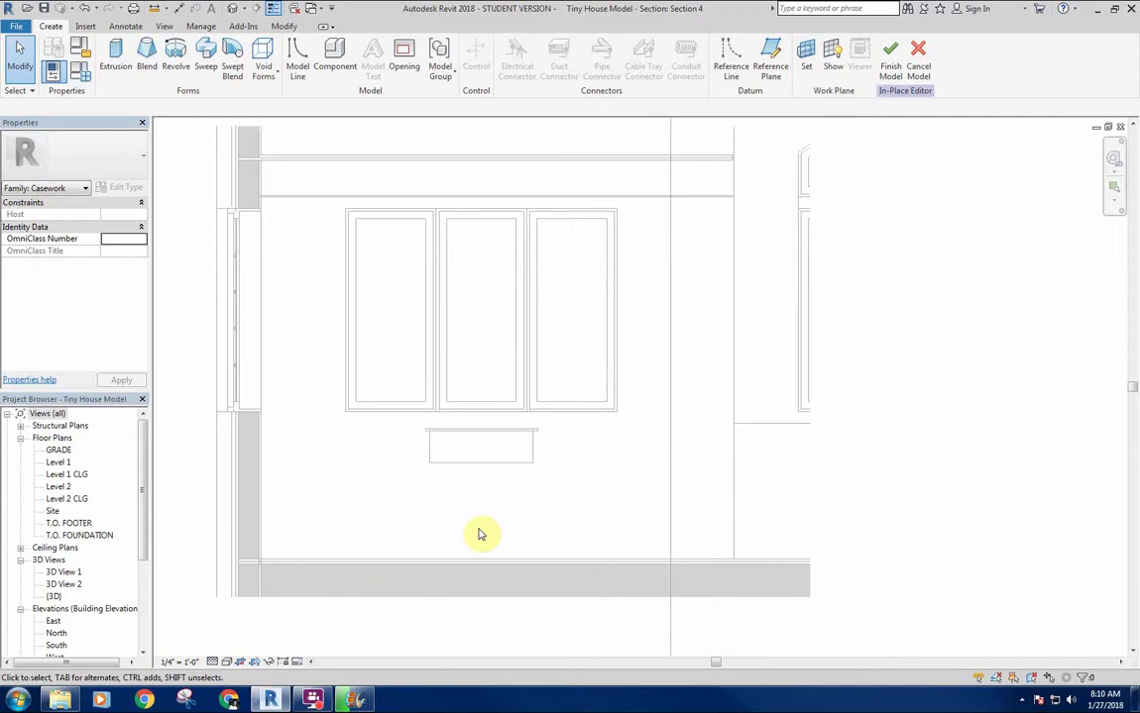
pyautogui.moveTo(571, 478); pyautogui.dragTo(583, 514, button='middle')
pyautogui.moveTo(313, 468); pyautogui.dragTo(317, 488, button='middle')
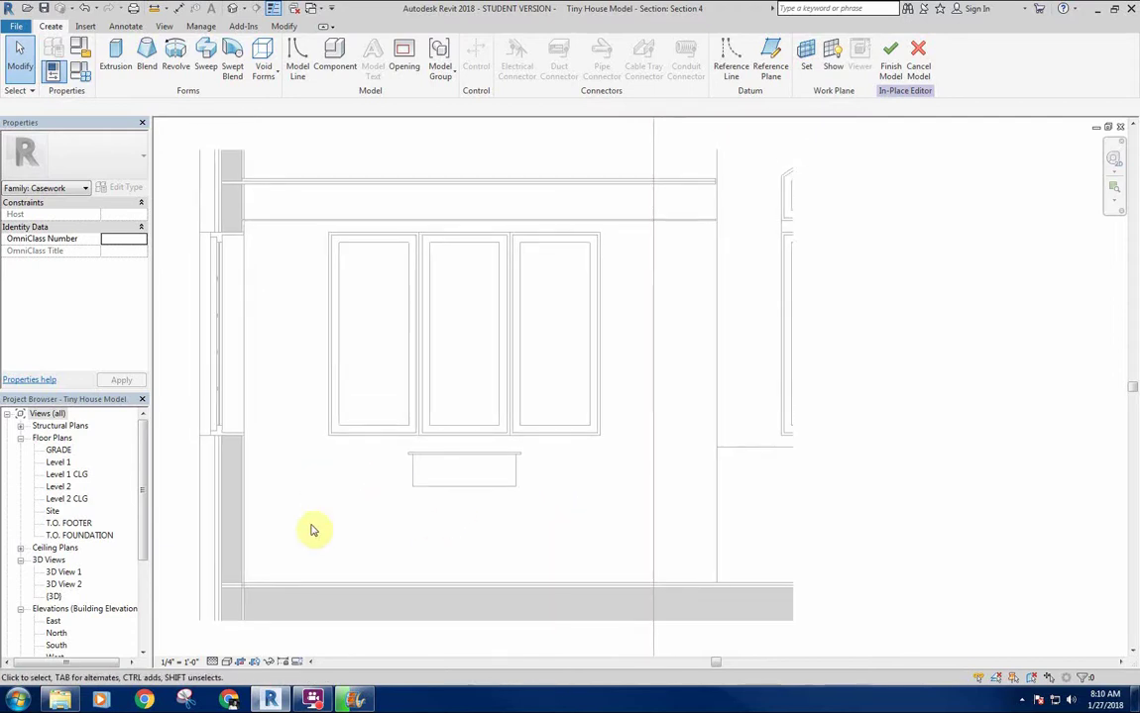
pyautogui.moveTo(497, 512); pyautogui.dragTo(463, 537, button='middle')
pyautogui.click(474, 508)
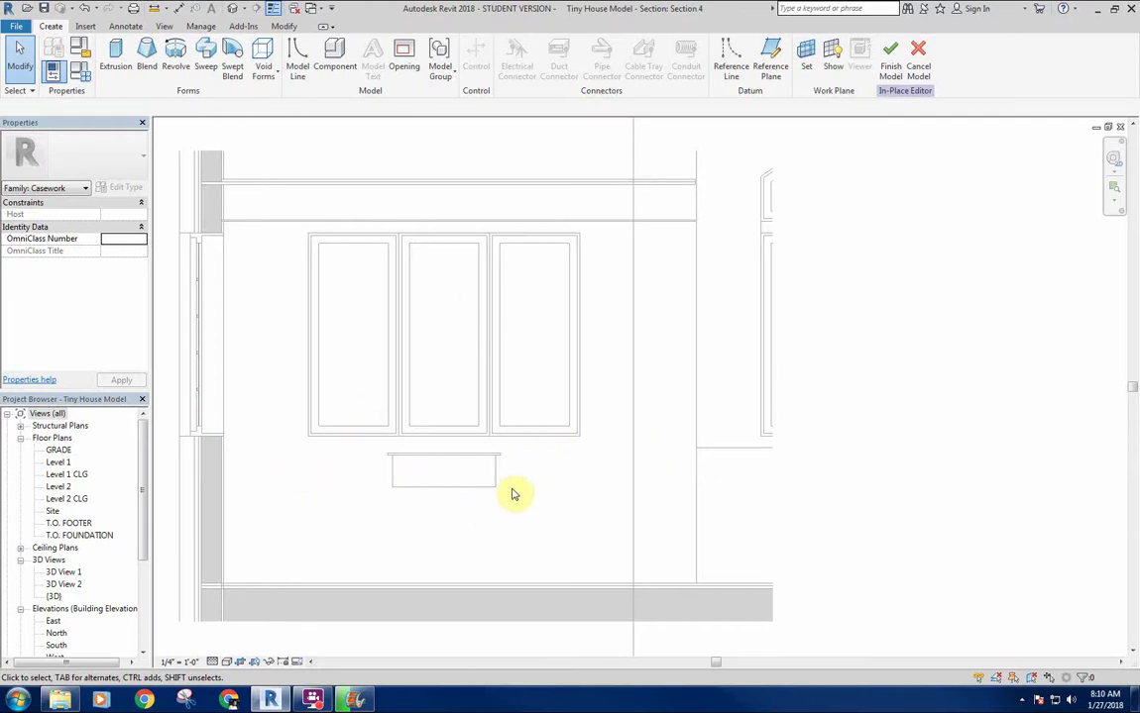
pyautogui.moveTo(413, 527); pyautogui.dragTo(434, 531, button='middle')
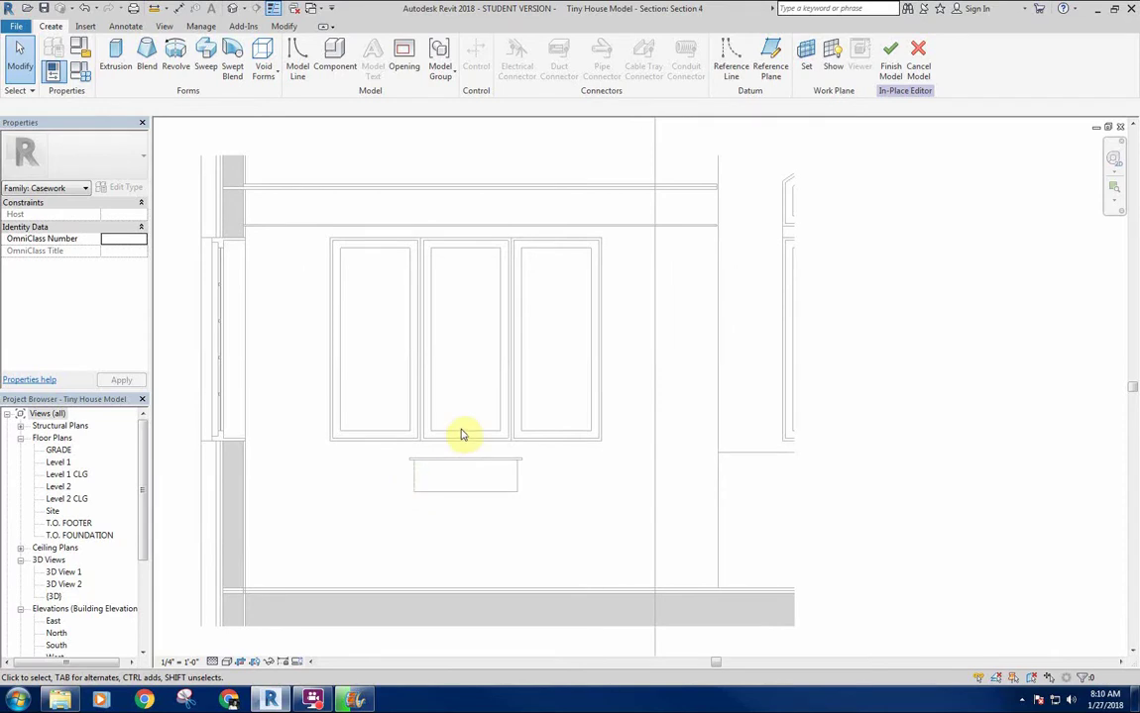
pyautogui.moveTo(487, 372); pyautogui.dragTo(481, 374, button='middle')
pyautogui.moveTo(284, 355); pyautogui.dragTo(300, 351, button='middle')
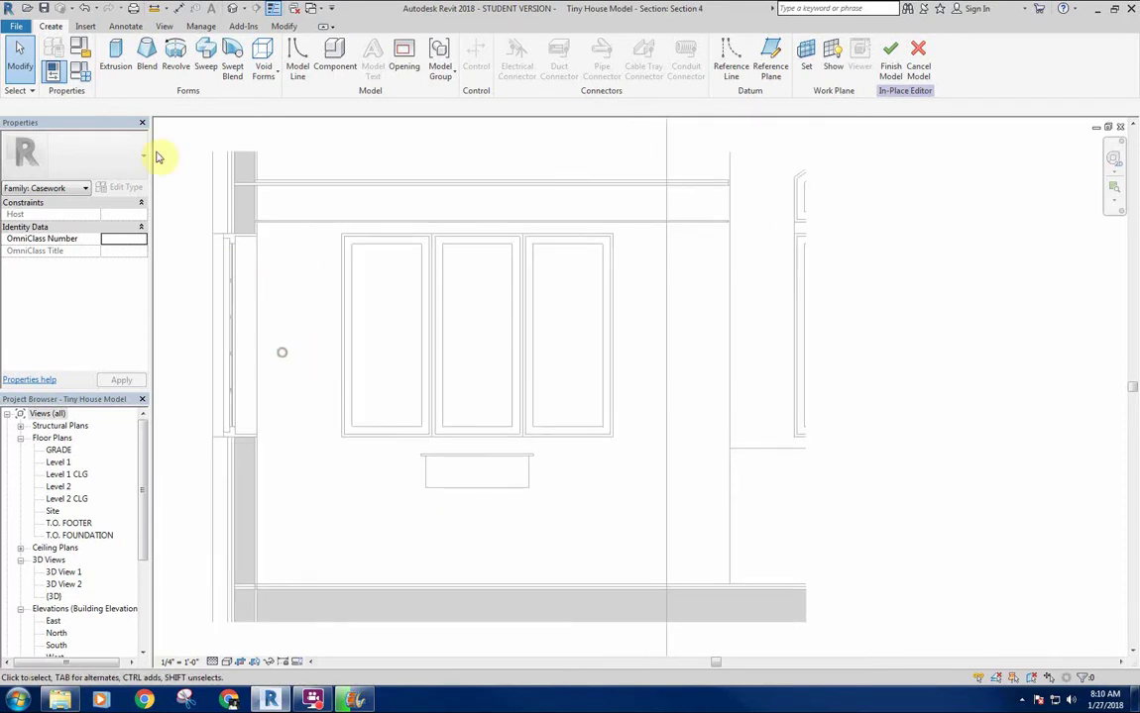
# Start an extrusion sketch using the face of the exterior stone wall behind the sink as the picked work plane
pyautogui.click(115, 57)
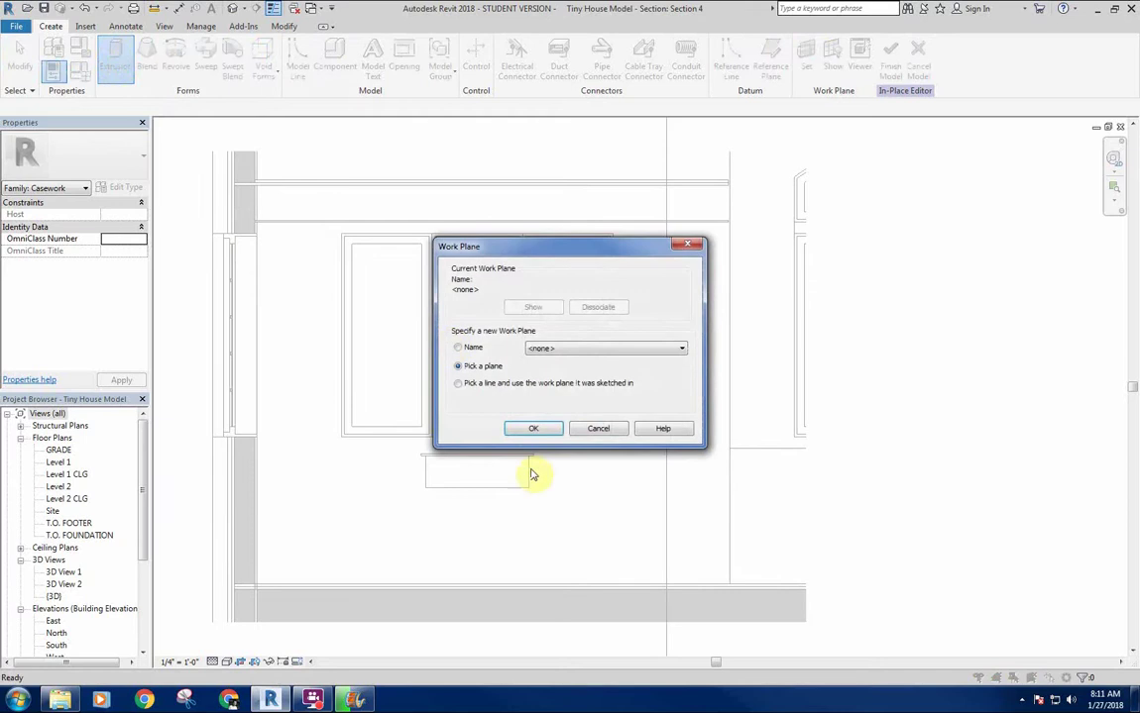
pyautogui.click(536, 428)
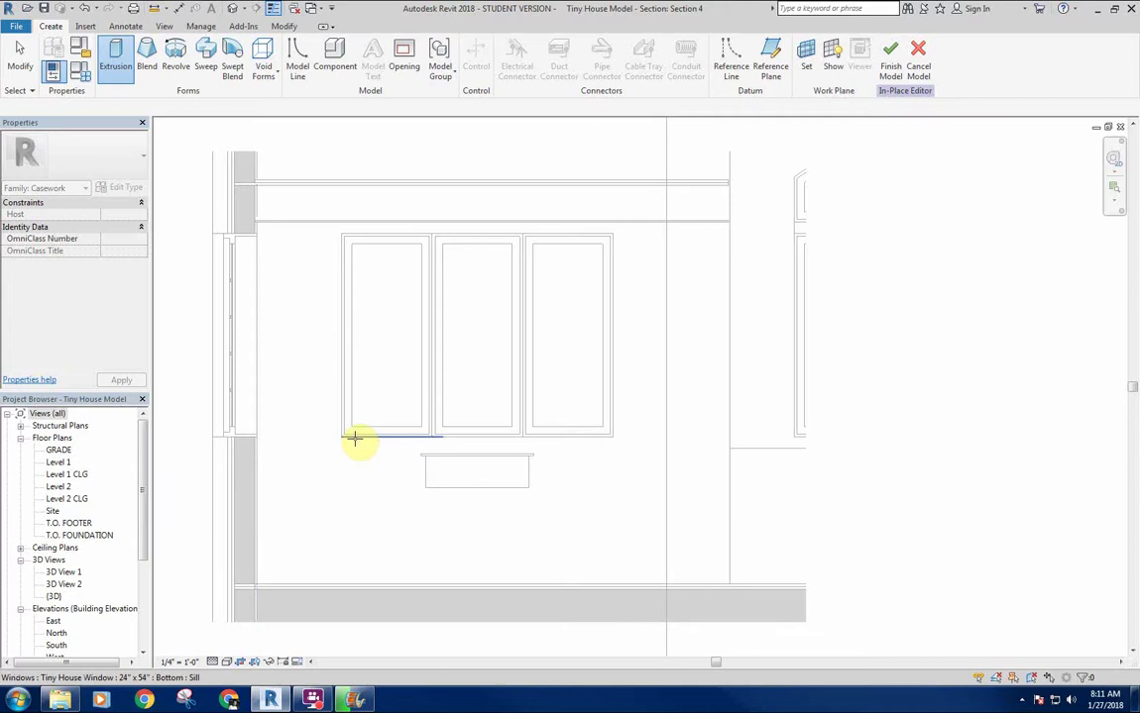
pyautogui.press('Tab')
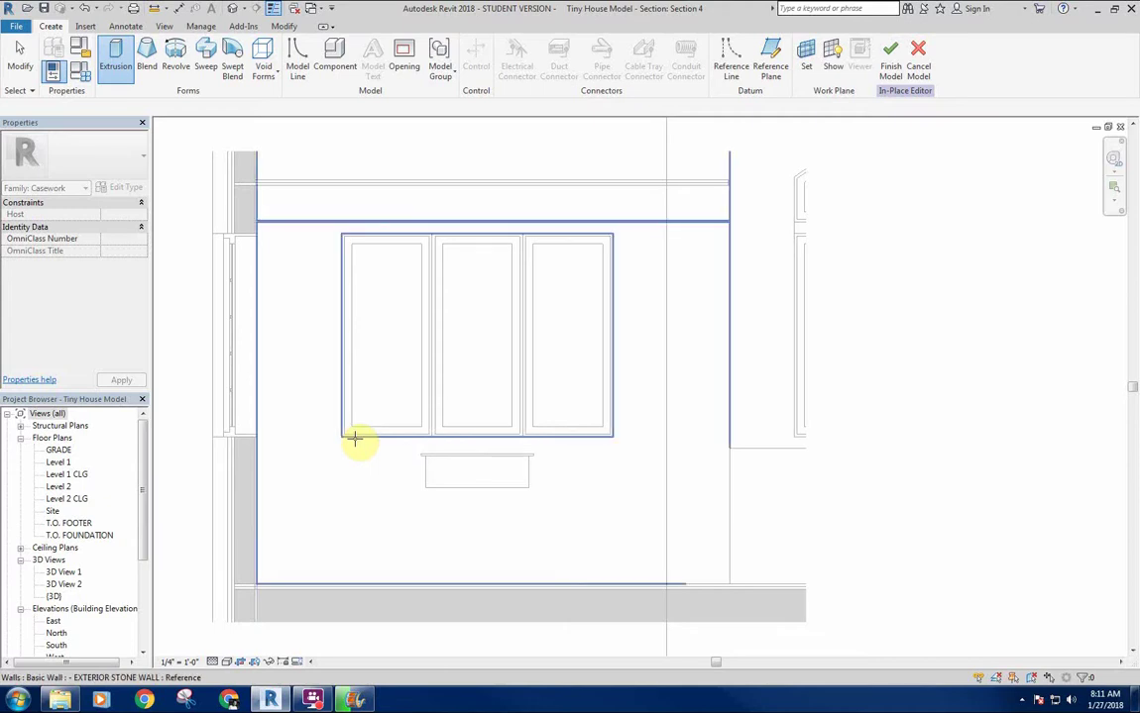
pyautogui.click(324, 515)
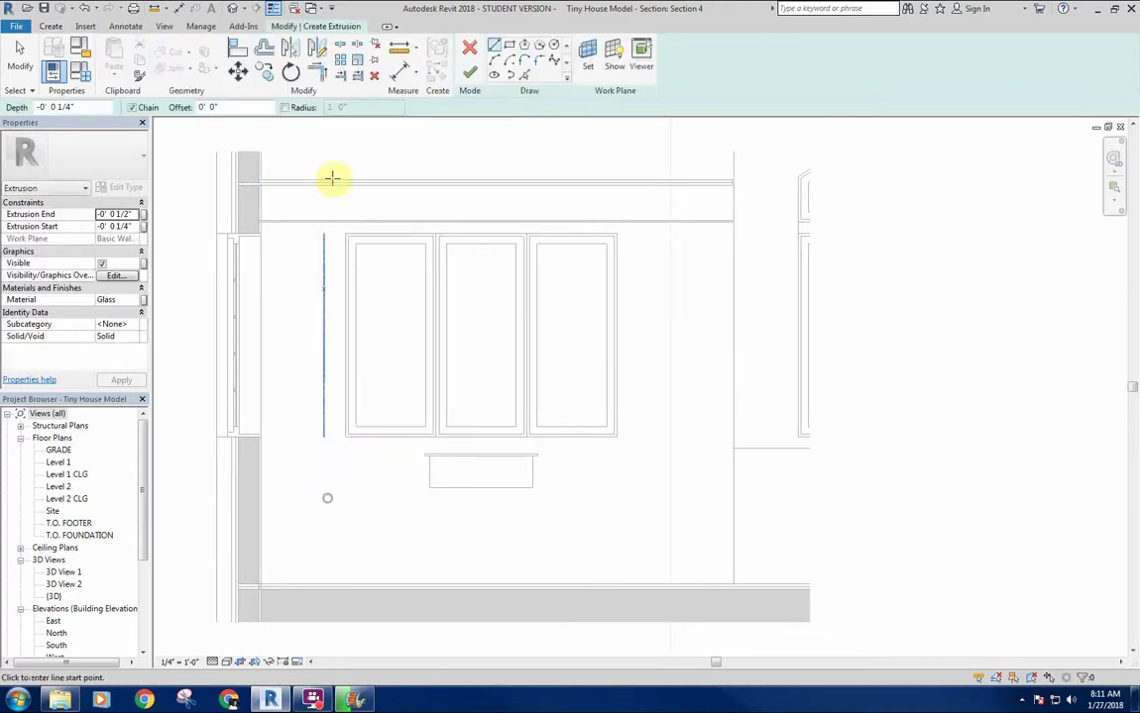
# Sketch the cabinet outline's left edge 2' 10.5" up from the floor corner, then its top line across past the windows
pyautogui.moveTo(318, 414); pyautogui.dragTo(320, 383, button='middle')
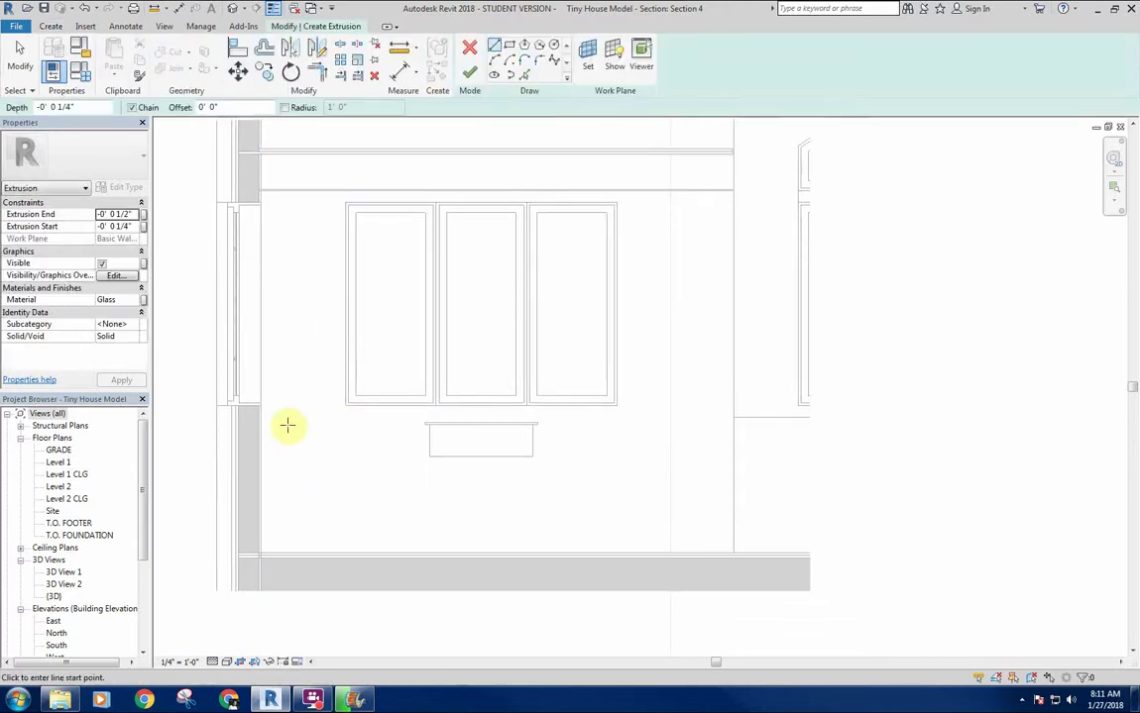
pyautogui.click(259, 550)
pyautogui.scroll(2, 264, 451)
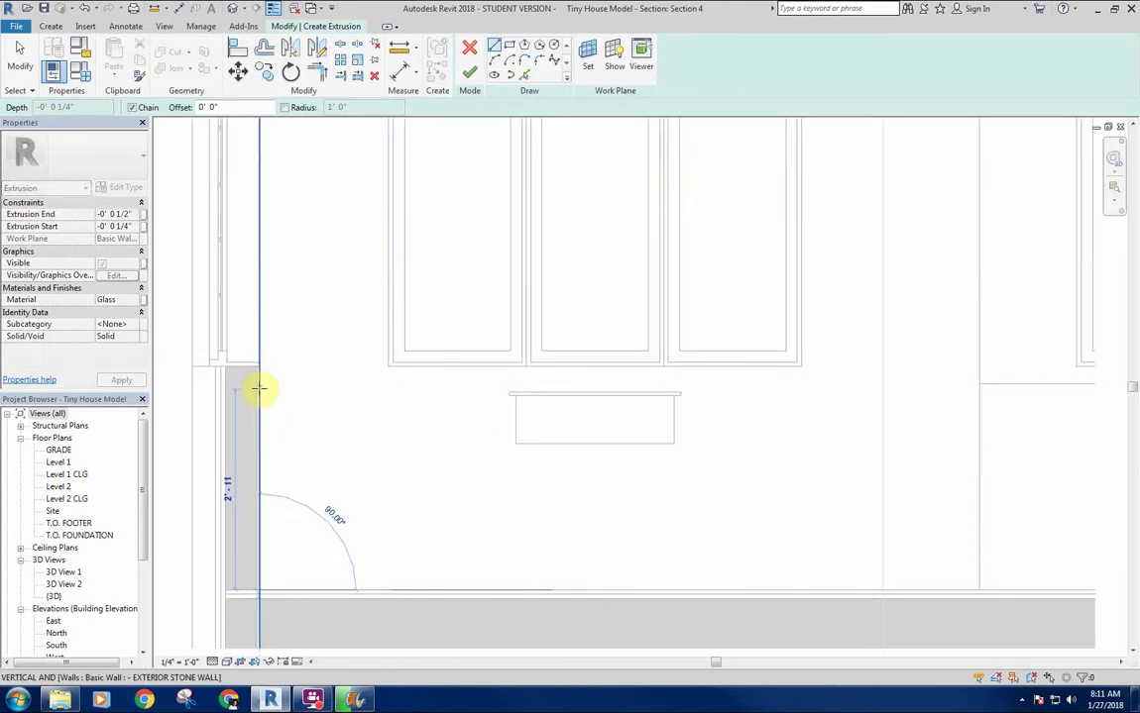
pyautogui.write('2\'10.5"')
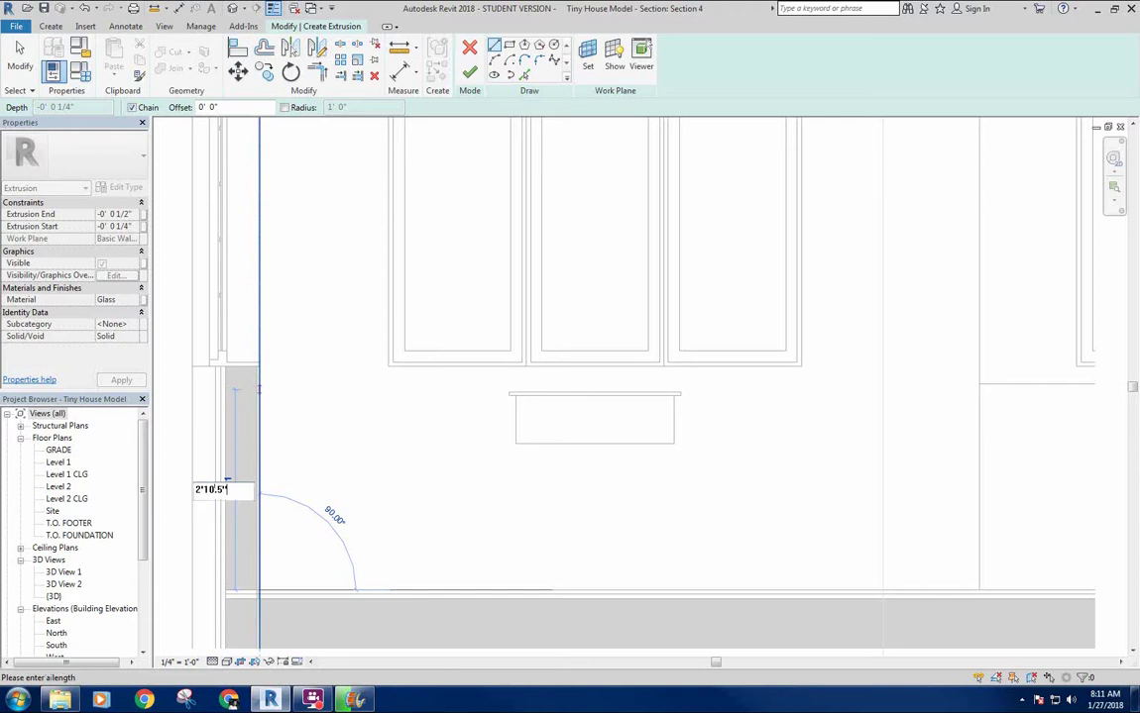
pyautogui.press('Return')
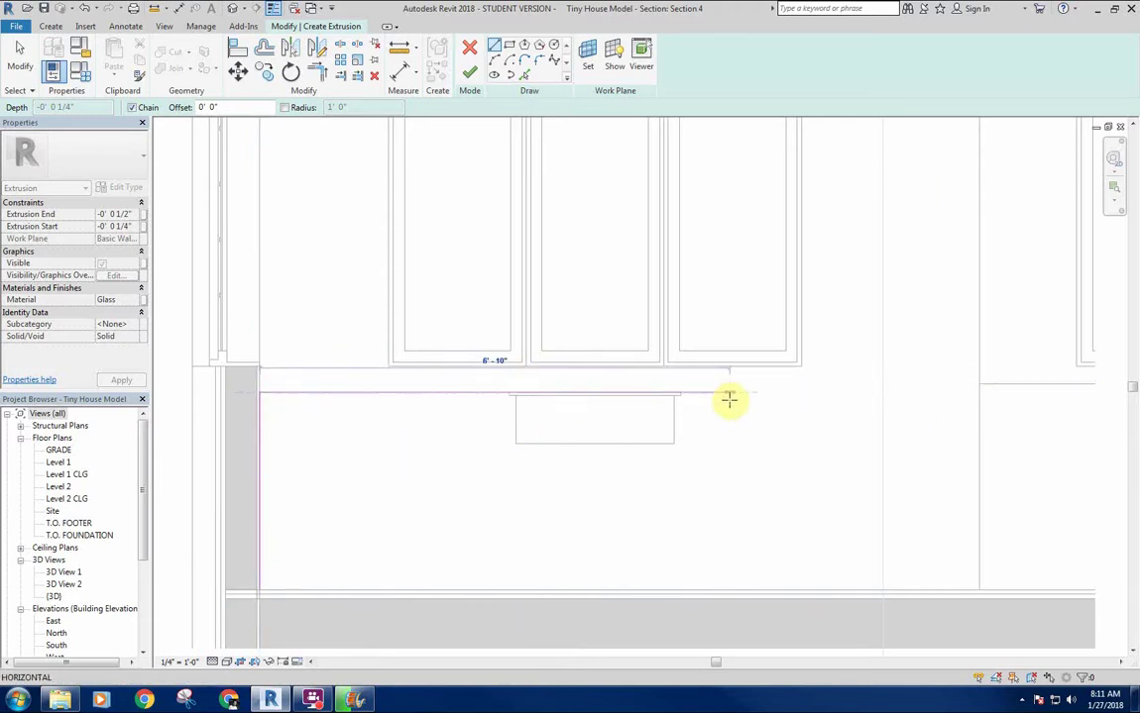
pyautogui.scroll(-2, 753, 399)
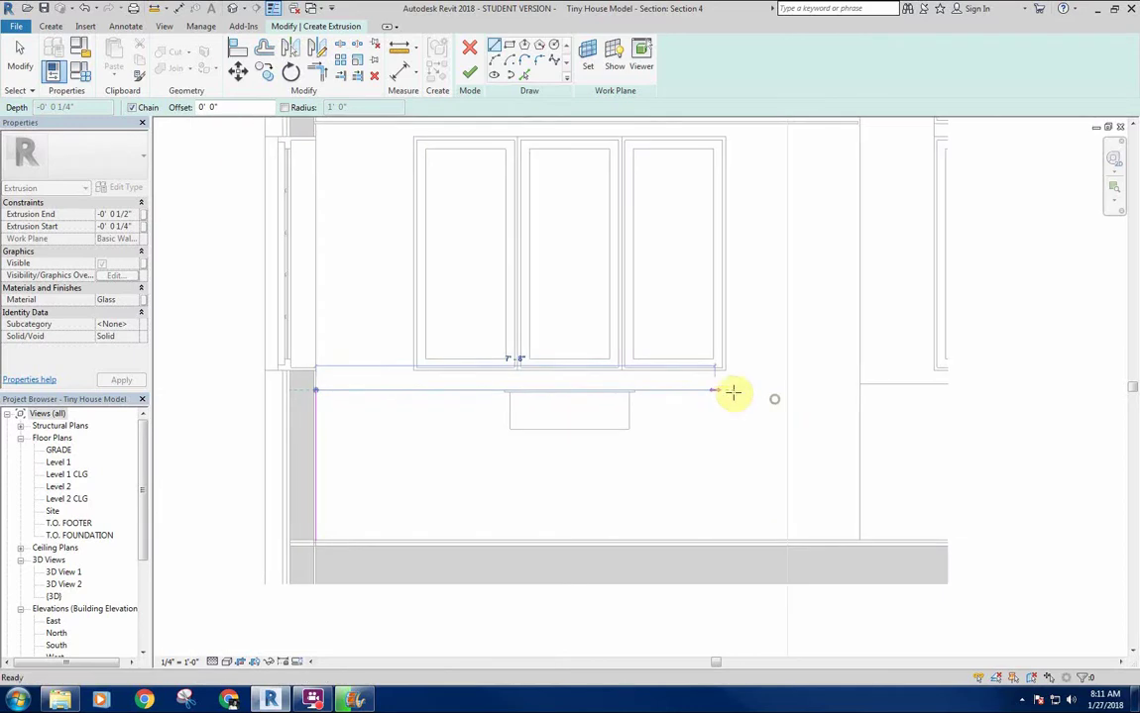
pyautogui.click(801, 391)
pyautogui.rightClick(763, 326)
pyautogui.click(793, 328)
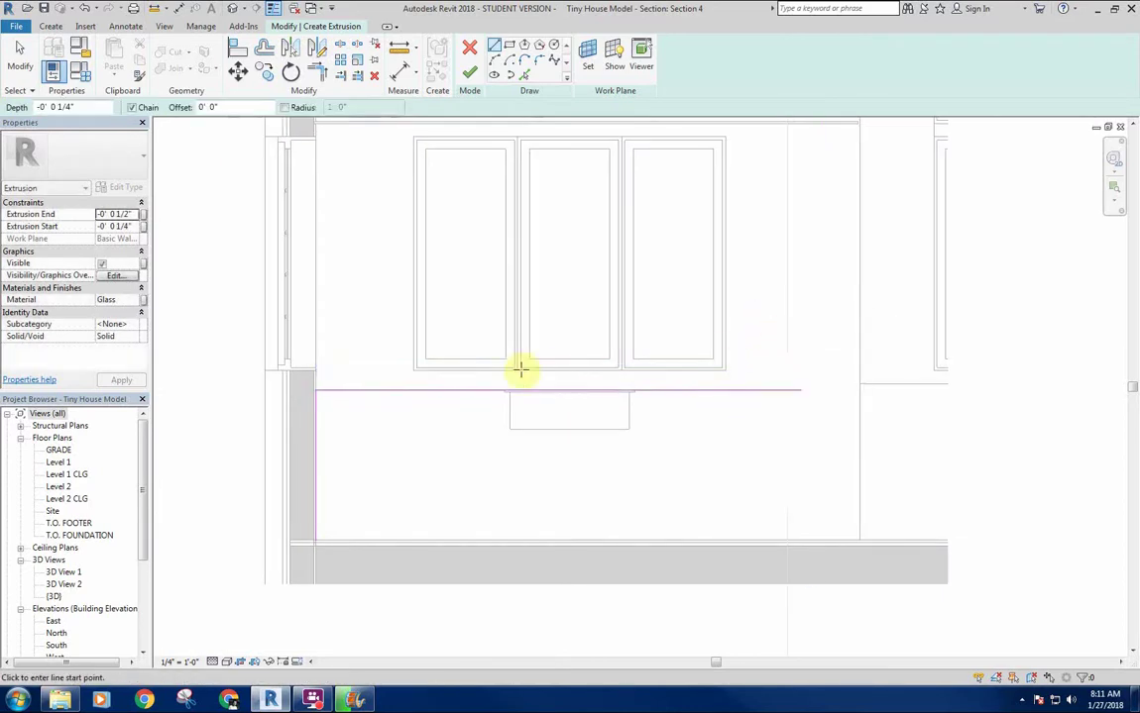
# Sketch a temporary vertical line down from the sink's midpoint and mirror the outline's left edge across it
pyautogui.click(568, 394)
pyautogui.click(569, 526)
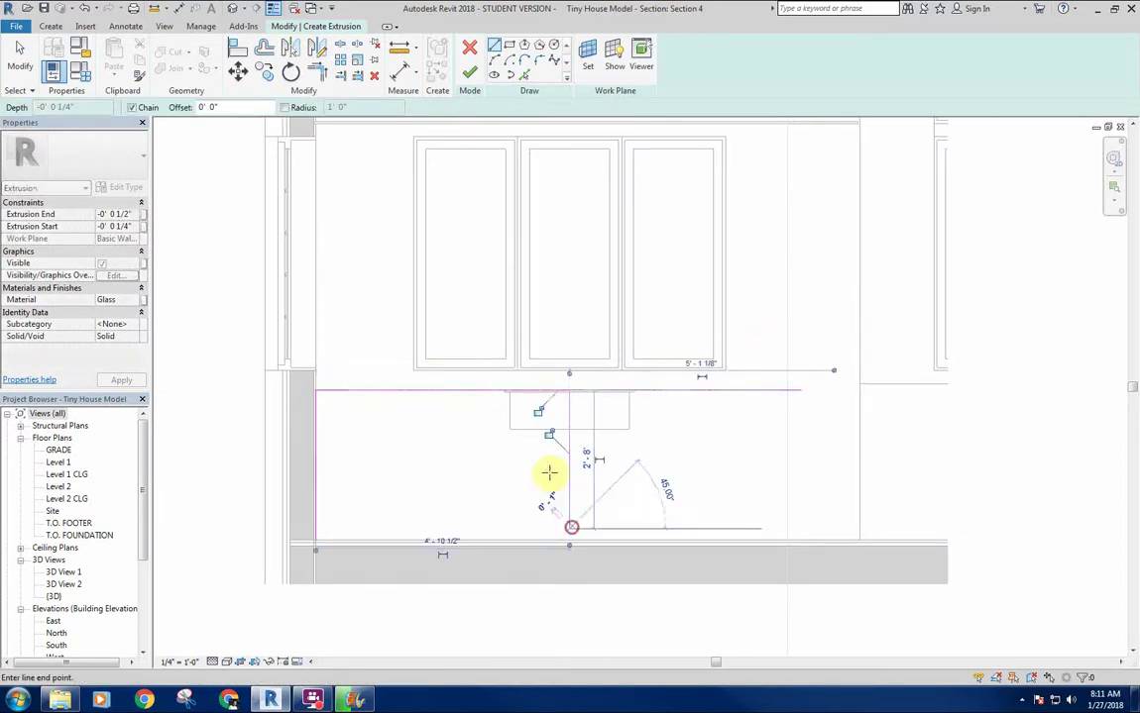
pyautogui.rightClick(470, 354)
pyautogui.click(498, 362)
pyautogui.click(316, 443)
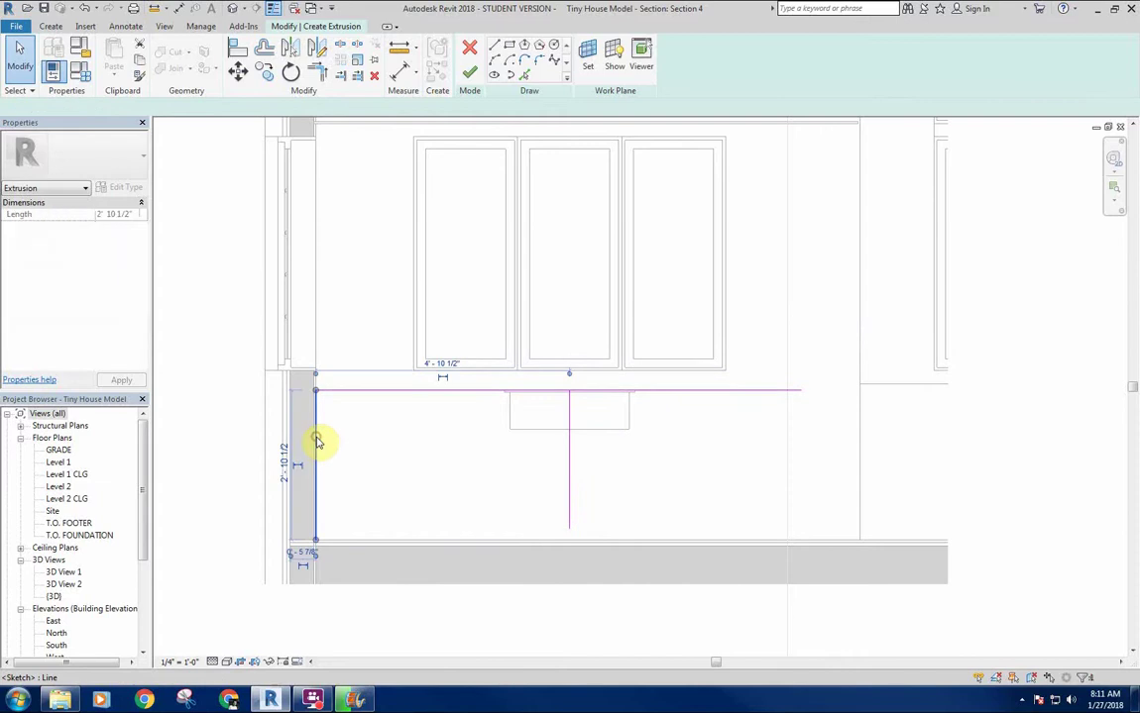
pyautogui.click(290, 49)
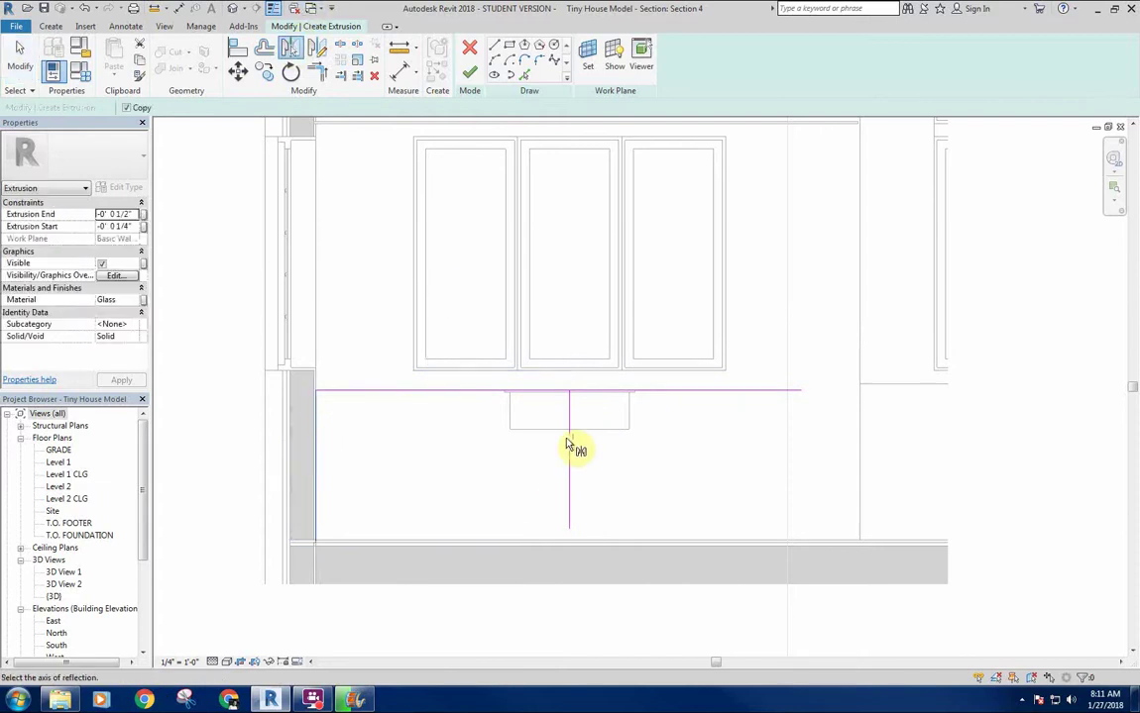
pyautogui.click(571, 447)
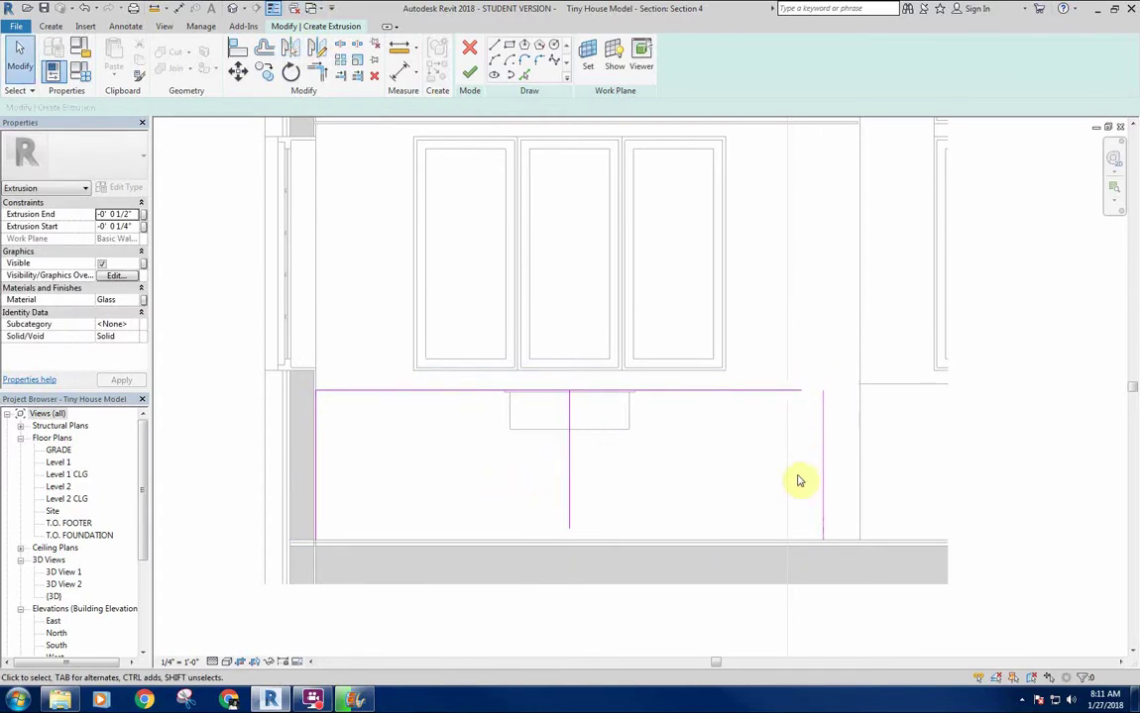
# Trim the top line and the mirrored right edge into a corner, and delete the vertical line at the sink's midpoint
pyautogui.moveTo(797, 476); pyautogui.dragTo(762, 465, button='middle')
pyautogui.press('t')
pyautogui.press('r')
pyautogui.click(781, 387)
pyautogui.click(809, 403)
pyautogui.press('Escape')
pyautogui.click(548, 427)
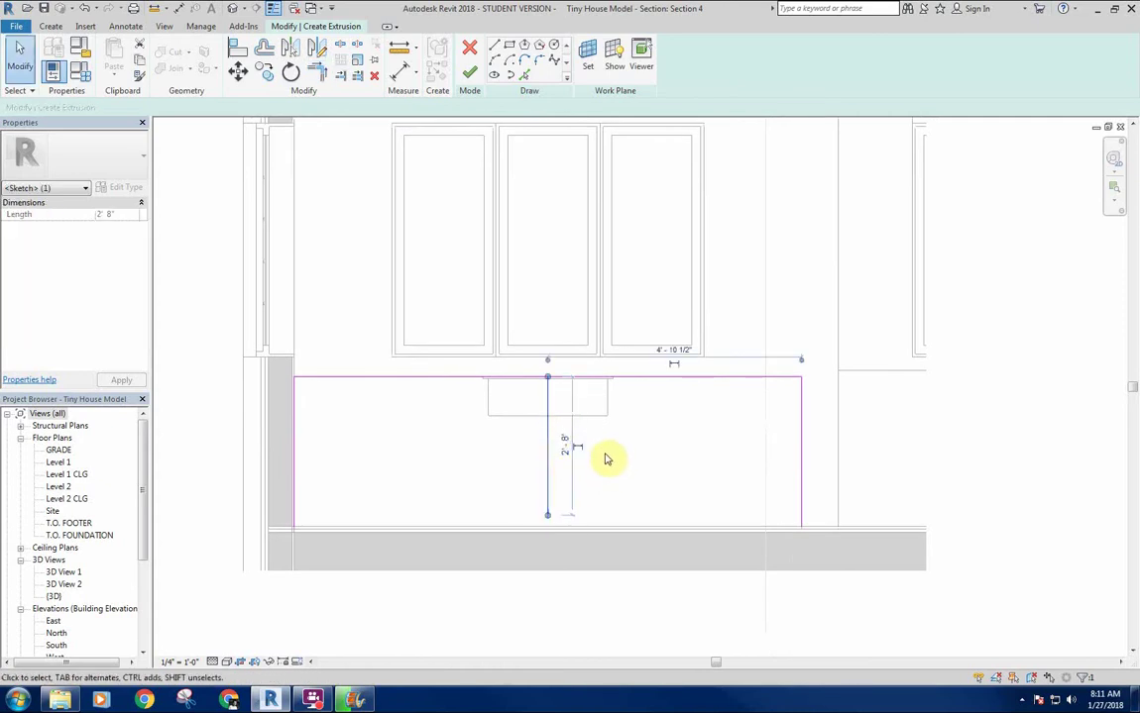
pyautogui.press('Delete')
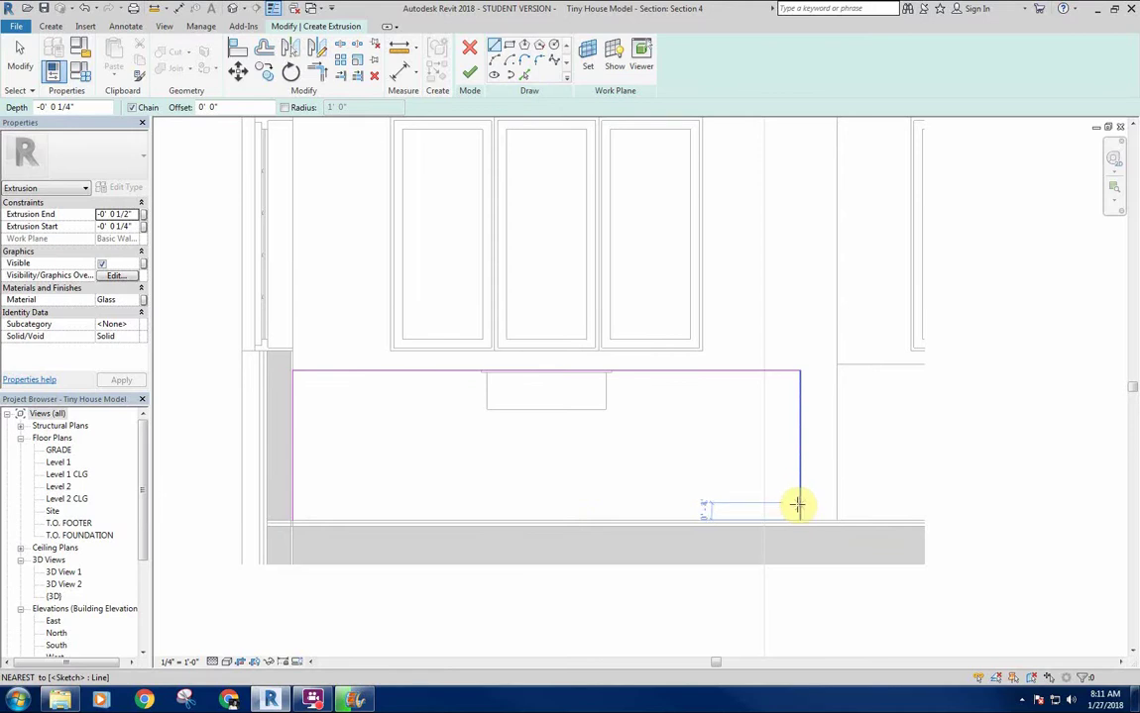
# Sketch the outline's bottom line 4" above the floor between the side edges and trim off the ends below it
pyautogui.click(798, 505)
pyautogui.click(294, 503)
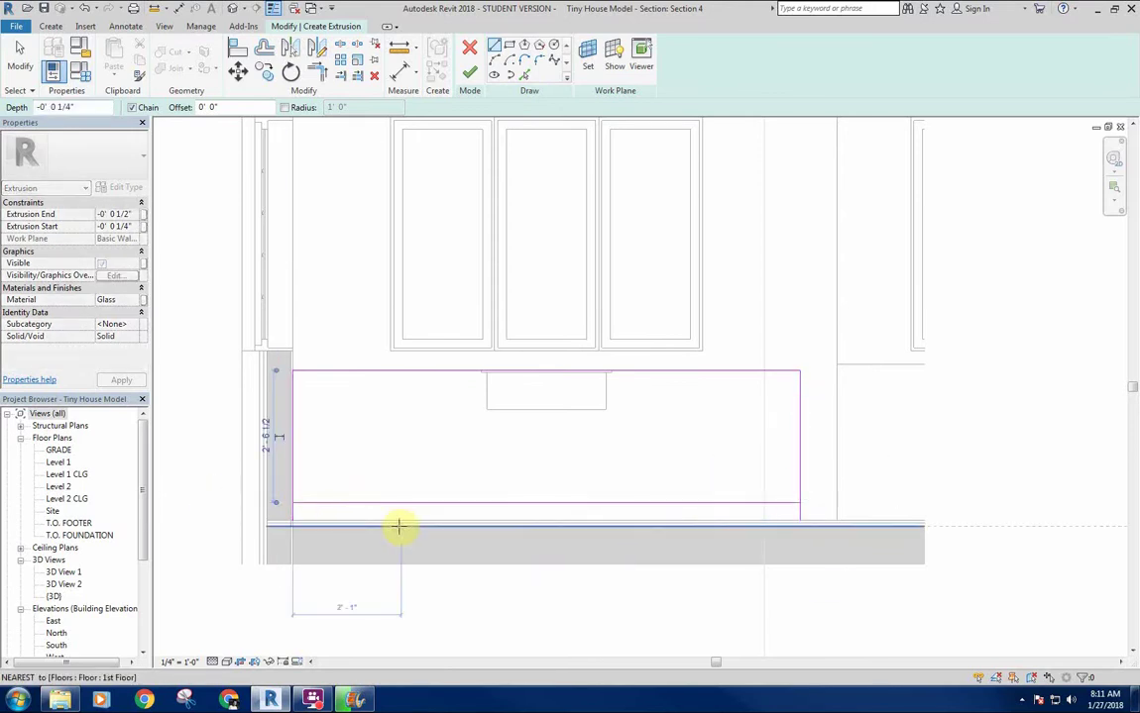
pyautogui.press('t')
pyautogui.press('r')
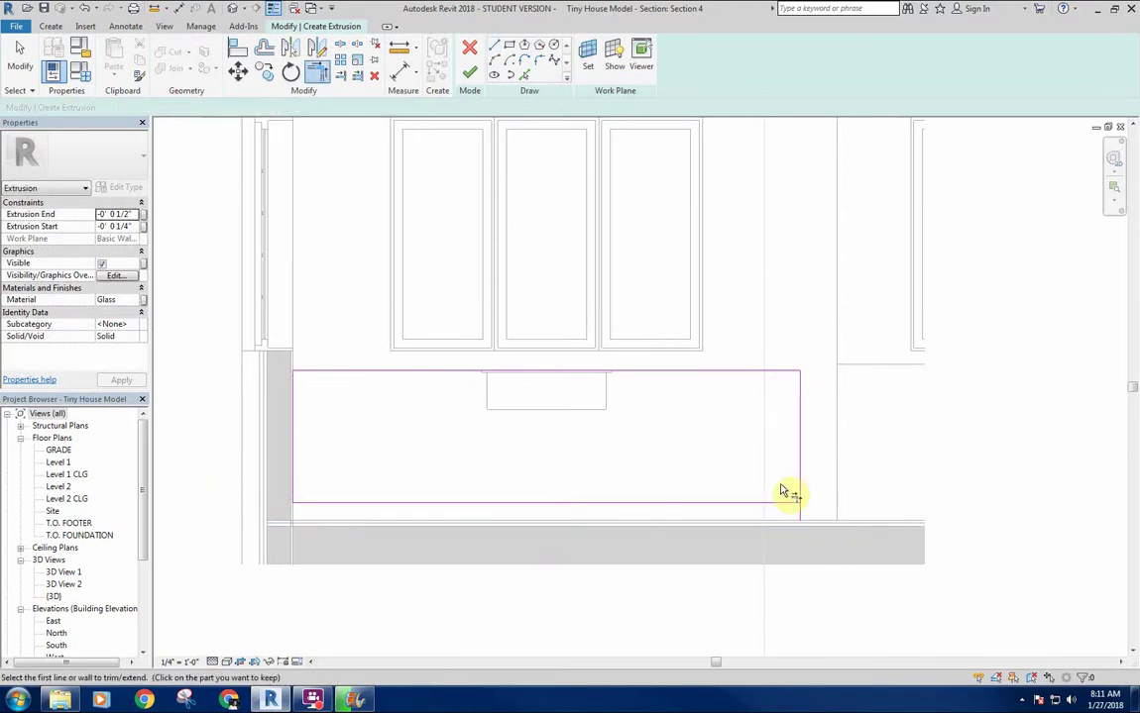
pyautogui.click(779, 503)
pyautogui.click(800, 482)
pyautogui.rightClick(684, 456)
pyautogui.click(701, 461)
# Sketch a vertical centre line from the midpoint of the outline's top edge down to its bottom edge
pyautogui.moveTo(625, 482); pyautogui.dragTo(672, 445, button='middle')
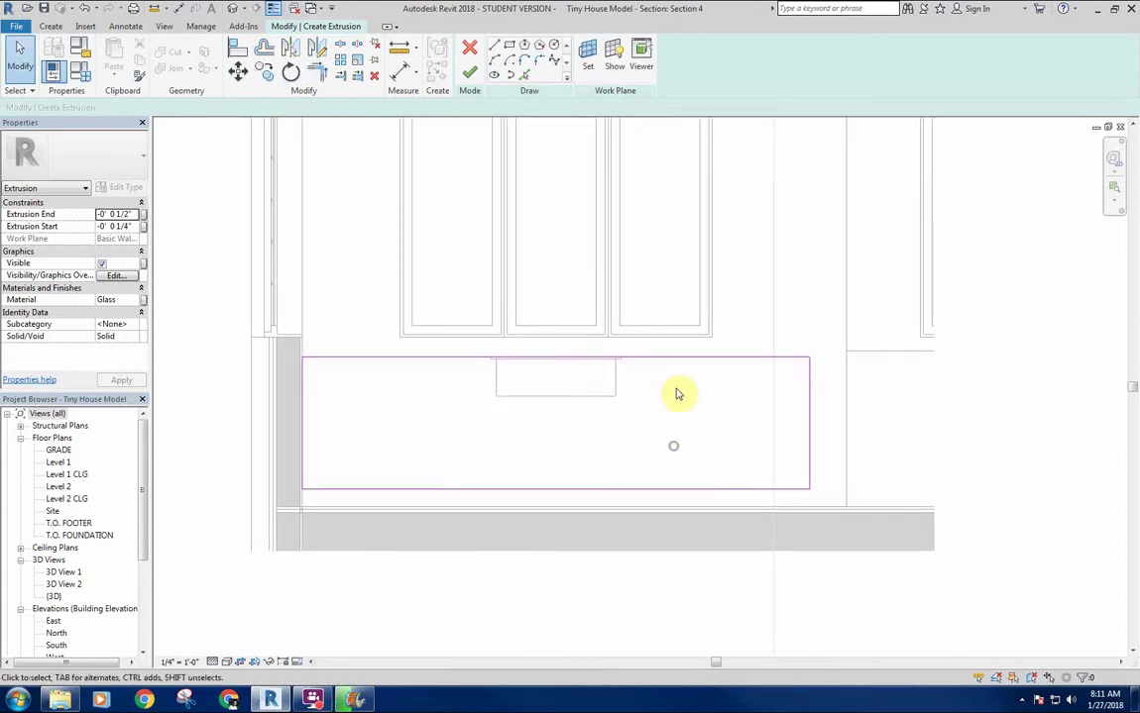
pyautogui.click(492, 48)
pyautogui.click(560, 356)
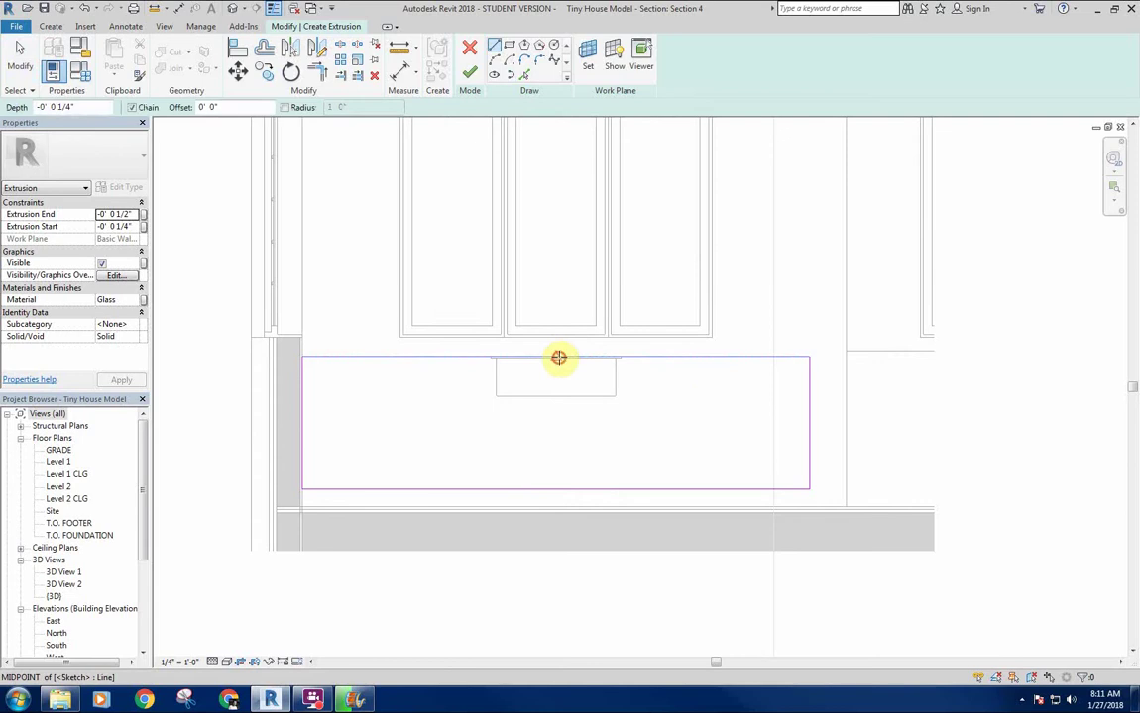
pyautogui.click(555, 488)
pyautogui.press('Escape')
# Sketch a vertical line from the sink's left endpoint on the outline's top edge down to its bottom edge
pyautogui.moveTo(493, 435); pyautogui.dragTo(425, 422, button='middle')
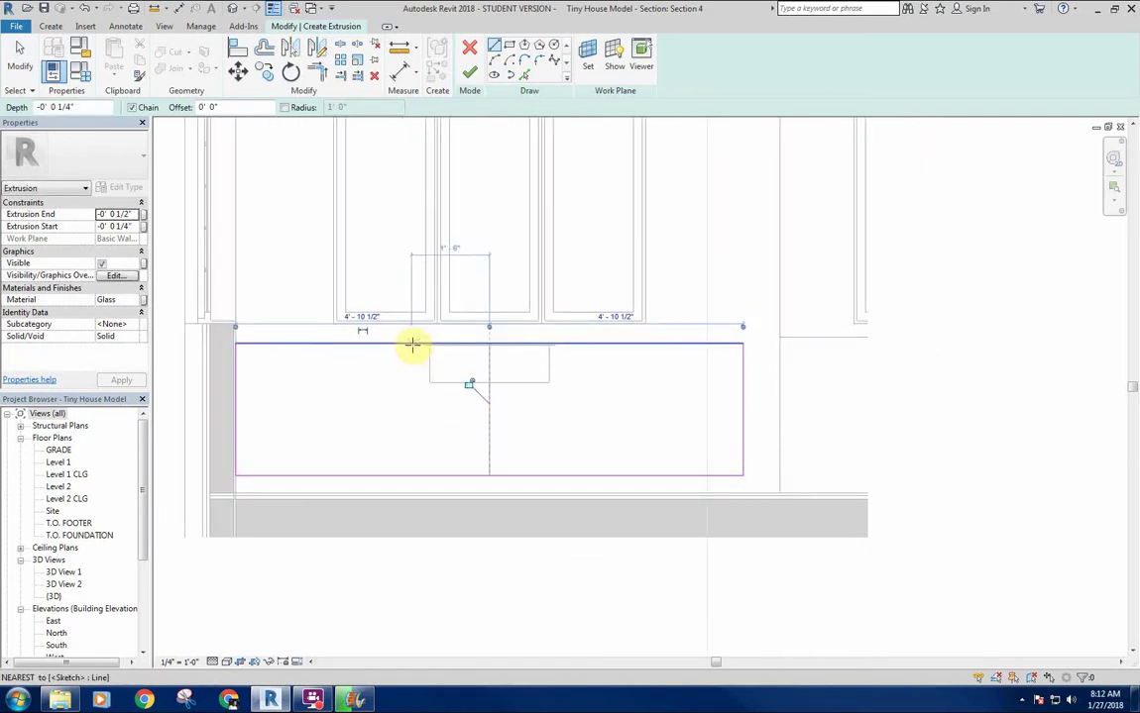
pyautogui.click(421, 344)
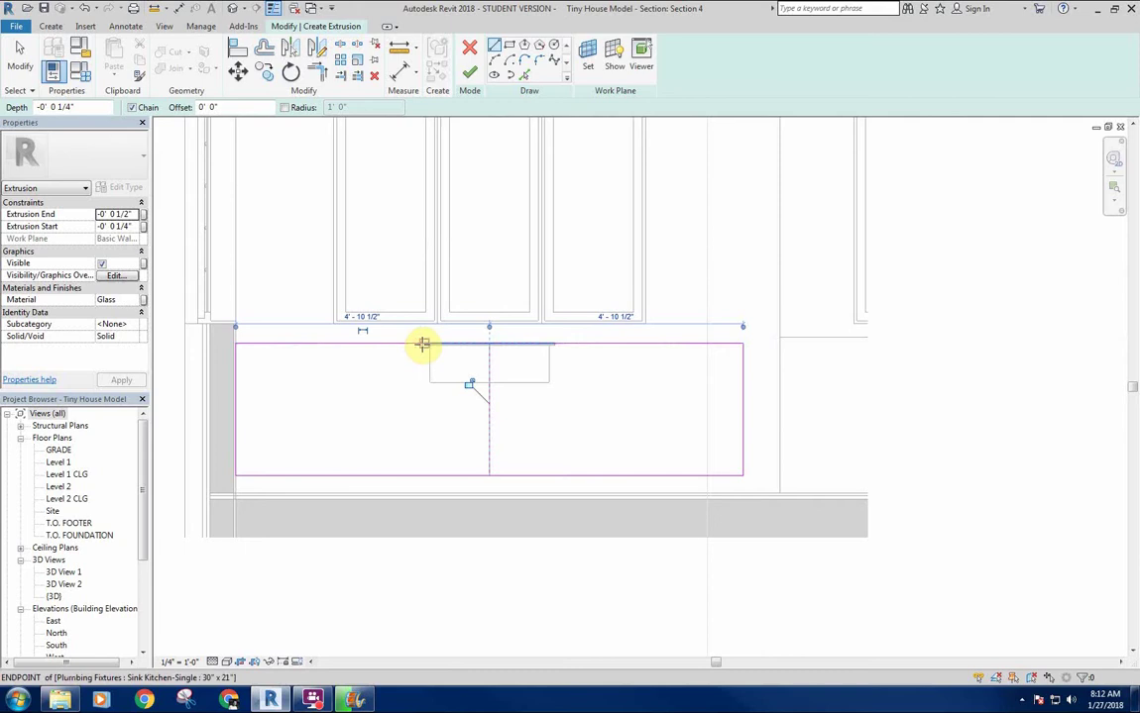
pyautogui.click(421, 474)
pyautogui.press('Escape')
pyautogui.press('Escape')
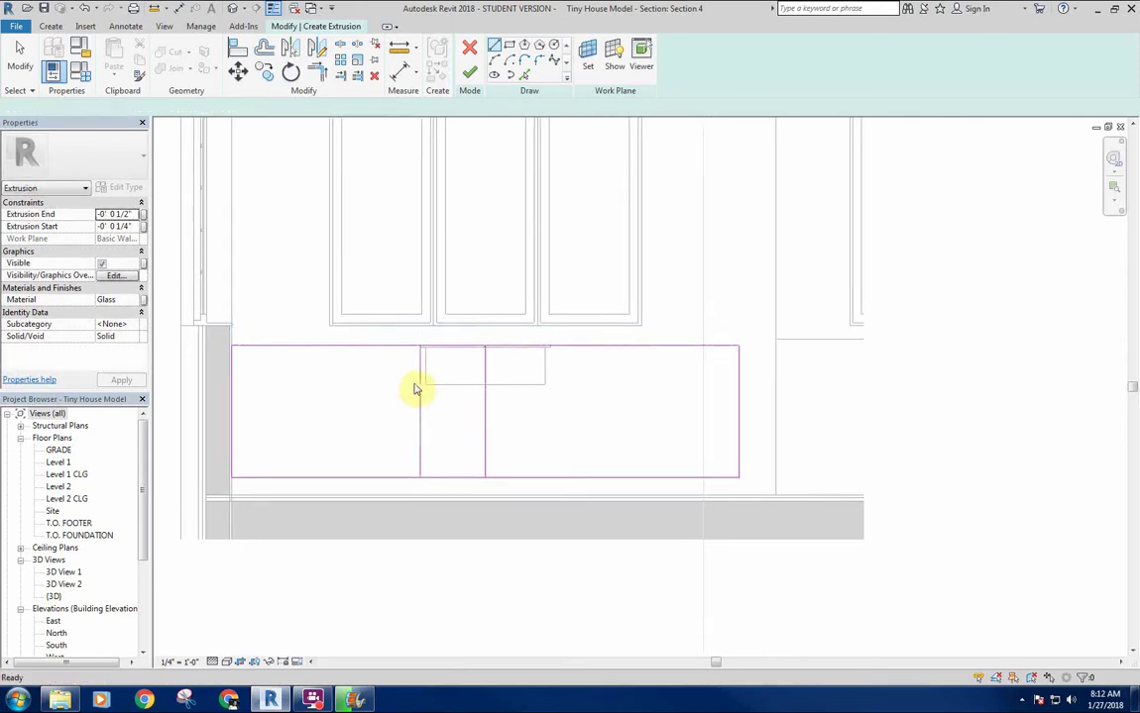
# Move the line at the sink's left end 1" outward, placing it 1'-4" from the centre line
pyautogui.click(424, 383)
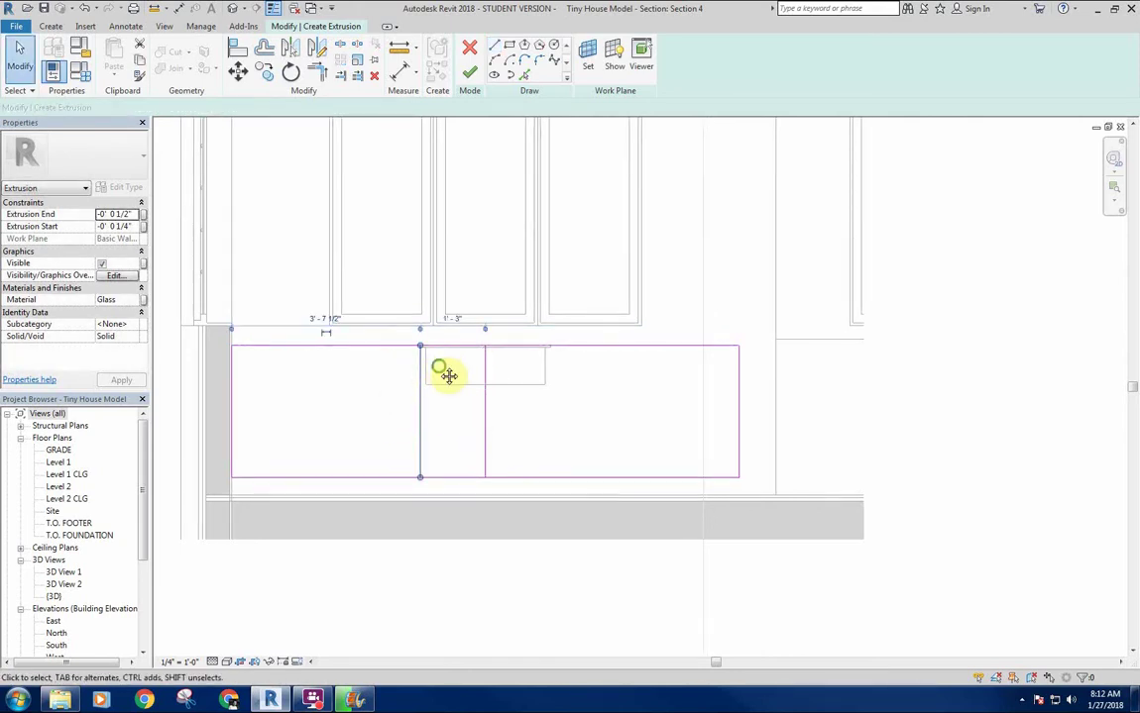
pyautogui.scroll(2, 472, 344)
pyautogui.moveTo(463, 387); pyautogui.dragTo(461, 377, button='middle')
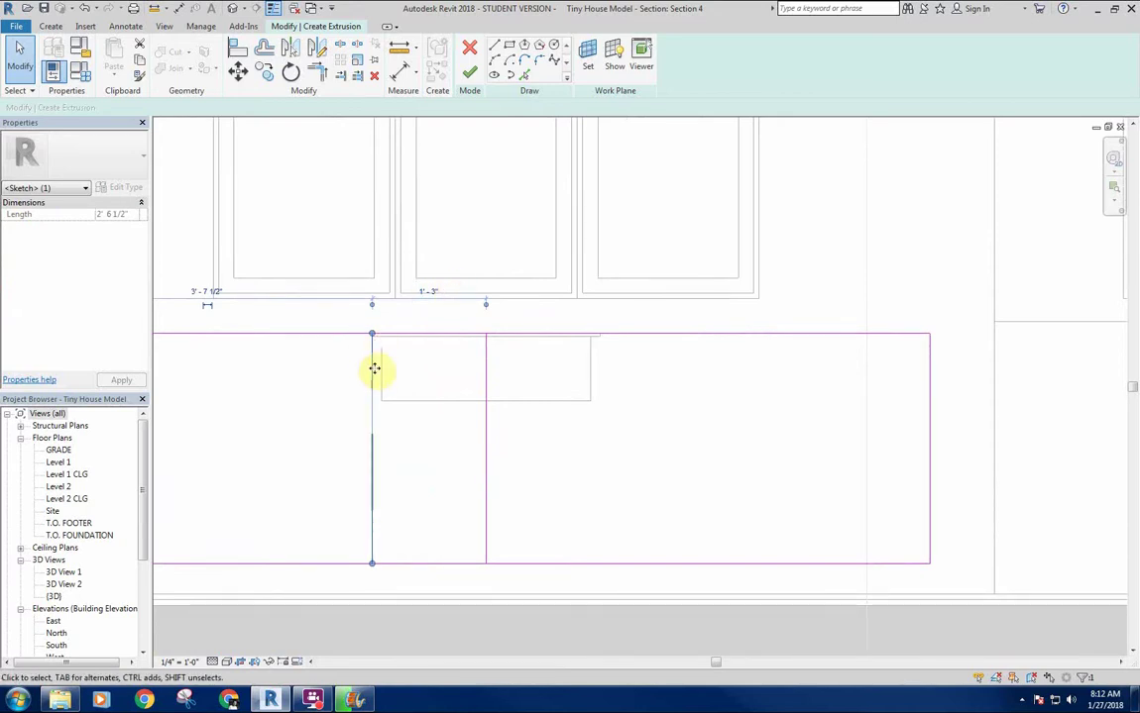
pyautogui.moveTo(412, 460); pyautogui.dragTo(455, 462, button='middle')
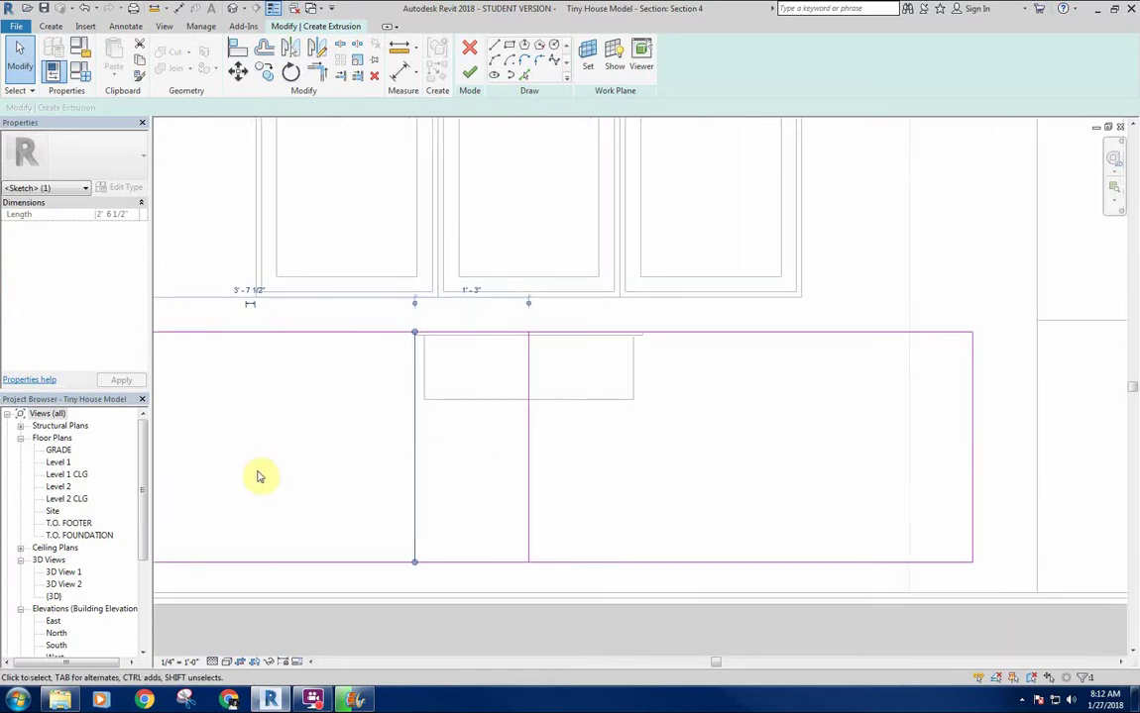
pyautogui.press('m')
pyautogui.press('v')
pyautogui.click(363, 402)
pyautogui.click(356, 402)
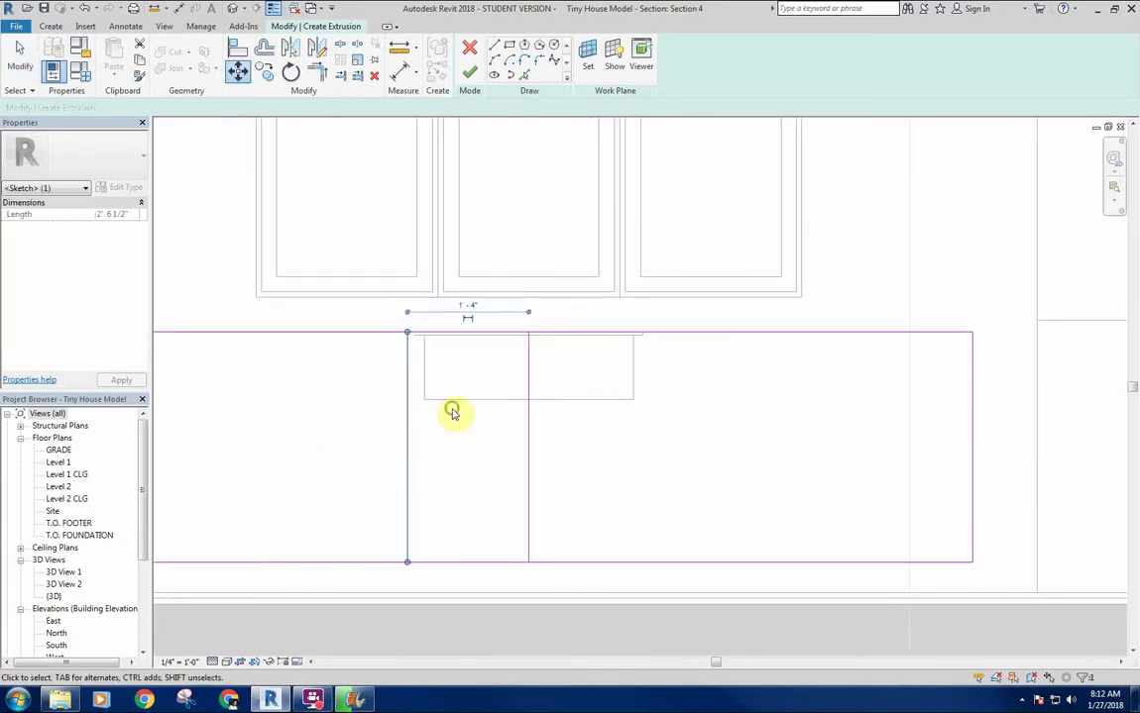
pyautogui.moveTo(452, 412); pyautogui.dragTo(437, 407, button='middle')
pyautogui.press('Escape')
# Mirror the offset line across the vertical centre line to the sink's right side, and delete the centre line
pyautogui.click(293, 45)
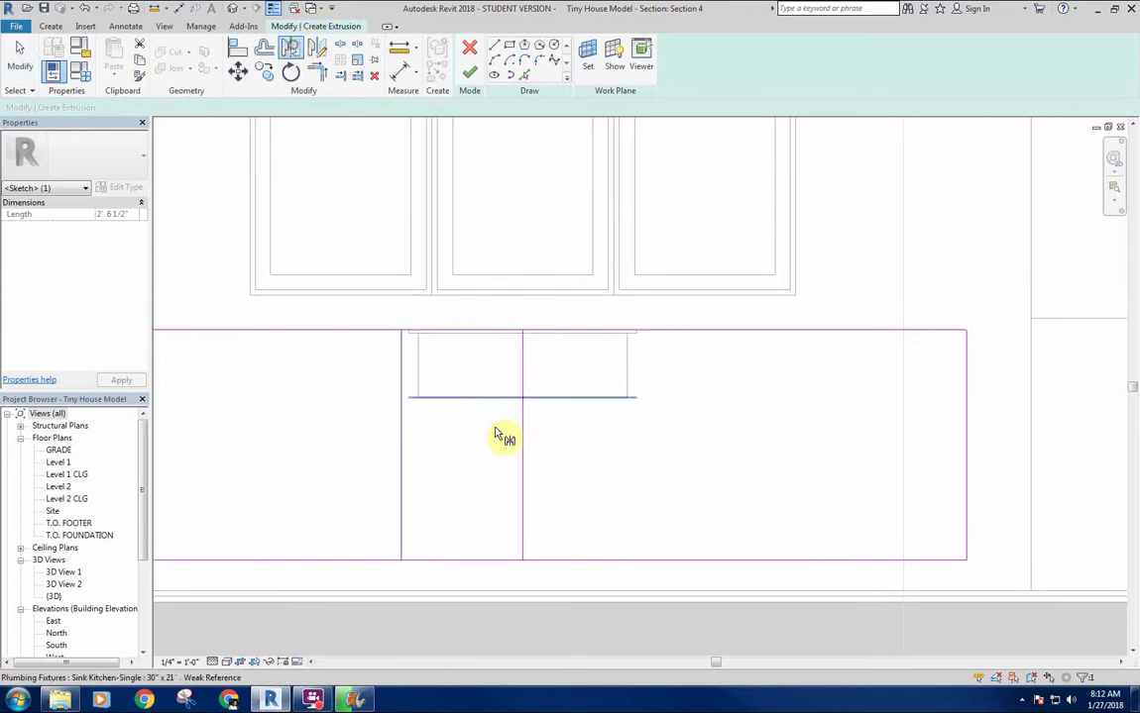
pyautogui.click(522, 407)
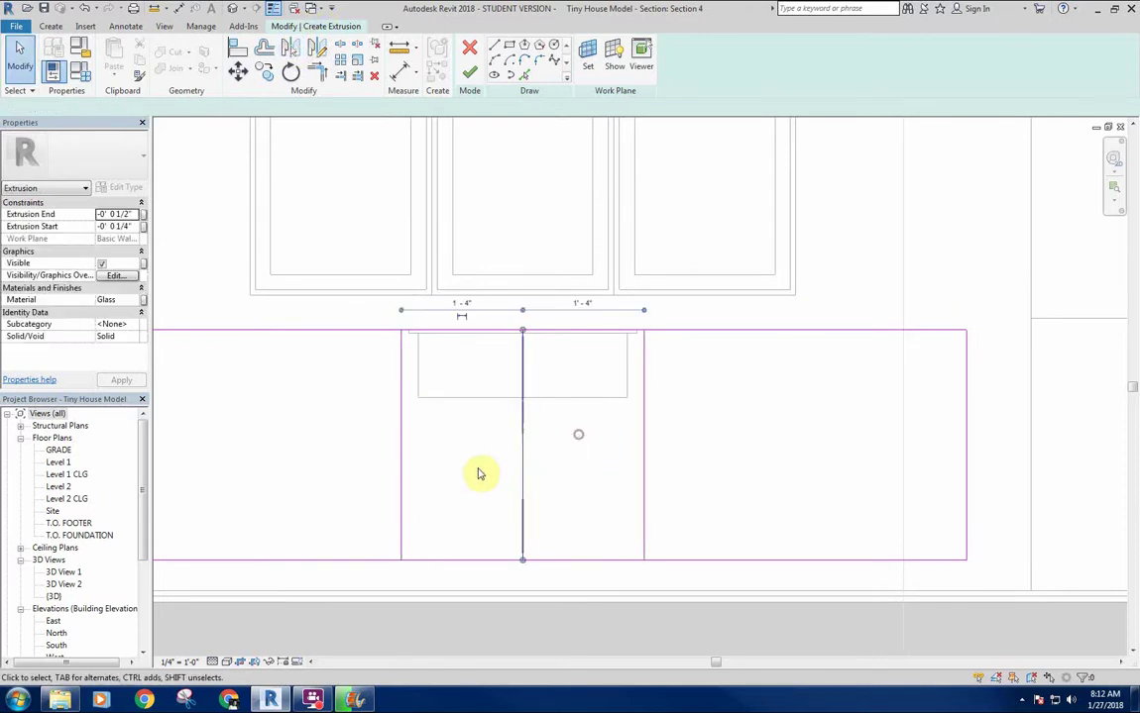
pyautogui.press('Escape')
pyautogui.scroll(-2, 498, 427)
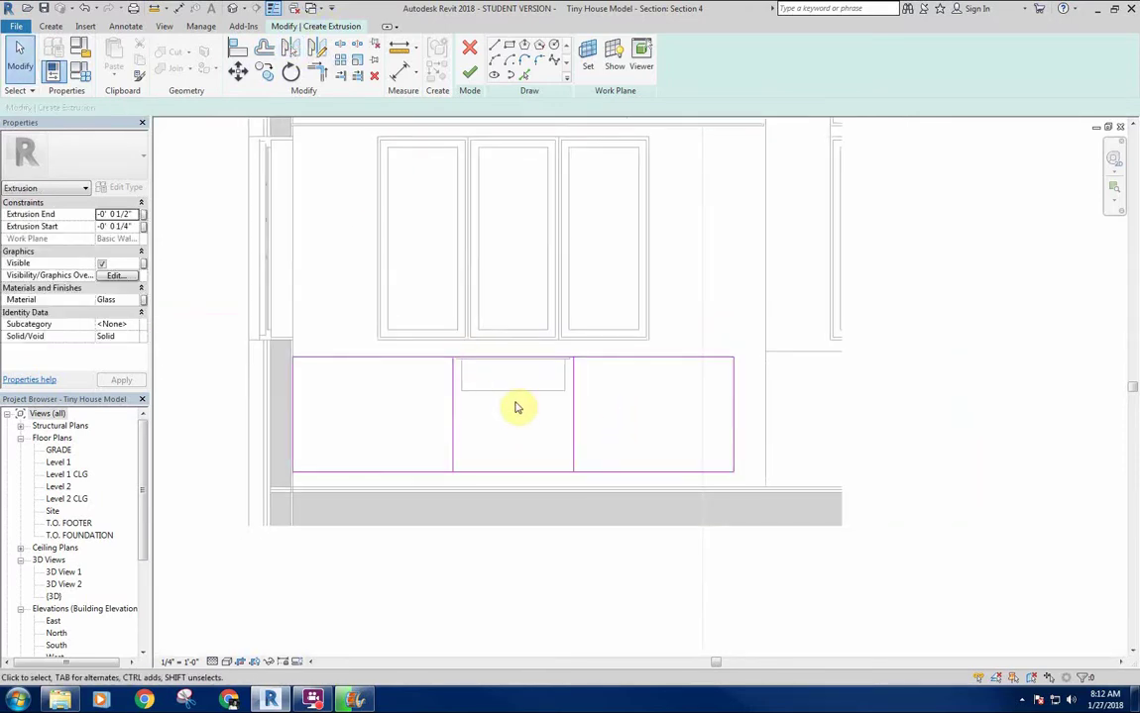
pyautogui.scroll(1, 499, 368)
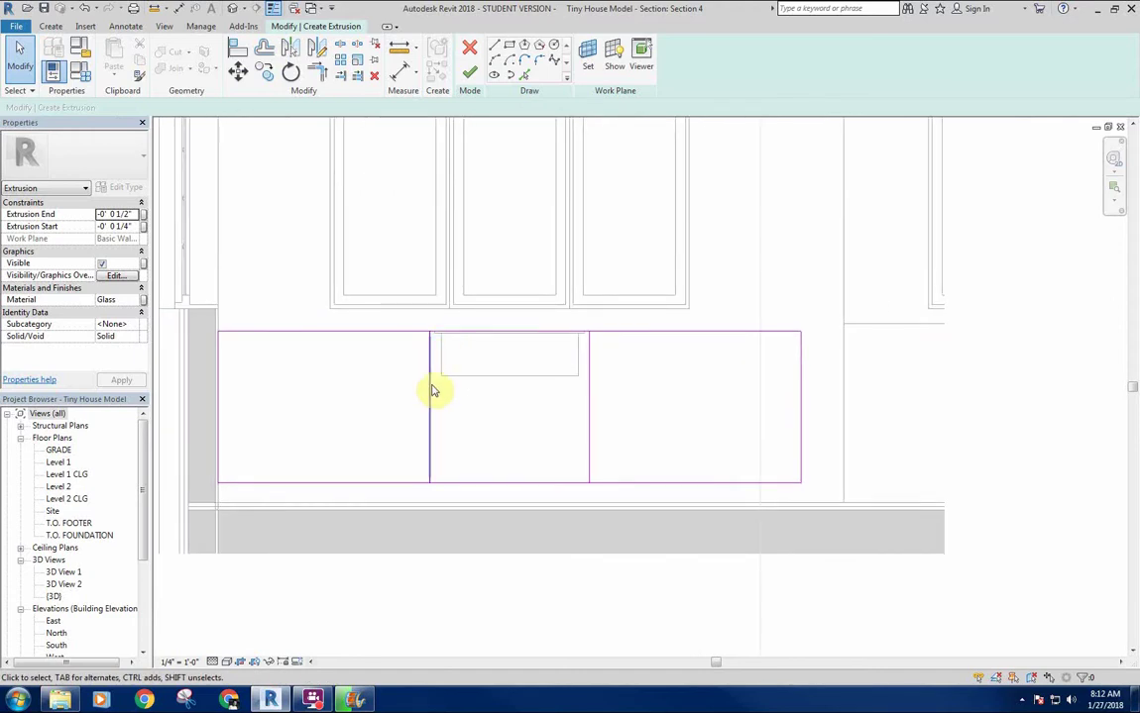
# Sketch a vertical line about 2'-10 1/2" long down through the section left of the sink, from the outline's top edge to the floor
pyautogui.moveTo(500, 411)
pyautogui.mouseDown(button='middle')
pyautogui.moveTo(560, 416)
pyautogui.moveTo(565, 444)
pyautogui.mouseUp(button='middle')
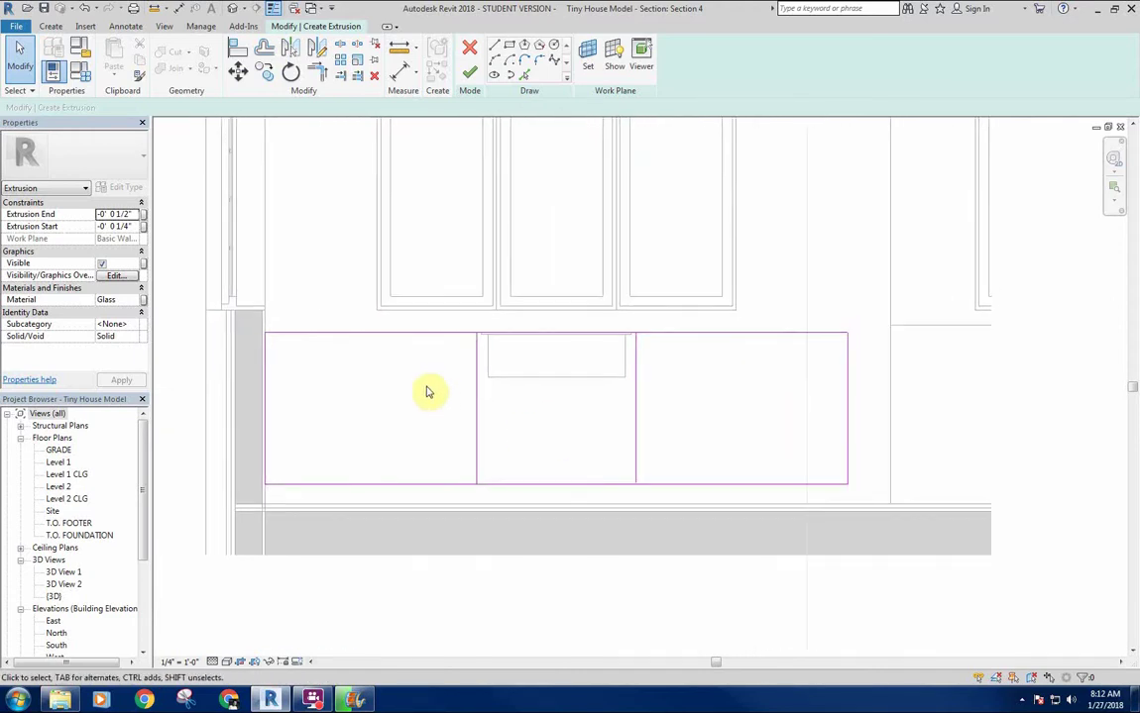
pyautogui.moveTo(418, 385); pyautogui.dragTo(423, 389, button='middle')
pyautogui.moveTo(508, 373); pyautogui.dragTo(449, 416)
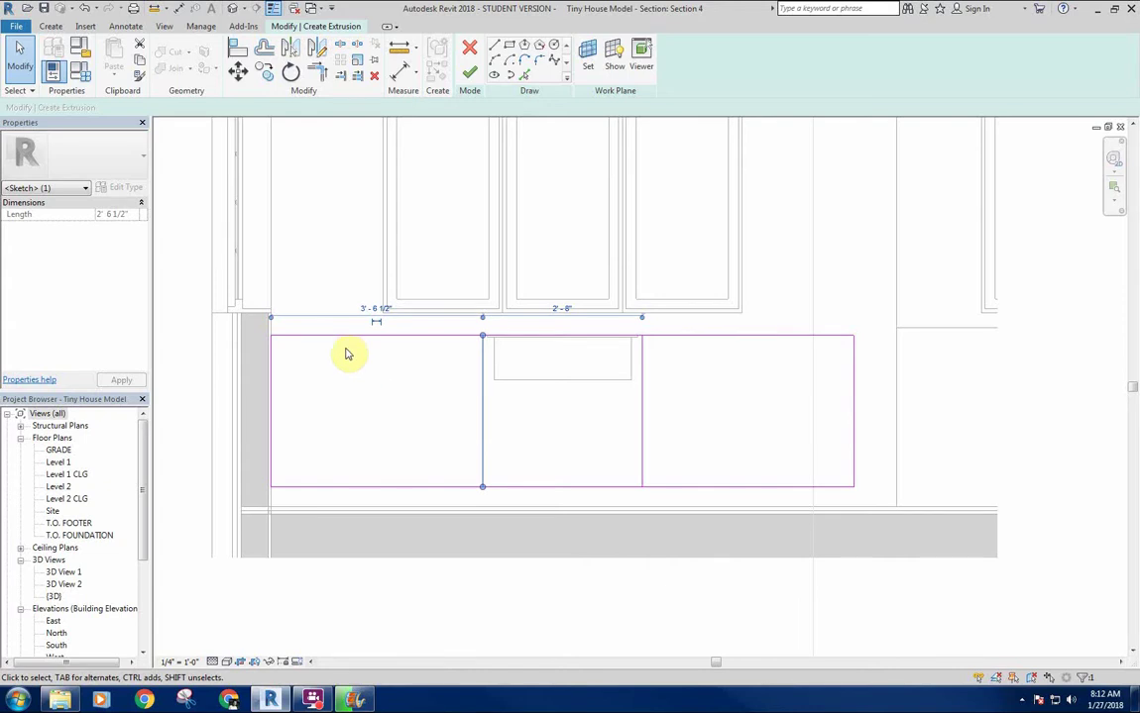
pyautogui.click(468, 243)
pyautogui.click(495, 44)
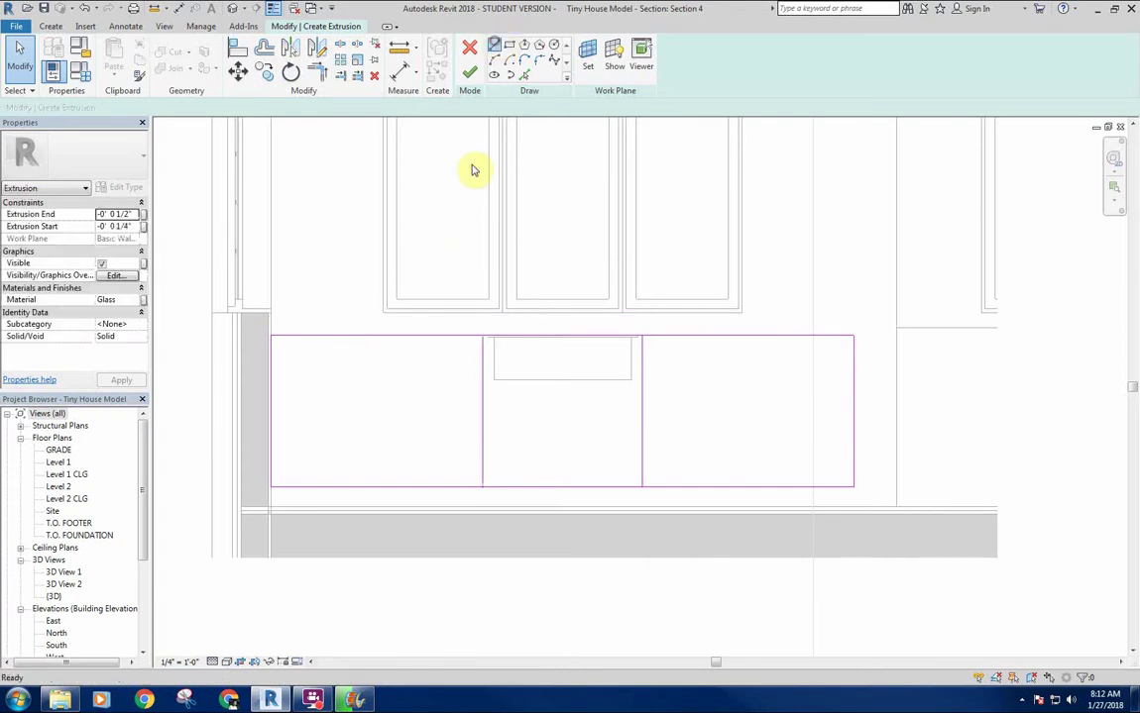
pyautogui.click(362, 334)
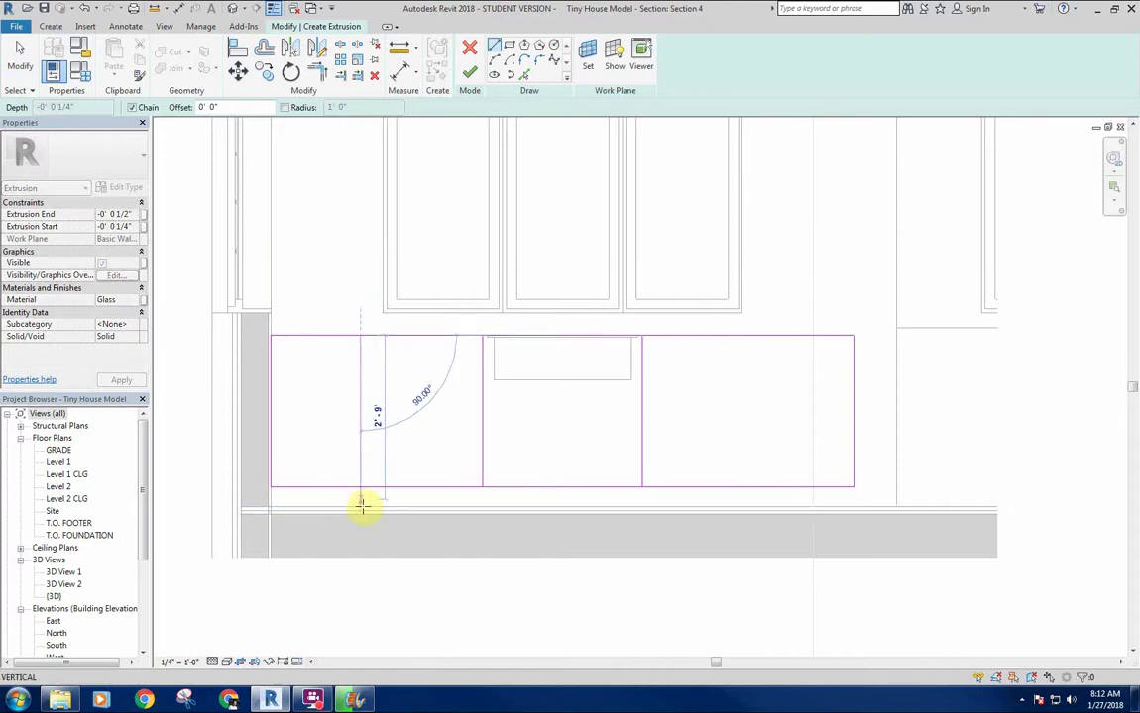
pyautogui.click(363, 507)
pyautogui.rightClick(318, 420)
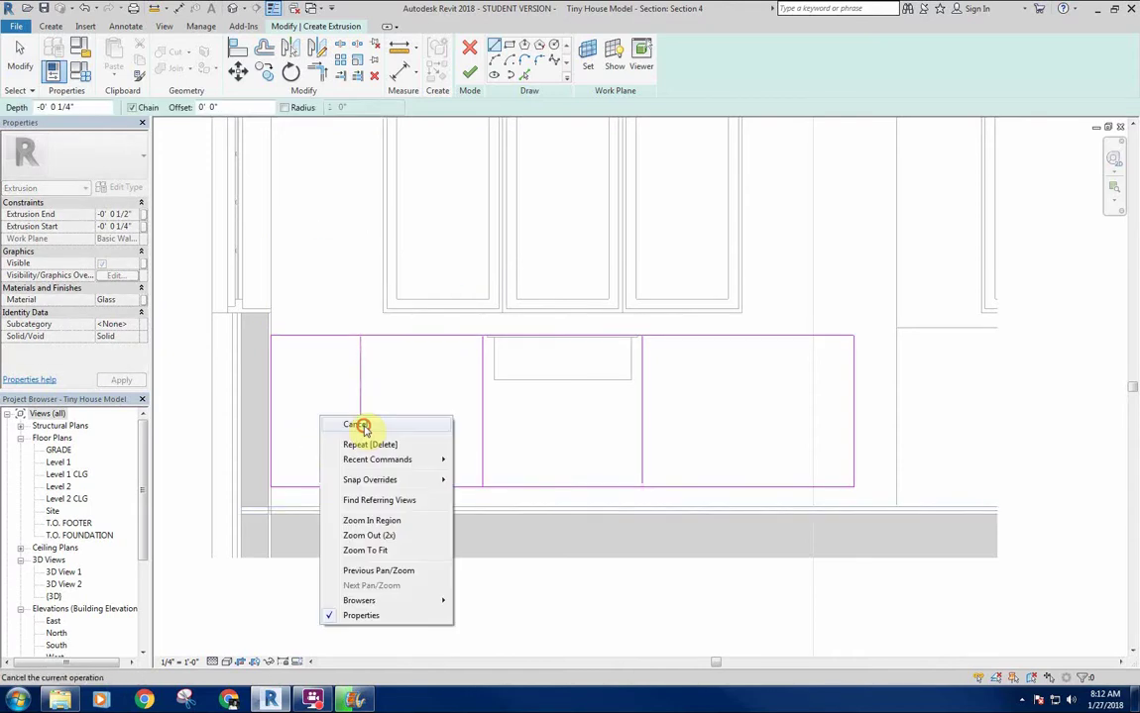
pyautogui.click(342, 427)
# Set the distance between the new vertical line and the divider at the sink's left to 2'-0"
pyautogui.click(359, 424)
pyautogui.click(420, 308)
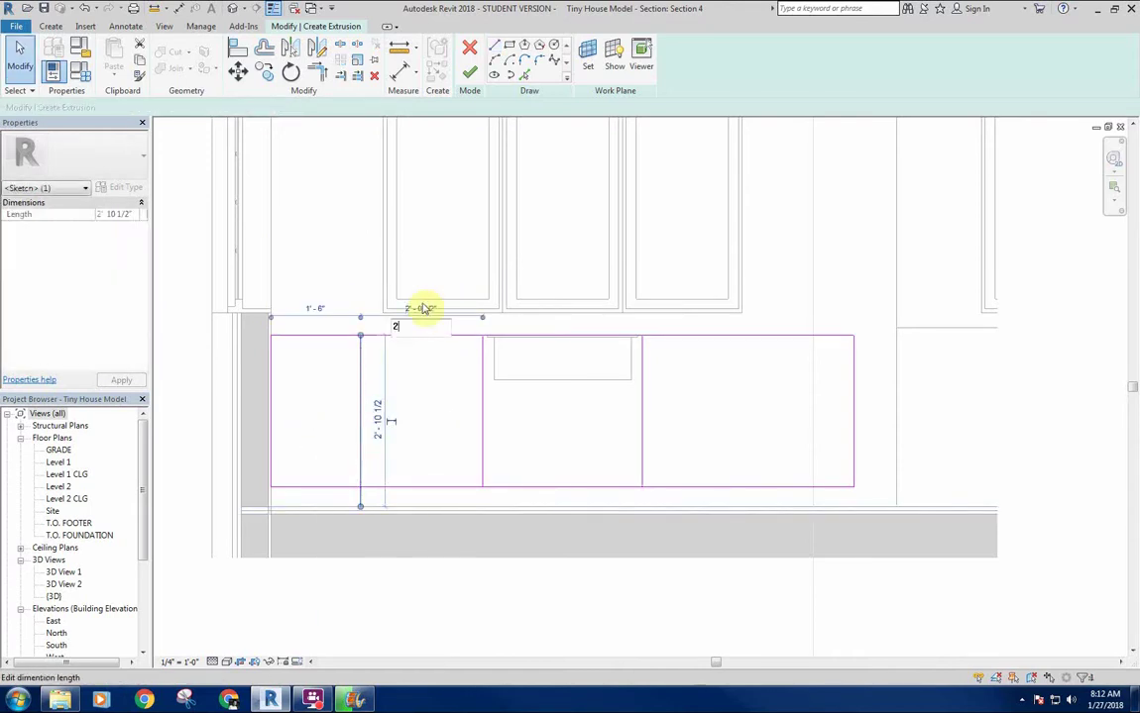
pyautogui.write('2')
pyautogui.press('Return')
pyautogui.click(471, 266)
# Mirror the left section's vertical line to the right section about a vertical axis through the midpoint of the outline's bottom edge
pyautogui.moveTo(433, 382); pyautogui.dragTo(320, 421)
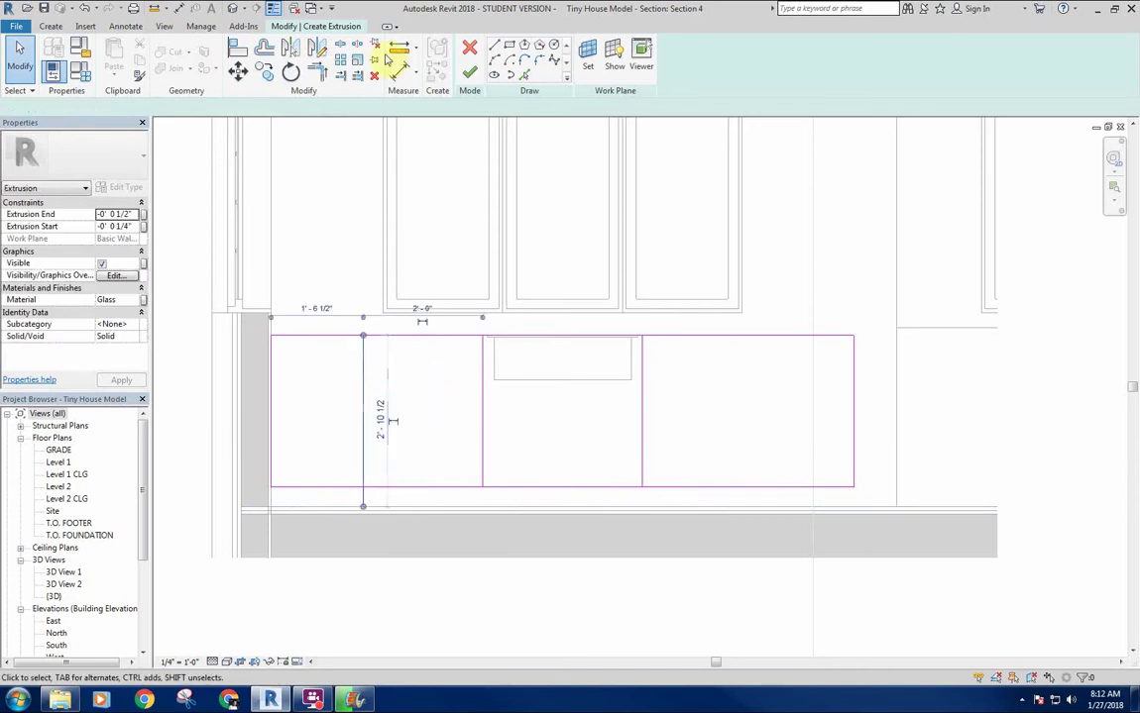
pyautogui.click(317, 46)
pyautogui.click(559, 483)
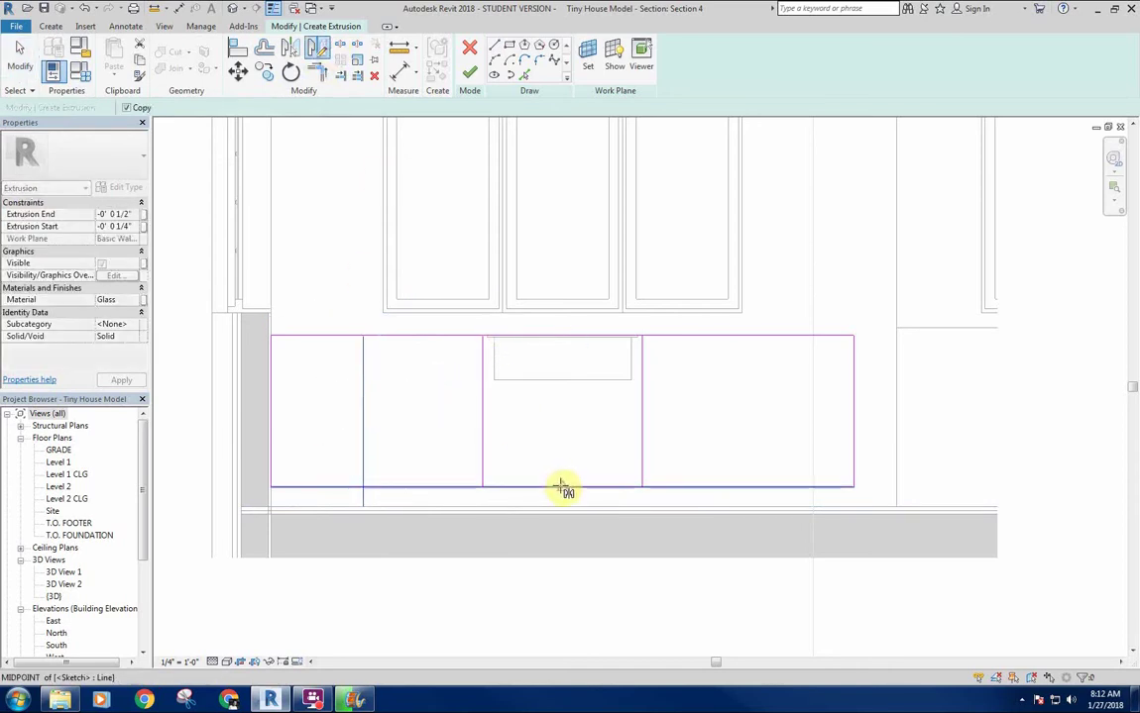
pyautogui.click(542, 434)
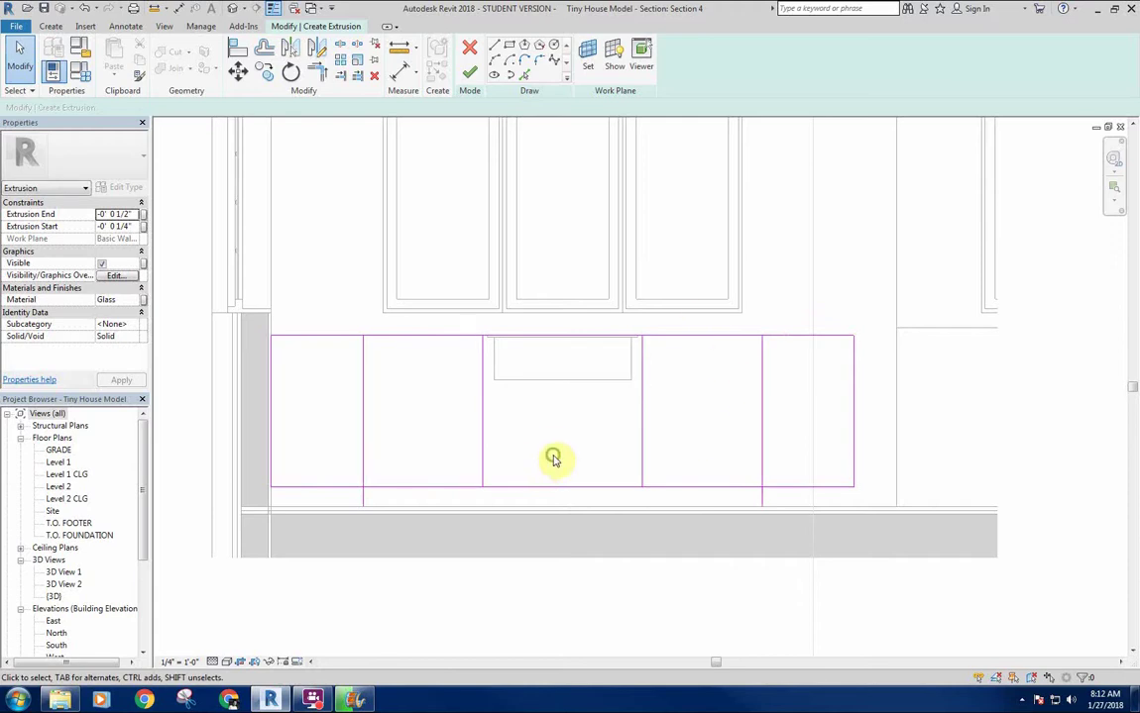
pyautogui.moveTo(554, 458)
pyautogui.mouseDown(button='middle')
pyautogui.moveTo(539, 456)
pyautogui.moveTo(564, 422)
pyautogui.moveTo(547, 422)
pyautogui.moveTo(540, 389)
pyautogui.mouseUp(button='middle')
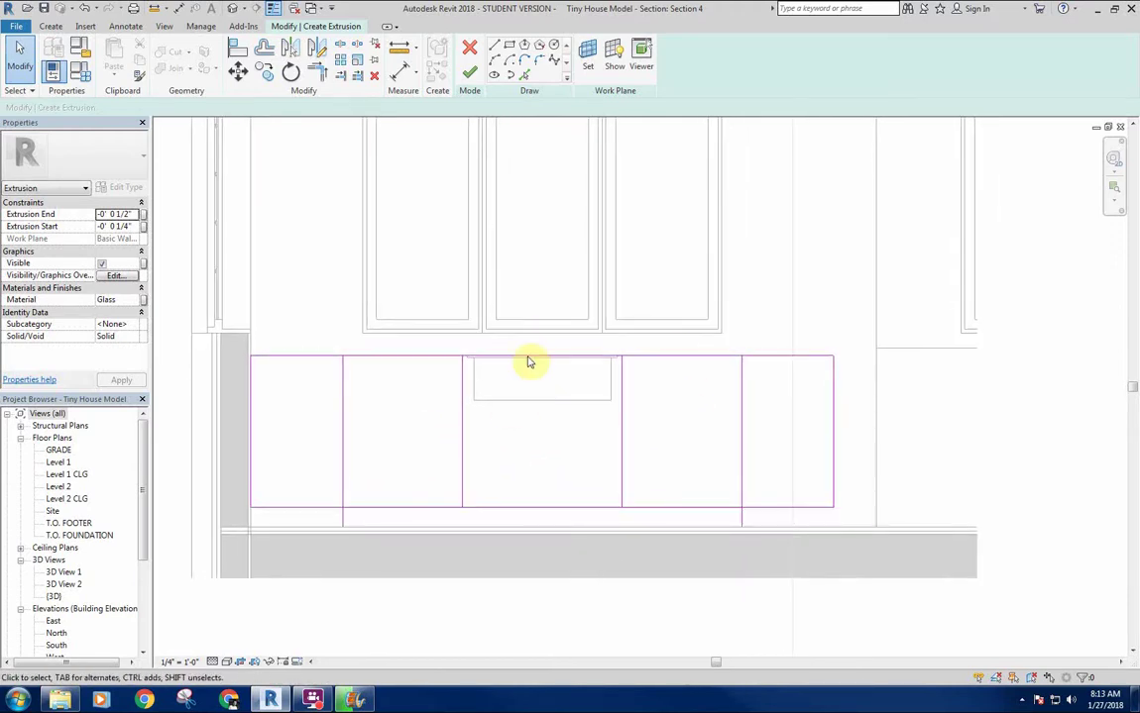
pyautogui.moveTo(585, 471); pyautogui.dragTo(580, 452, button='middle')
pyautogui.moveTo(519, 424)
pyautogui.mouseDown(button='middle')
pyautogui.moveTo(524, 432)
pyautogui.moveTo(511, 424)
pyautogui.mouseUp(button='middle')
pyautogui.moveTo(864, 366); pyautogui.dragTo(805, 410)
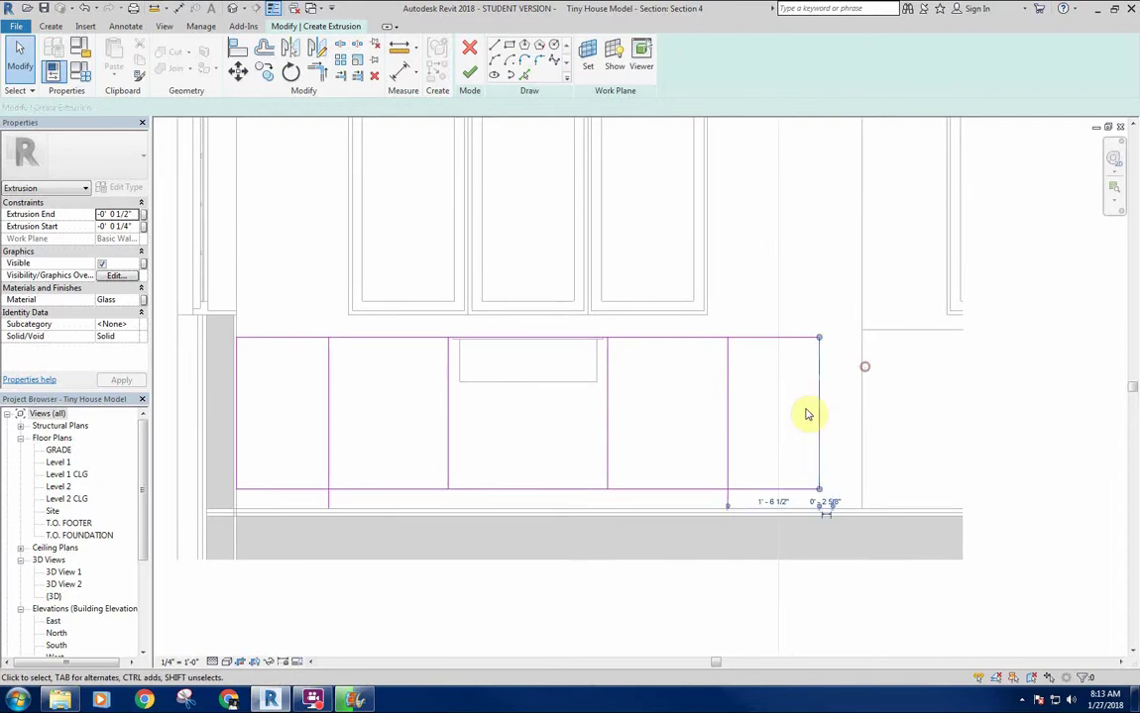
pyautogui.moveTo(772, 438)
pyautogui.mouseDown(button='middle')
pyautogui.moveTo(781, 447)
pyautogui.moveTo(780, 424)
pyautogui.mouseUp(button='middle')
pyautogui.click(773, 414)
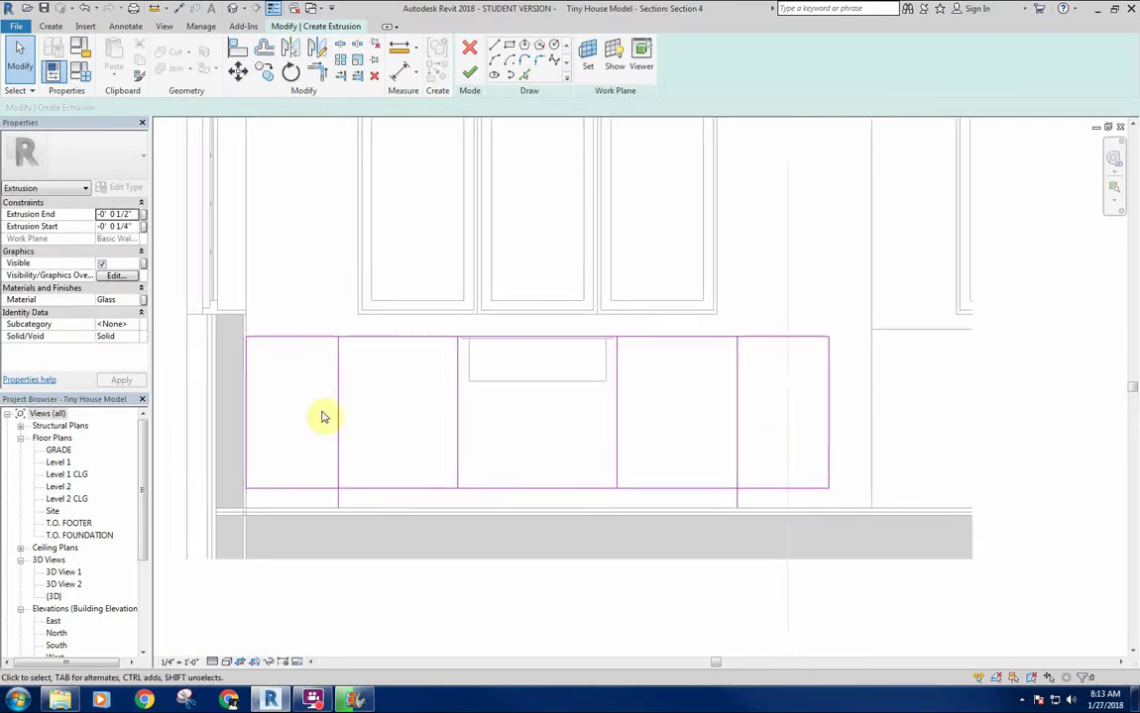
pyautogui.moveTo(405, 423); pyautogui.dragTo(403, 421, button='middle')
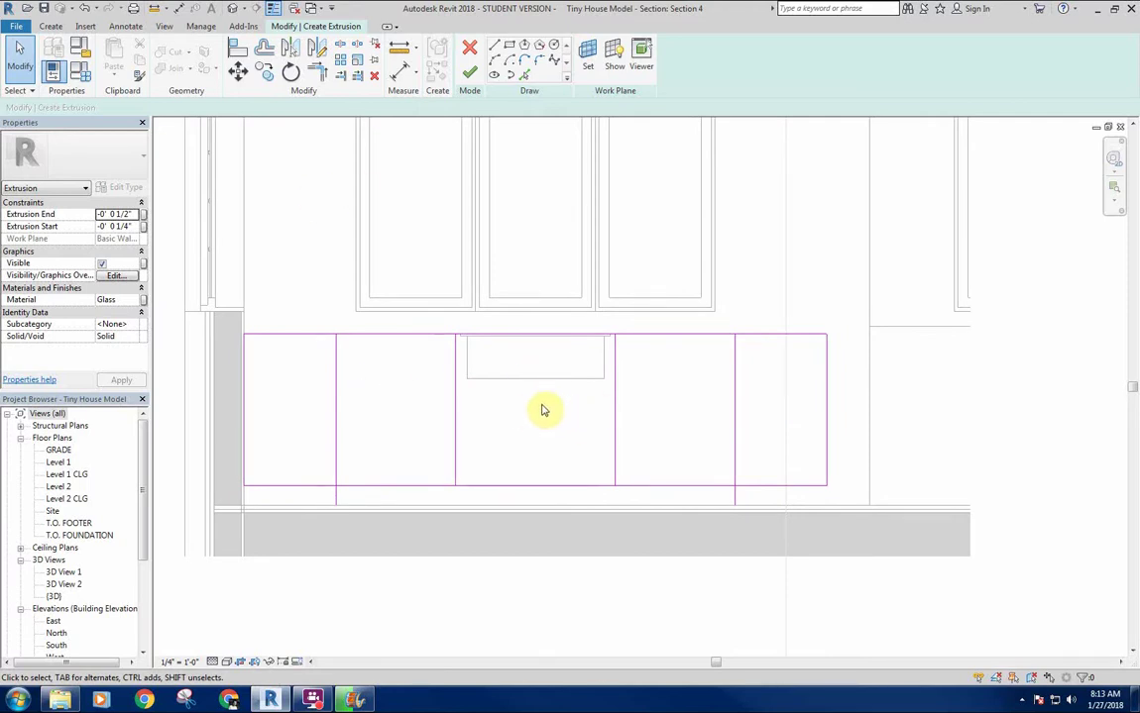
pyautogui.moveTo(539, 380); pyautogui.dragTo(527, 395, button='middle')
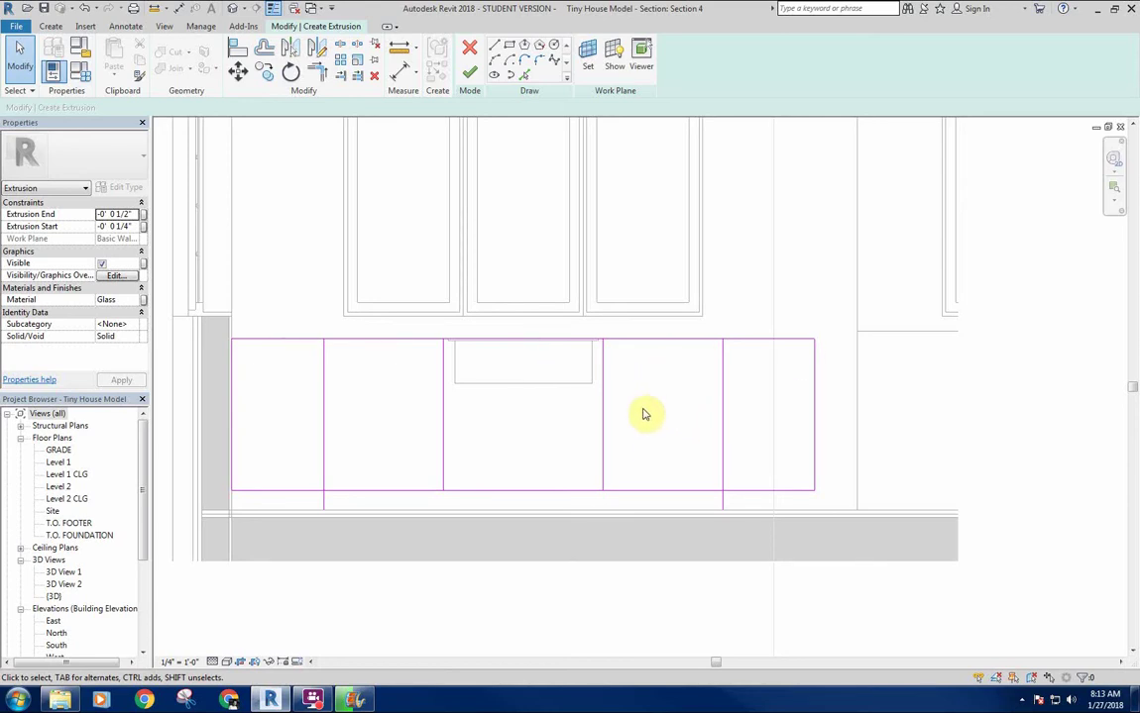
pyautogui.moveTo(577, 415); pyautogui.dragTo(586, 406, button='middle')
pyautogui.moveTo(379, 385); pyautogui.dragTo(388, 395, button='middle')
pyautogui.middleClick(409, 401)
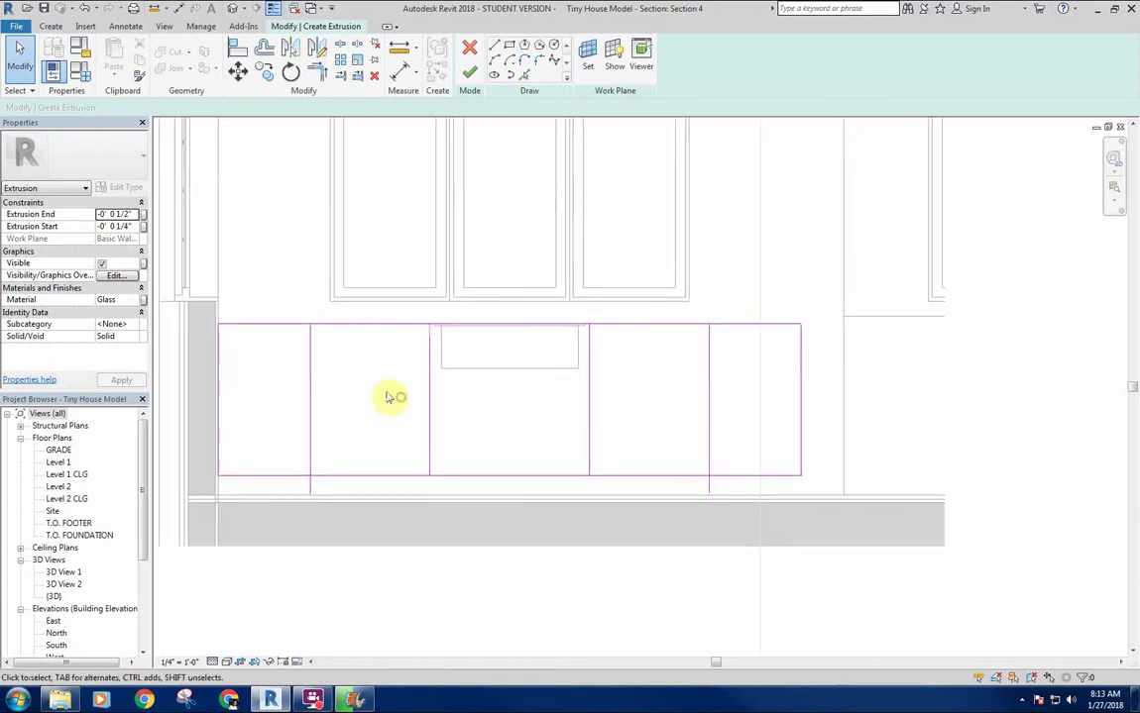
pyautogui.moveTo(523, 405)
pyautogui.mouseDown(button='middle')
pyautogui.moveTo(506, 398)
pyautogui.moveTo(643, 409)
pyautogui.mouseUp(button='middle')
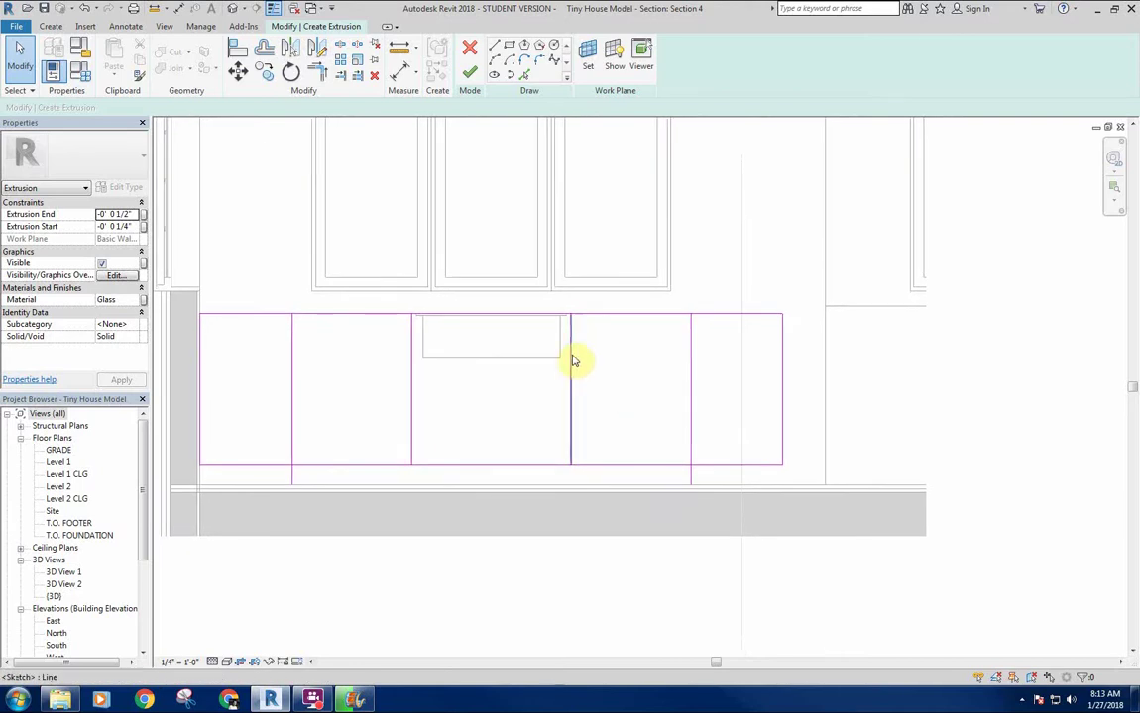
pyautogui.moveTo(596, 371); pyautogui.dragTo(588, 391, button='middle')
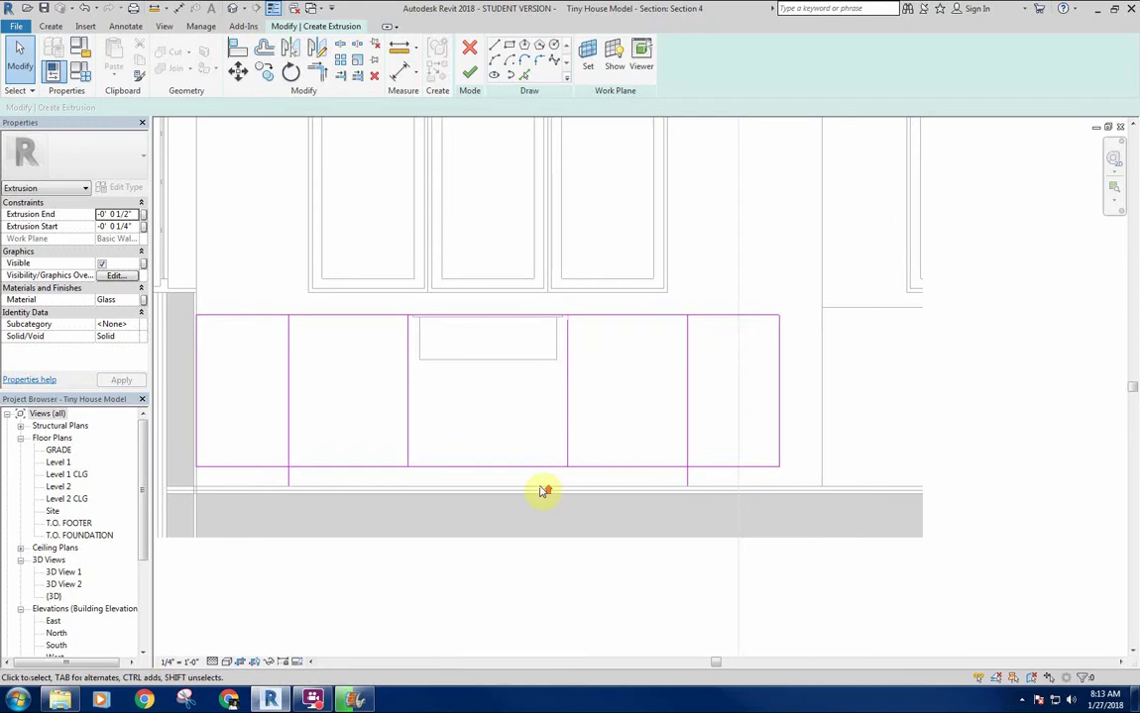
# Copy the divider at the sink's right side 3/4" further right to form a double line
pyautogui.scroll(2, 542, 486)
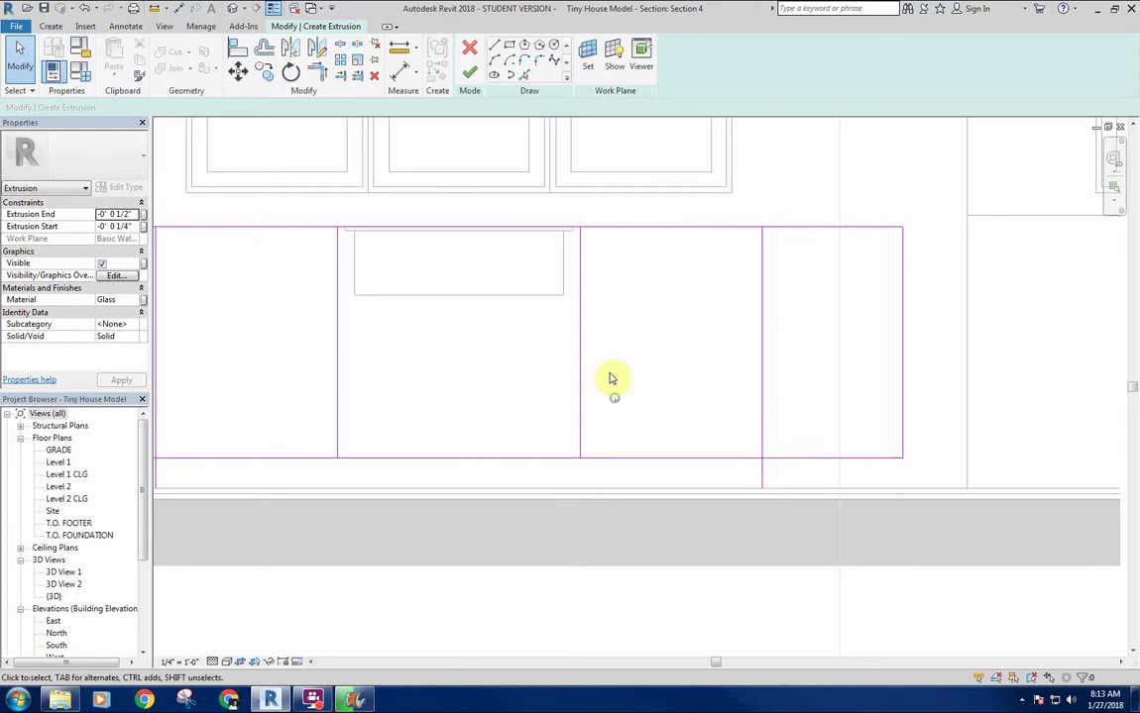
pyautogui.click(569, 323)
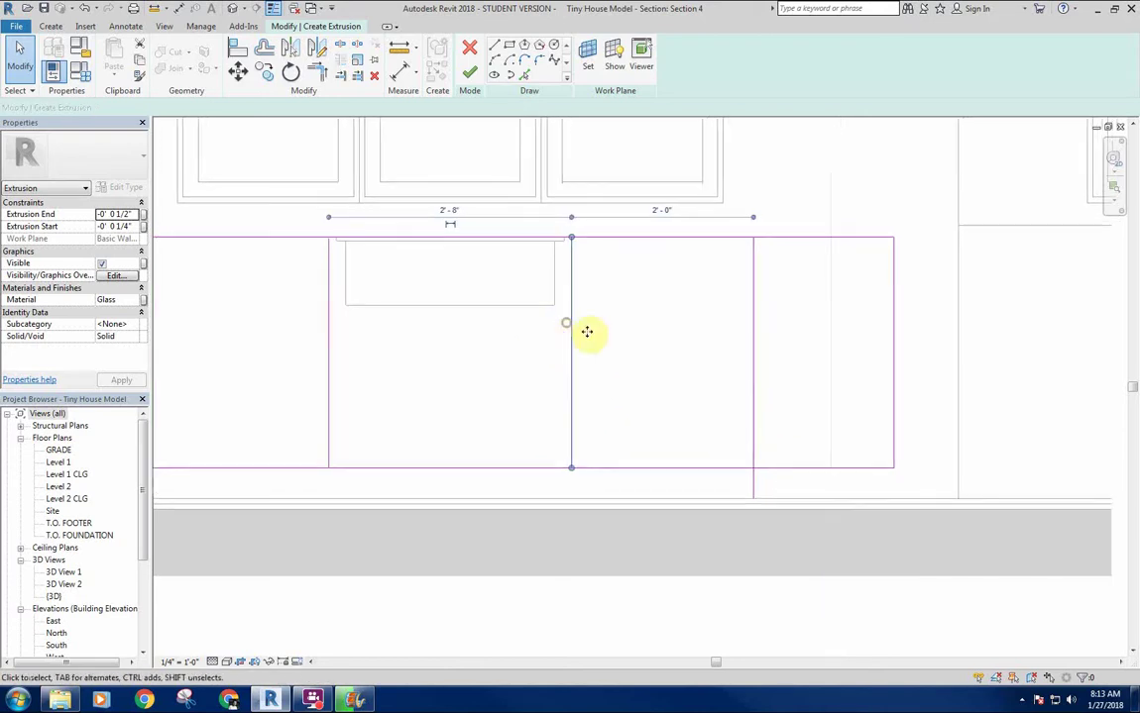
pyautogui.scroll(2, 598, 336)
pyautogui.press('c')
pyautogui.press('o')
pyautogui.click(570, 295)
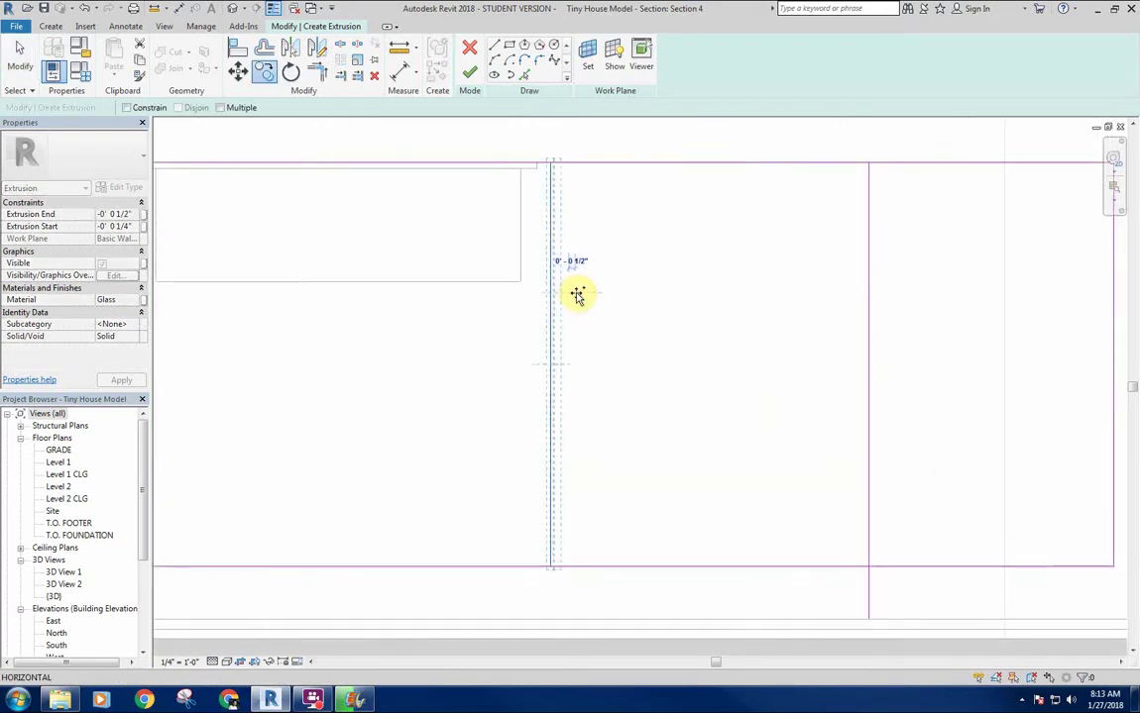
pyautogui.click(581, 293)
# Move the vertical line in the right section 3/4" to the right, using the double line's spacing as the distance
pyautogui.moveTo(755, 364); pyautogui.dragTo(688, 364, button='middle')
pyautogui.moveTo(880, 313); pyautogui.dragTo(700, 351)
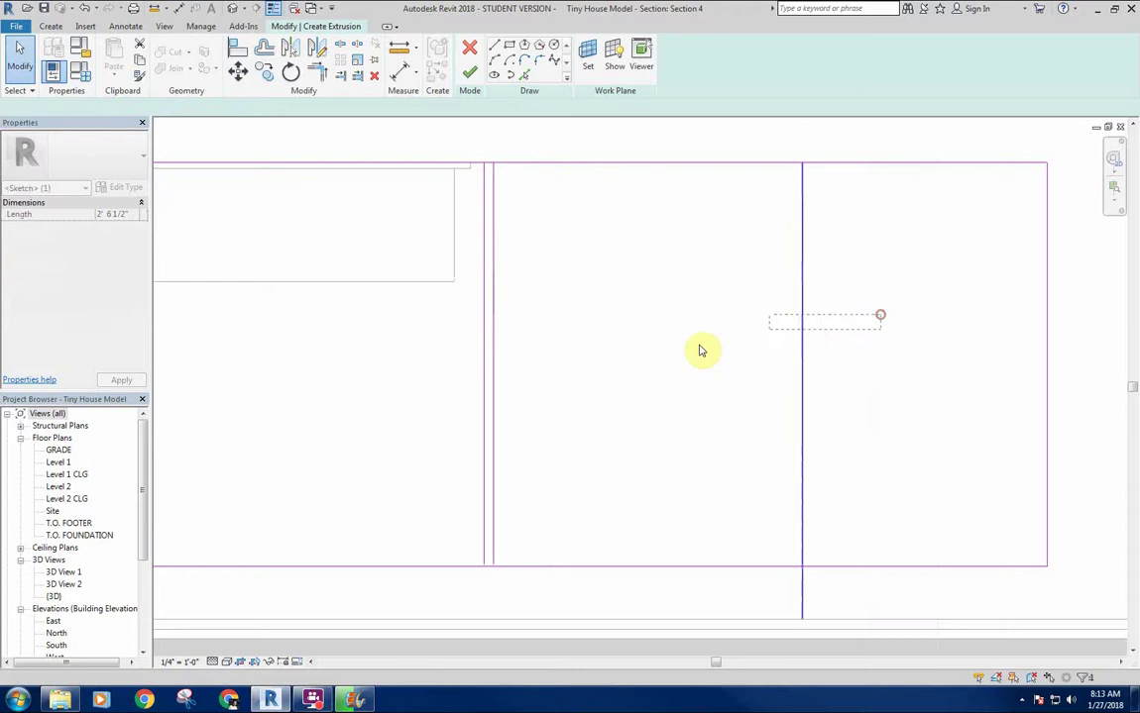
pyautogui.press('m')
pyautogui.press('v')
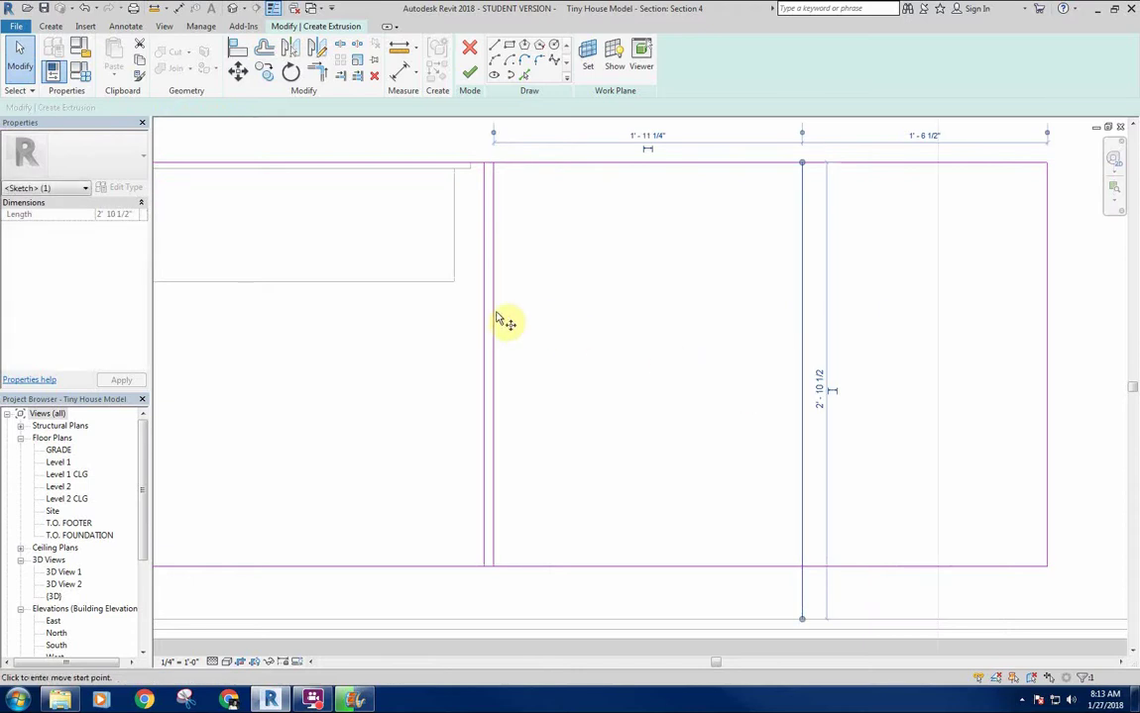
pyautogui.click(484, 300)
pyautogui.click(492, 300)
# Copy the moved right-section line 3/4" further right to form a second double line
pyautogui.moveTo(693, 304); pyautogui.dragTo(739, 337, button='middle')
pyautogui.press('m')
pyautogui.press('v')
pyautogui.click(685, 331)
pyautogui.click(694, 330)
pyautogui.click(678, 320)
pyautogui.scroll(-3, 678, 320)
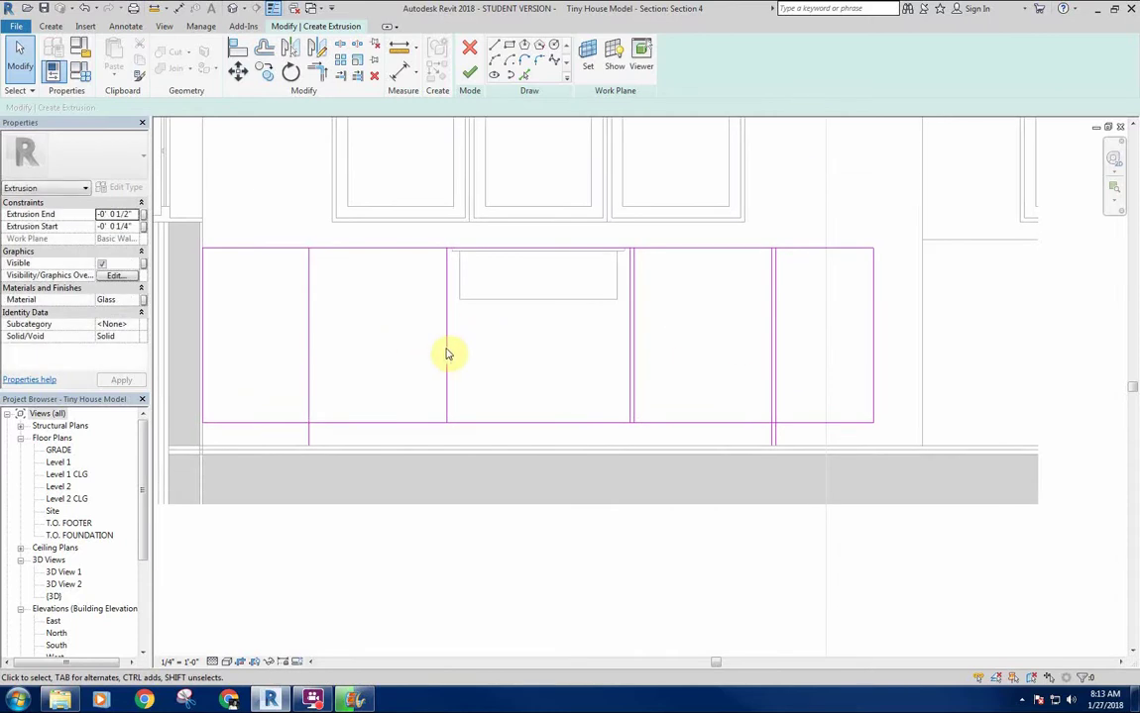
# Delete the left section's single vertical line and mirror both right-hand double lines about the vertical axis through the bottom edge's midpoint
pyautogui.click(311, 356)
pyautogui.press('Delete')
pyautogui.moveTo(799, 327)
pyautogui.mouseDown()
pyautogui.moveTo(697, 370)
pyautogui.moveTo(631, 374)
pyautogui.mouseUp()
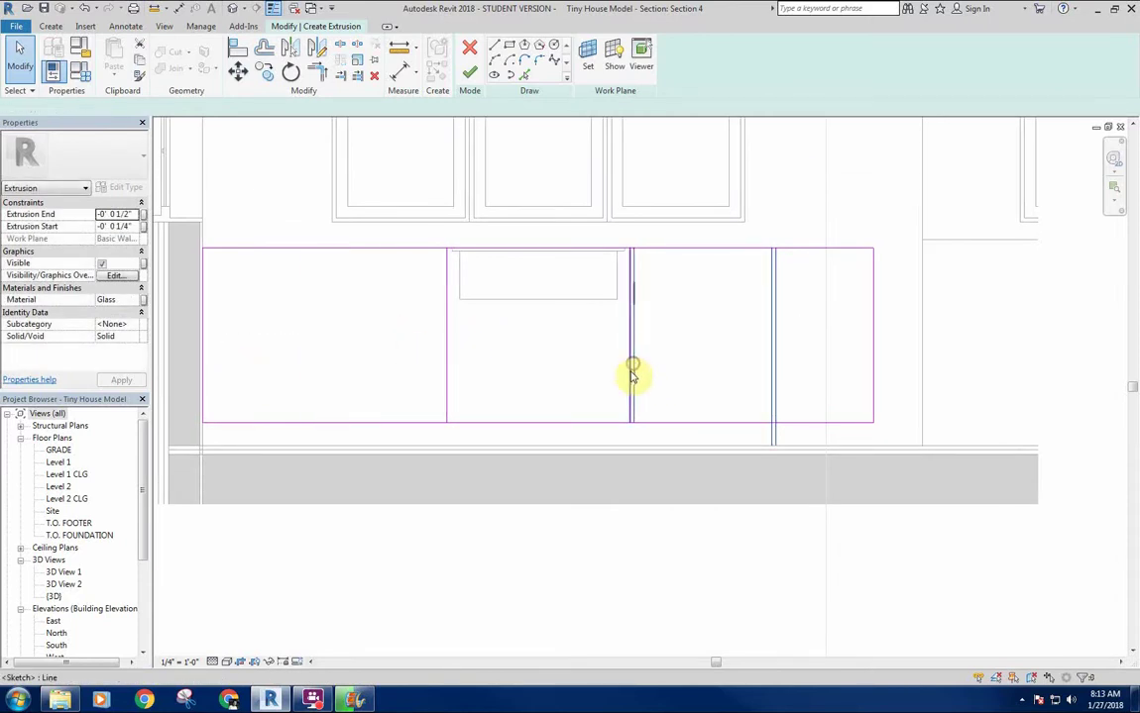
pyautogui.click(316, 48)
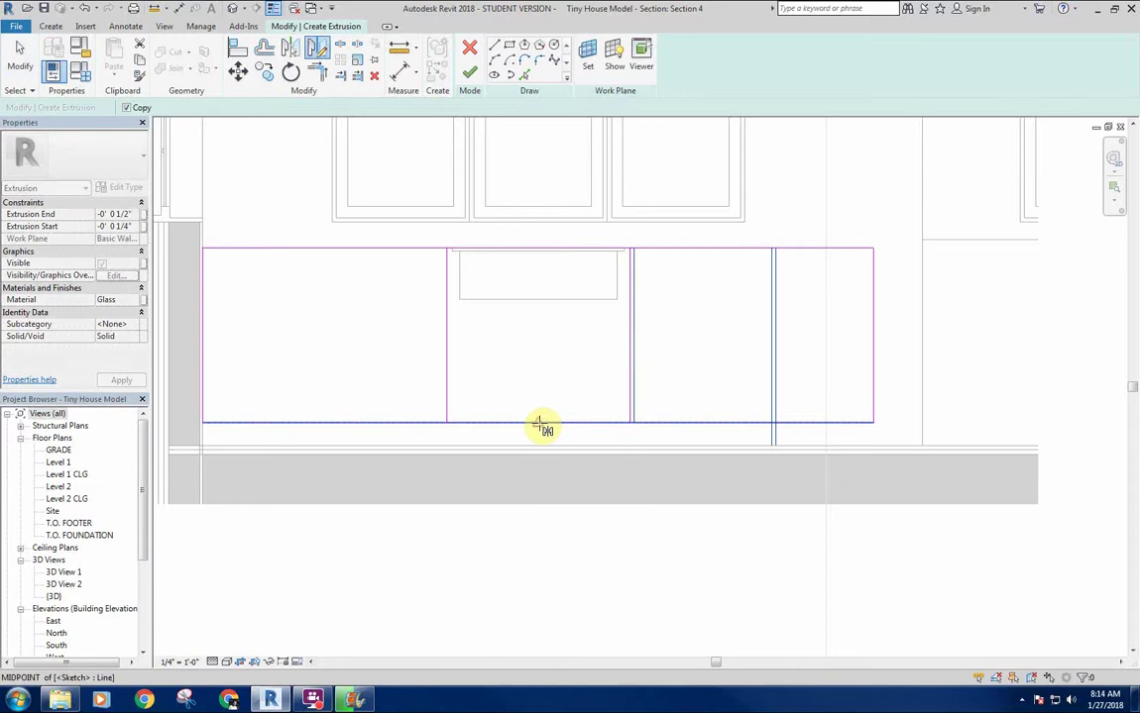
pyautogui.click(541, 423)
pyautogui.click(543, 349)
pyautogui.moveTo(521, 335); pyautogui.dragTo(516, 338, button='middle')
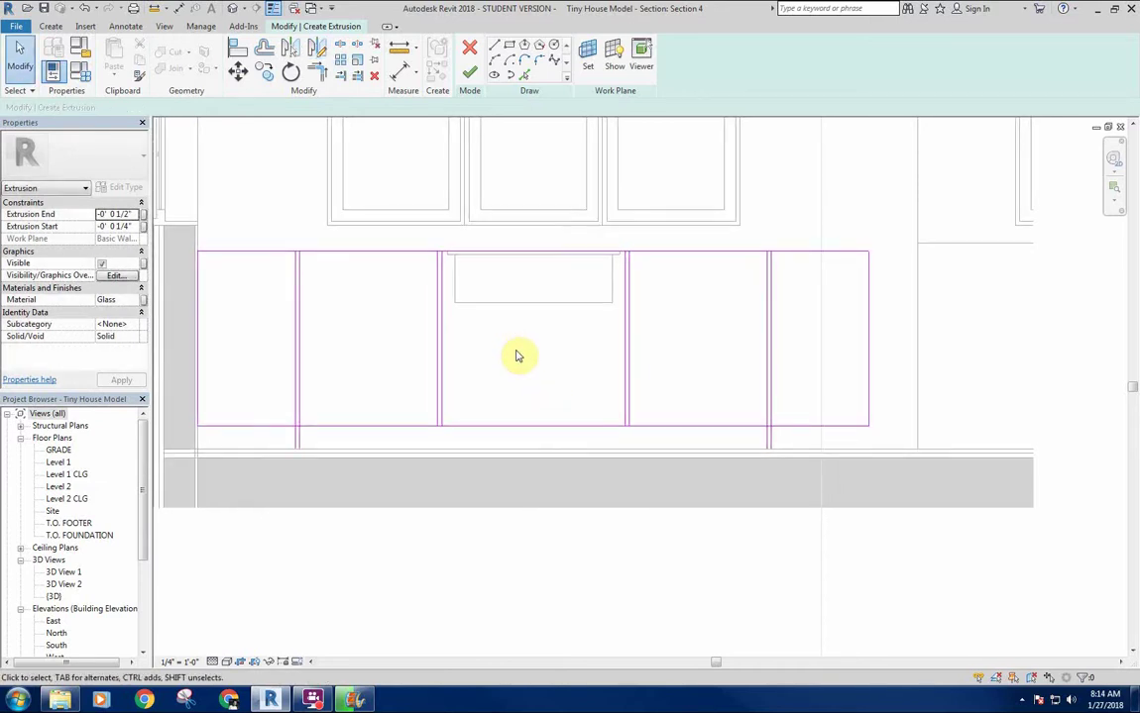
pyautogui.click(297, 288)
pyautogui.click(356, 298)
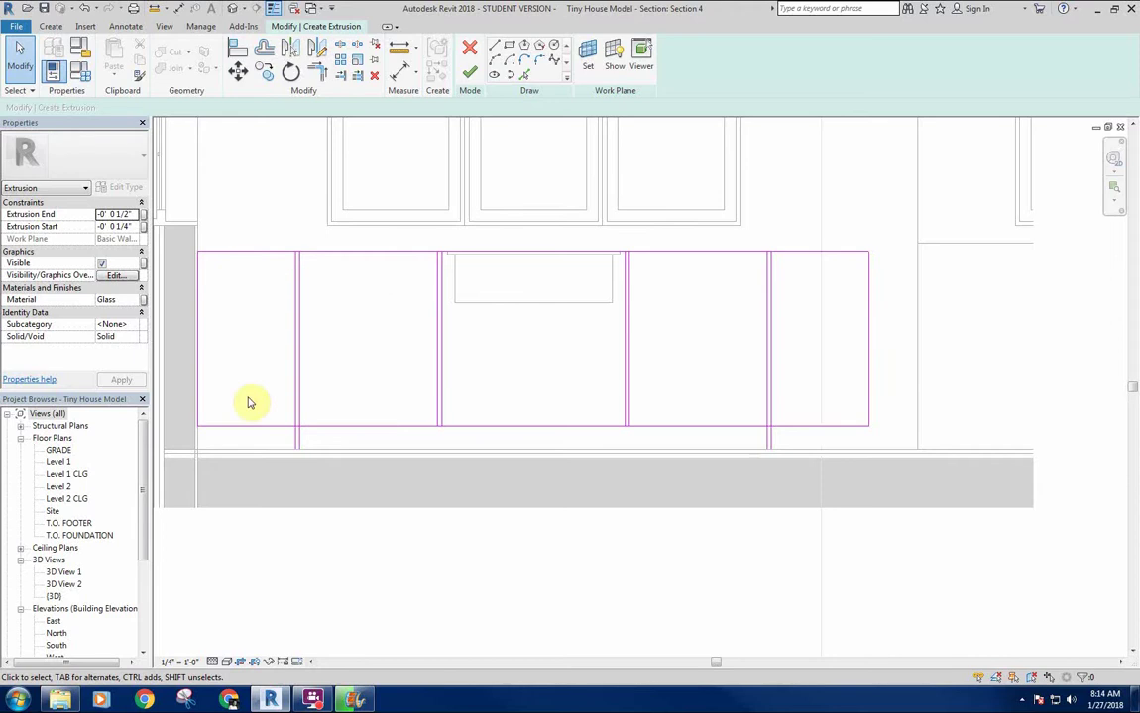
pyautogui.moveTo(672, 327); pyautogui.dragTo(674, 296, button='middle')
pyautogui.moveTo(506, 327); pyautogui.dragTo(508, 328, button='middle')
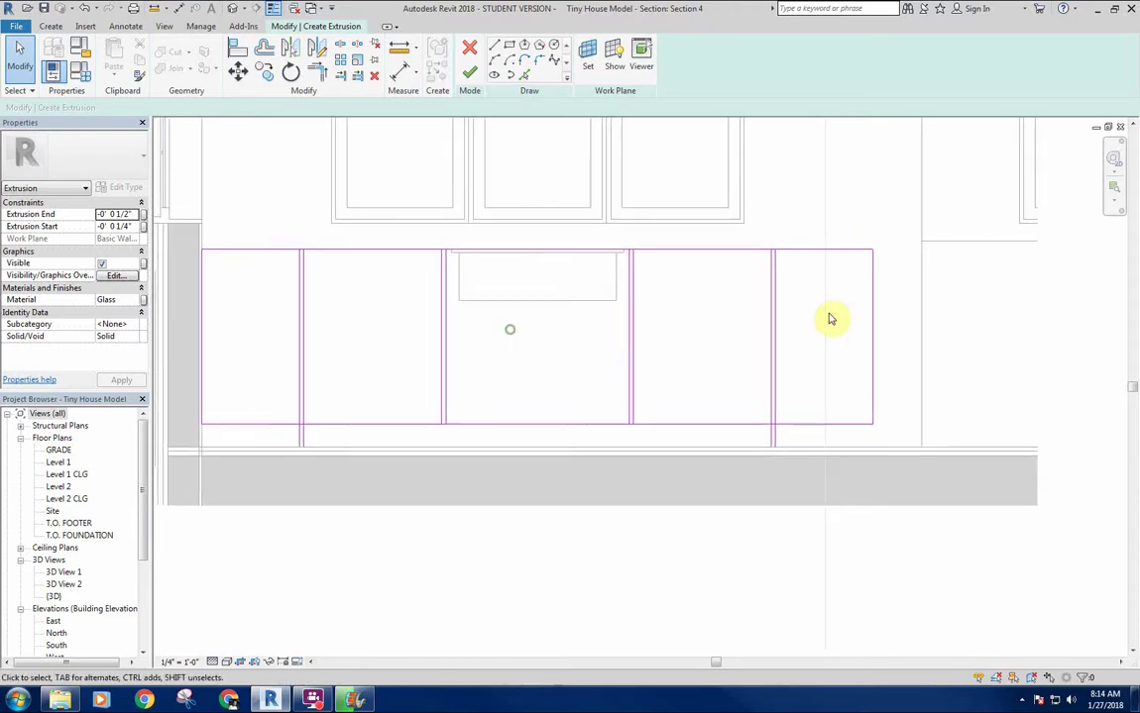
pyautogui.moveTo(750, 335); pyautogui.dragTo(741, 338, button='middle')
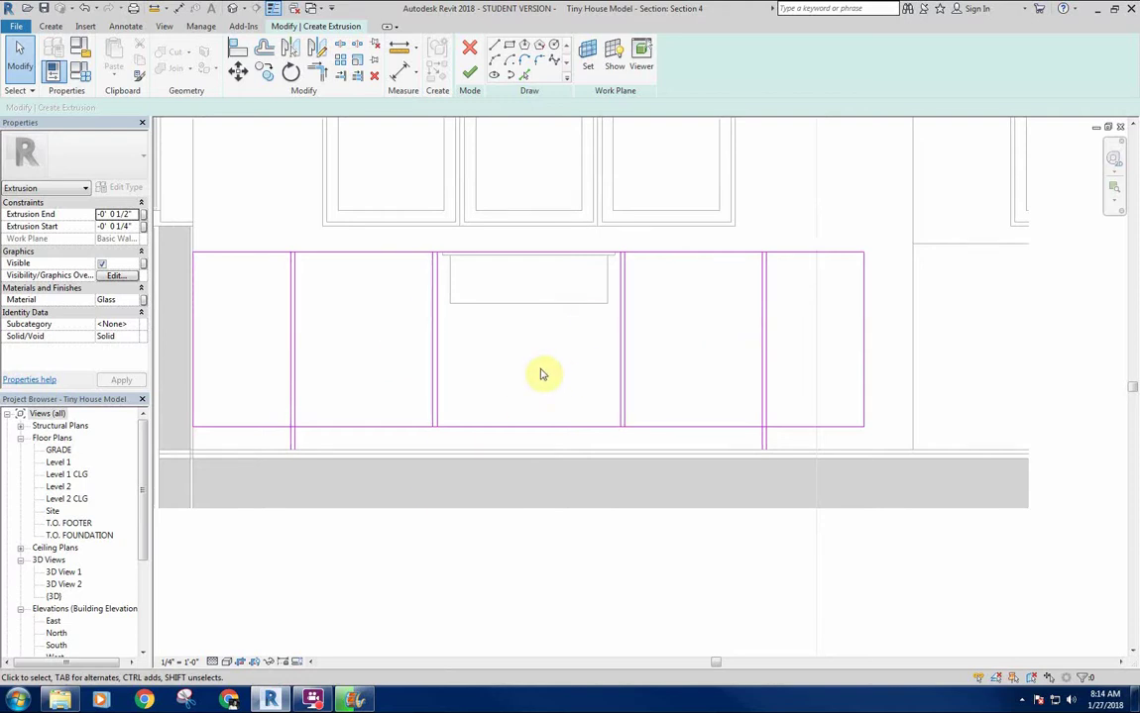
pyautogui.moveTo(537, 359); pyautogui.dragTo(532, 377, button='middle')
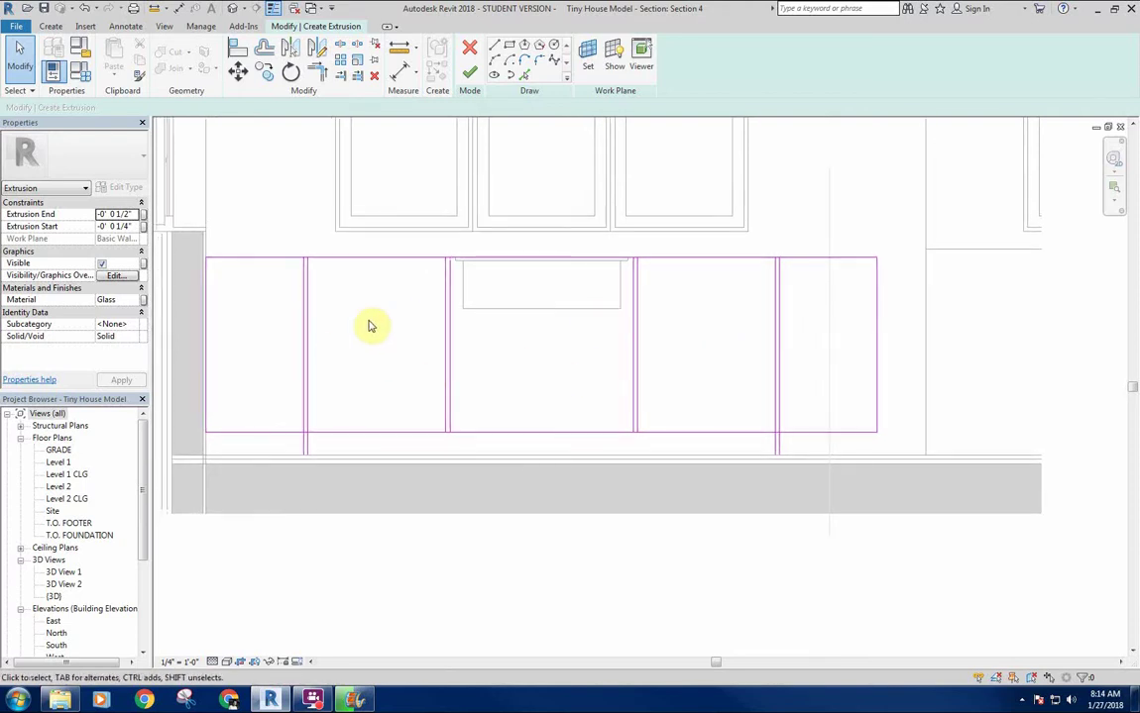
pyautogui.moveTo(535, 330); pyautogui.dragTo(515, 332, button='middle')
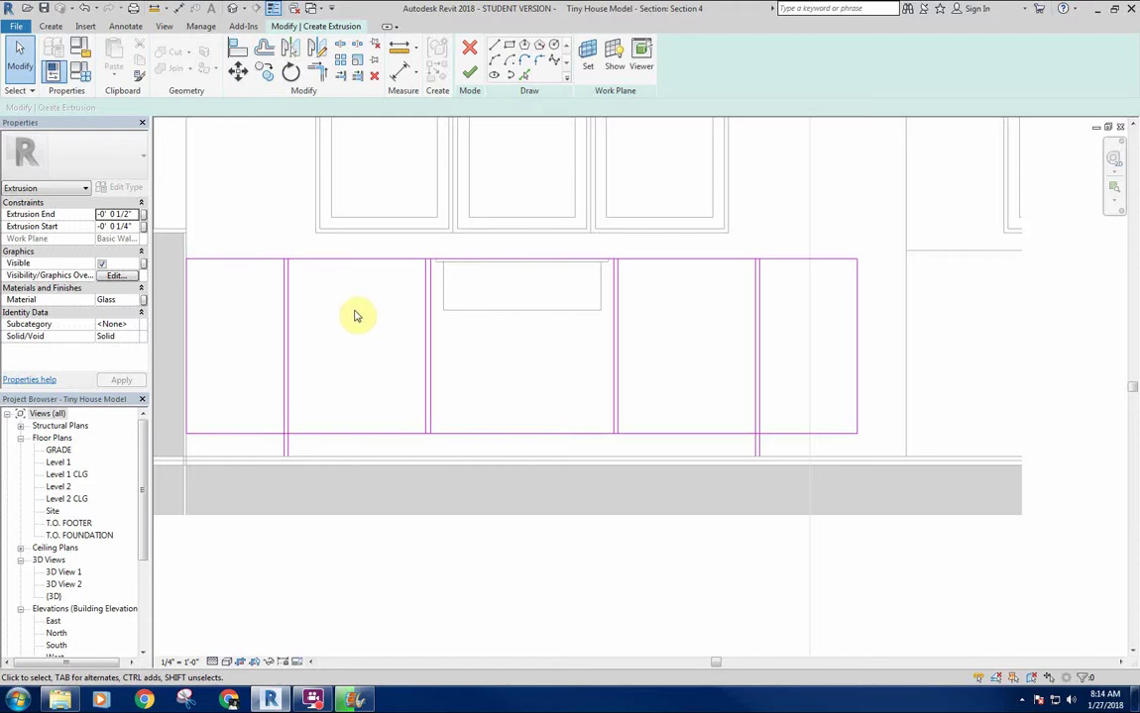
pyautogui.moveTo(350, 359); pyautogui.dragTo(360, 360, button='middle')
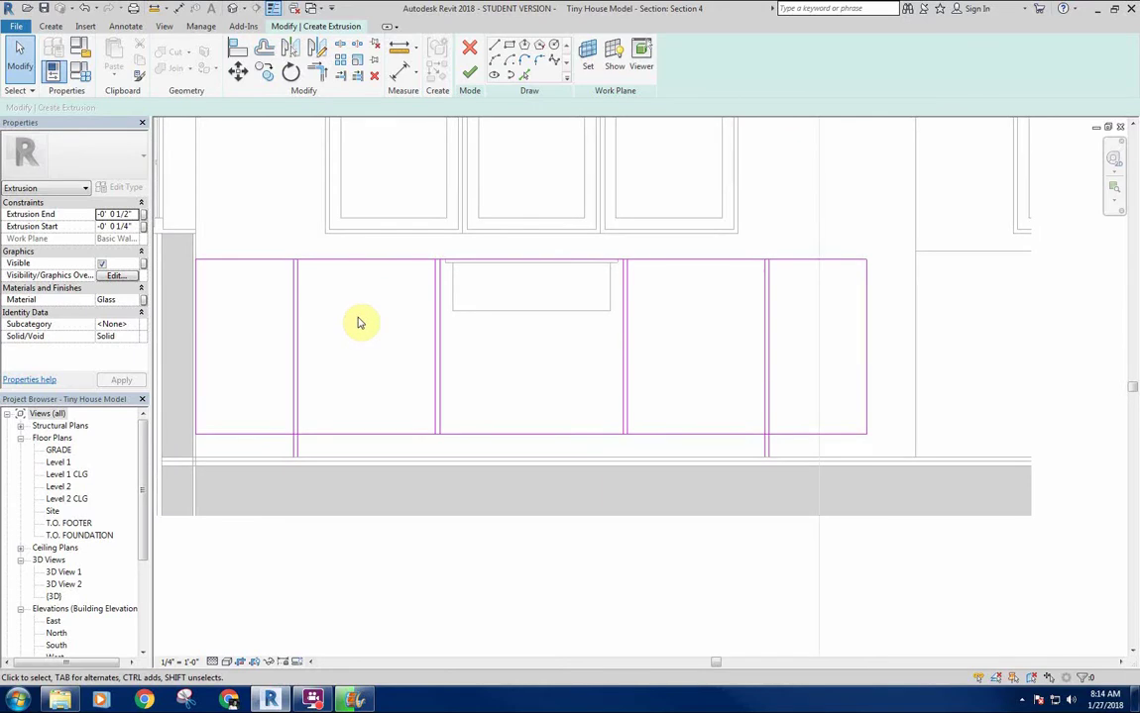
pyautogui.click(516, 357)
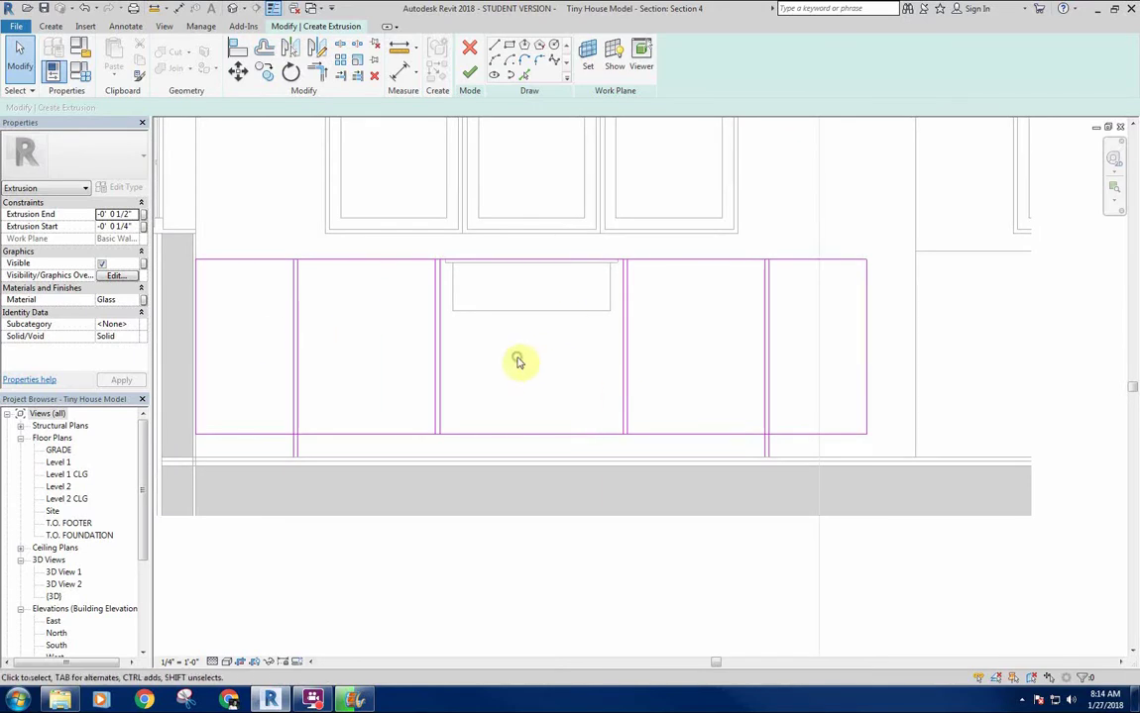
pyautogui.moveTo(498, 346); pyautogui.dragTo(467, 349, button='middle')
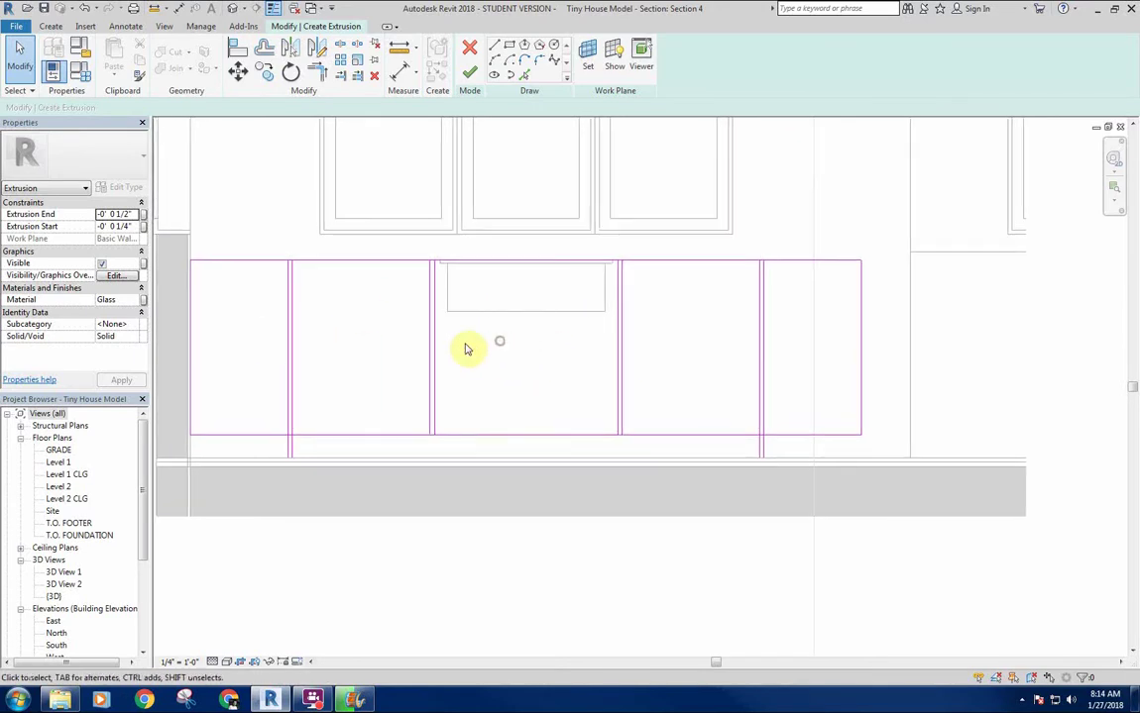
pyautogui.moveTo(397, 376); pyautogui.dragTo(392, 387, button='middle')
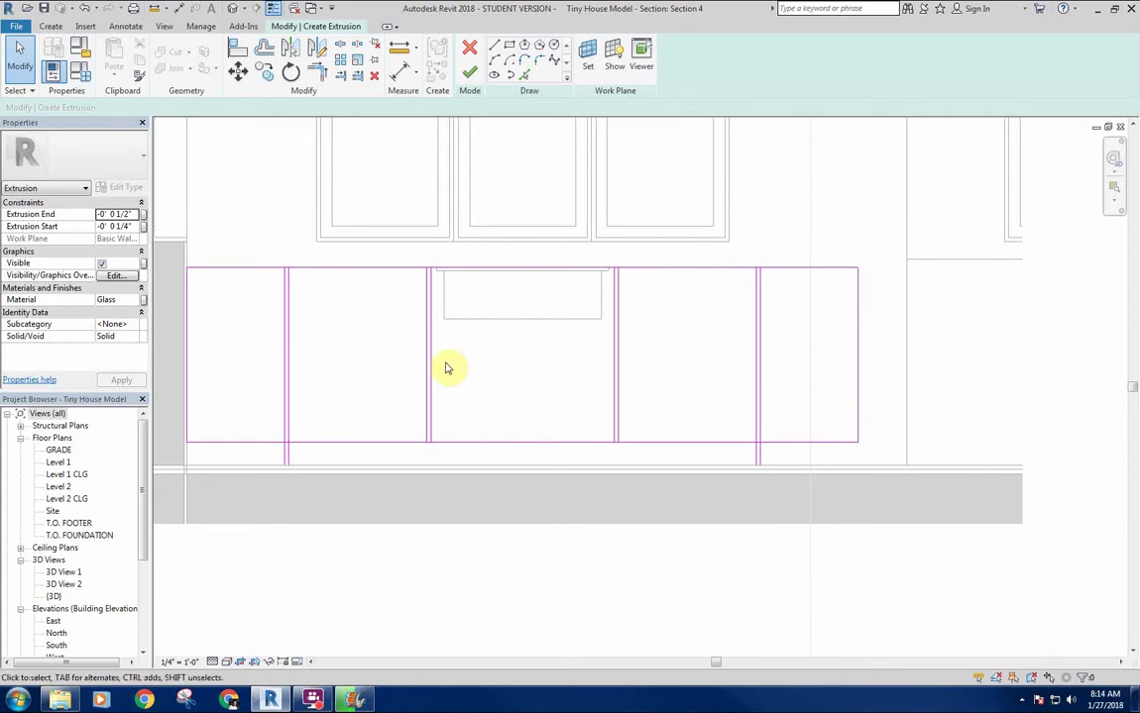
pyautogui.moveTo(384, 379); pyautogui.dragTo(375, 382, button='middle')
pyautogui.moveTo(341, 339); pyautogui.dragTo(414, 348, button='middle')
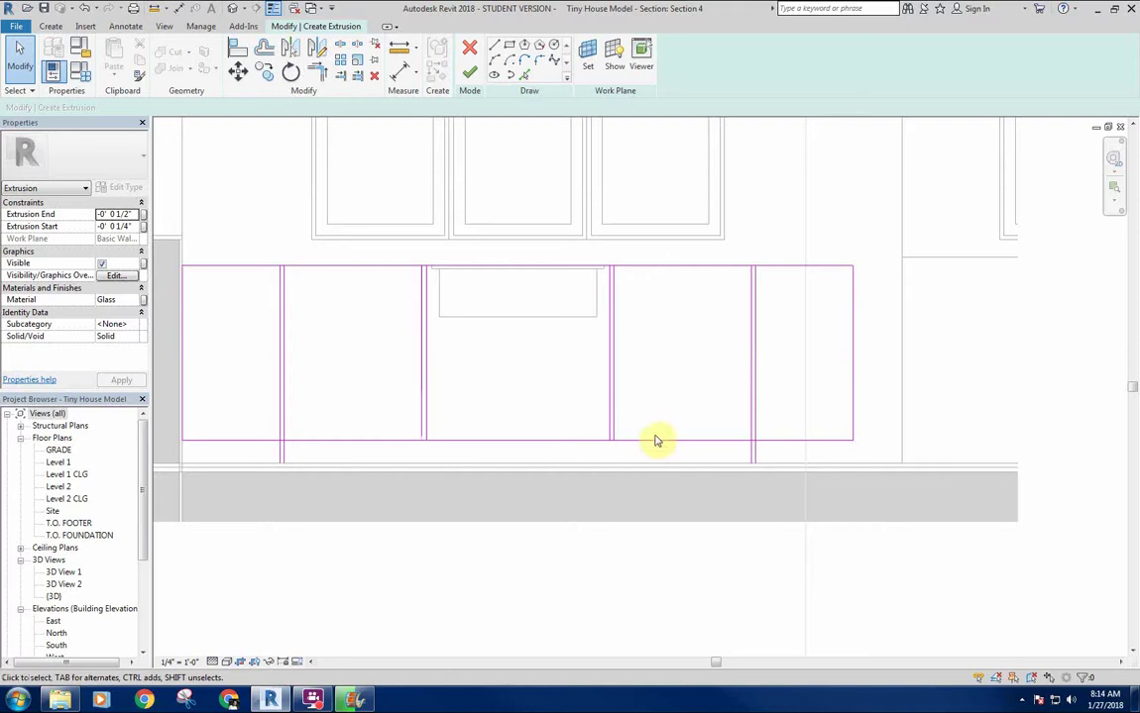
# Split the outline's top and bottom edges between the two right-hand double lines and trim the right end section into a closed rectangle
pyautogui.press('s')
pyautogui.press('l')
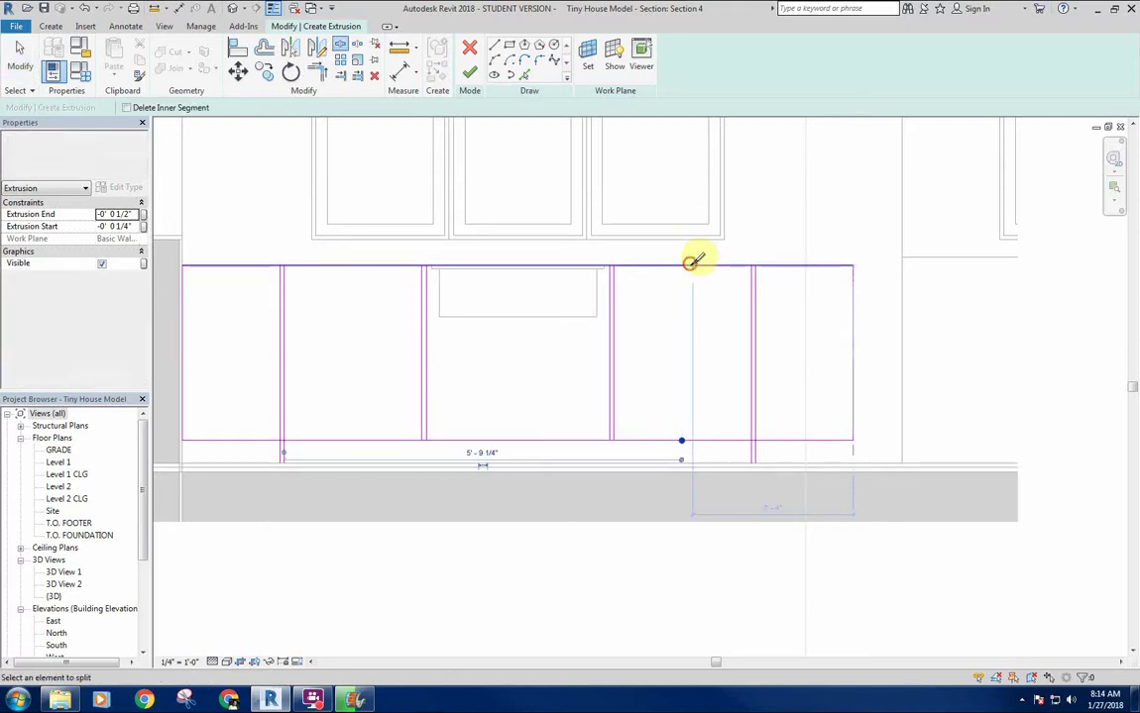
pyautogui.click(692, 264)
pyautogui.click(768, 265)
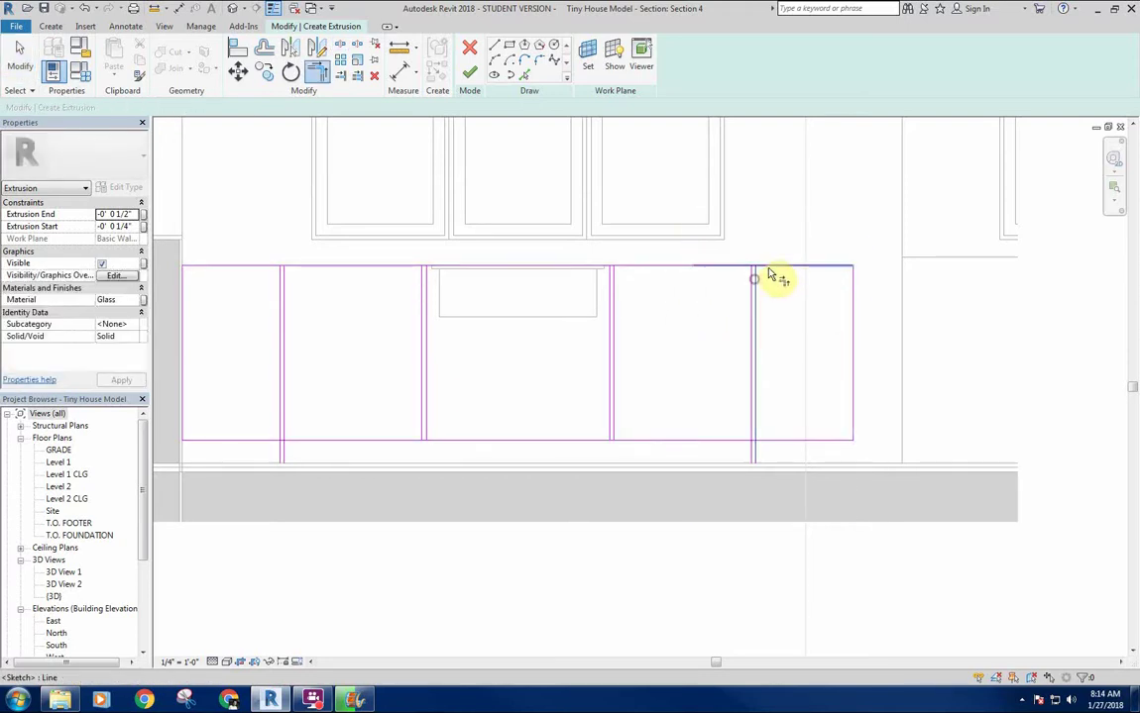
pyautogui.click(885, 670)
pyautogui.click(755, 429)
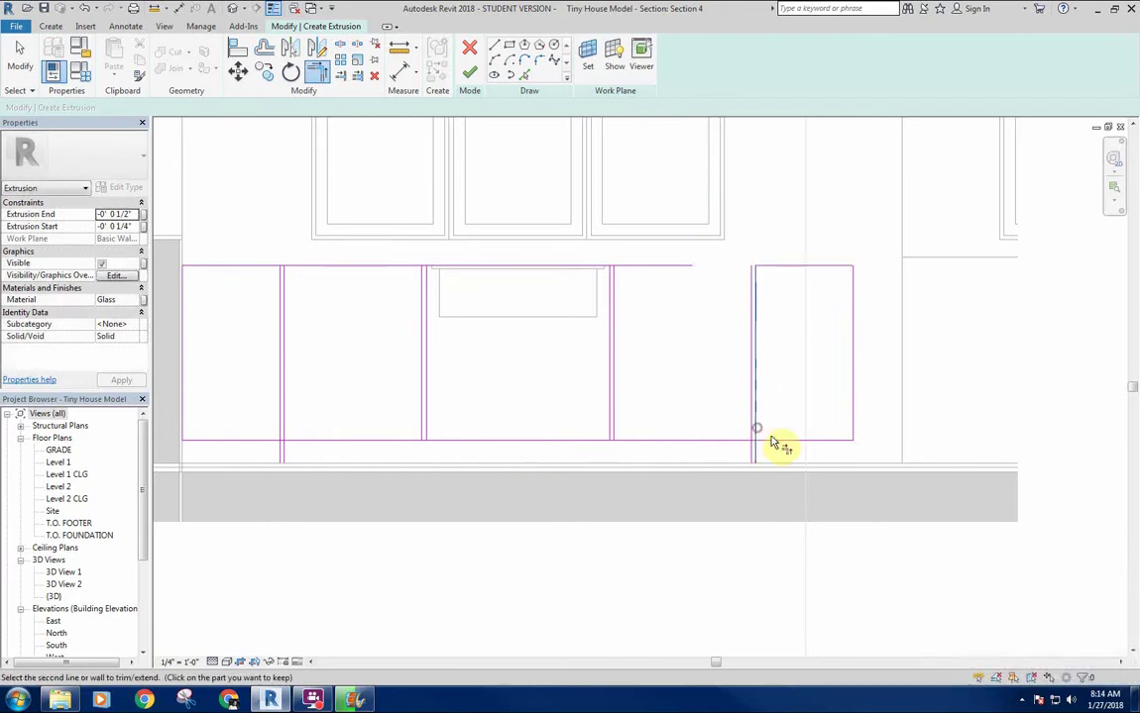
pyautogui.click(776, 440)
# Trim the remaining top and bottom edges to the sink section's inner right divider line, unjoining the conflicting elements
pyautogui.moveTo(642, 391); pyautogui.dragTo(701, 397, button='middle')
pyautogui.click(656, 449)
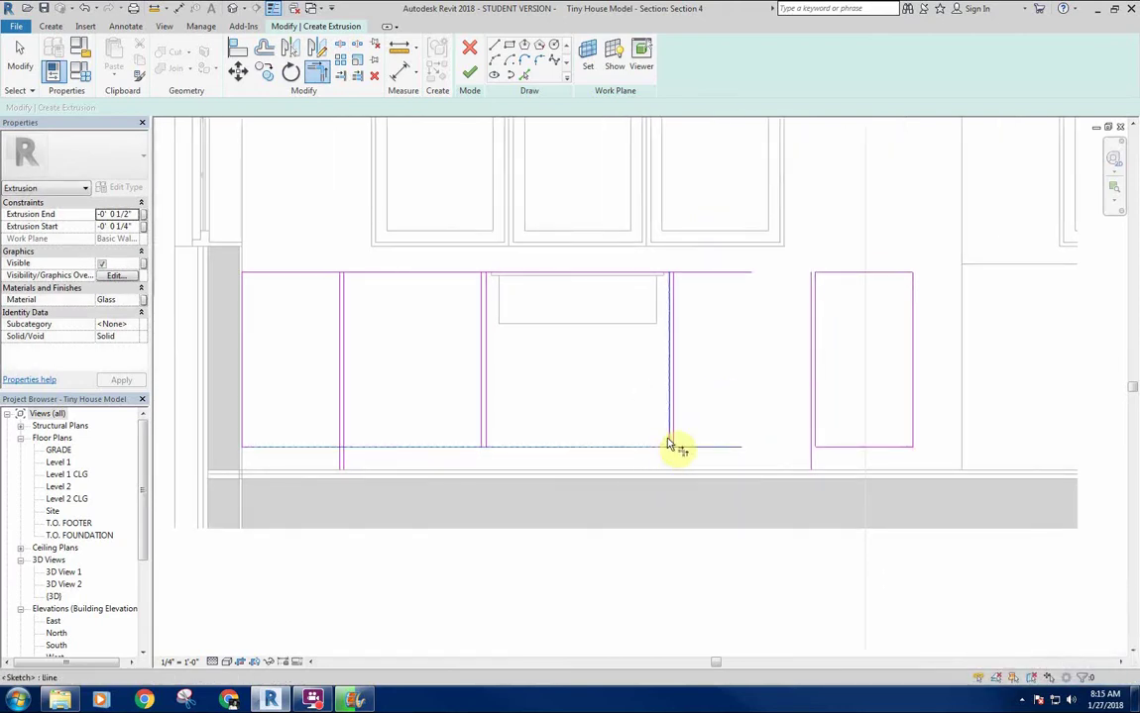
pyautogui.click(673, 441)
pyautogui.click(895, 669)
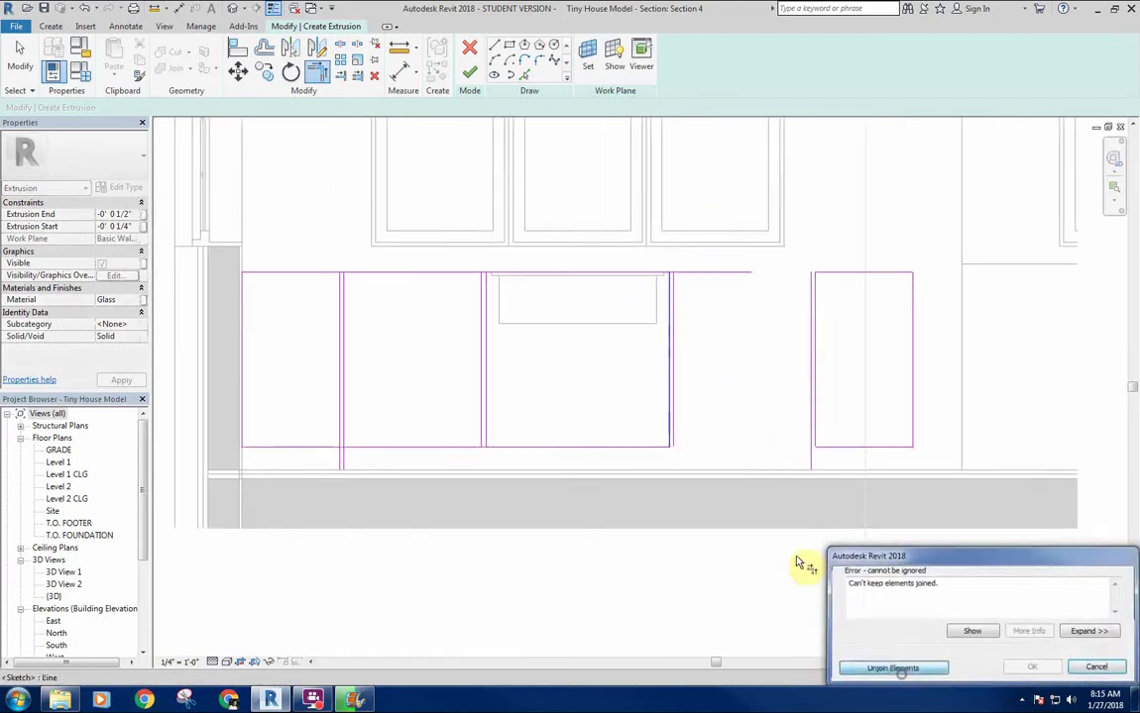
pyautogui.click(643, 272)
pyautogui.click(671, 299)
pyautogui.click(890, 669)
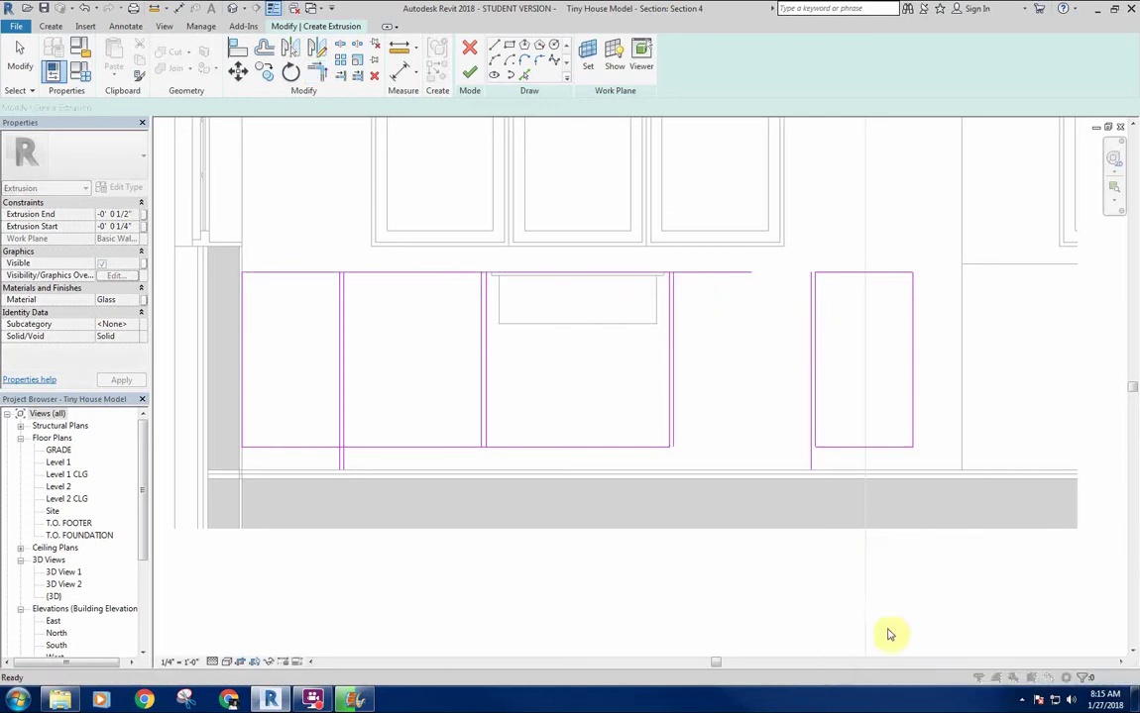
pyautogui.click(673, 297)
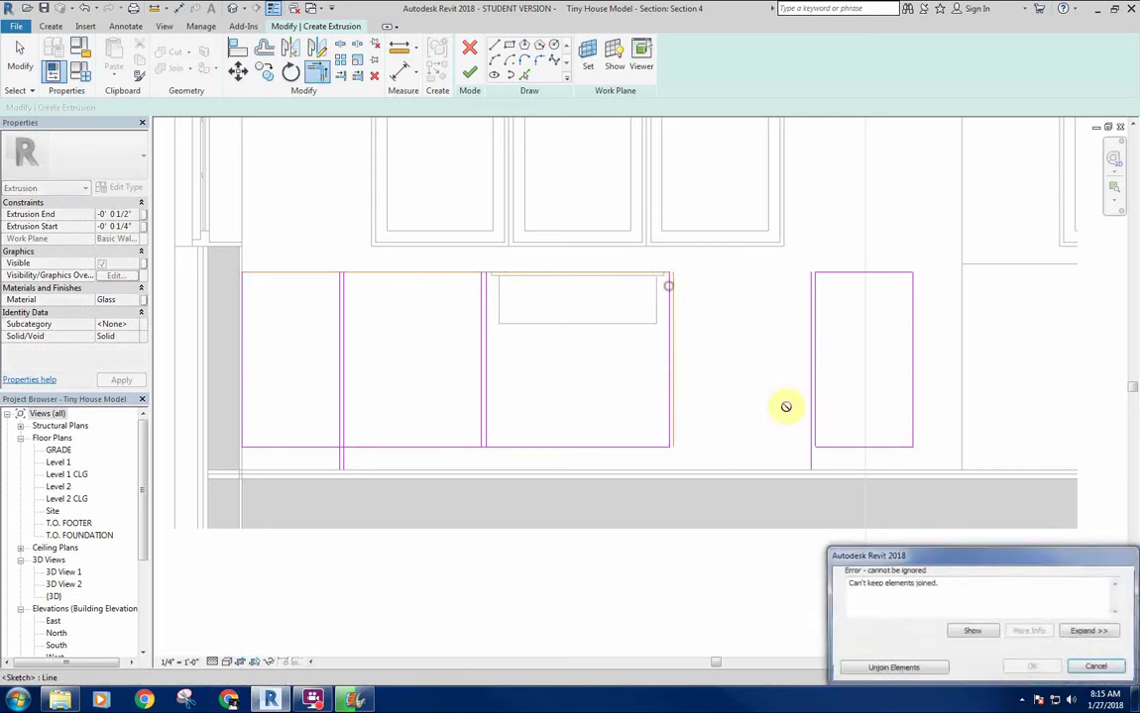
pyautogui.click(892, 667)
# Delete the two leftover vertical lines between the sink section and the closed rectangle at the right end
pyautogui.press('Escape')
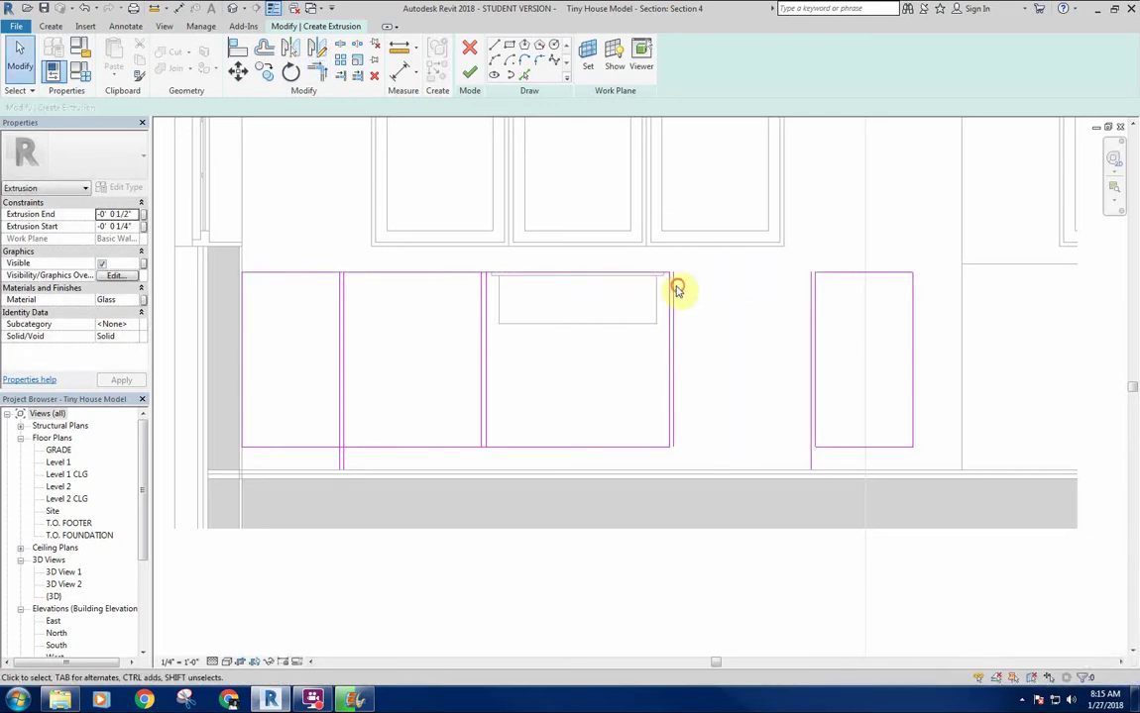
pyautogui.click(672, 287)
pyautogui.press('Delete')
pyautogui.click(811, 283)
pyautogui.press('Delete')
# Split the outline's top and bottom edges between the lines of both double dividers left of the sink
pyautogui.moveTo(721, 350)
pyautogui.mouseDown(button='middle')
pyautogui.moveTo(707, 340)
pyautogui.moveTo(729, 340)
pyautogui.mouseUp(button='middle')
pyautogui.scroll(4, 468, 256)
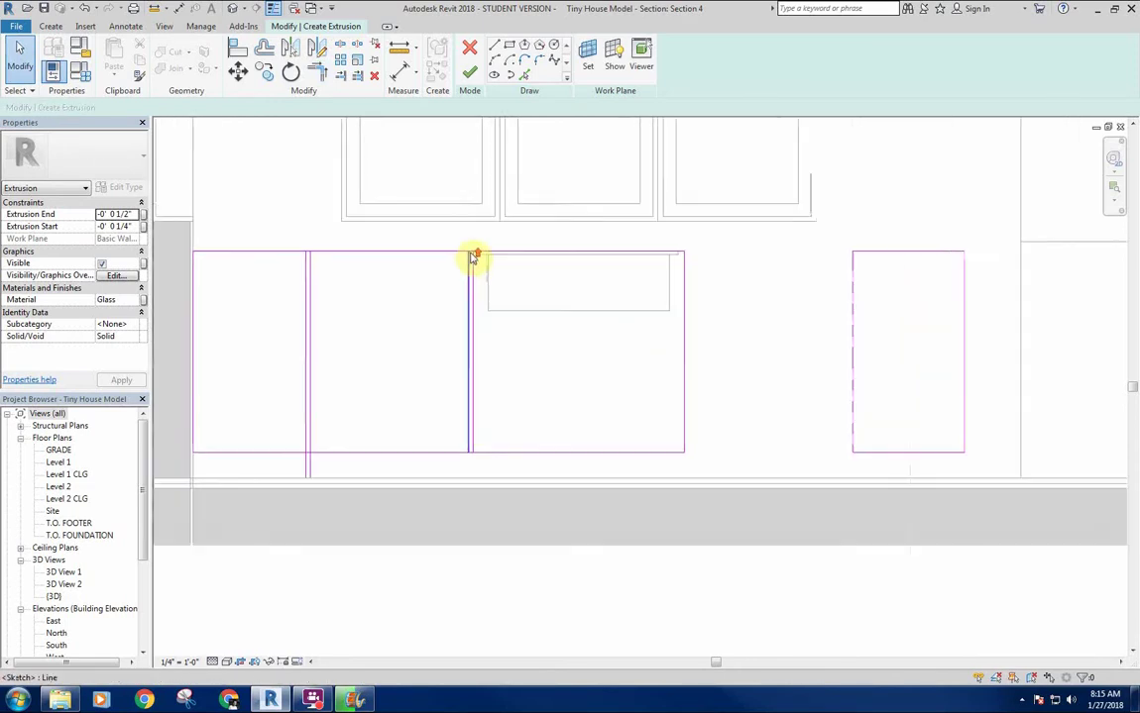
pyautogui.press('l')
pyautogui.scroll(2, 478, 252)
pyautogui.click(473, 248)
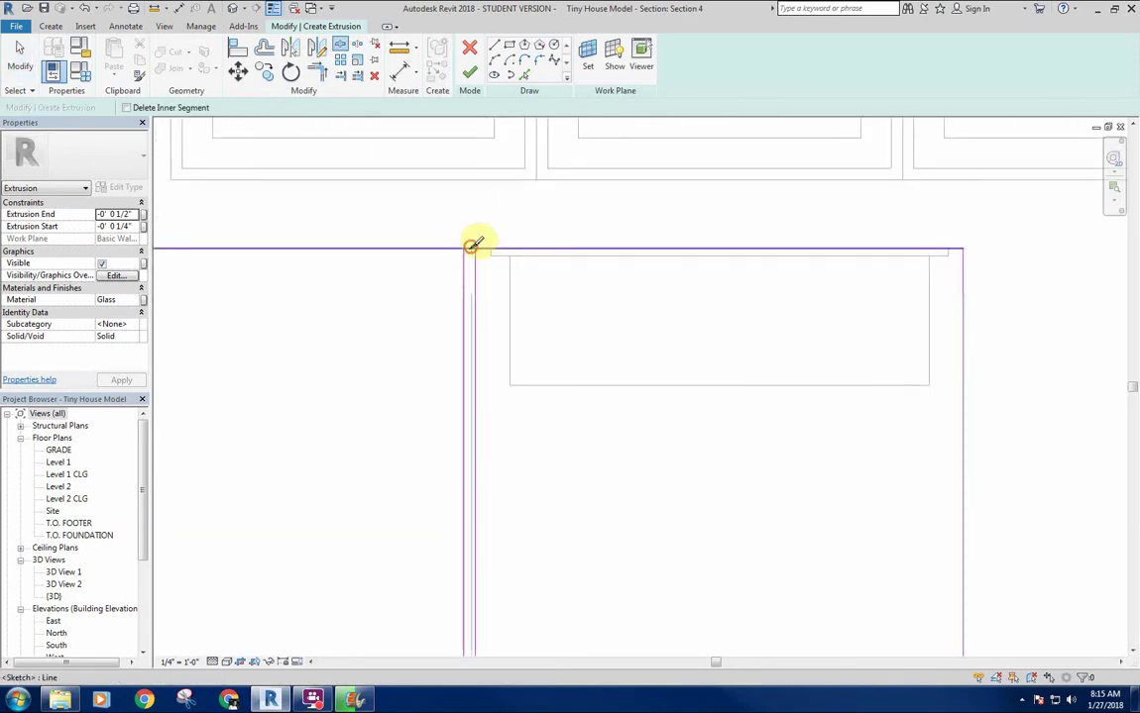
pyautogui.moveTo(347, 280); pyautogui.dragTo(757, 239, button='middle')
pyautogui.click(504, 207)
pyautogui.moveTo(644, 555); pyautogui.dragTo(610, 148, button='middle')
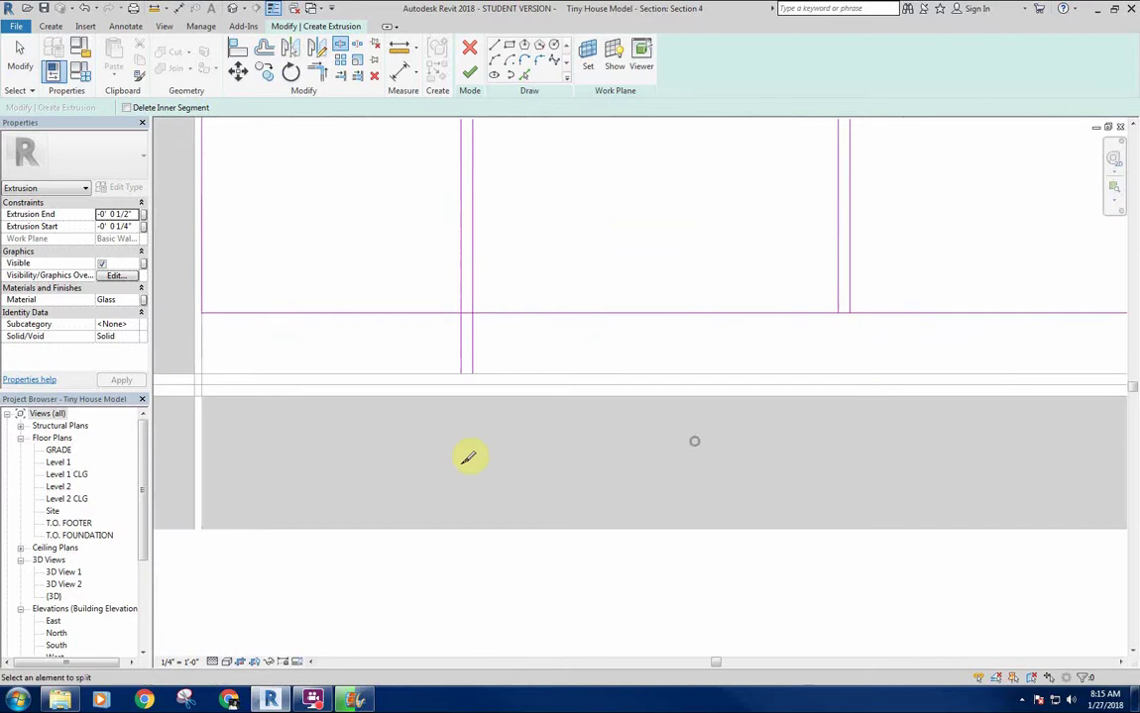
pyautogui.click(463, 313)
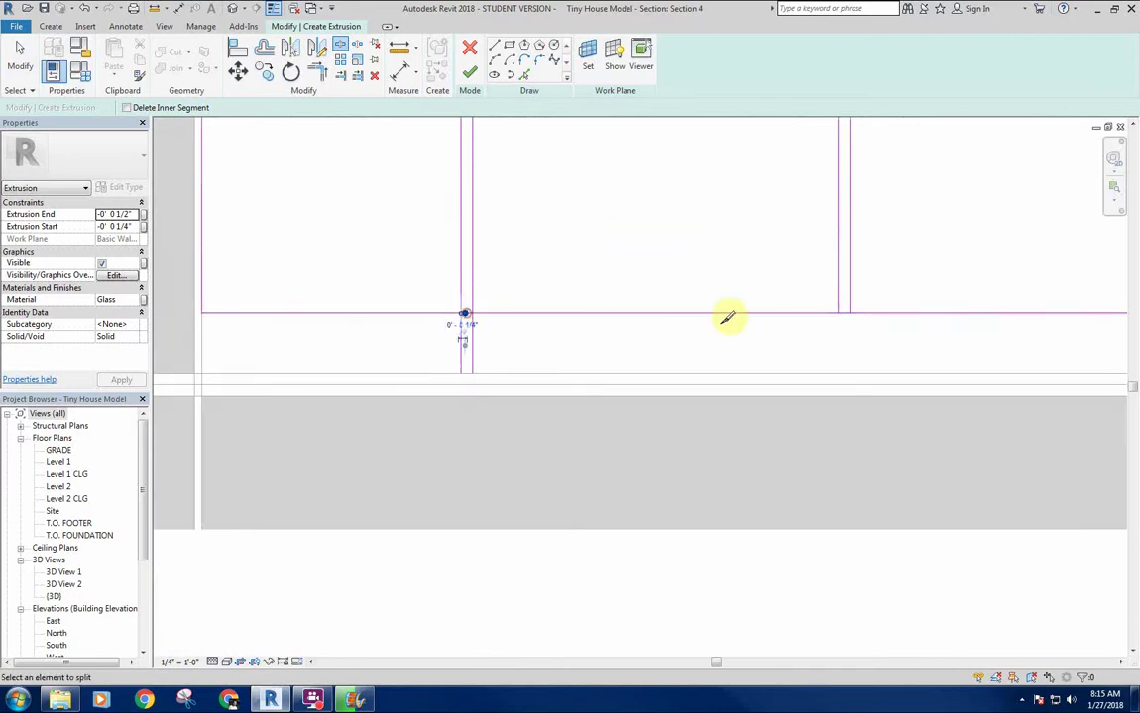
pyautogui.click(847, 314)
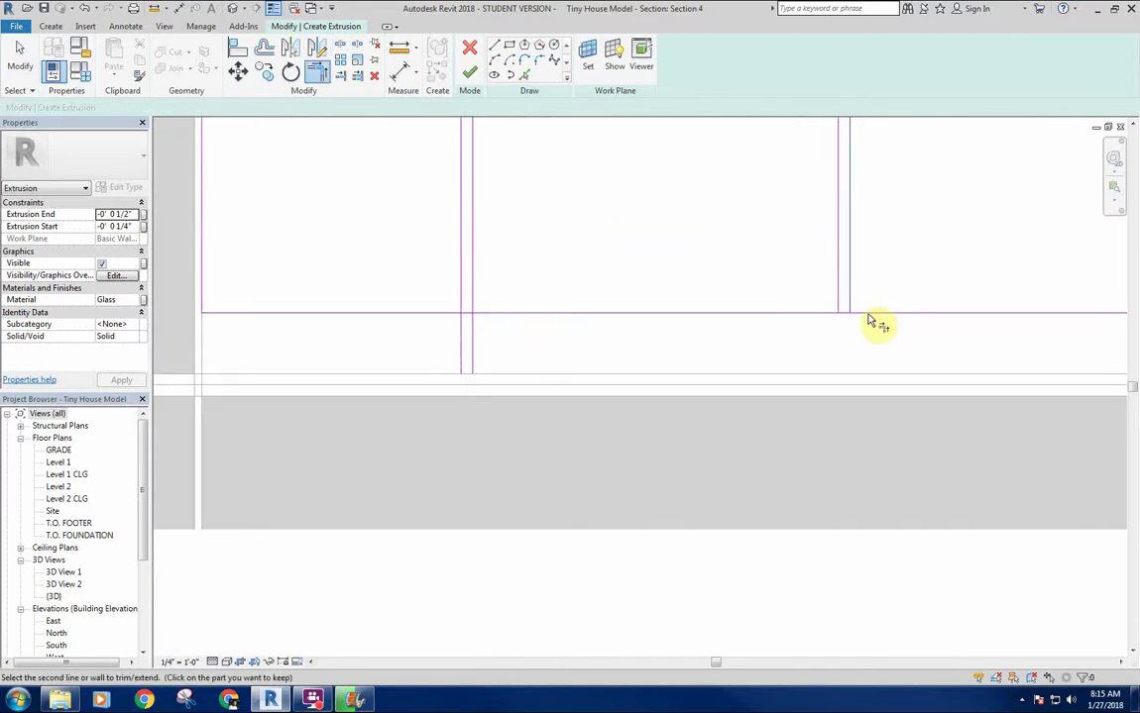
# Trim the split edges to the double divider lines to form three separate closed rectangles from the left end through the sink section
pyautogui.click(824, 313)
pyautogui.click(838, 298)
pyautogui.click(497, 314)
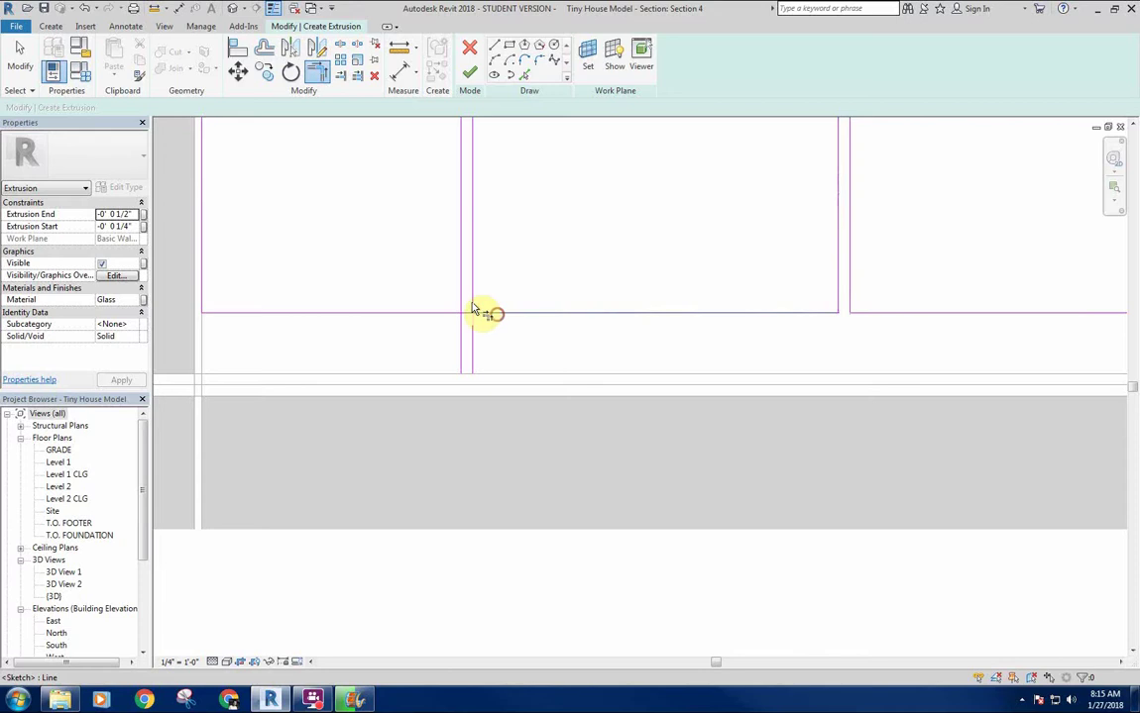
pyautogui.click(471, 292)
pyautogui.click(450, 314)
pyautogui.click(461, 299)
pyautogui.scroll(-2, 559, 207)
pyautogui.moveTo(559, 206); pyautogui.dragTo(490, 393, button='middle')
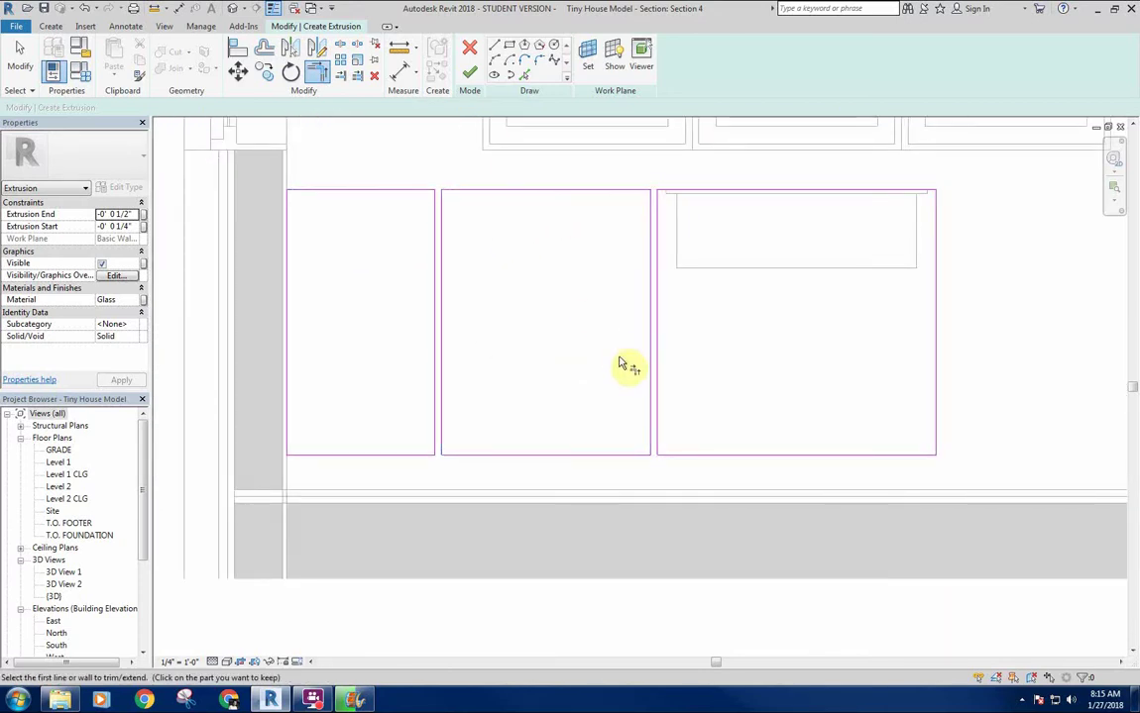
pyautogui.scroll(-1, 612, 352)
pyautogui.press('Escape')
pyautogui.scroll(-1, 609, 348)
pyautogui.moveTo(610, 348)
pyautogui.mouseDown(button='middle')
pyautogui.moveTo(404, 331)
pyautogui.moveTo(536, 321)
pyautogui.moveTo(556, 343)
pyautogui.mouseUp(button='middle')
pyautogui.scroll(-1, 540, 336)
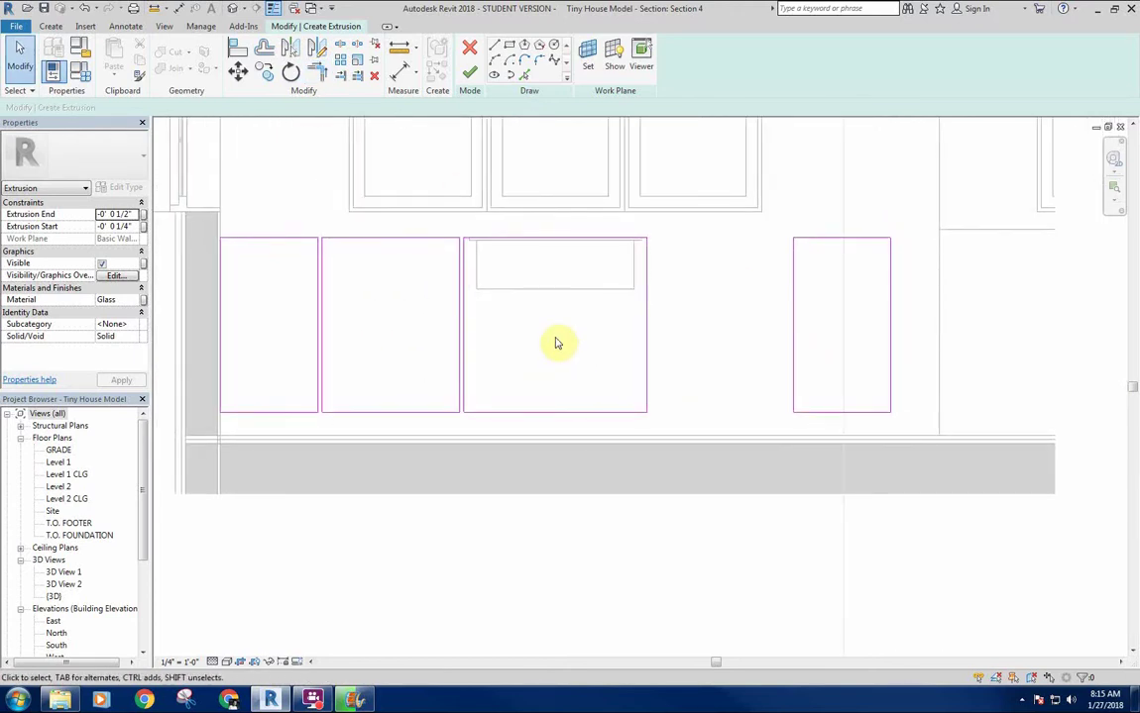
# Draw two stacked rectangles inside the leftmost section with a -1 3/4" offset, each 1' 1 1/2" wide, about 5 1/8" and 7 3/4" high
pyautogui.click(507, 46)
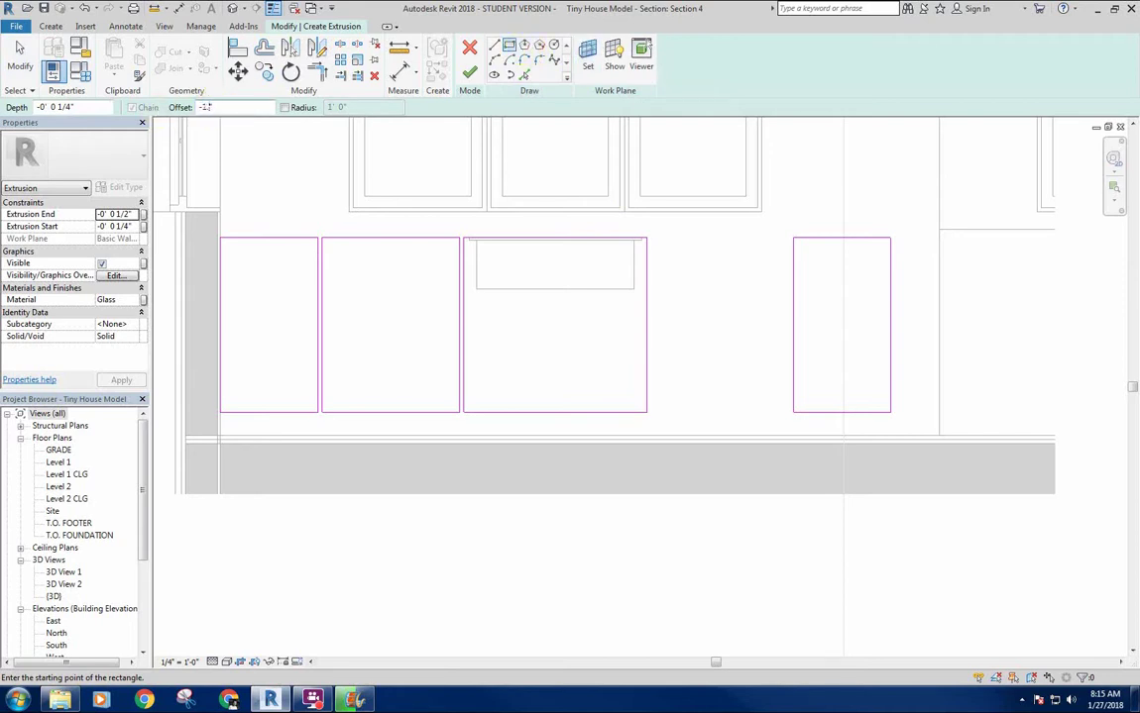
pyautogui.scroll(4, 219, 214)
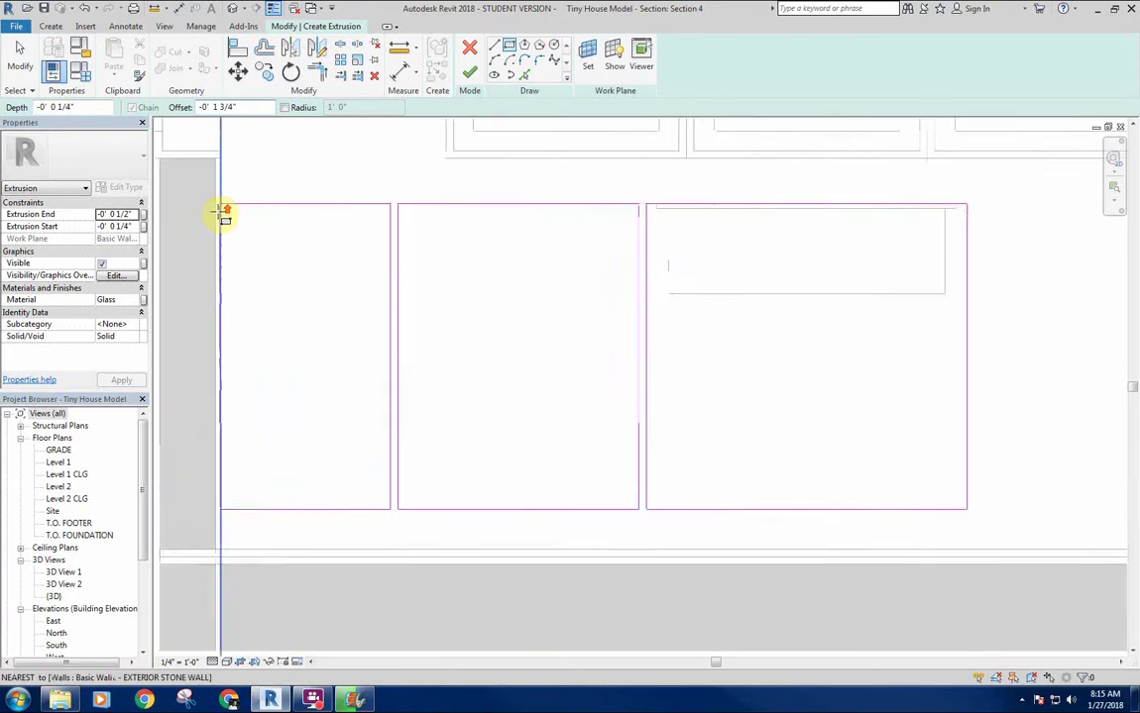
pyautogui.click(221, 202)
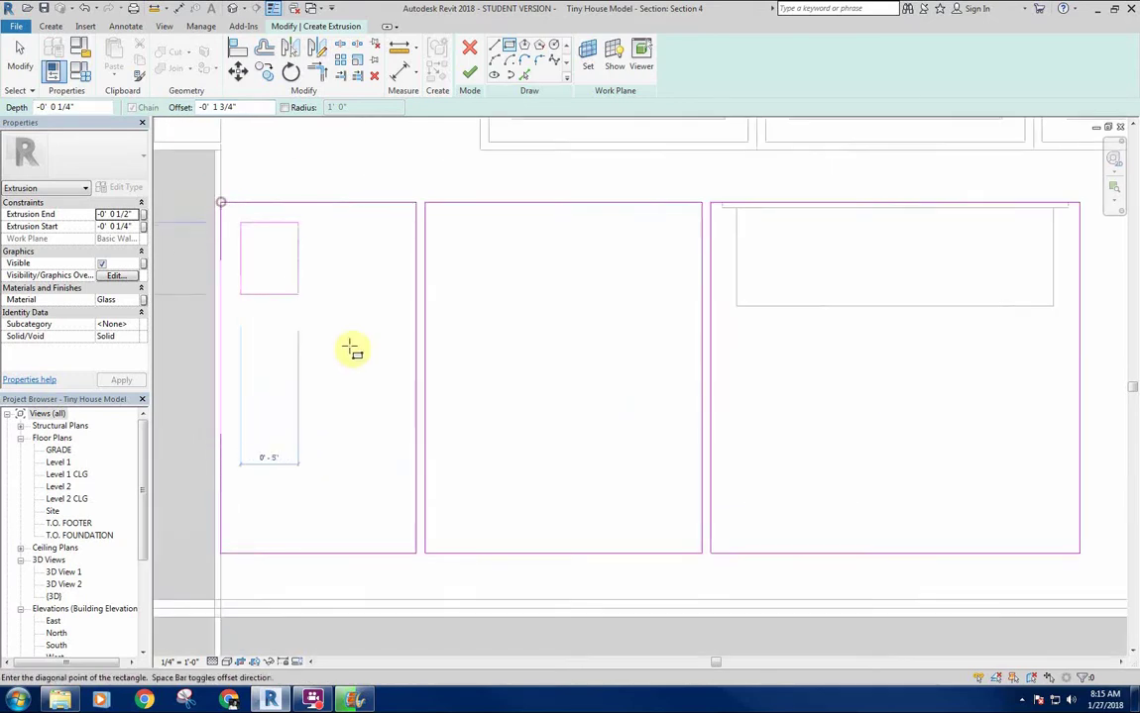
pyautogui.click(417, 302)
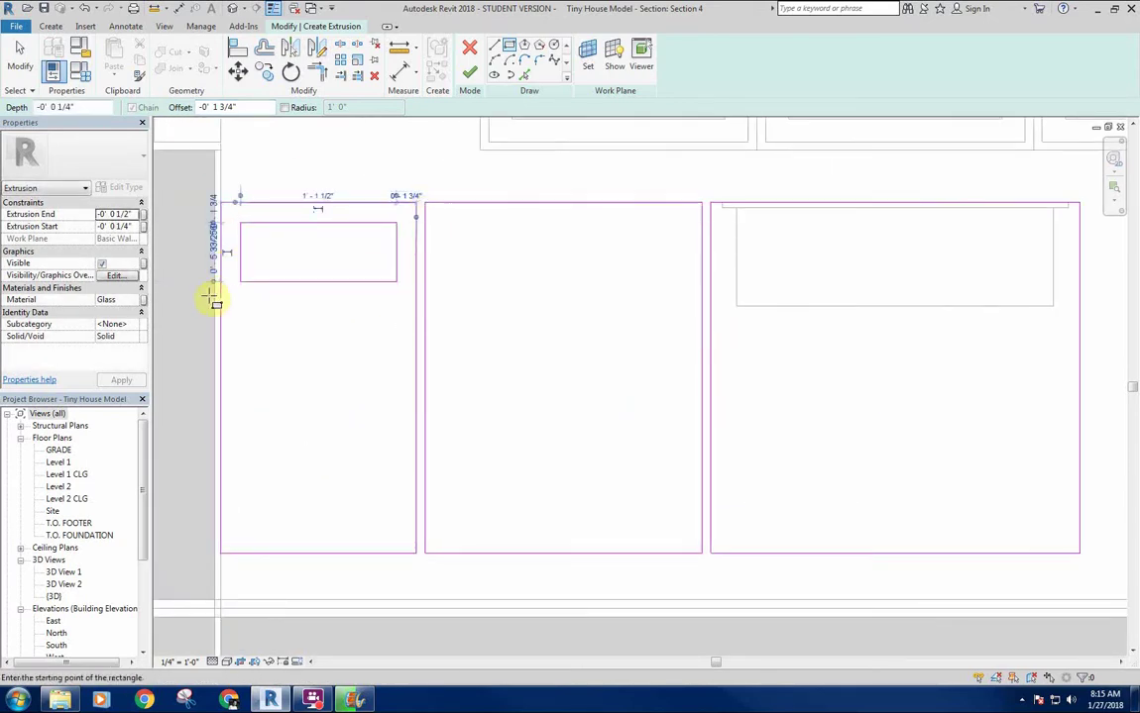
pyautogui.click(414, 284)
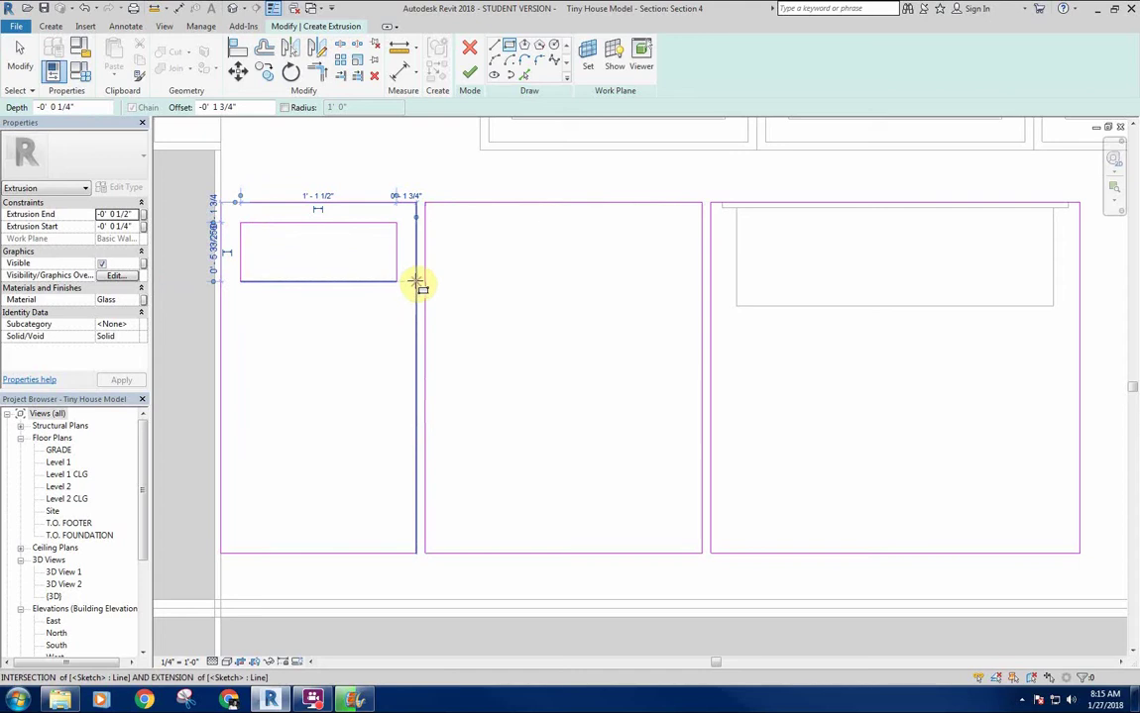
pyautogui.click(227, 409)
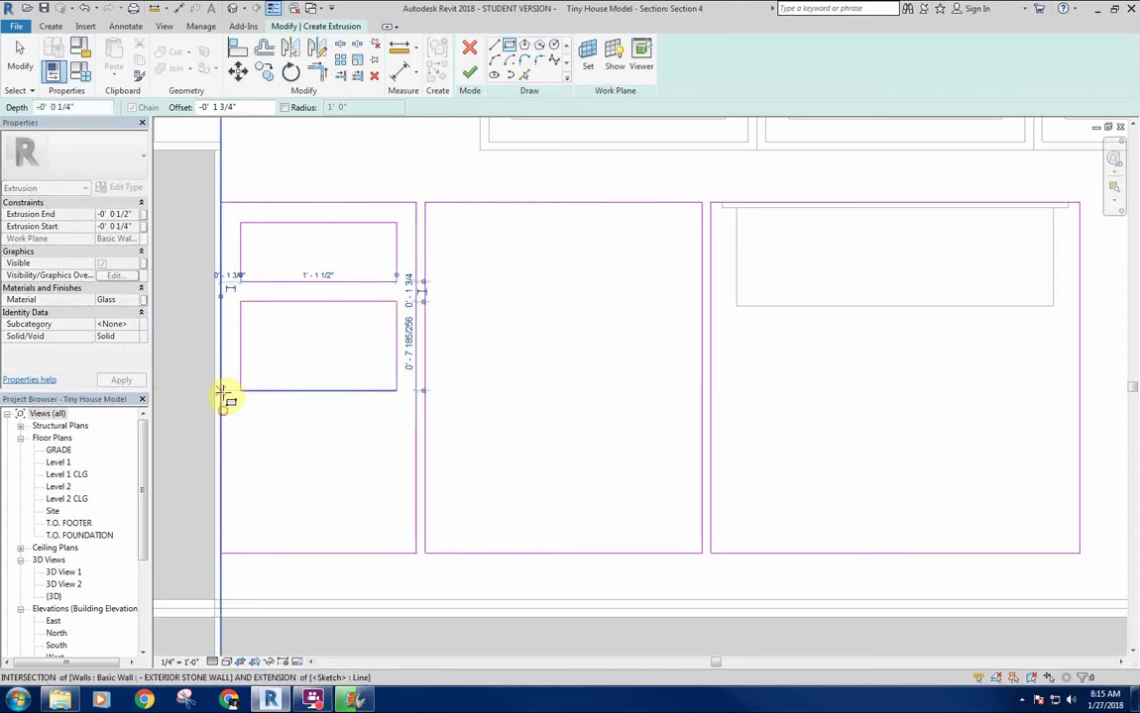
# Draw inset rectangles: a third one about 10 5/8" high in the leftmost section, and one 1' 8 1/2" by 2' 3" in the second section
pyautogui.click(225, 394)
pyautogui.click(417, 556)
pyautogui.scroll(-3, 471, 407)
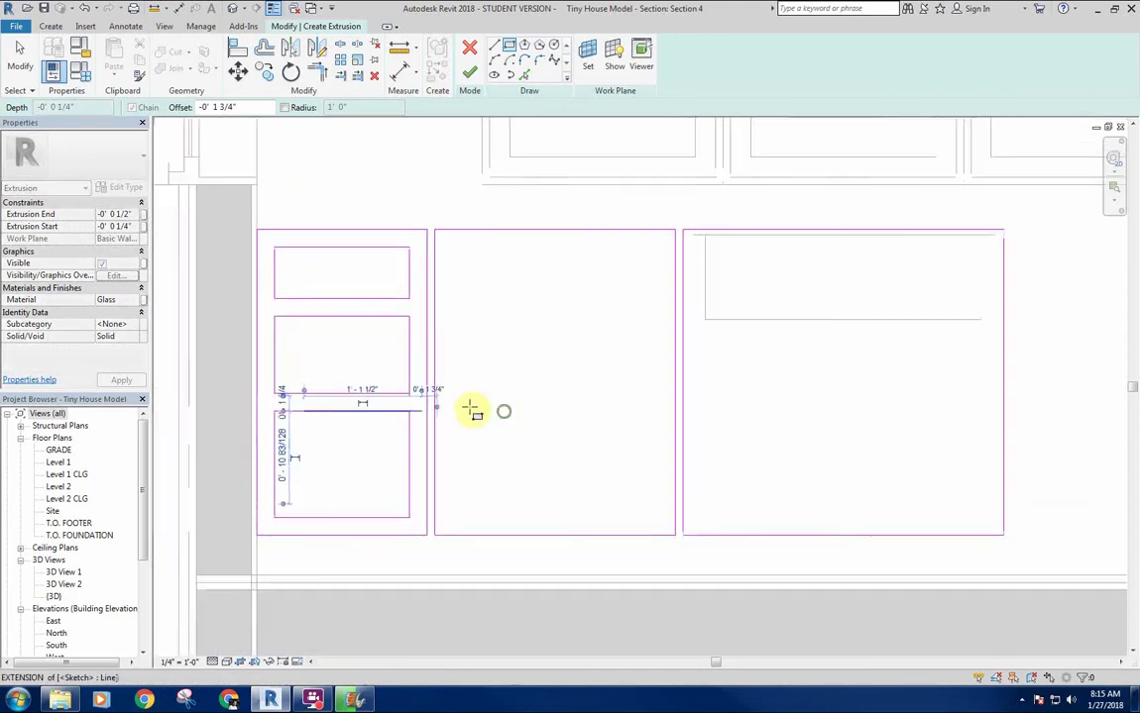
pyautogui.click(359, 248)
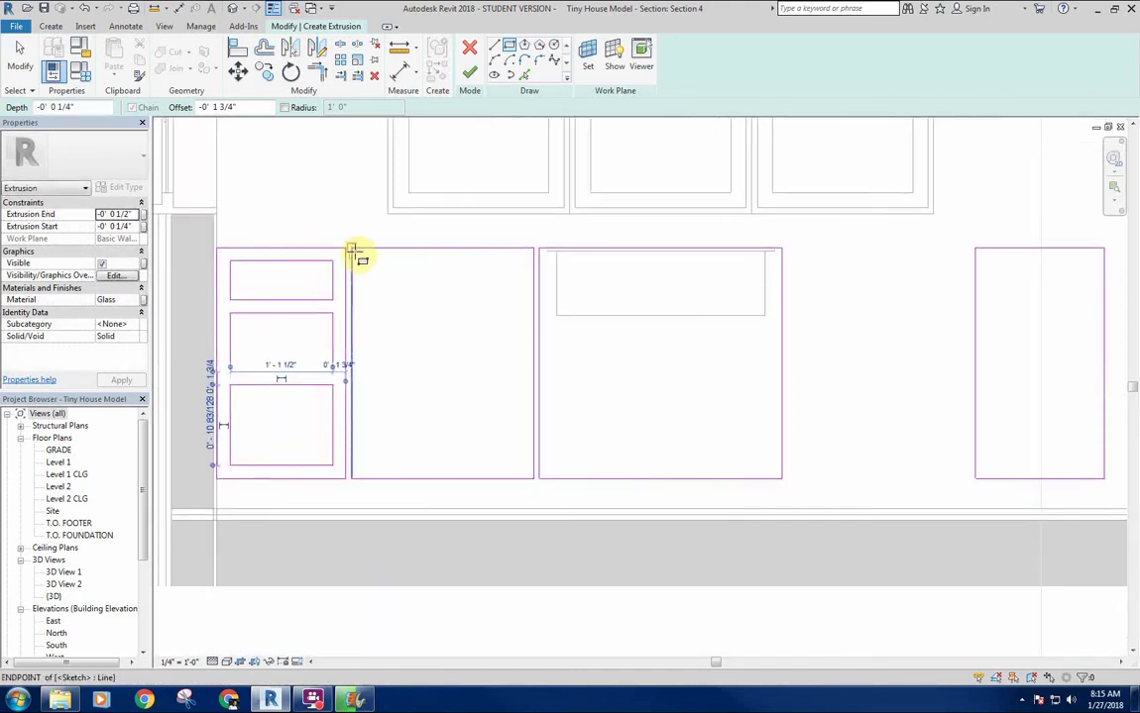
pyautogui.click(535, 483)
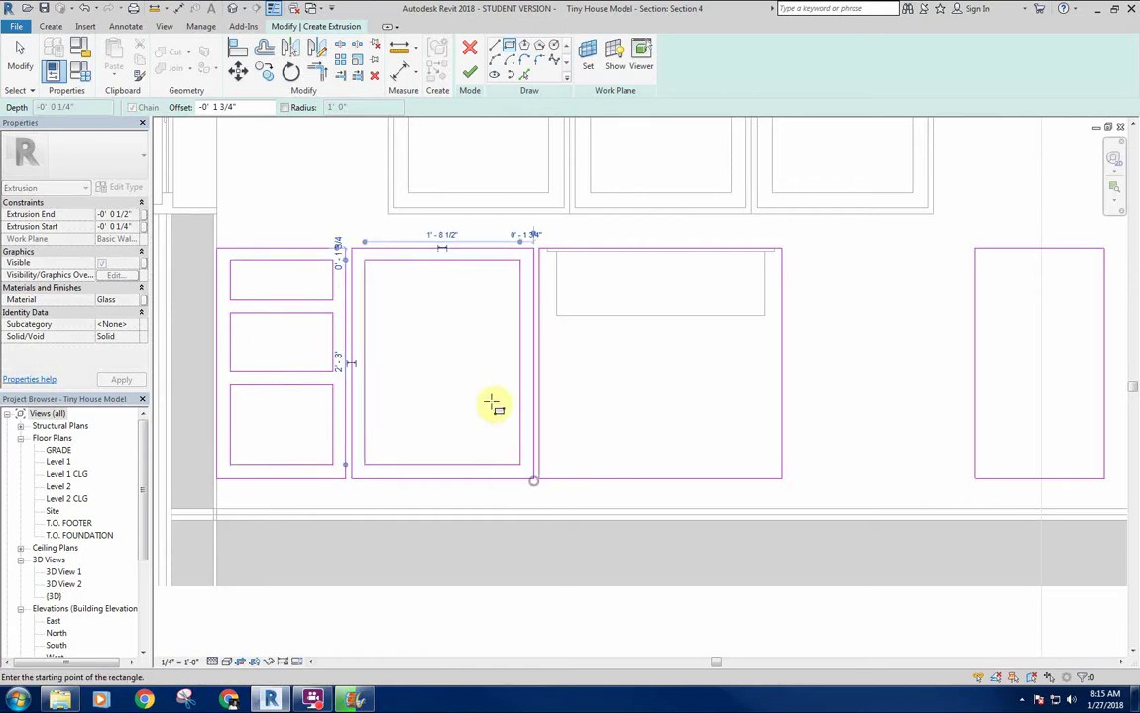
pyautogui.scroll(-3, 456, 397)
pyautogui.scroll(2, 432, 288)
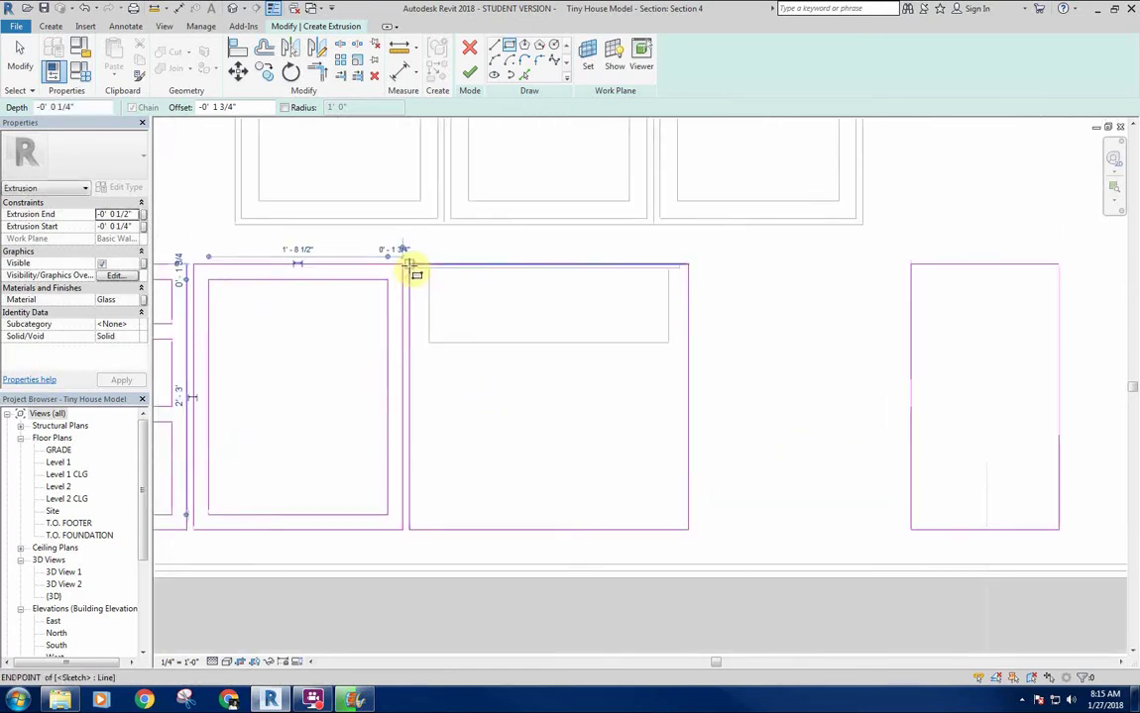
# Draw two stacked inset rectangles in the sink section, each 2' 4 1/2" wide, about 6 1/4" and 1' 7" high
pyautogui.click(412, 269)
pyautogui.click(690, 338)
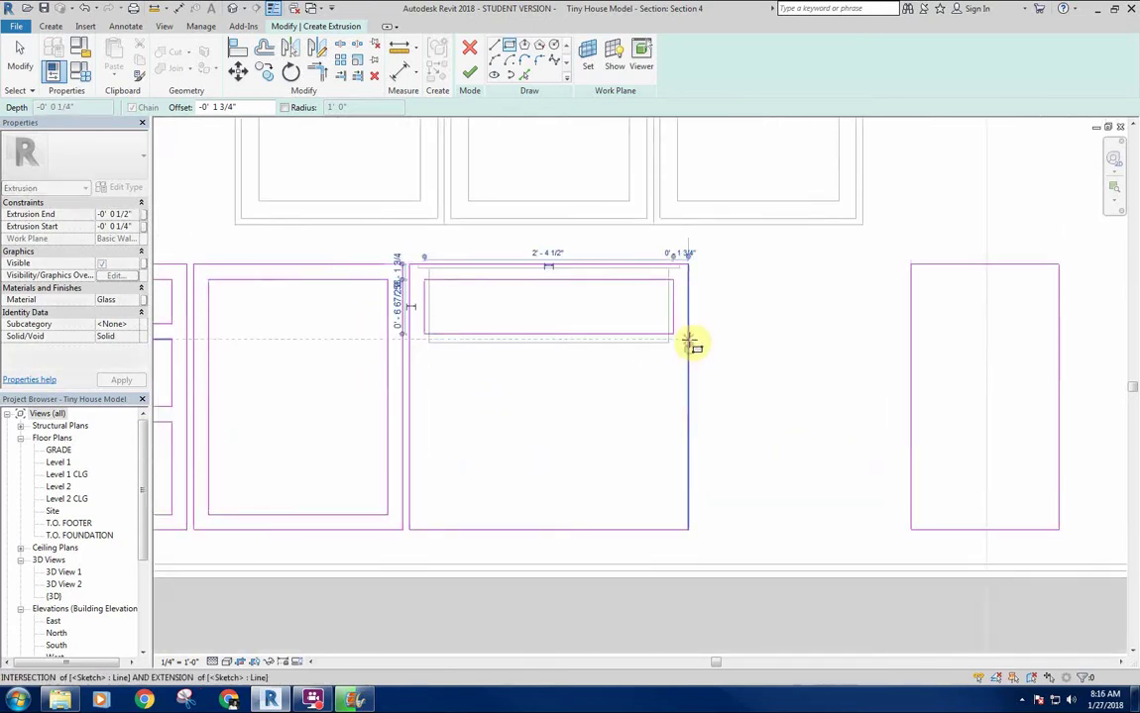
pyautogui.click(692, 335)
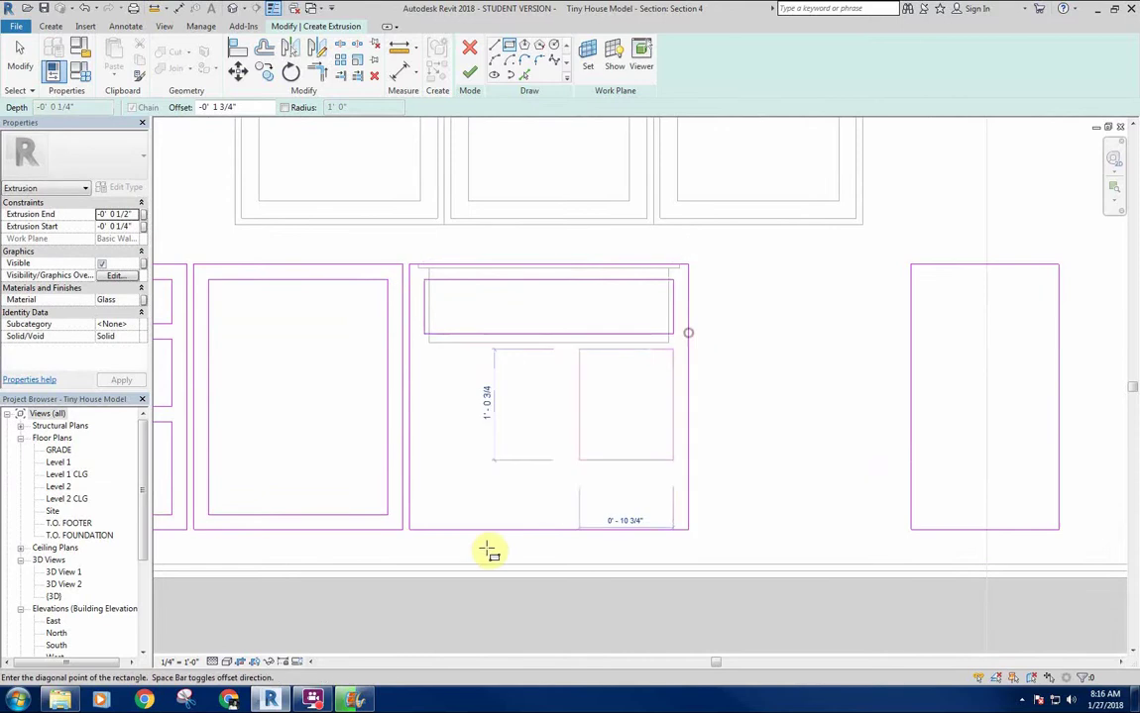
pyautogui.click(414, 532)
pyautogui.scroll(-2, 545, 399)
pyautogui.moveTo(534, 416); pyautogui.dragTo(492, 391, button='middle')
pyautogui.moveTo(596, 421)
pyautogui.mouseDown(button='middle')
pyautogui.moveTo(577, 425)
pyautogui.moveTo(536, 399)
pyautogui.mouseUp(button='middle')
pyautogui.scroll(-1, 496, 399)
pyautogui.moveTo(452, 420); pyautogui.dragTo(468, 417, button='middle')
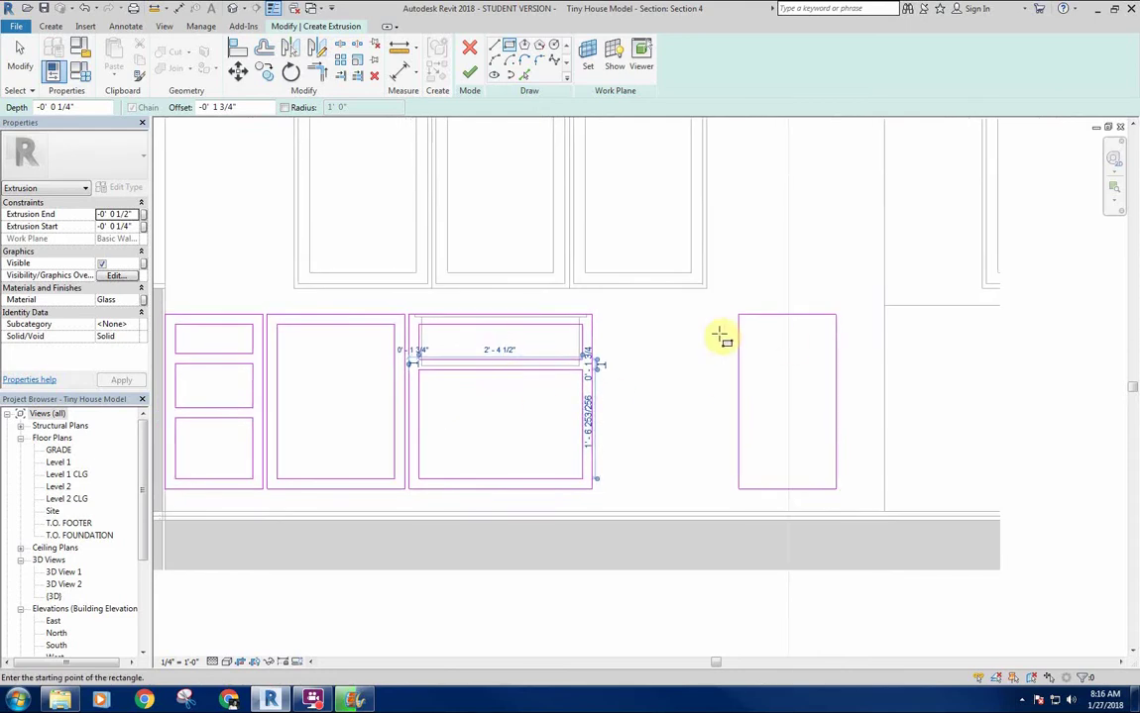
# Mirror a copy of the leftmost section's three drawer rectangles into the empty end section about the middle upper cabinet's centerline
pyautogui.rightClick(679, 286)
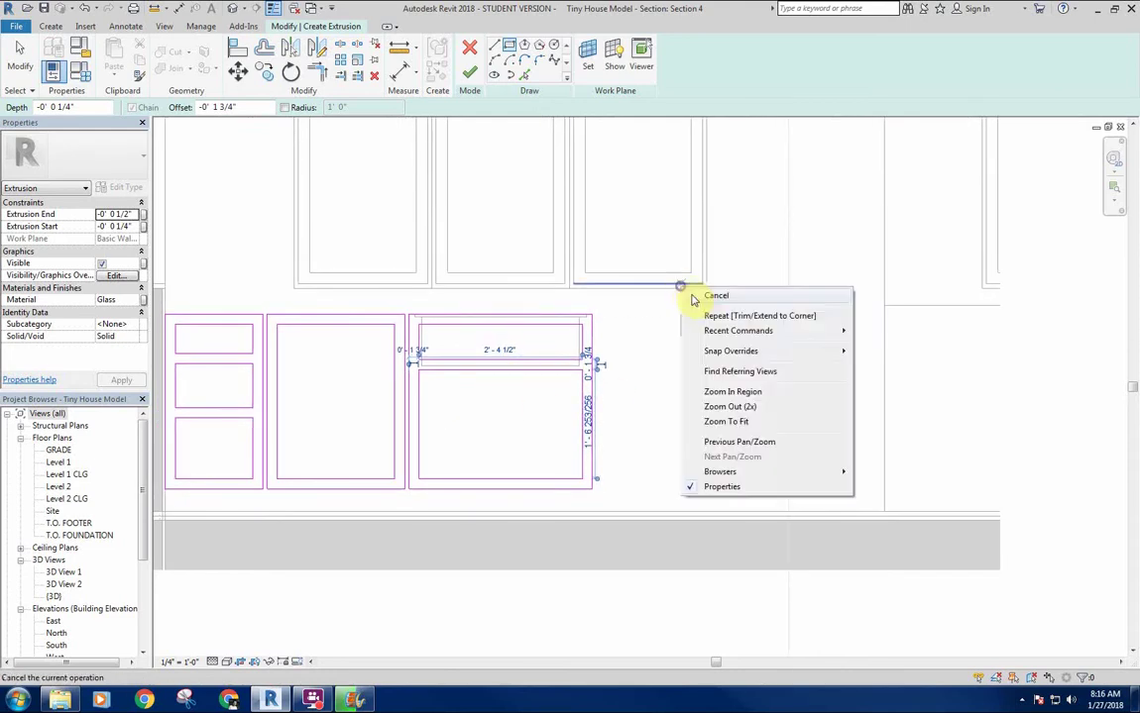
pyautogui.click(693, 294)
pyautogui.rightClick(679, 279)
pyautogui.moveTo(792, 287); pyautogui.dragTo(797, 288, button='middle')
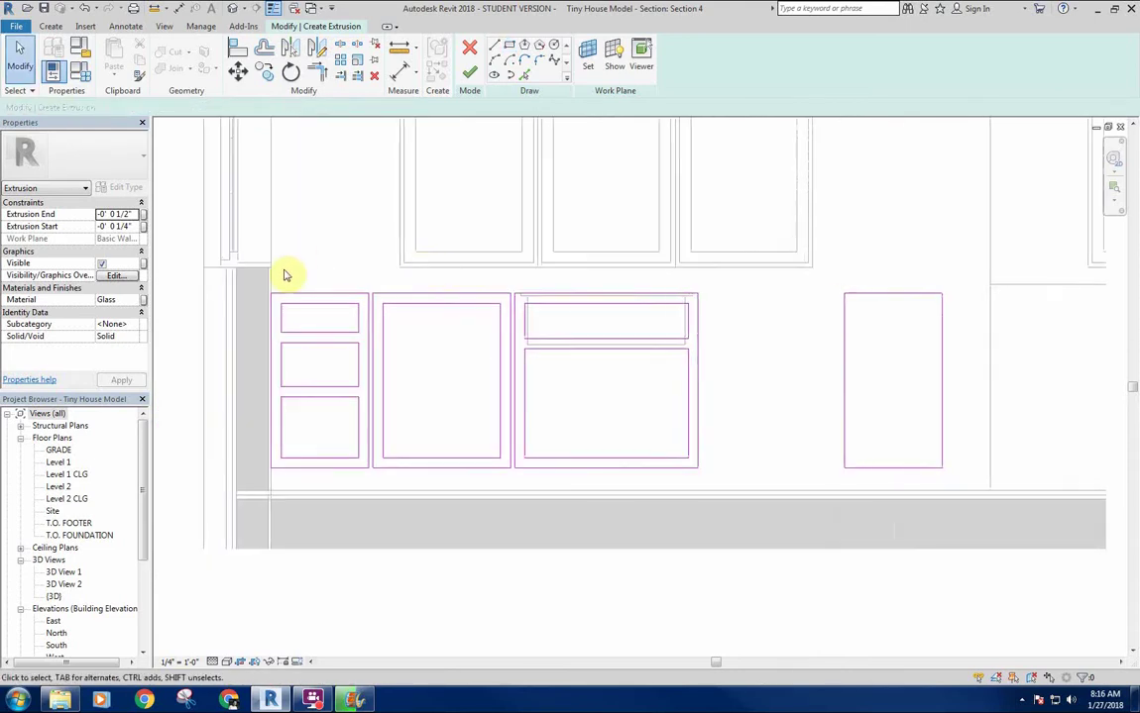
pyautogui.moveTo(278, 281)
pyautogui.mouseDown()
pyautogui.moveTo(348, 472)
pyautogui.moveTo(370, 490)
pyautogui.mouseUp()
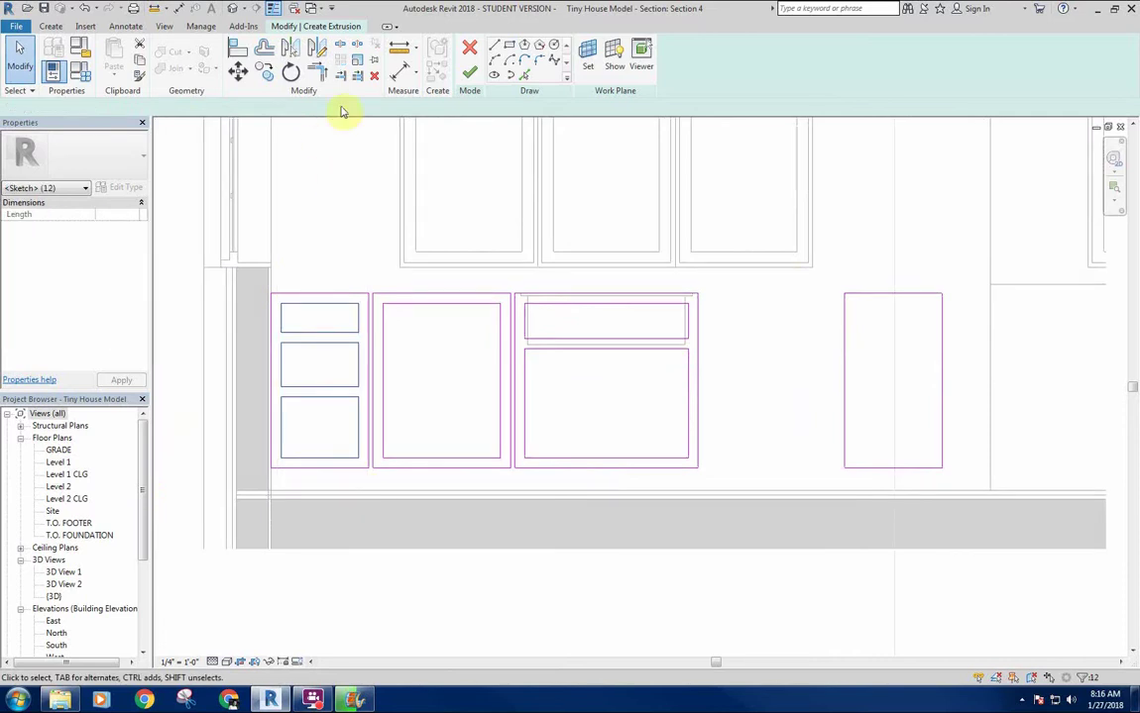
pyautogui.click(290, 49)
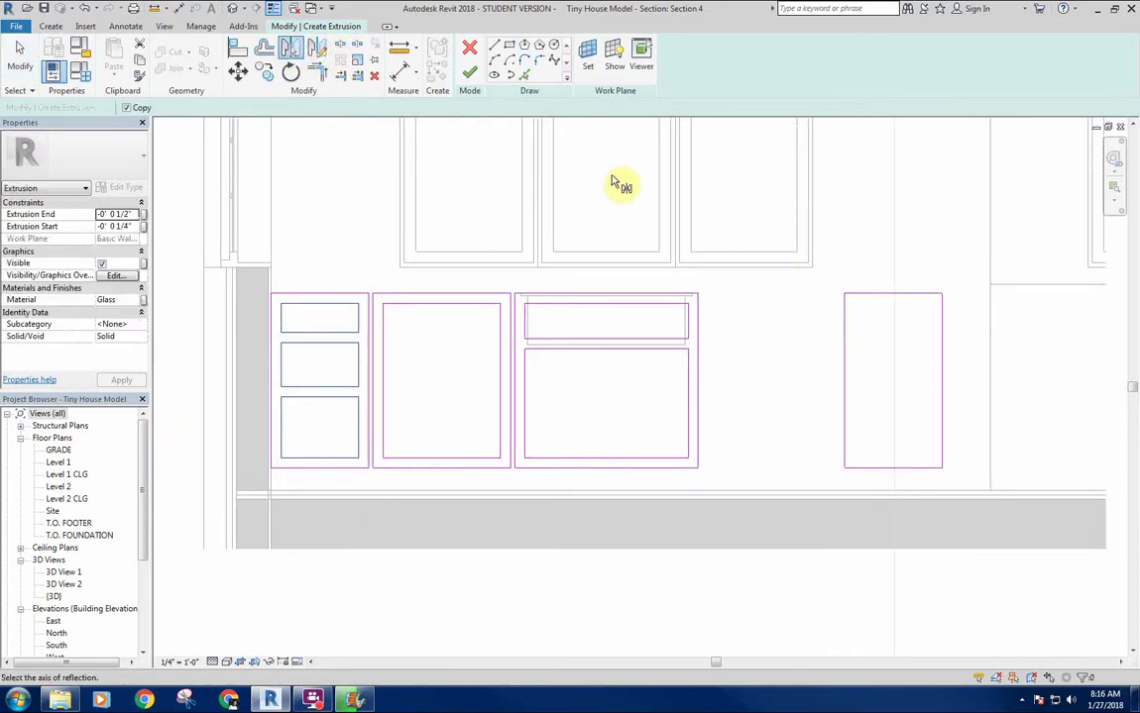
pyautogui.click(607, 175)
pyautogui.moveTo(780, 377); pyautogui.dragTo(666, 351, button='middle')
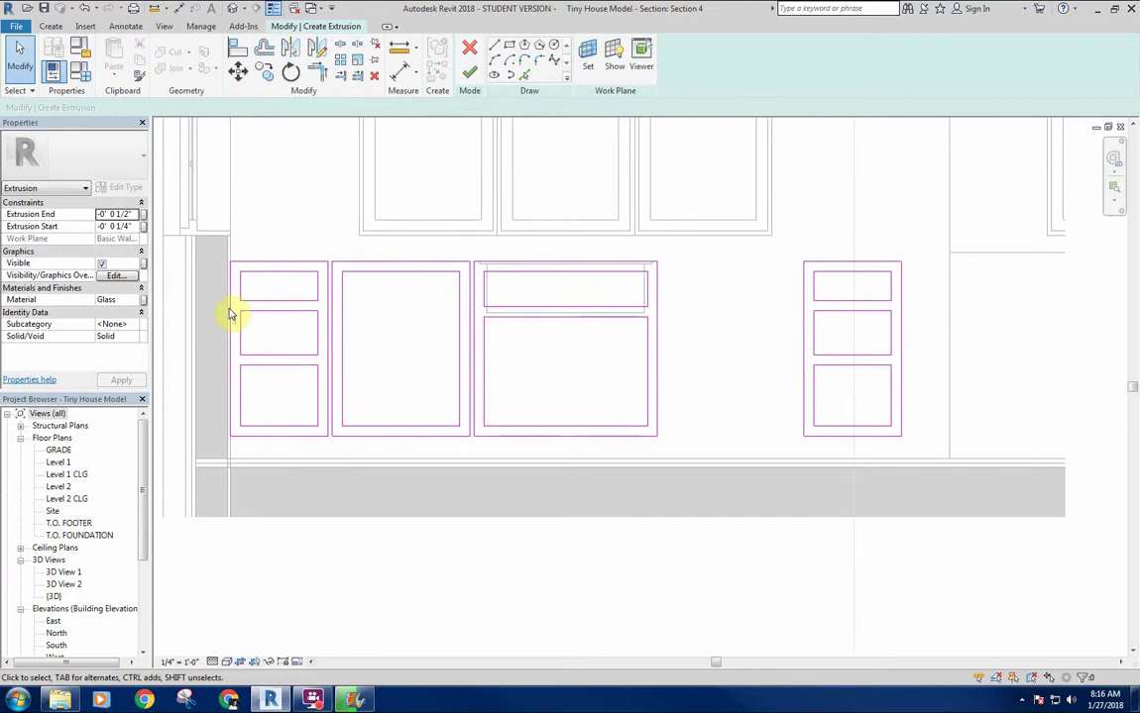
# Align the facing edges of the sink section's two panels with the drawers' upper gap, and set the whole top panel row to 5 1/2" high
pyautogui.click(541, 307)
pyautogui.moveTo(541, 308)
pyautogui.mouseDown()
pyautogui.moveTo(520, 339)
pyautogui.moveTo(570, 302)
pyautogui.mouseUp()
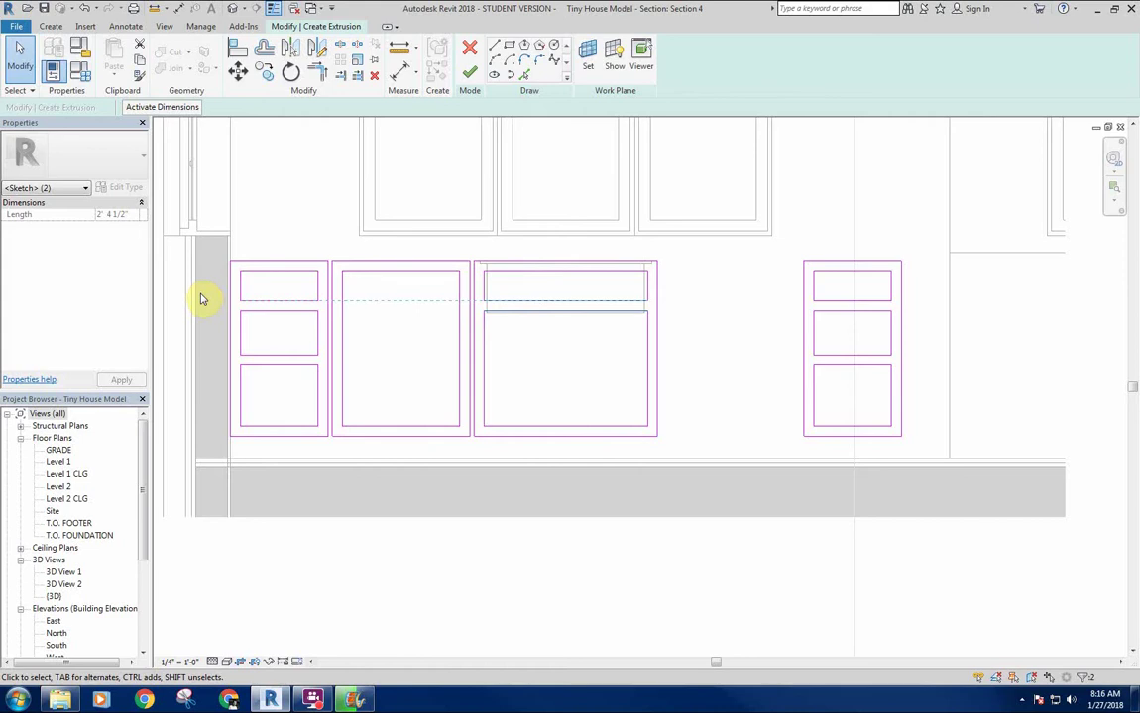
pyautogui.moveTo(199, 289)
pyautogui.mouseDown()
pyautogui.moveTo(664, 335)
pyautogui.moveTo(954, 325)
pyautogui.mouseUp()
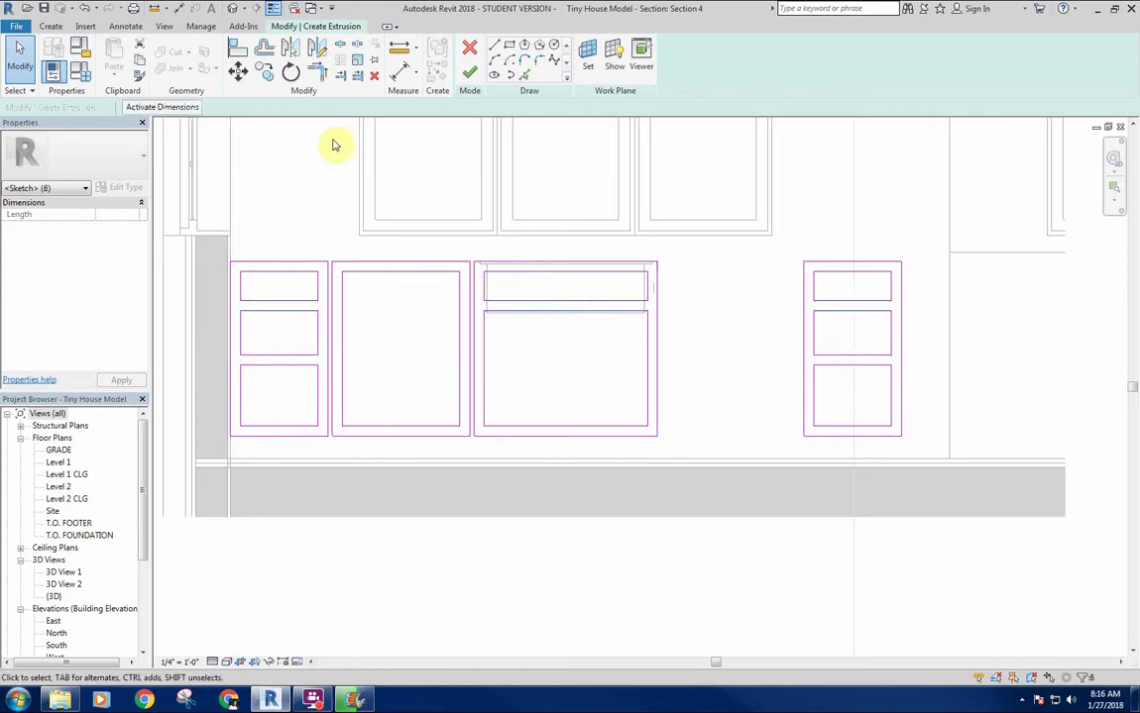
pyautogui.click(190, 110)
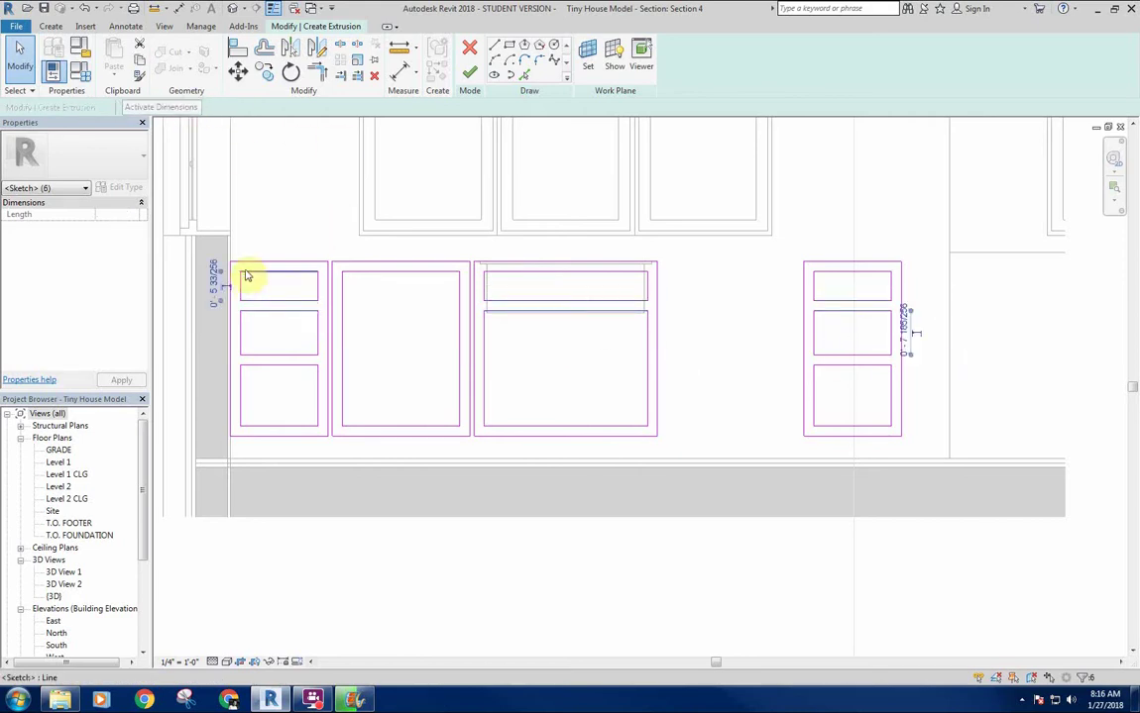
pyautogui.scroll(5, 253, 270)
pyautogui.click(278, 274)
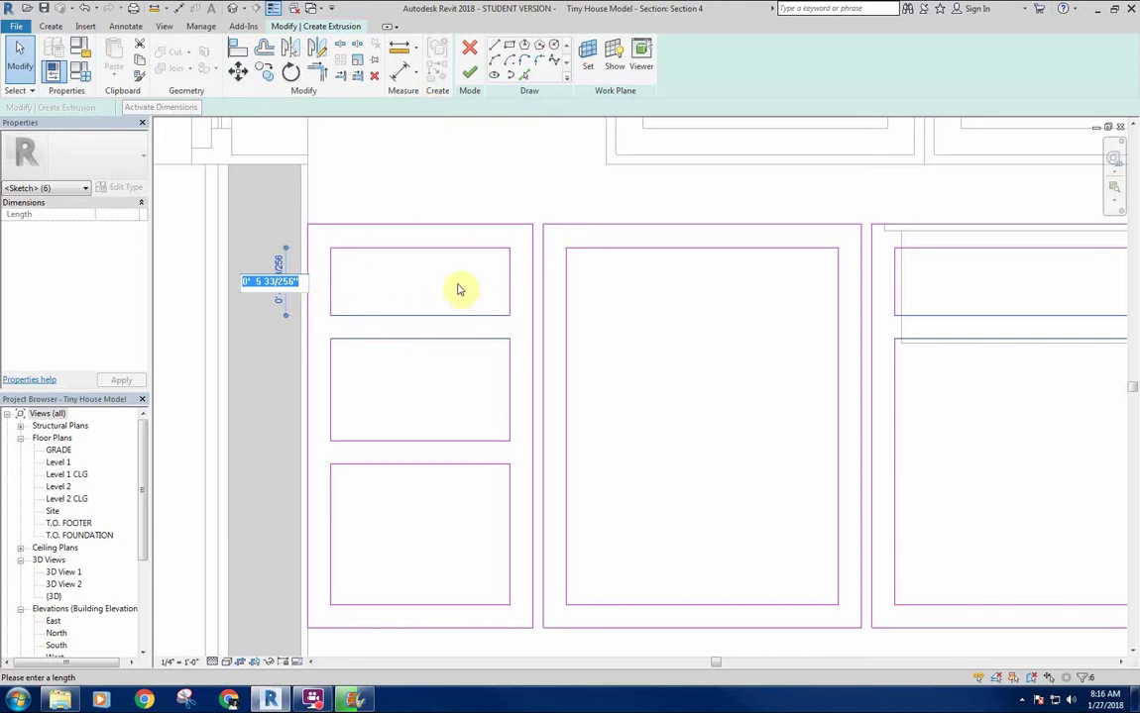
pyautogui.moveTo(457, 283)
pyautogui.mouseDown(button='middle')
pyautogui.moveTo(377, 294)
pyautogui.moveTo(454, 300)
pyautogui.mouseUp(button='middle')
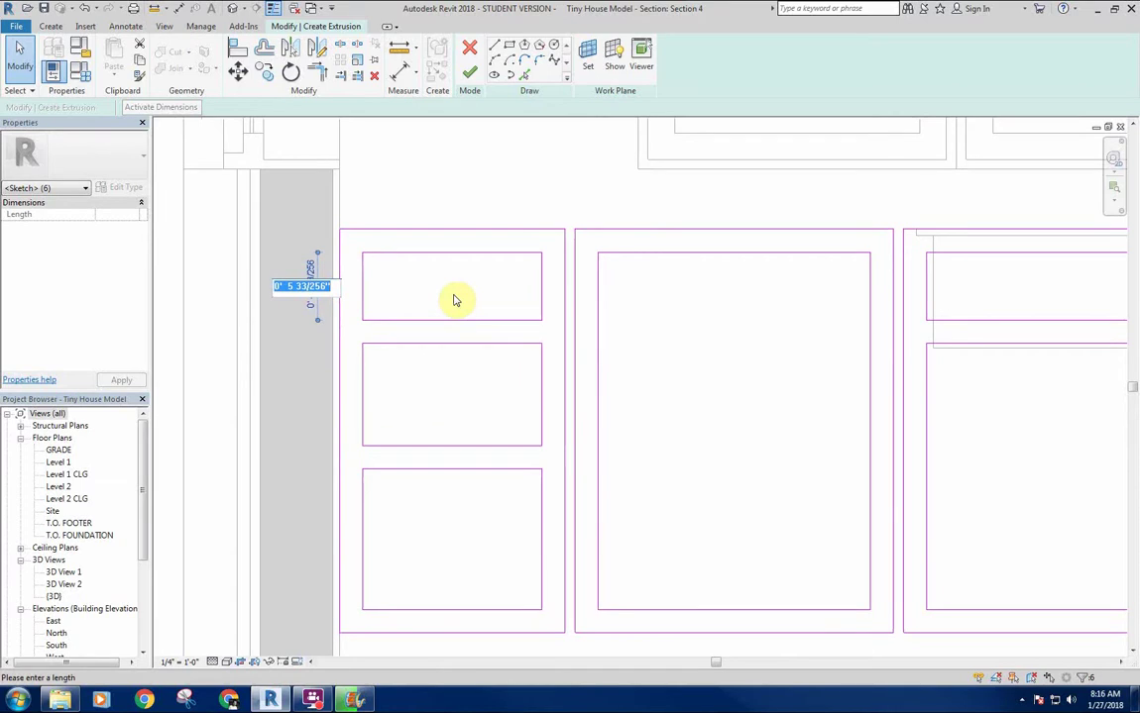
pyautogui.scroll(-3, 455, 301)
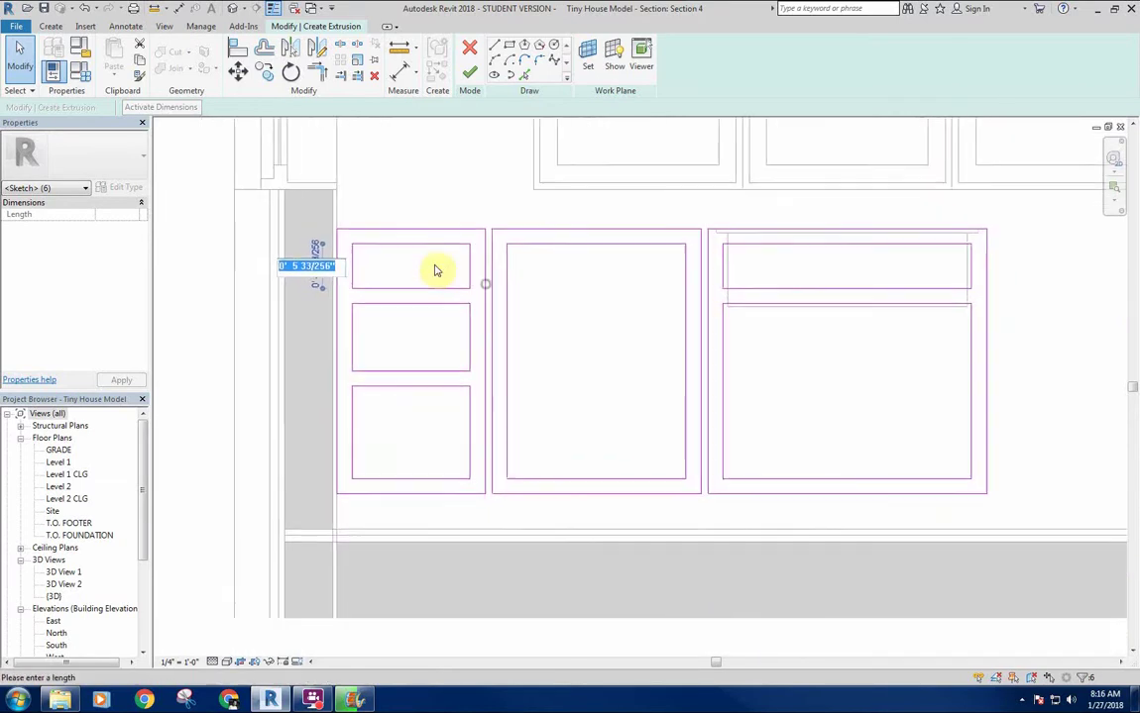
pyautogui.moveTo(551, 314); pyautogui.dragTo(556, 333, button='middle')
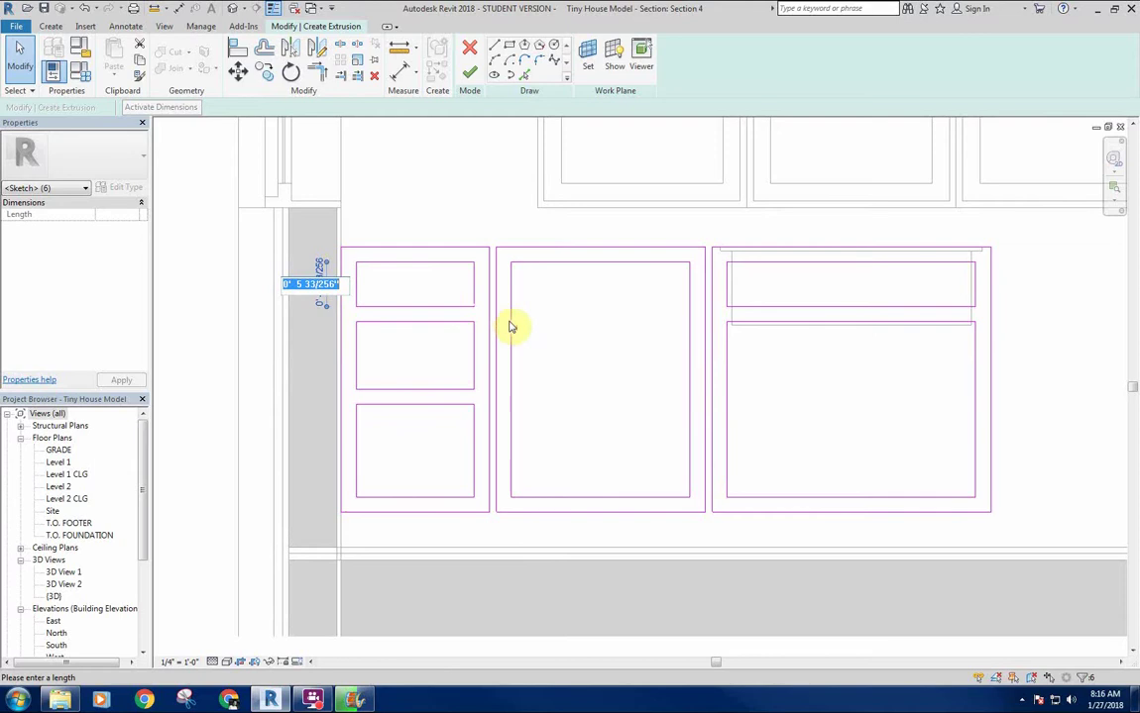
pyautogui.moveTo(616, 351)
pyautogui.mouseDown(button='middle')
pyautogui.moveTo(603, 369)
pyautogui.moveTo(587, 349)
pyautogui.mouseUp(button='middle')
pyautogui.scroll(-2, 865, 427)
pyautogui.moveTo(862, 412); pyautogui.dragTo(702, 430, button='middle')
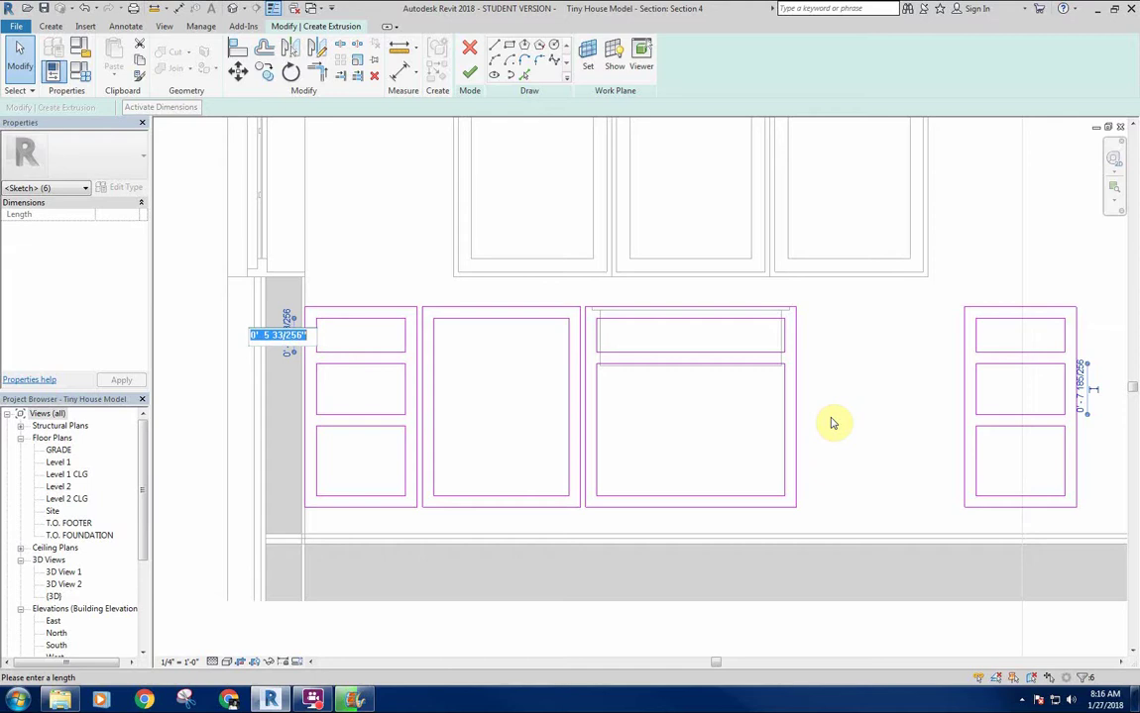
pyautogui.write('5 1/2')
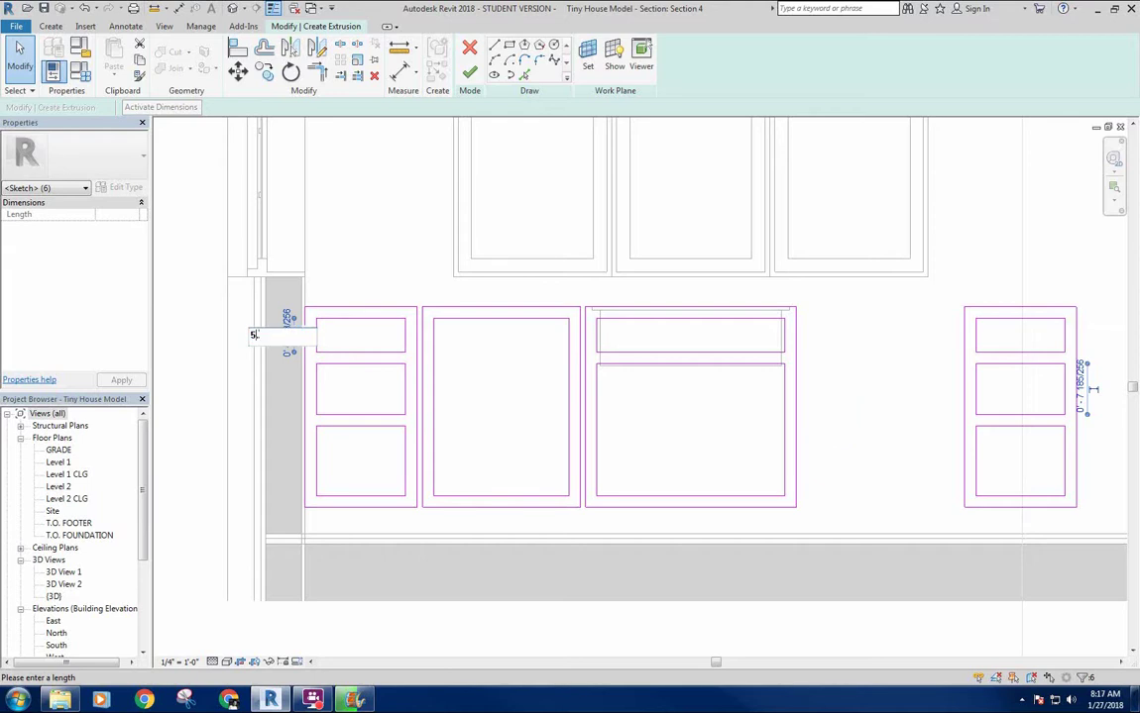
pyautogui.press('Return')
# Shift the lower drawer gap in both end sections, trying a middle drawer height of 8" before setting it to 9"
pyautogui.moveTo(750, 420); pyautogui.dragTo(702, 413, button='middle')
pyautogui.click(702, 412)
pyautogui.moveTo(252, 396)
pyautogui.mouseDown()
pyautogui.moveTo(878, 448)
pyautogui.moveTo(1099, 448)
pyautogui.mouseUp()
pyautogui.click(187, 109)
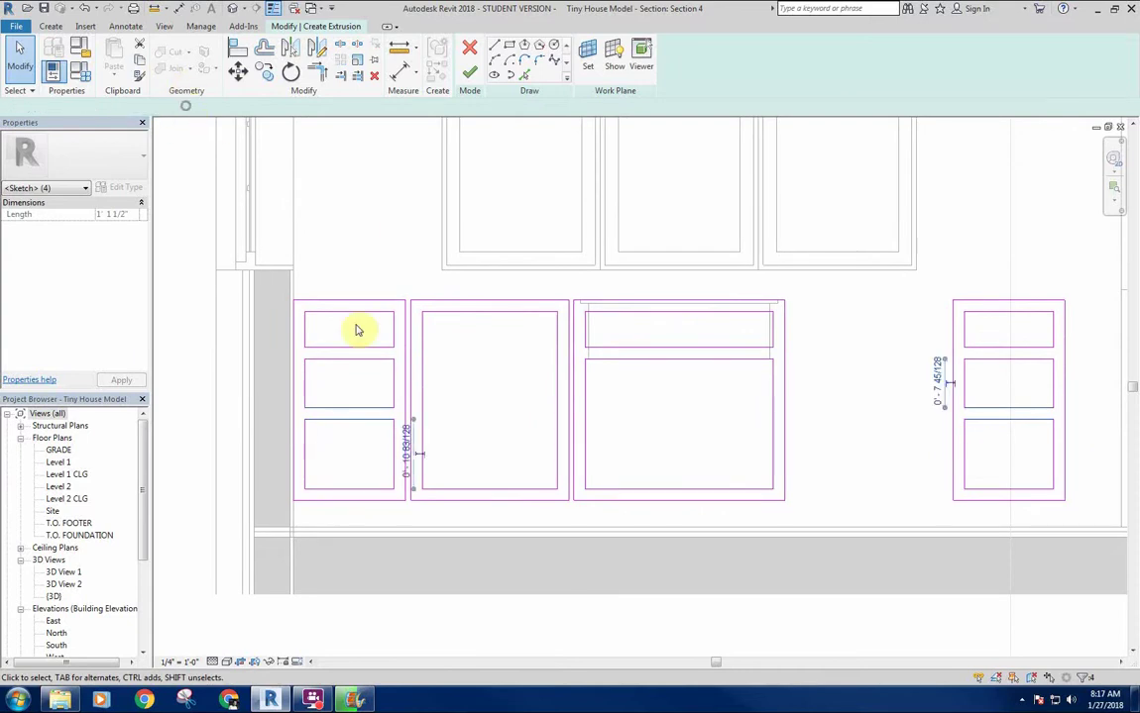
pyautogui.click(939, 374)
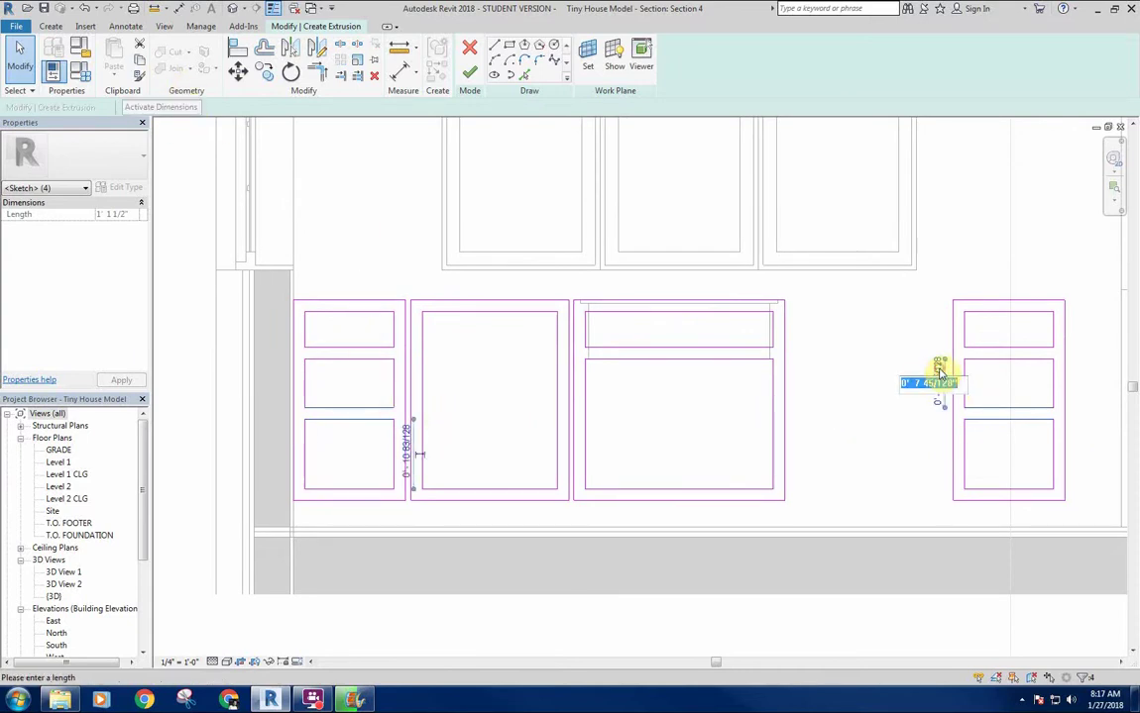
pyautogui.write('8"')
pyautogui.press('Return')
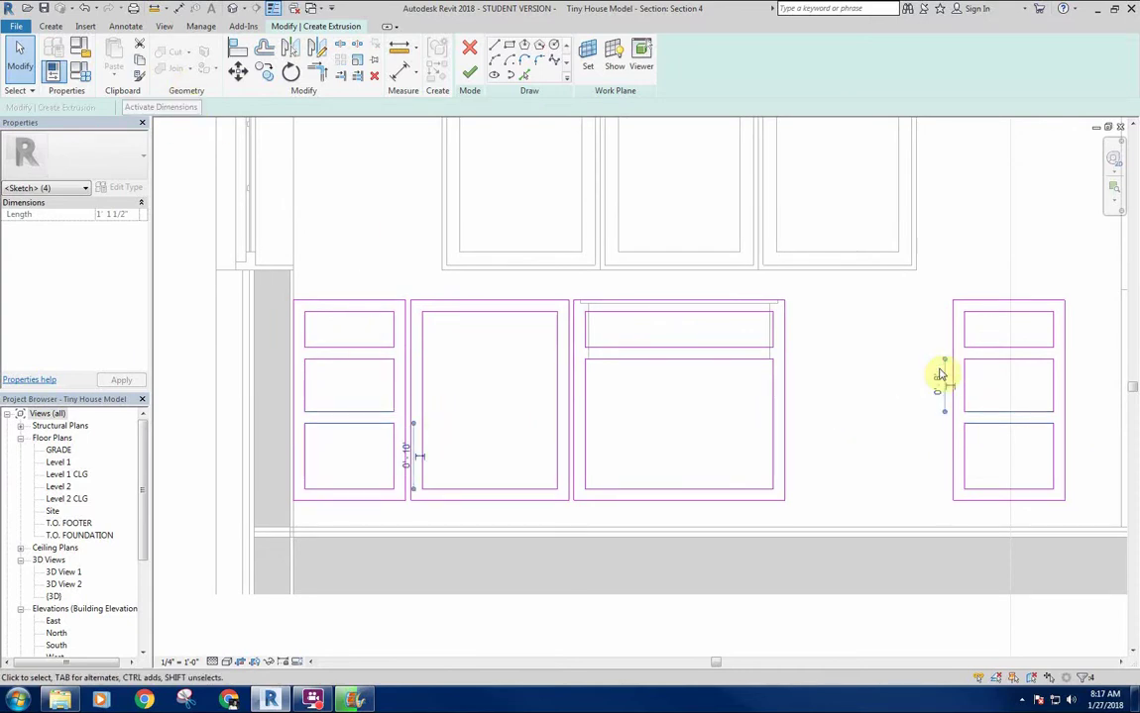
pyautogui.click(939, 377)
pyautogui.write('9')
pyautogui.press('Return')
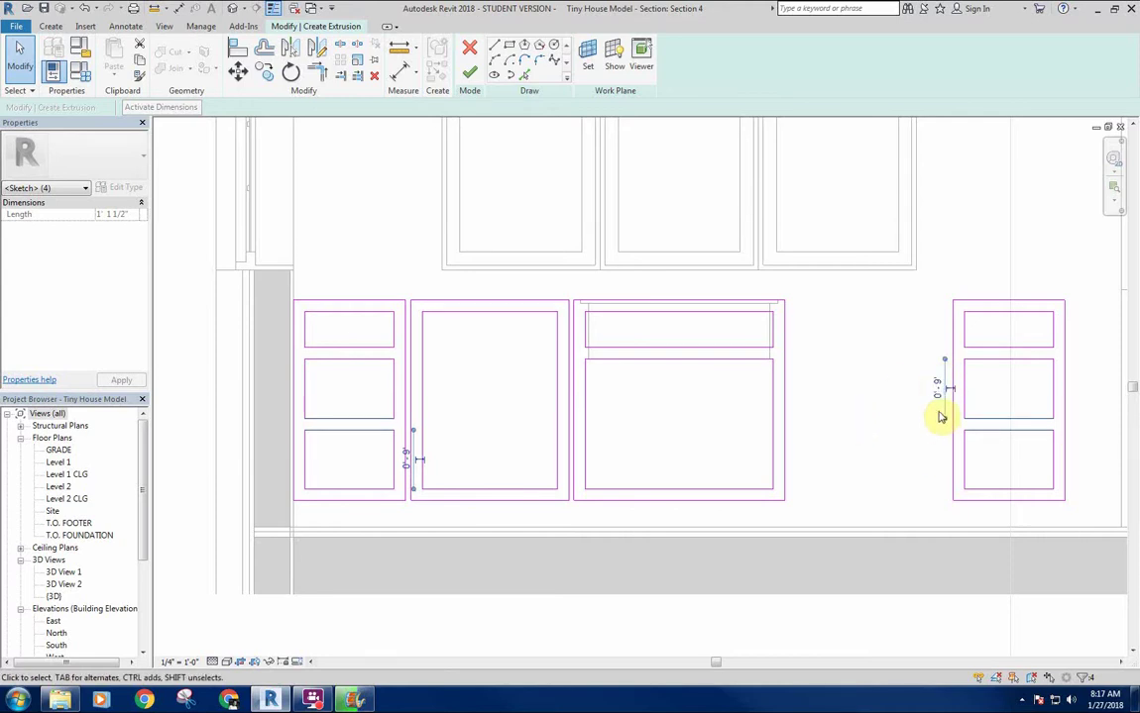
pyautogui.click(860, 388)
pyautogui.moveTo(858, 393)
pyautogui.mouseDown(button='middle')
pyautogui.moveTo(845, 407)
pyautogui.moveTo(827, 402)
pyautogui.moveTo(842, 364)
pyautogui.mouseUp(button='middle')
pyautogui.scroll(-1, 828, 401)
pyautogui.click(624, 359)
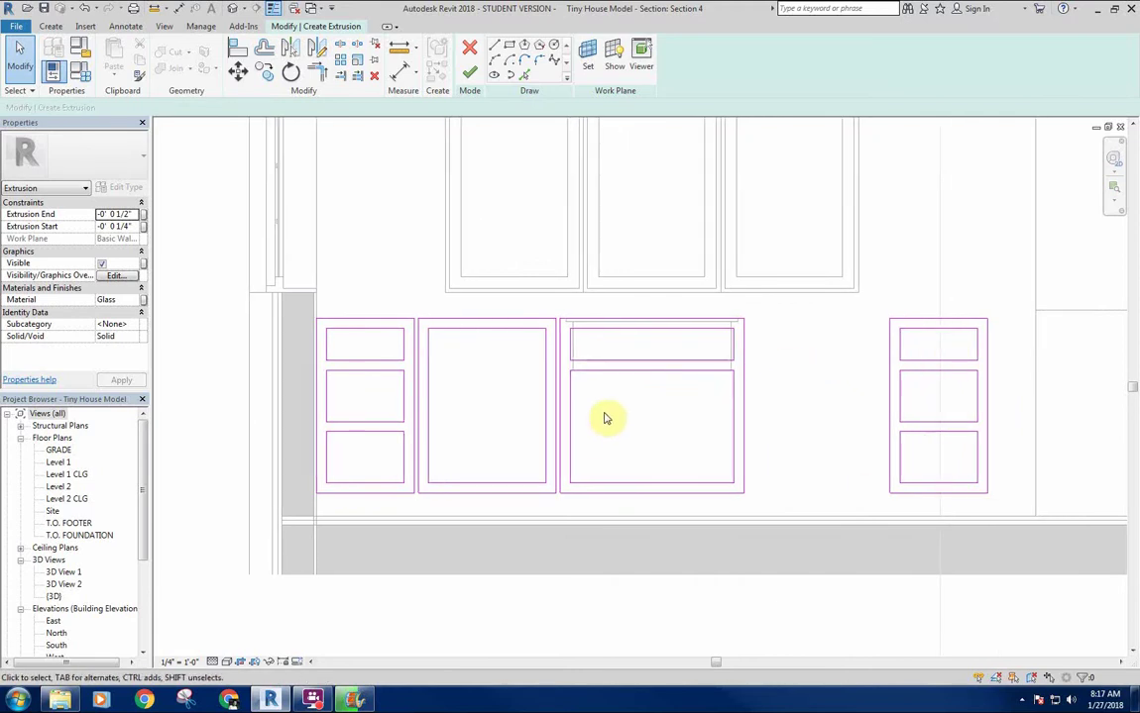
# Set the cabinet front extrusion's end to 2' 0" and its start to 1' 11 1/4"
pyautogui.moveTo(491, 370); pyautogui.dragTo(471, 365, button='middle')
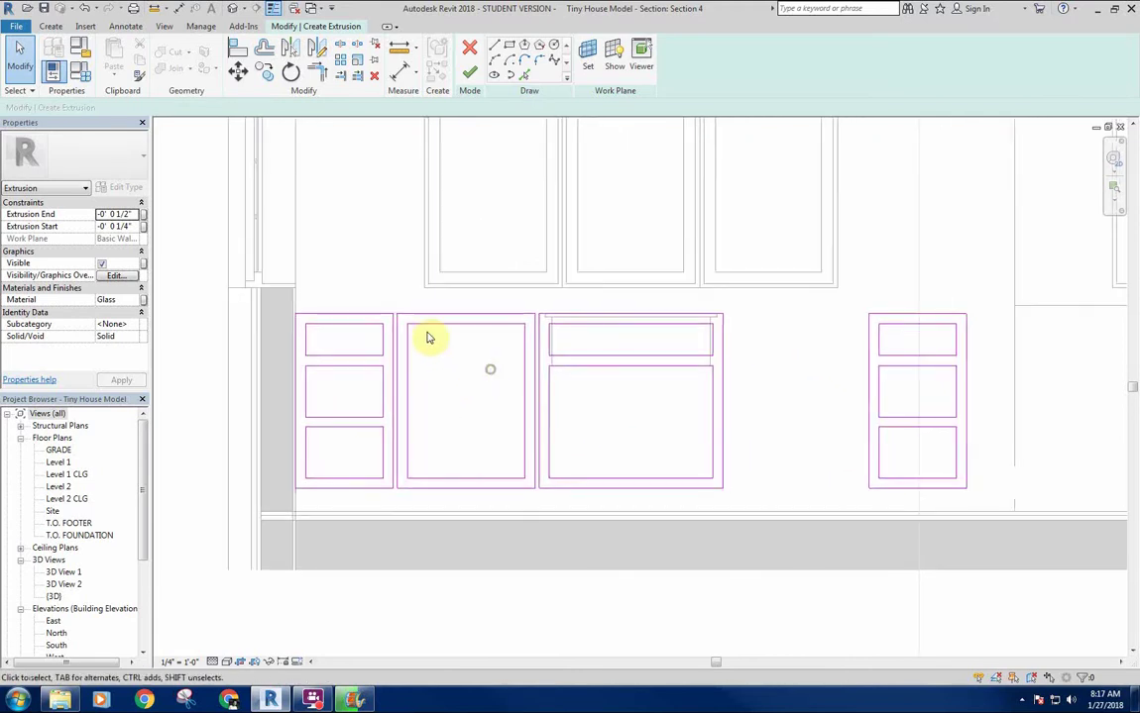
pyautogui.scroll(-1, 705, 254)
pyautogui.moveTo(710, 255); pyautogui.dragTo(646, 266, button='middle')
pyautogui.moveTo(527, 269); pyautogui.dragTo(505, 279, button='middle')
pyautogui.moveTo(149, 188); pyautogui.dragTo(176, 193)
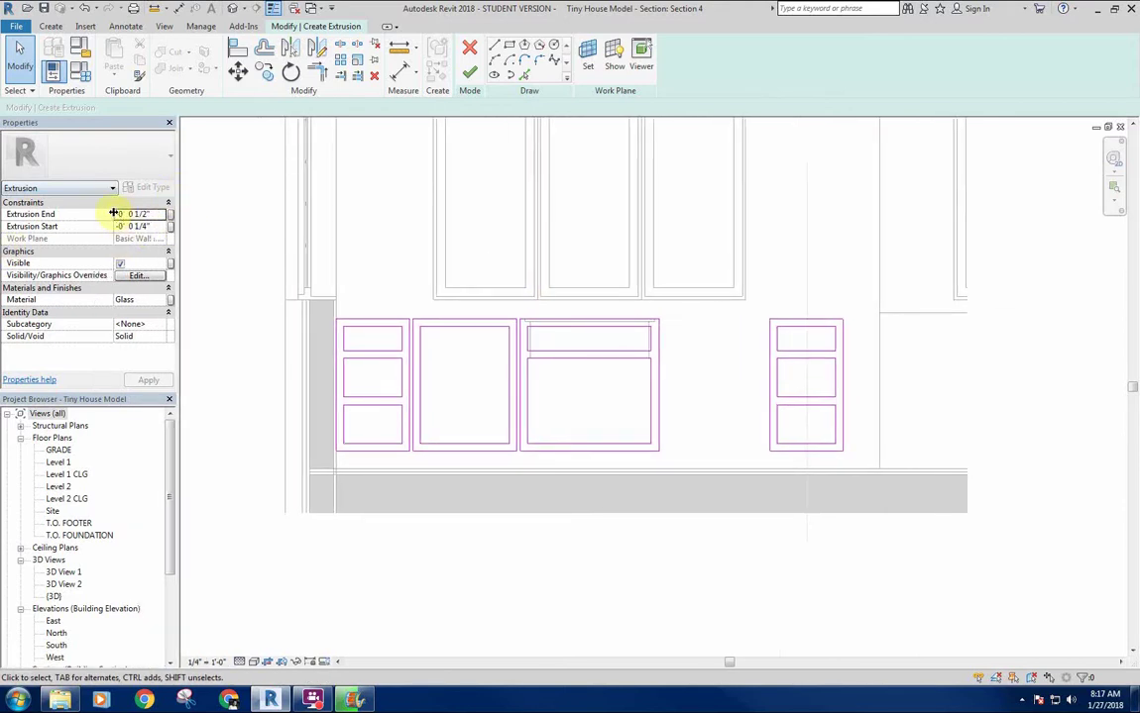
pyautogui.moveTo(114, 205); pyautogui.dragTo(99, 205)
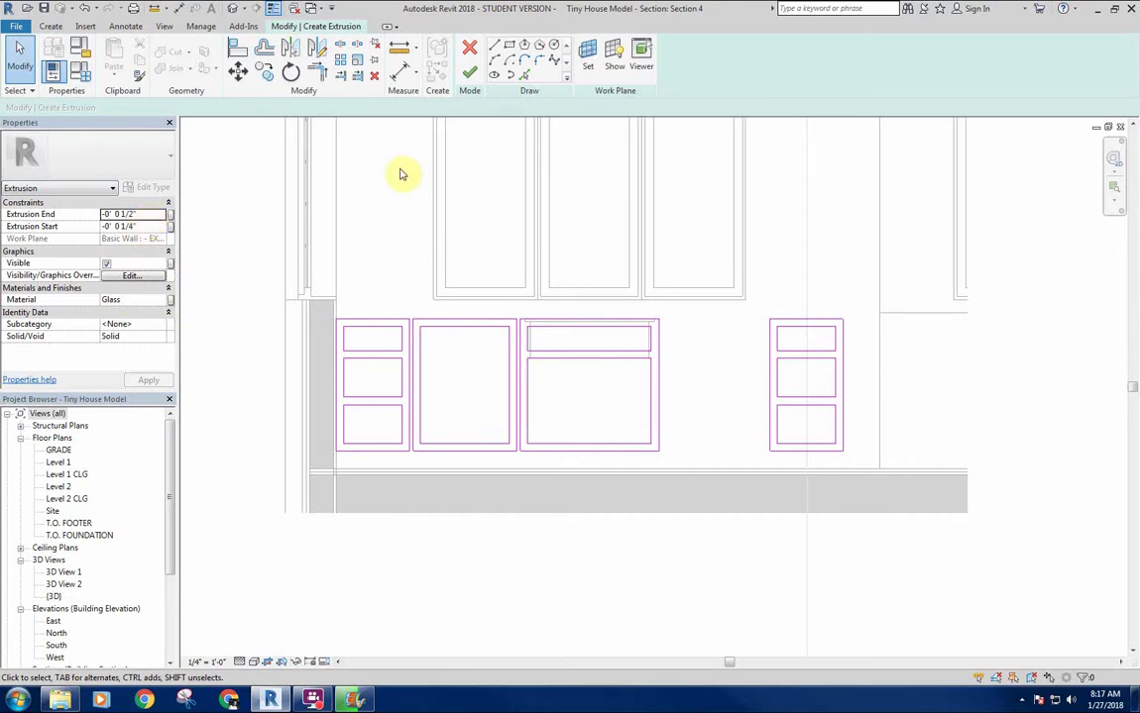
pyautogui.click(145, 214)
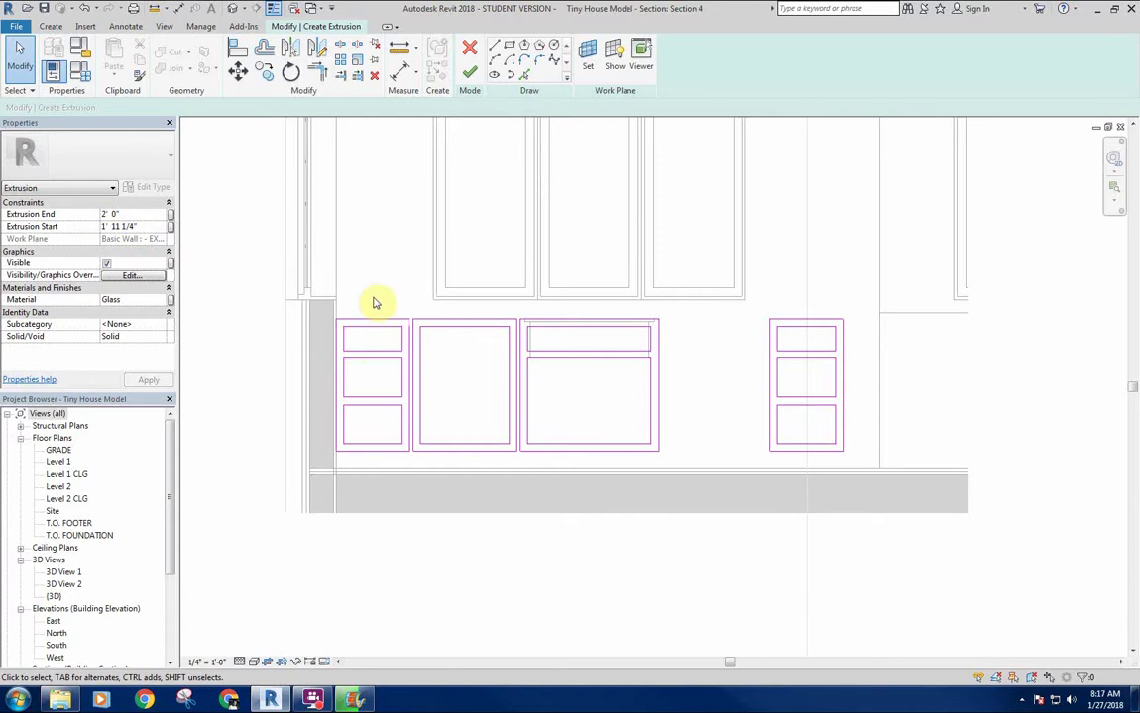
pyautogui.moveTo(433, 268); pyautogui.dragTo(427, 270, button='middle')
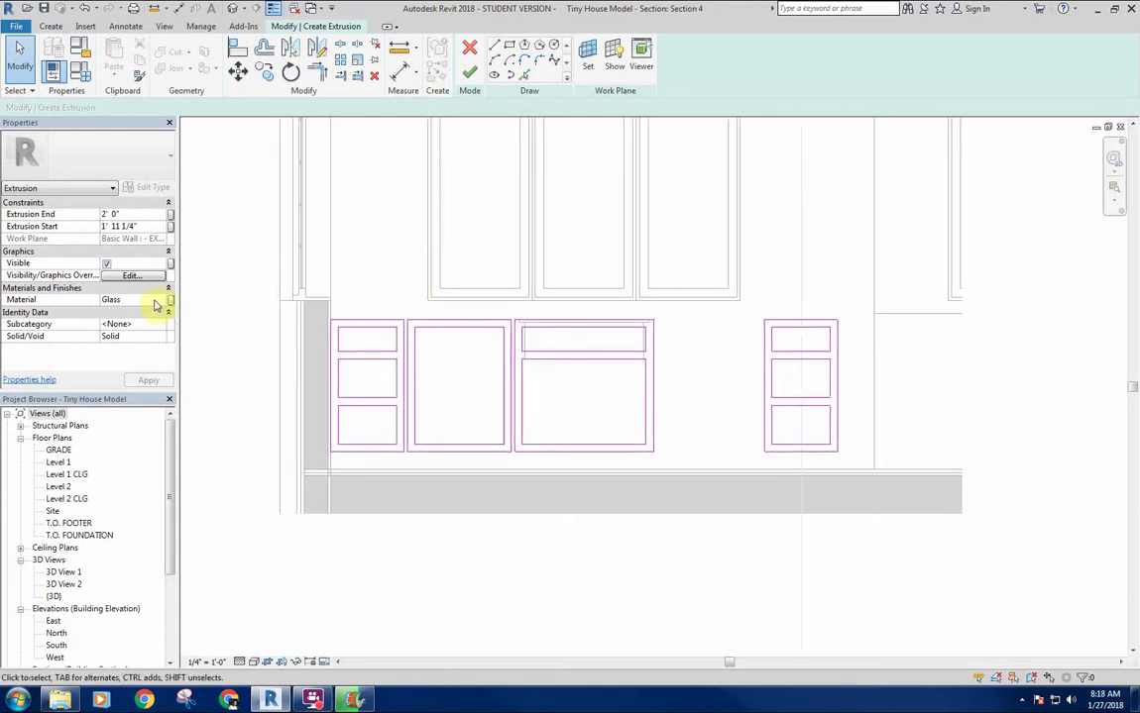
# Create a new material for the extrusion and name it "- Kitchen Cabinets"
pyautogui.click(161, 300)
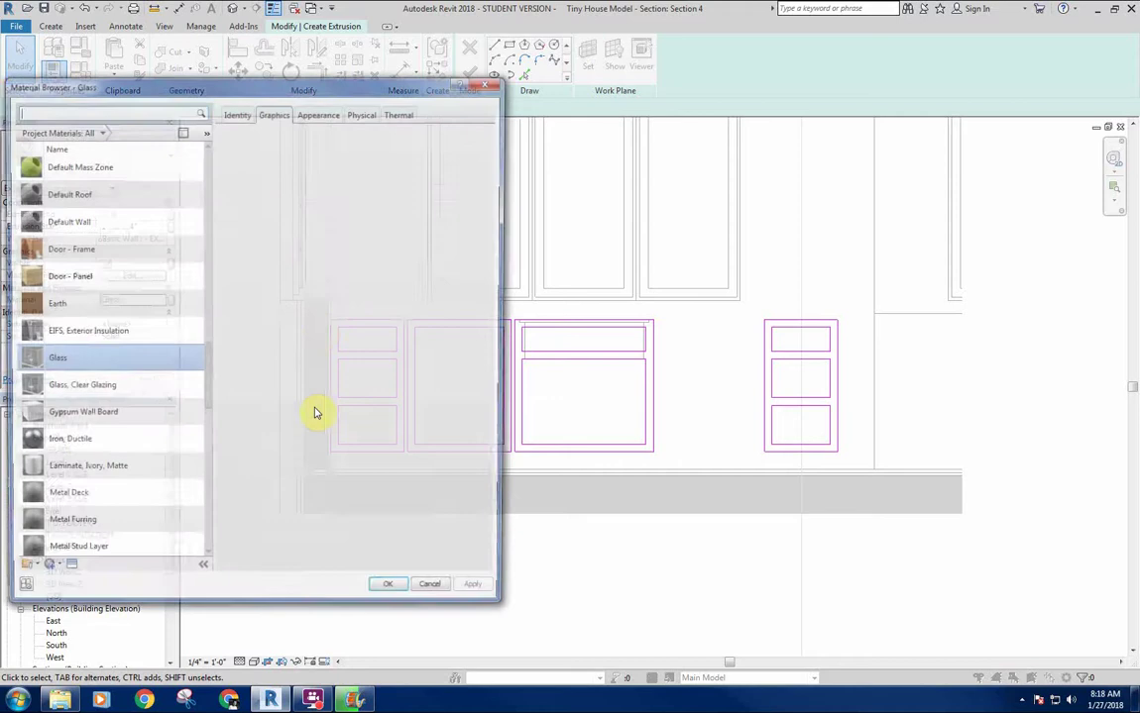
pyautogui.click(29, 573)
pyautogui.click(52, 587)
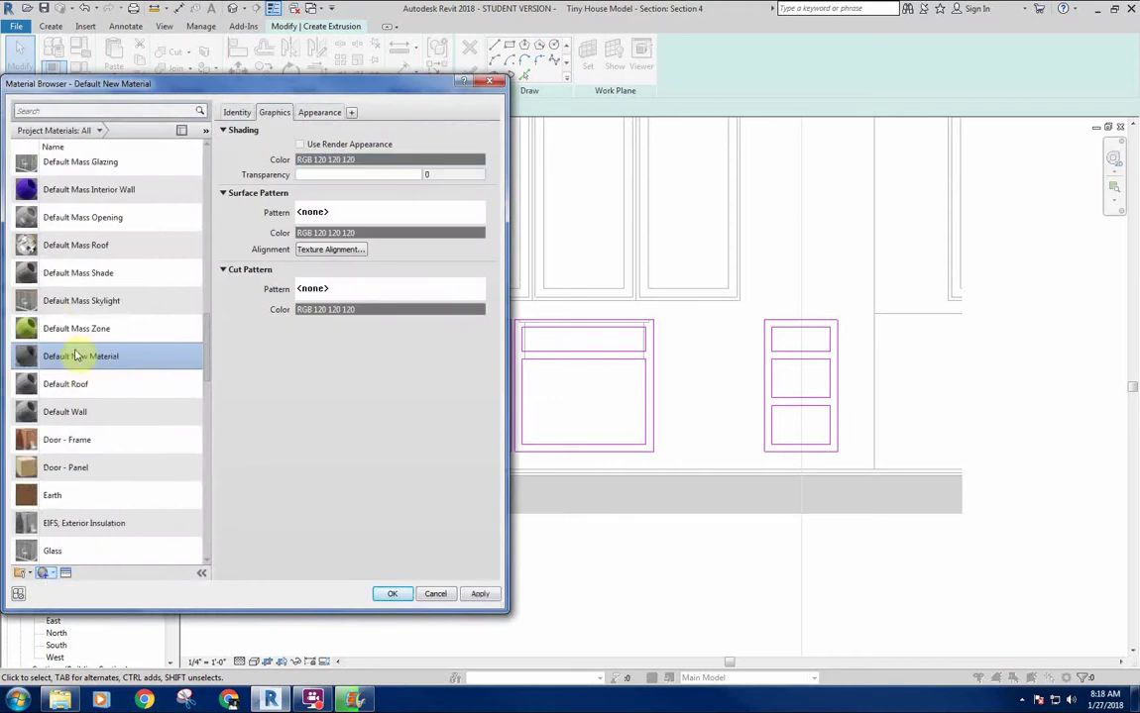
pyautogui.rightClick(97, 359)
pyautogui.click(115, 397)
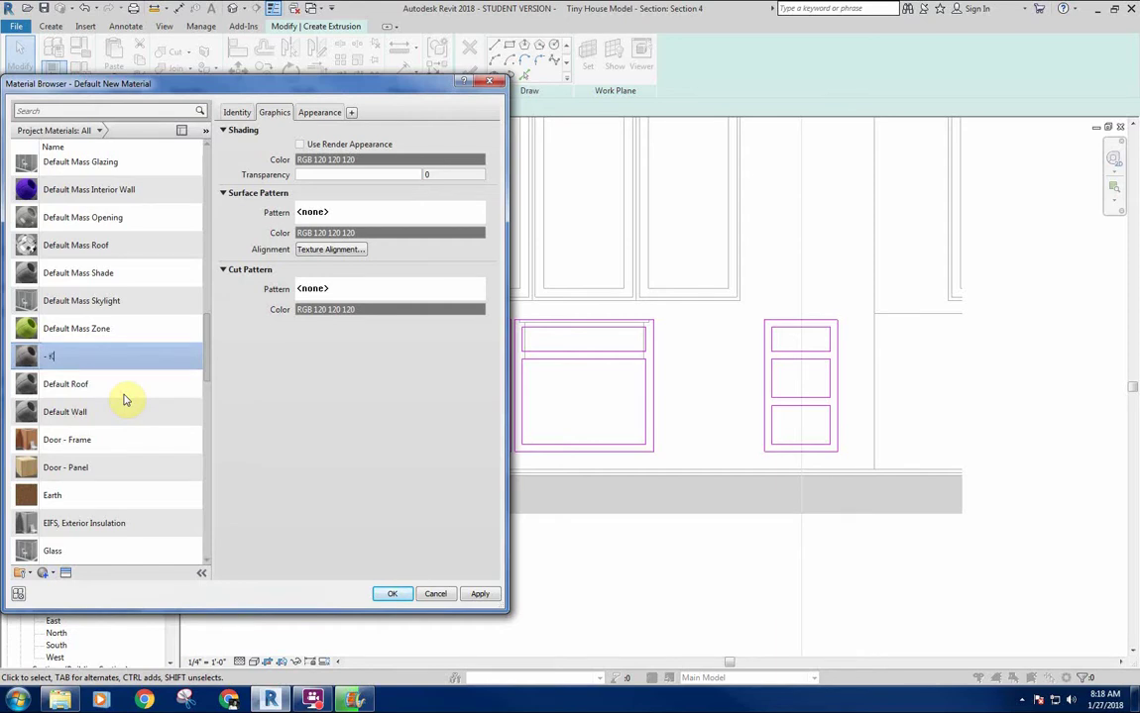
pyautogui.write('- Kitchen Cabinets')
pyautogui.press('Return')
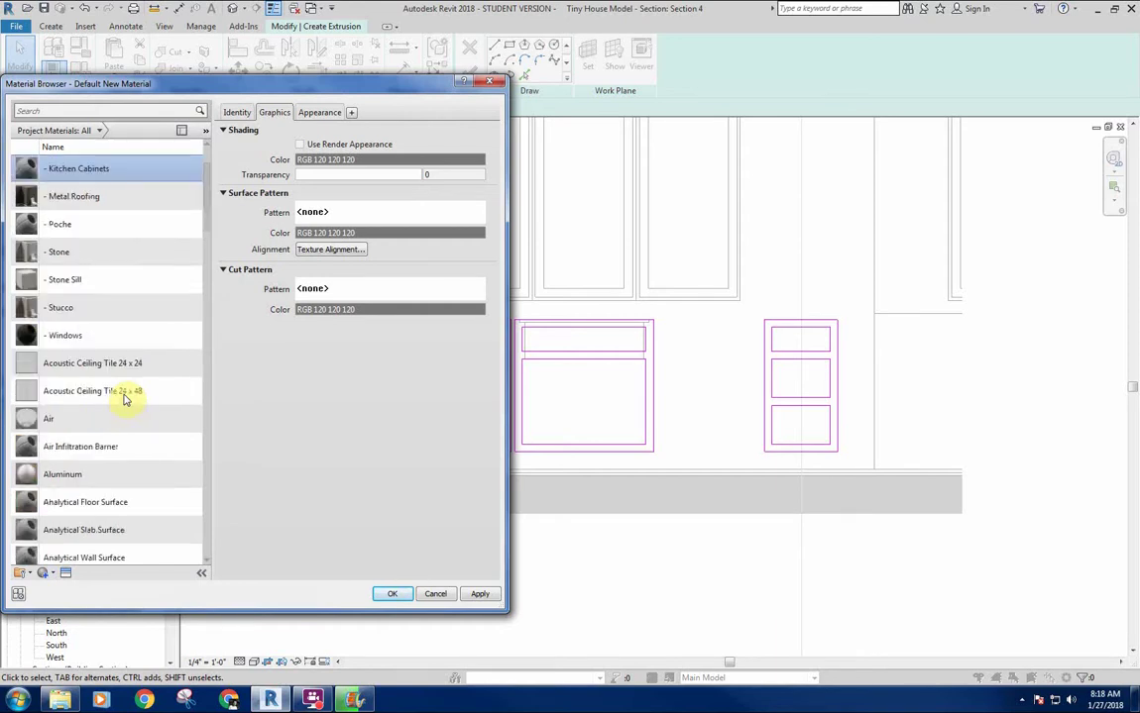
# Assign the "- Kitchen Cabinets" material to the cabinet front frames and finish the extrusion
pyautogui.click(392, 594)
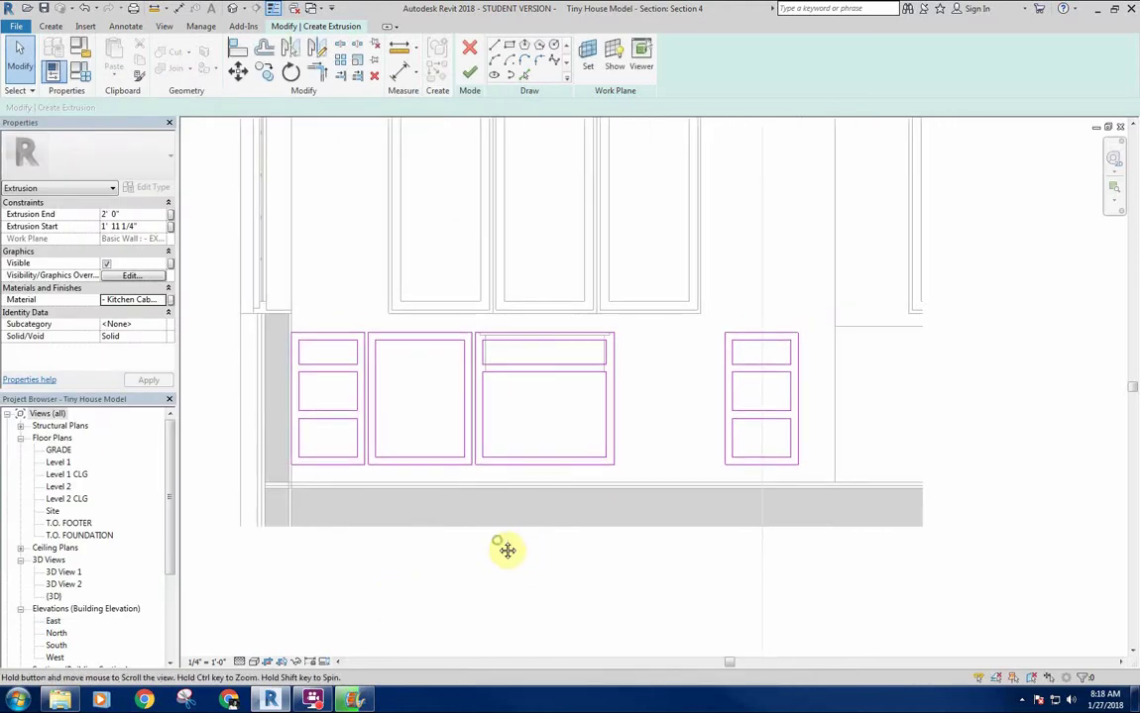
pyautogui.moveTo(671, 266); pyautogui.dragTo(646, 281, button='middle')
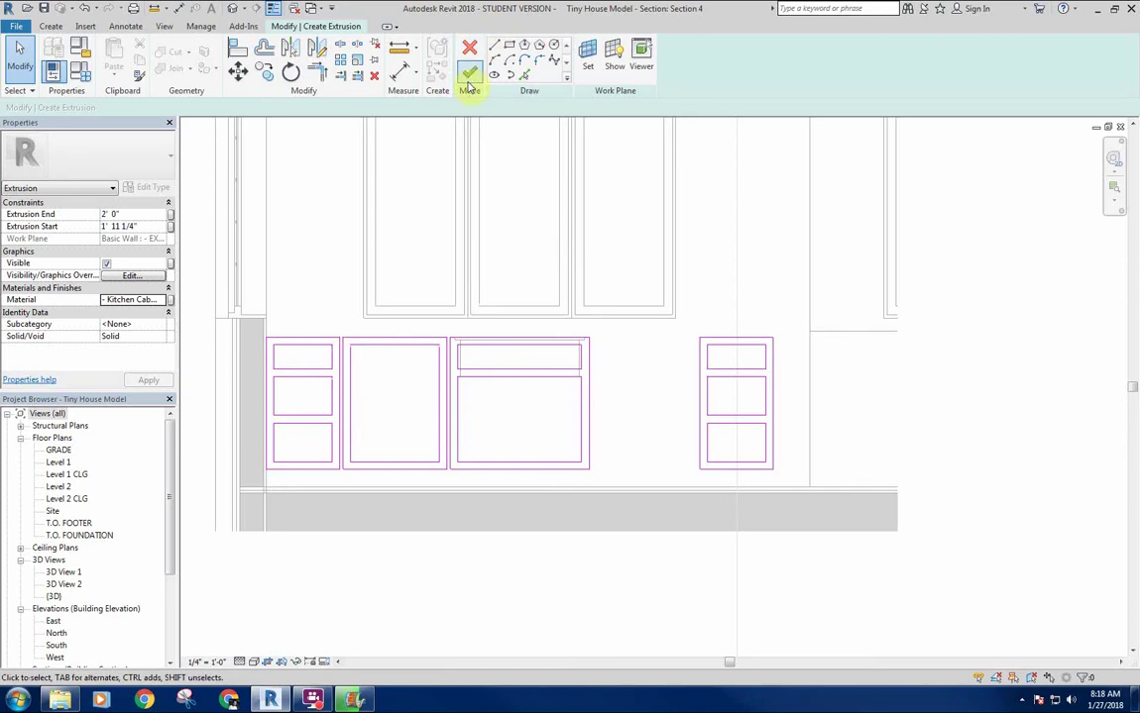
pyautogui.click(469, 76)
pyautogui.click(634, 366)
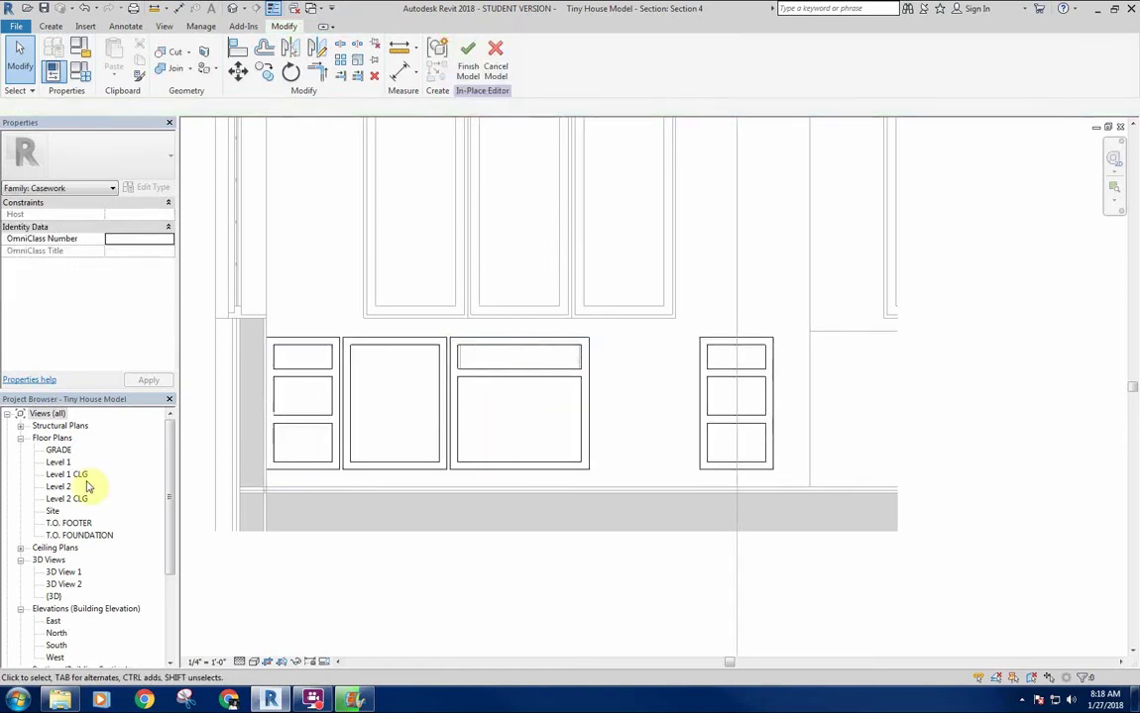
# Inspect the extruded cabinet front frames up close in 3D View 1, and return to the Section 4 view
pyautogui.doubleClick(69, 574)
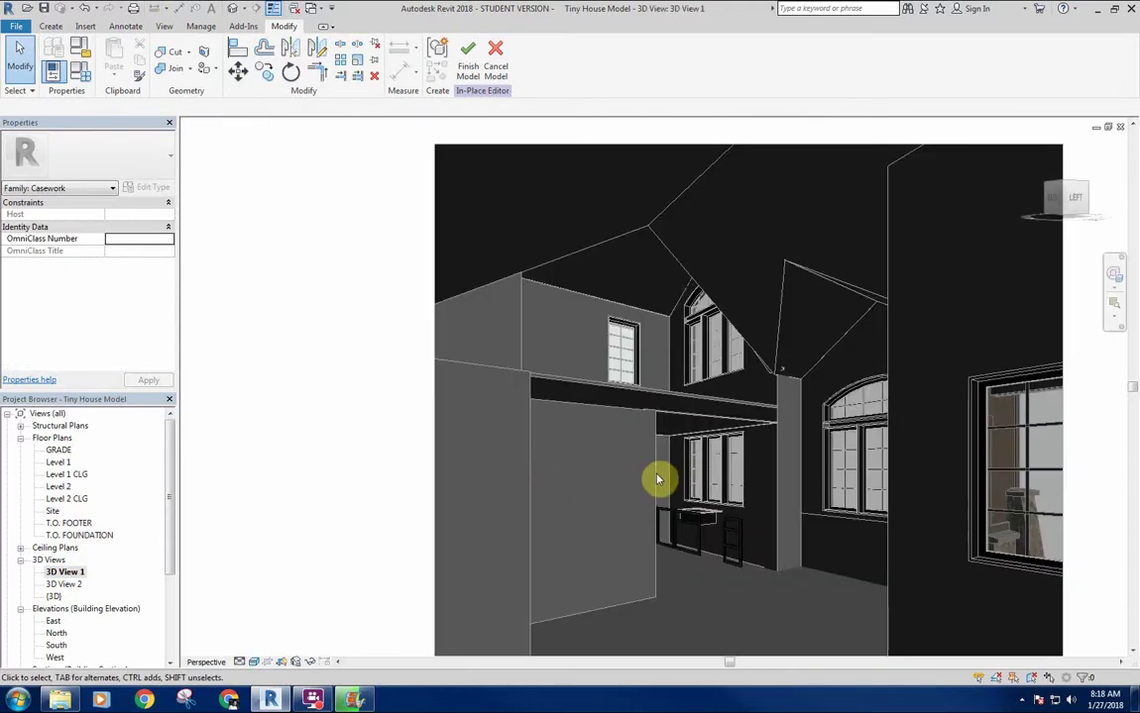
pyautogui.moveTo(659, 478); pyautogui.dragTo(580, 499, button='middle')
pyautogui.scroll(5, 594, 432)
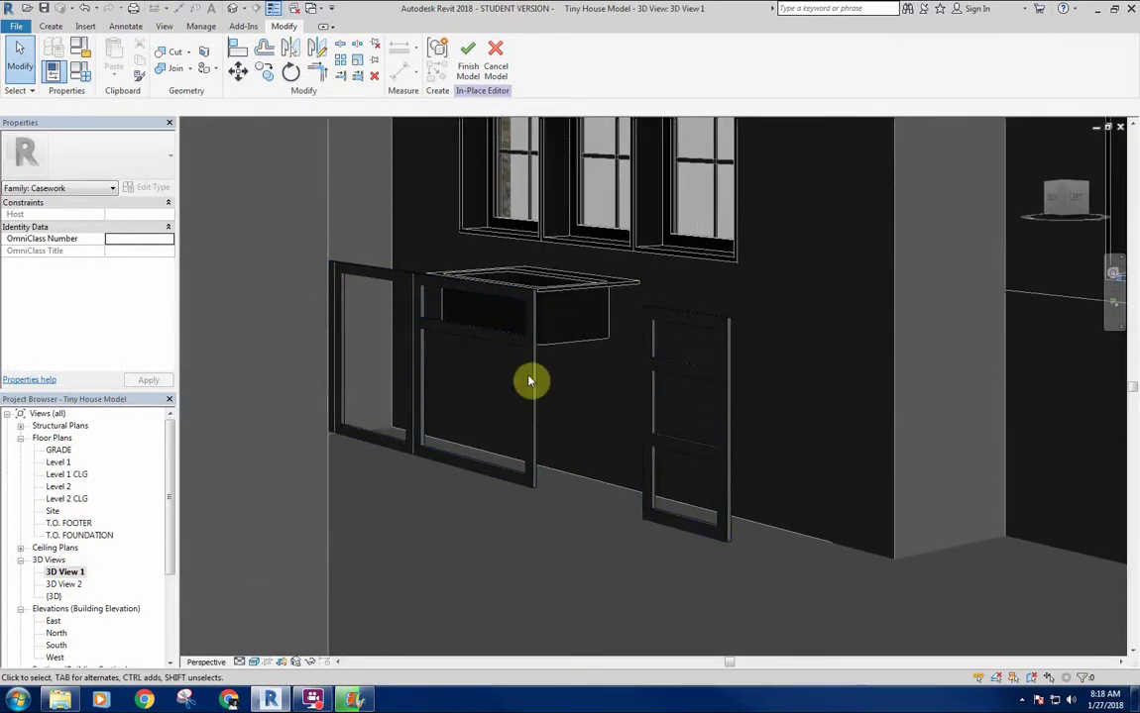
pyautogui.moveTo(533, 577)
pyautogui.mouseDown(button='middle')
pyautogui.moveTo(549, 573)
pyautogui.moveTo(541, 565)
pyautogui.mouseUp(button='middle')
pyautogui.hotkey('ctrl', 'Tab')
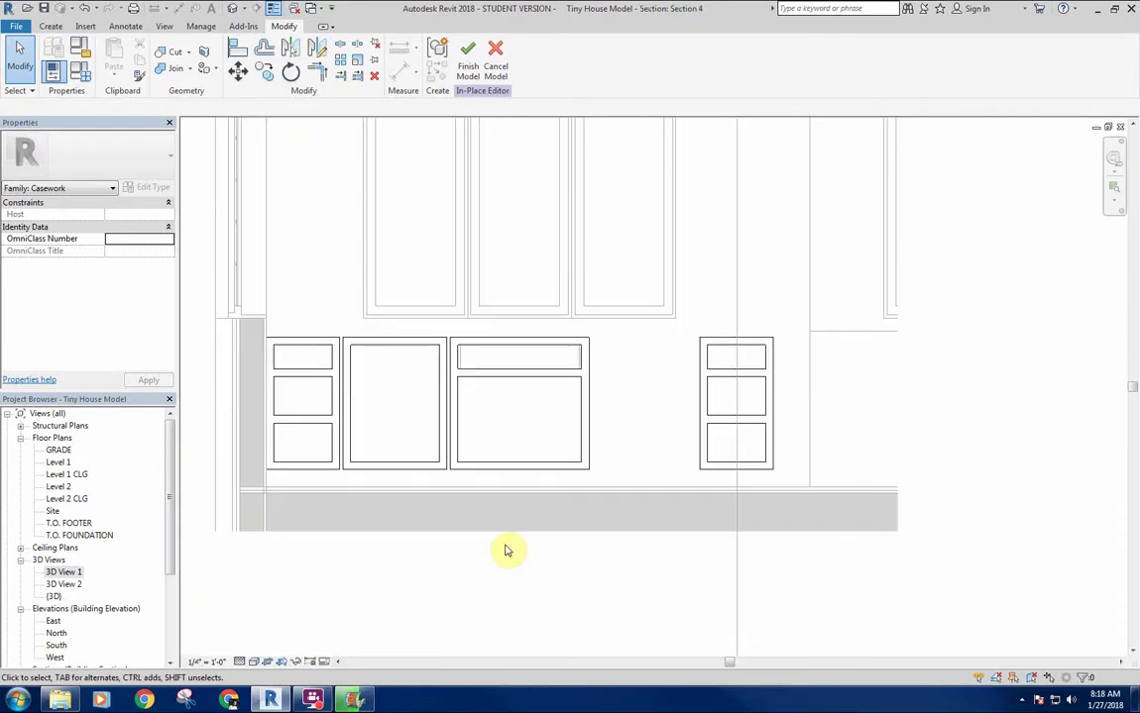
# Start a second solid extrusion in the casework model, picking the existing cabinet front extrusion as its work plane
pyautogui.moveTo(624, 461); pyautogui.dragTo(642, 453, button='middle')
pyautogui.moveTo(570, 275); pyautogui.dragTo(605, 246, button='middle')
pyautogui.moveTo(413, 251)
pyautogui.mouseDown(button='middle')
pyautogui.moveTo(404, 238)
pyautogui.moveTo(432, 247)
pyautogui.mouseUp(button='middle')
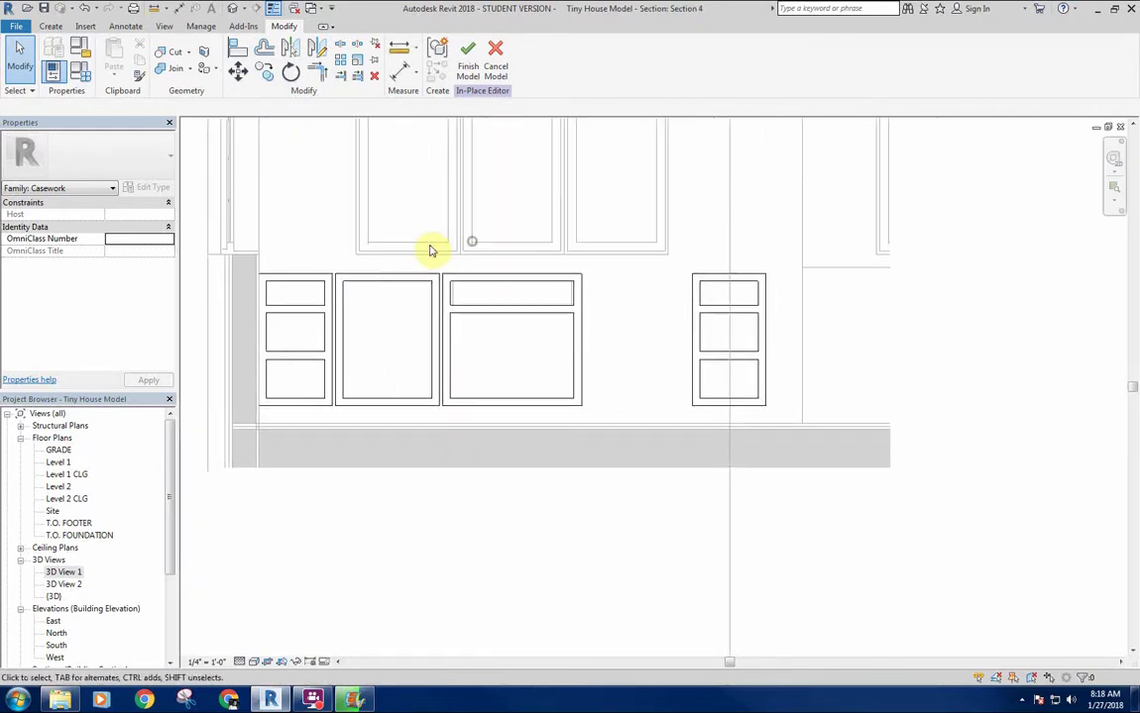
pyautogui.click(52, 27)
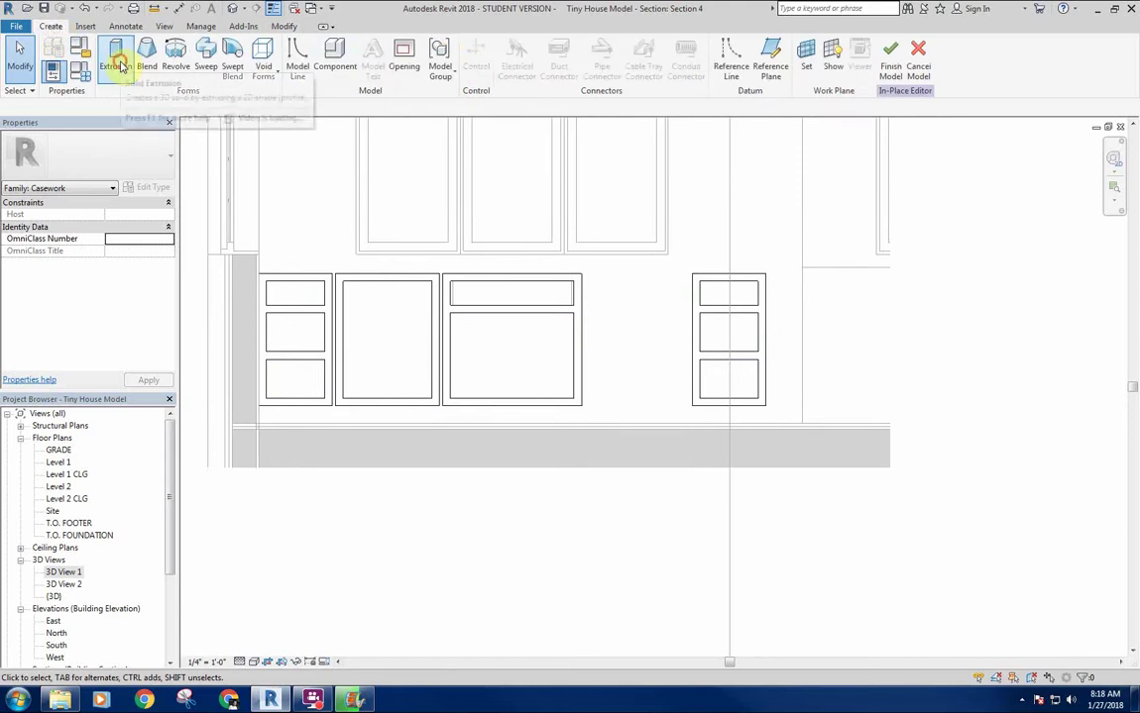
pyautogui.click(115, 55)
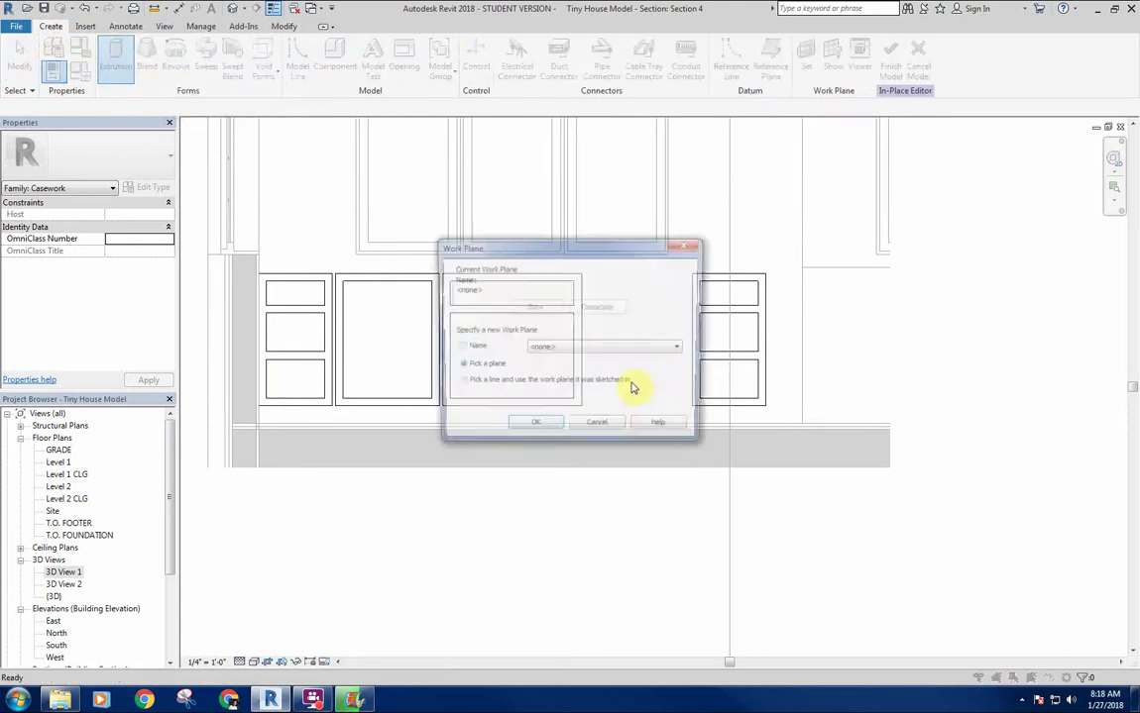
pyautogui.click(536, 429)
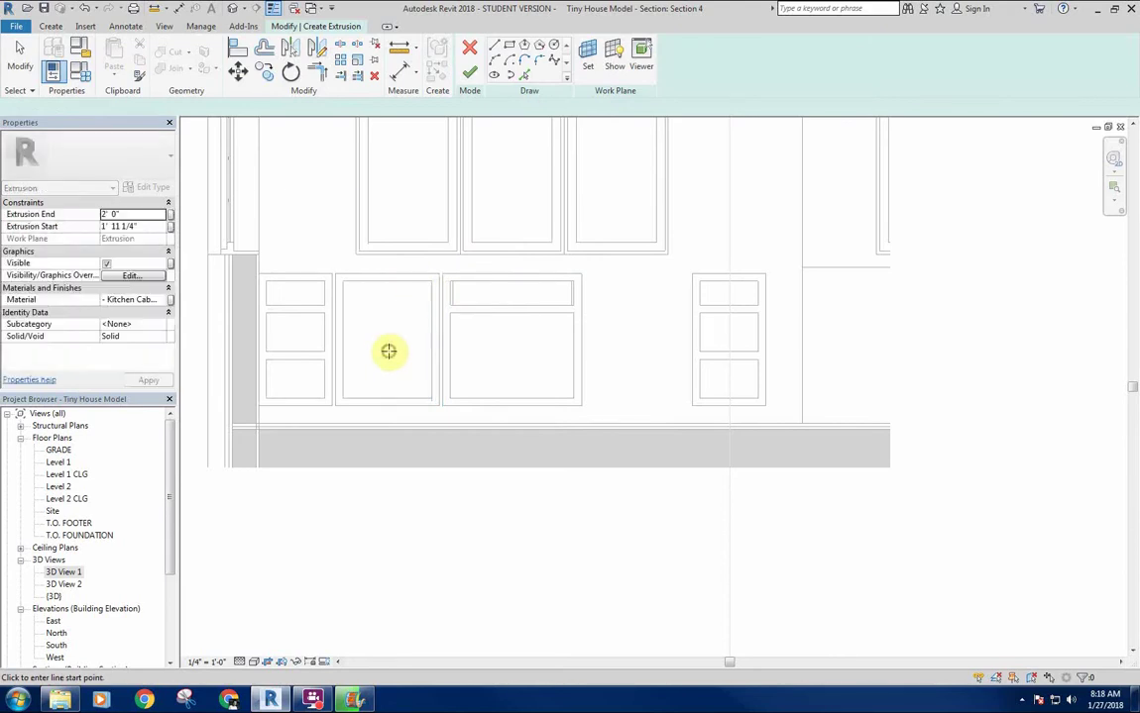
pyautogui.scroll(3, 437, 358)
pyautogui.scroll(-1, 420, 318)
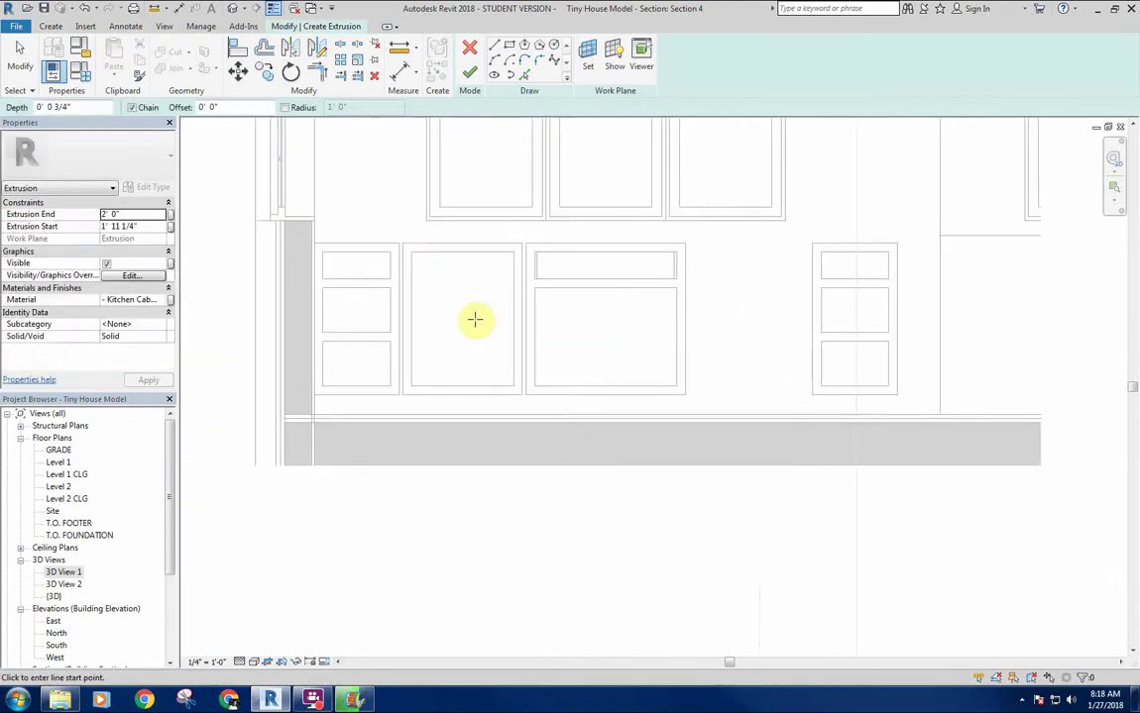
pyautogui.scroll(1, 474, 319)
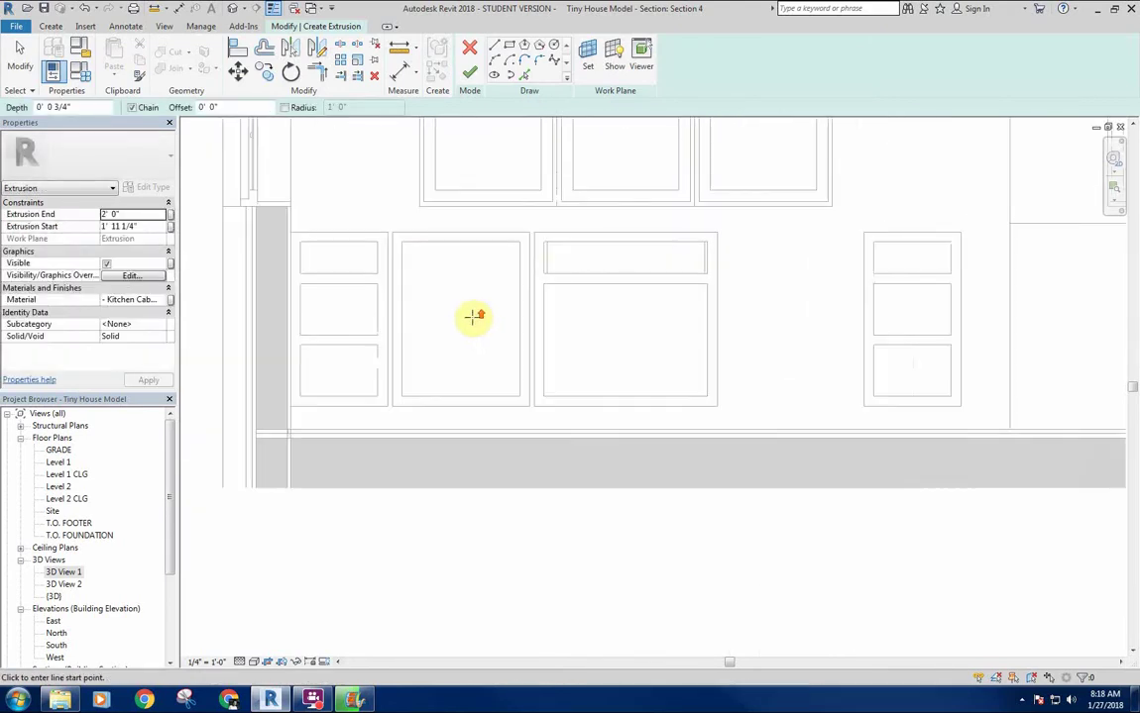
# Sketch rectangles with a -1/16" offset in the three drawer openings of the left end section
pyautogui.click(508, 48)
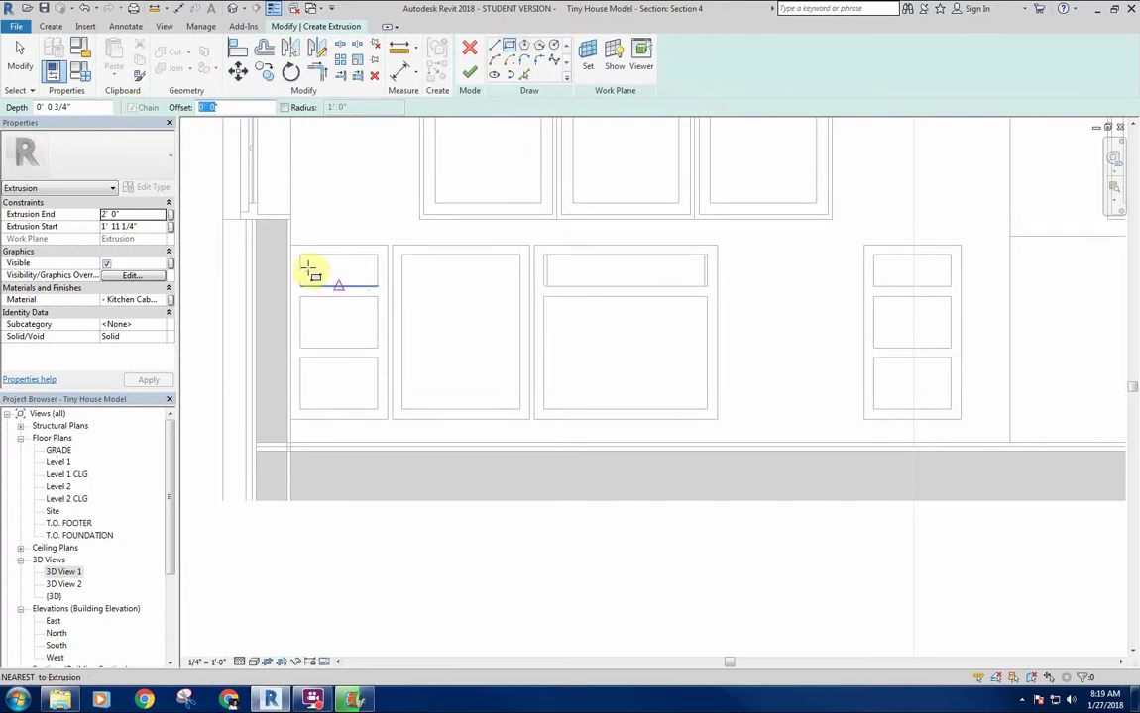
pyautogui.scroll(4, 327, 263)
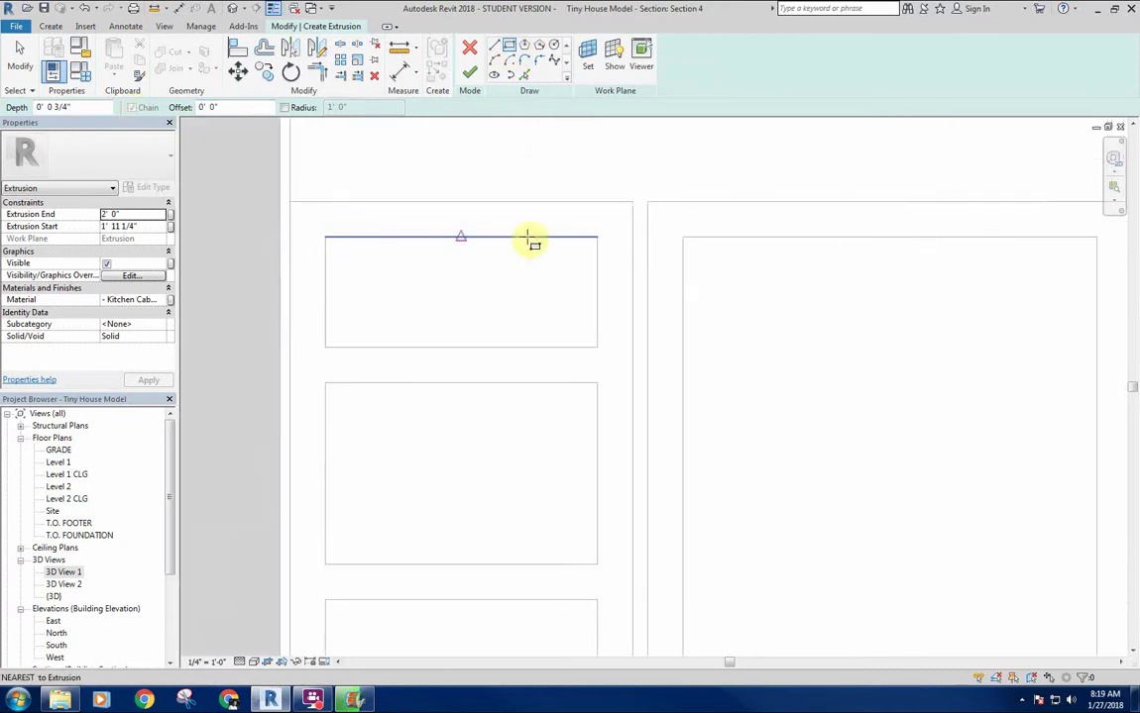
pyautogui.moveTo(426, 253); pyautogui.dragTo(410, 238, button='middle')
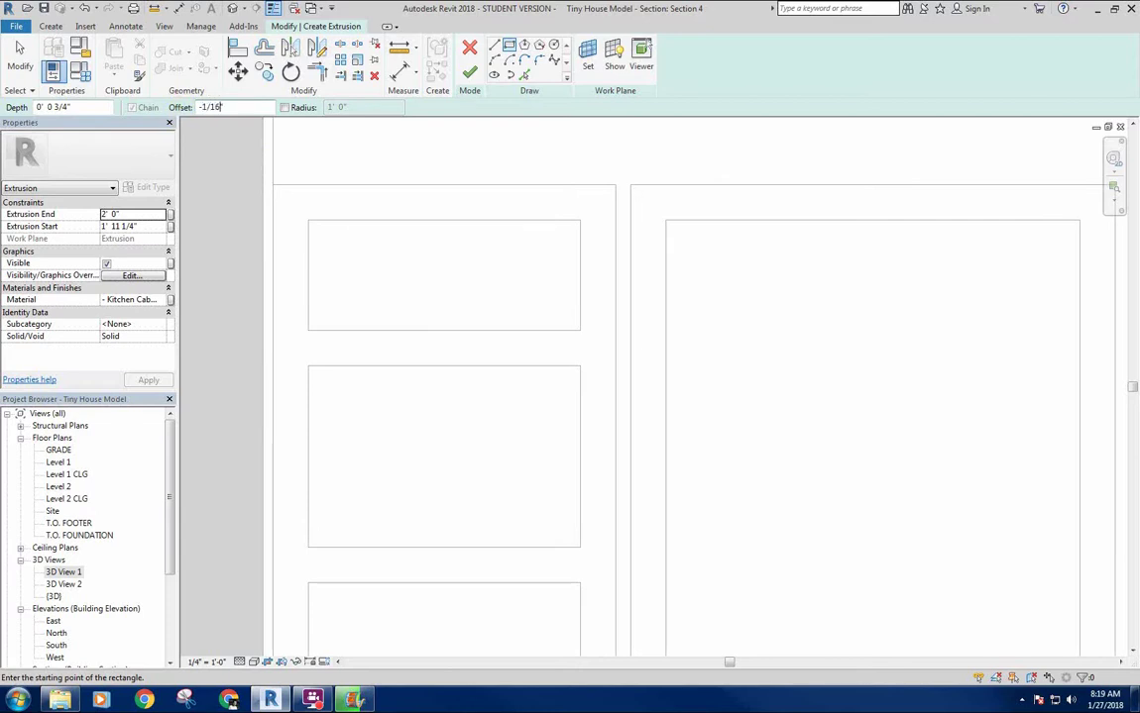
pyautogui.click(309, 221)
pyautogui.click(580, 330)
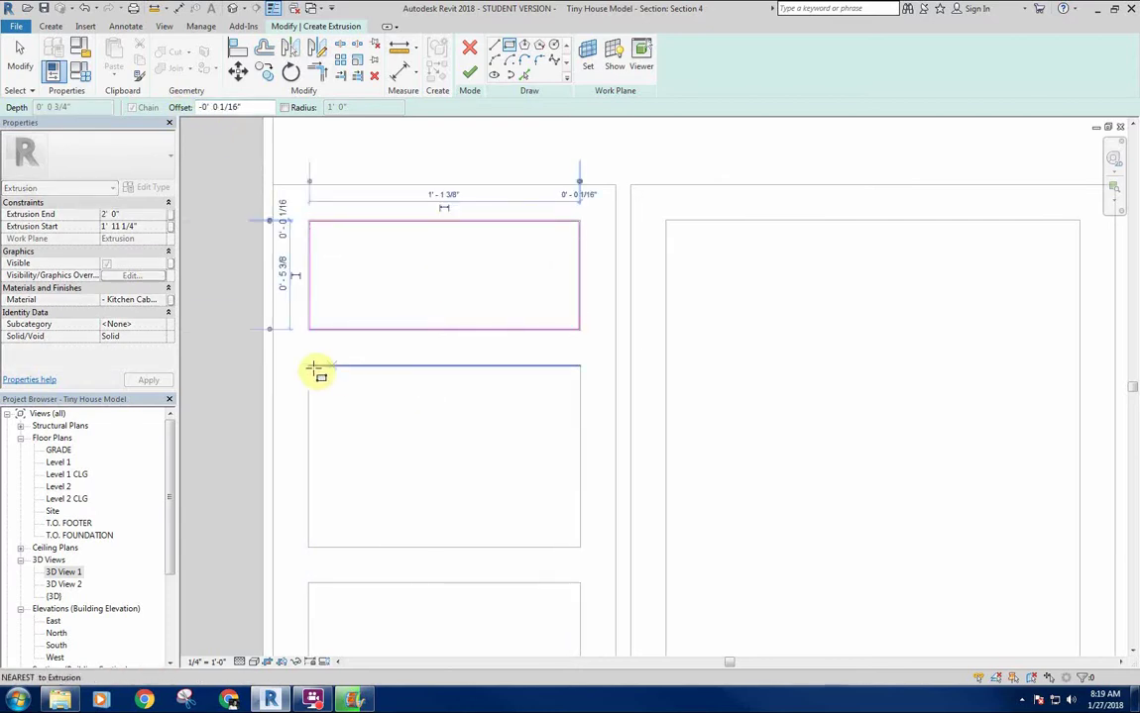
pyautogui.click(309, 367)
pyautogui.click(580, 547)
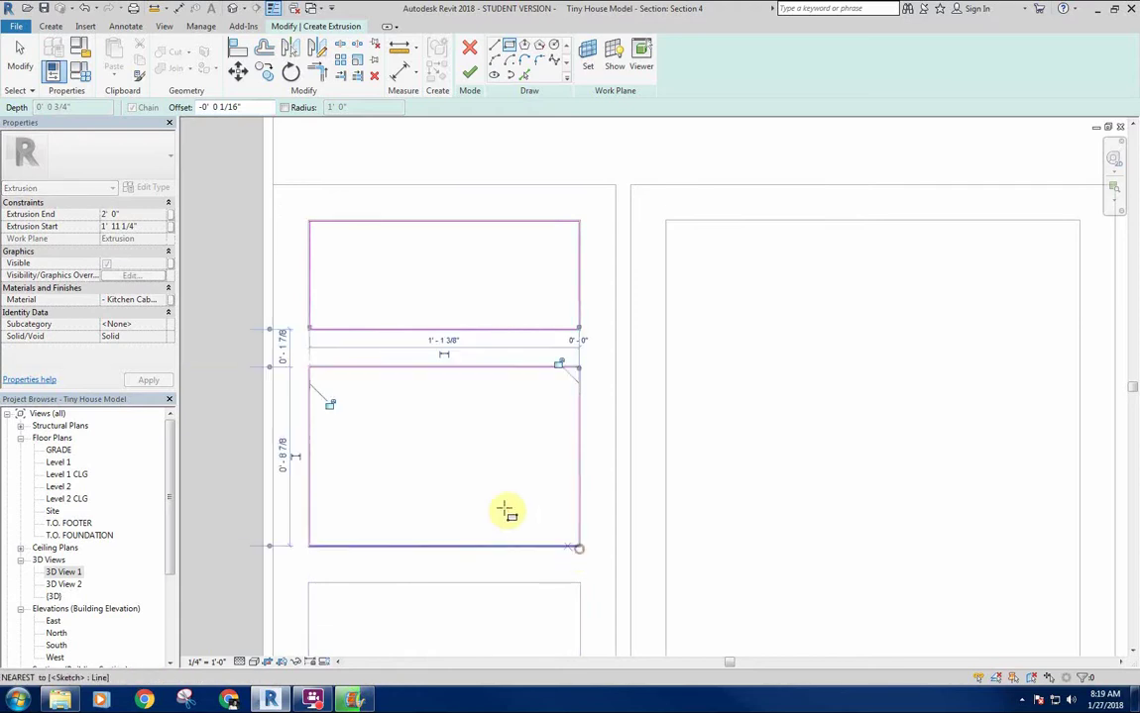
pyautogui.moveTo(346, 637); pyautogui.dragTo(305, 408, button='middle')
pyautogui.click(268, 355)
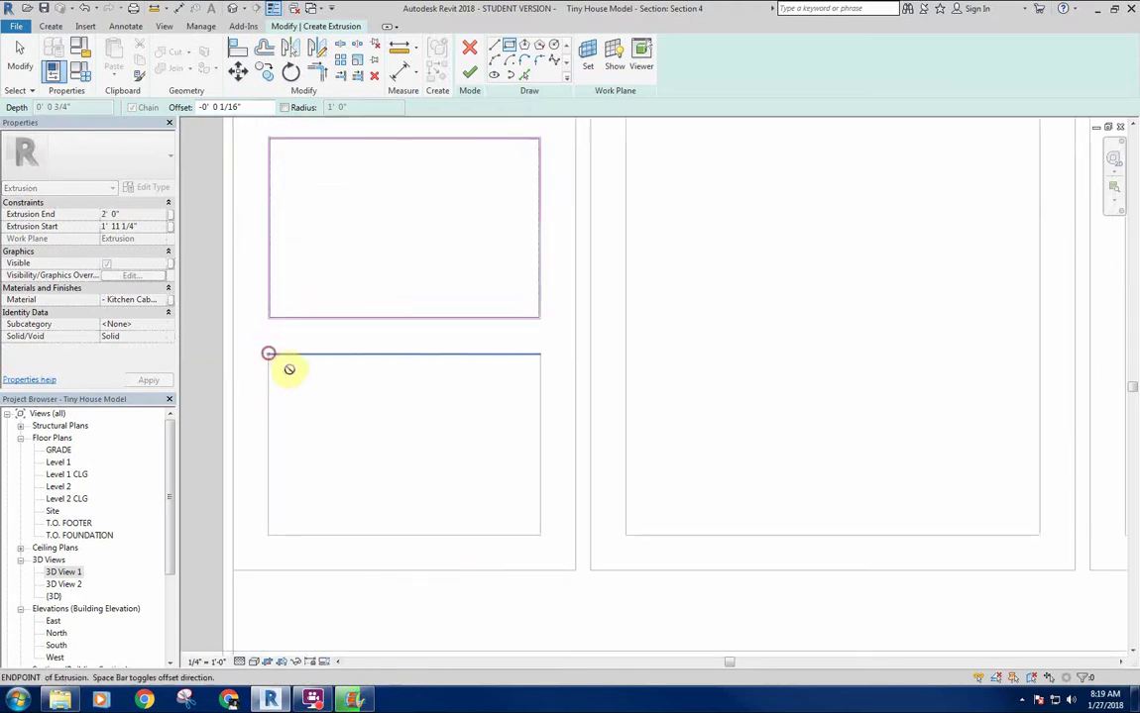
pyautogui.click(540, 534)
# Sketch offset rectangles in the single tall door opening and in the upper opening of the sink section
pyautogui.moveTo(704, 386); pyautogui.dragTo(422, 340, button='middle')
pyautogui.click(292, 222)
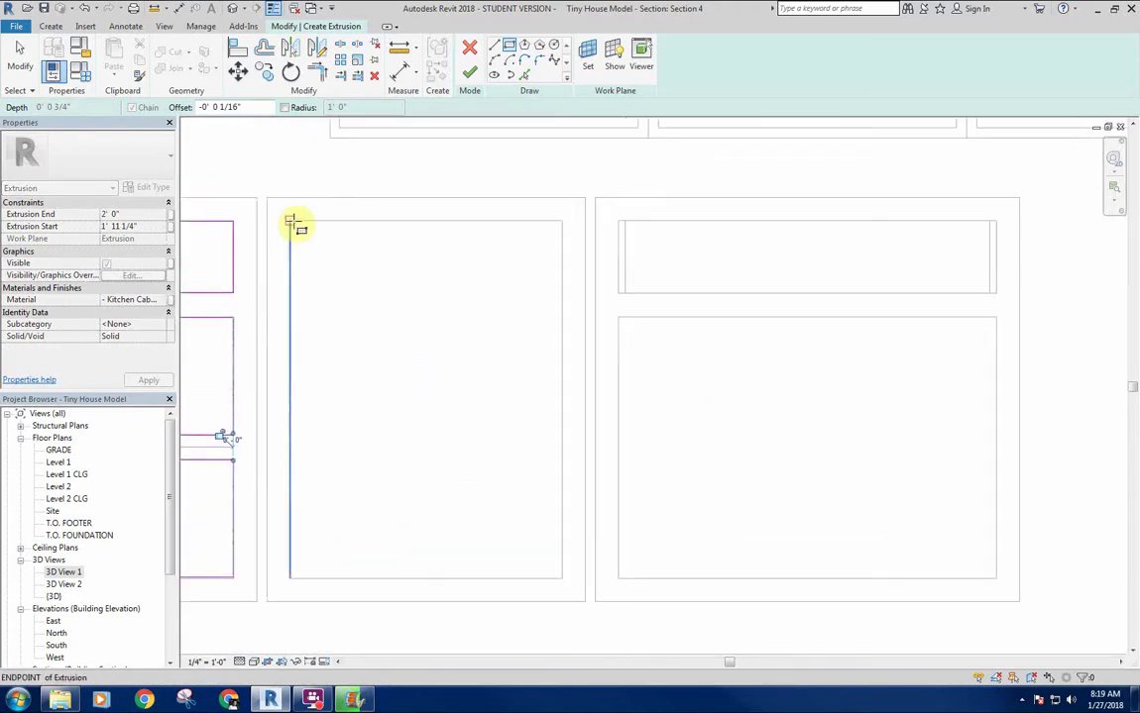
pyautogui.click(561, 577)
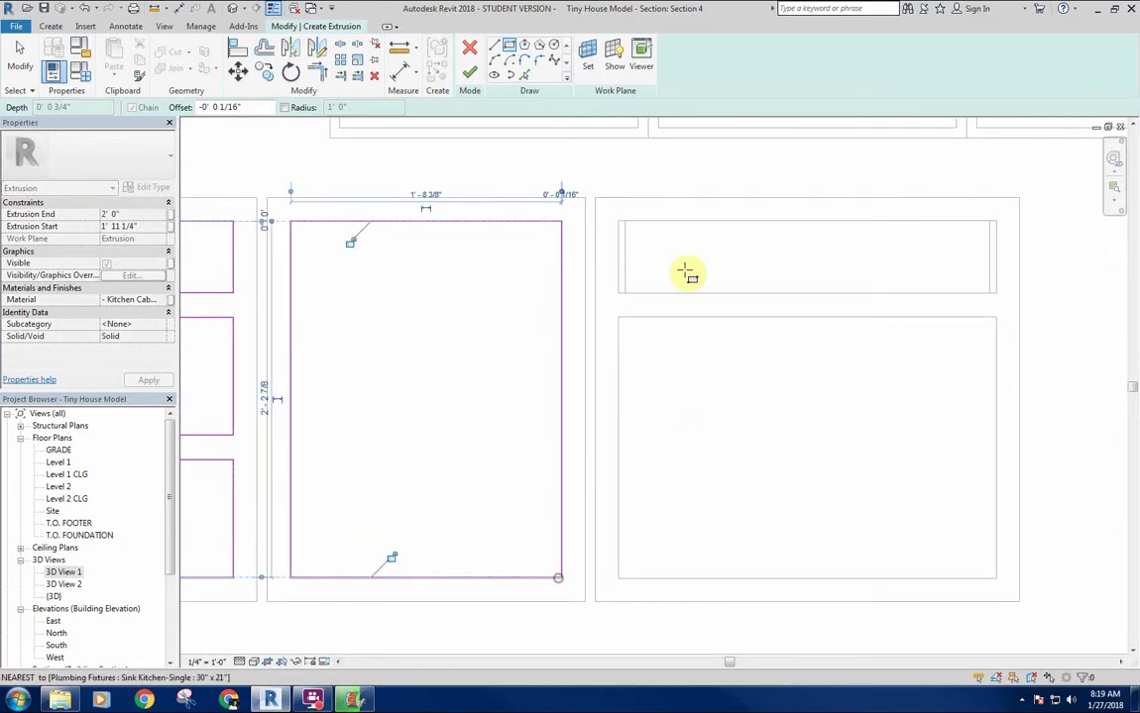
pyautogui.click(615, 221)
pyautogui.click(998, 293)
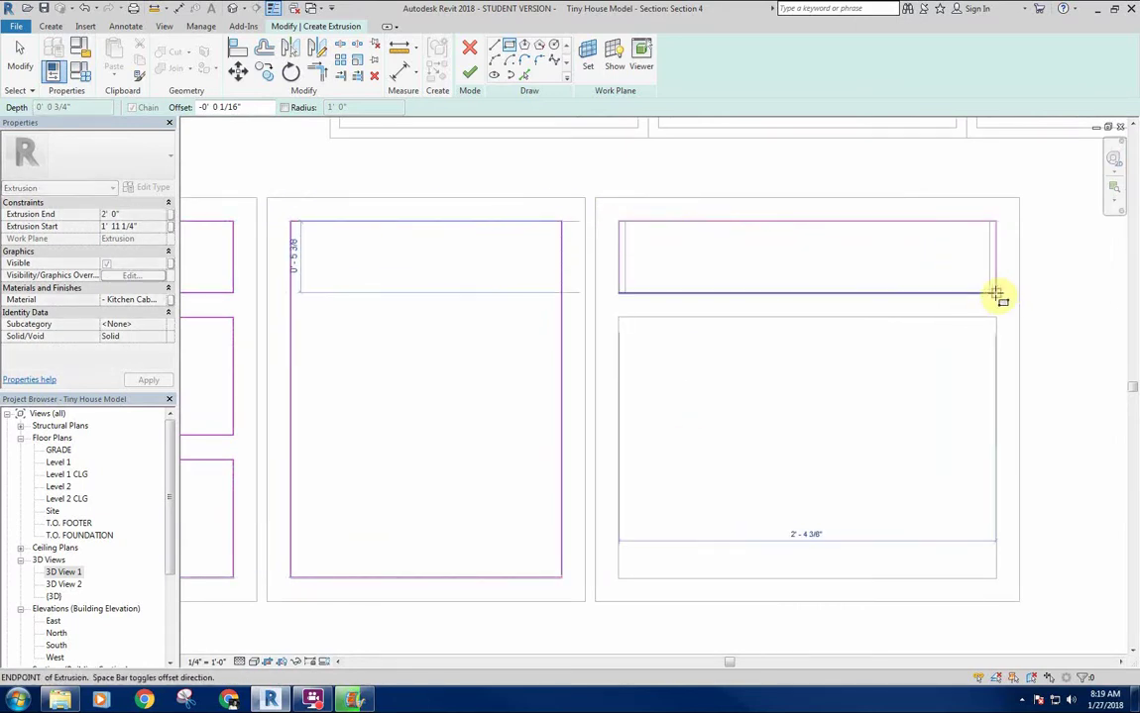
# Sketch two side-by-side offset door rectangles in the sink section's lower opening, meeting at the midpoint of its bottom edge
pyautogui.moveTo(776, 412); pyautogui.dragTo(595, 267, button='middle')
pyautogui.click(437, 174)
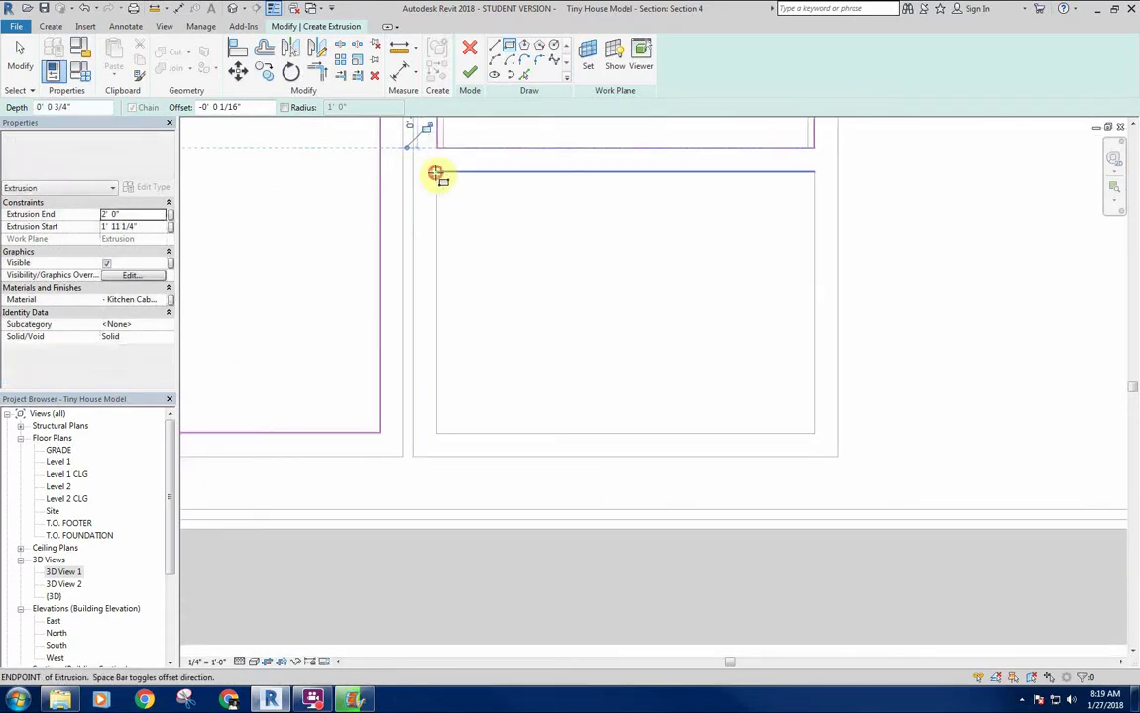
pyautogui.scroll(4, 628, 437)
pyautogui.click(617, 424)
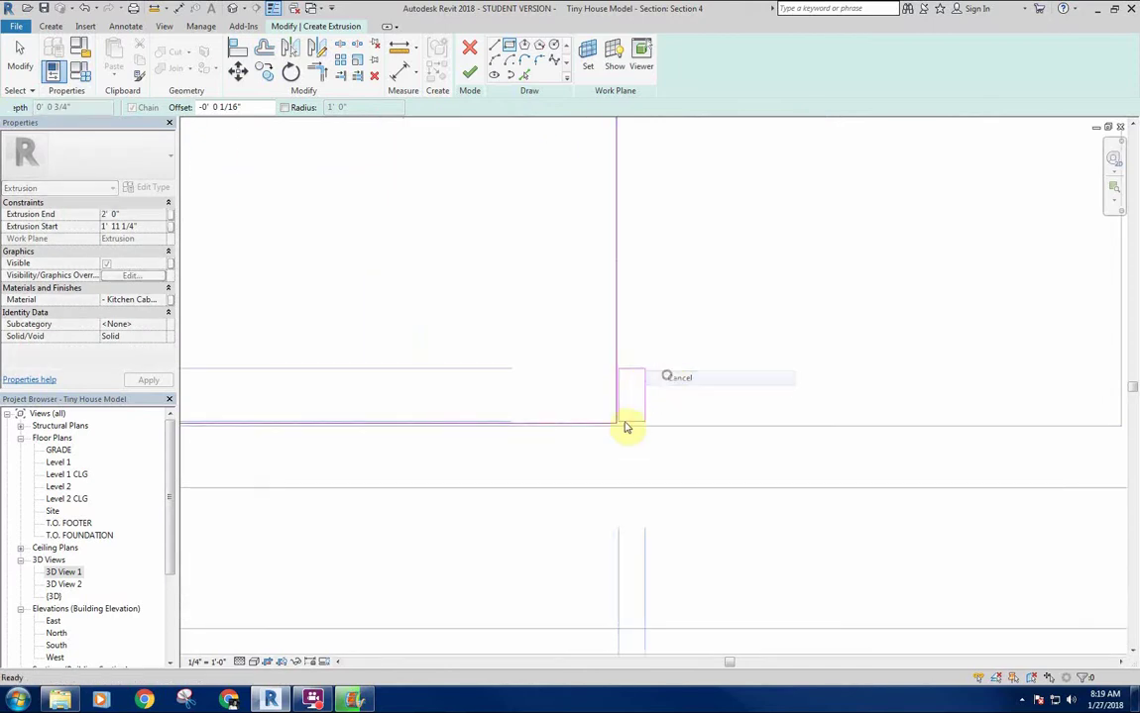
pyautogui.scroll(-2, 861, 306)
pyautogui.scroll(-1, 861, 306)
pyautogui.moveTo(861, 306); pyautogui.dragTo(453, 574, button='middle')
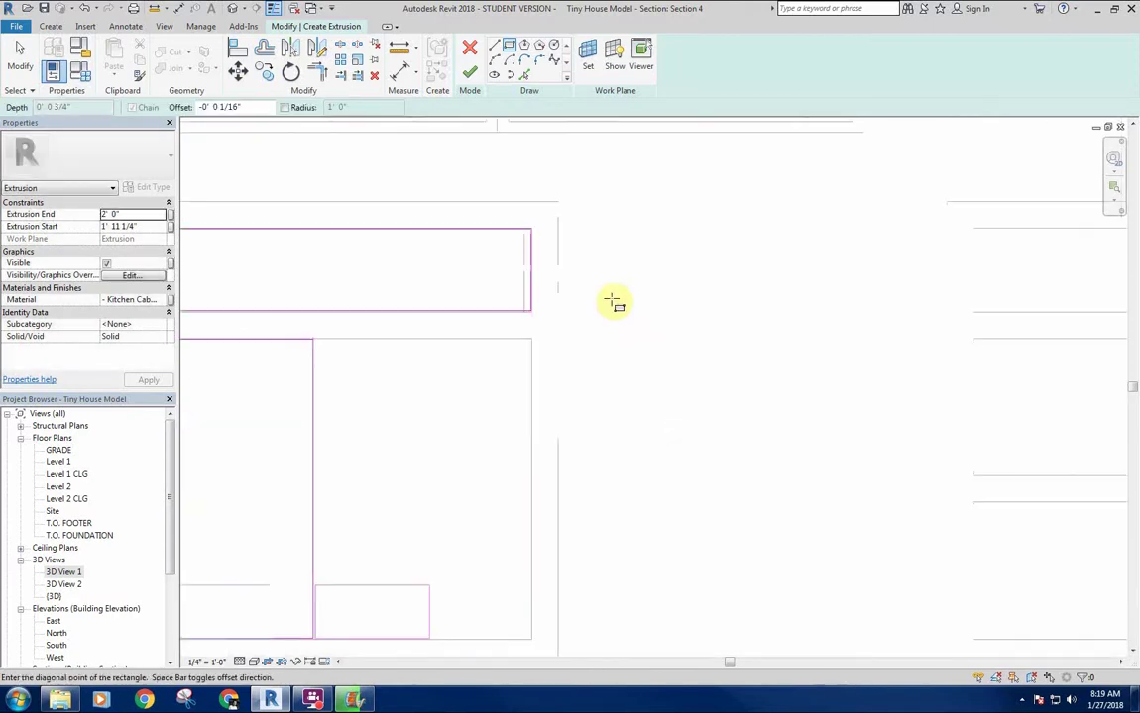
pyautogui.scroll(2, 595, 300)
pyautogui.click(471, 381)
pyautogui.scroll(-3, 483, 403)
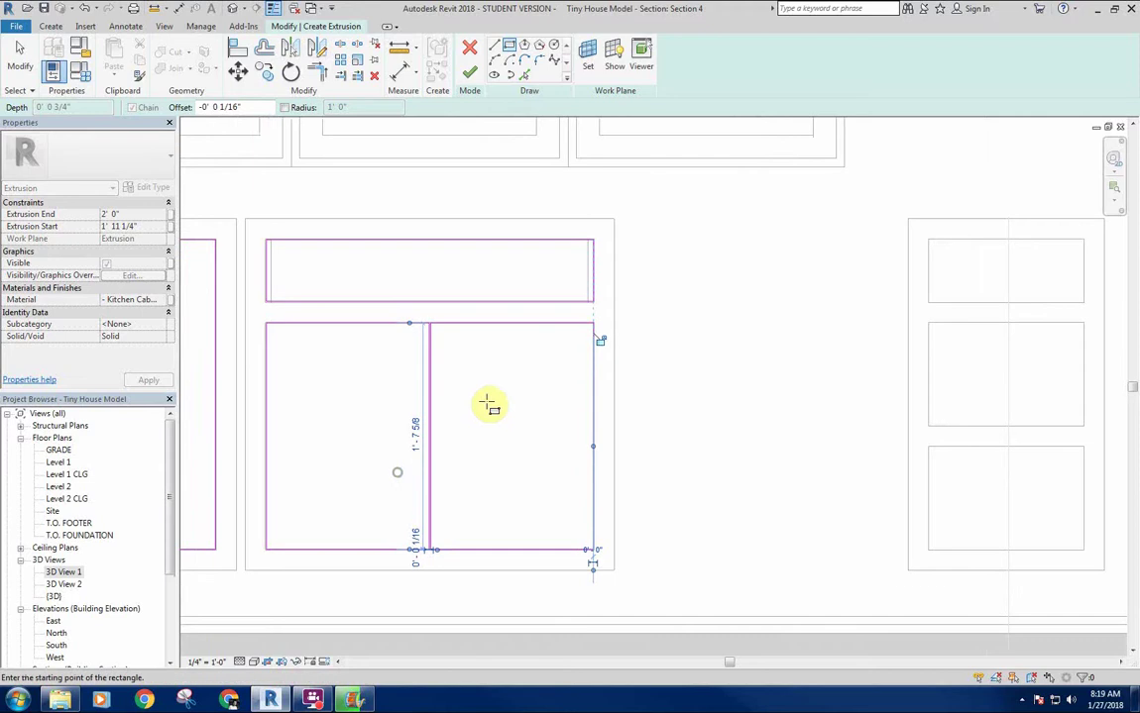
pyautogui.scroll(-1, 969, 247)
# Sketch offset rectangles in the three drawer openings of the right end section, and end the rectangle command
pyautogui.moveTo(969, 248); pyautogui.dragTo(748, 234, button='middle')
pyautogui.scroll(5, 712, 224)
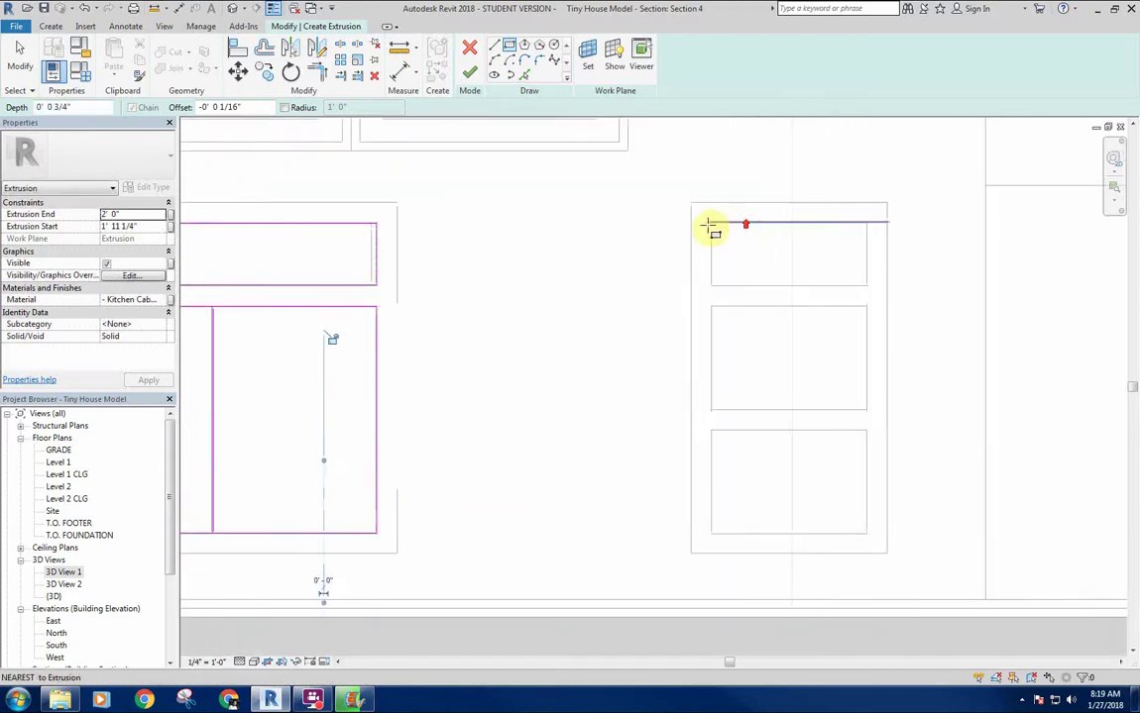
pyautogui.click(704, 220)
pyautogui.click(977, 330)
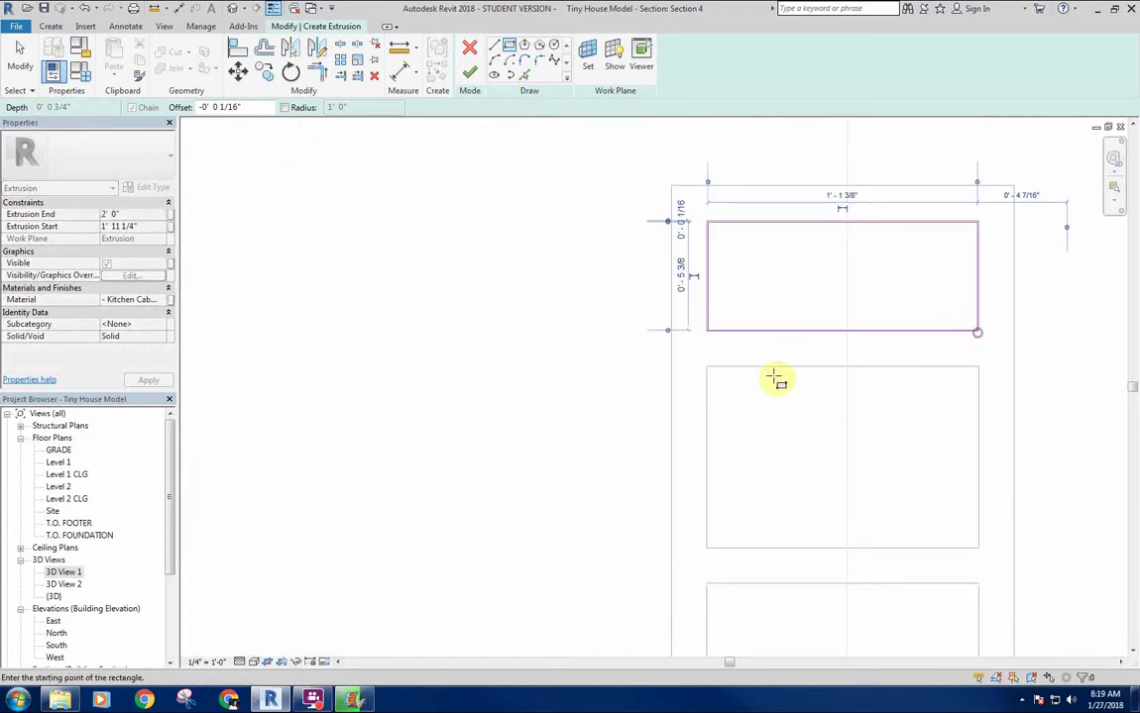
pyautogui.click(706, 366)
pyautogui.click(979, 546)
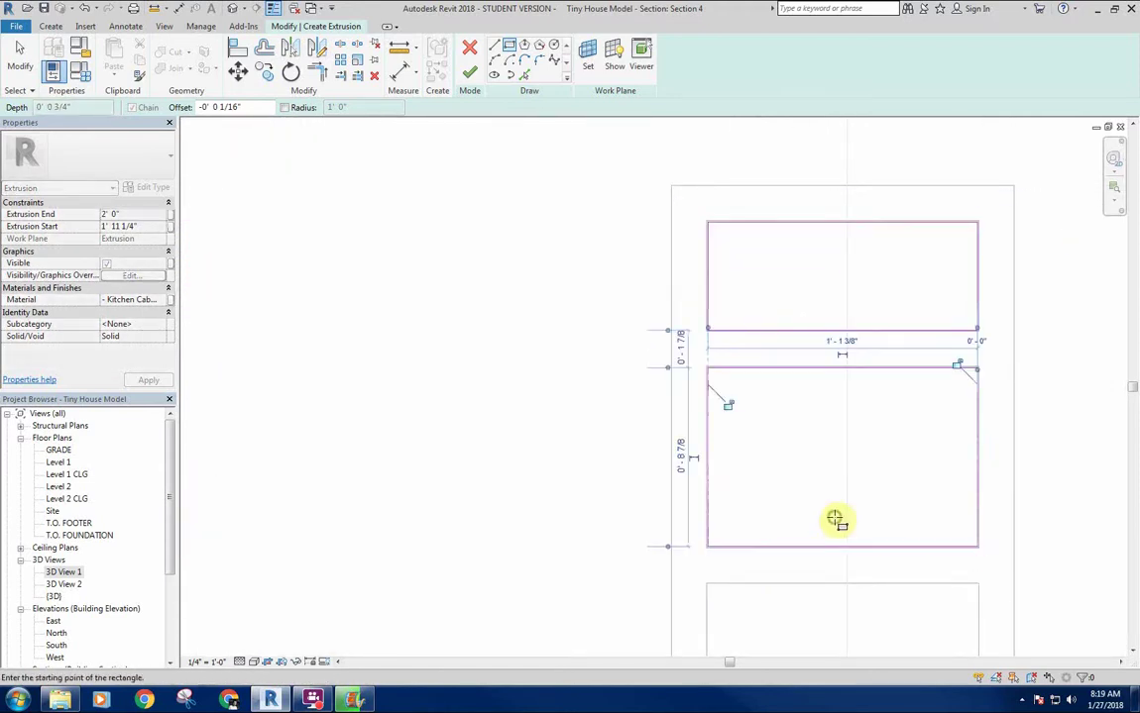
pyautogui.moveTo(767, 631); pyautogui.dragTo(659, 287, button='middle')
pyautogui.click(598, 242)
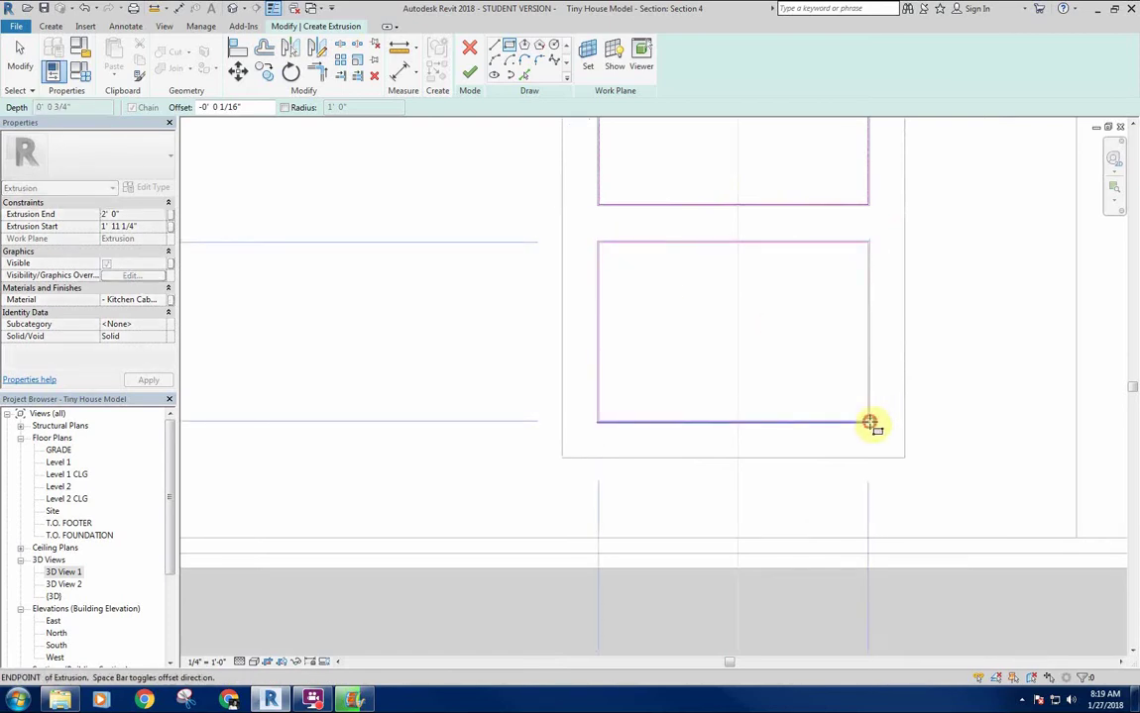
pyautogui.click(870, 423)
pyautogui.scroll(-4, 580, 376)
pyautogui.moveTo(579, 377); pyautogui.dragTo(629, 377, button='middle')
pyautogui.press('Escape')
pyautogui.moveTo(620, 313); pyautogui.dragTo(723, 313, button='middle')
pyautogui.scroll(3, 730, 296)
pyautogui.moveTo(664, 278); pyautogui.dragTo(808, 290, button='middle')
pyautogui.press('Escape')
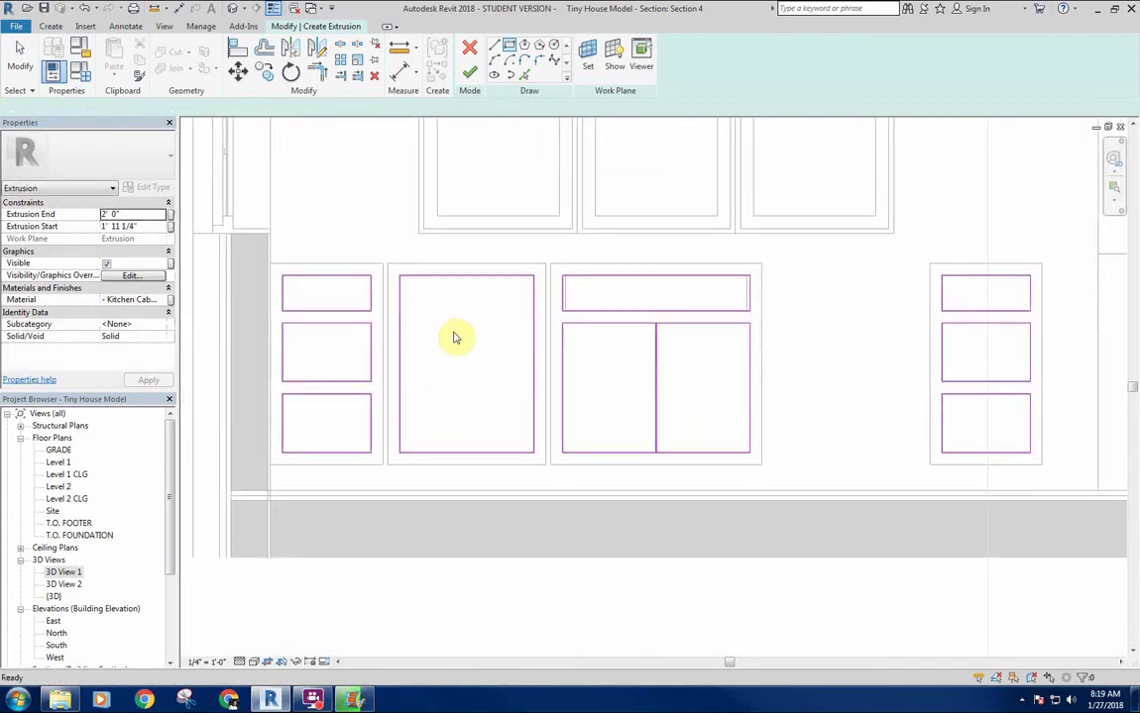
pyautogui.moveTo(453, 328); pyautogui.dragTo(481, 303, button='middle')
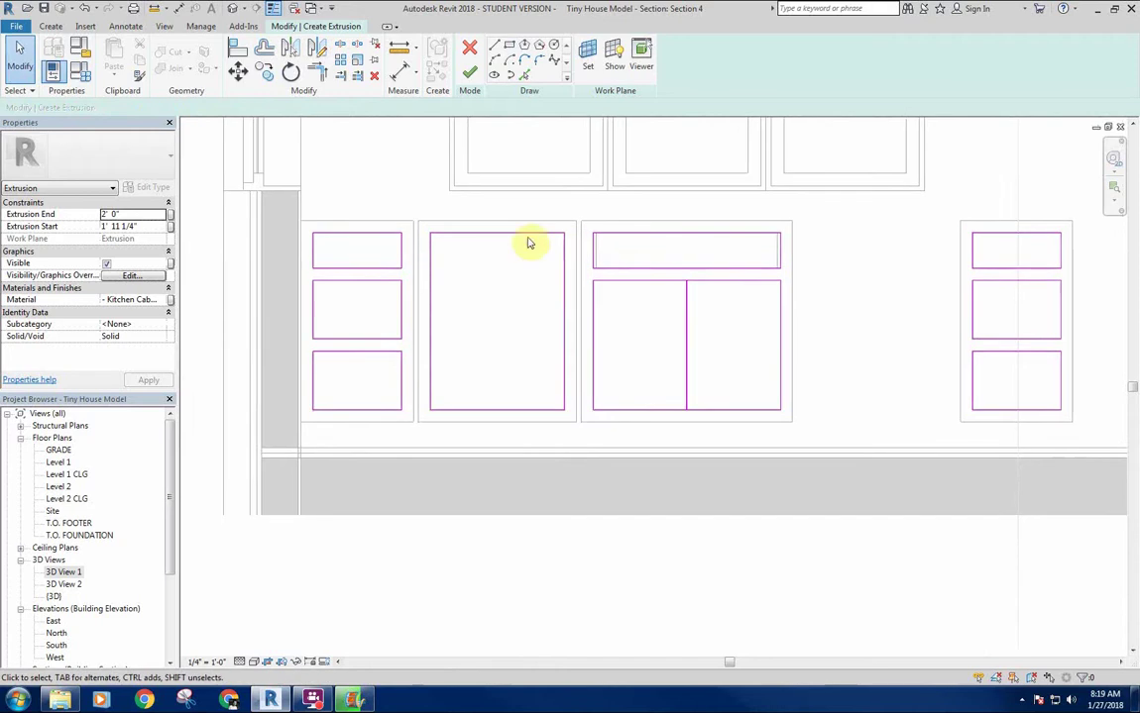
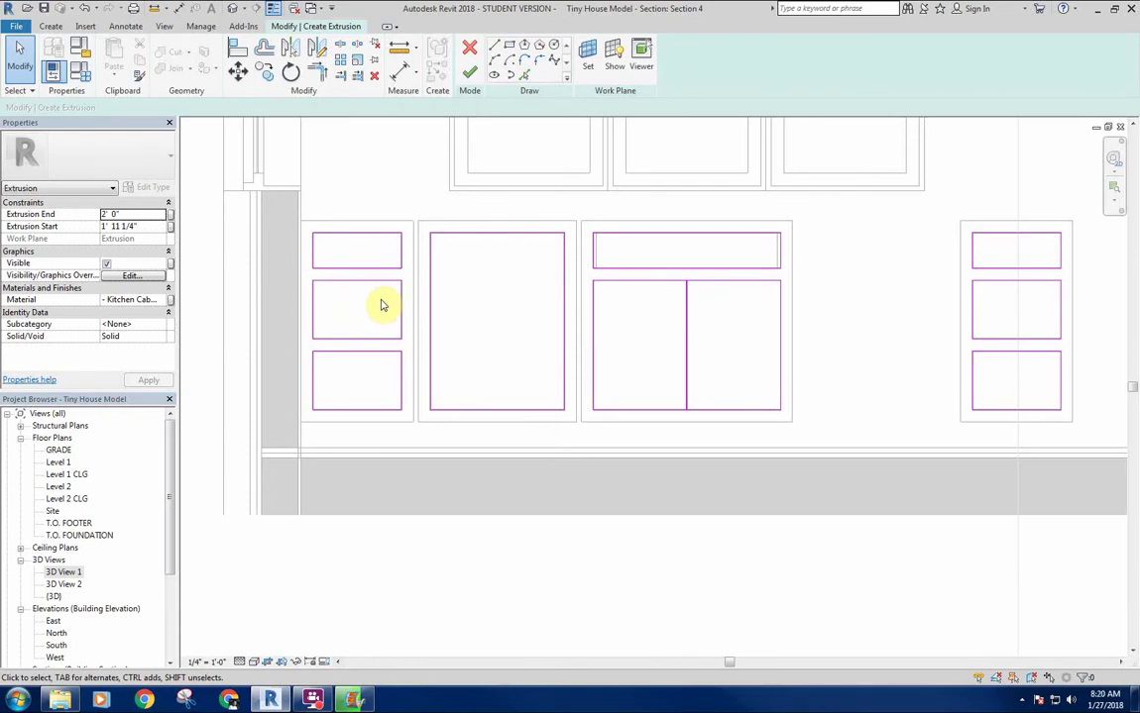
pyautogui.moveTo(736, 350); pyautogui.dragTo(624, 324, button='middle')
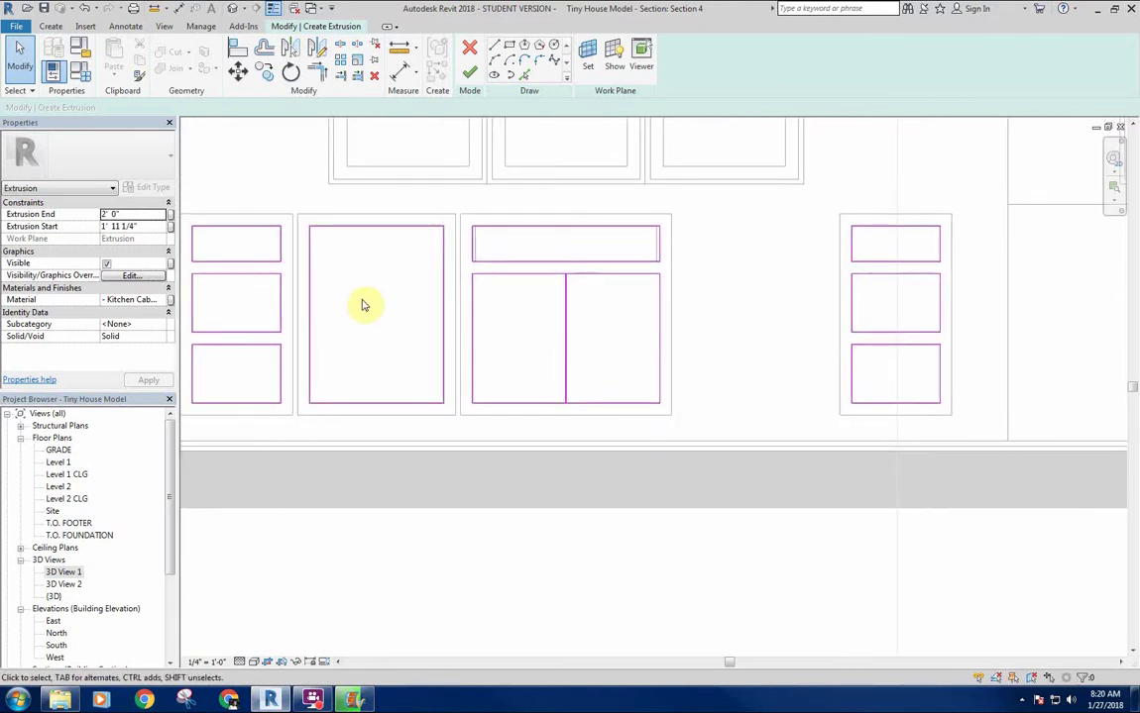
pyautogui.moveTo(403, 305); pyautogui.dragTo(505, 342, button='middle')
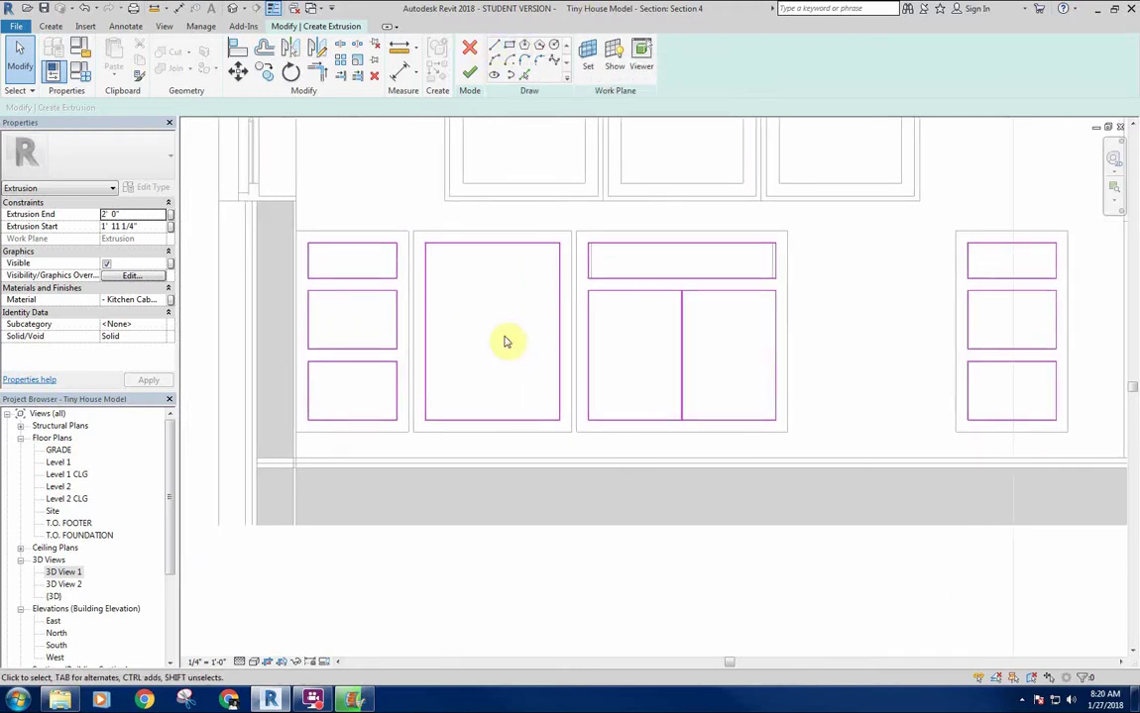
# Sketch rectangles with a -2" offset inside the three drawer panels of the left end section
pyautogui.click(508, 50)
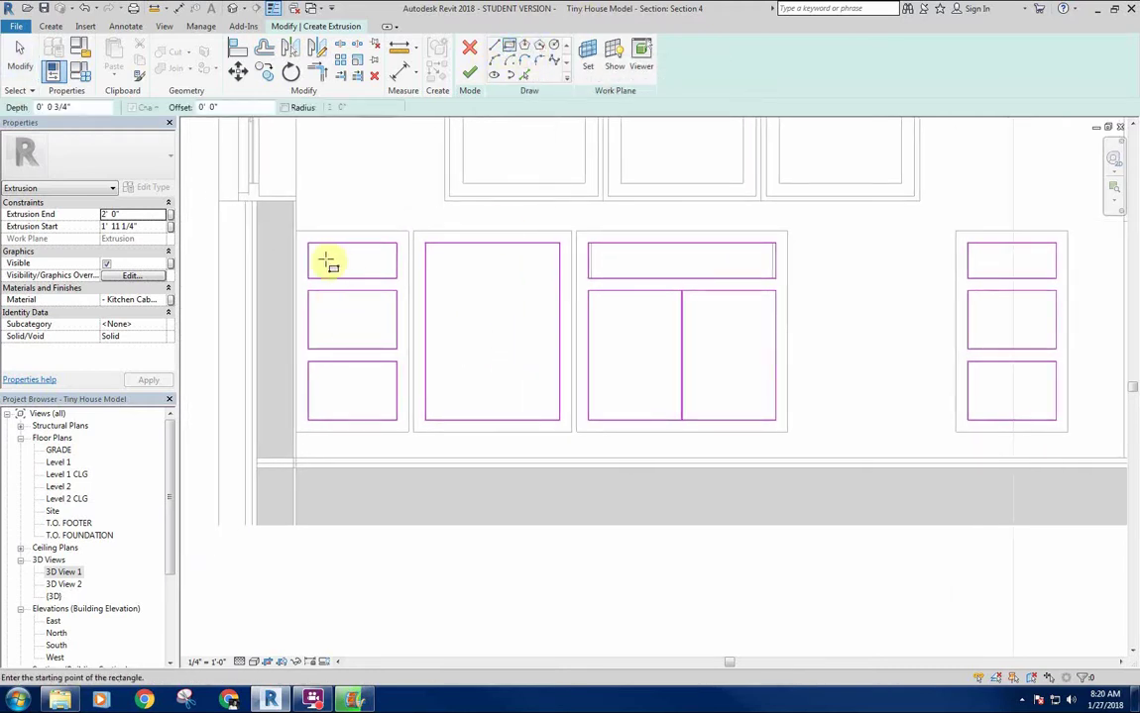
pyautogui.moveTo(372, 272); pyautogui.dragTo(389, 250, button='middle')
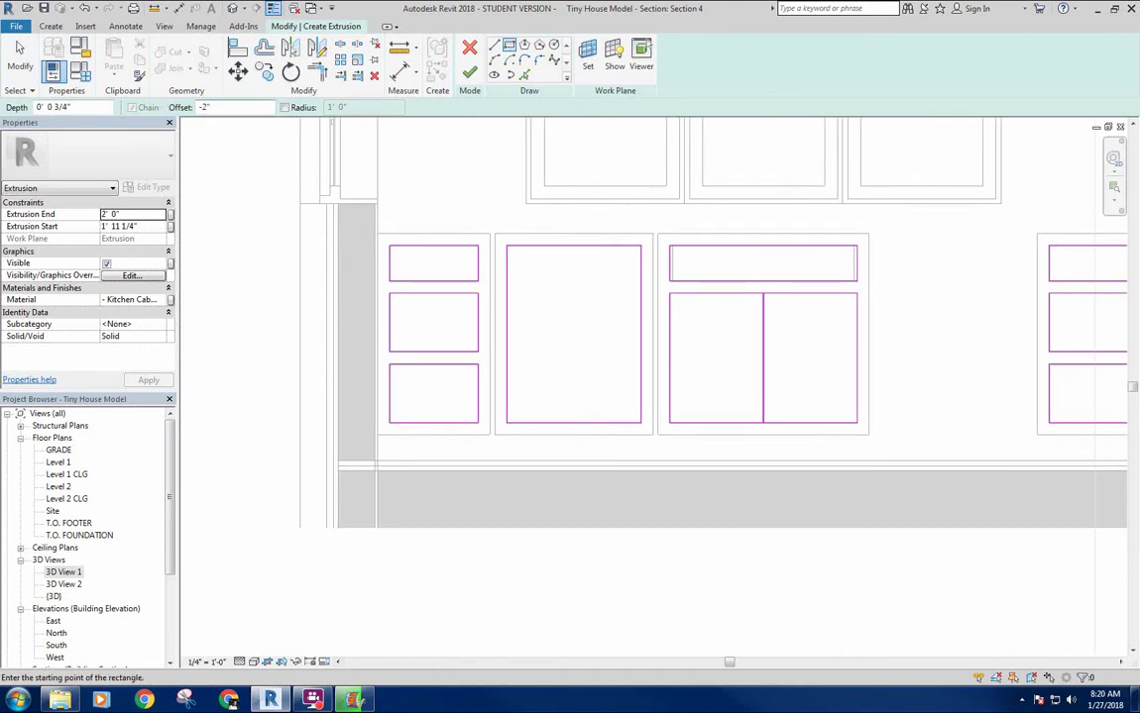
pyautogui.scroll(6, 389, 216)
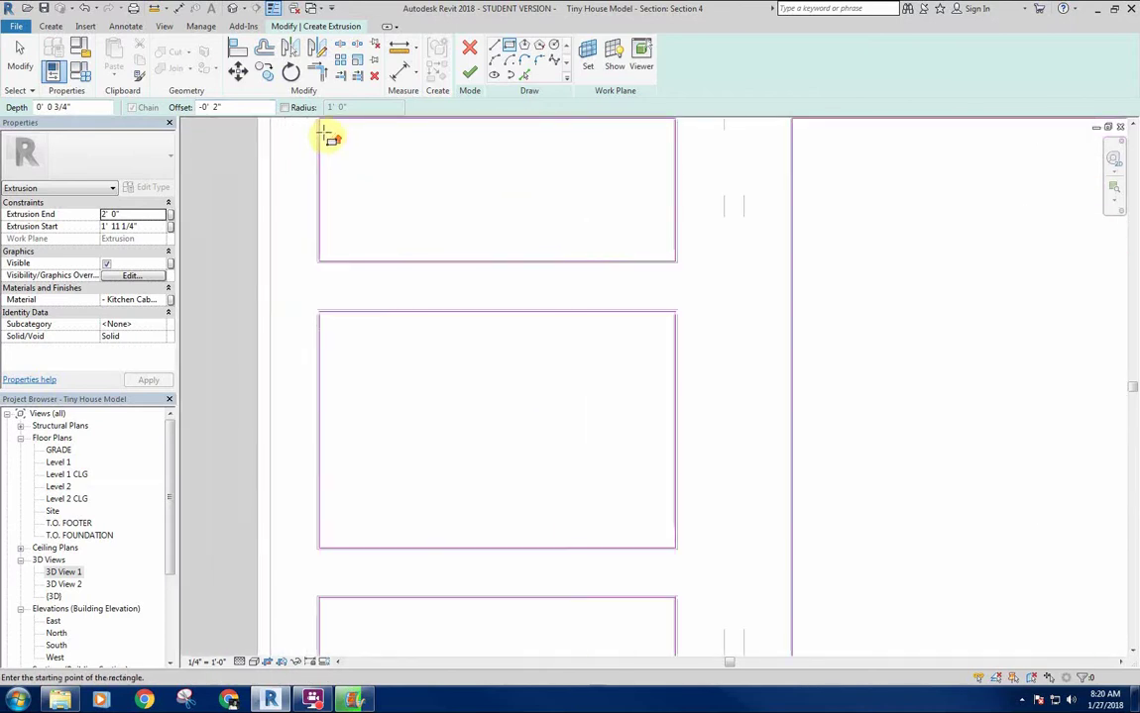
pyautogui.click(311, 167)
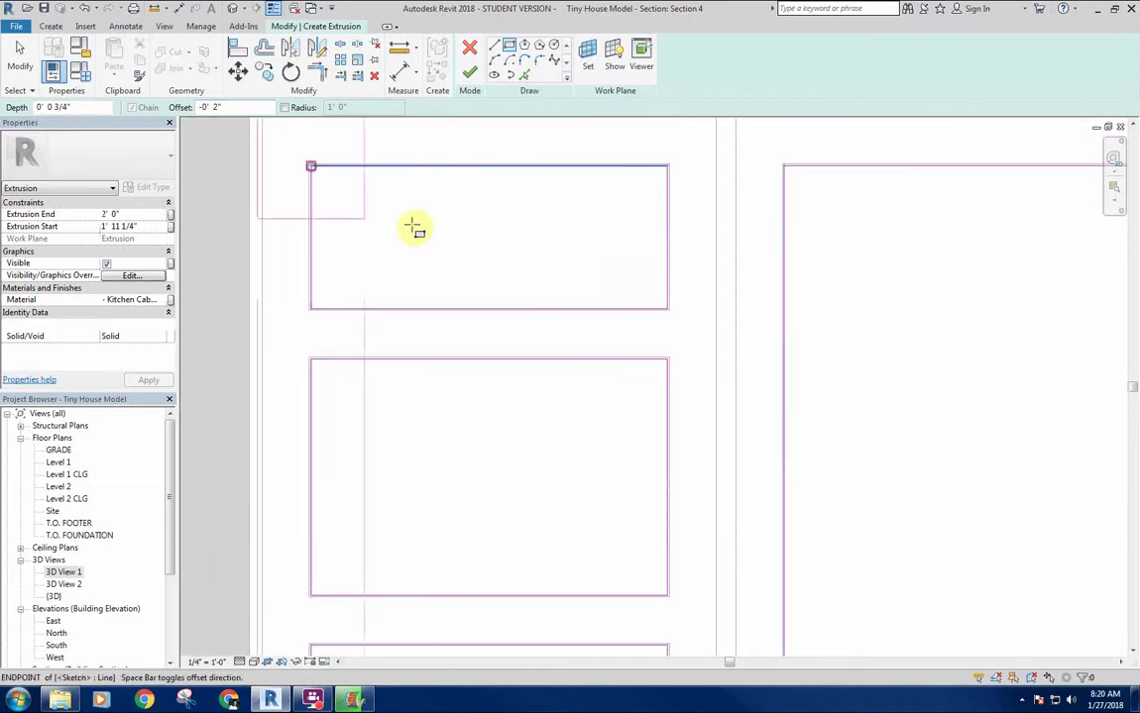
pyautogui.click(663, 308)
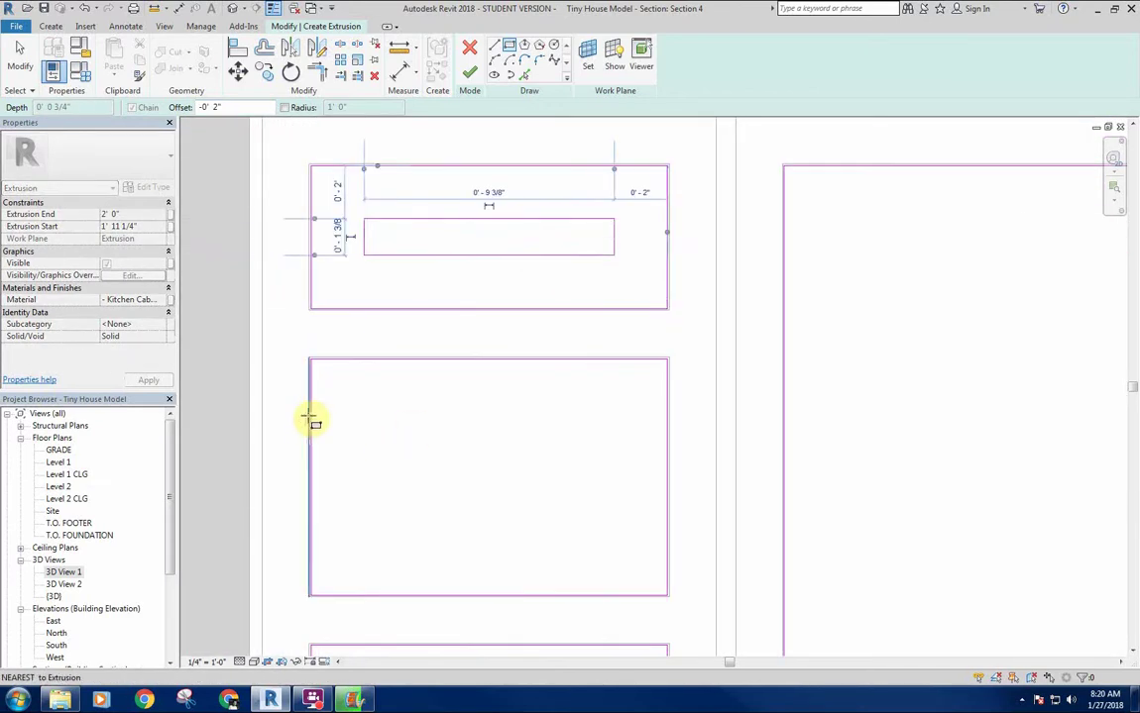
pyautogui.click(311, 361)
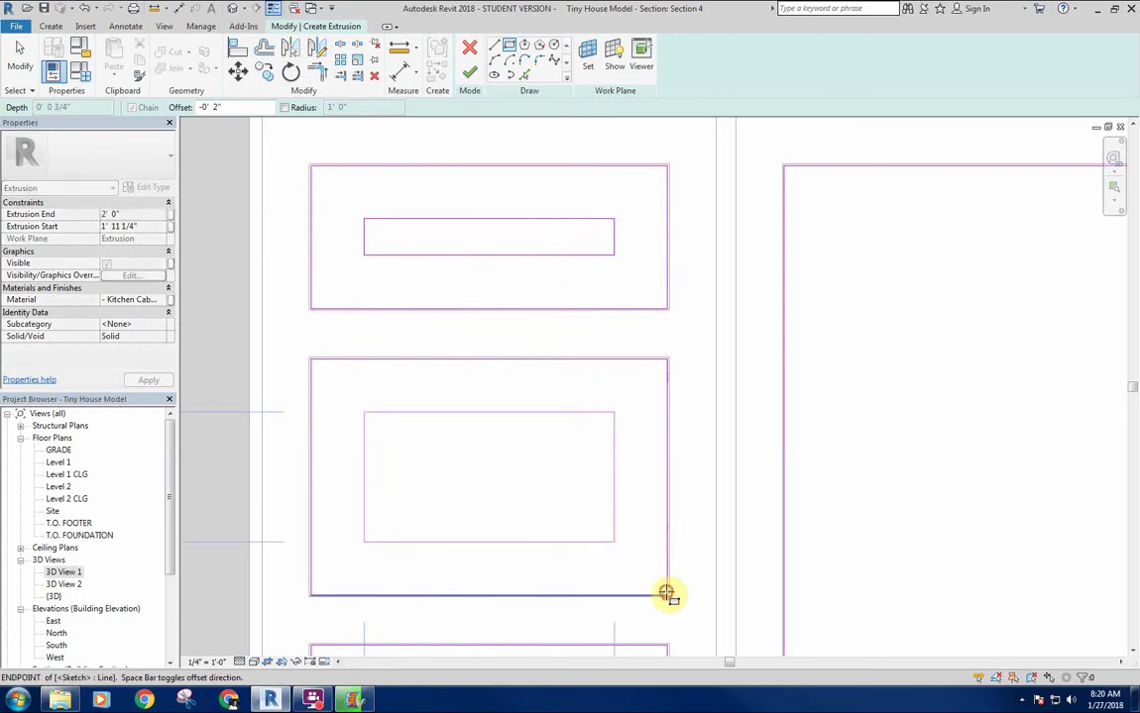
pyautogui.click(666, 595)
pyautogui.scroll(-5, 521, 565)
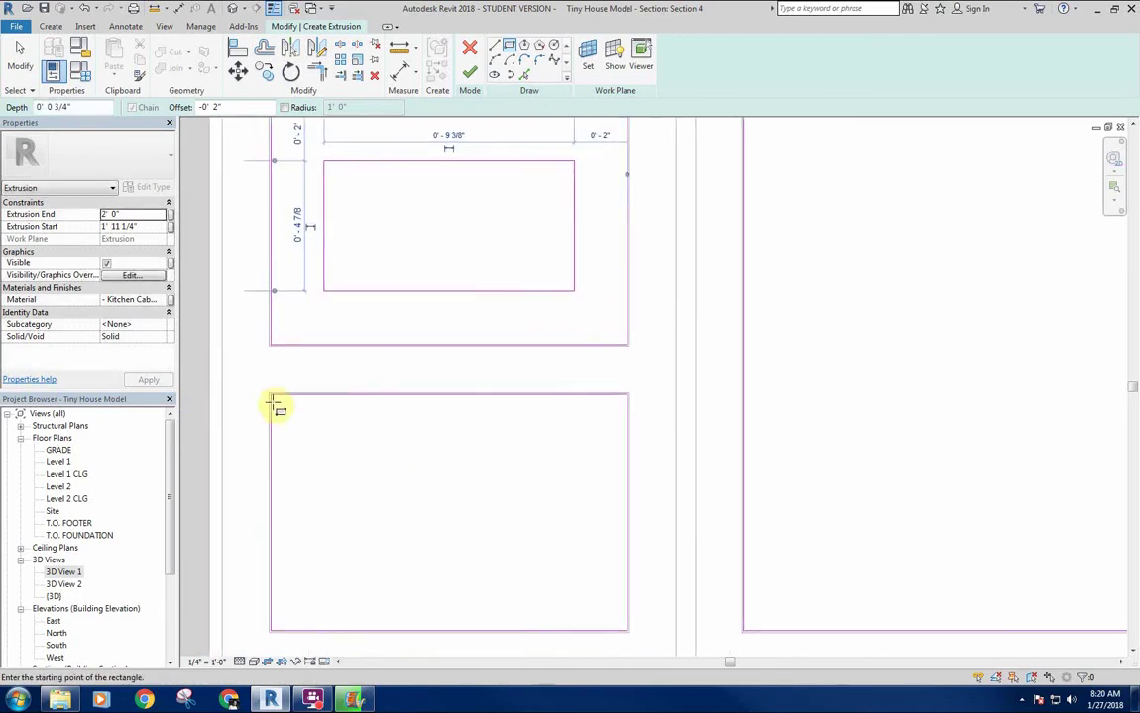
pyautogui.click(271, 395)
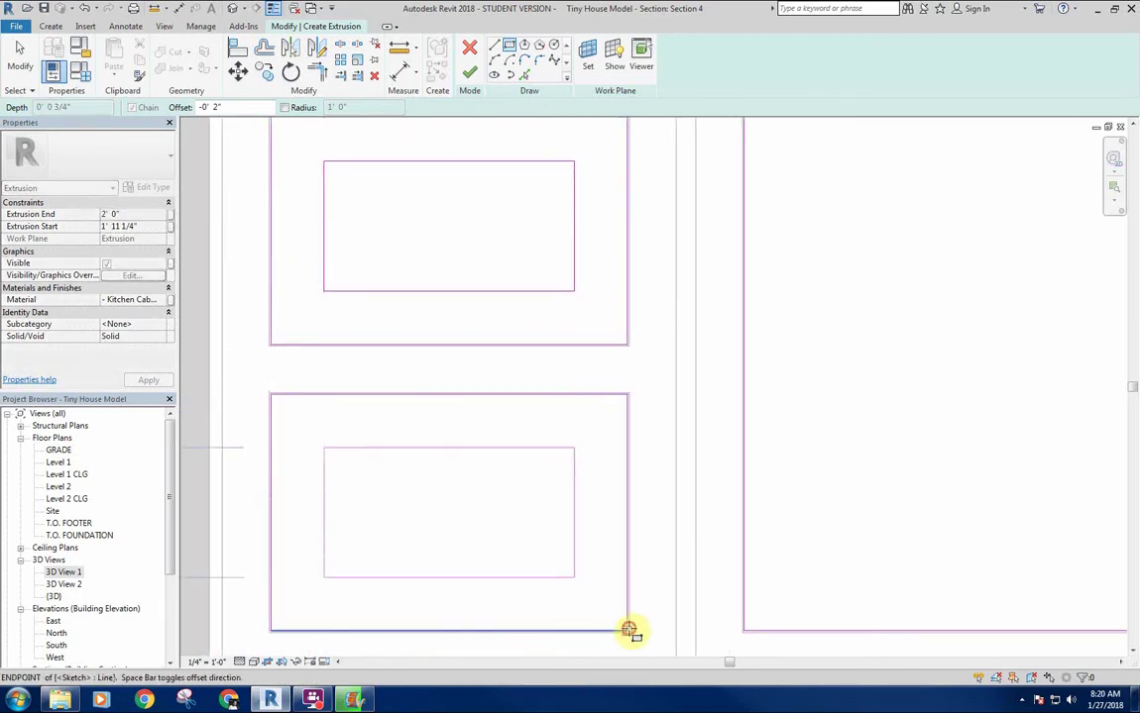
pyautogui.click(628, 631)
# Sketch a rectangle with a -2" offset inside the upper drawer panel of the sink section
pyautogui.scroll(-4, 522, 484)
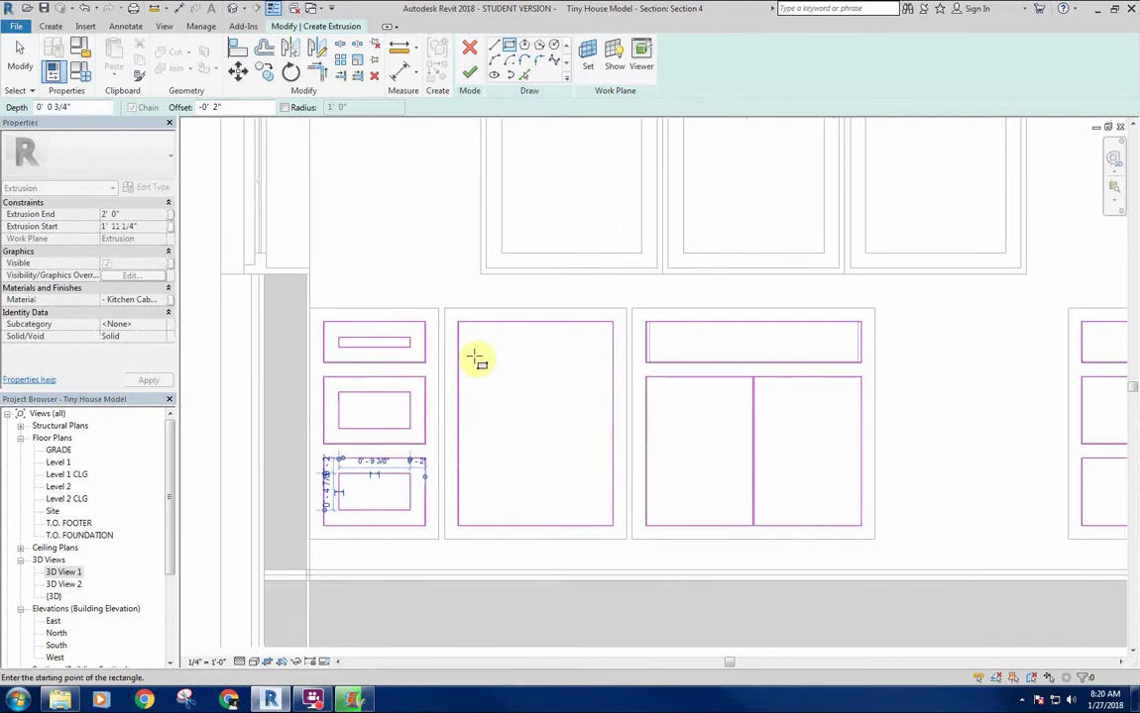
pyautogui.scroll(6, 661, 323)
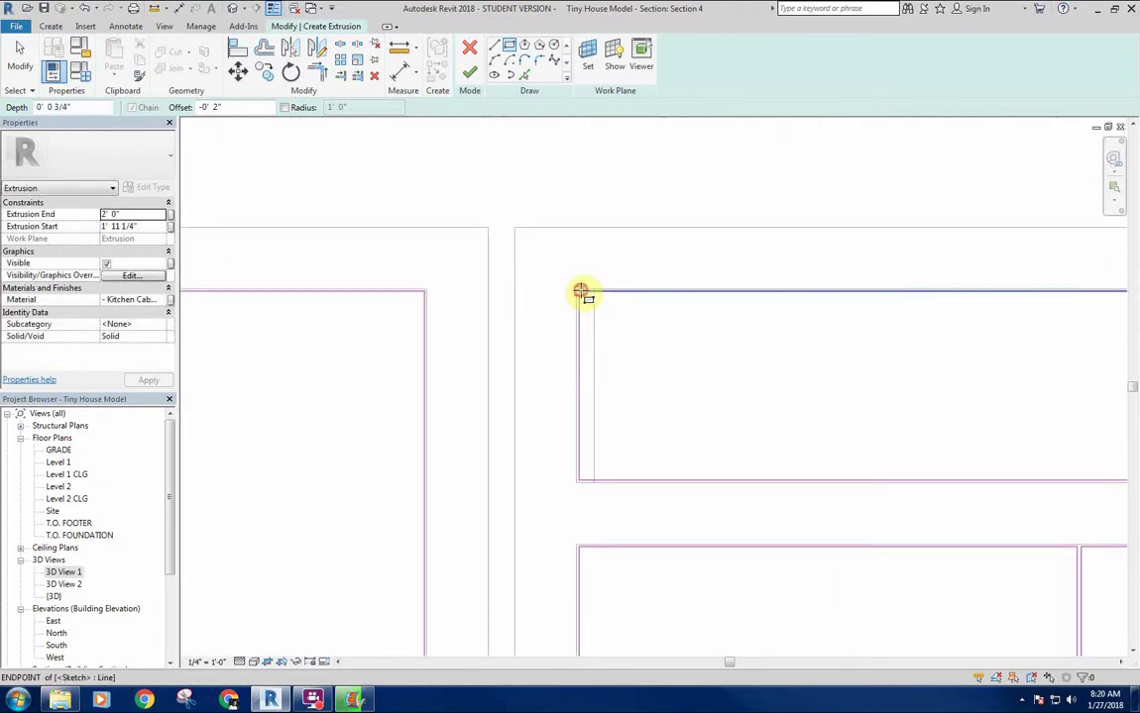
pyautogui.moveTo(855, 395); pyautogui.dragTo(843, 396, button='middle')
pyautogui.scroll(5, 946, 394)
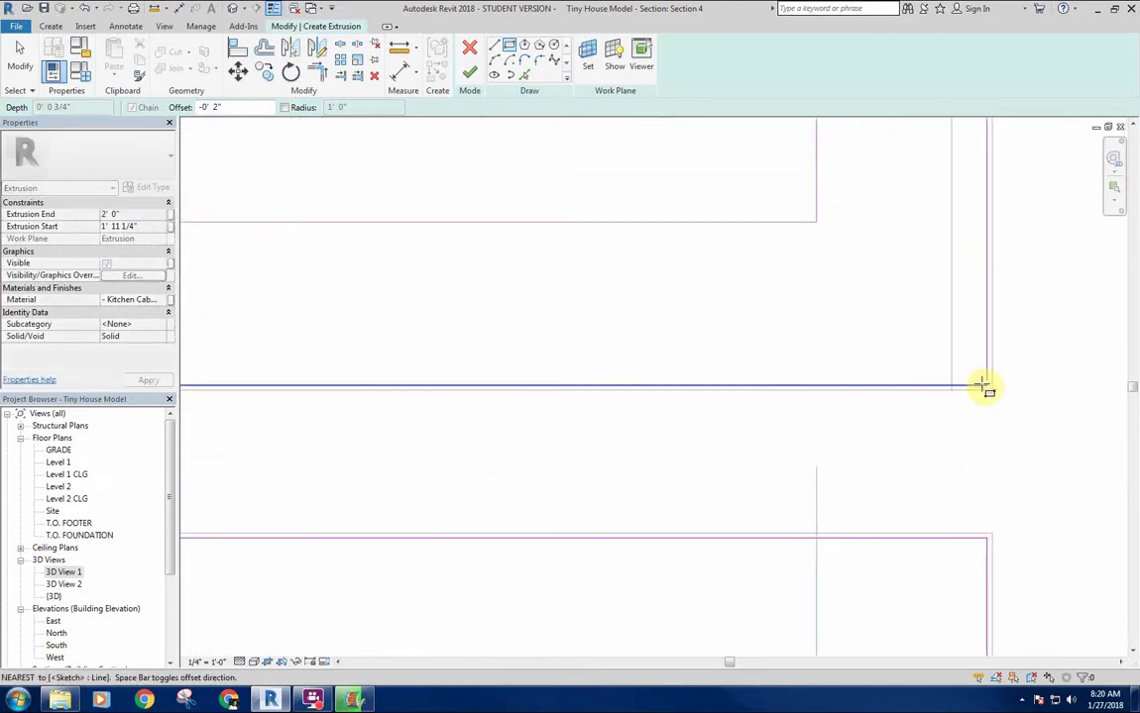
pyautogui.click(986, 387)
# Sketch a rectangle with a -2" offset inside the top drawer panel of the right end section
pyautogui.scroll(-4, 880, 407)
pyautogui.moveTo(1001, 371); pyautogui.dragTo(180, 305, button='middle')
pyautogui.moveTo(640, 246); pyautogui.dragTo(456, 287, button='middle')
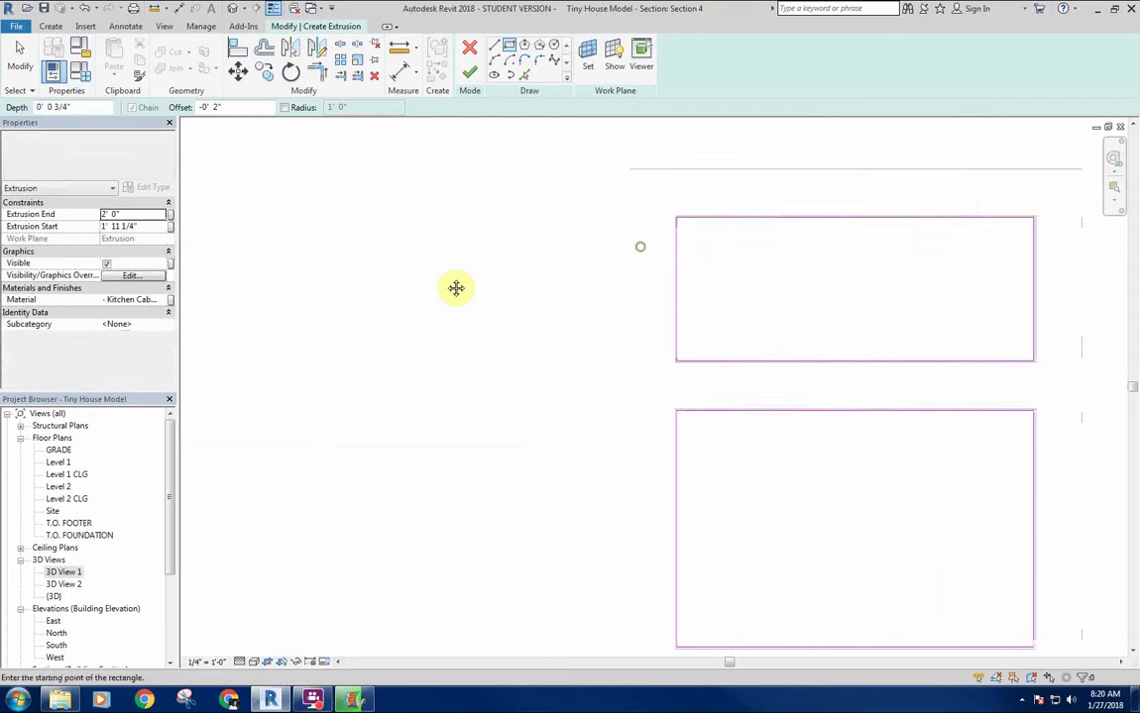
pyautogui.scroll(3, 702, 217)
pyautogui.click(656, 219)
pyautogui.moveTo(982, 369); pyautogui.dragTo(678, 292, button='middle')
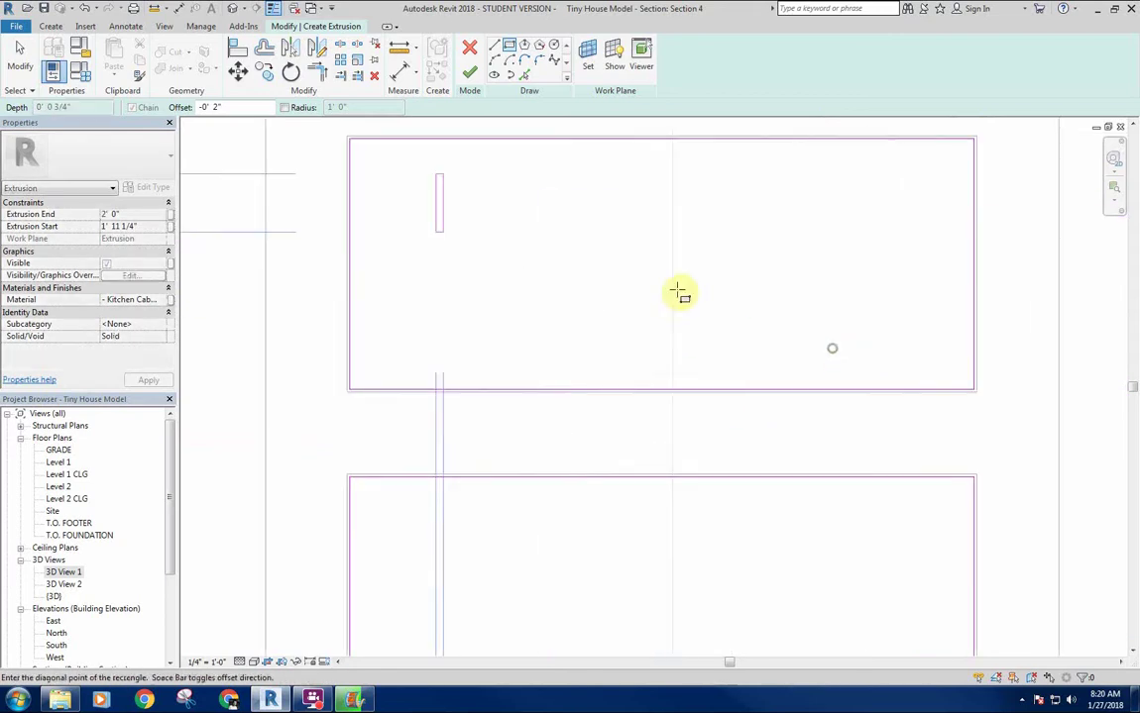
pyautogui.click(973, 387)
# Sketch rectangles with a -2" offset inside the middle and bottom drawer panels of the right end section, and end the rectangle command
pyautogui.moveTo(786, 413); pyautogui.dragTo(853, 242, button='middle')
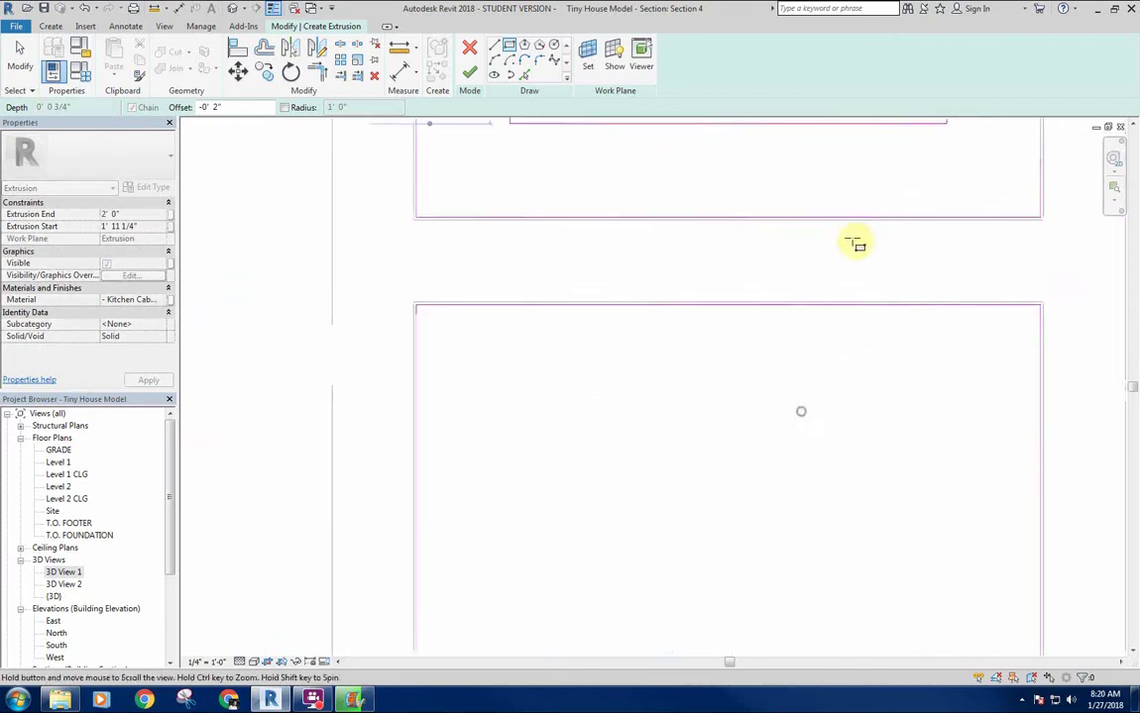
pyautogui.click(416, 305)
pyautogui.moveTo(689, 480); pyautogui.dragTo(545, 178, button='middle')
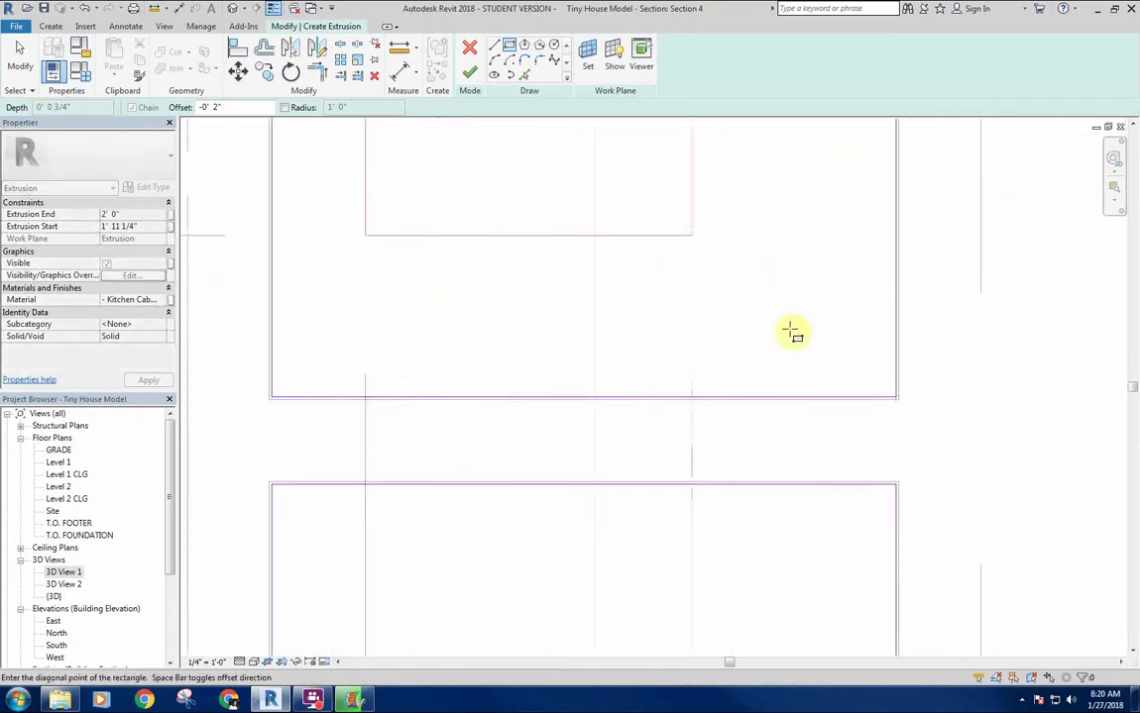
pyautogui.click(896, 395)
pyautogui.scroll(-1, 865, 398)
pyautogui.moveTo(738, 441); pyautogui.dragTo(842, 203, button='middle')
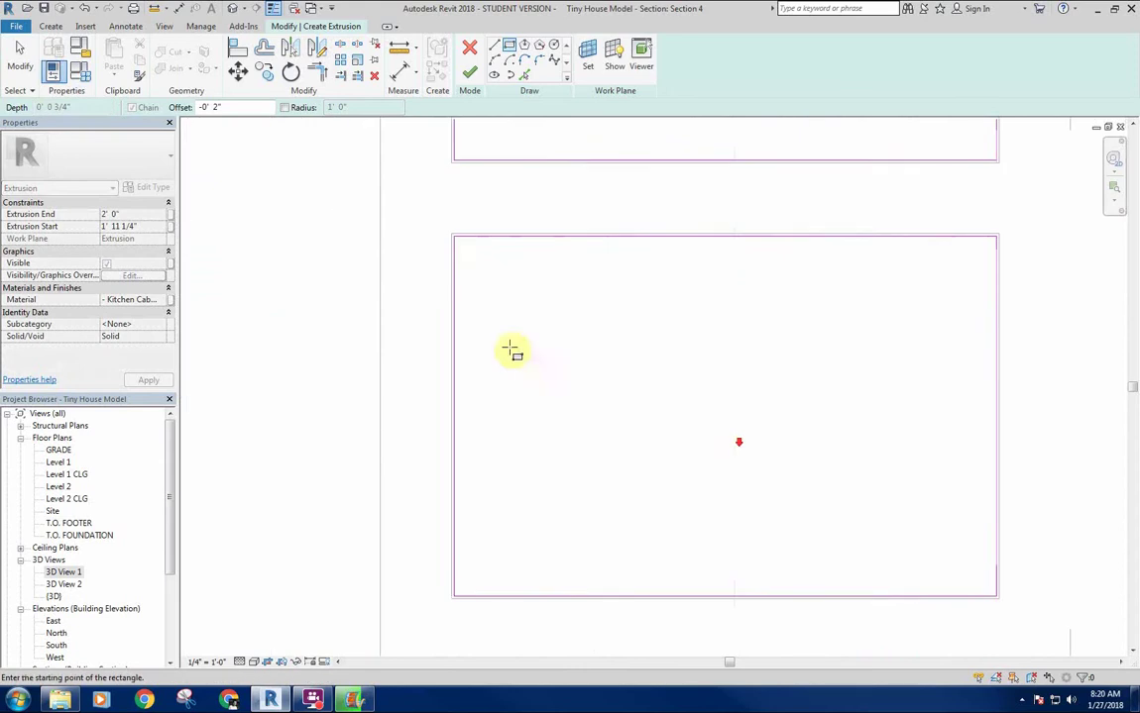
pyautogui.click(456, 238)
pyautogui.click(999, 594)
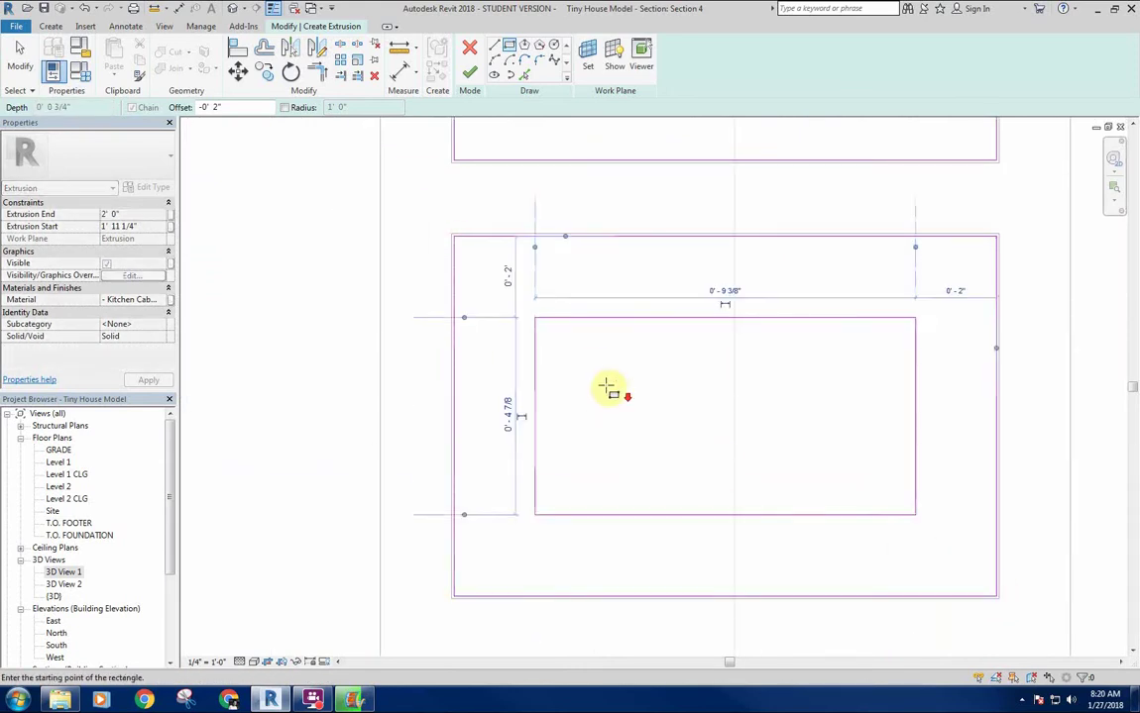
pyautogui.scroll(-5, 611, 387)
pyautogui.moveTo(475, 366); pyautogui.dragTo(743, 405, button='middle')
pyautogui.press('Escape')
# Move the upper edges of the inner rectangles in all three top-row drawer panels up about 1/2"
pyautogui.scroll(-1, 691, 347)
pyautogui.moveTo(692, 347); pyautogui.dragTo(865, 365, button='middle')
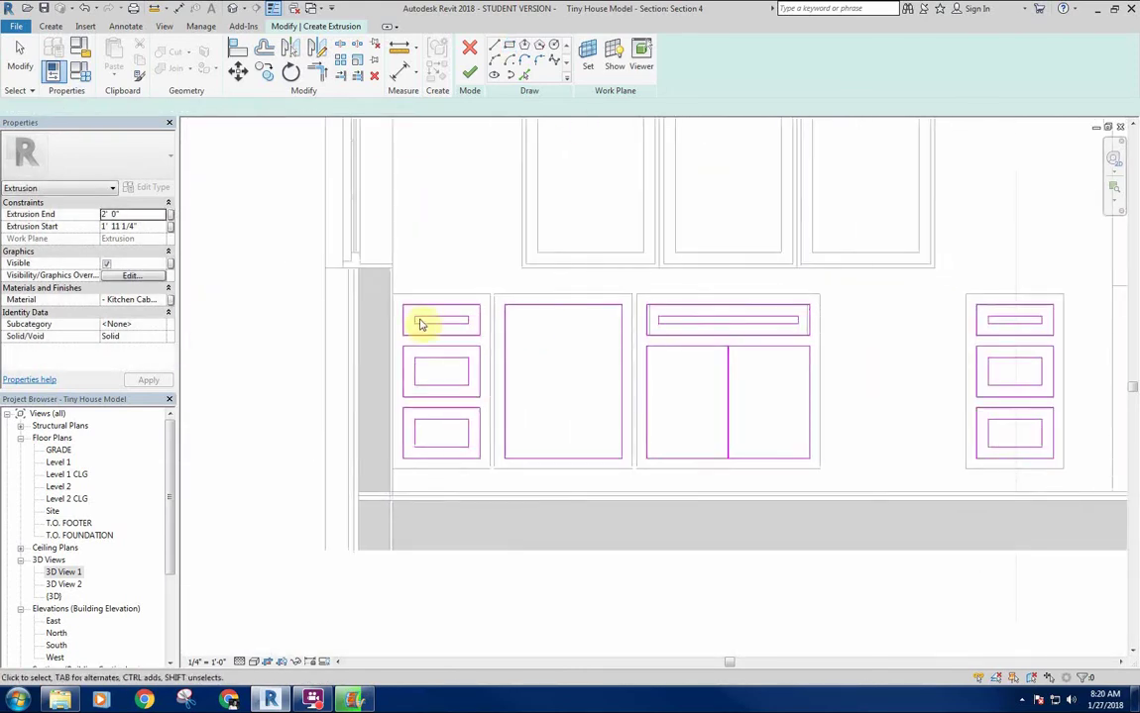
pyautogui.scroll(4, 422, 323)
pyautogui.click(425, 316)
pyautogui.click(432, 323)
pyautogui.scroll(4, 407, 327)
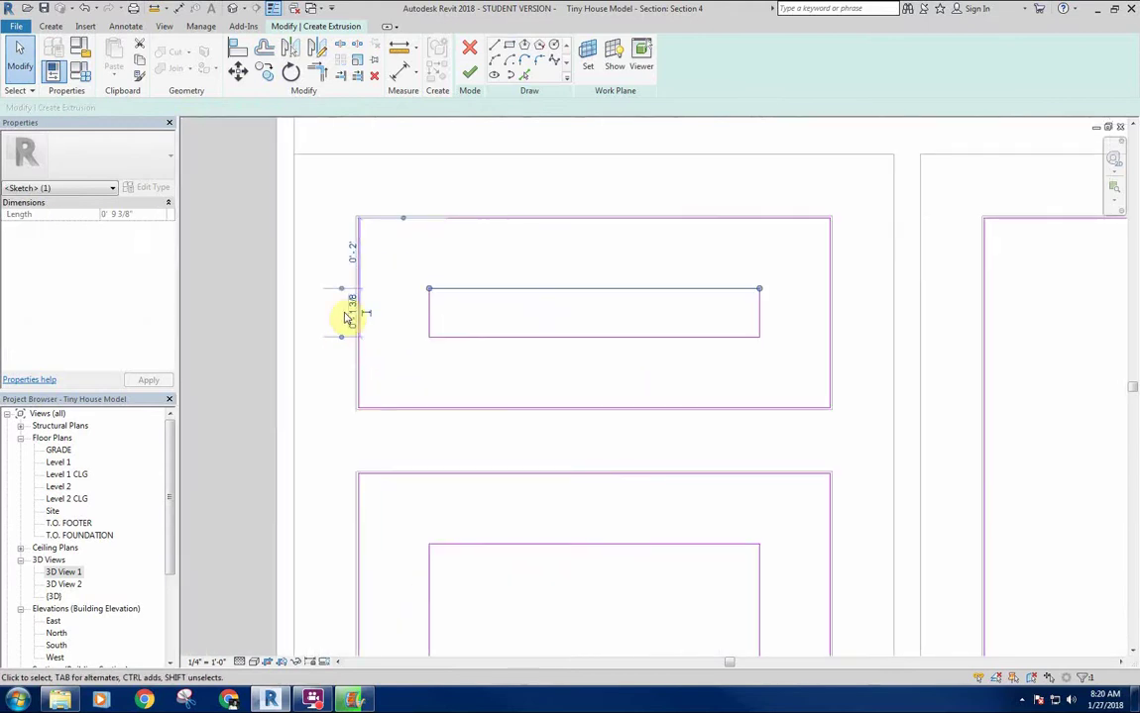
pyautogui.scroll(-4, 563, 323)
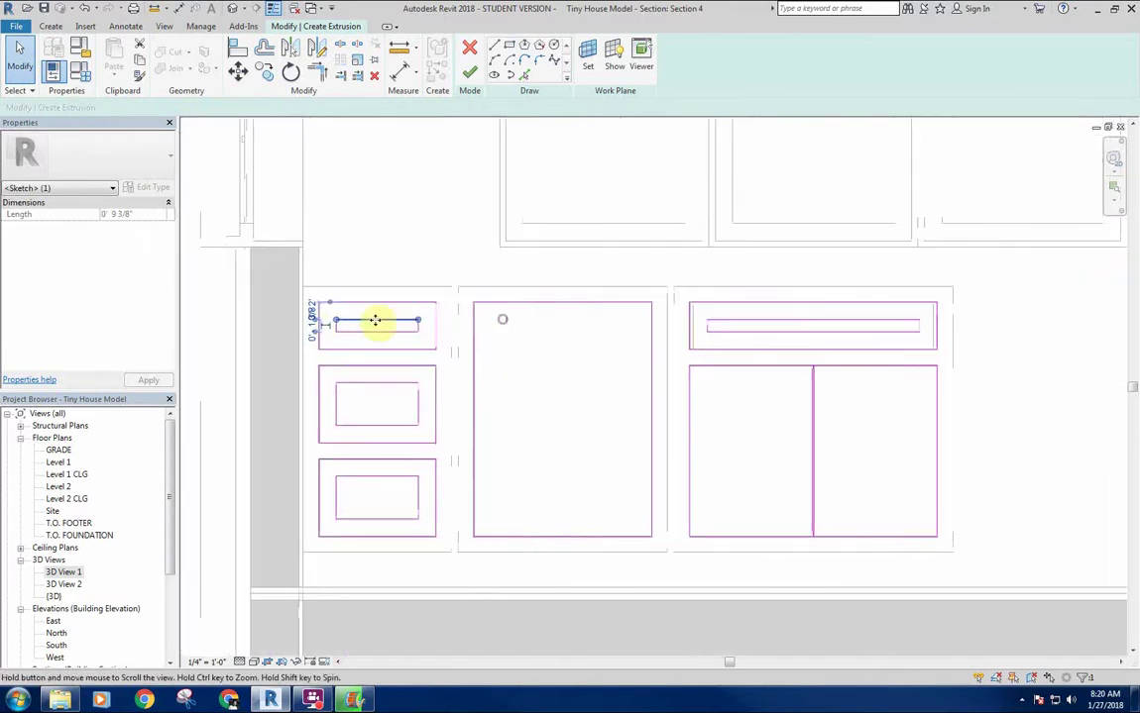
pyautogui.keyDown('ctrl'); pyautogui.click(827, 320); pyautogui.keyUp('ctrl')
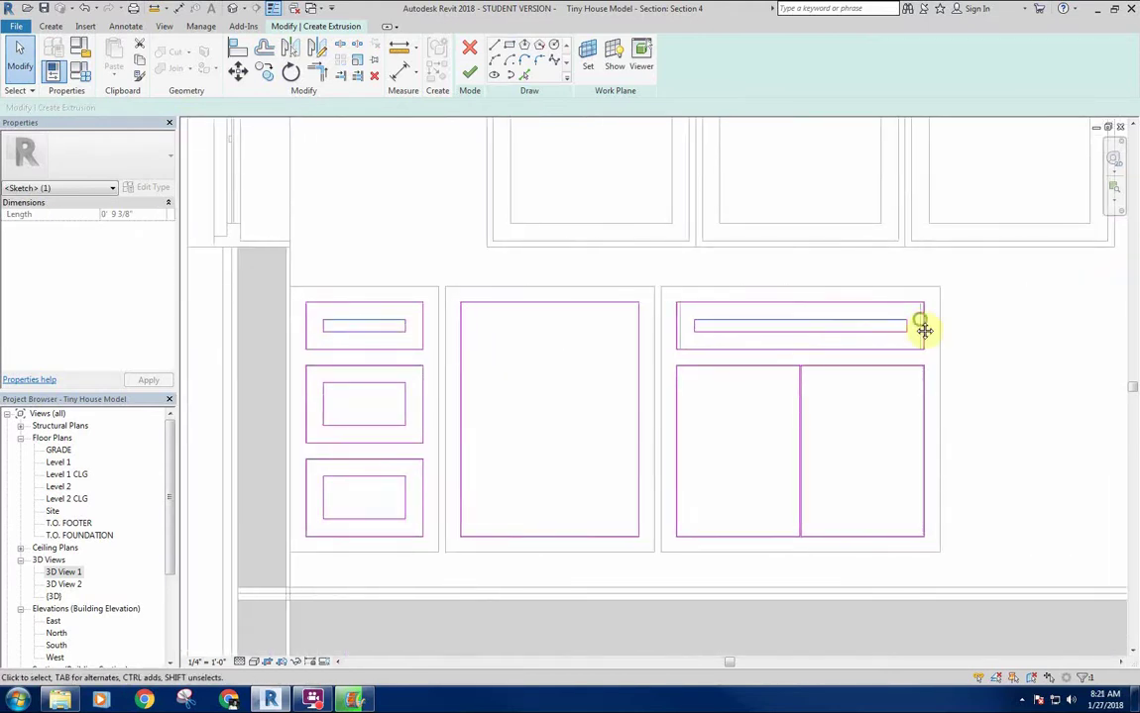
pyautogui.moveTo(923, 331); pyautogui.dragTo(540, 293, button='middle')
pyautogui.keyDown('ctrl'); pyautogui.click(850, 282); pyautogui.keyUp('ctrl')
pyautogui.moveTo(664, 316)
pyautogui.mouseDown(button='middle')
pyautogui.moveTo(982, 327)
pyautogui.moveTo(972, 315)
pyautogui.mouseUp(button='middle')
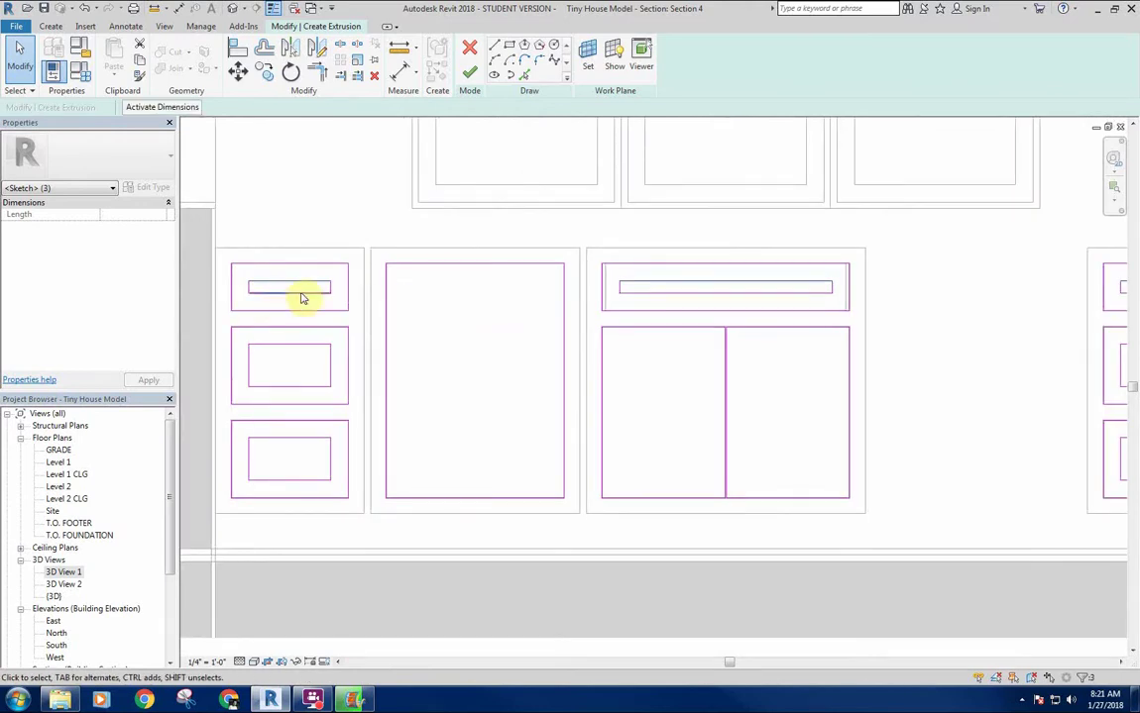
pyautogui.moveTo(297, 284); pyautogui.dragTo(518, 340, button='middle')
pyautogui.scroll(5, 369, 315)
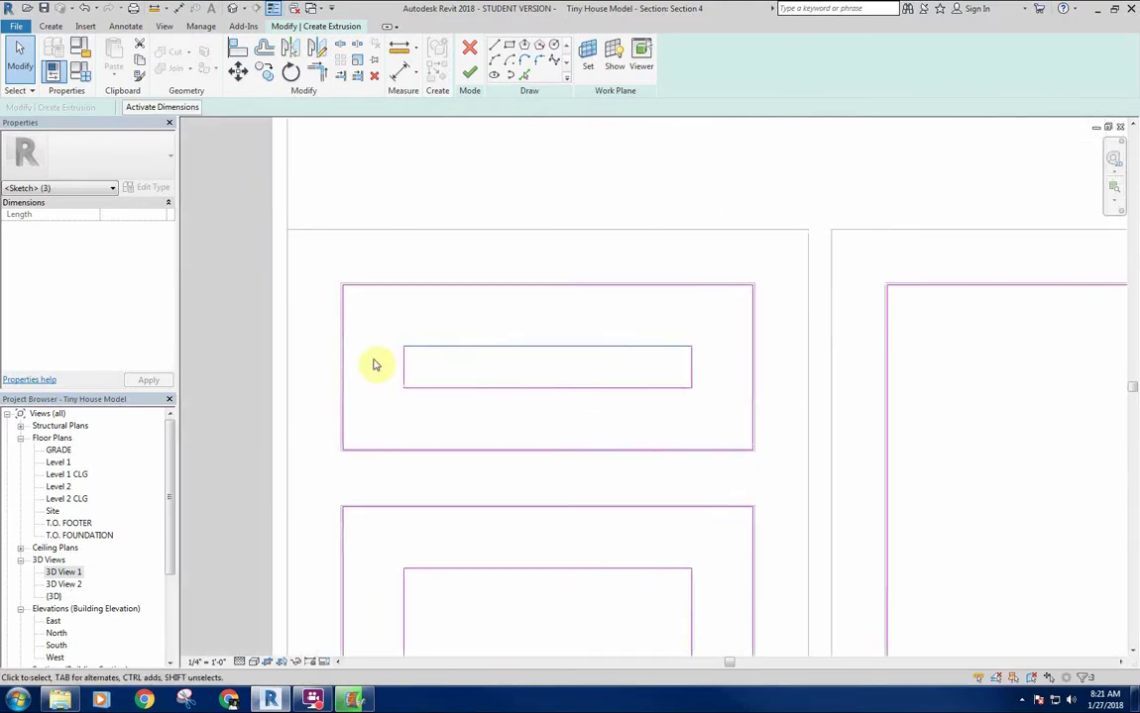
pyautogui.click(506, 331)
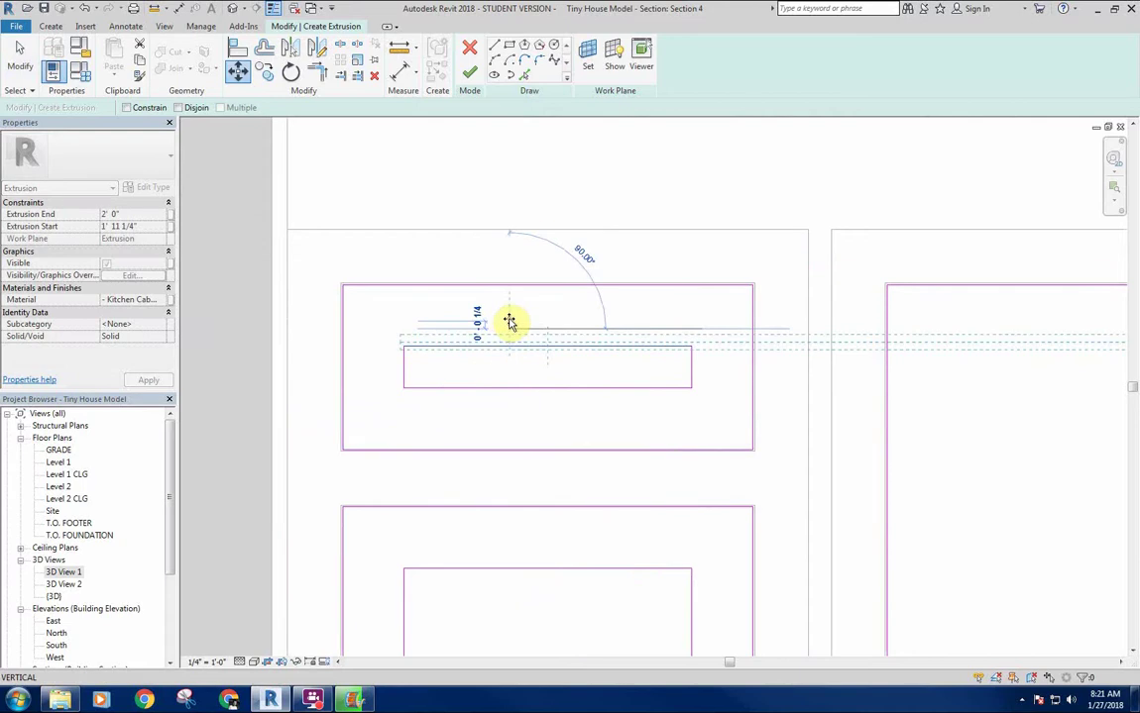
pyautogui.click(510, 316)
# Move the lower edges of the inner rectangles in the top-row drawer panels down by about the same distance
pyautogui.scroll(-5, 550, 367)
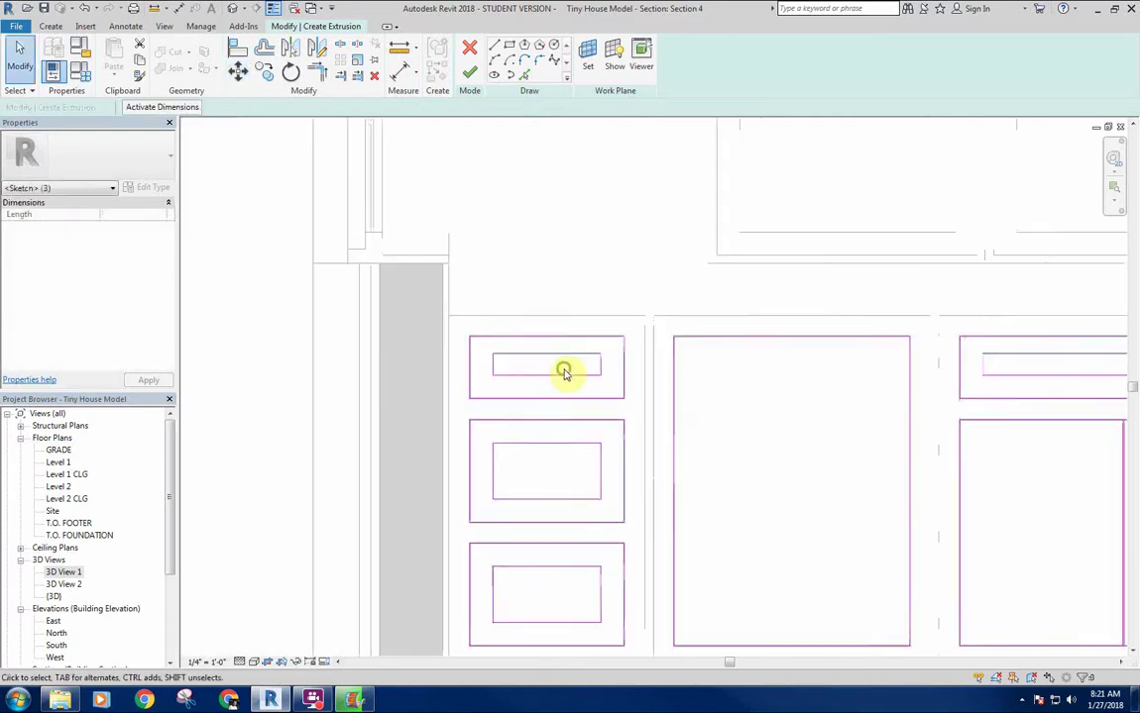
pyautogui.moveTo(580, 388); pyautogui.dragTo(374, 352, button='middle')
pyautogui.click(359, 337)
pyautogui.keyDown('ctrl'); pyautogui.click(709, 338); pyautogui.keyUp('ctrl')
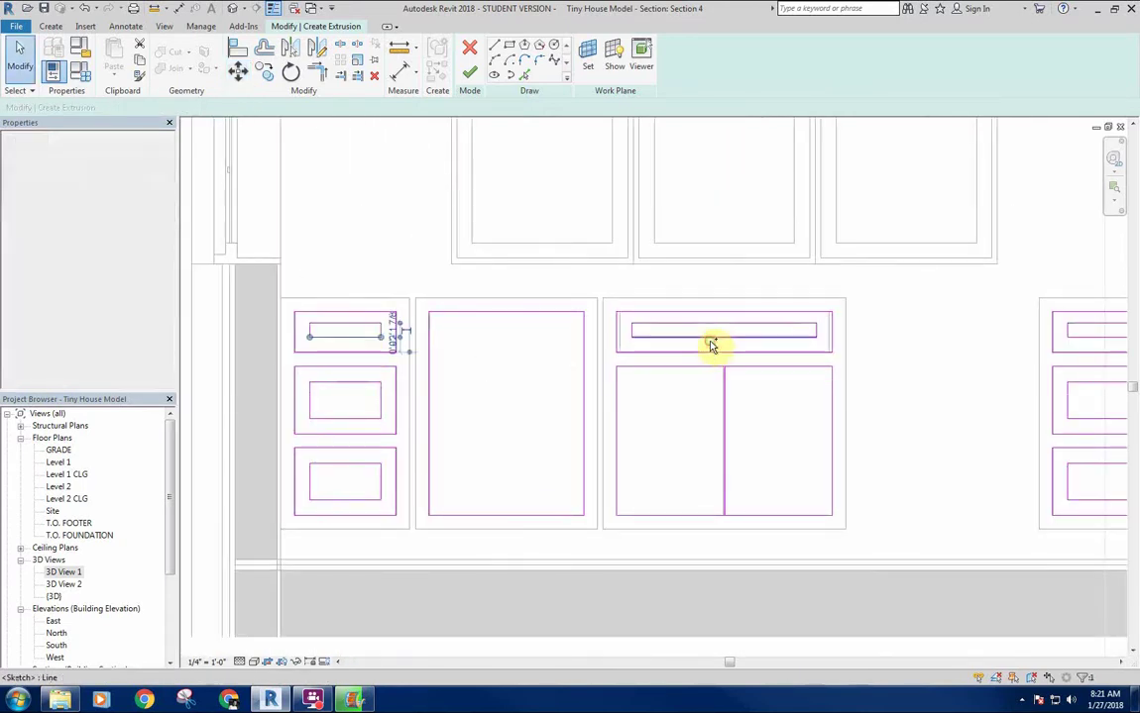
pyautogui.scroll(3, 905, 361)
pyautogui.press('m')
pyautogui.press('v')
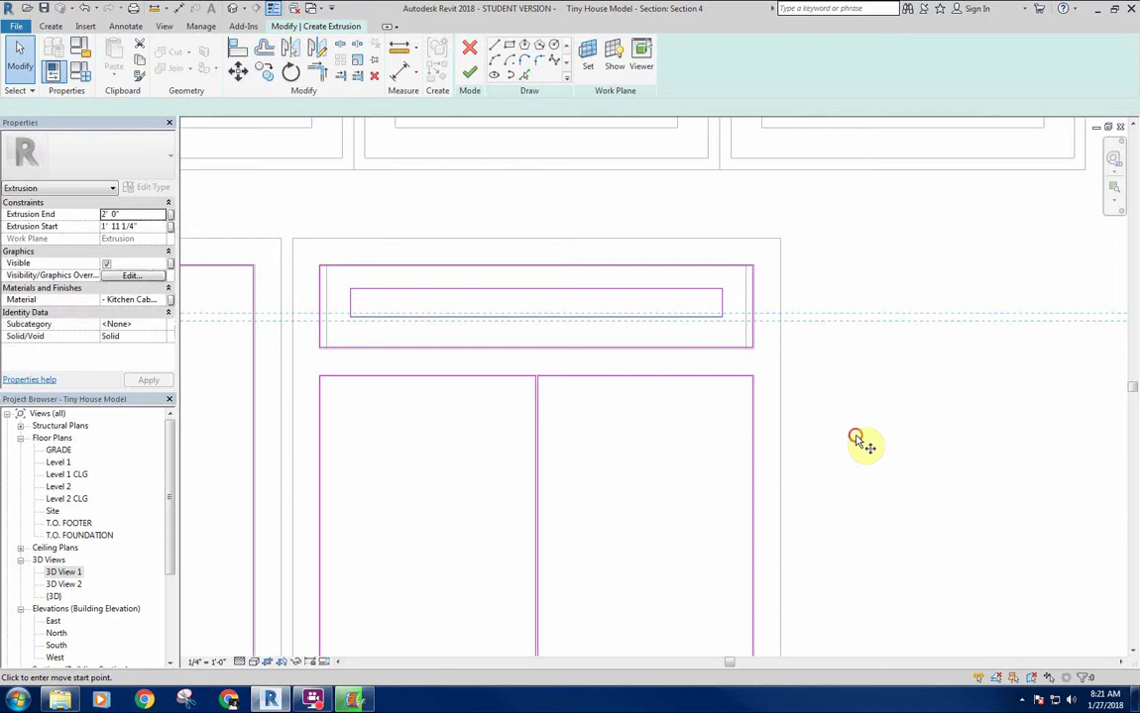
pyautogui.click(858, 436)
pyautogui.click(859, 448)
pyautogui.scroll(-5, 872, 435)
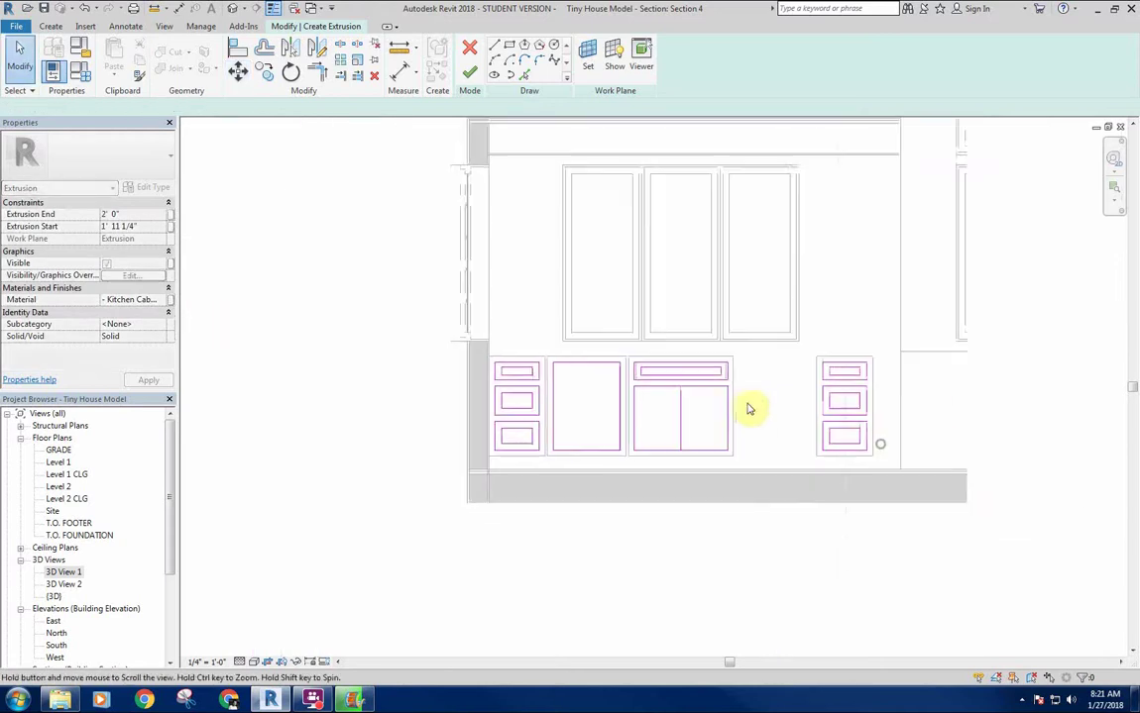
pyautogui.moveTo(893, 331); pyautogui.dragTo(883, 325, button='middle')
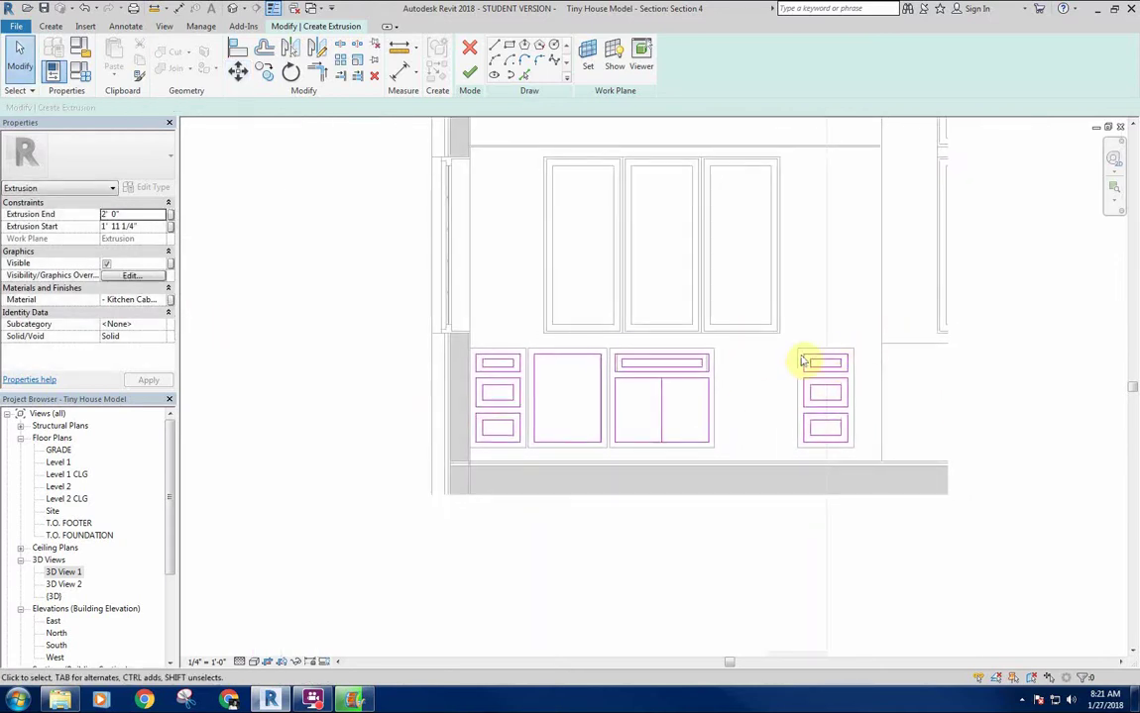
pyautogui.moveTo(803, 361); pyautogui.dragTo(798, 303, button='middle')
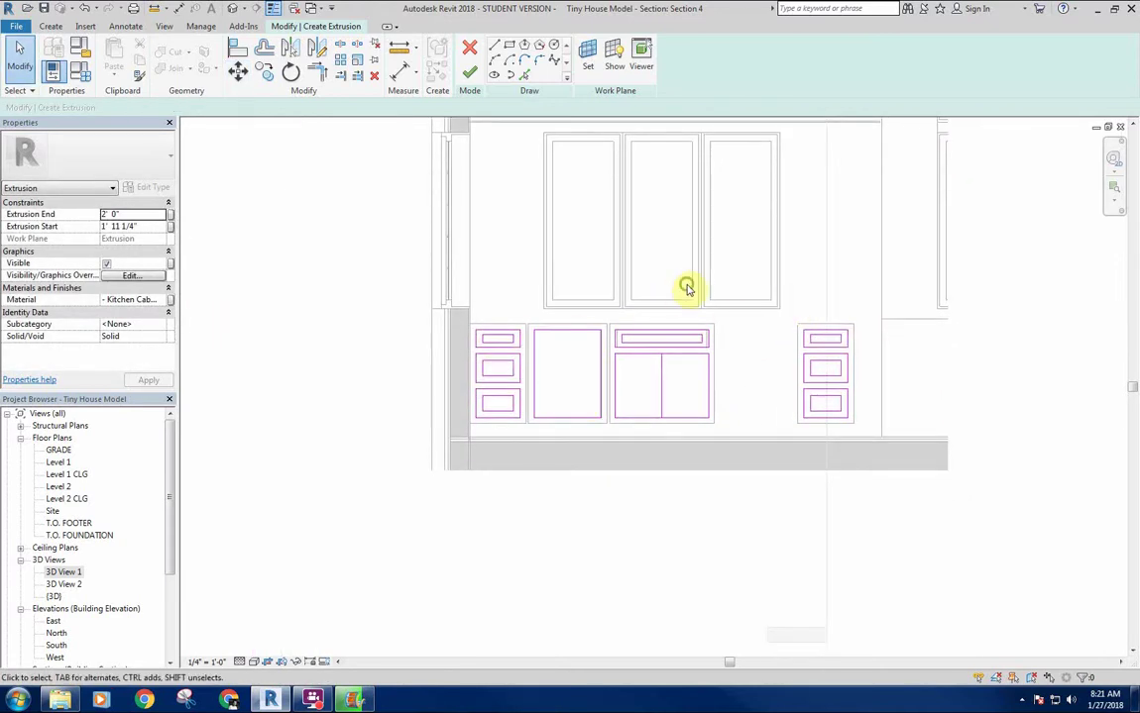
pyautogui.moveTo(687, 285); pyautogui.dragTo(657, 291, button='middle')
pyautogui.scroll(4, 625, 376)
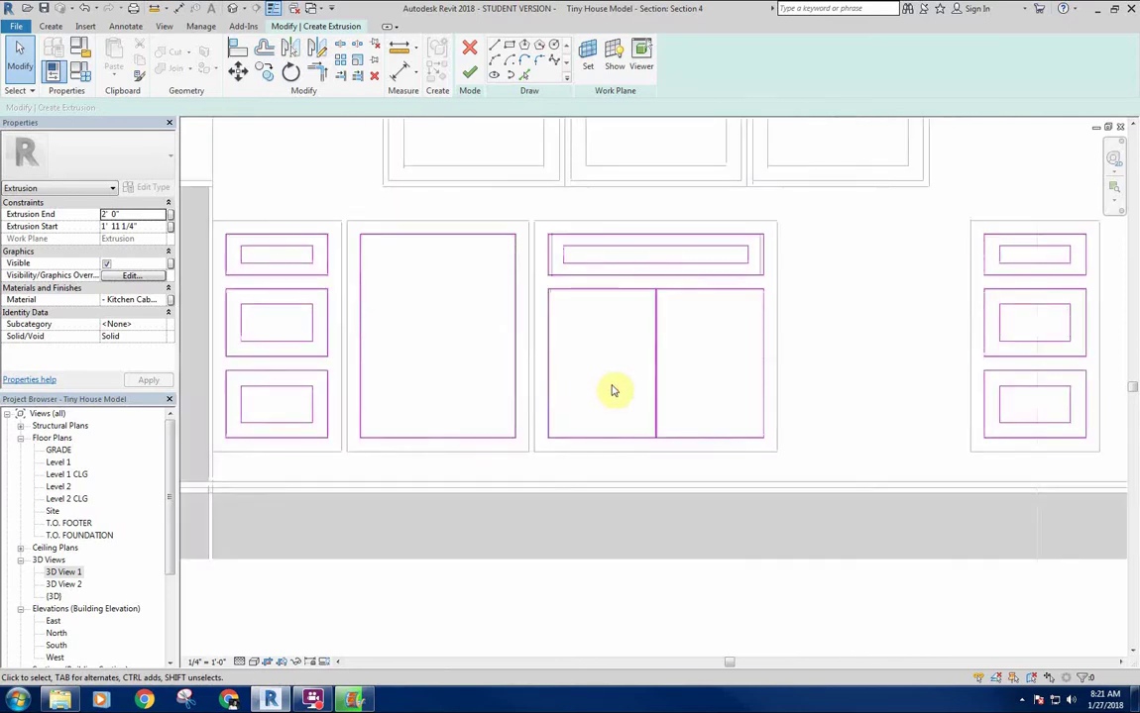
# Sketch a rectangle with a -2 1/8" offset inside the right door panel of the two-door base section
pyautogui.moveTo(613, 387)
pyautogui.mouseDown(button='middle')
pyautogui.moveTo(607, 374)
pyautogui.moveTo(627, 368)
pyautogui.mouseUp(button='middle')
pyautogui.scroll(3, 651, 377)
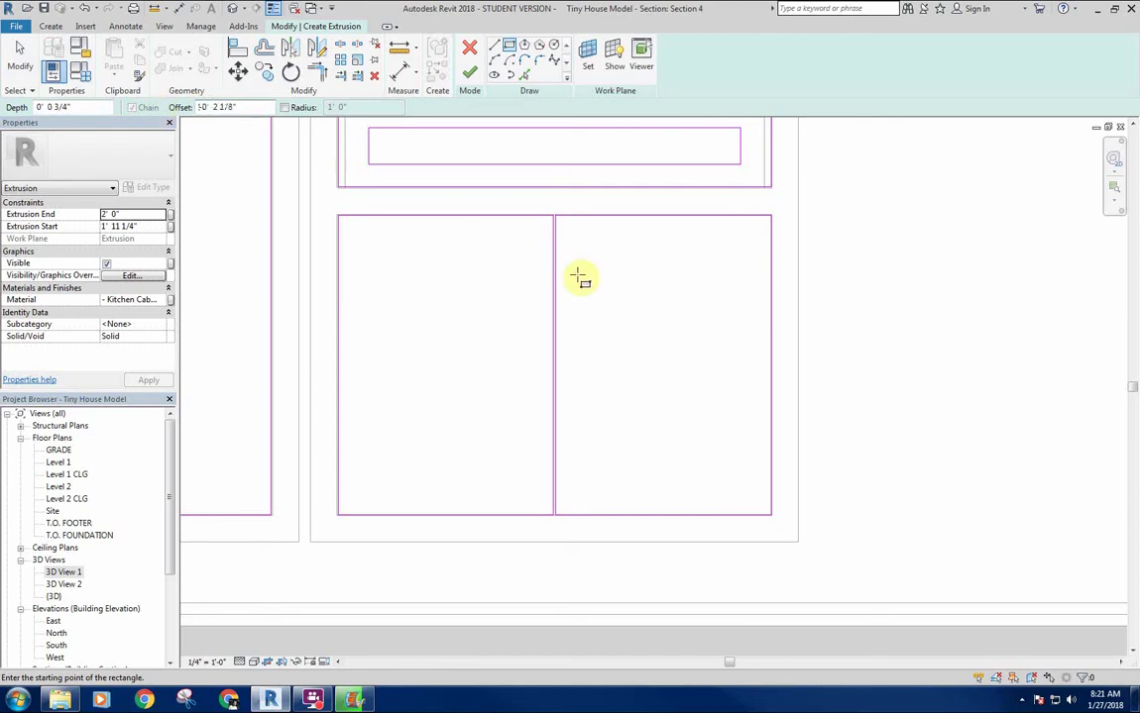
pyautogui.scroll(3, 515, 193)
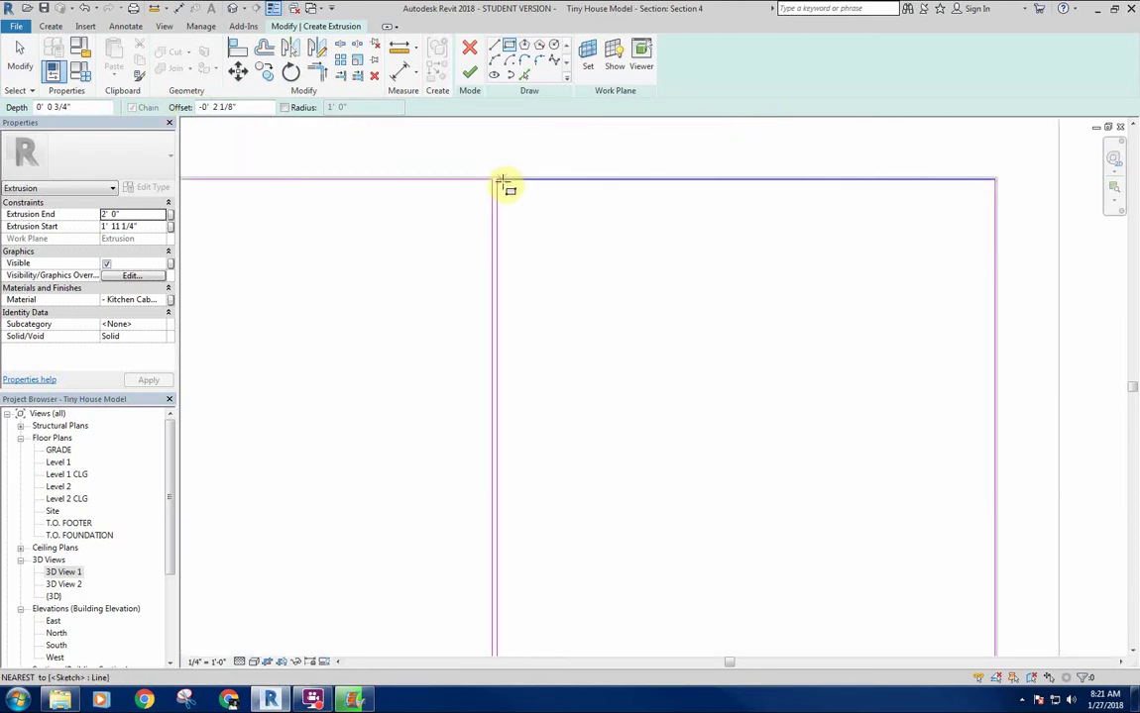
pyautogui.click(497, 180)
pyautogui.moveTo(662, 407); pyautogui.dragTo(467, 129, button='middle')
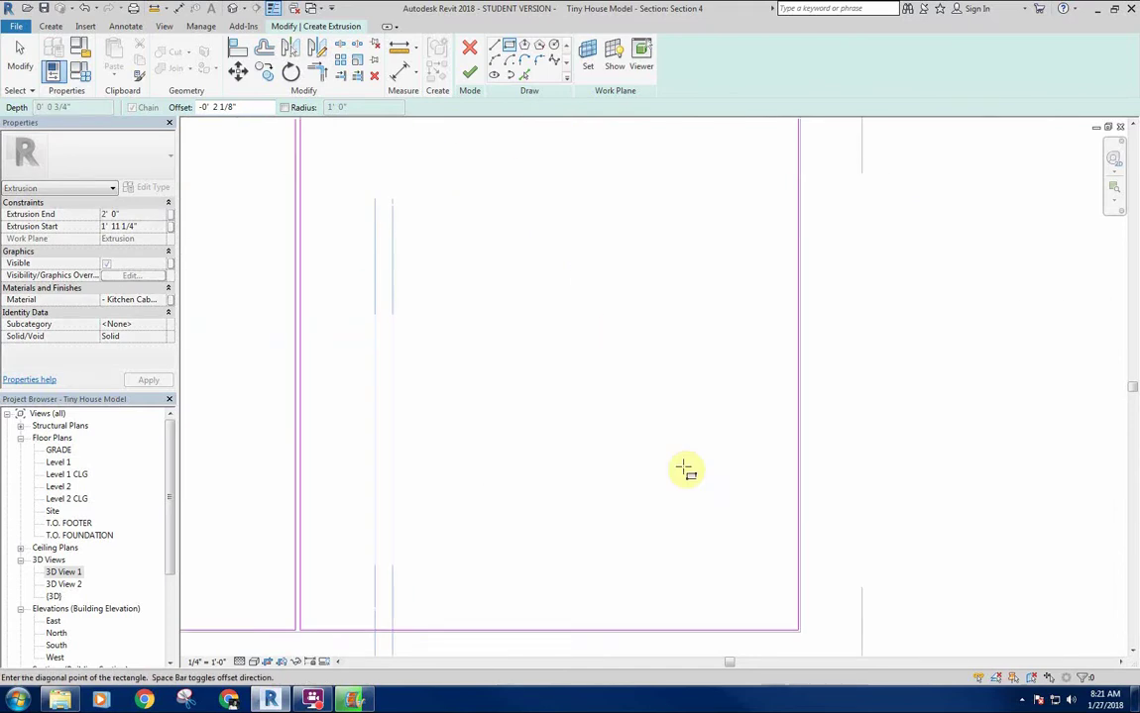
pyautogui.scroll(1, 795, 625)
pyautogui.scroll(2, 793, 626)
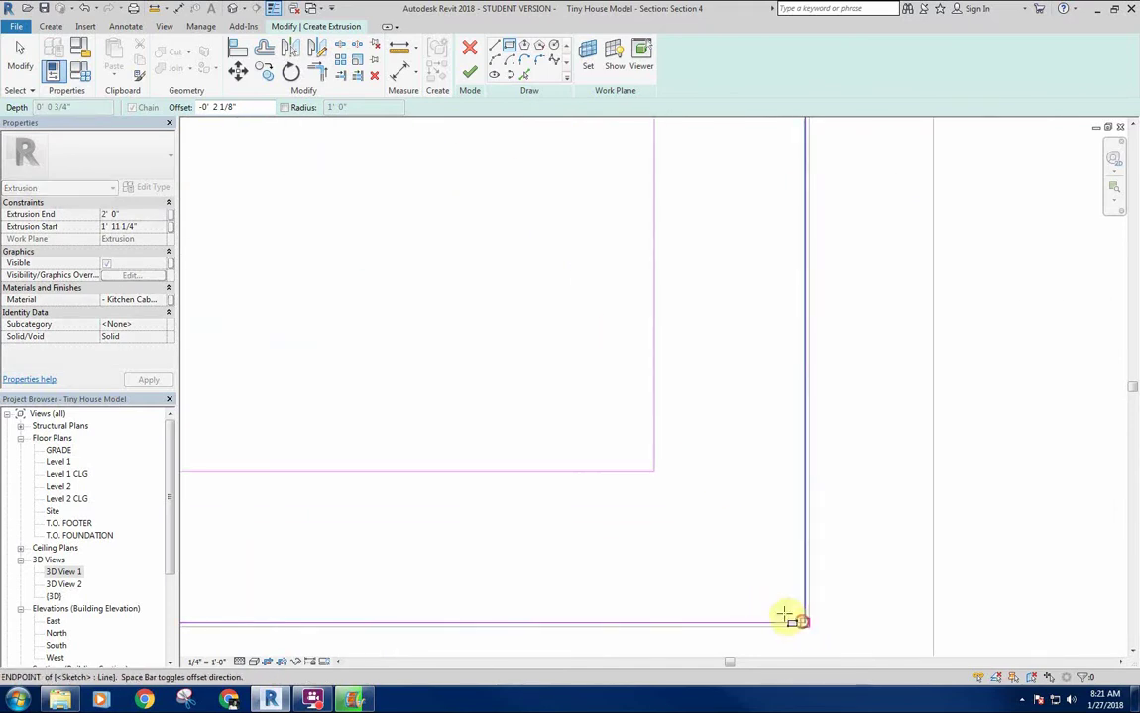
pyautogui.click(790, 616)
pyautogui.scroll(-3, 516, 333)
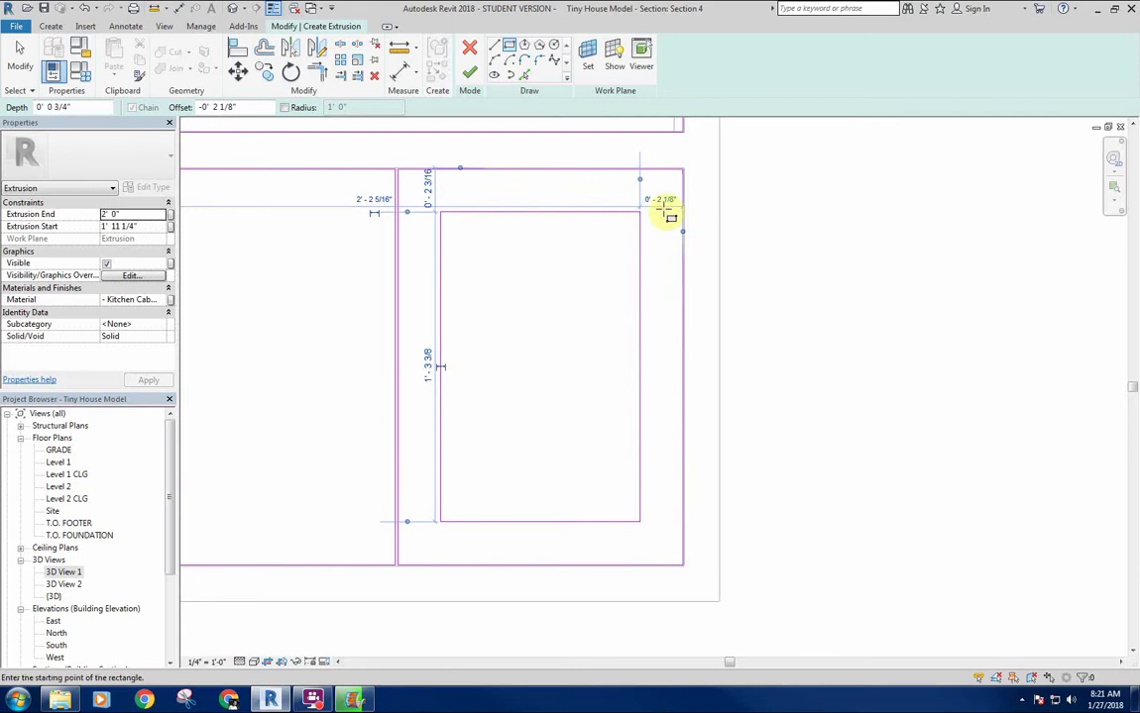
pyautogui.scroll(-3, 575, 337)
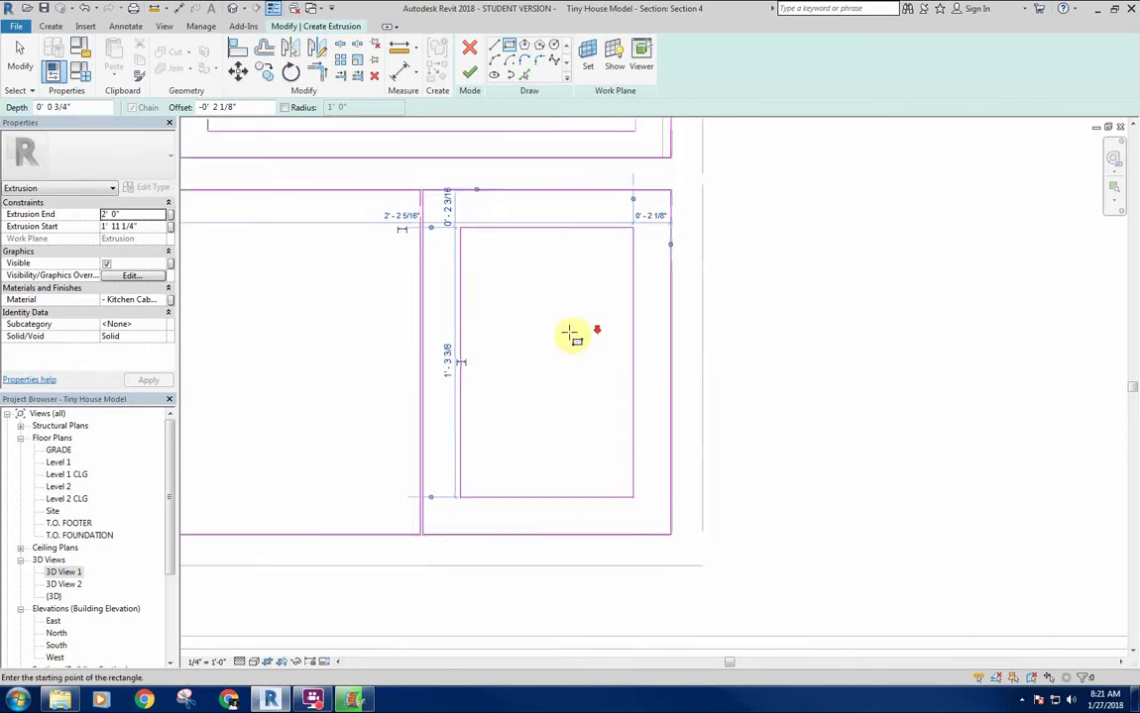
# Sketch a rectangle with a -2 1/4" offset inside the large single door panel of the second base section, and end the rectangle command
pyautogui.moveTo(570, 333); pyautogui.dragTo(694, 342, button='middle')
pyautogui.moveTo(511, 338)
pyautogui.mouseDown(button='middle')
pyautogui.moveTo(537, 357)
pyautogui.moveTo(615, 367)
pyautogui.mouseUp(button='middle')
pyautogui.scroll(2, 500, 354)
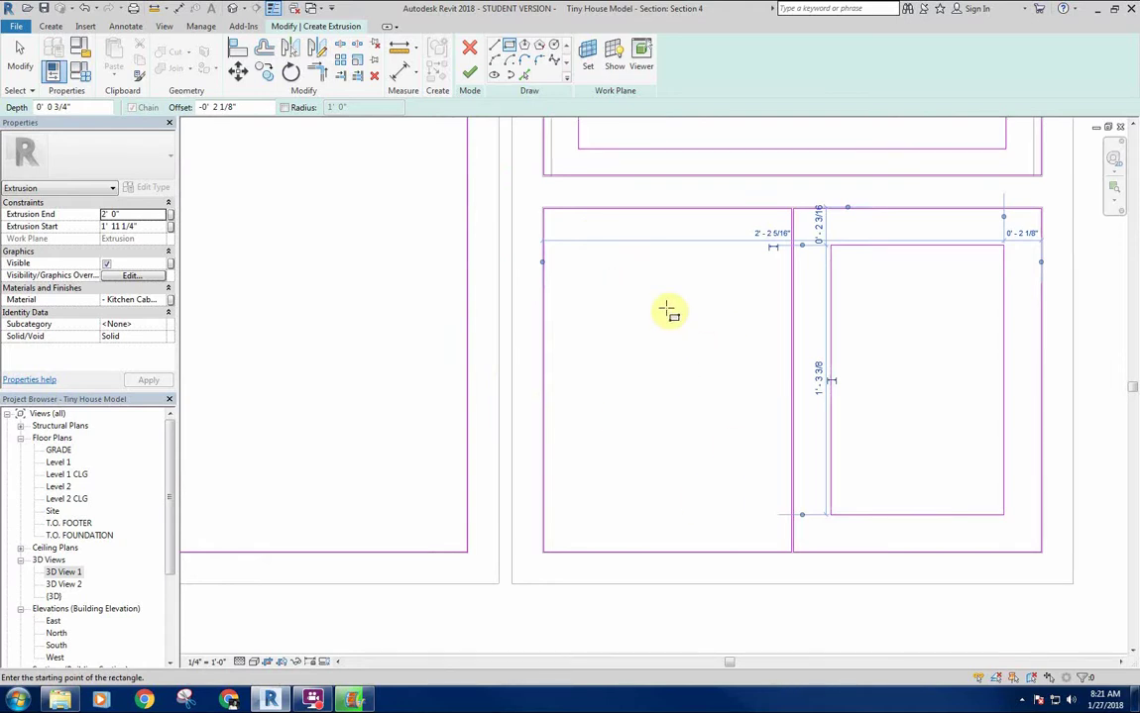
pyautogui.moveTo(679, 318); pyautogui.dragTo(649, 327, button='middle')
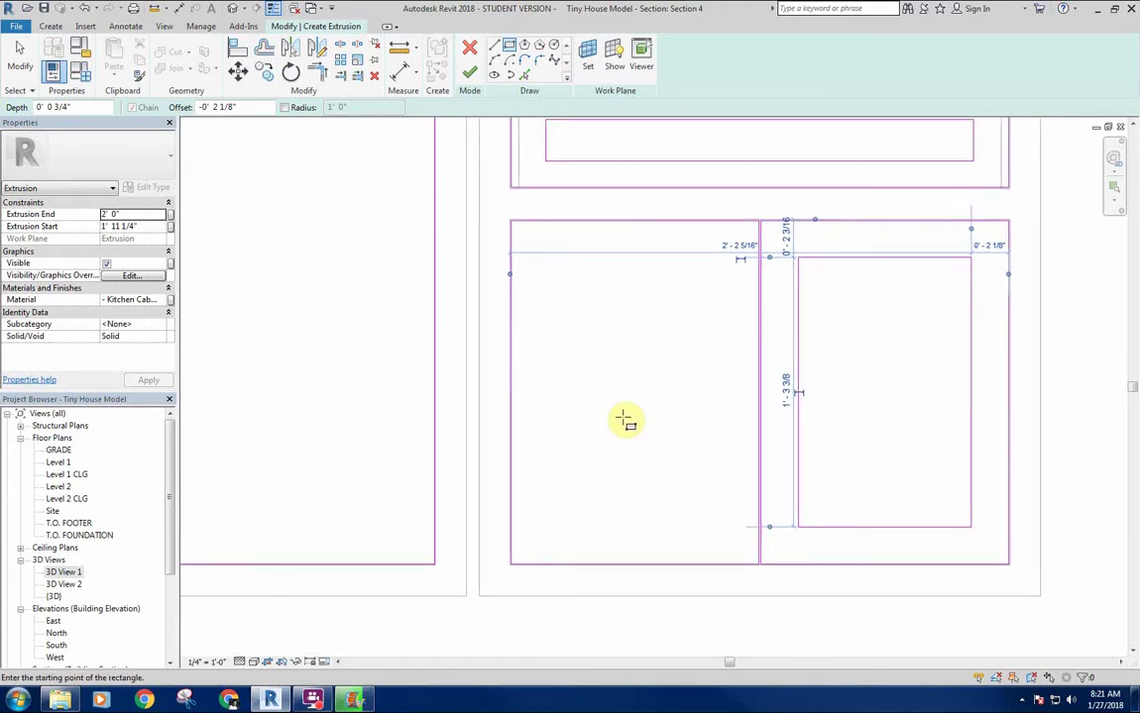
pyautogui.scroll(-3, 740, 350)
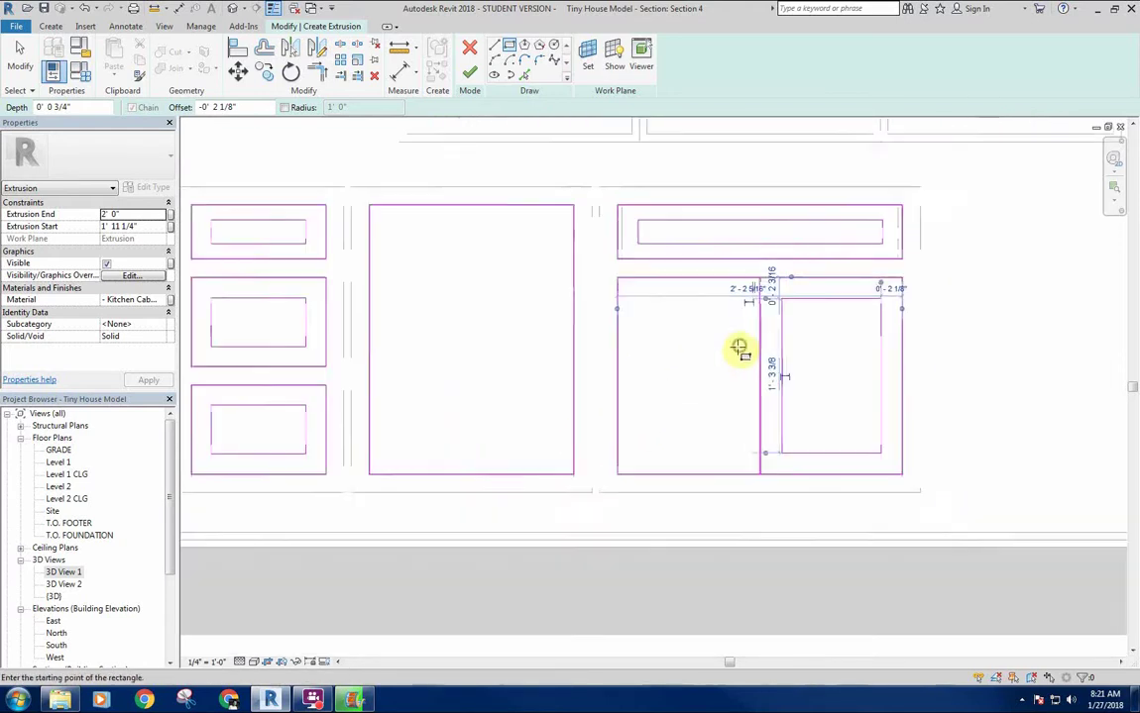
pyautogui.moveTo(677, 399)
pyautogui.mouseDown(button='middle')
pyautogui.moveTo(620, 386)
pyautogui.moveTo(643, 382)
pyautogui.mouseUp(button='middle')
pyautogui.scroll(4, 338, 234)
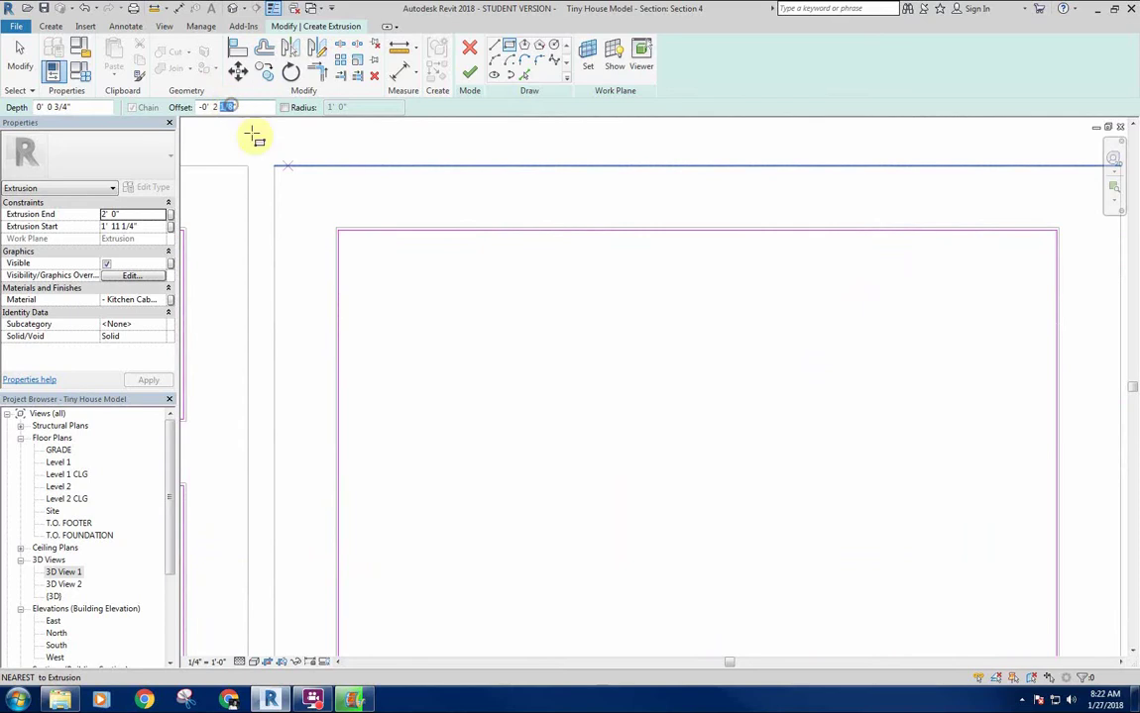
pyautogui.doubleClick(227, 107)
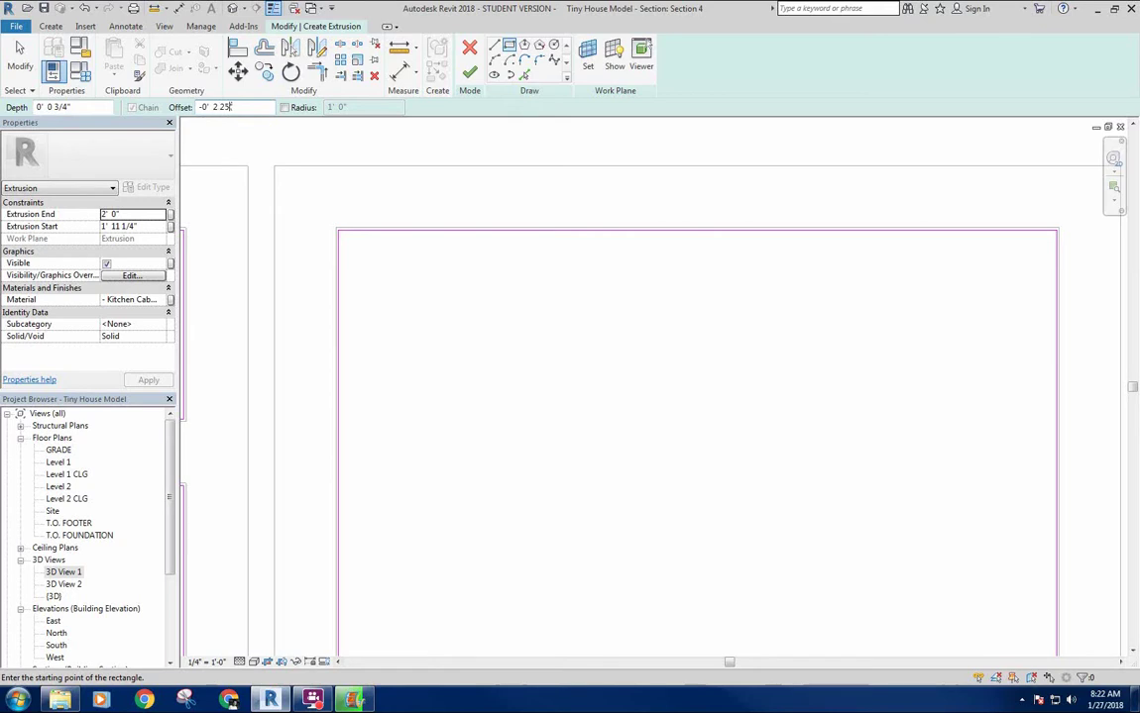
pyautogui.moveTo(349, 232); pyautogui.dragTo(361, 229, button='middle')
pyautogui.scroll(2, 360, 228)
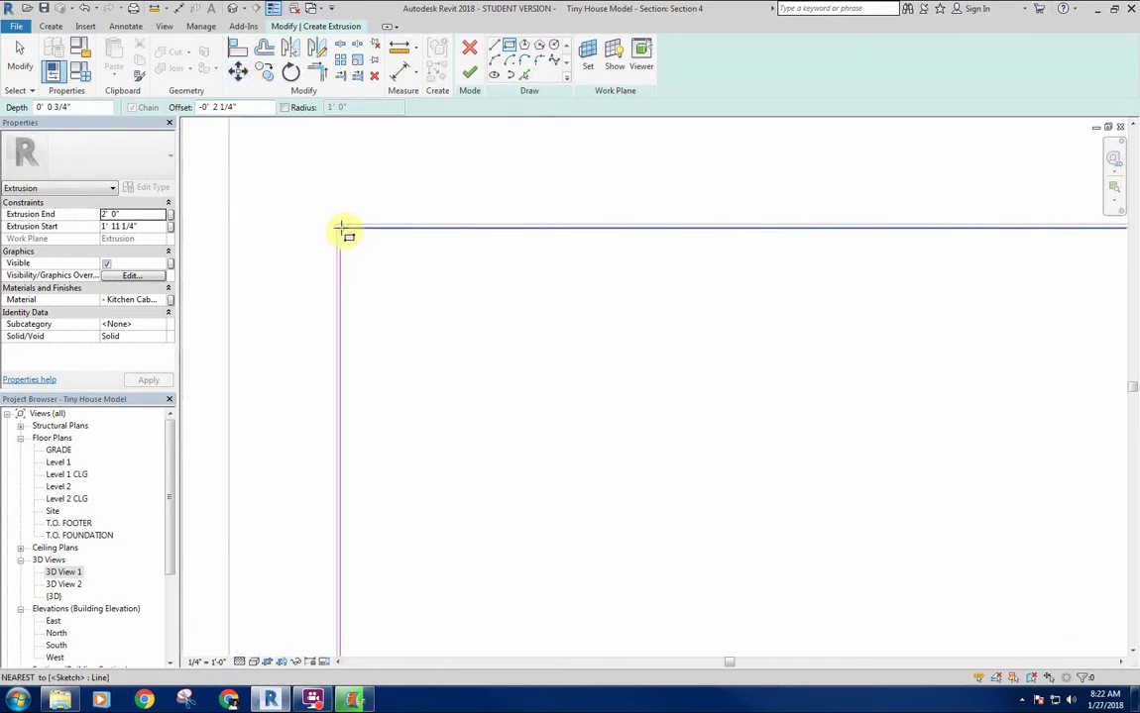
pyautogui.click(339, 228)
pyautogui.scroll(-5, 537, 351)
pyautogui.moveTo(662, 474); pyautogui.dragTo(455, 208, button='middle')
pyautogui.scroll(4, 555, 368)
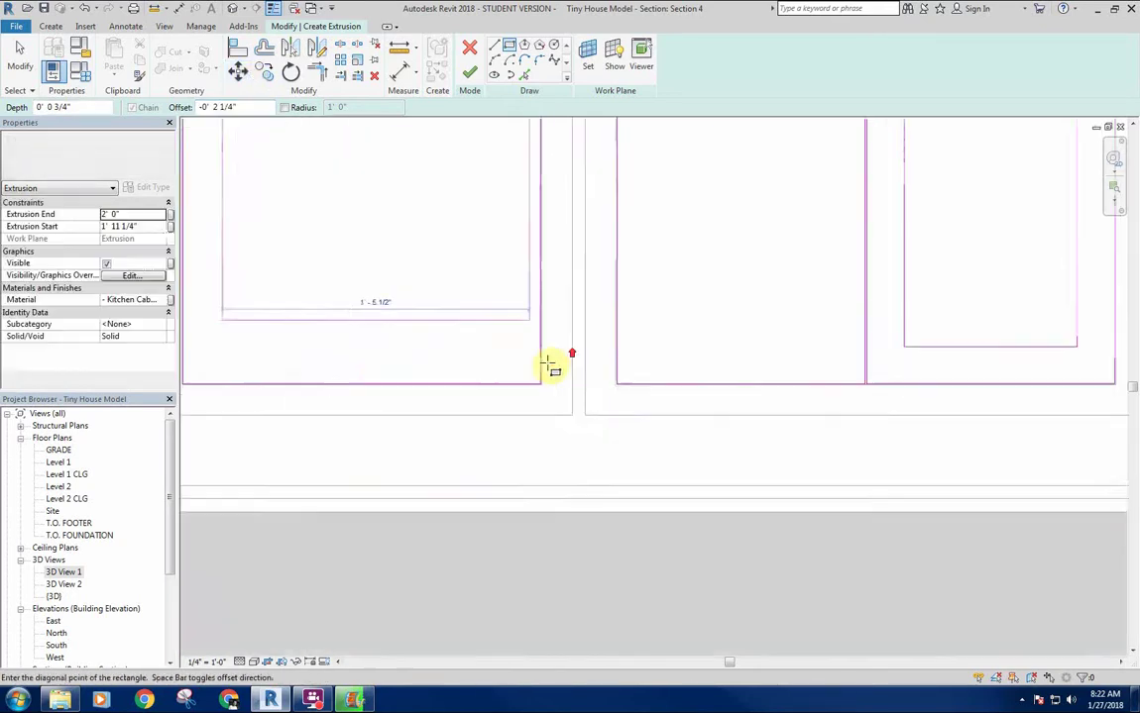
pyautogui.click(535, 406)
pyautogui.scroll(-5, 409, 323)
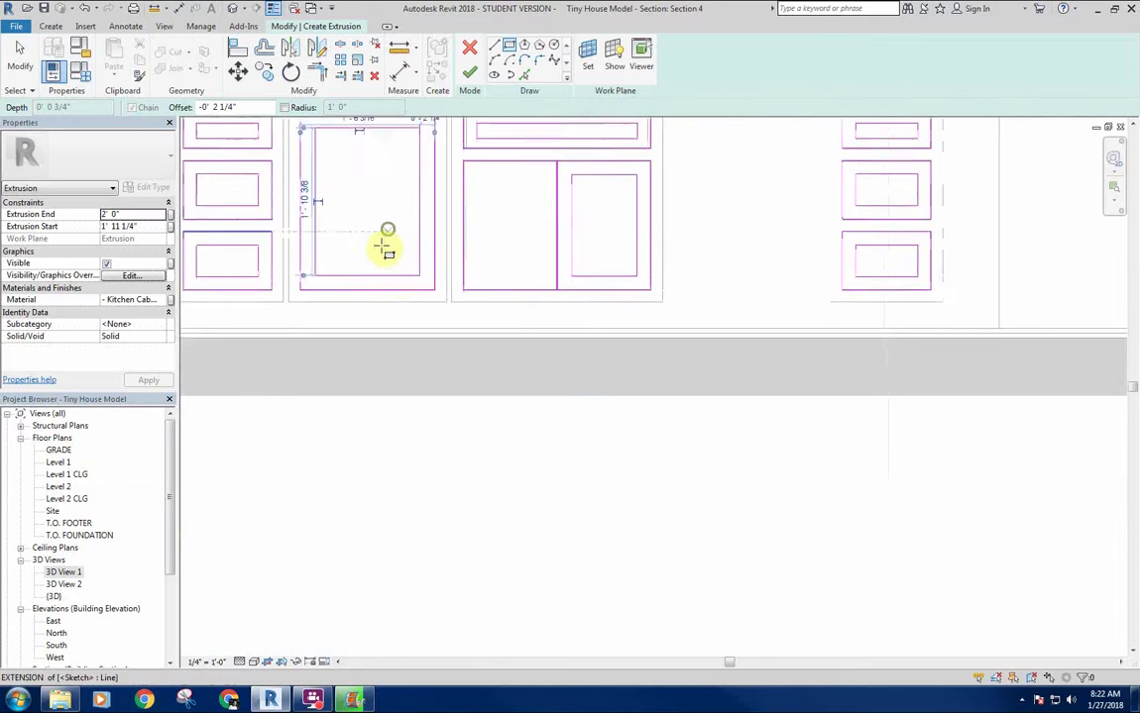
pyautogui.press('Escape')
# Set the extrusion's end to 0' 0" and start to -0' 0 3/4", and finish the extrusion of drawer and door frames
pyautogui.scroll(-3, 659, 325)
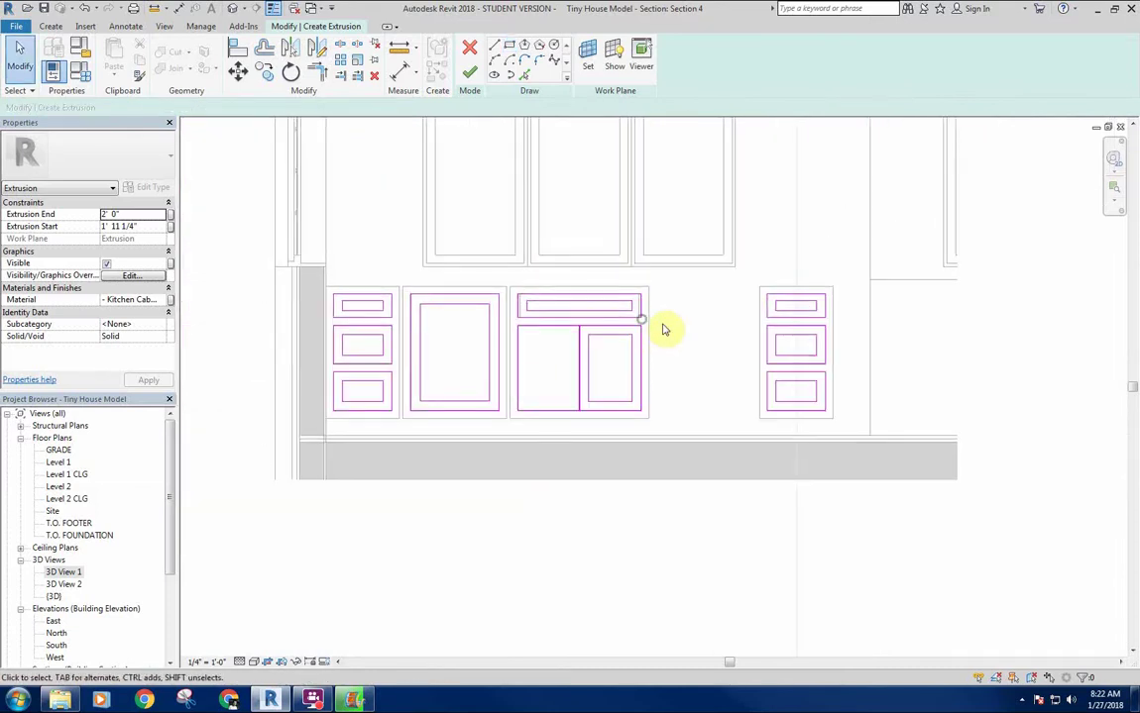
pyautogui.moveTo(722, 337); pyautogui.dragTo(704, 350, button='middle')
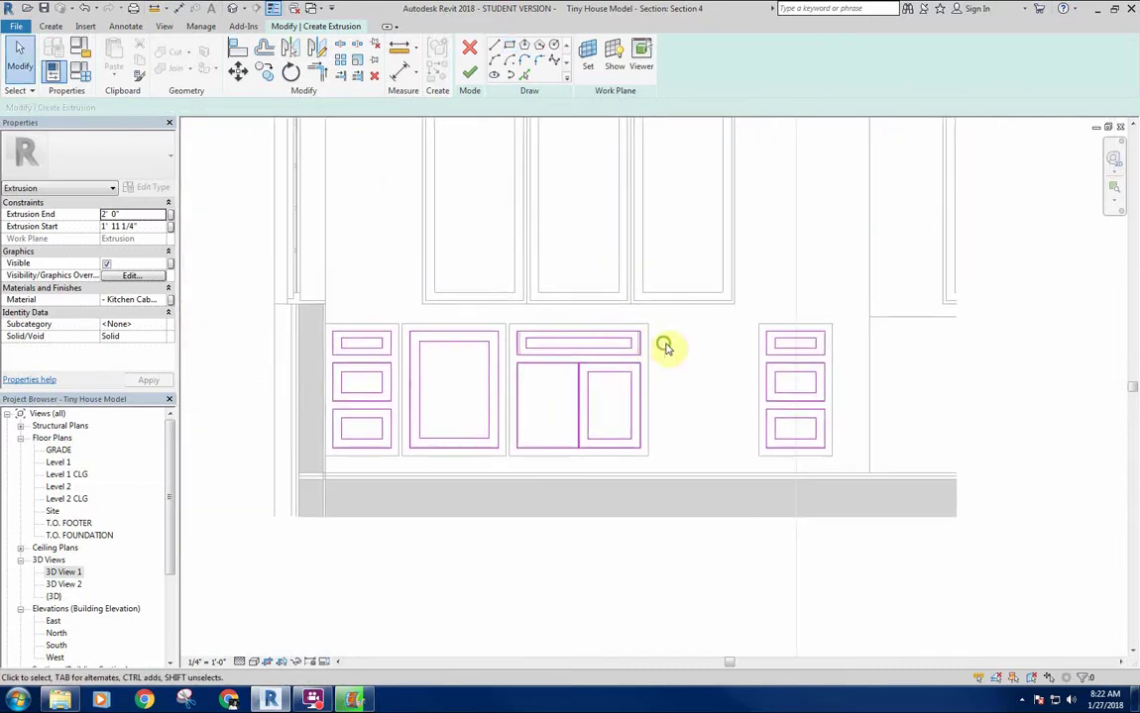
pyautogui.click(136, 214)
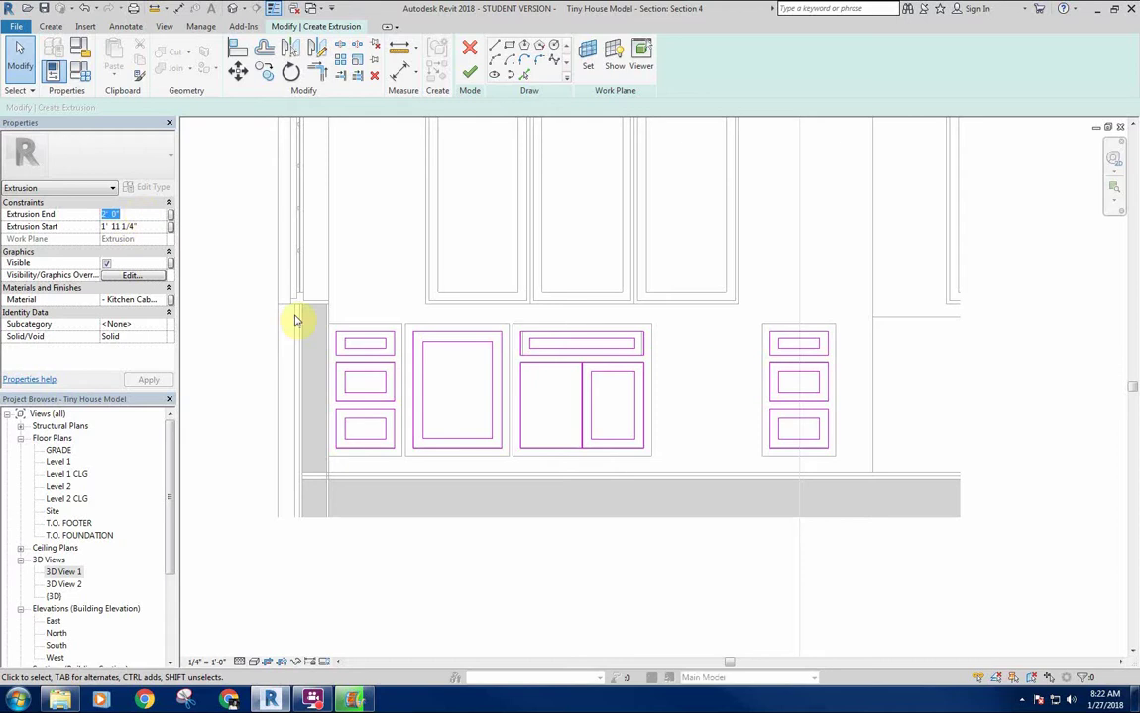
pyautogui.click(130, 216)
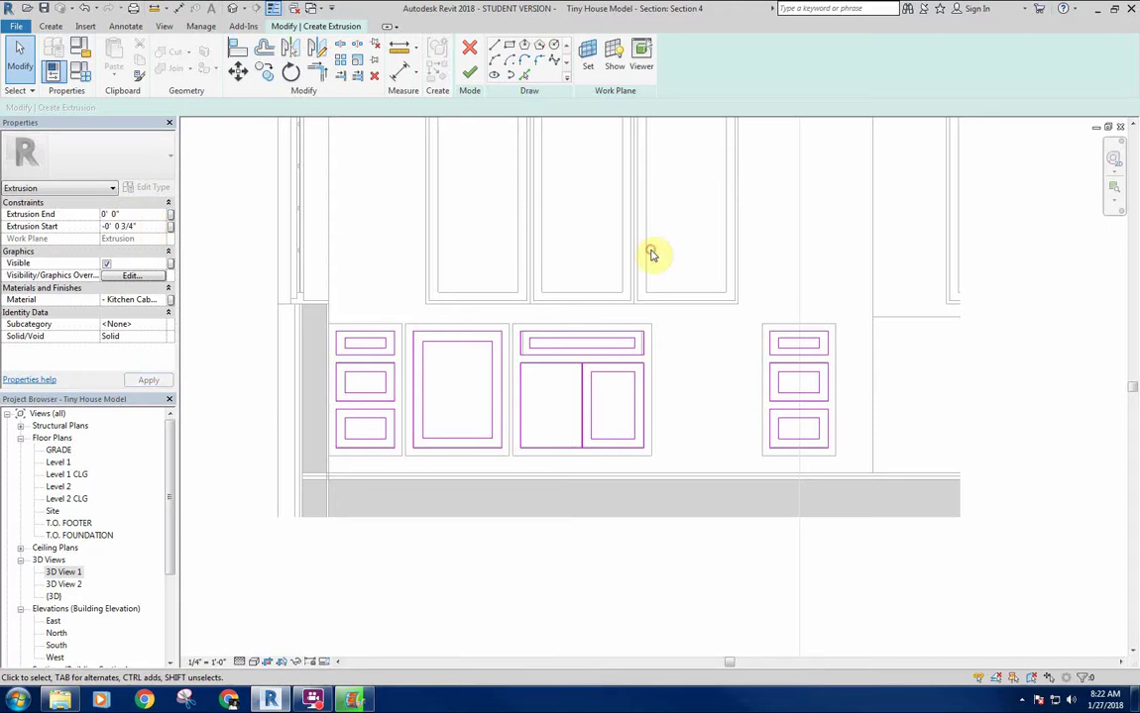
pyautogui.moveTo(644, 234); pyautogui.dragTo(625, 254, button='middle')
pyautogui.click(471, 76)
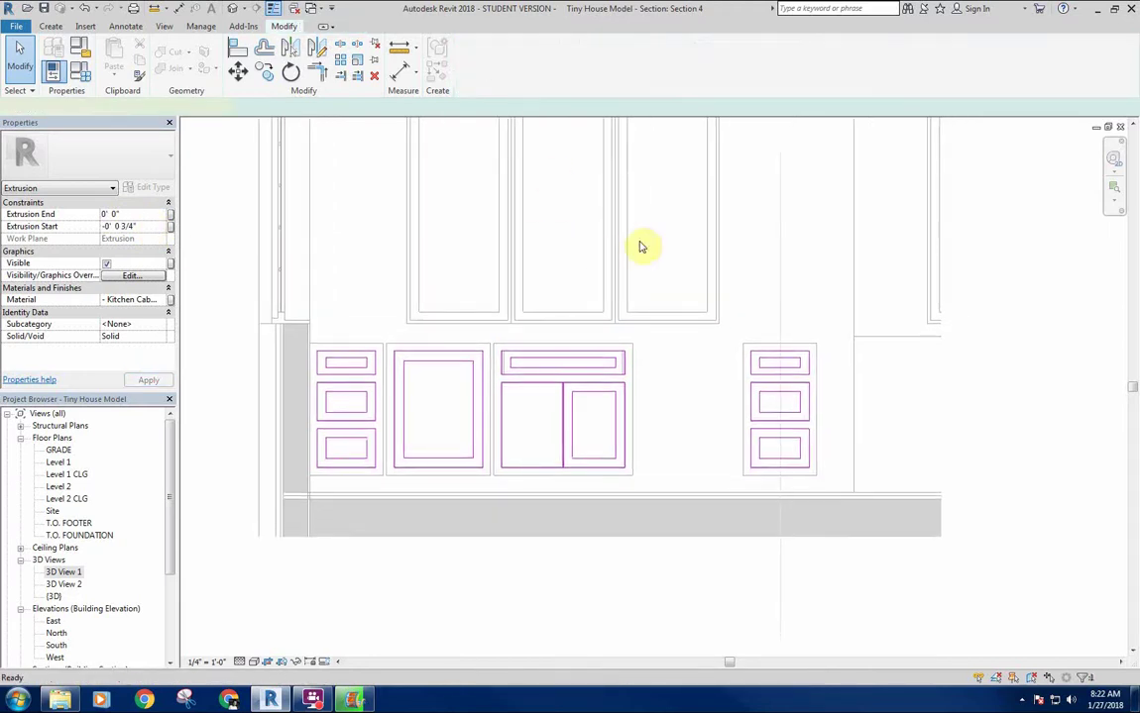
pyautogui.click(664, 367)
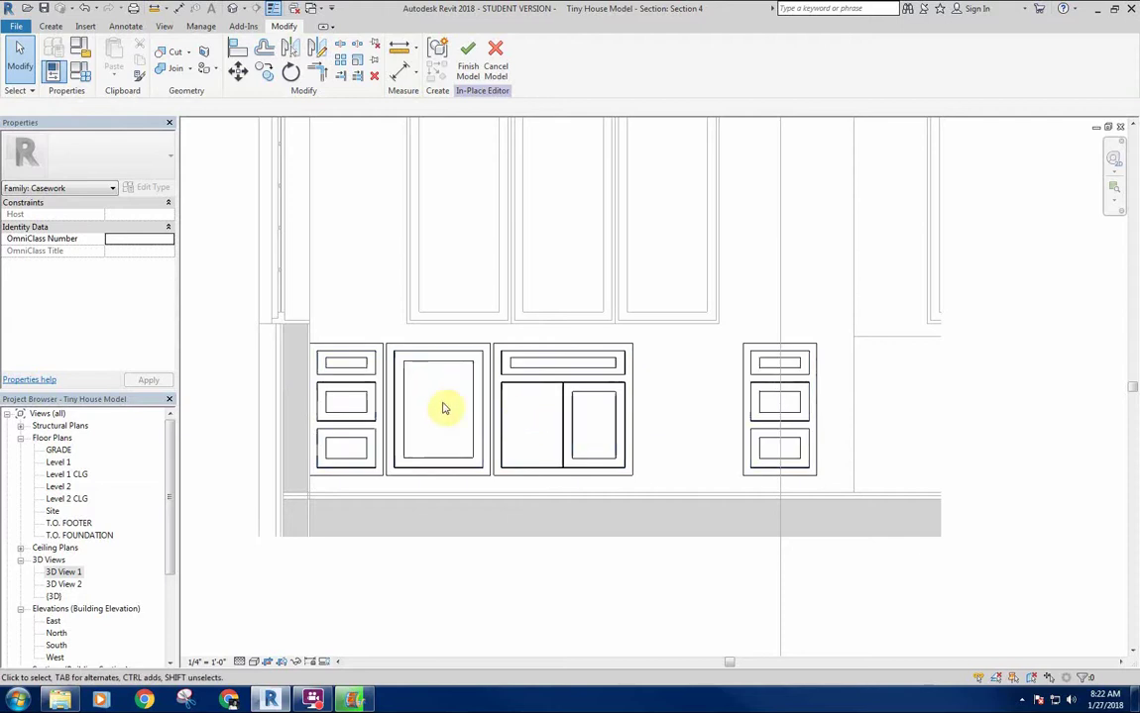
# Start a sweep with a sketched path, picking the plane at the right door frame's inner left edge as work plane
pyautogui.scroll(3, 443, 405)
pyautogui.moveTo(427, 386); pyautogui.dragTo(458, 384, button='middle')
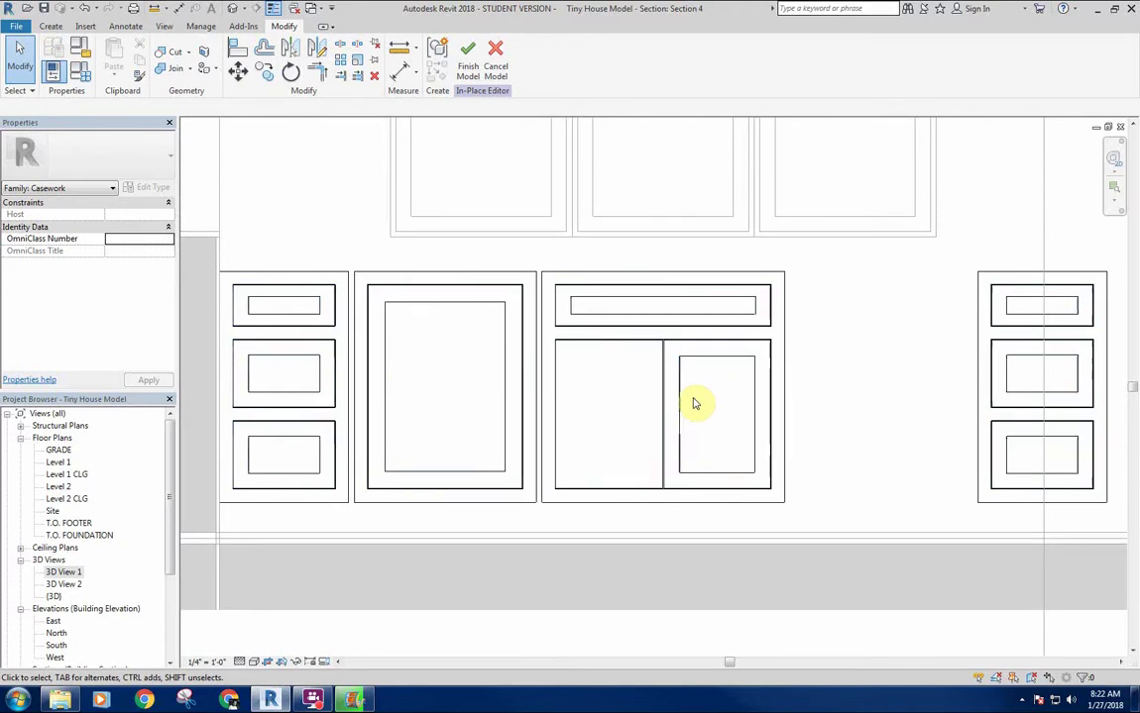
pyautogui.click(55, 26)
pyautogui.click(213, 71)
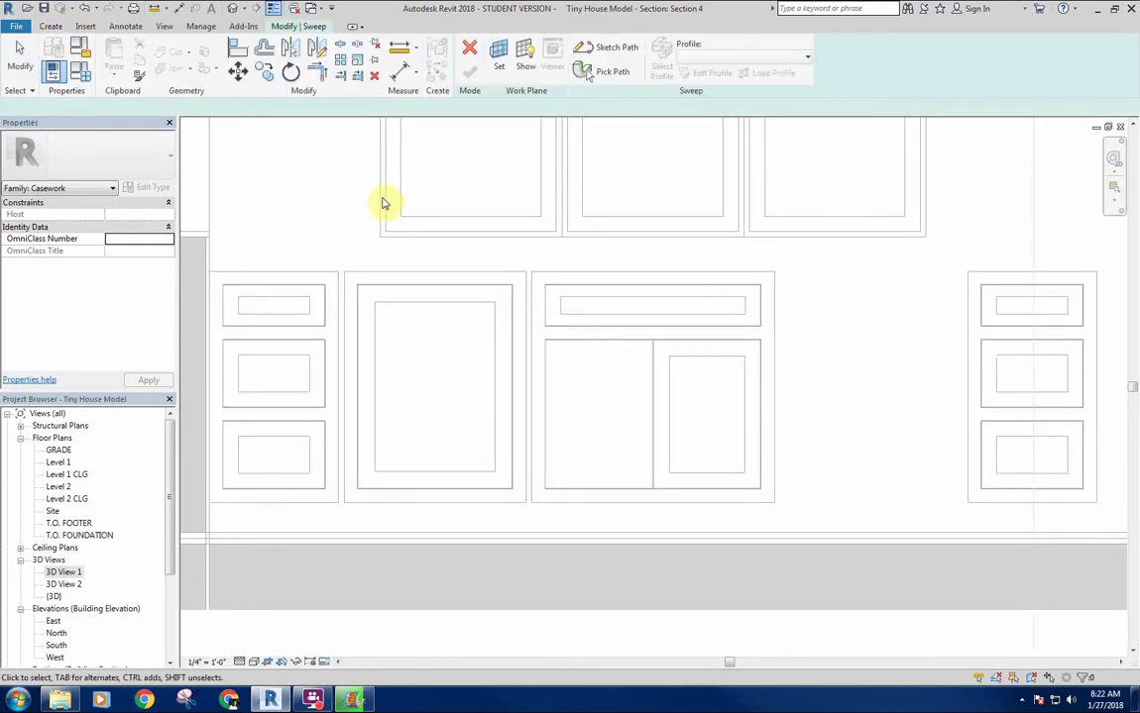
pyautogui.click(608, 48)
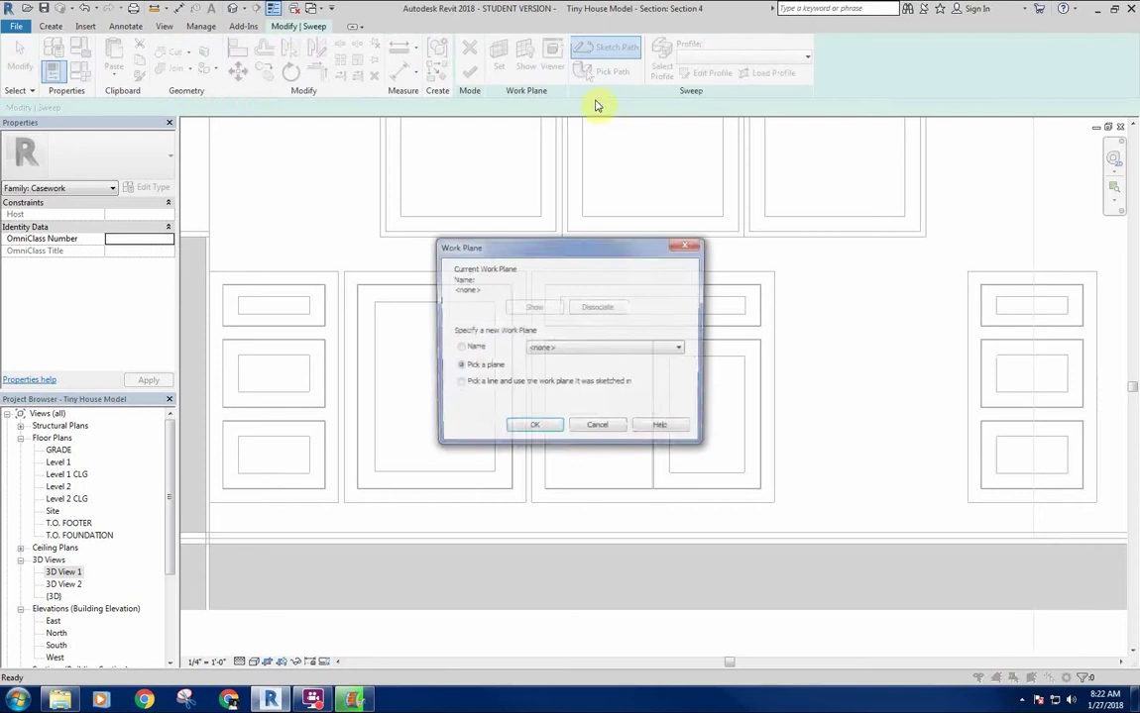
pyautogui.click(529, 428)
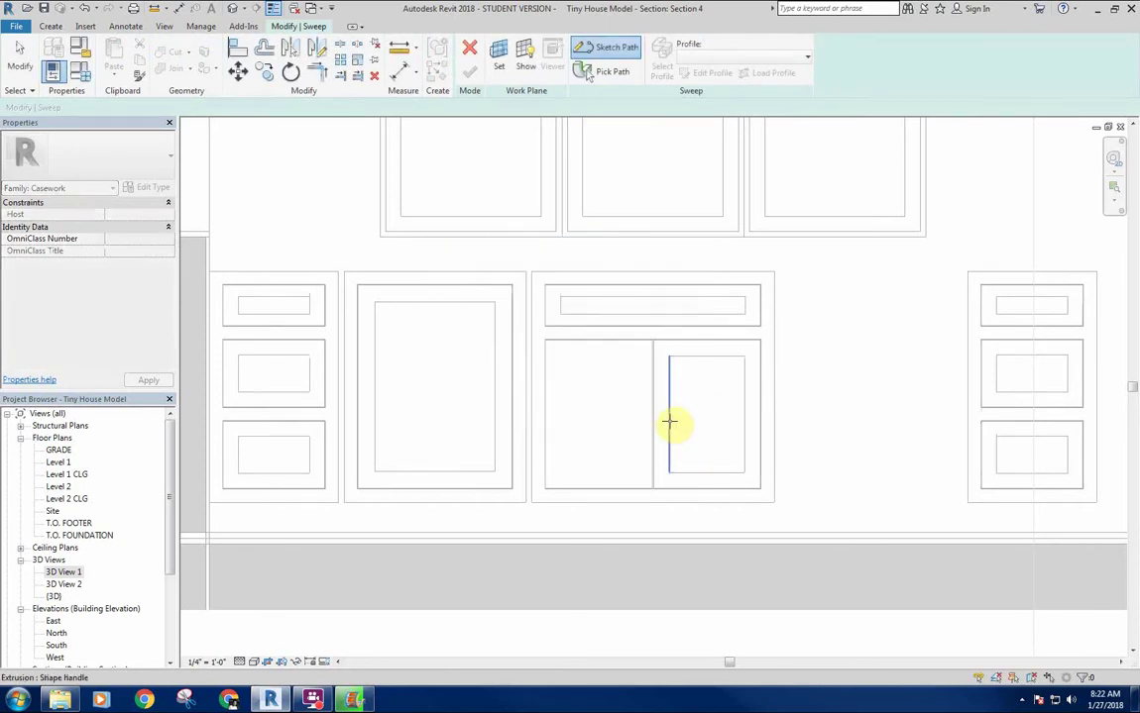
pyautogui.click(667, 421)
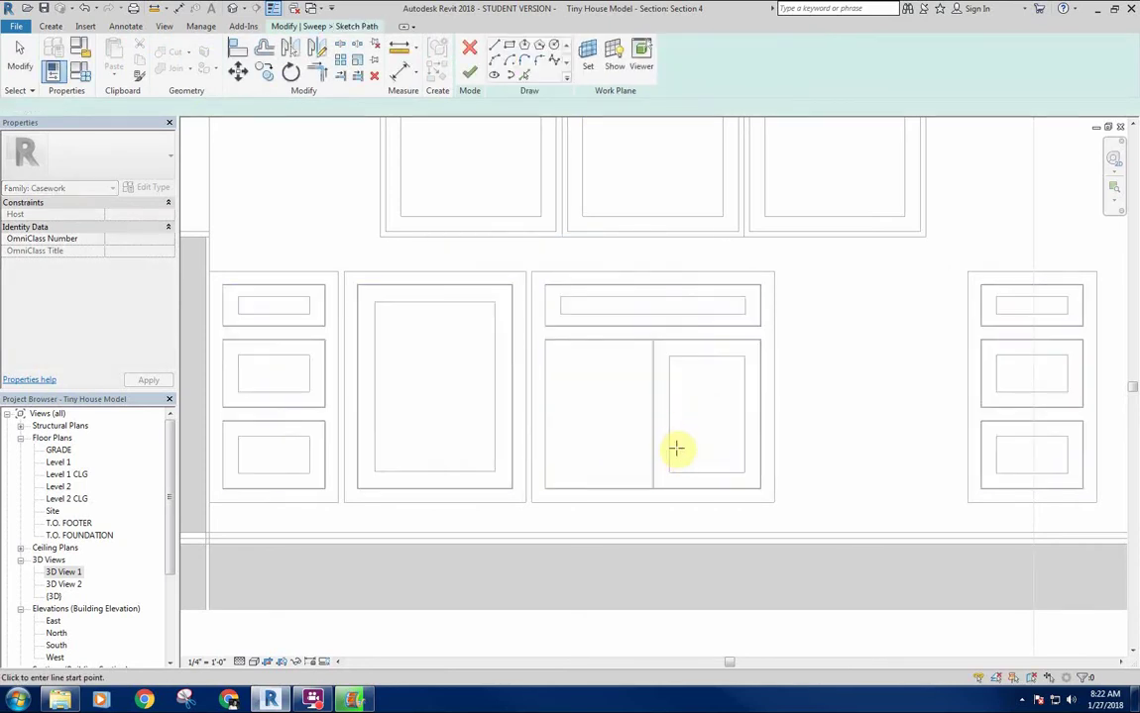
# Sketch the sweep path as a rectangle with zero offset around the inner opening of the right door frame, and end the command
pyautogui.click(509, 48)
pyautogui.click(670, 357)
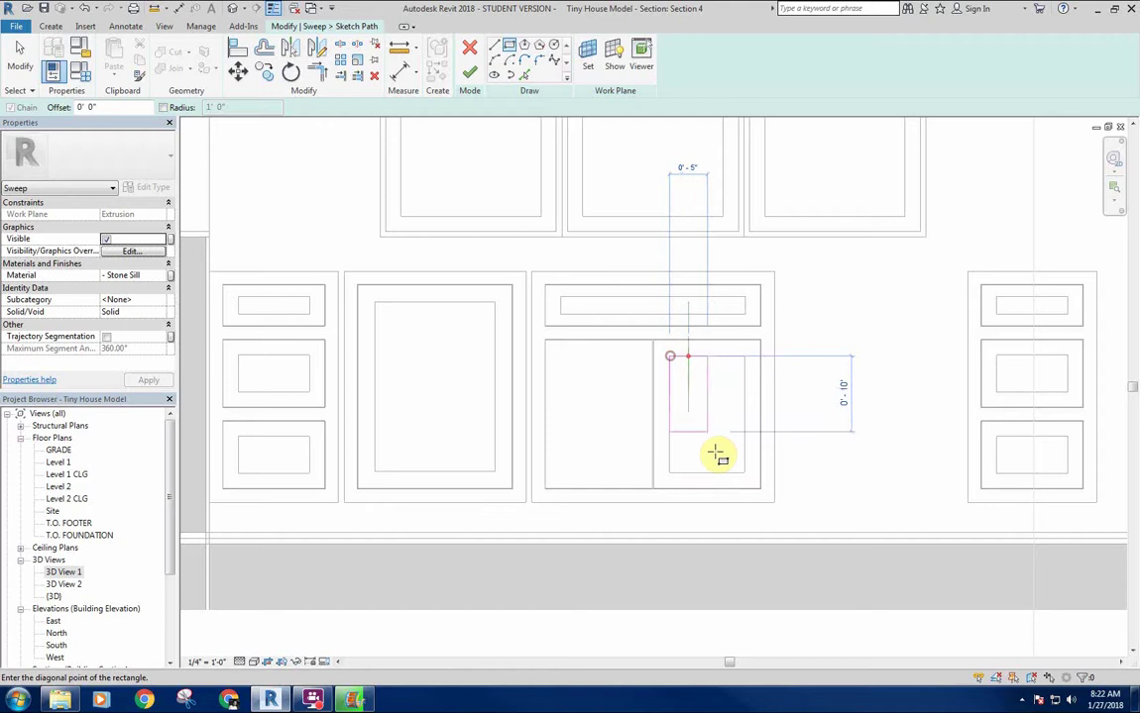
pyautogui.click(744, 470)
pyautogui.click(631, 398)
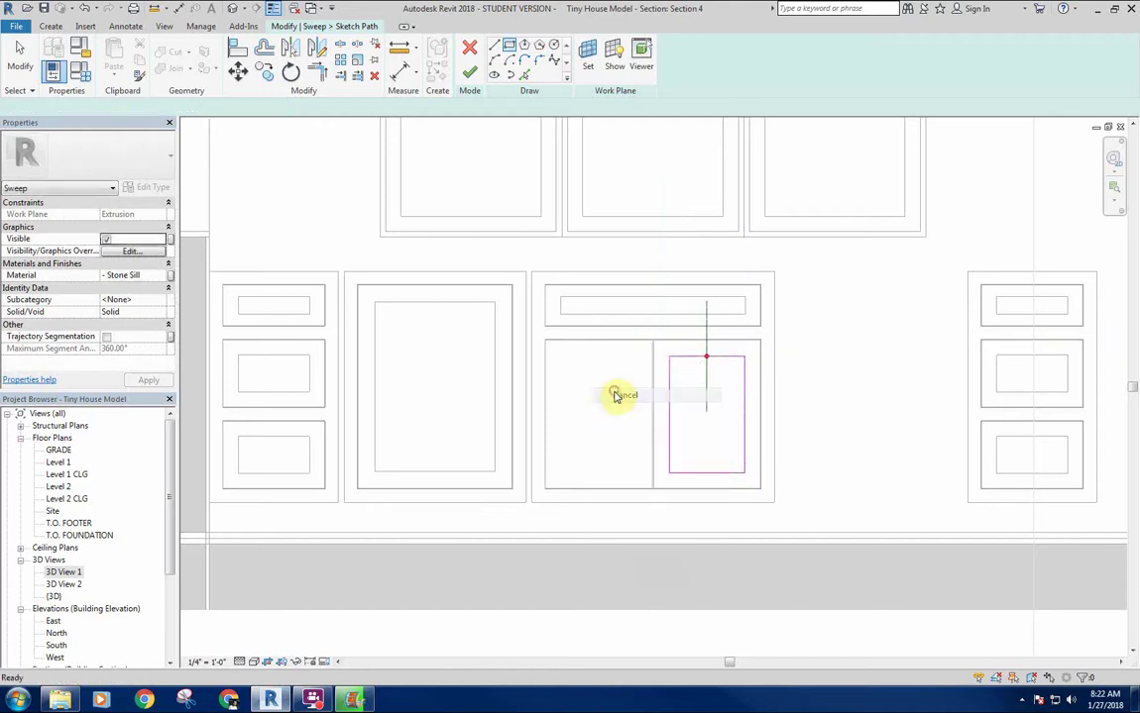
# Move the sweep's profile plane from the path's upper edge to its right vertical edge, and deselect it
pyautogui.scroll(1, 618, 395)
pyautogui.scroll(1, 628, 364)
pyautogui.click(645, 276)
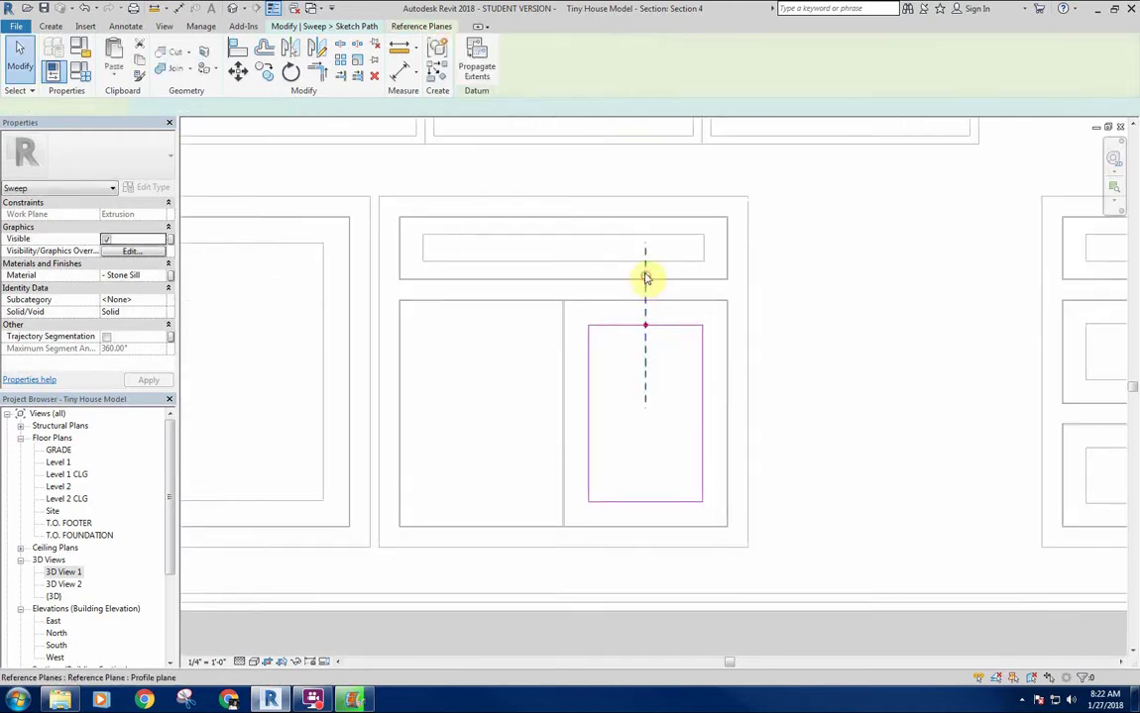
pyautogui.moveTo(645, 257); pyautogui.dragTo(821, 386)
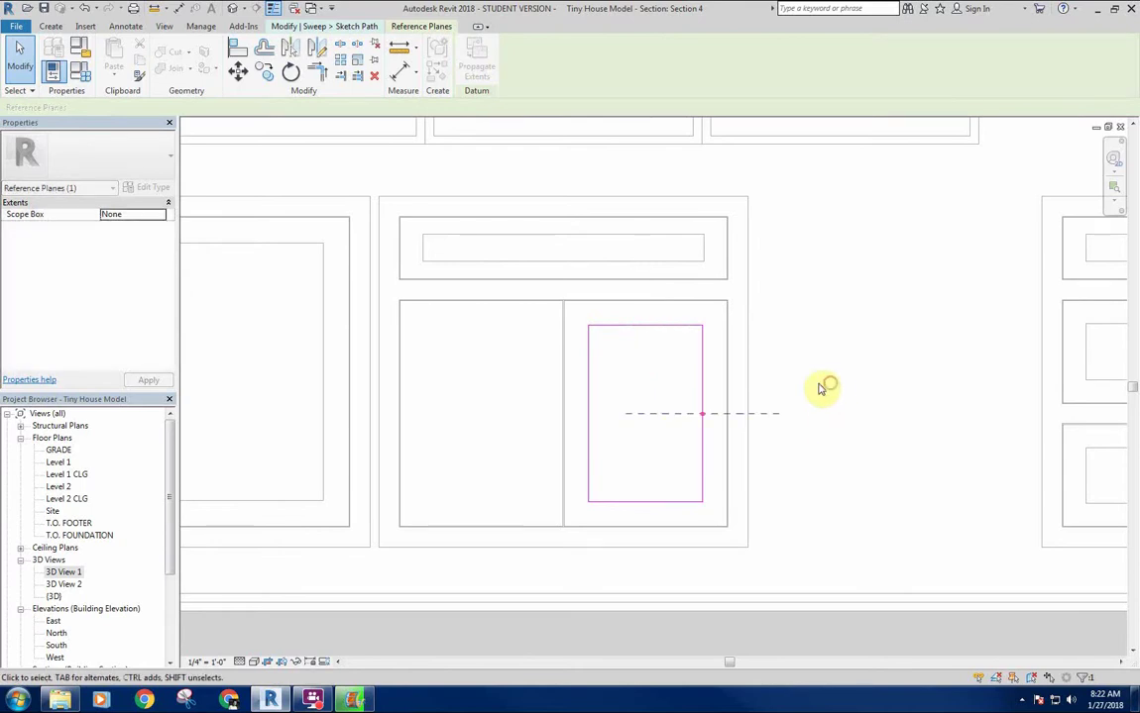
pyautogui.scroll(-5, 822, 432)
pyautogui.scroll(-3, 784, 407)
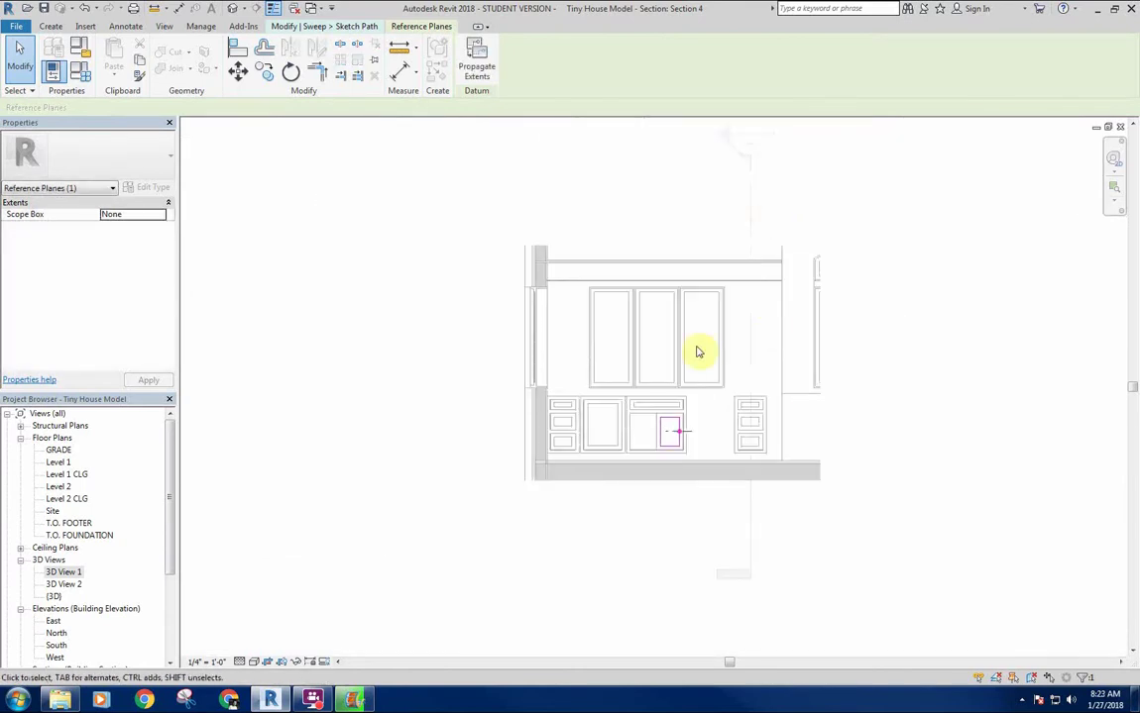
pyautogui.scroll(6, 698, 436)
pyautogui.click(727, 389)
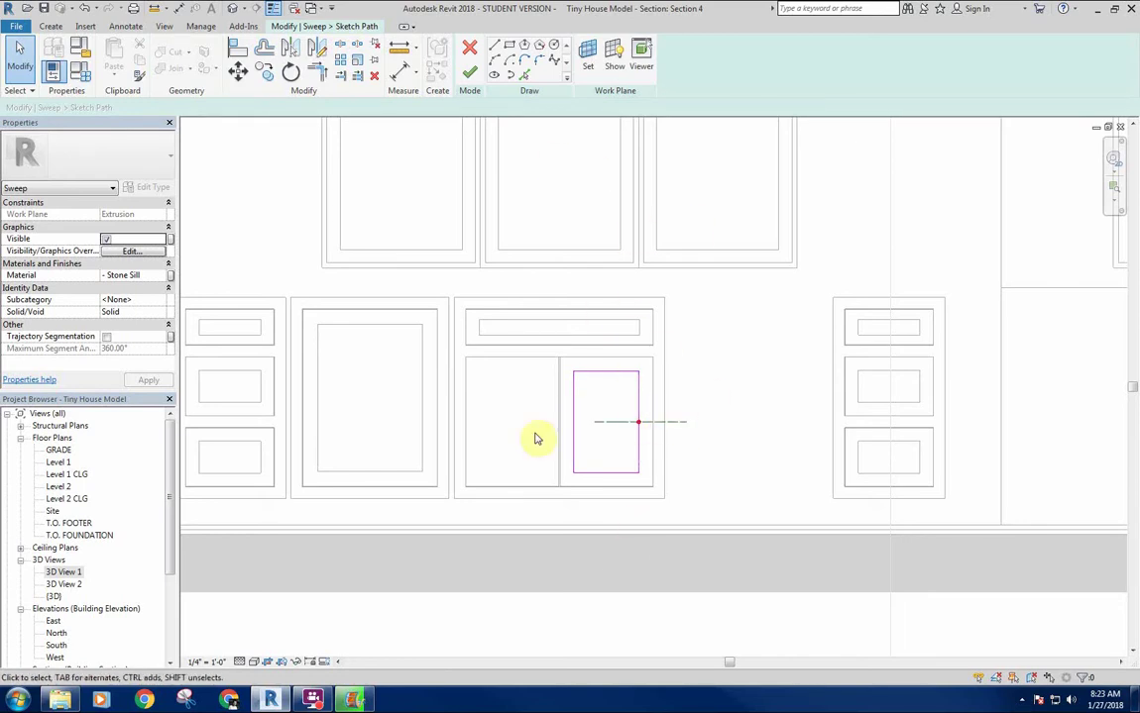
pyautogui.moveTo(658, 357); pyautogui.dragTo(659, 366, button='middle')
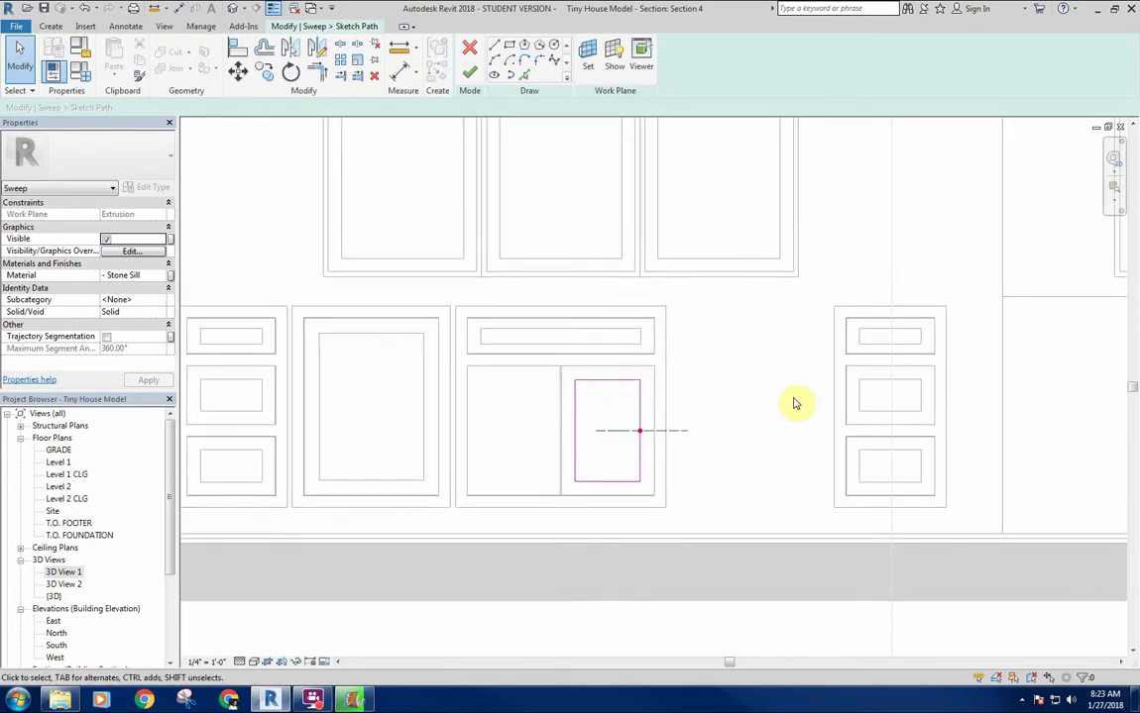
# Finish the sweep path on the sink cabinet's right-hand door and open its profile for editing in the Level 1 floor plan
pyautogui.scroll(-4, 750, 417)
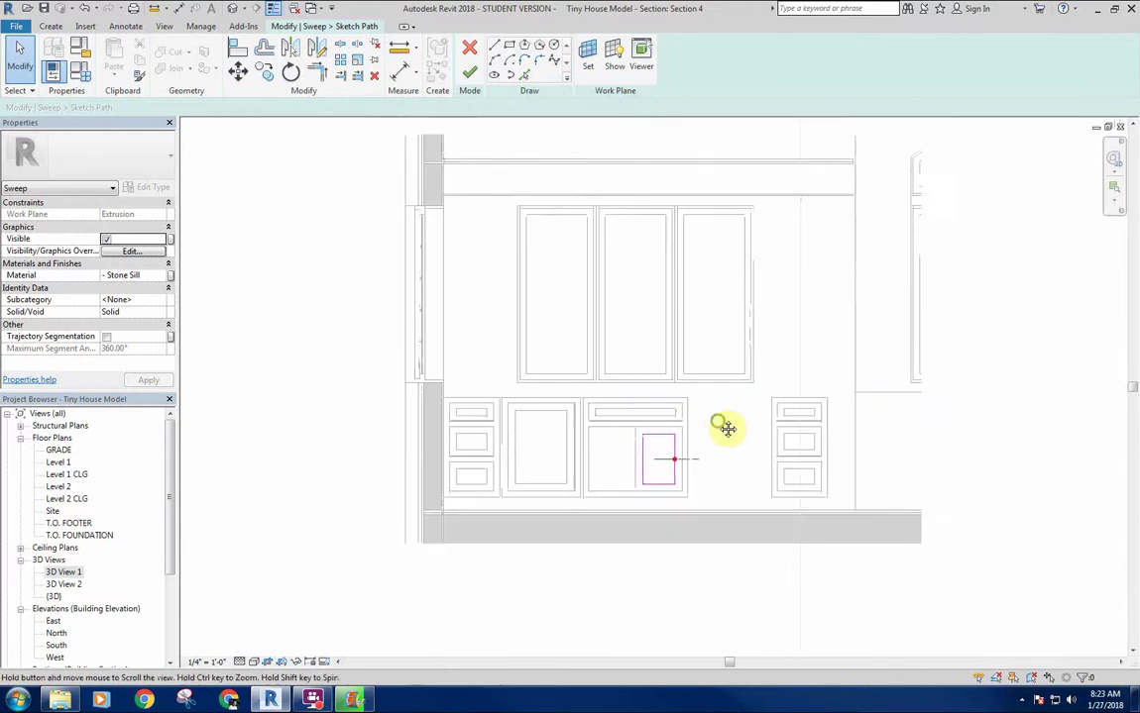
pyautogui.moveTo(726, 427); pyautogui.dragTo(672, 389, button='middle')
pyautogui.scroll(3, 654, 380)
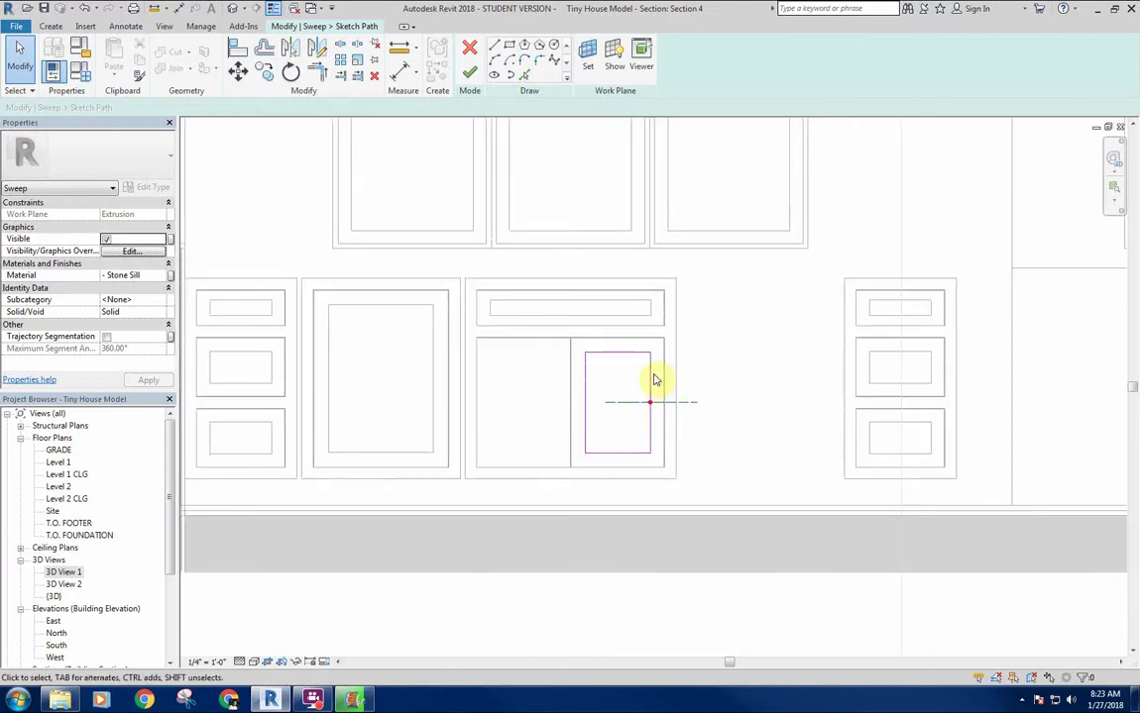
pyautogui.click(472, 75)
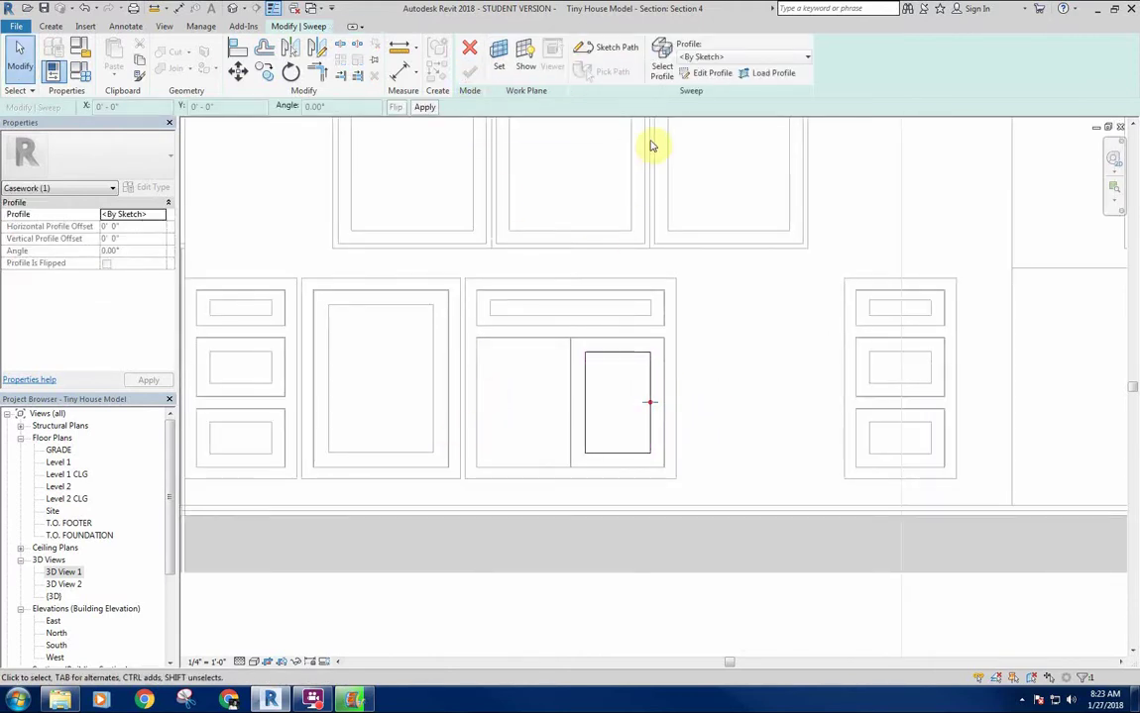
pyautogui.click(710, 75)
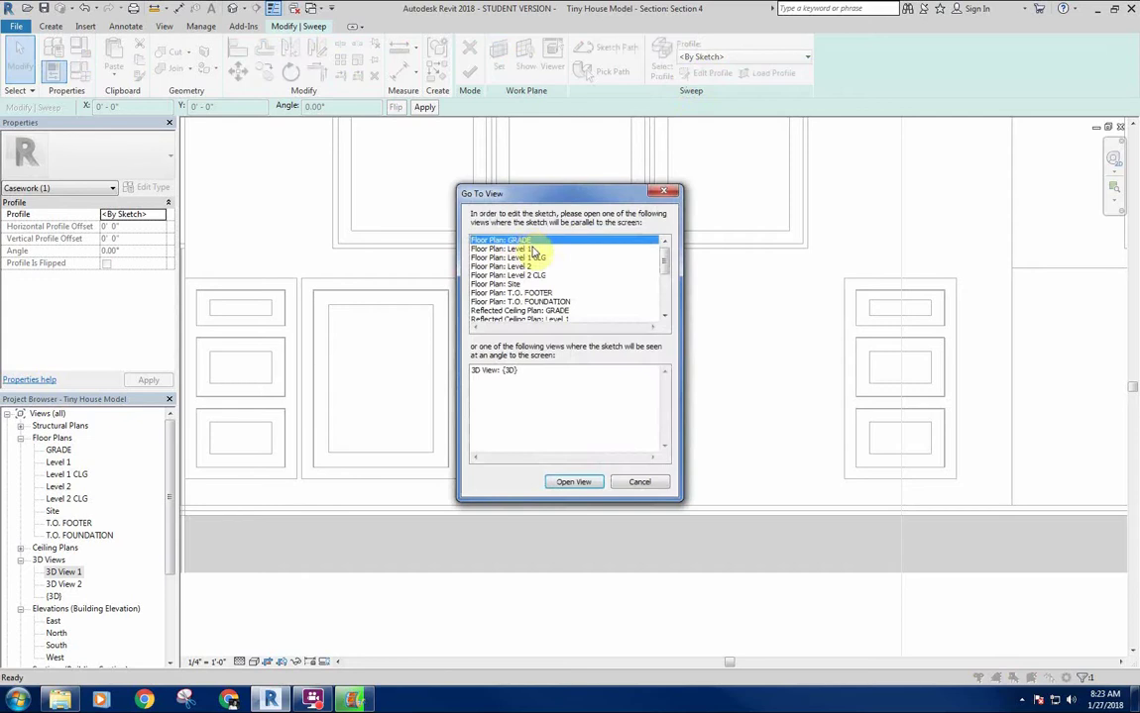
pyautogui.doubleClick(534, 250)
# Change the Level 1 plan's visual style to reveal the cabinet door edges hidden around the profile plane
pyautogui.scroll(4, 550, 307)
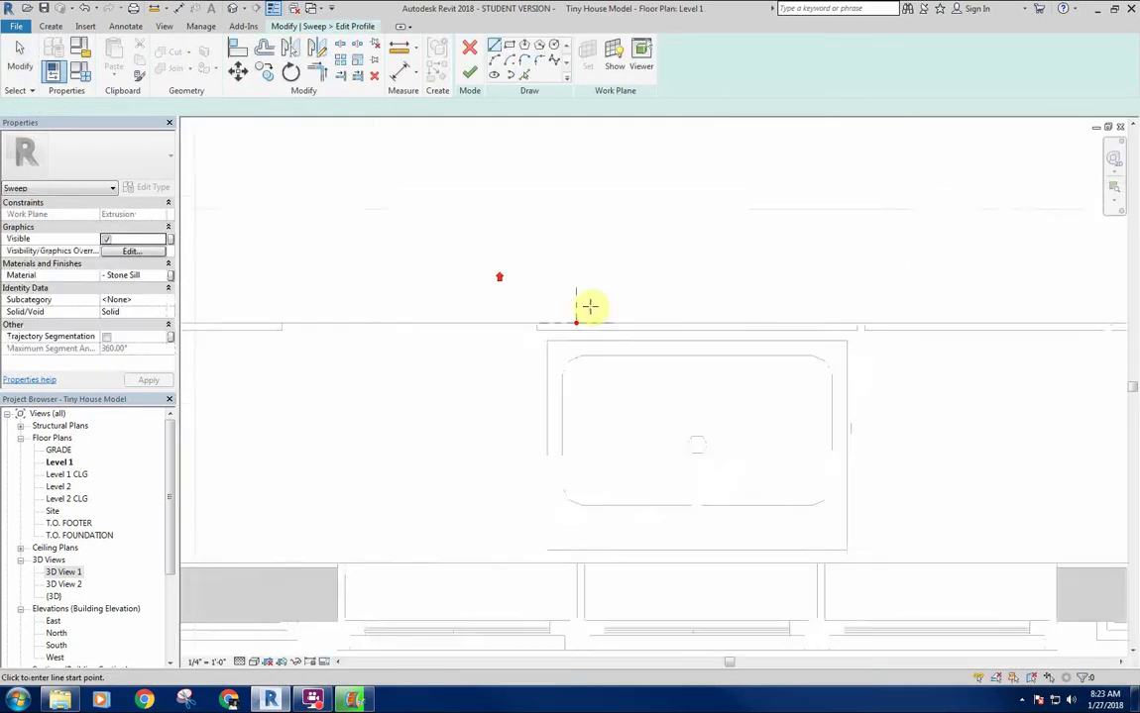
pyautogui.scroll(3, 589, 308)
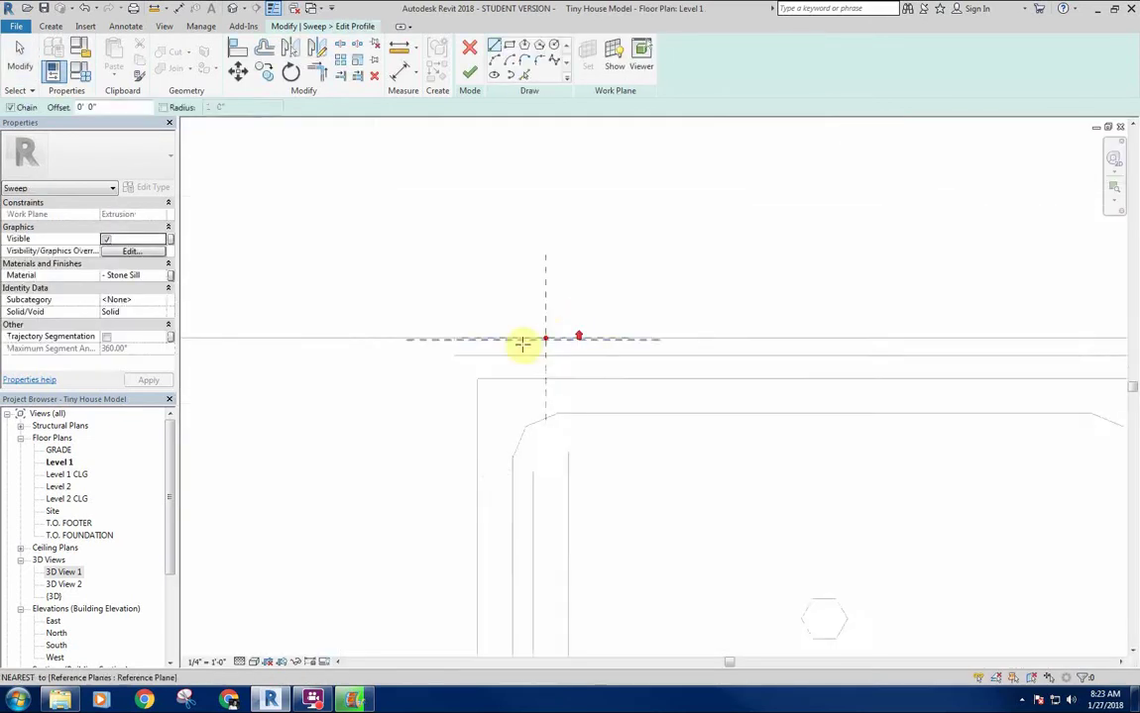
pyautogui.click(253, 663)
pyautogui.click(277, 576)
pyautogui.moveTo(525, 379); pyautogui.dragTo(500, 404, button='middle')
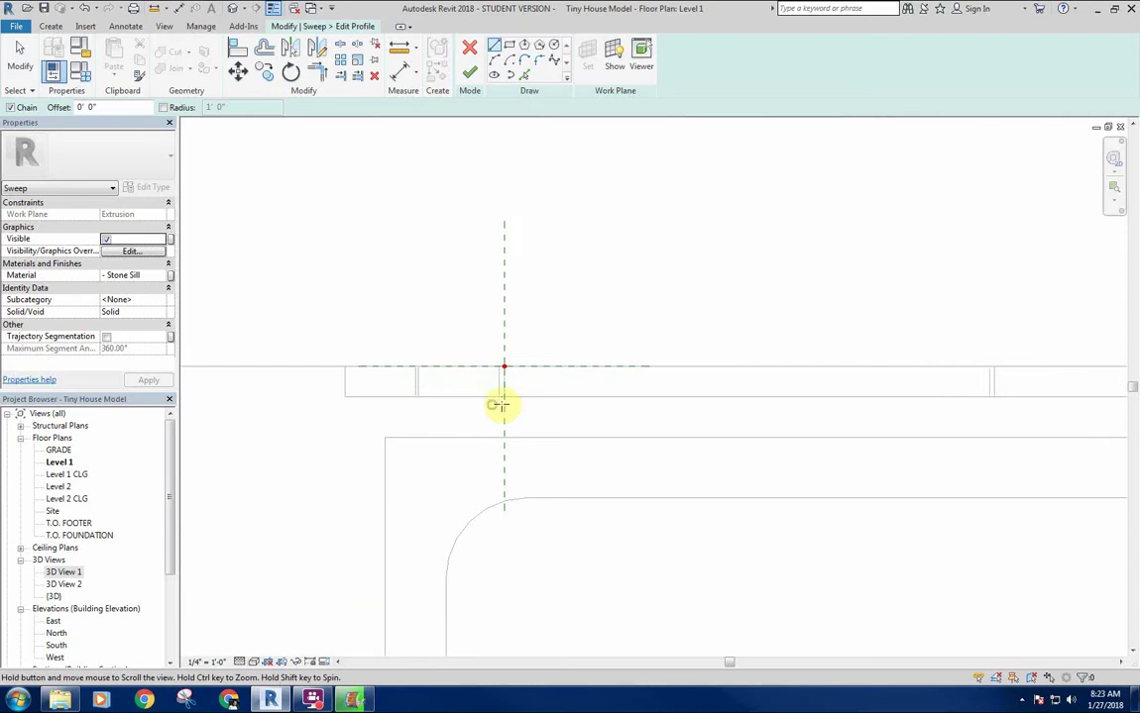
pyautogui.scroll(3, 522, 379)
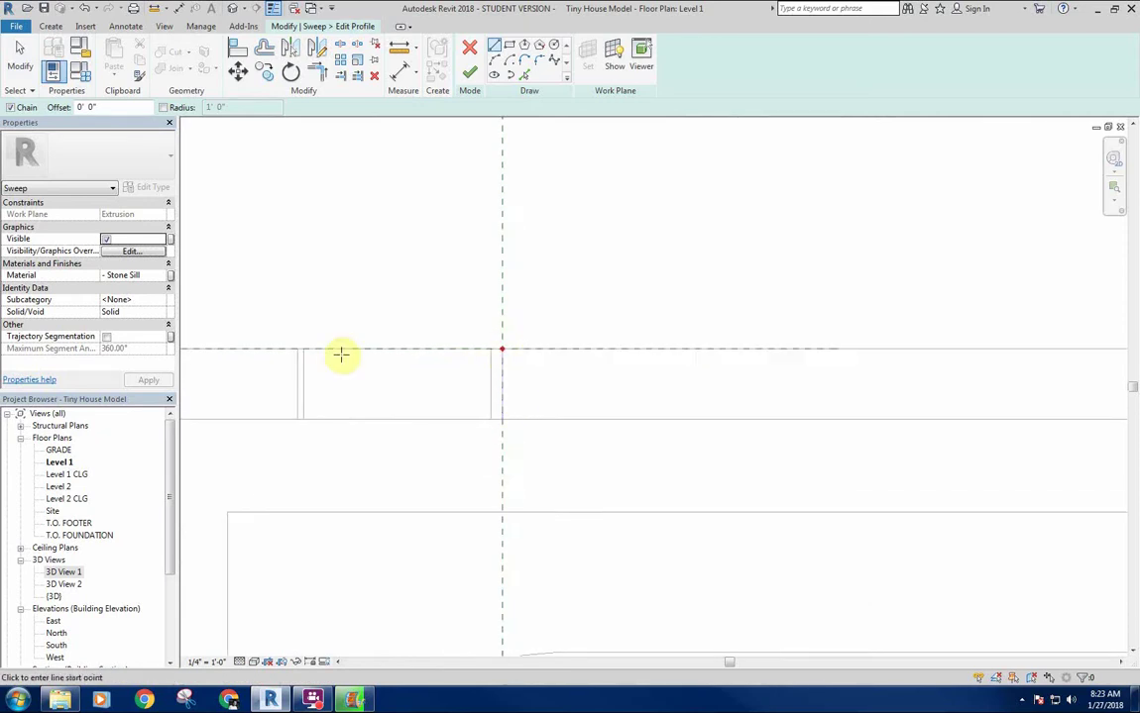
# Sketch three connected profile lines from the path point: about 3/8" towards the sink, 3/8" across, and 1/16" back
pyautogui.click(501, 349)
pyautogui.scroll(-2, 555, 392)
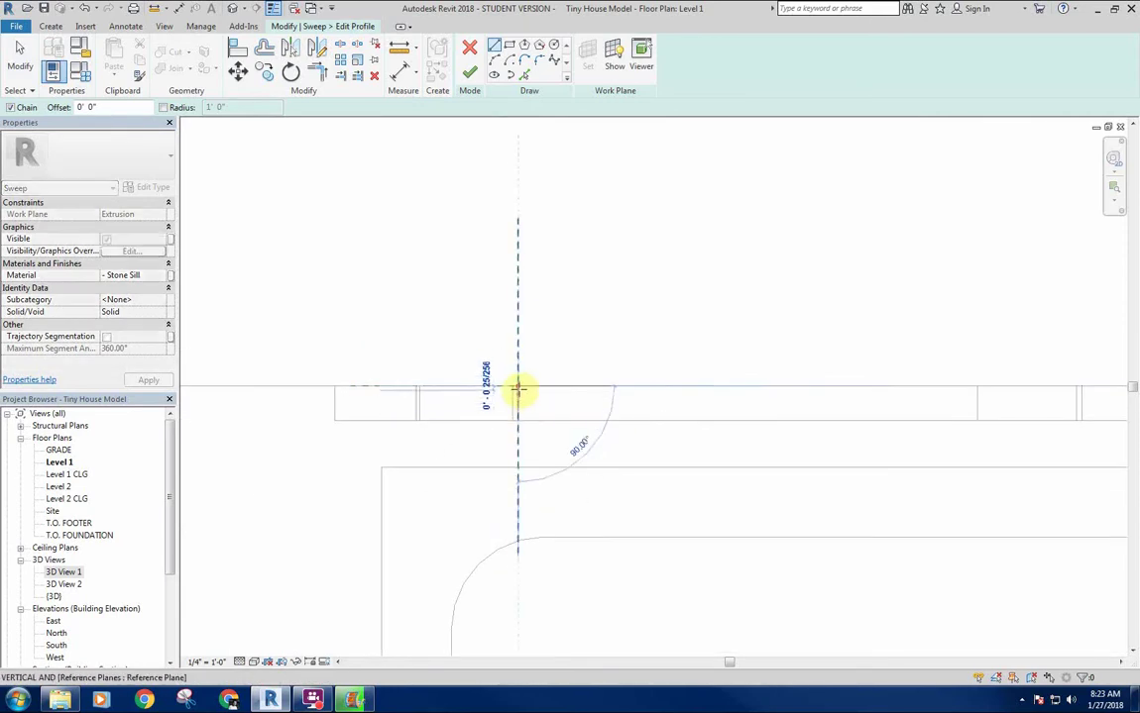
pyautogui.scroll(2, 517, 392)
pyautogui.click(516, 416)
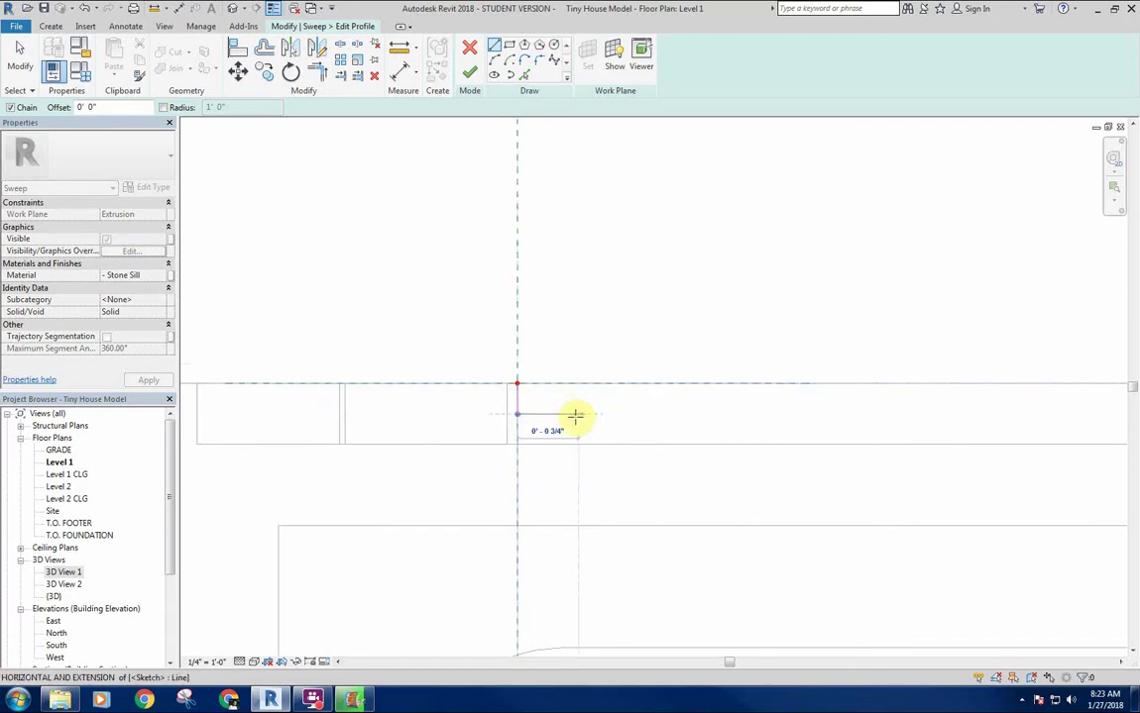
pyautogui.write('3/')
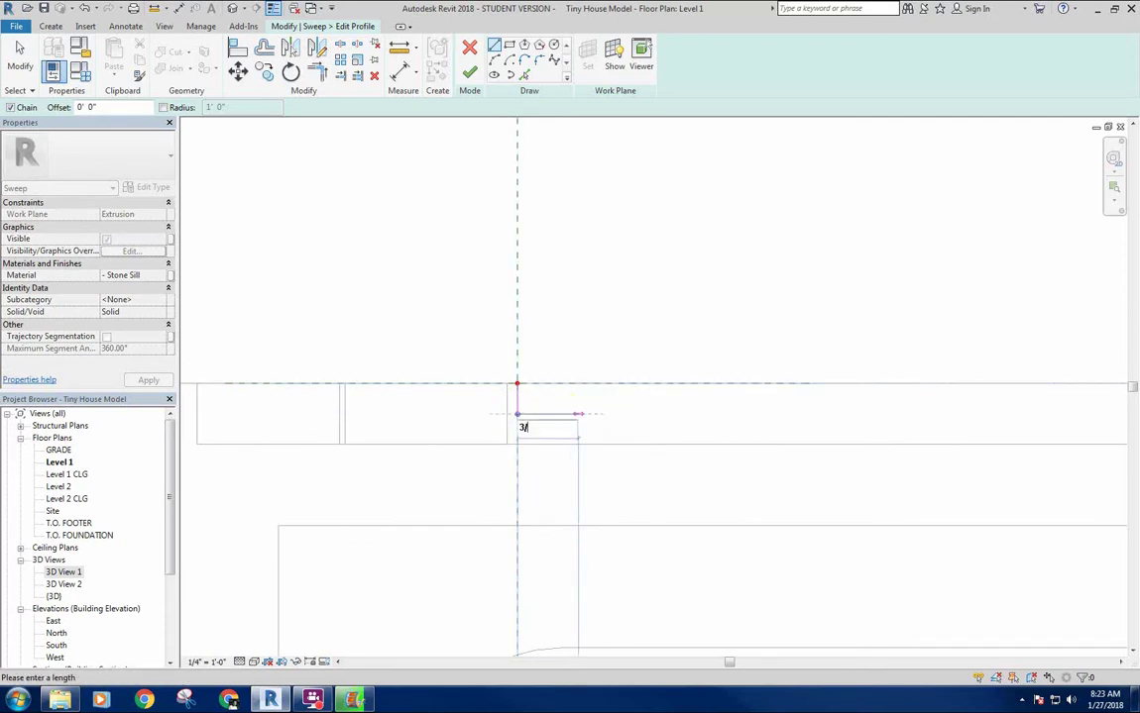
pyautogui.write('8')
pyautogui.press('Return')
pyautogui.scroll(2, 547, 401)
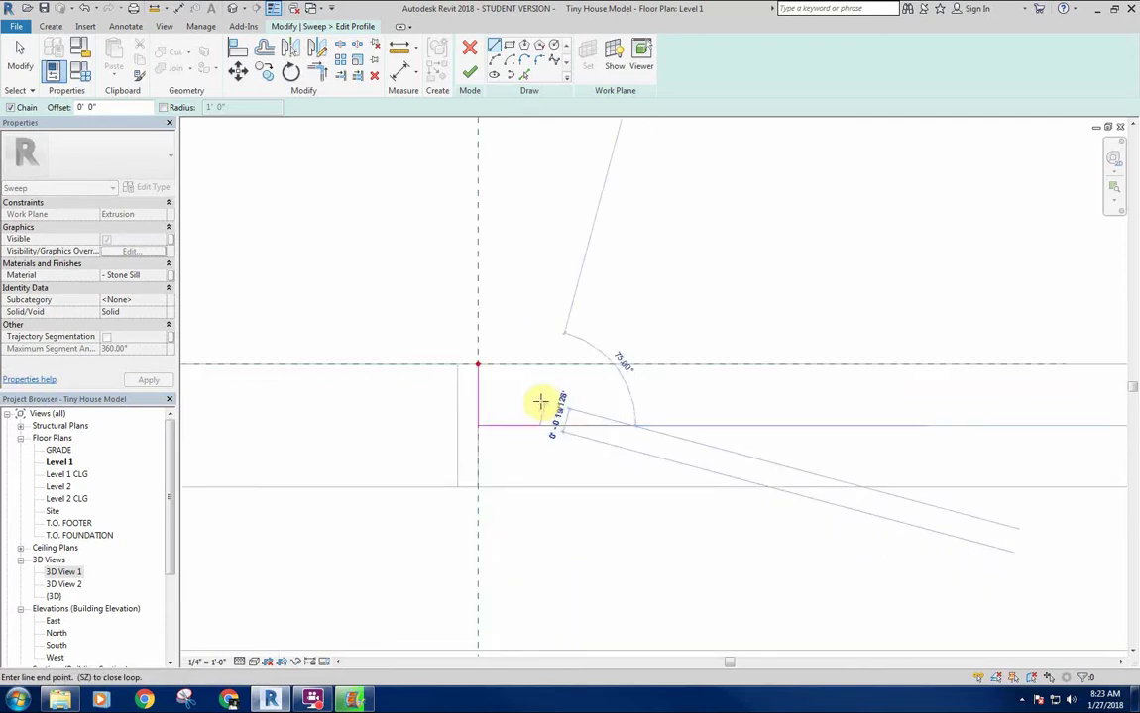
pyautogui.write('1/16"')
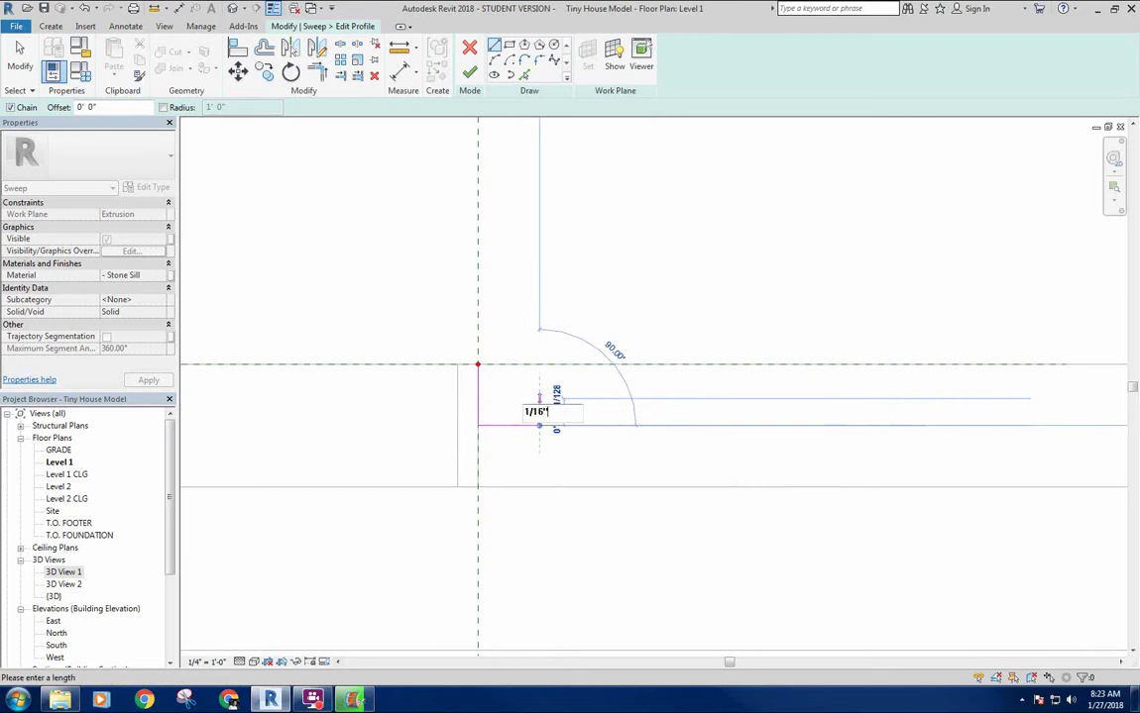
pyautogui.press('Return')
pyautogui.press('Escape')
pyautogui.press('Escape')
# Set the length of the profile's long vertical line at the path point to 5/16"
pyautogui.click(477, 393)
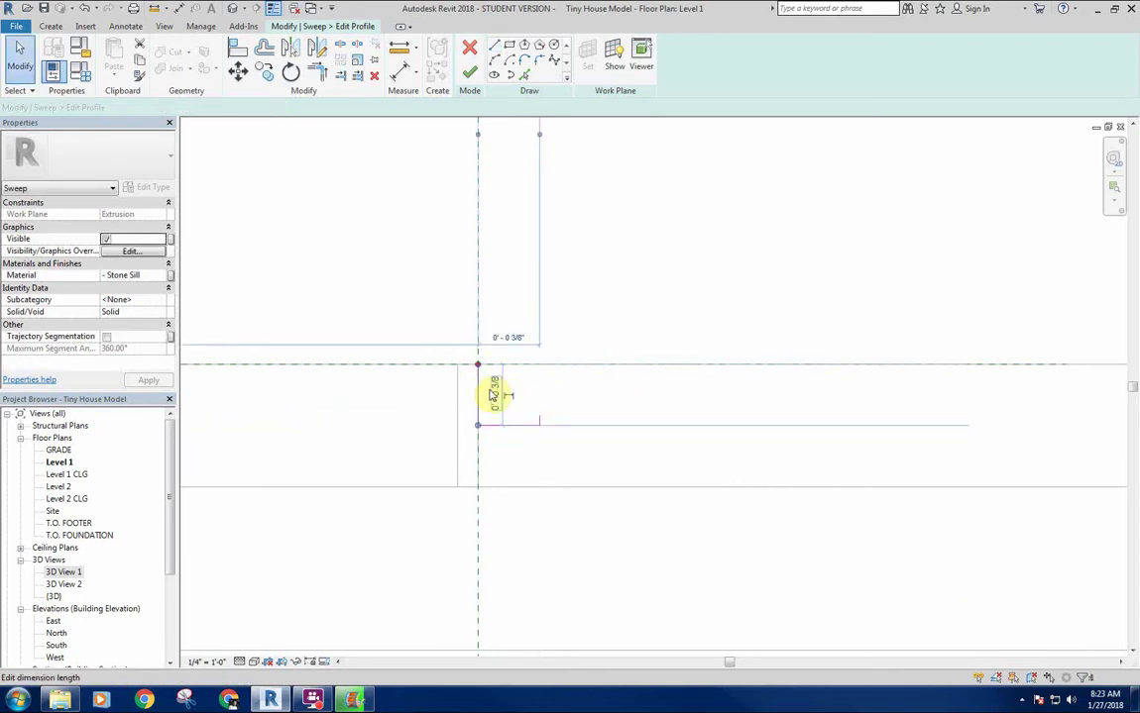
pyautogui.click(492, 395)
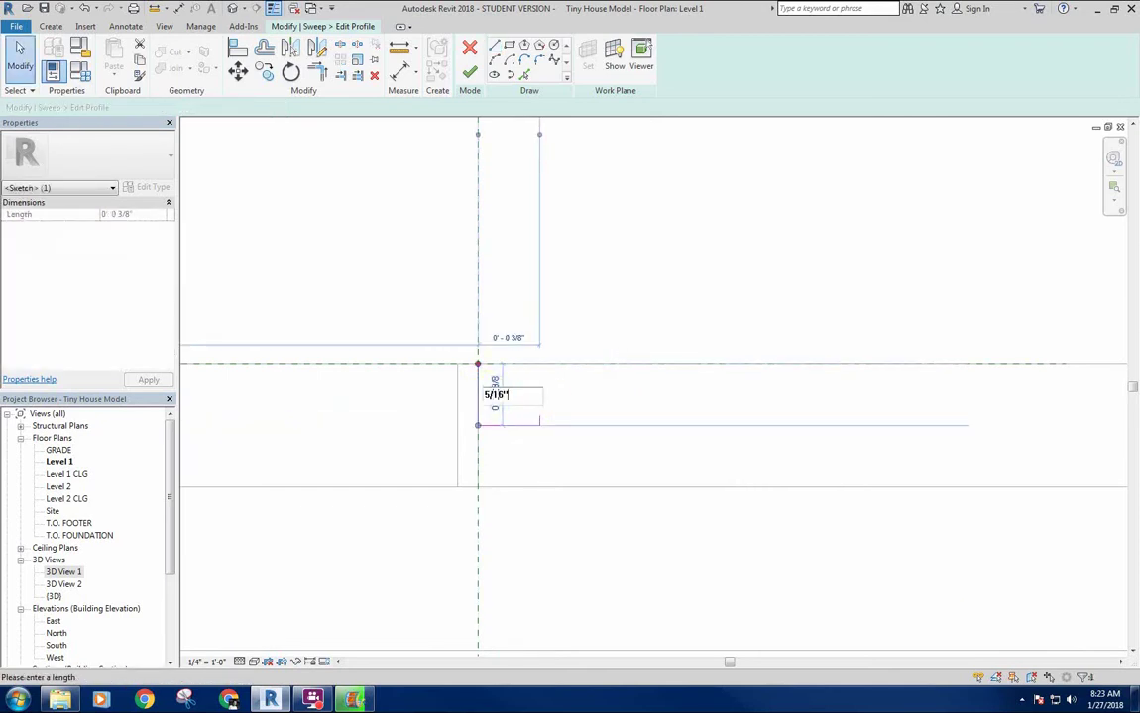
pyautogui.press('Return')
pyautogui.click(581, 412)
# Close the profile with two three-point arcs forming an S-curve between the free ends of the two vertical lines
pyautogui.scroll(4, 472, 386)
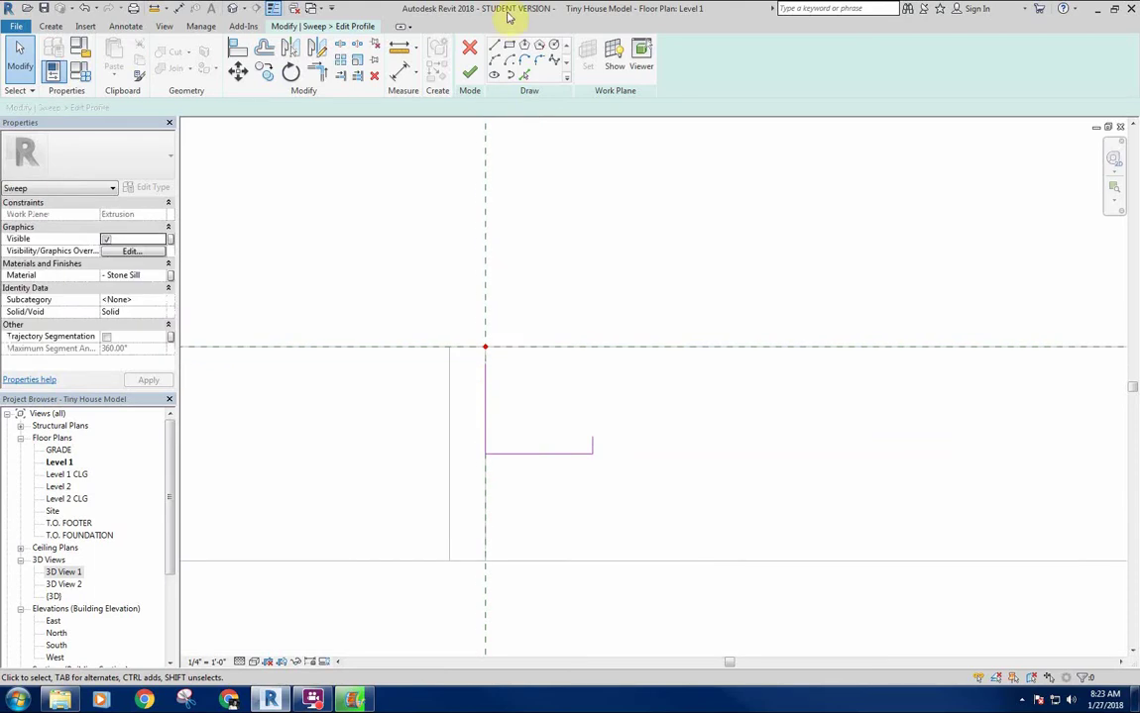
pyautogui.click(494, 61)
pyautogui.scroll(2, 496, 383)
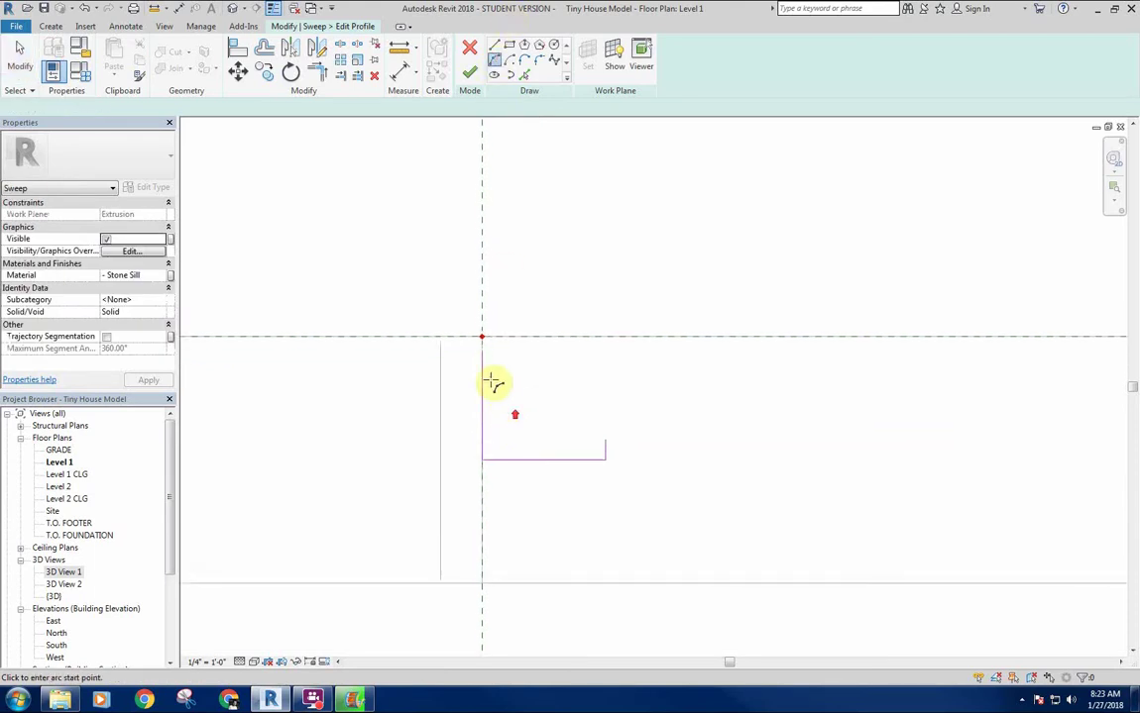
pyautogui.click(473, 332)
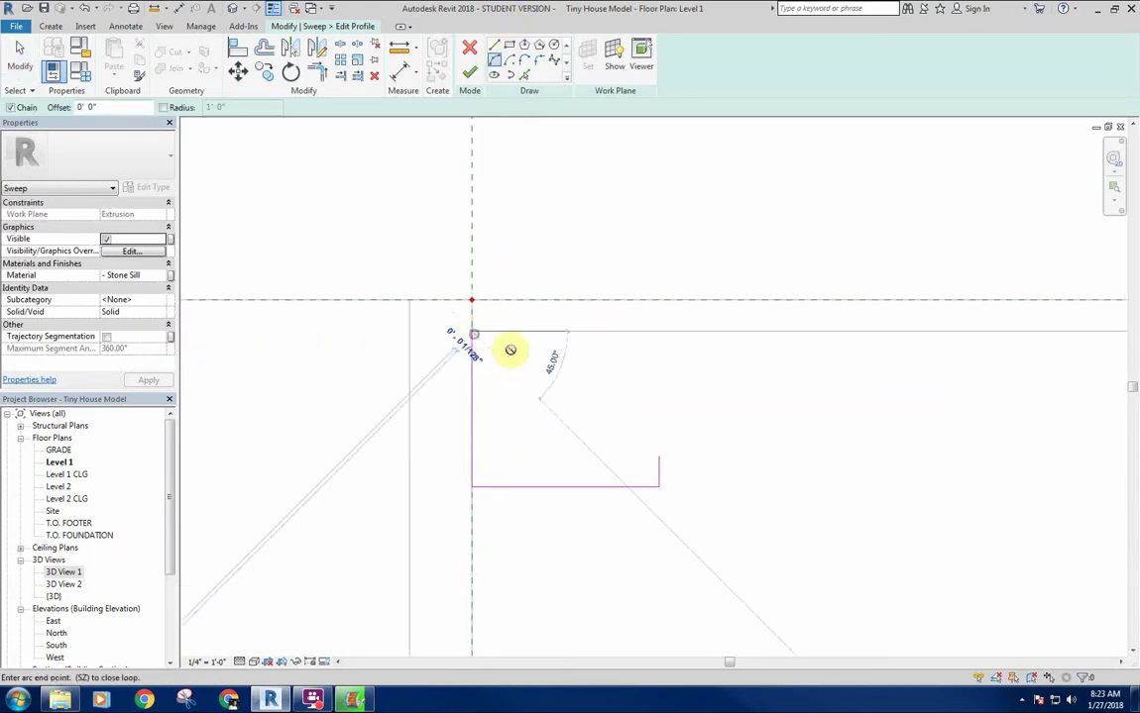
pyautogui.click(579, 406)
pyautogui.click(551, 369)
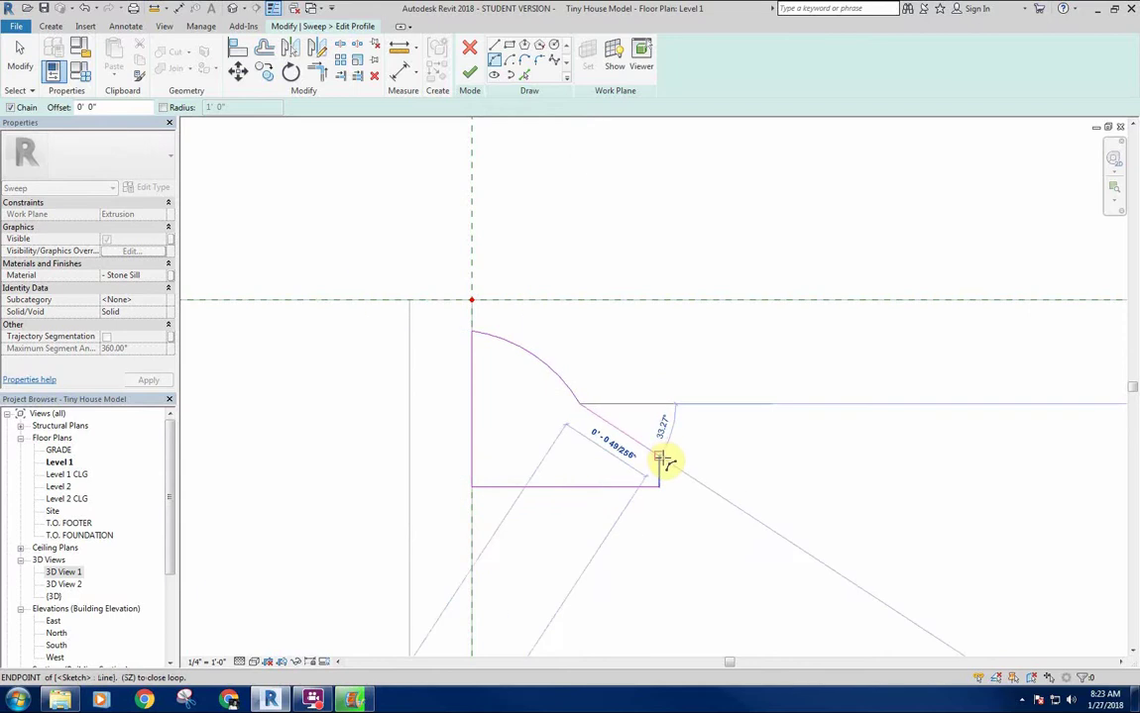
pyautogui.click(660, 458)
pyautogui.click(609, 440)
pyautogui.moveTo(794, 415); pyautogui.dragTo(636, 372, button='middle')
pyautogui.press('Escape')
pyautogui.scroll(-2, 749, 409)
pyautogui.moveTo(481, 374); pyautogui.dragTo(582, 389, button='middle')
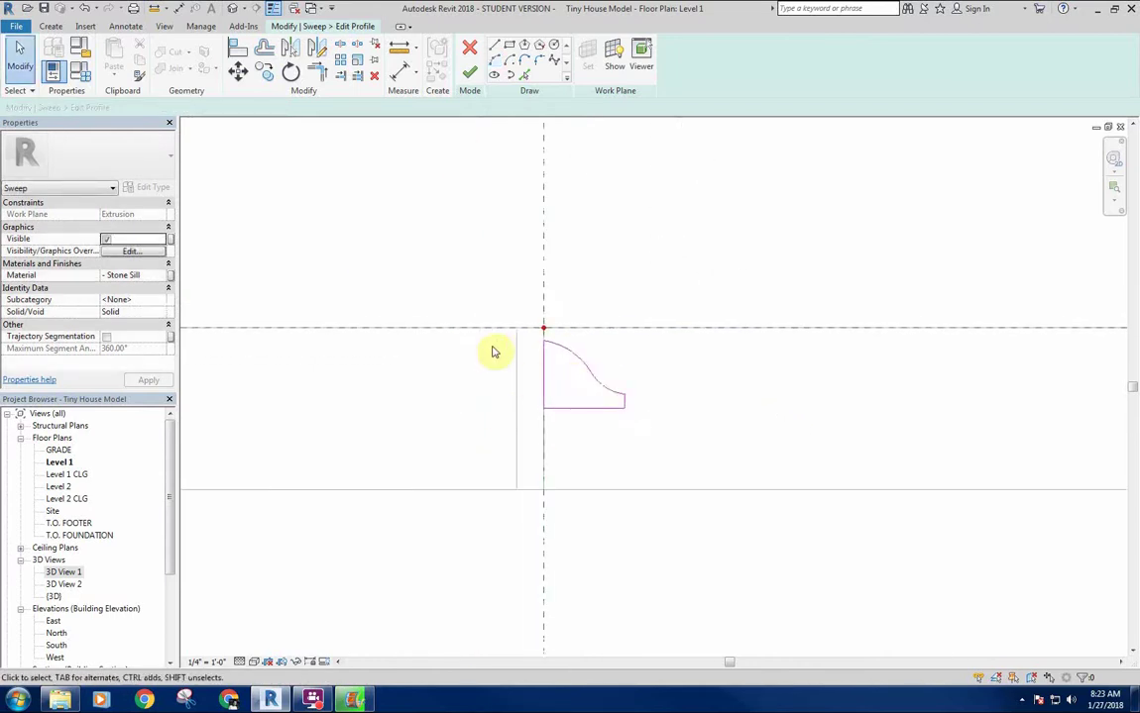
pyautogui.moveTo(658, 412); pyautogui.dragTo(639, 386, button='middle')
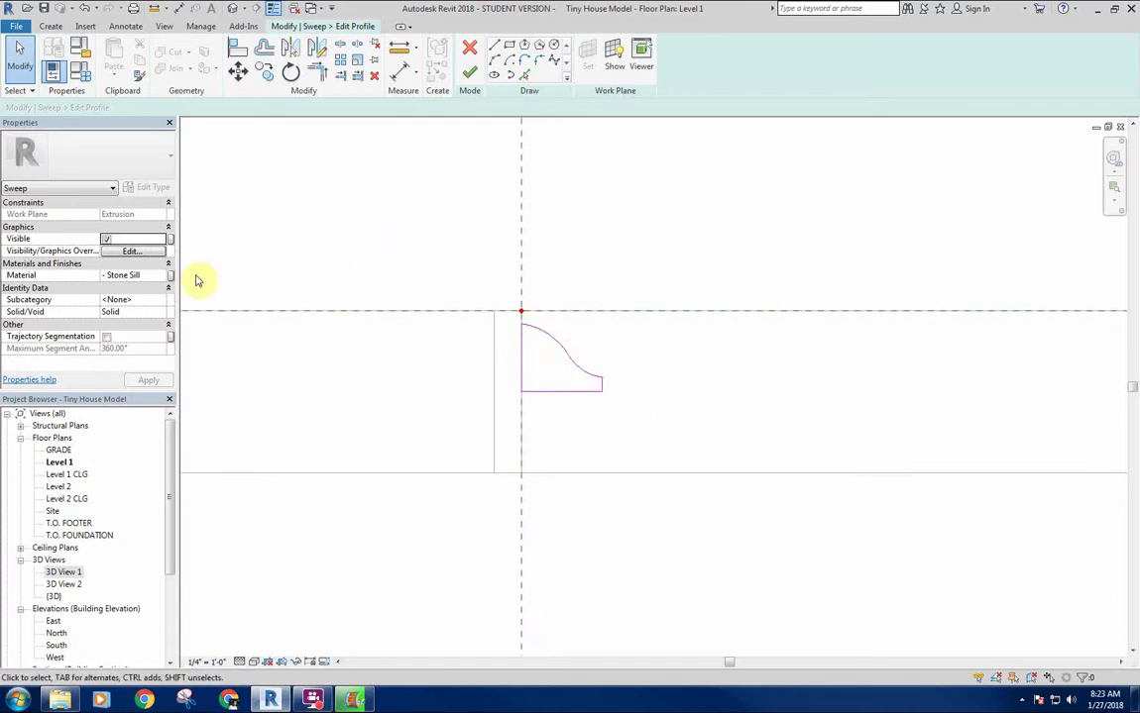
# Assign the - Kitchen Cabinets material to the sweep and finish both its profile and the sweep
pyautogui.click(164, 278)
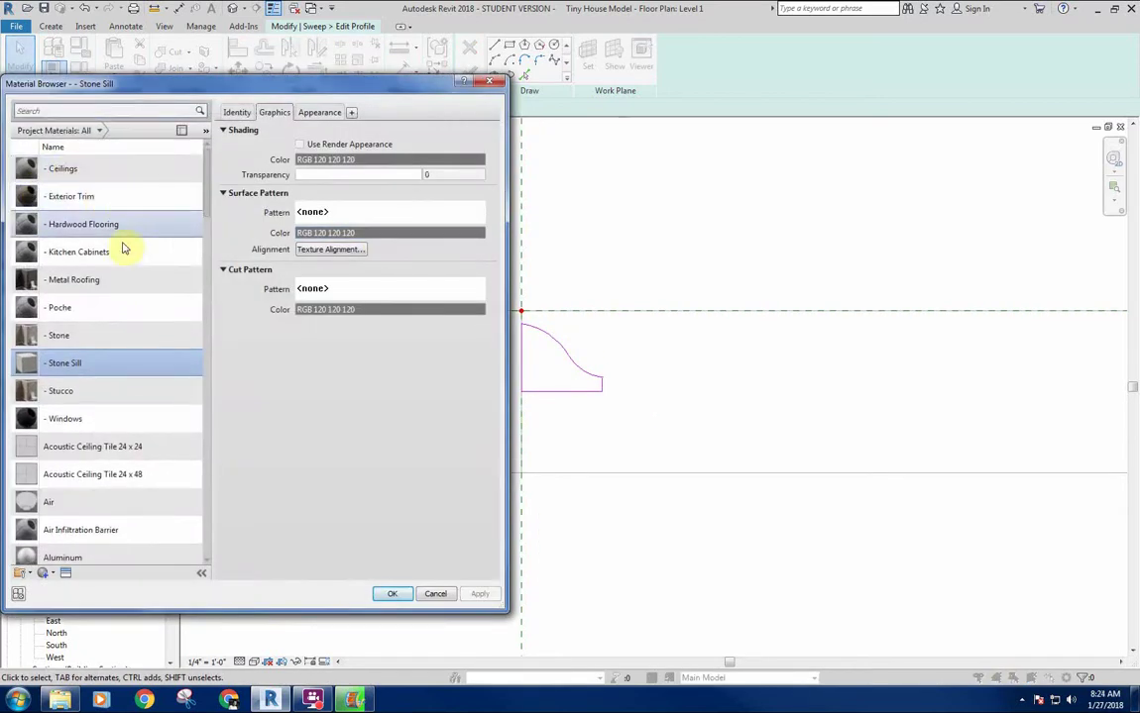
pyautogui.click(117, 248)
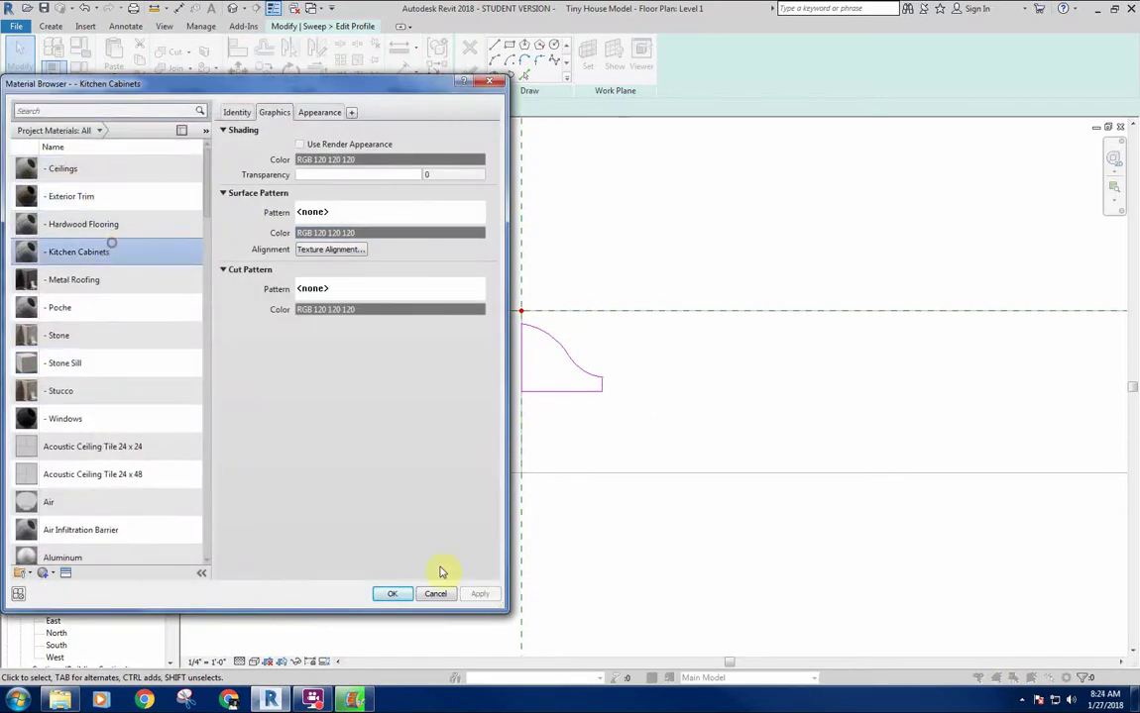
pyautogui.click(388, 594)
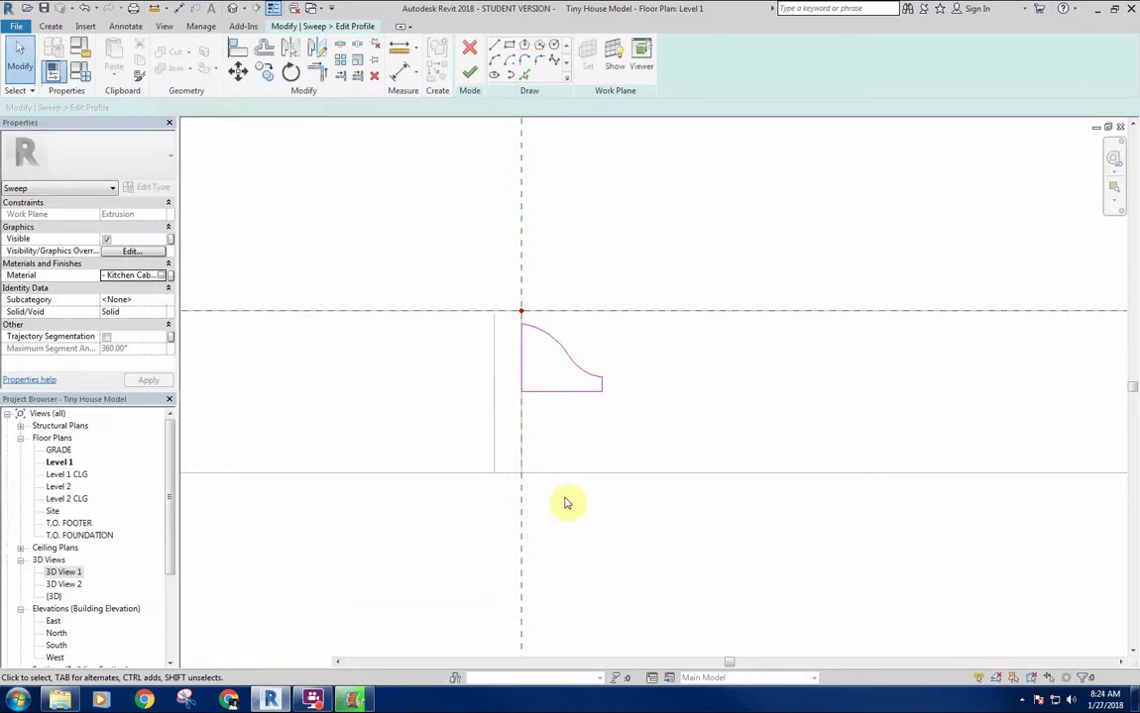
pyautogui.click(469, 76)
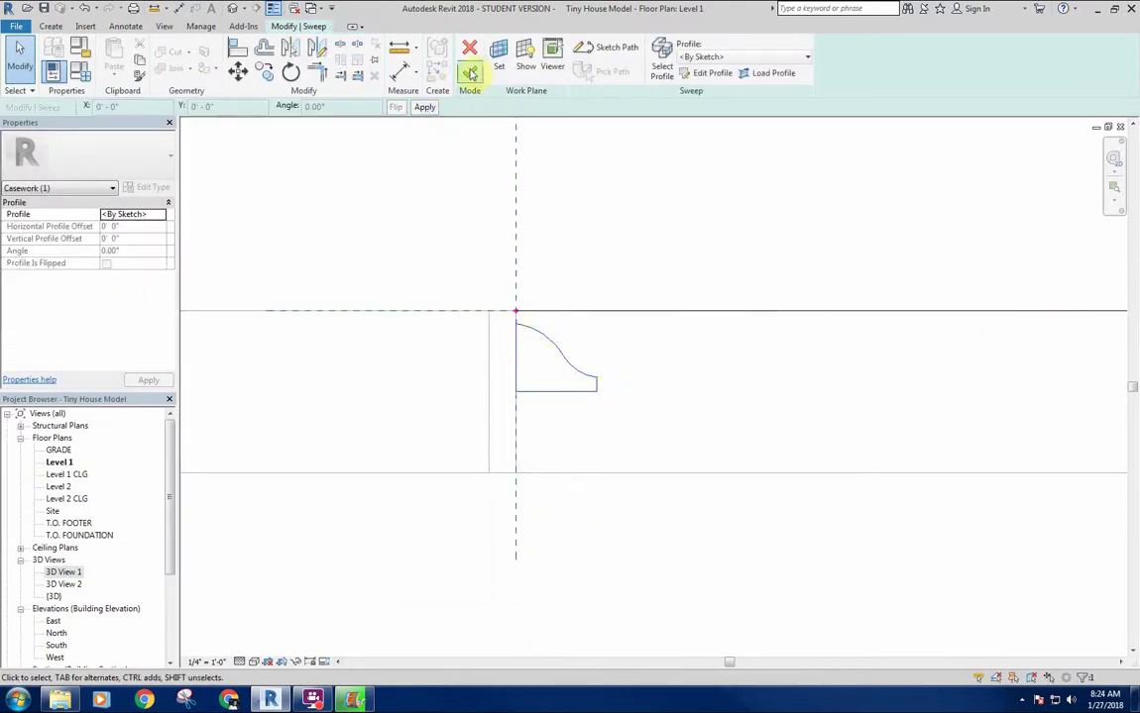
pyautogui.click(471, 73)
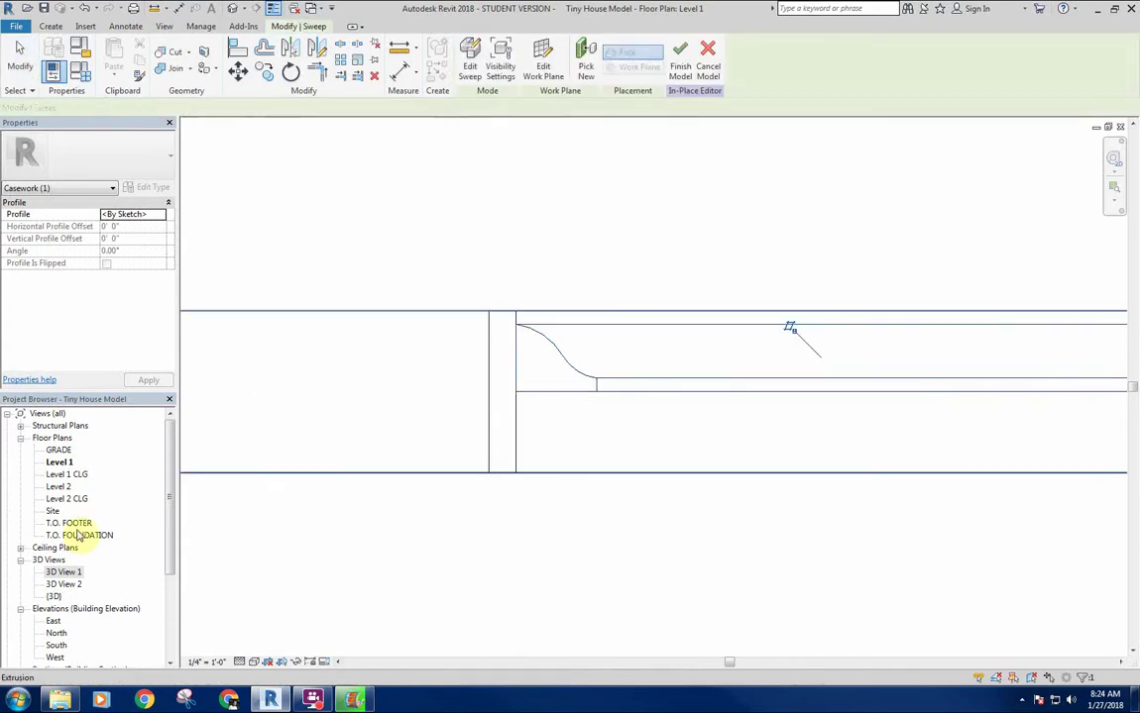
# Examine the new door panel moulding and its corners in 3D View 1
pyautogui.doubleClick(64, 572)
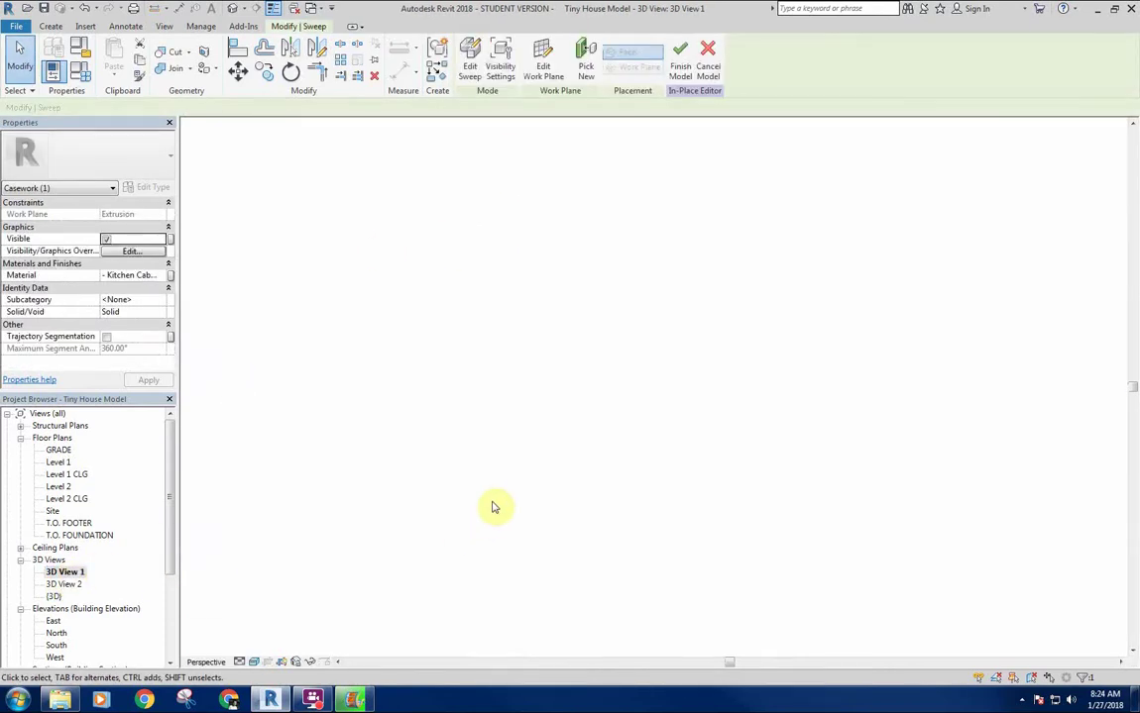
pyautogui.scroll(5, 491, 399)
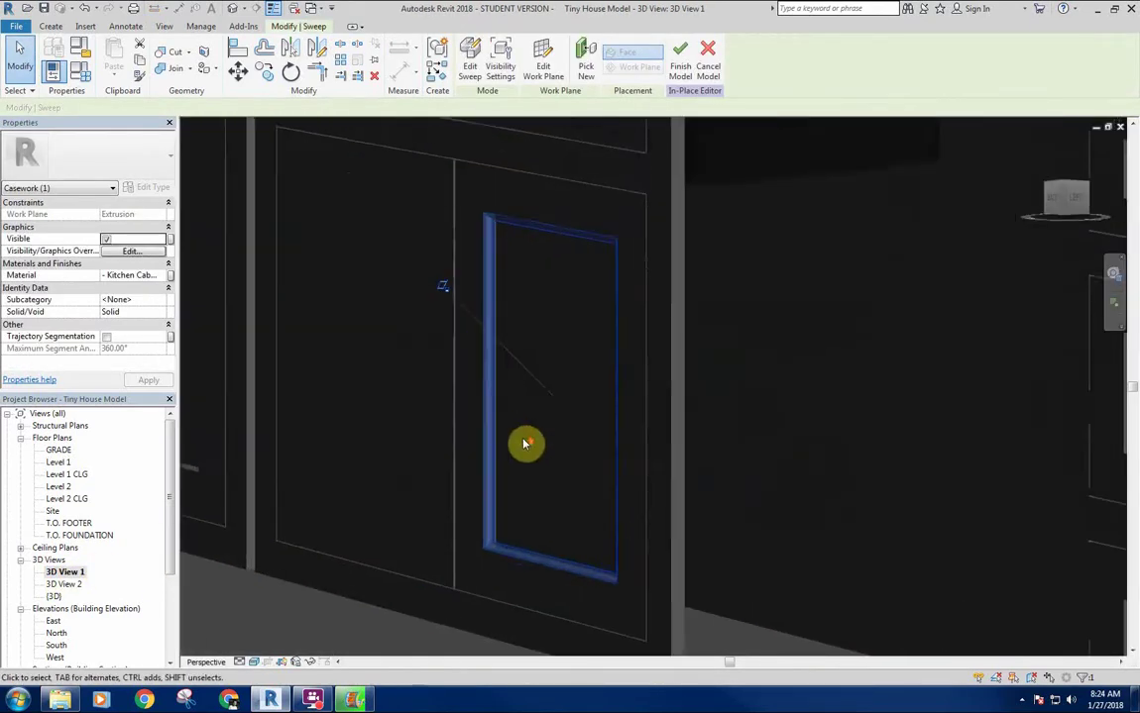
pyautogui.click(522, 454)
pyautogui.press('Escape')
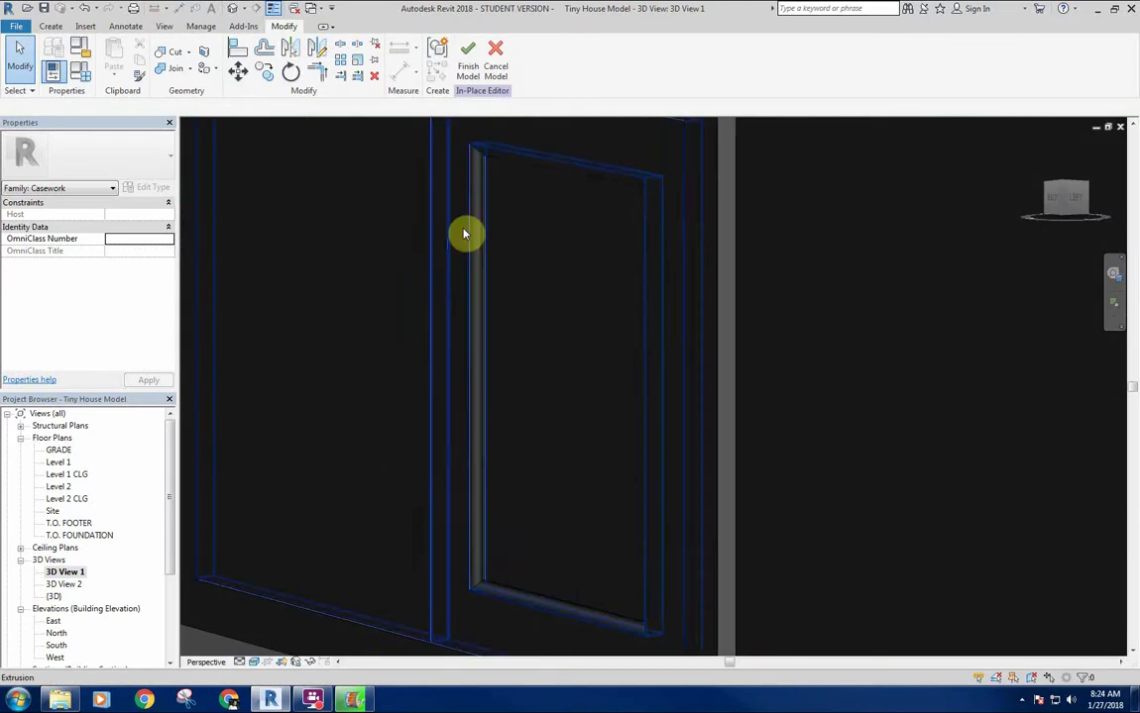
pyautogui.scroll(-1, 560, 426)
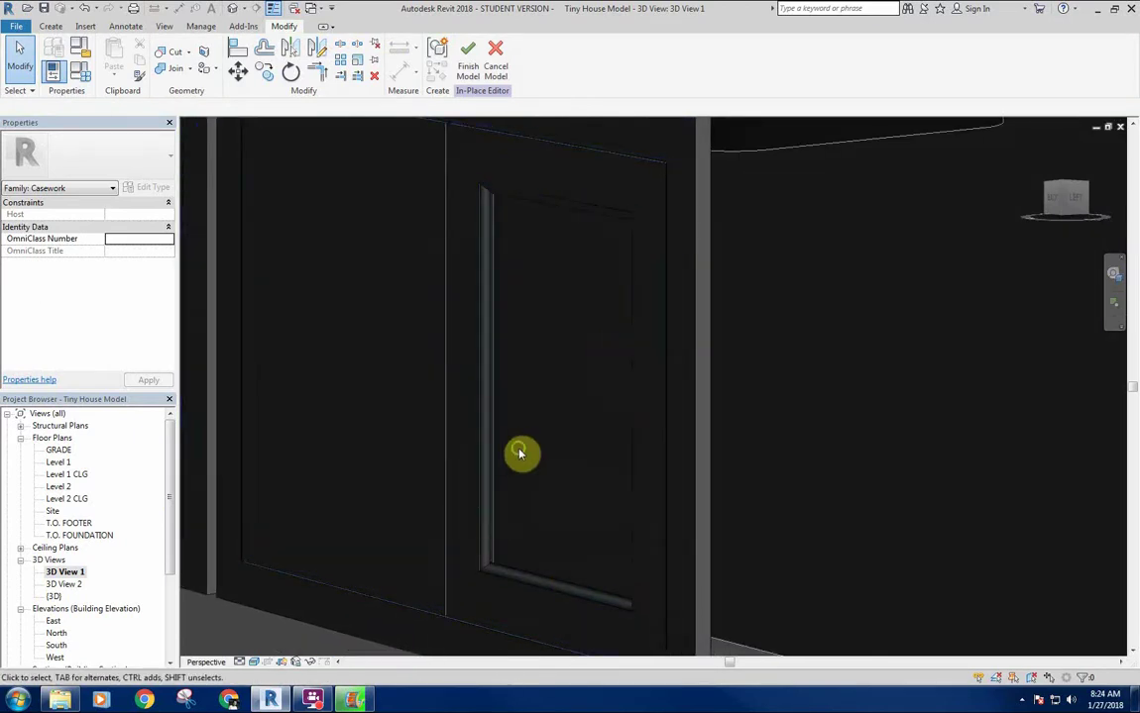
pyautogui.keyDown('shift'); pyautogui.moveTo(522, 453); pyautogui.dragTo(415, 153, button='middle'); pyautogui.keyUp('shift')
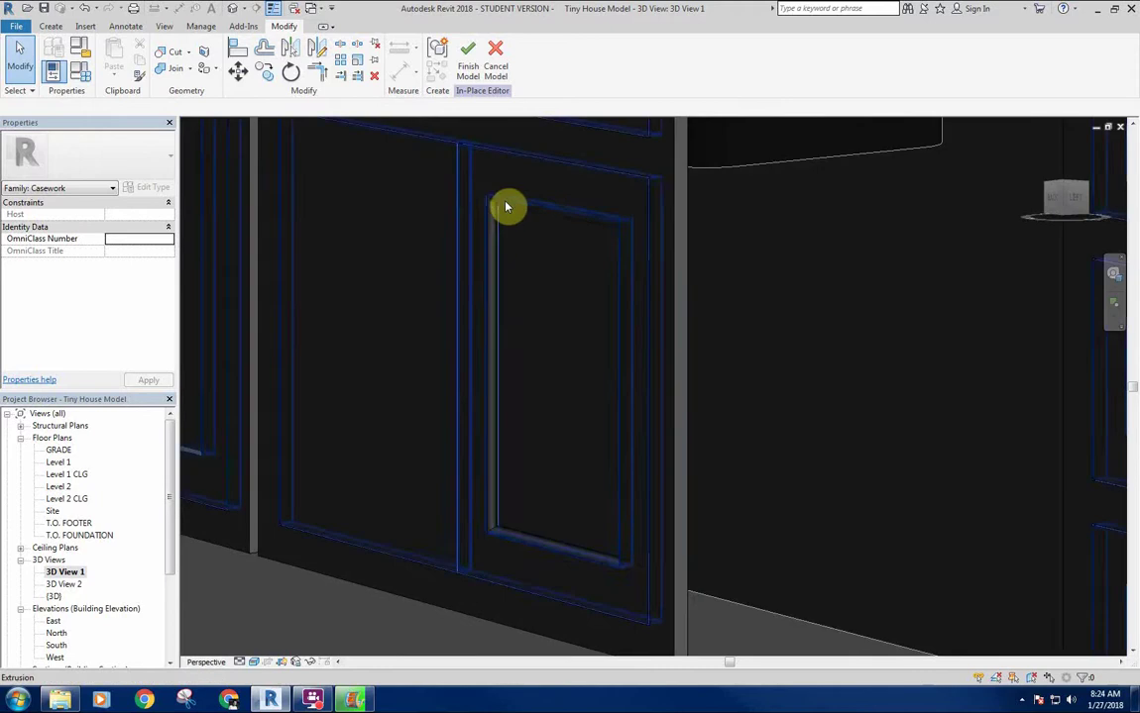
pyautogui.keyDown('shift'); pyautogui.moveTo(479, 177); pyautogui.dragTo(559, 274, button='middle'); pyautogui.keyUp('shift')
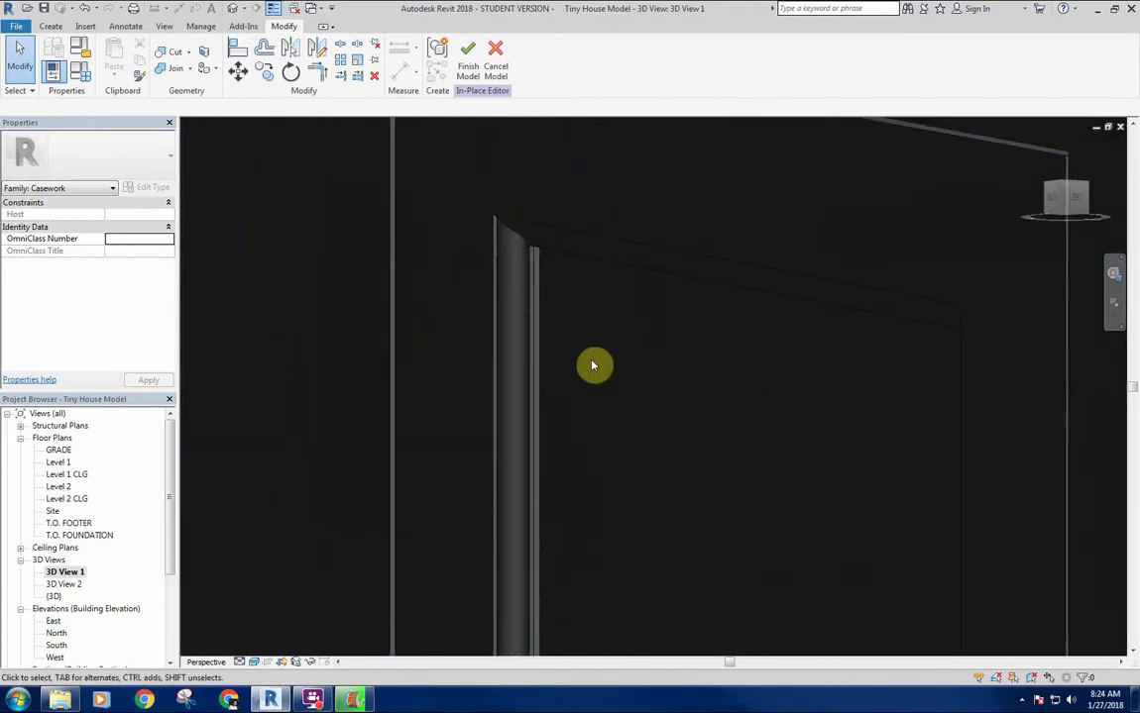
pyautogui.keyDown('shift'); pyautogui.moveTo(542, 338); pyautogui.dragTo(547, 401, button='middle'); pyautogui.keyUp('shift')
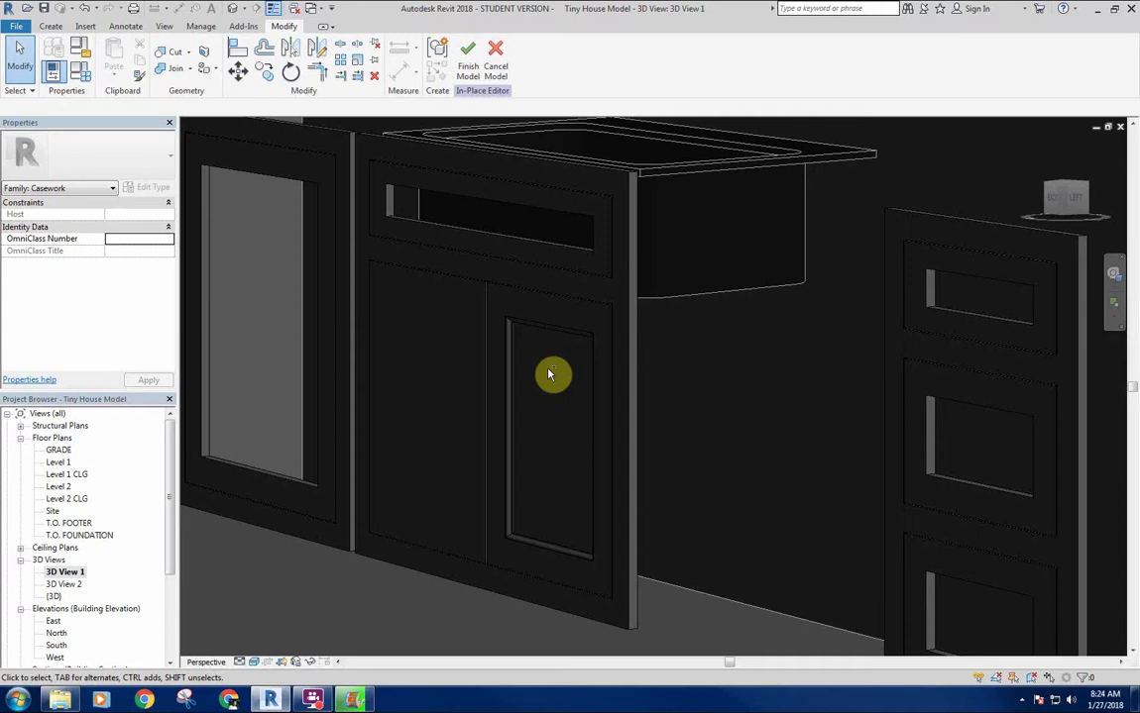
# Return to the Section 4 view and examine the sink cabinet's plain left door beside the finished right door panel
pyautogui.hotkey('ctrl', 'Tab')
pyautogui.hotkey('ctrl', 'Tab')
pyautogui.moveTo(602, 437); pyautogui.dragTo(482, 372, button='middle')
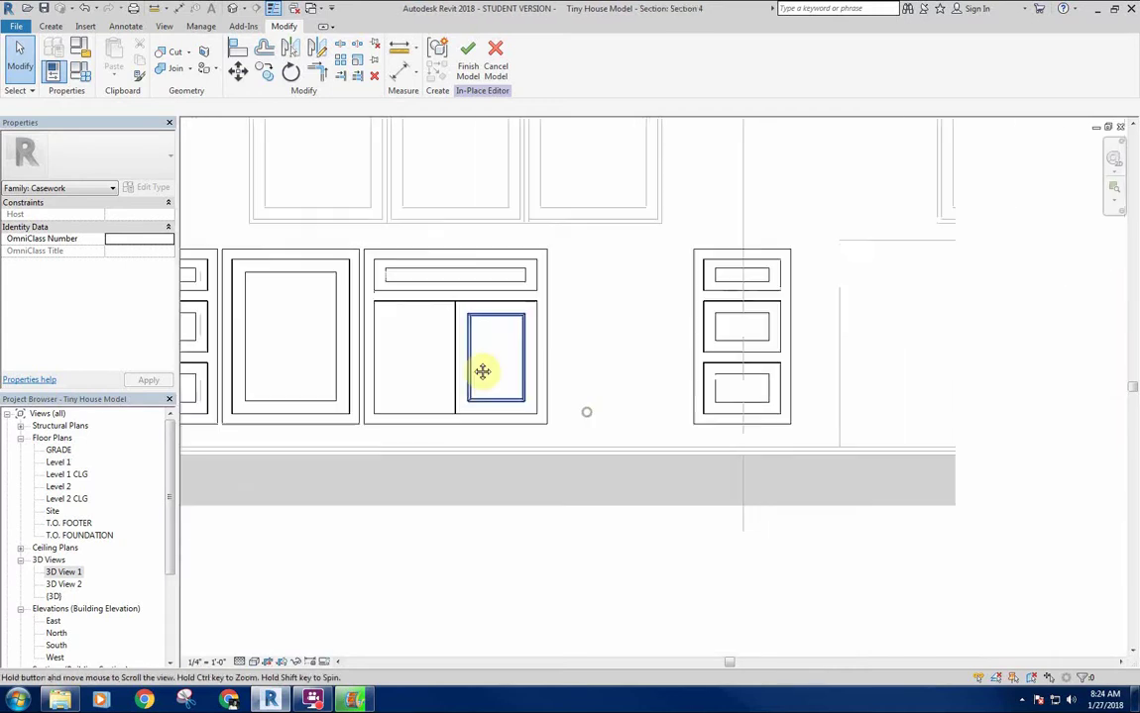
pyautogui.scroll(5, 483, 358)
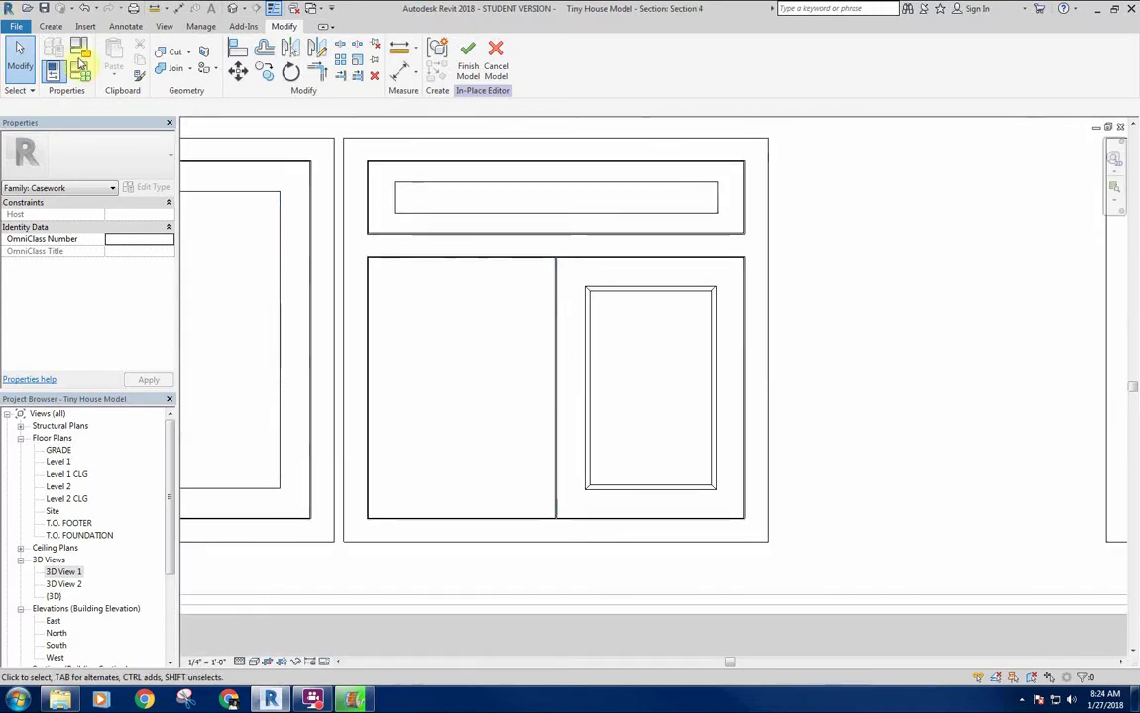
pyautogui.scroll(-3, 447, 408)
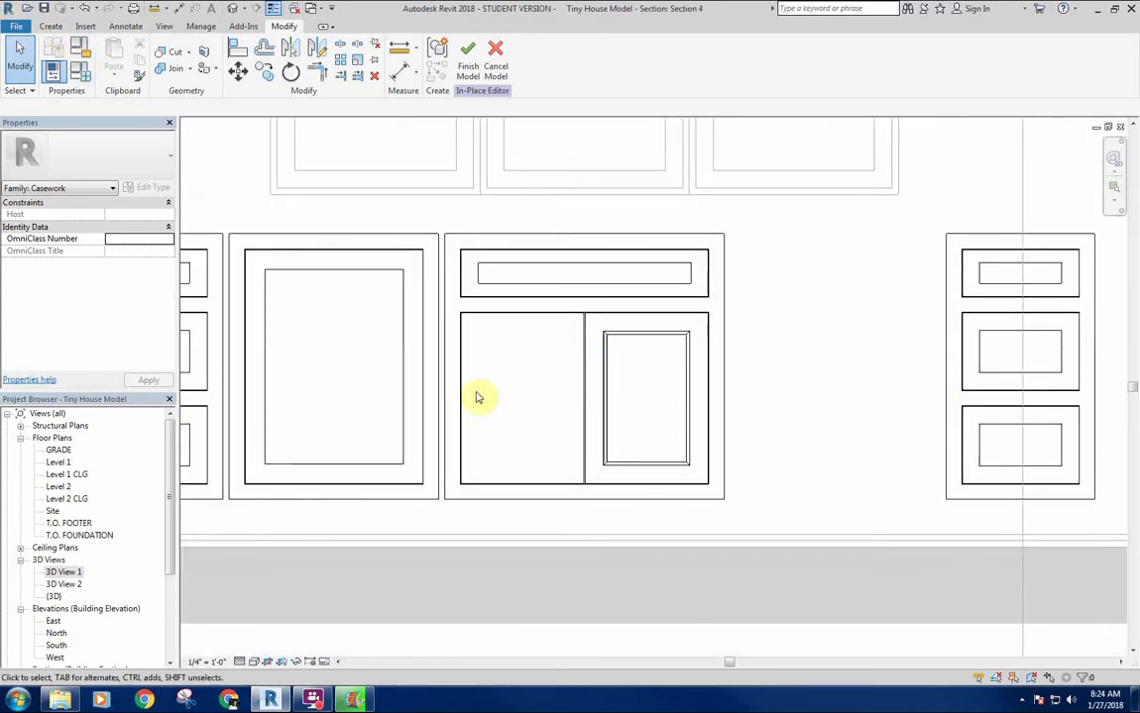
pyautogui.scroll(-1, 402, 357)
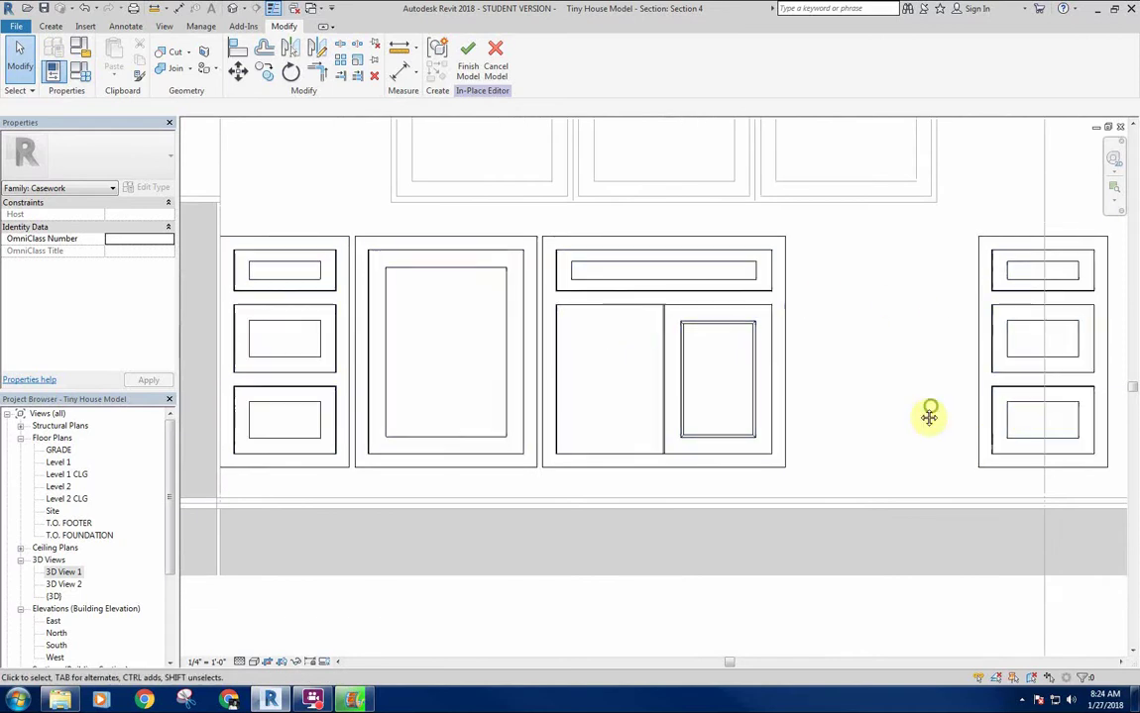
pyautogui.moveTo(930, 416); pyautogui.dragTo(902, 426, button='middle')
pyautogui.moveTo(832, 374); pyautogui.dragTo(833, 374, button='middle')
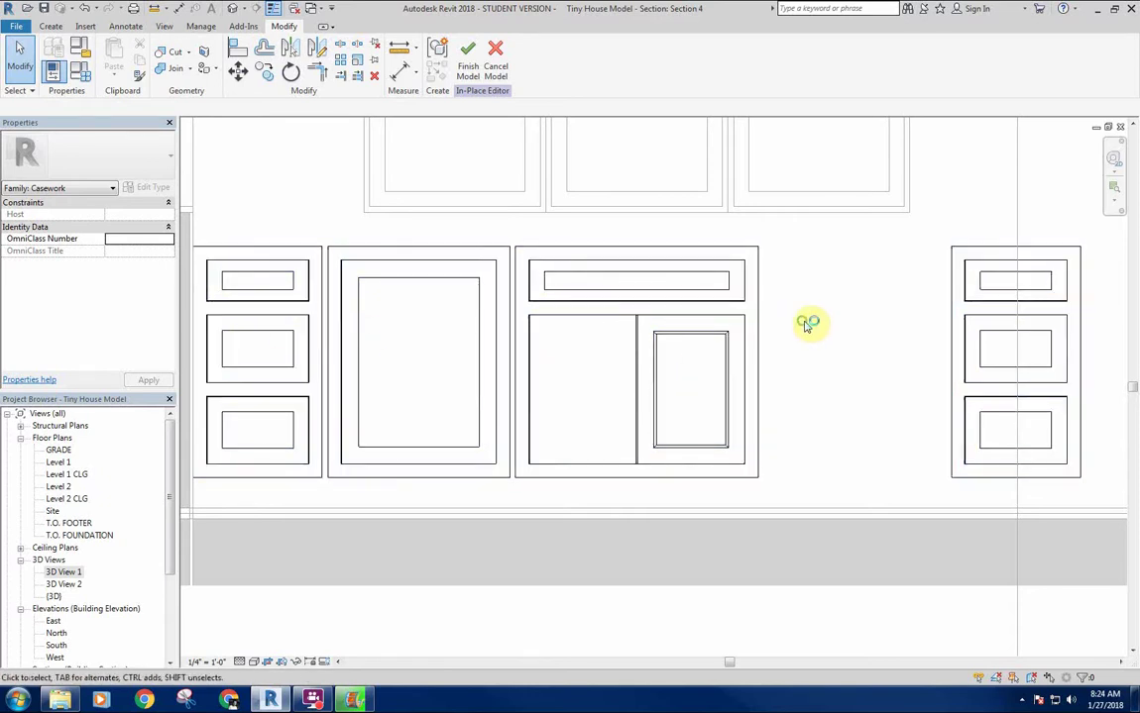
pyautogui.moveTo(791, 322); pyautogui.dragTo(806, 319, button='middle')
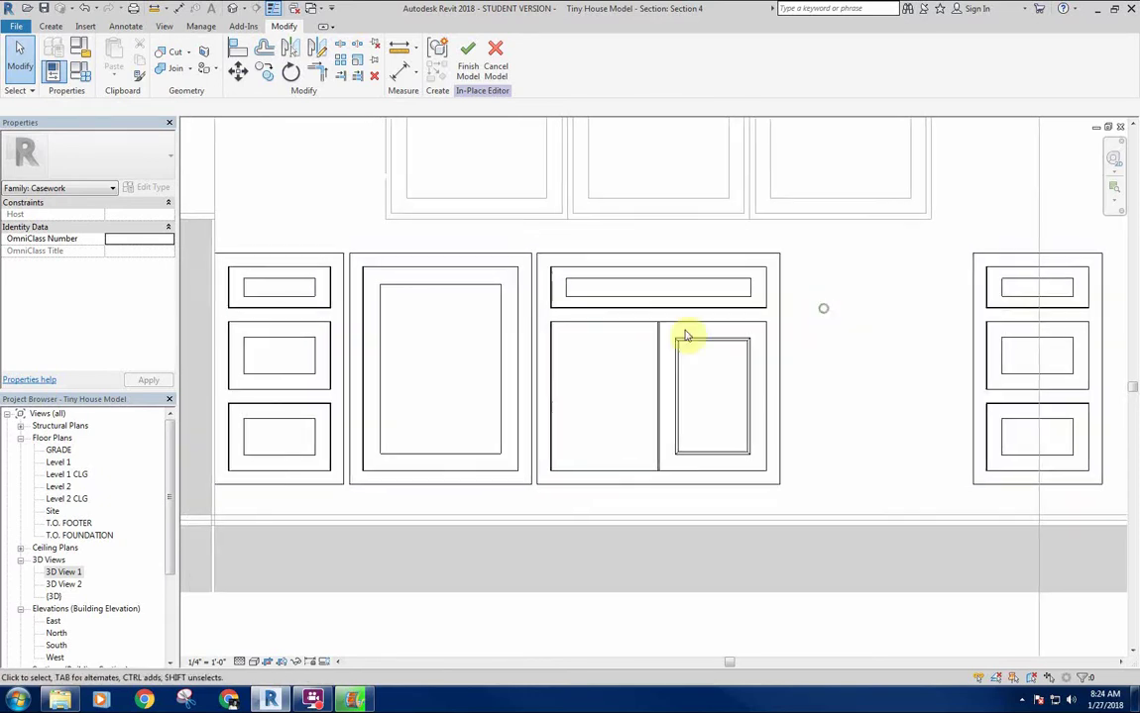
pyautogui.scroll(3, 596, 376)
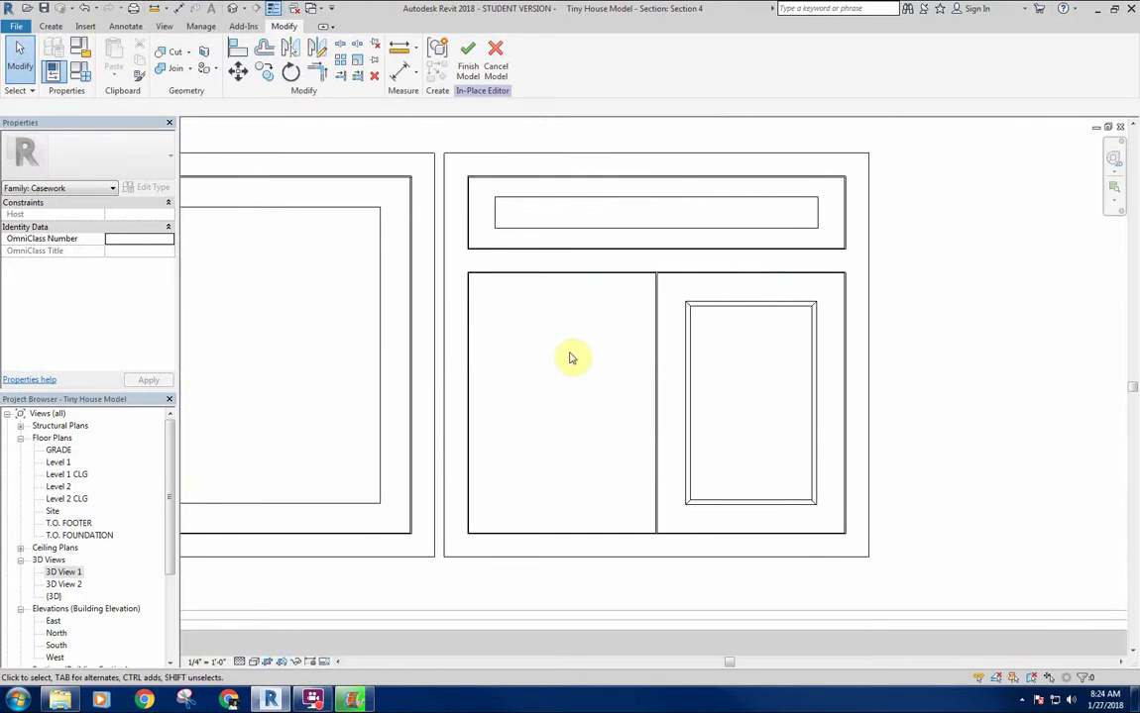
pyautogui.scroll(-2, 331, 324)
pyautogui.moveTo(344, 339); pyautogui.dragTo(382, 346, button='middle')
pyautogui.scroll(-2, 363, 344)
pyautogui.scroll(2, 420, 344)
pyautogui.scroll(-1, 354, 329)
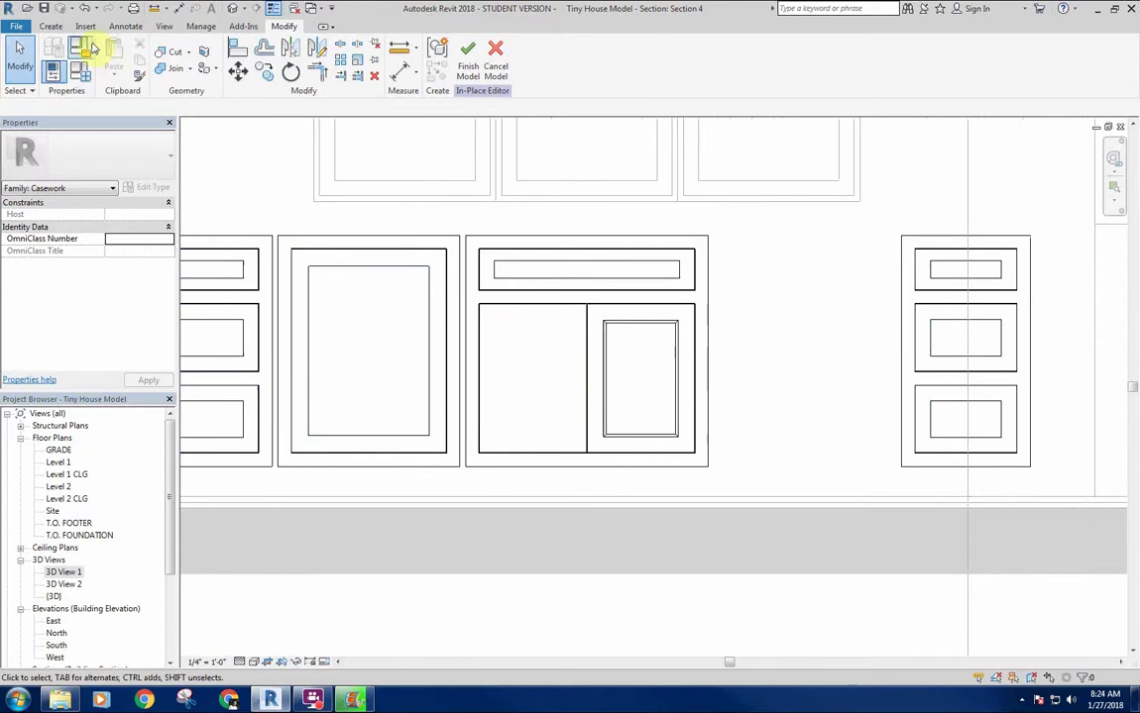
pyautogui.moveTo(524, 349); pyautogui.dragTo(552, 366, button='middle')
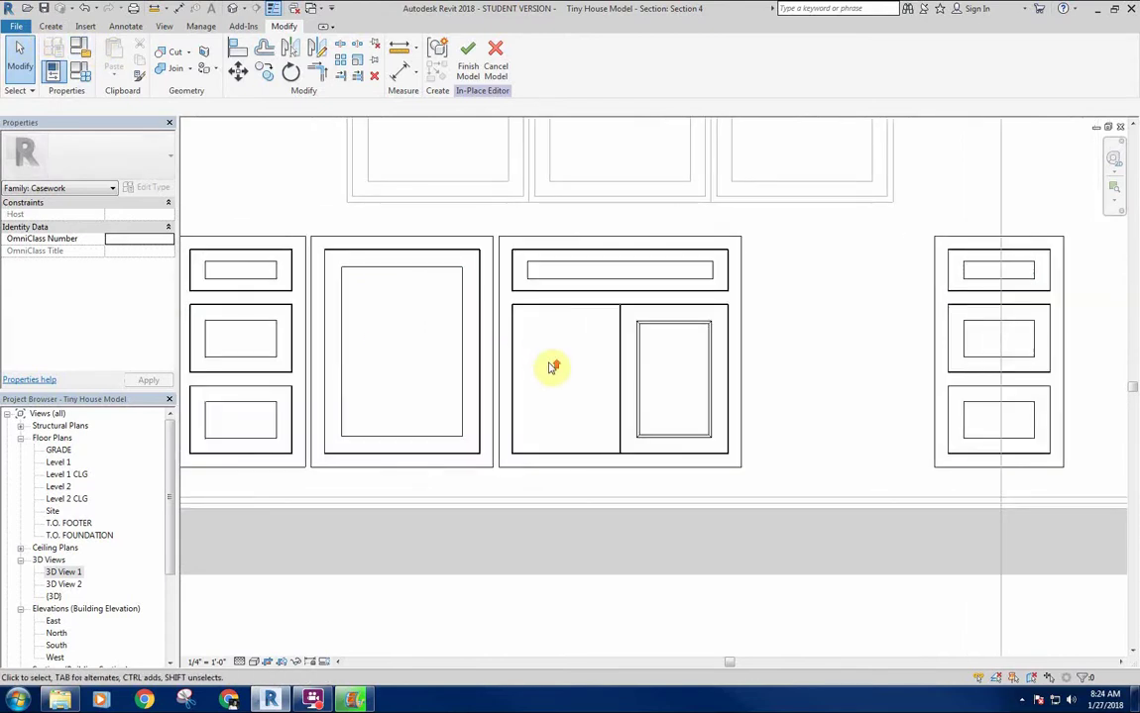
pyautogui.scroll(2, 556, 372)
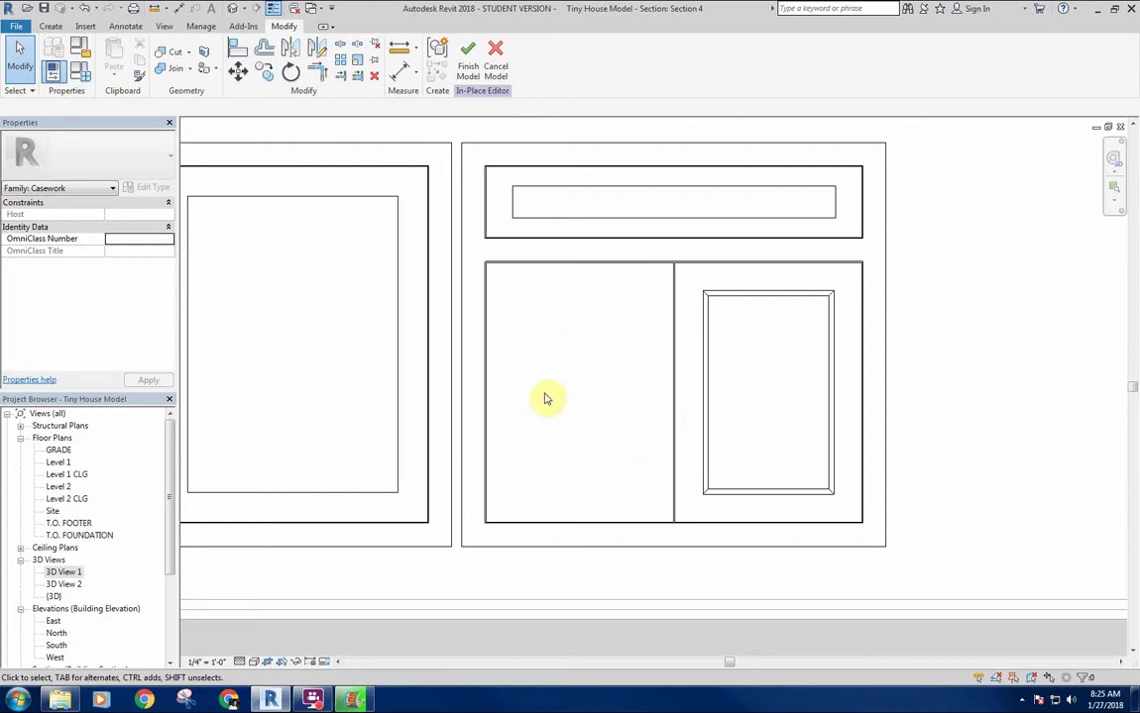
# Start a Void Sweep with a sketched path and pick the sink cabinet door's face as its work plane
pyautogui.click(50, 28)
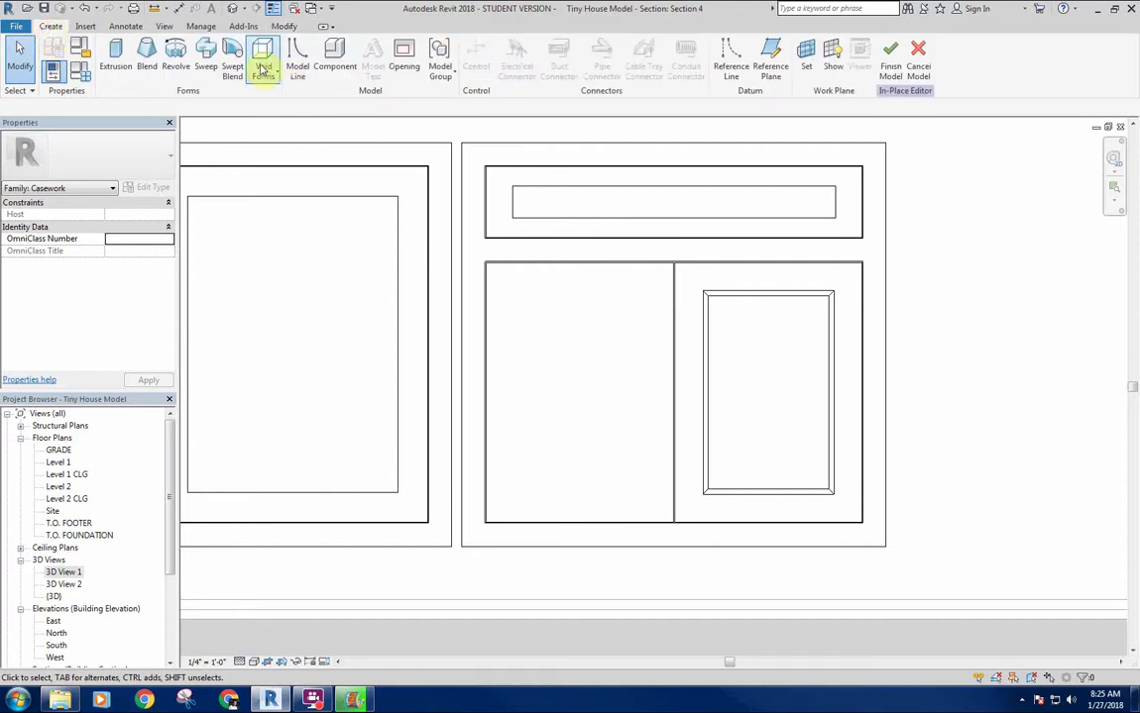
pyautogui.click(262, 62)
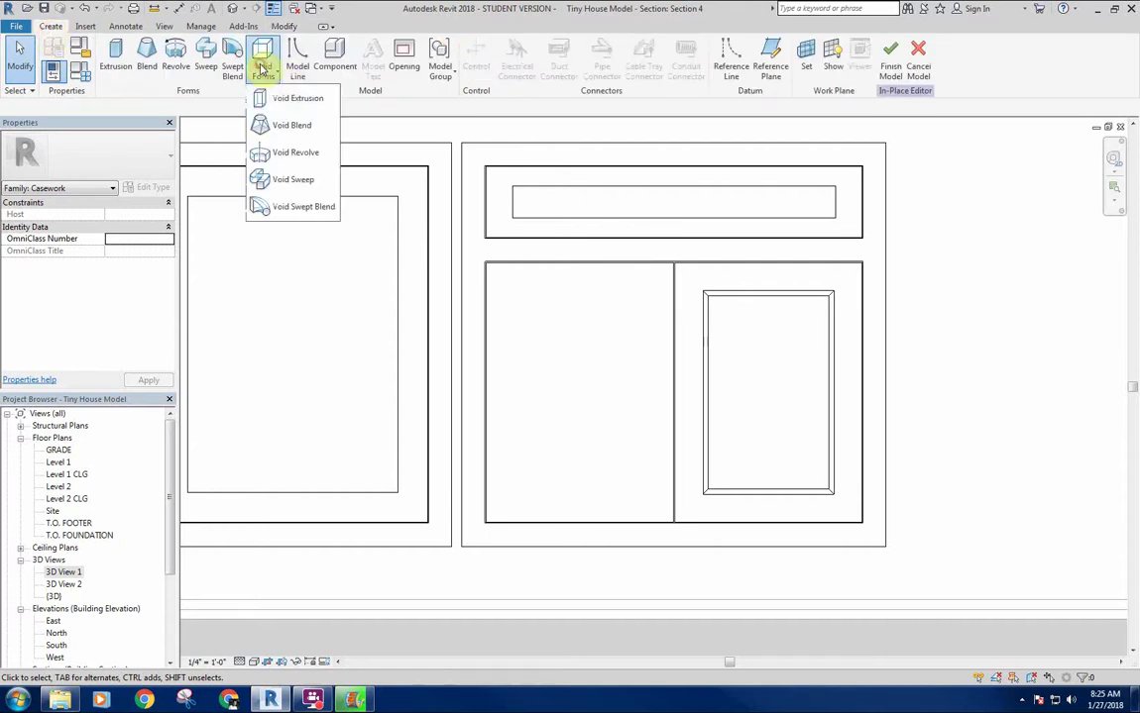
pyautogui.click(294, 179)
pyautogui.click(606, 48)
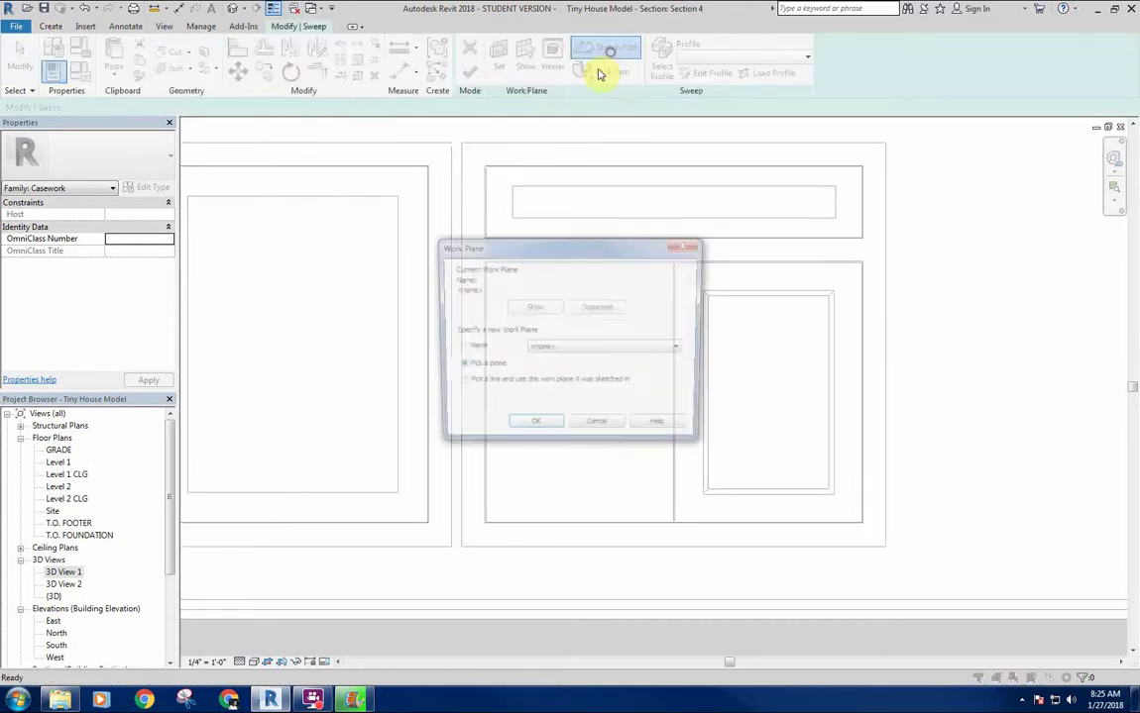
pyautogui.click(533, 426)
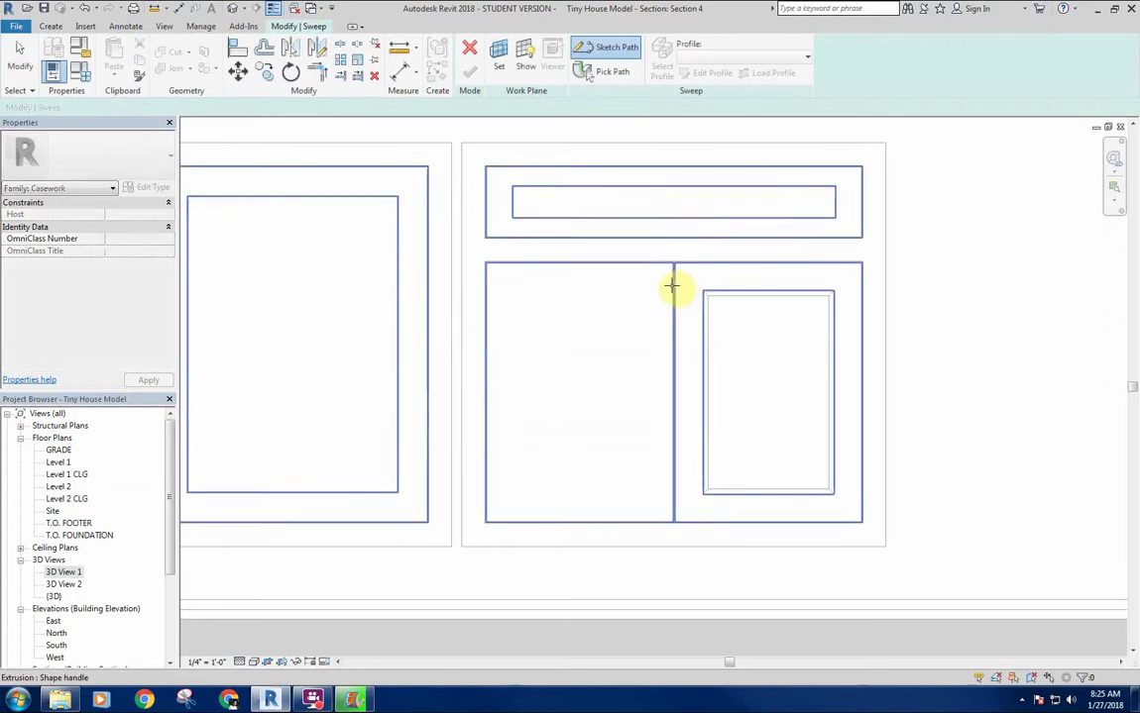
pyautogui.click(670, 281)
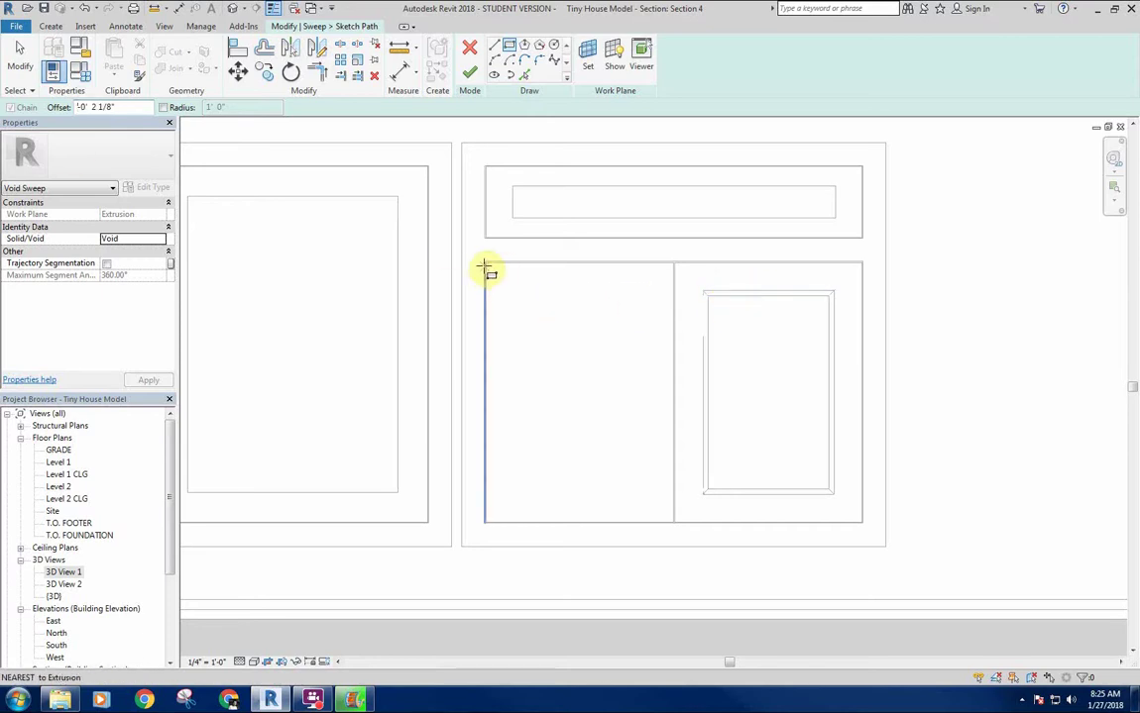
# Sketch a rectangular path inside the left door with a -2 1/8" offset from its edges and finish the path
pyautogui.scroll(4, 486, 268)
pyautogui.scroll(-2, 630, 448)
pyautogui.moveTo(653, 500); pyautogui.dragTo(557, 149, button='middle')
pyautogui.scroll(3, 704, 430)
pyautogui.scroll(-5, 745, 453)
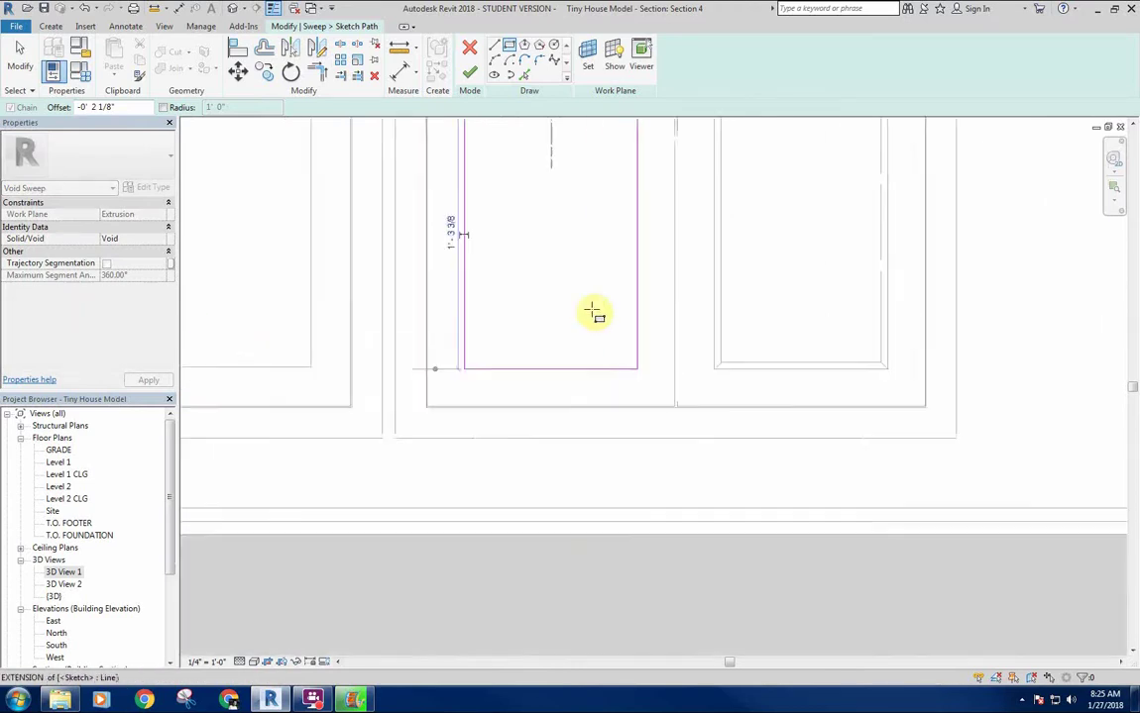
pyautogui.moveTo(562, 233)
pyautogui.mouseDown()
pyautogui.moveTo(787, 345)
pyautogui.moveTo(776, 349)
pyautogui.mouseUp()
pyautogui.moveTo(709, 338); pyautogui.dragTo(725, 356, button='middle')
pyautogui.click(471, 77)
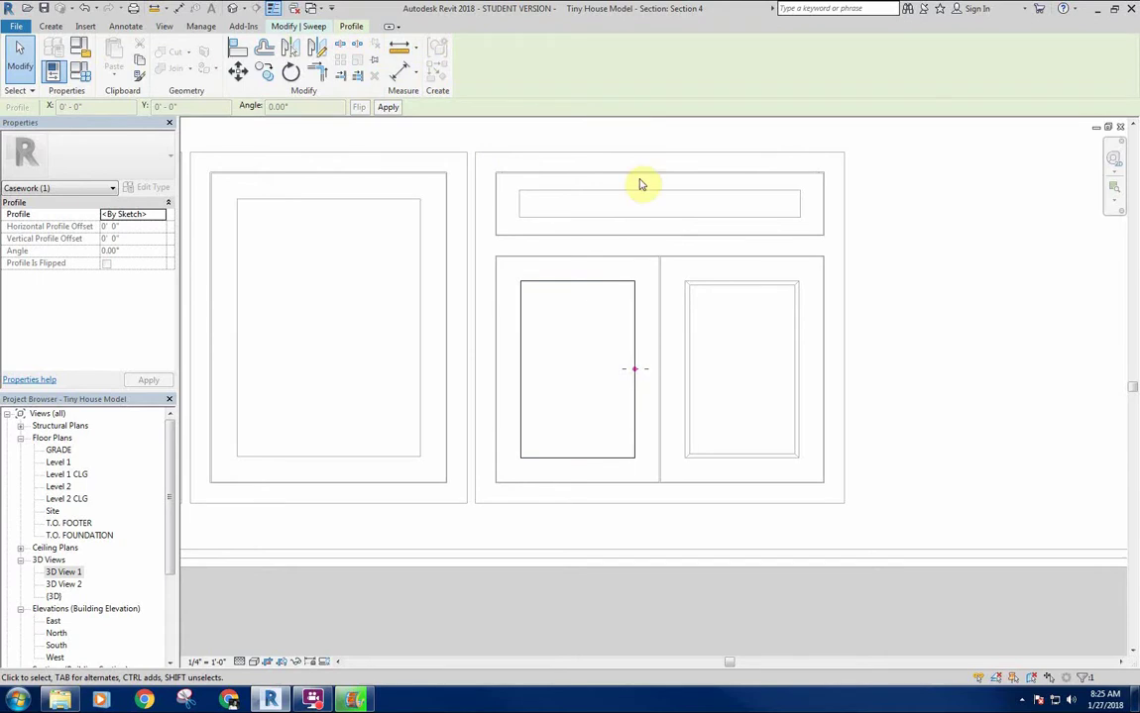
# Select the void sweep's profile and open it for sketching in the Level 1 floor plan, centred on the path point
pyautogui.click(585, 252)
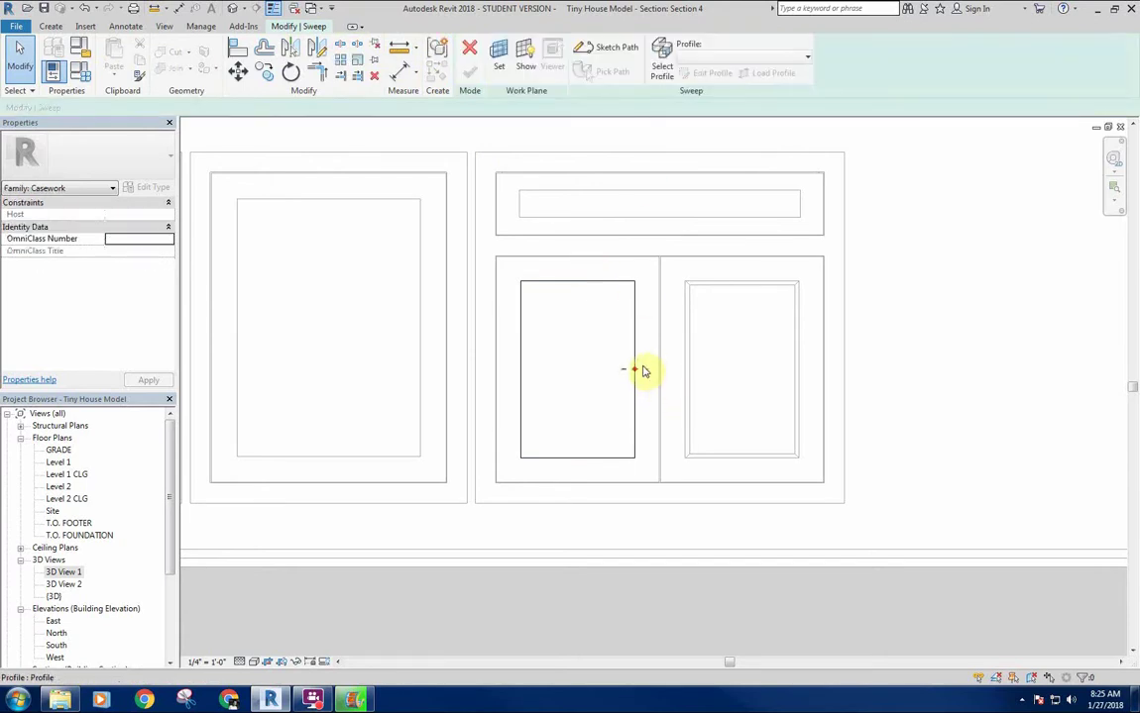
pyautogui.click(647, 375)
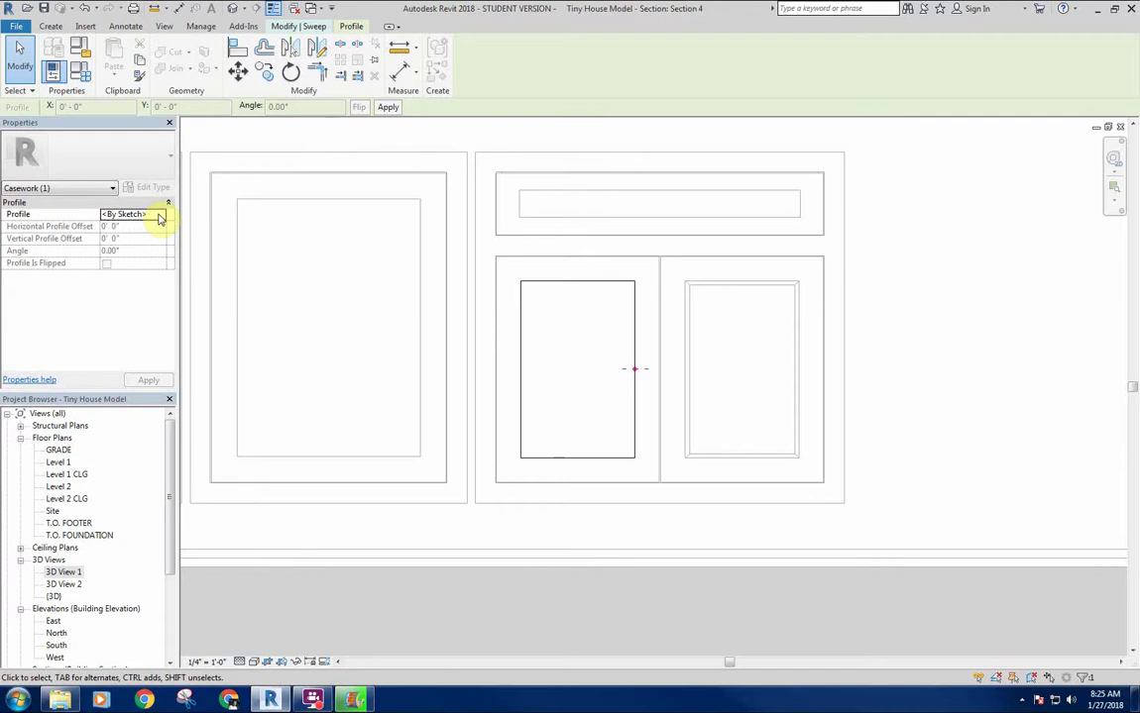
pyautogui.click(289, 27)
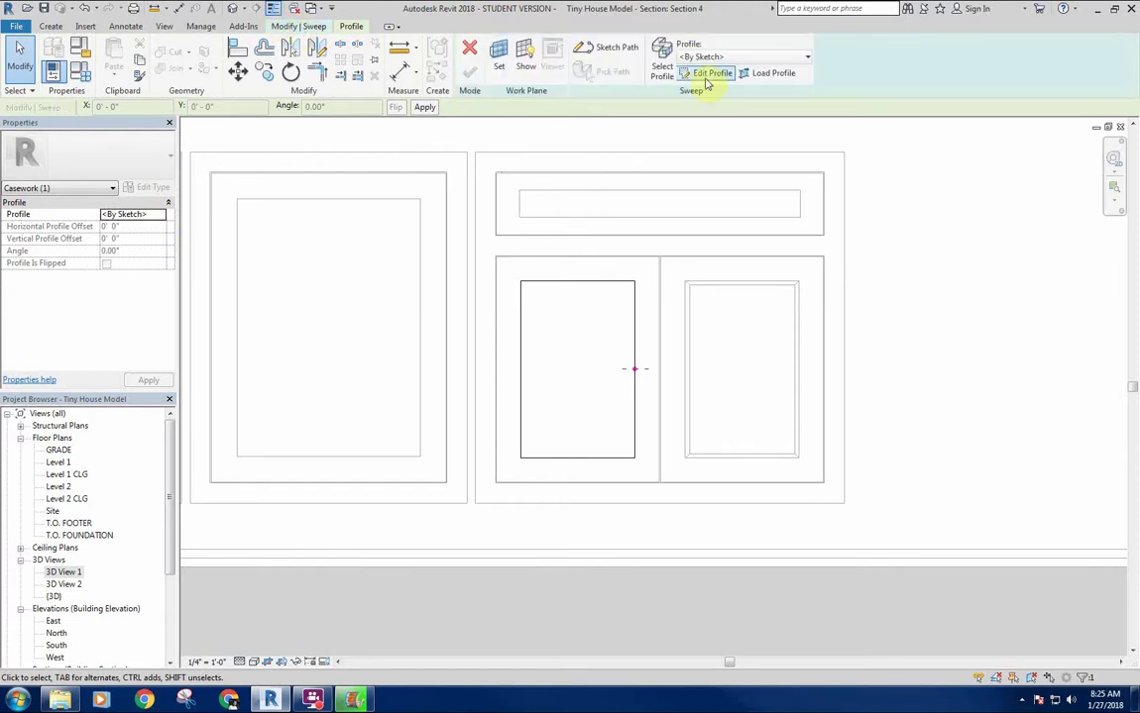
pyautogui.click(354, 27)
pyautogui.click(302, 27)
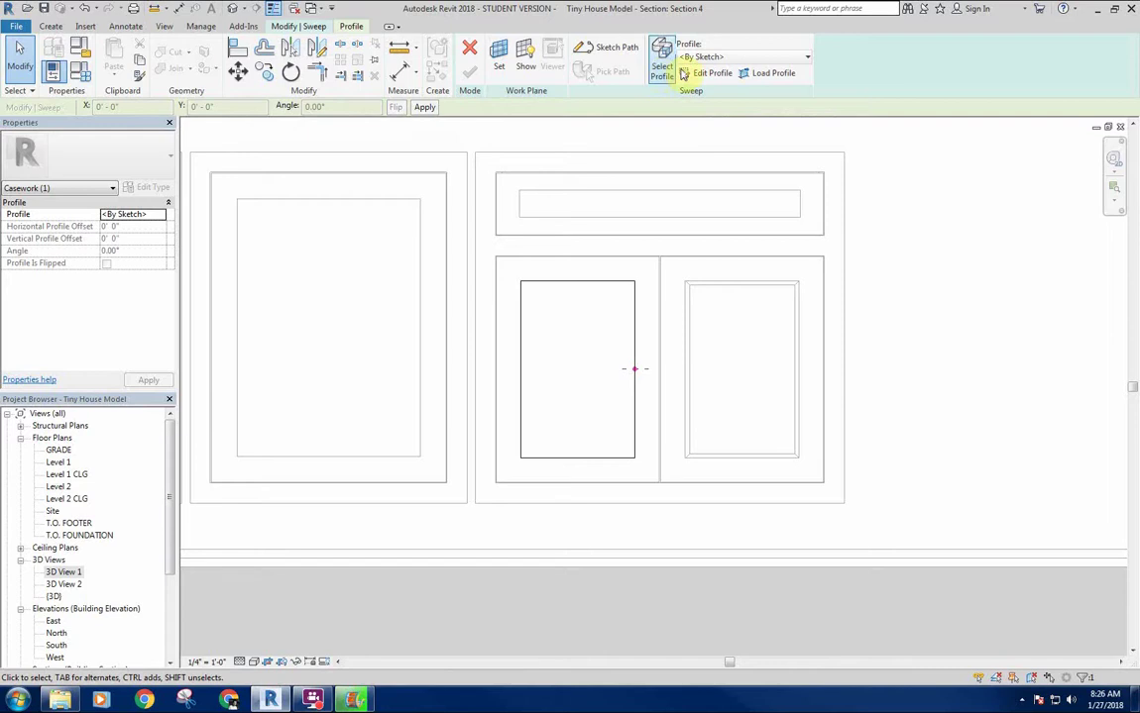
pyautogui.click(700, 75)
pyautogui.click(516, 255)
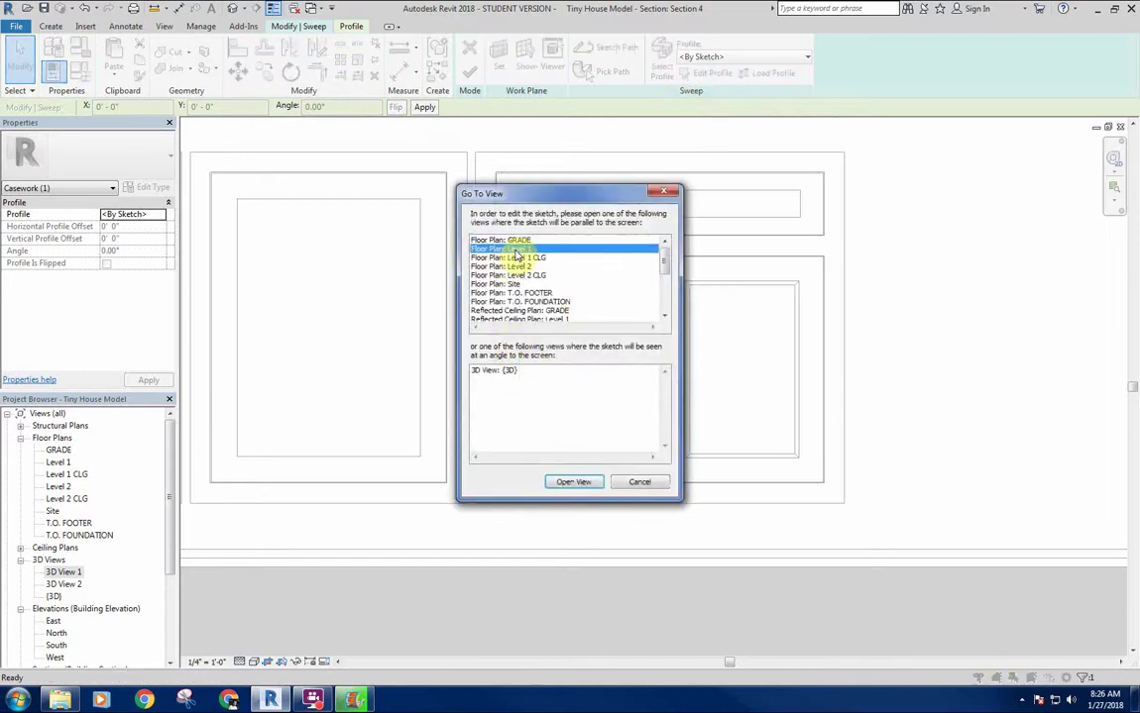
pyautogui.doubleClick(516, 257)
pyautogui.scroll(-4, 697, 436)
pyautogui.moveTo(654, 363); pyautogui.dragTo(204, 291, button='middle')
pyautogui.scroll(-1, 634, 327)
pyautogui.moveTo(675, 328); pyautogui.dragTo(604, 280, button='middle')
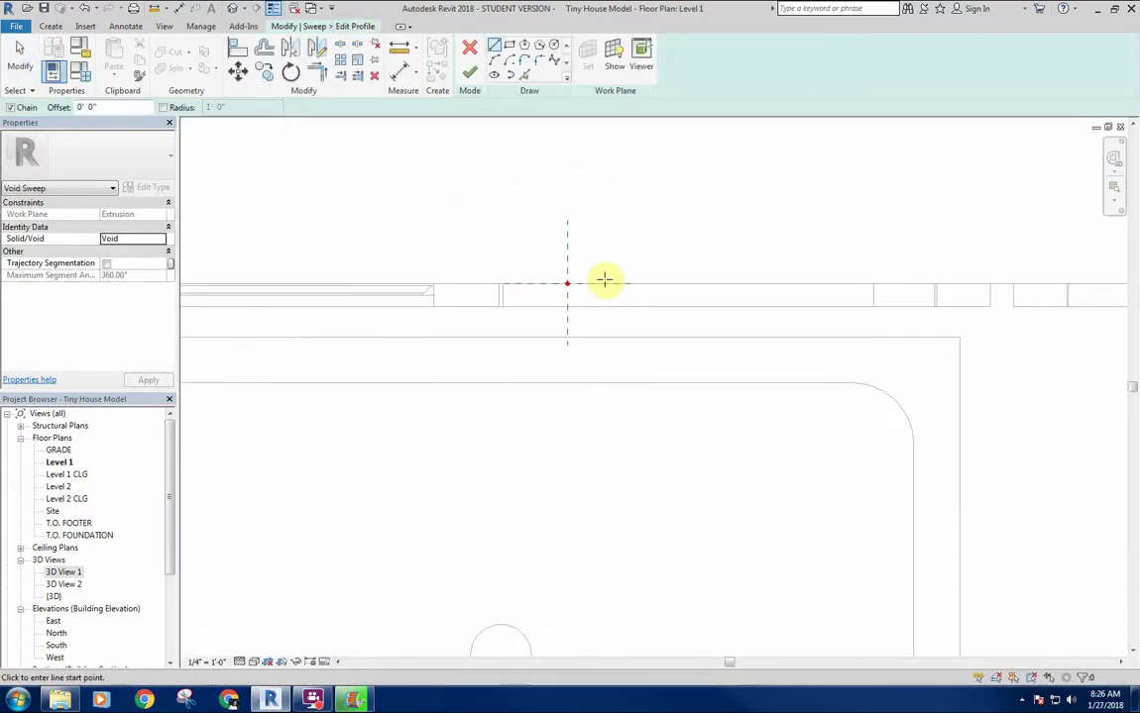
# Compare with the neighbouring door's moulding profile and draw a 1/8" vertical line from the path point into the door
pyautogui.scroll(5, 436, 280)
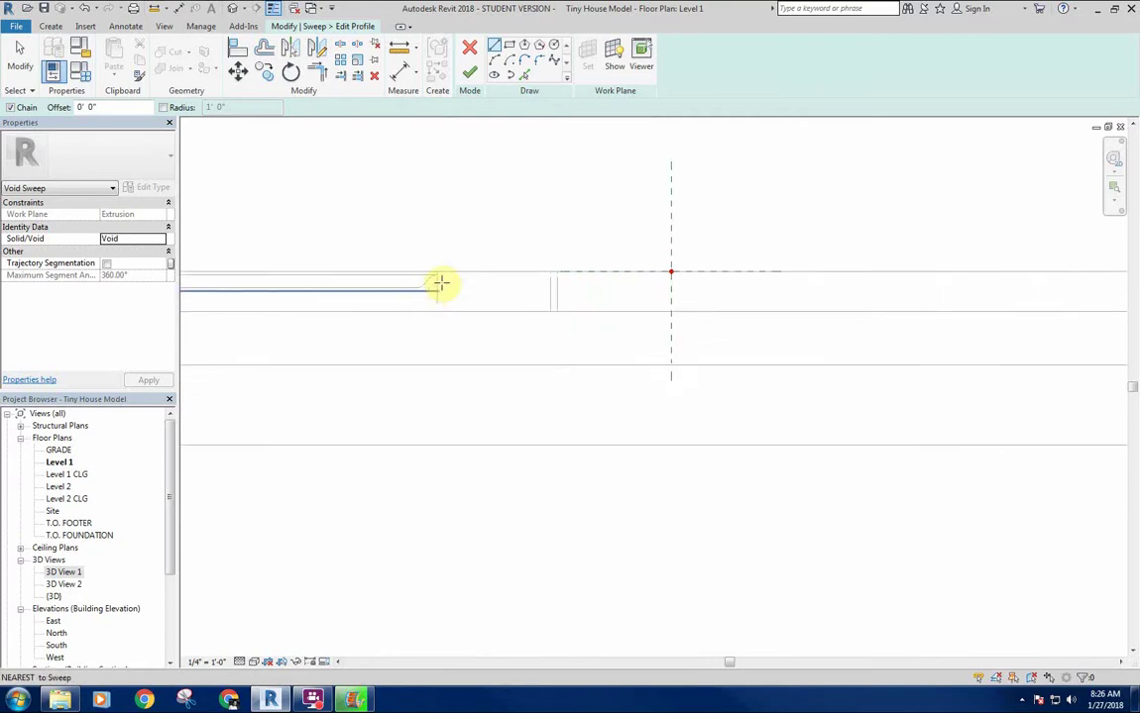
pyautogui.scroll(2, 409, 285)
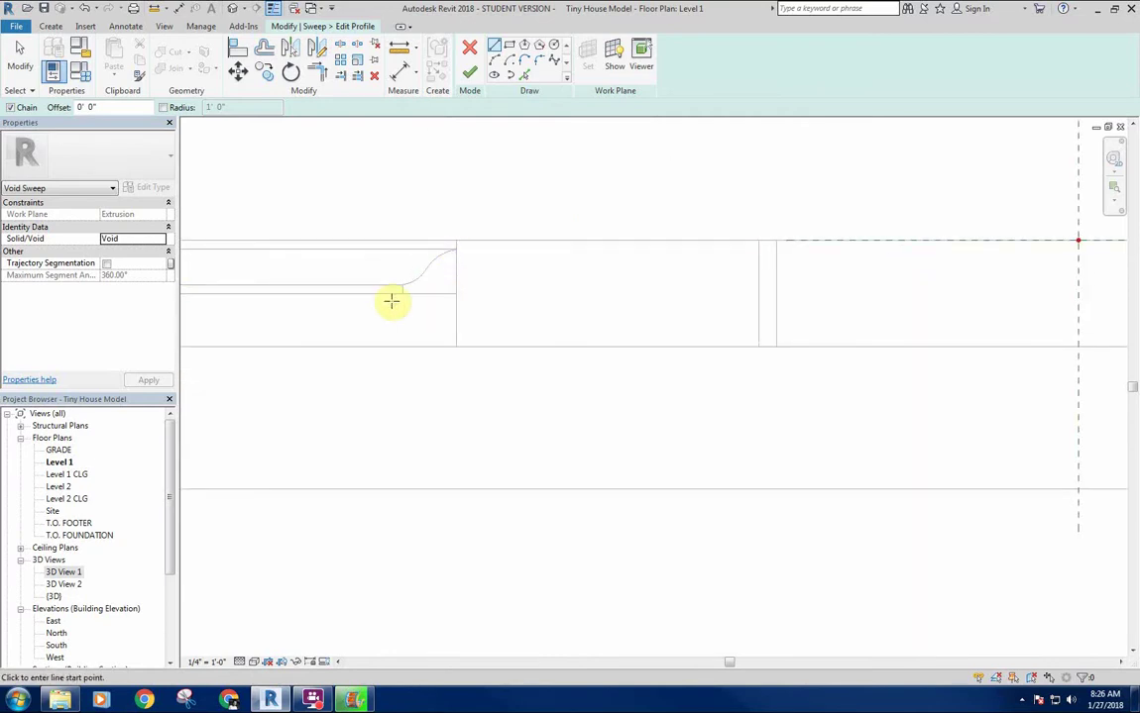
pyautogui.scroll(-2, 525, 292)
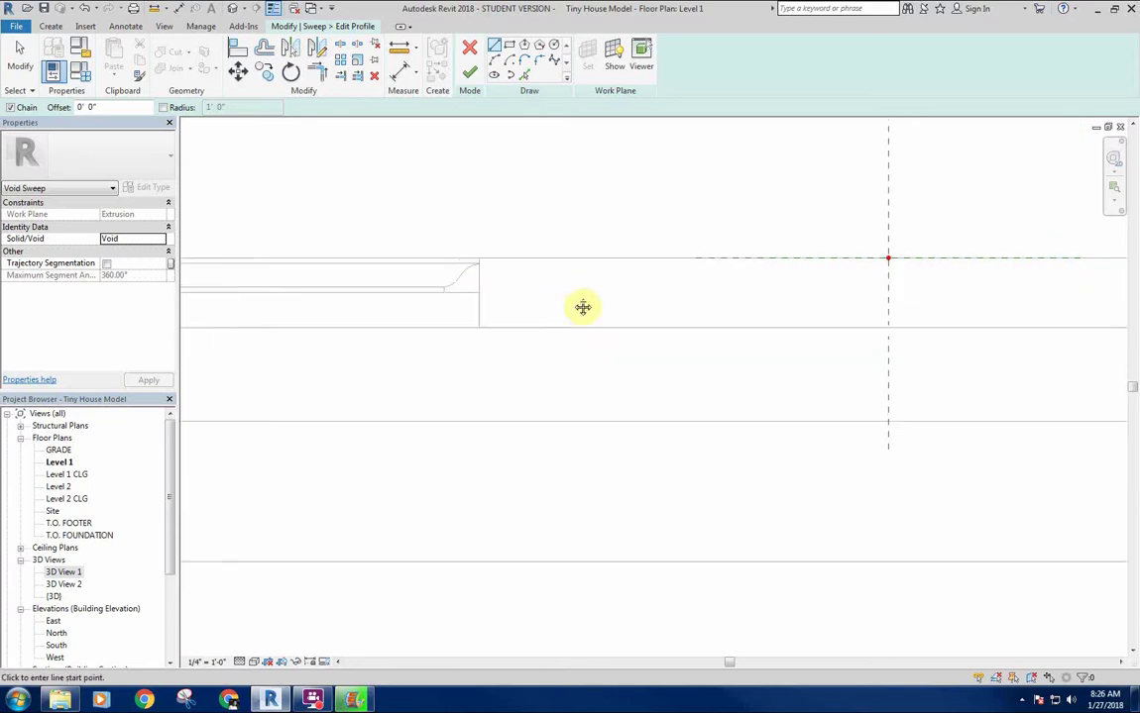
pyautogui.moveTo(582, 307); pyautogui.dragTo(269, 304, button='middle')
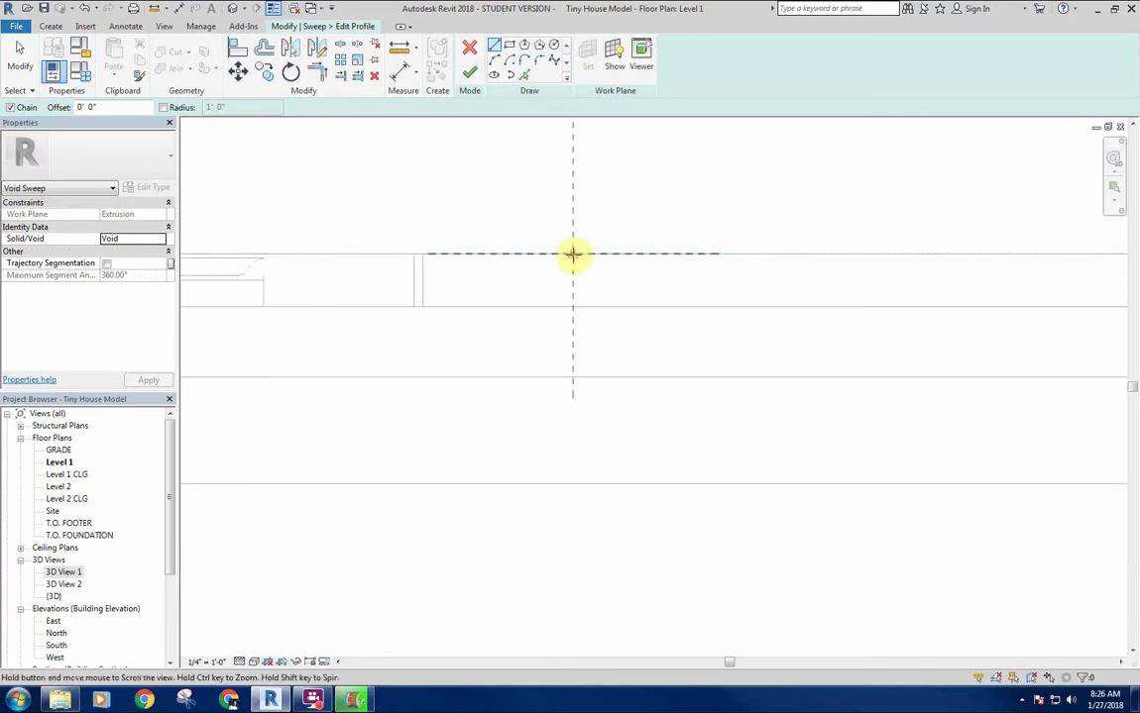
pyautogui.scroll(-1, 654, 259)
pyautogui.moveTo(759, 278); pyautogui.dragTo(630, 266, button='middle')
pyautogui.scroll(2, 630, 265)
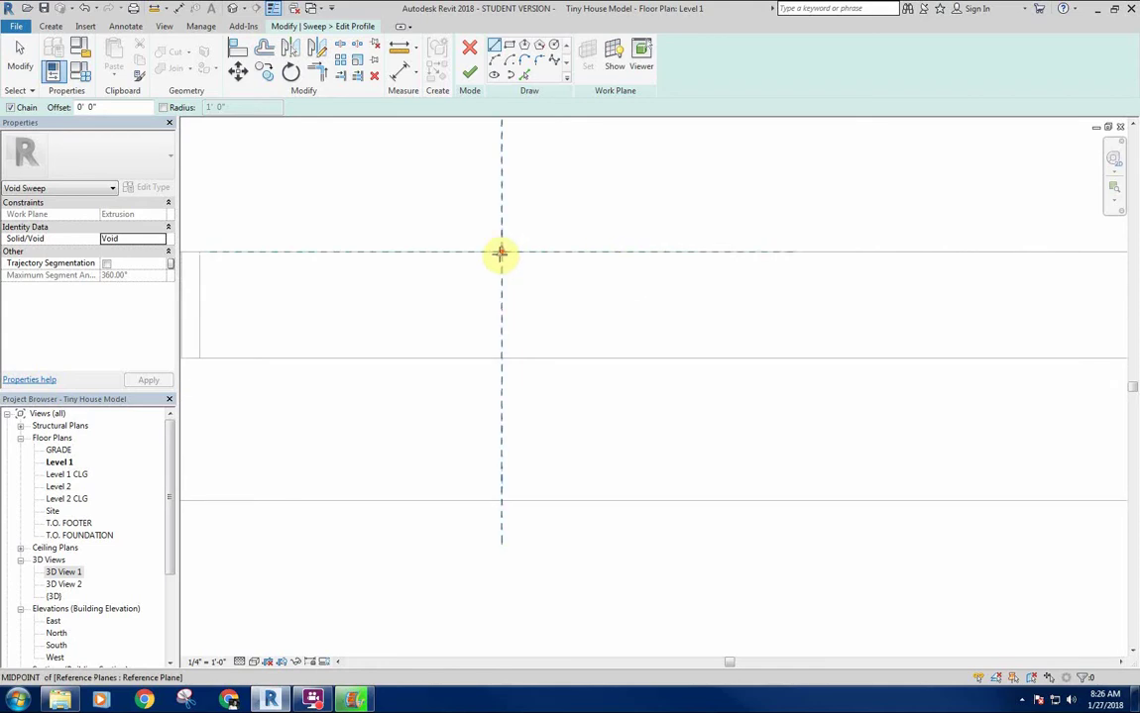
pyautogui.moveTo(533, 250); pyautogui.dragTo(491, 269, button='middle')
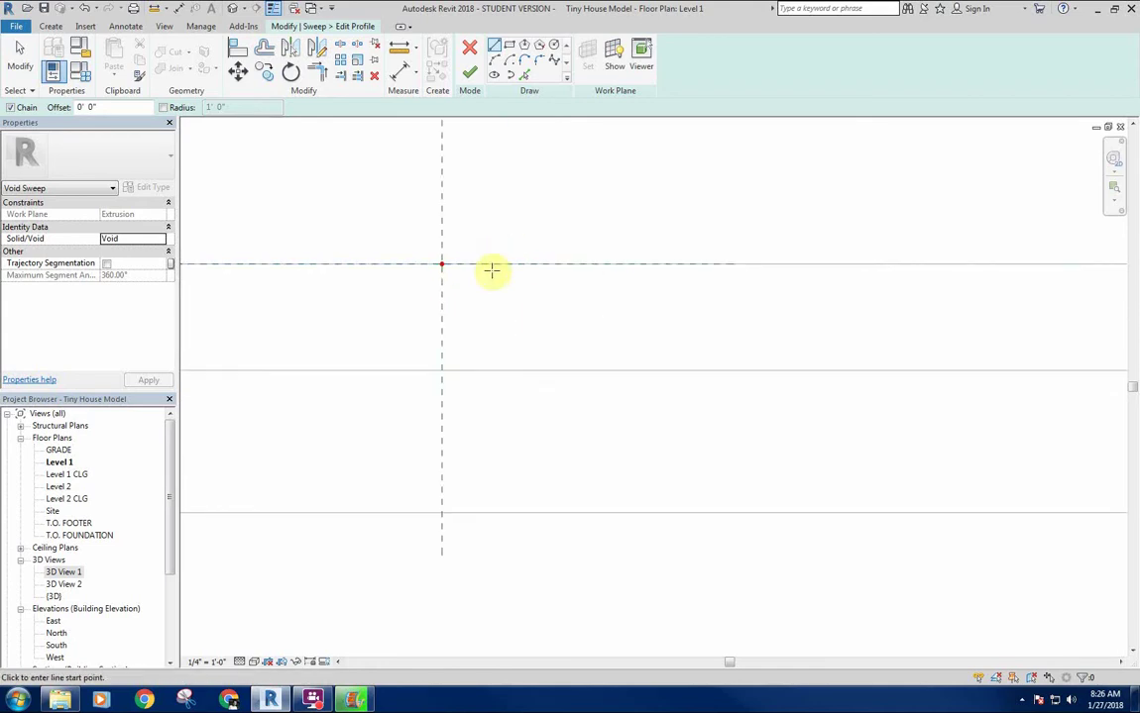
pyautogui.click(437, 263)
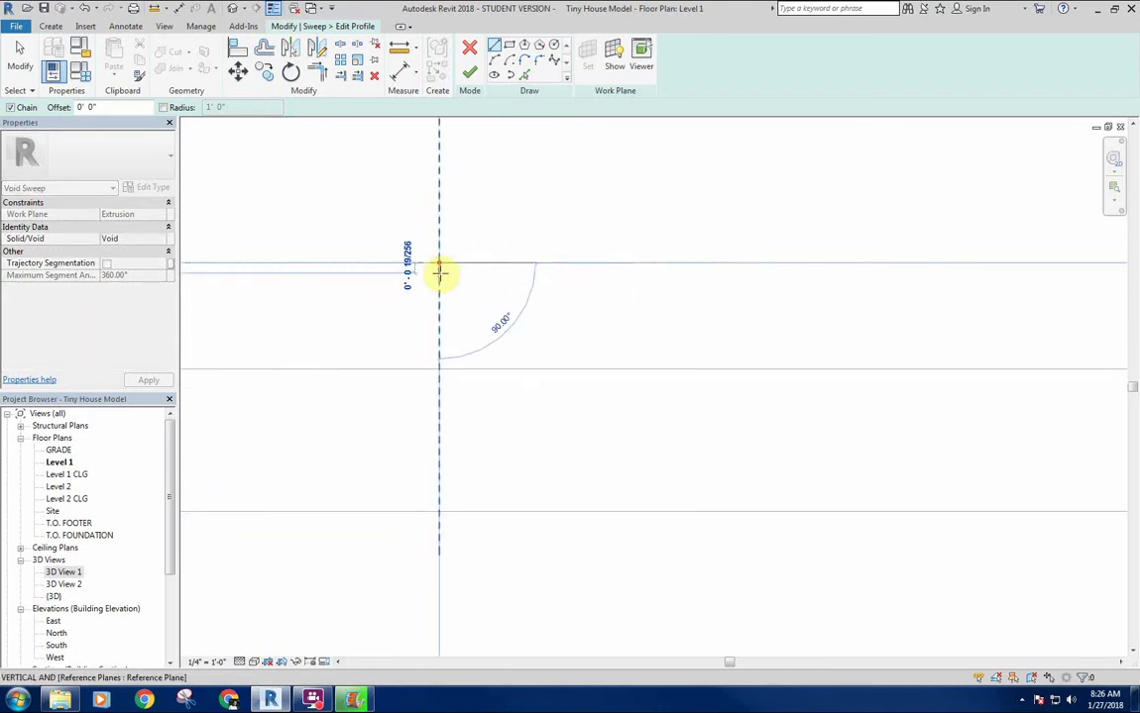
pyautogui.write('1/8')
pyautogui.press('Return')
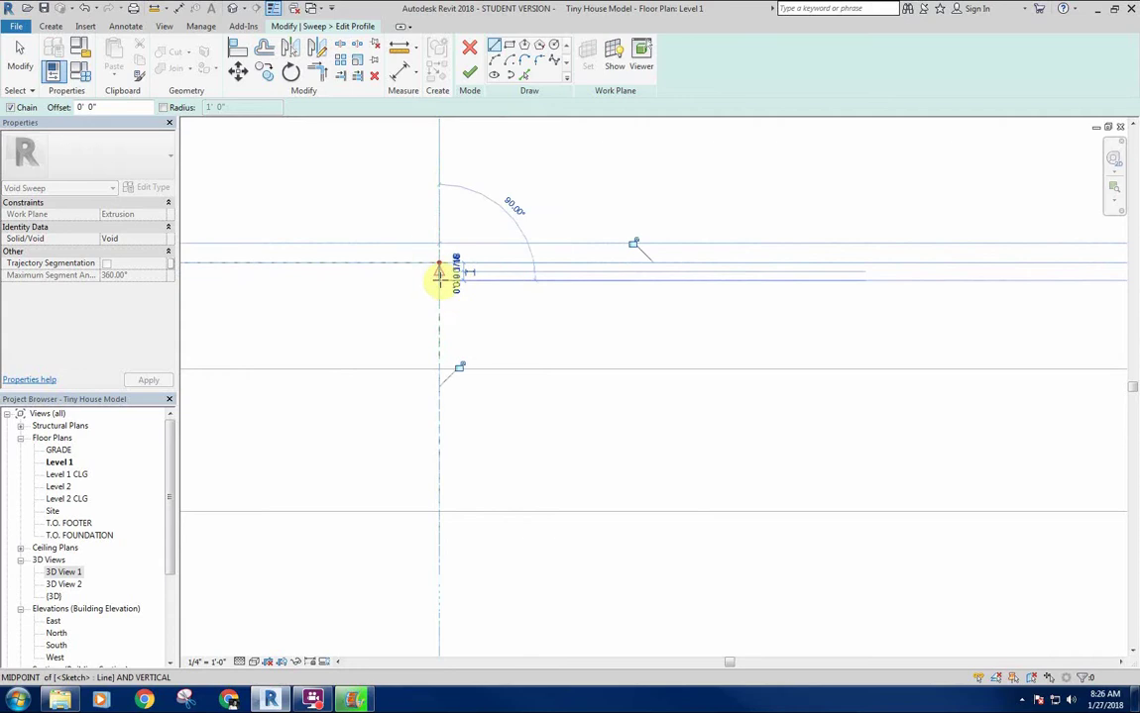
# Add a quarter-circle arc with a radius of about 17/64", running at 45° from the vertical line's free end into the door
pyautogui.click(495, 61)
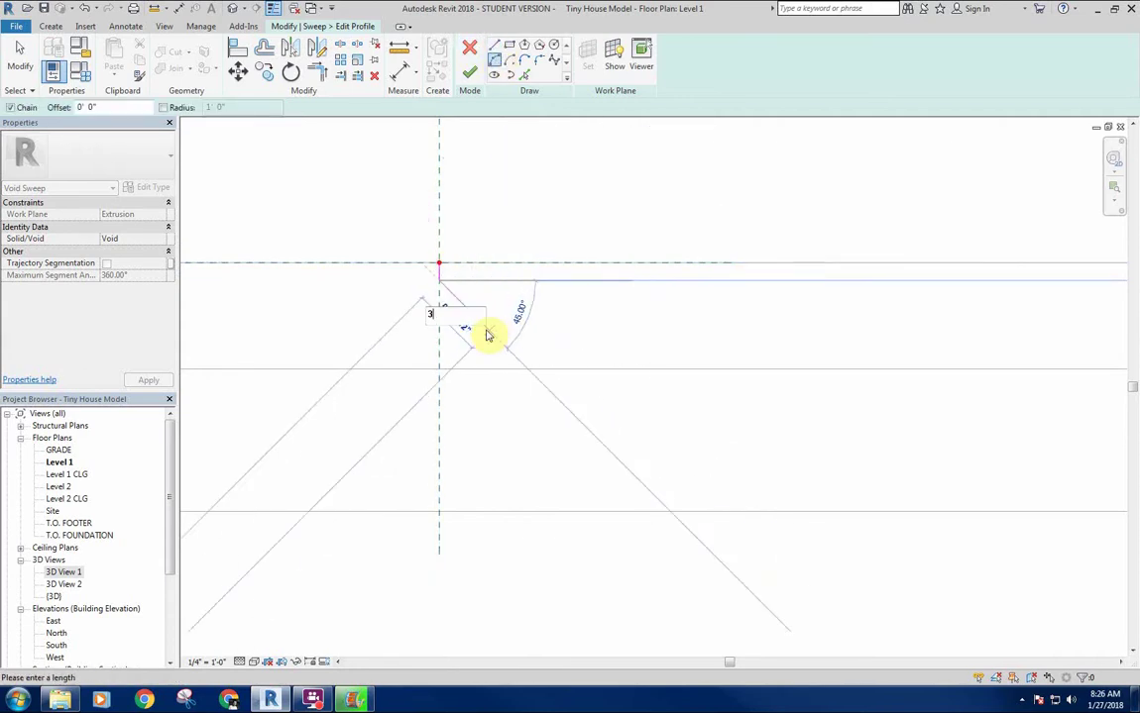
pyautogui.press('Return')
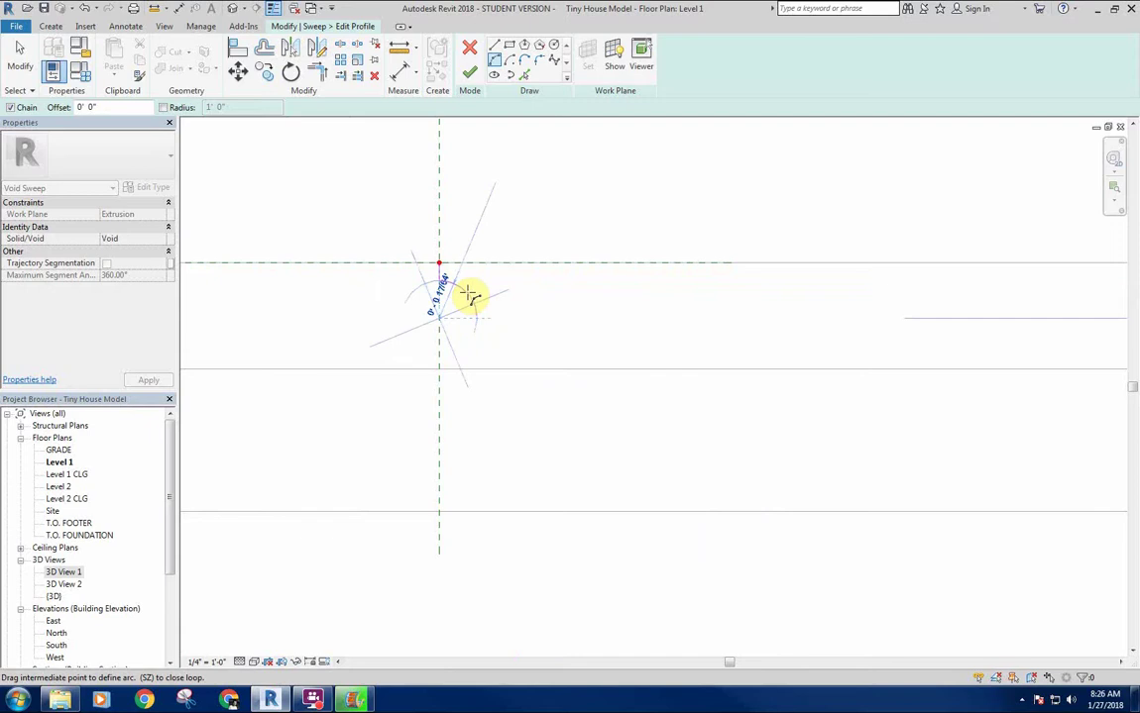
pyautogui.click(472, 294)
# Draw the horizontal profile line along the door face from the path point to 1" beyond the quarter arc's free end
pyautogui.click(493, 47)
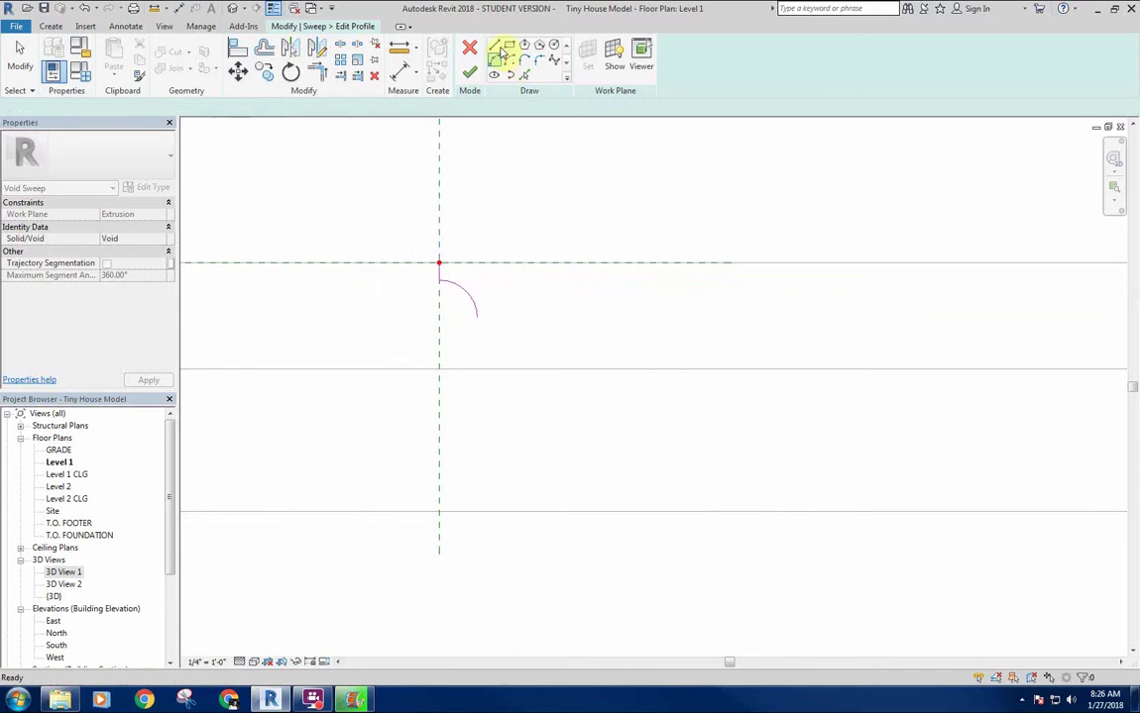
pyautogui.click(438, 264)
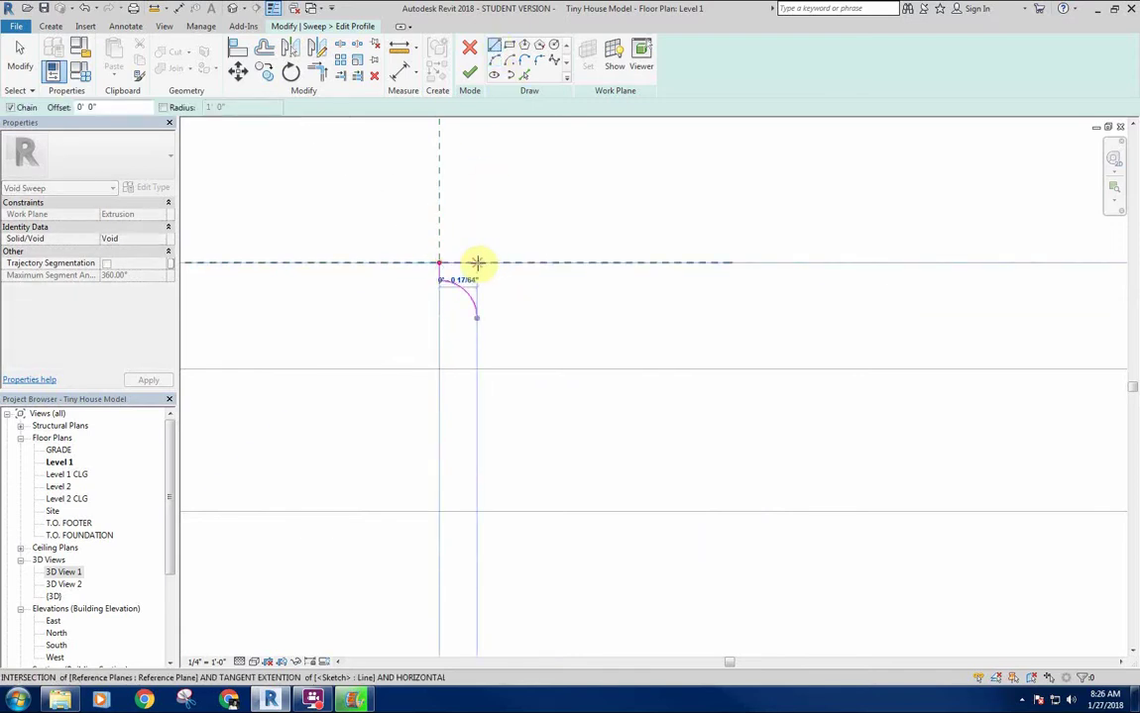
pyautogui.click(615, 261)
# Close the moulding profile with a shallow start-end-radius arc from the face line's far end to the quarter arc's free end
pyautogui.click(498, 60)
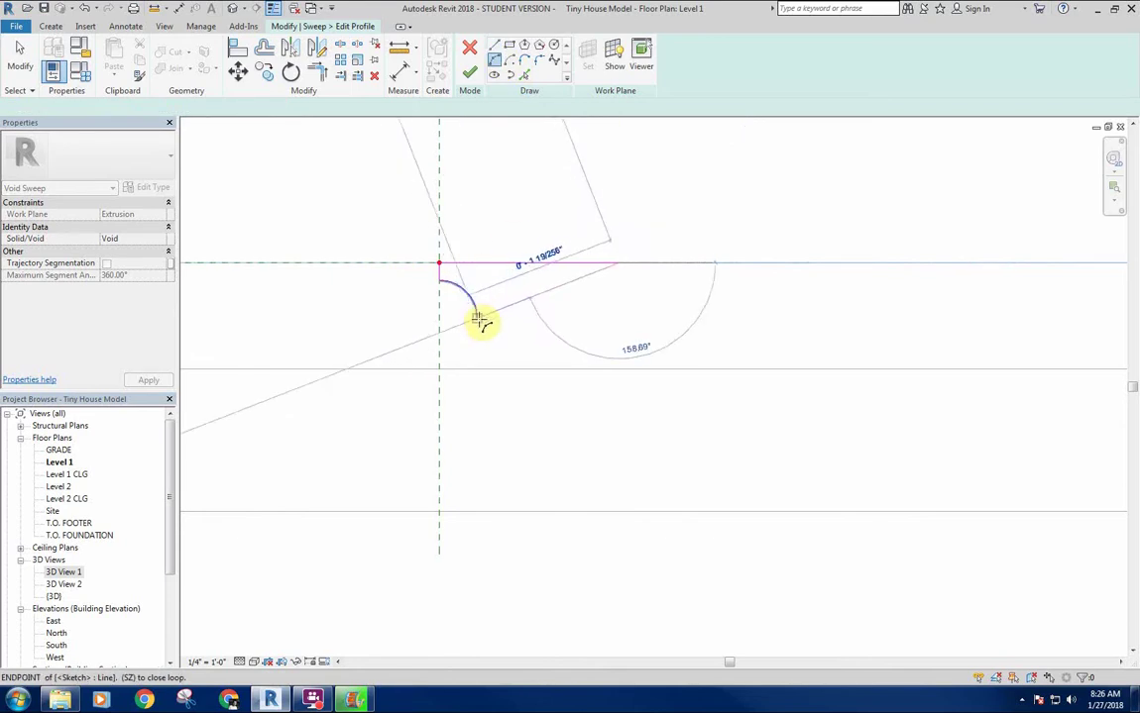
pyautogui.click(498, 317)
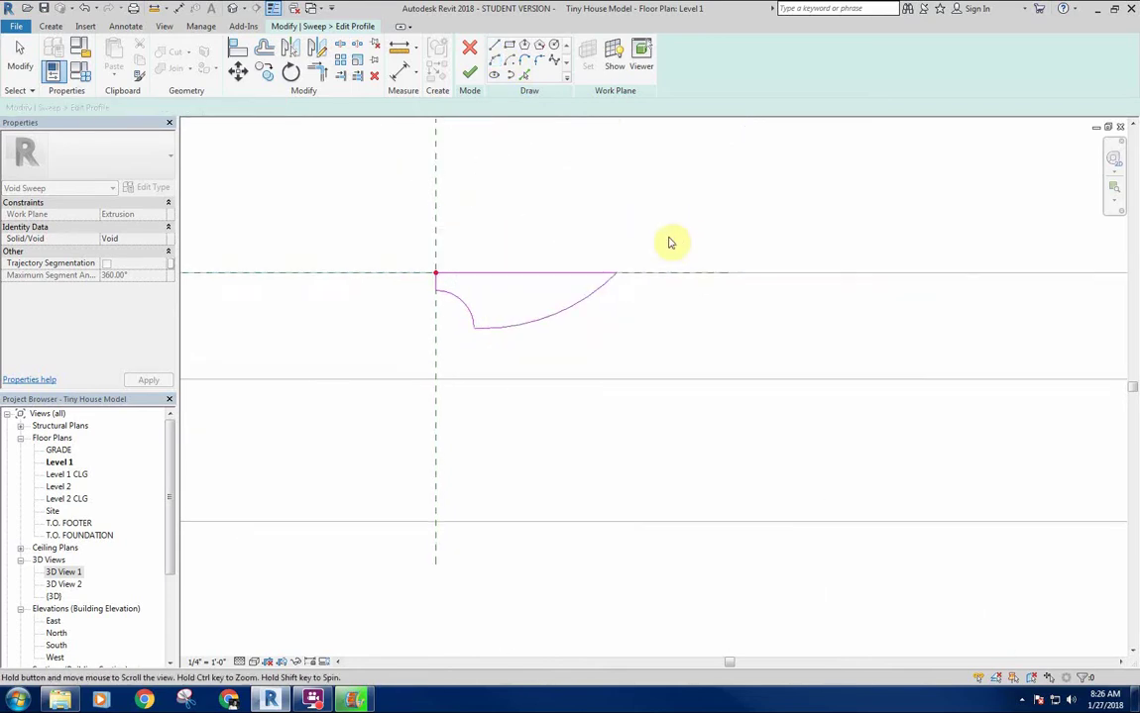
pyautogui.press('Escape')
pyautogui.press('Escape')
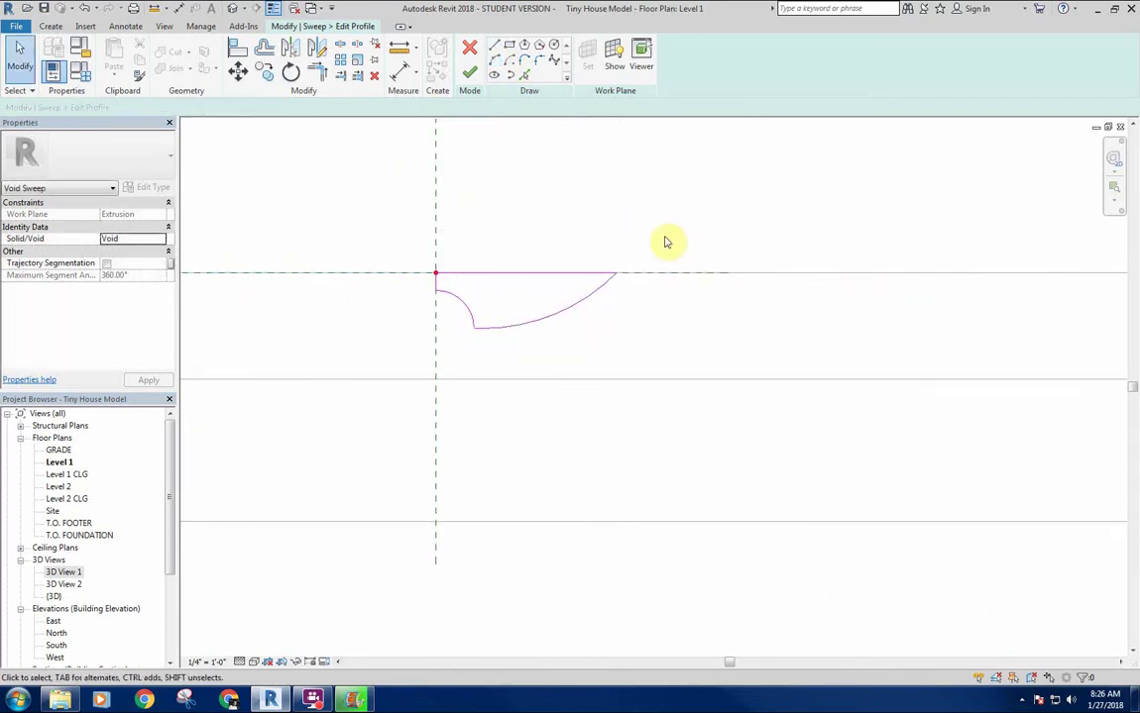
# Delete the short 17/64" segment of the face line and stretch the remaining 1" segment back to the path point
pyautogui.scroll(2, 458, 315)
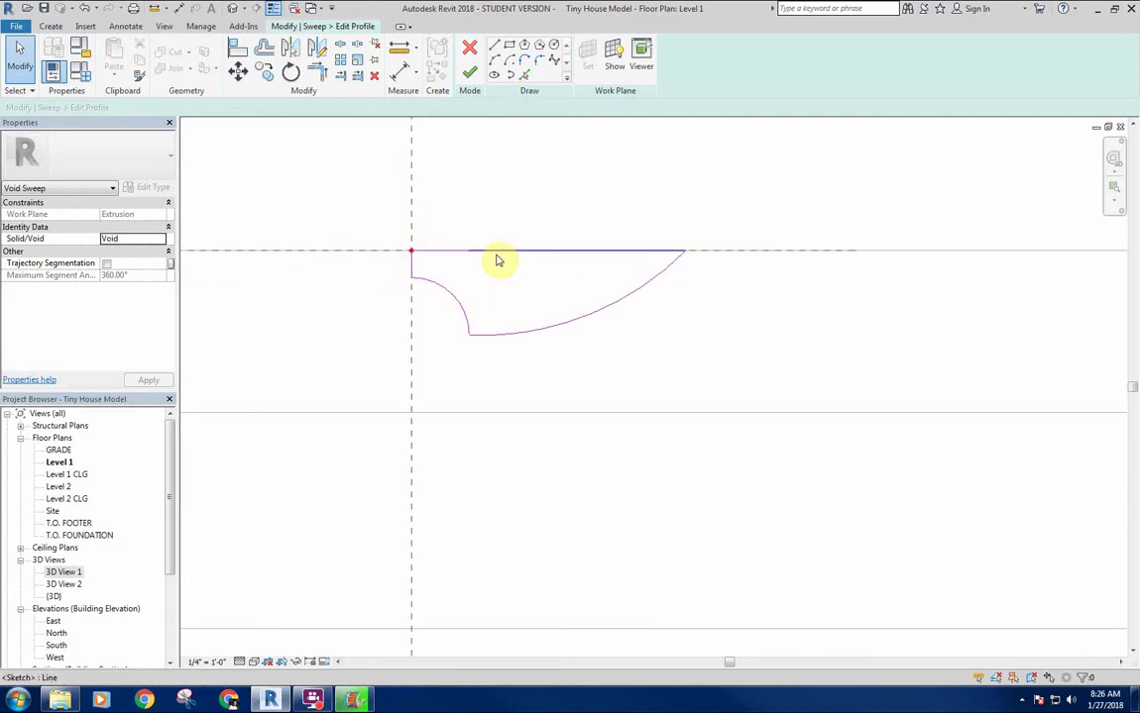
pyautogui.rightClick(475, 187)
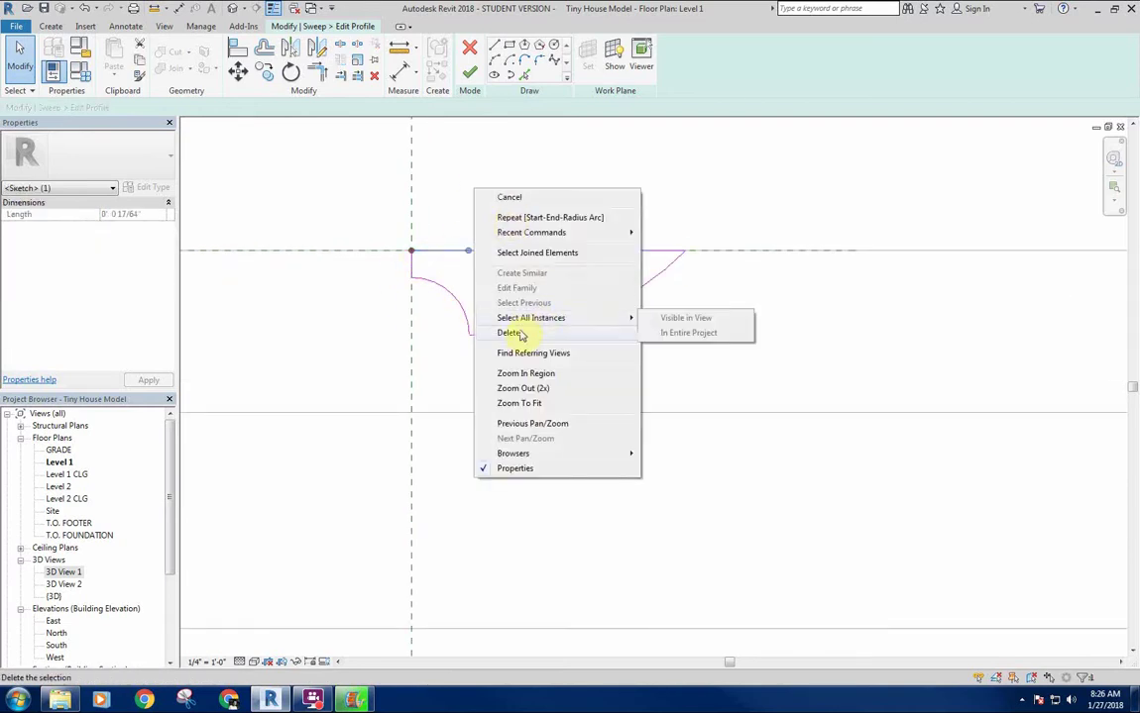
pyautogui.click(518, 333)
pyautogui.click(475, 252)
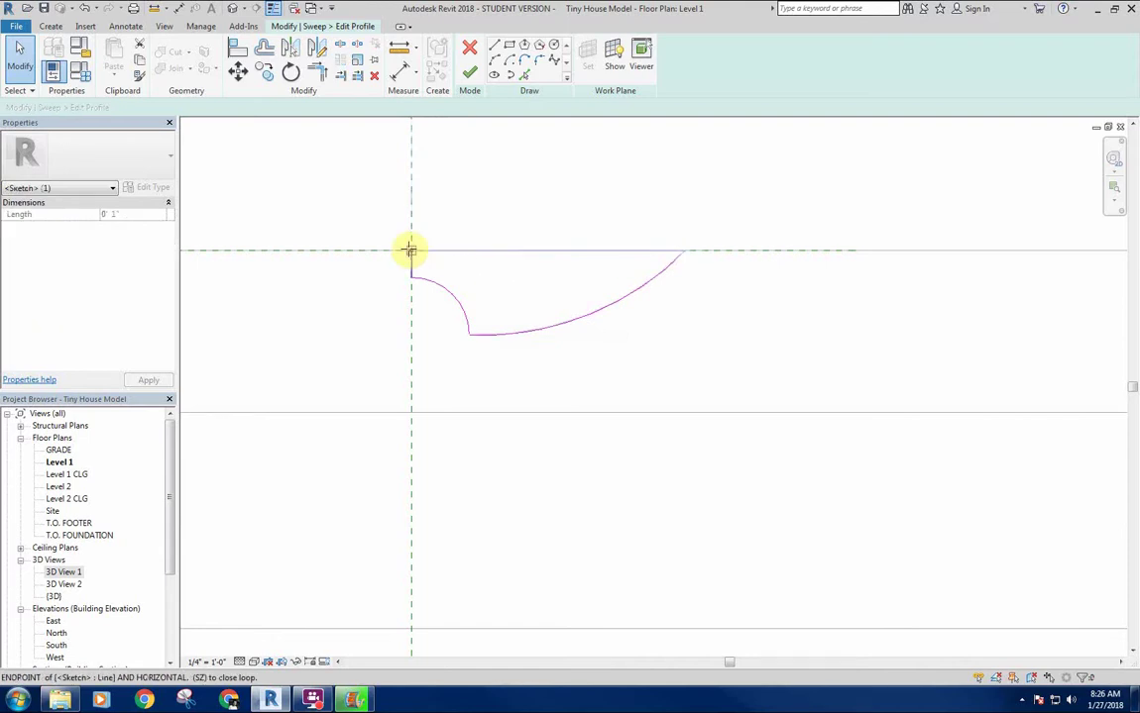
pyautogui.press('Escape')
# Examine the closed moulding profile's shape, corners and depth in relation to the door's thickness
pyautogui.scroll(-5, 570, 184)
pyautogui.moveTo(595, 175); pyautogui.dragTo(585, 217, button='middle')
pyautogui.scroll(-1, 684, 224)
pyautogui.moveTo(684, 224); pyautogui.dragTo(666, 251, button='middle')
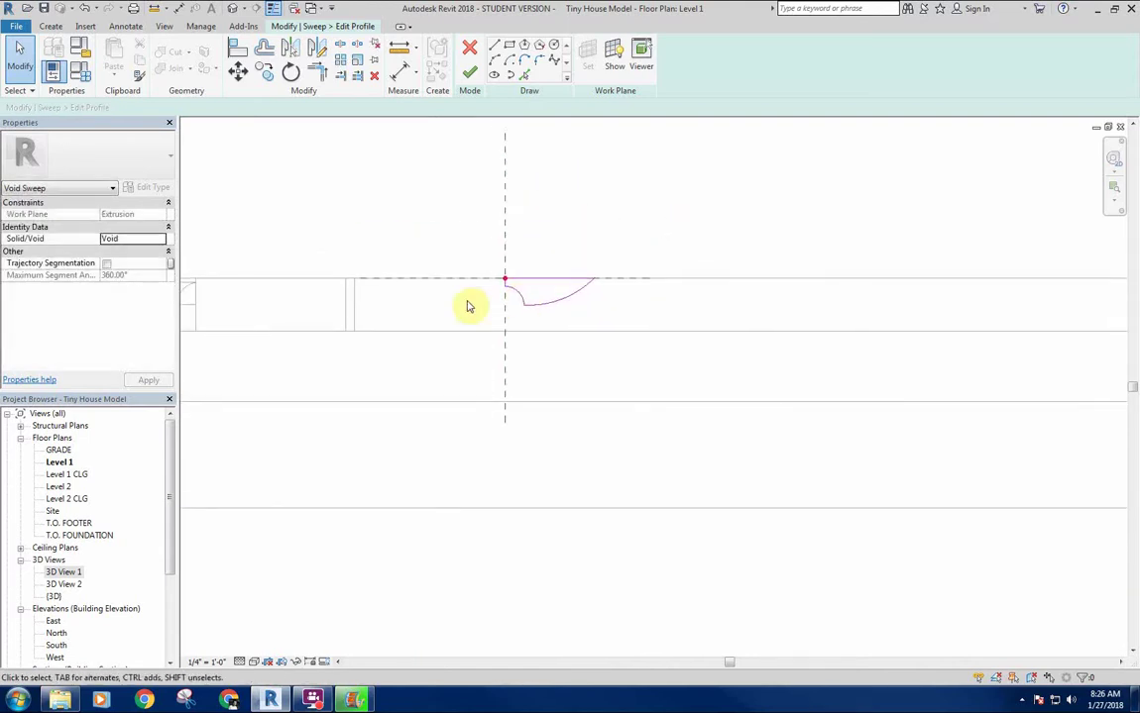
pyautogui.moveTo(709, 336); pyautogui.dragTo(675, 363, button='middle')
pyautogui.scroll(1, 468, 327)
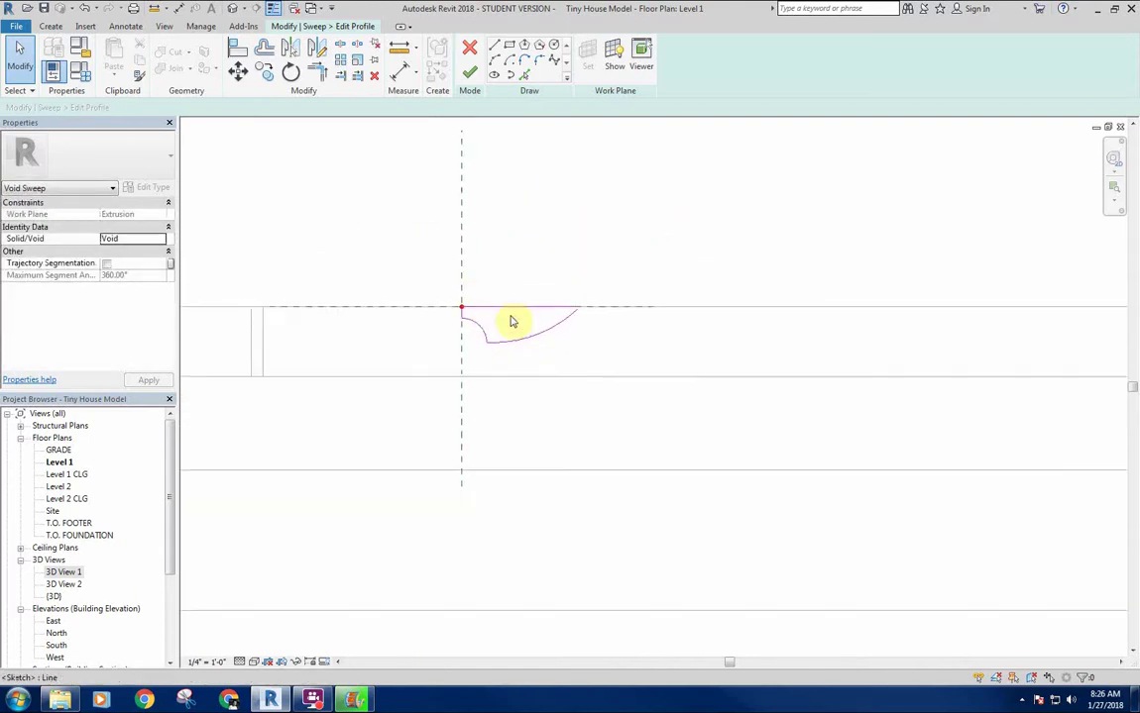
pyautogui.scroll(2, 435, 315)
pyautogui.moveTo(435, 315); pyautogui.dragTo(349, 271, button='middle')
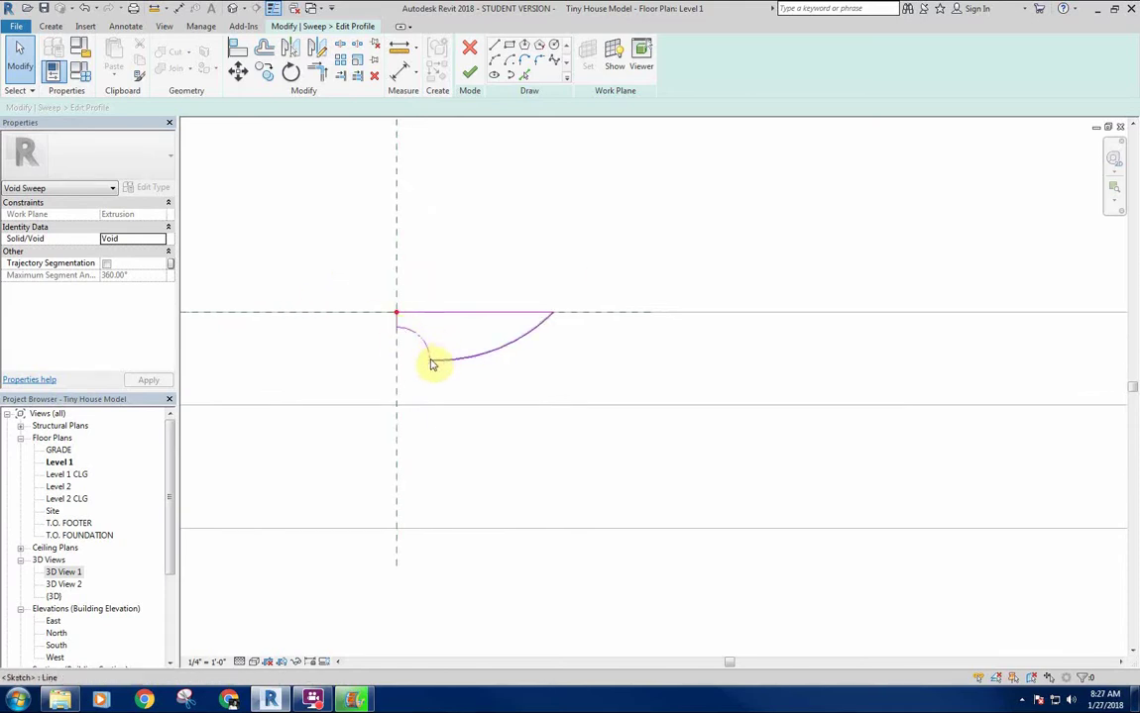
pyautogui.click(432, 370)
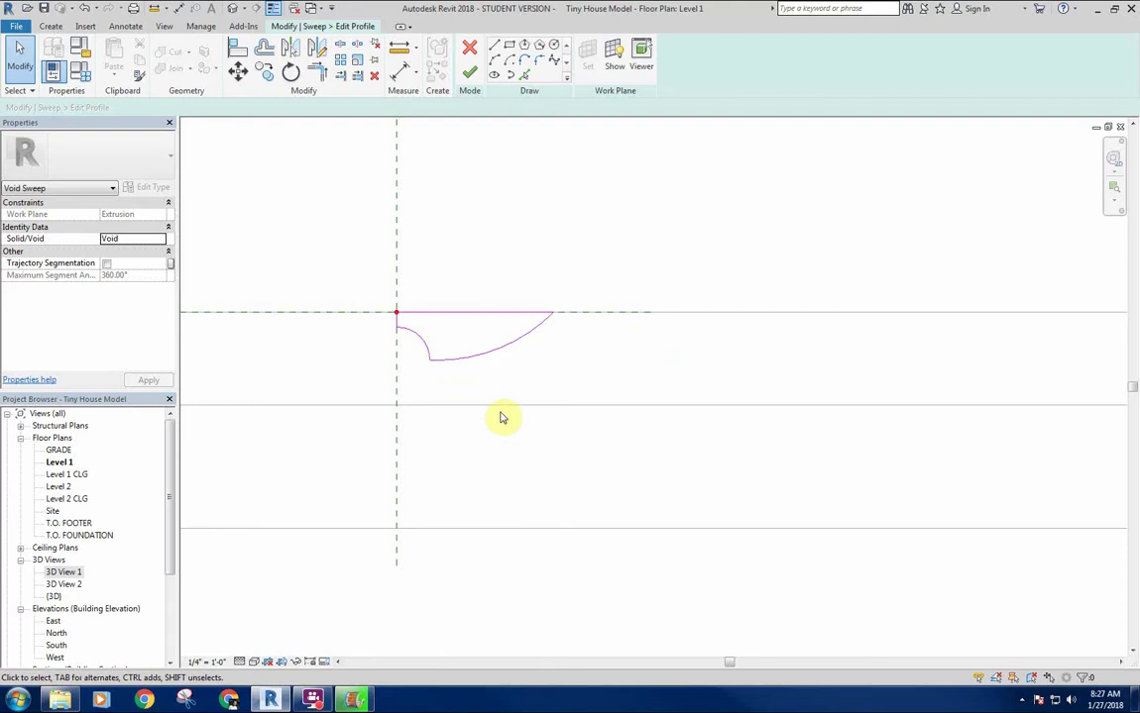
pyautogui.click(550, 314)
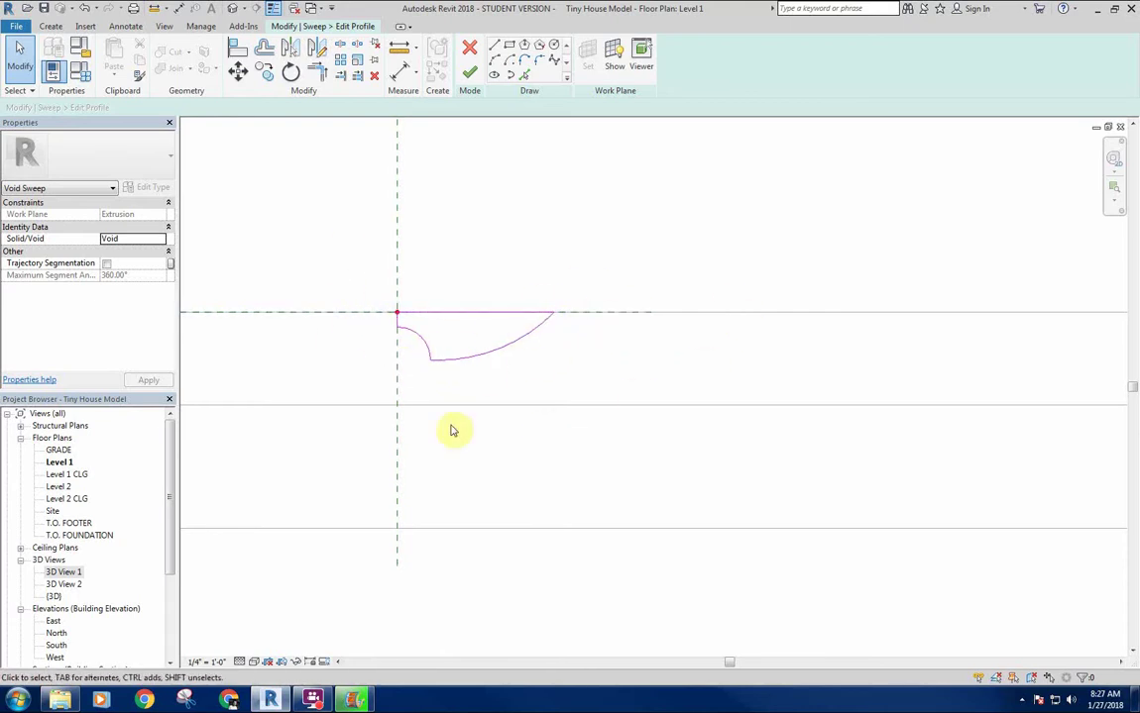
pyautogui.moveTo(384, 309); pyautogui.dragTo(415, 313, button='middle')
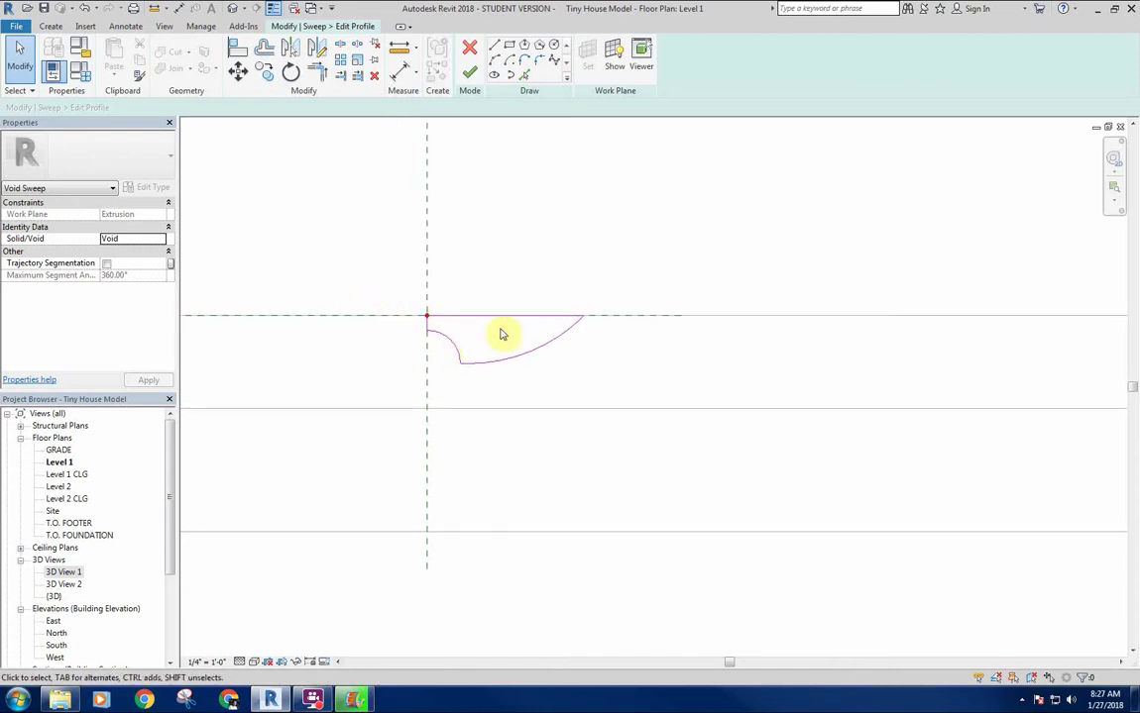
pyautogui.scroll(2, 565, 326)
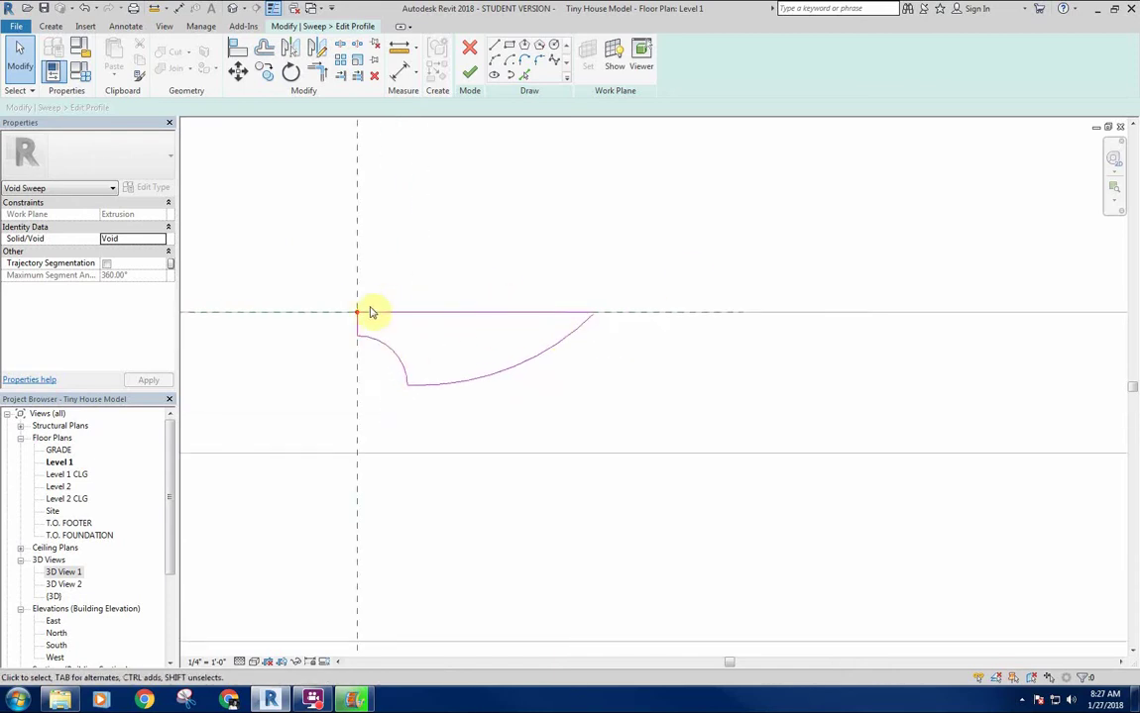
pyautogui.moveTo(531, 314); pyautogui.dragTo(587, 326, button='middle')
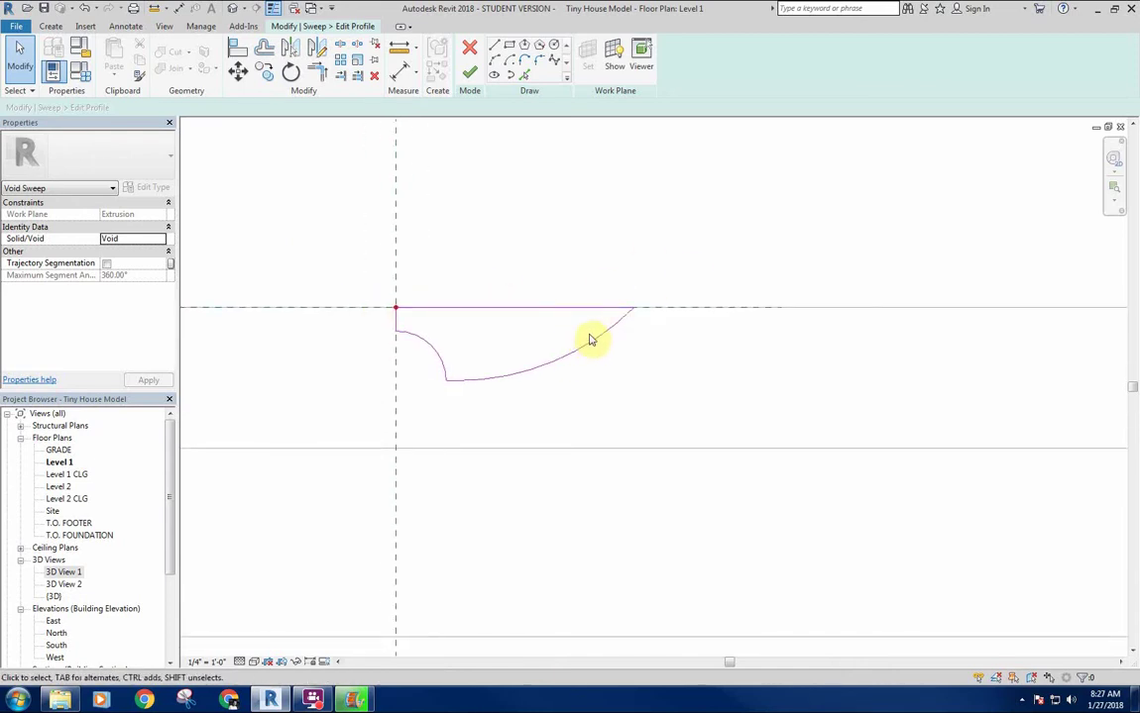
# Add a small concave arc with a radius of about 31/256" from the long arc to the end of the face line
pyautogui.click(495, 61)
pyautogui.scroll(1, 609, 323)
pyautogui.scroll(2, 607, 328)
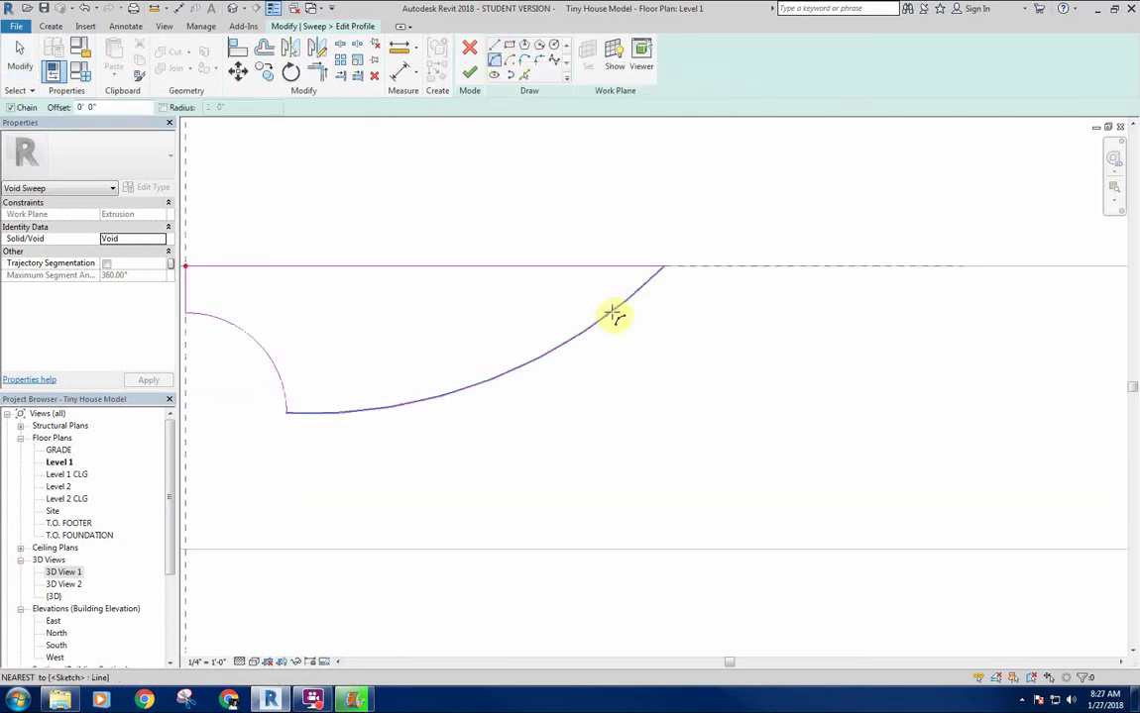
pyautogui.click(612, 312)
pyautogui.click(662, 267)
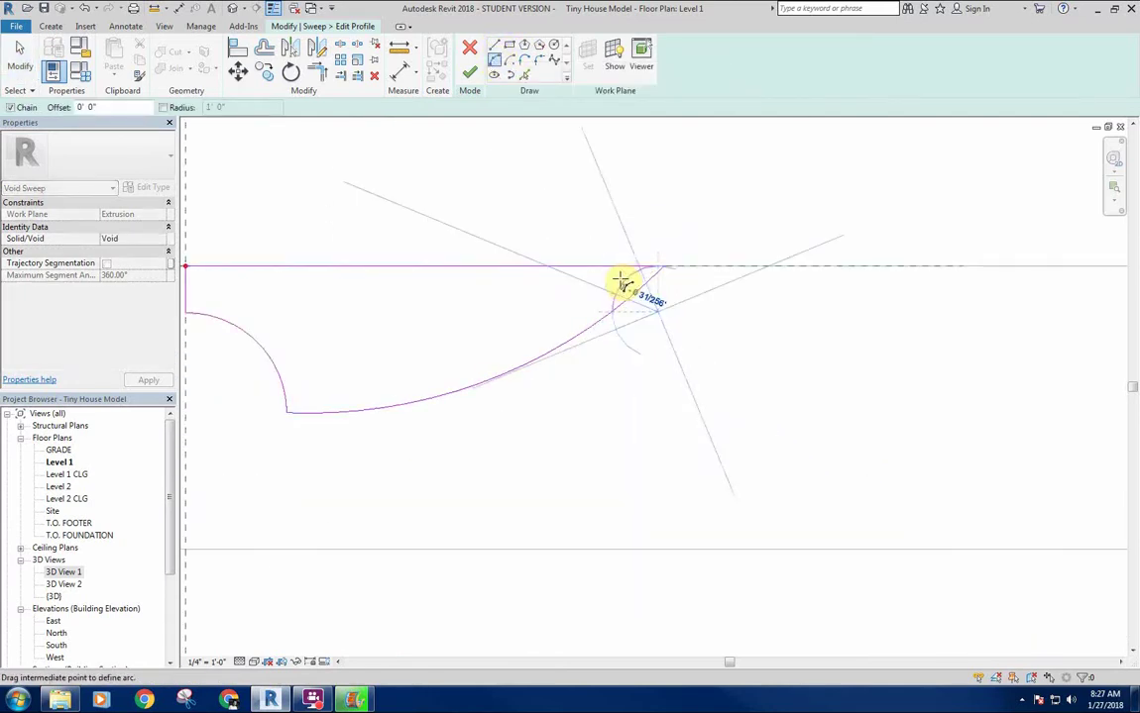
pyautogui.click(694, 312)
pyautogui.press('Escape')
pyautogui.press('Escape')
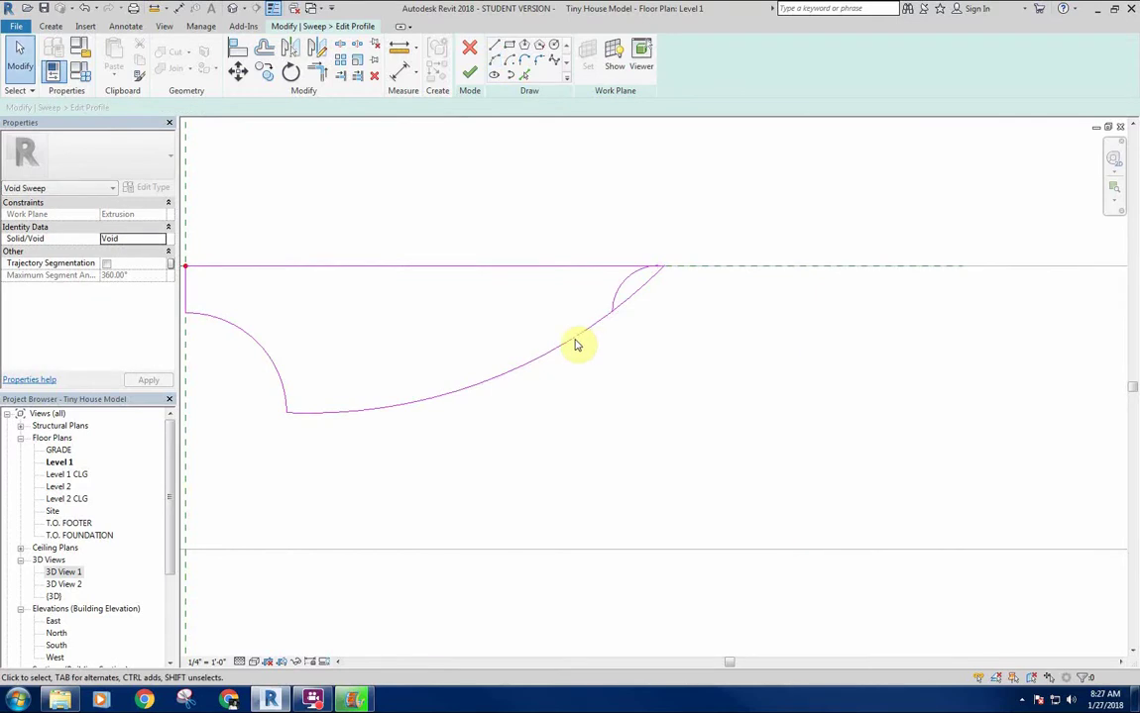
# Trim the long arc back to the small arc and review the resulting profile
pyautogui.press('t')
pyautogui.press('r')
pyautogui.click(595, 328)
pyautogui.click(617, 290)
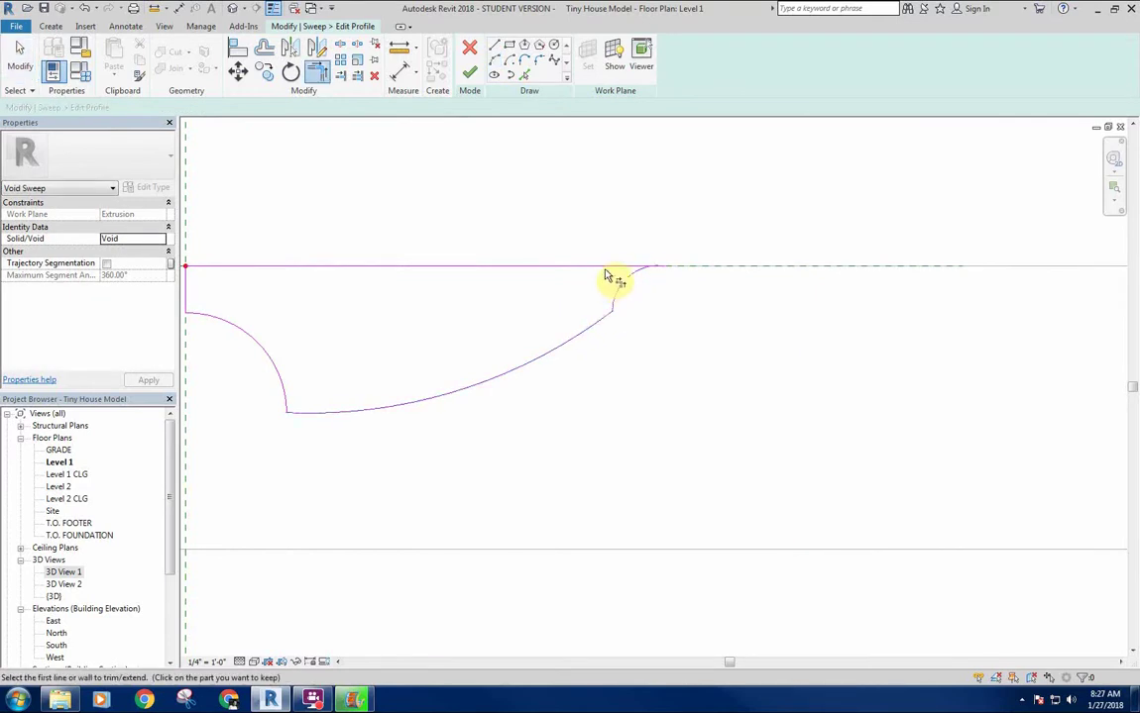
pyautogui.rightClick(744, 320)
pyautogui.scroll(-7, 746, 341)
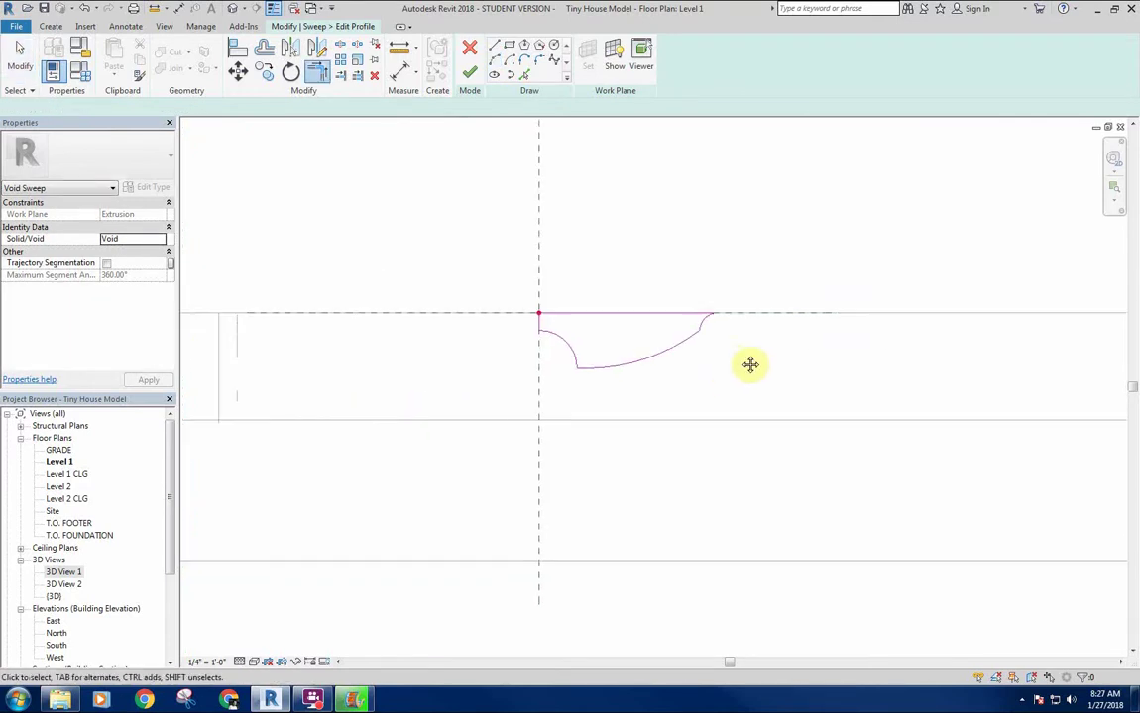
pyautogui.scroll(2, 700, 340)
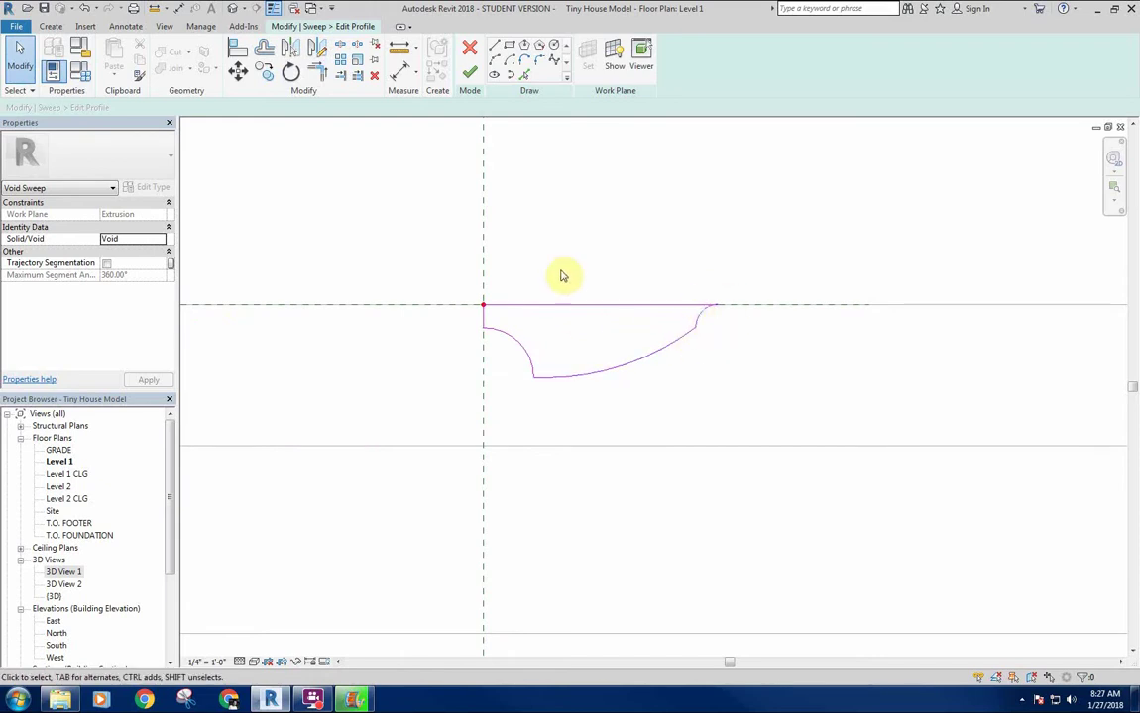
pyautogui.moveTo(563, 275); pyautogui.dragTo(564, 282, button='middle')
# Undo the trim and the small arc at the profile's outer tip
pyautogui.click(82, 10)
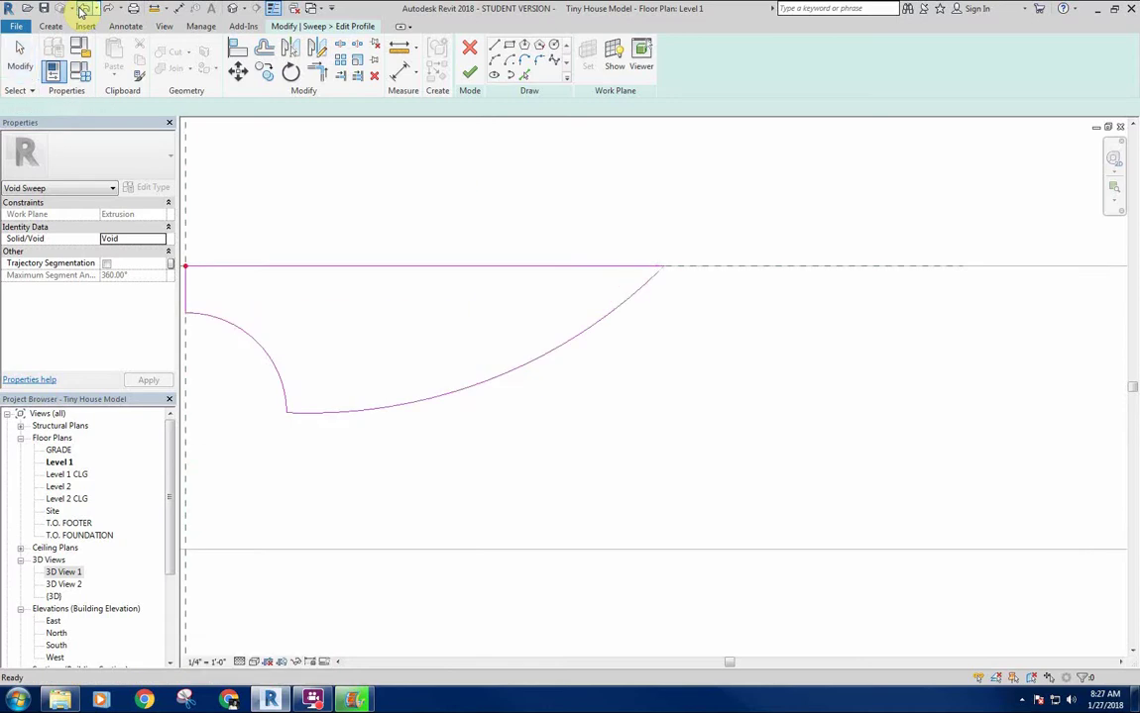
pyautogui.scroll(-3, 683, 260)
pyautogui.scroll(-4, 684, 237)
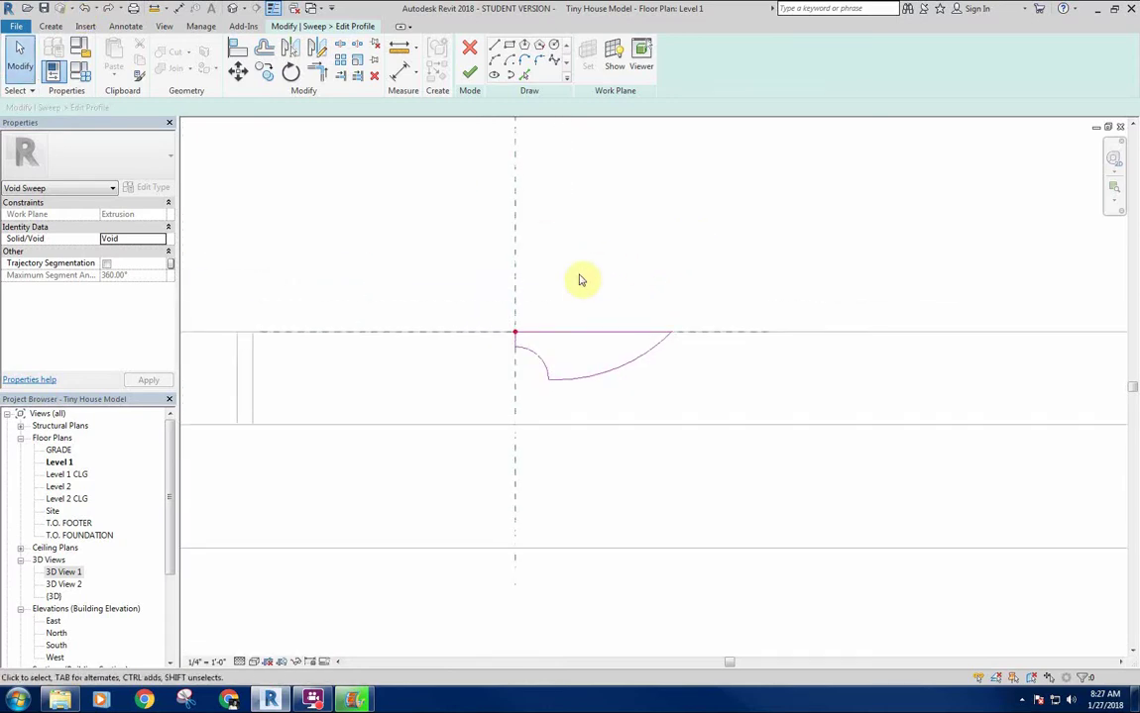
# Finish the profile and the left door's void sweep, and return to the Section 4 view of the cabinets
pyautogui.click(470, 73)
pyautogui.click(470, 73)
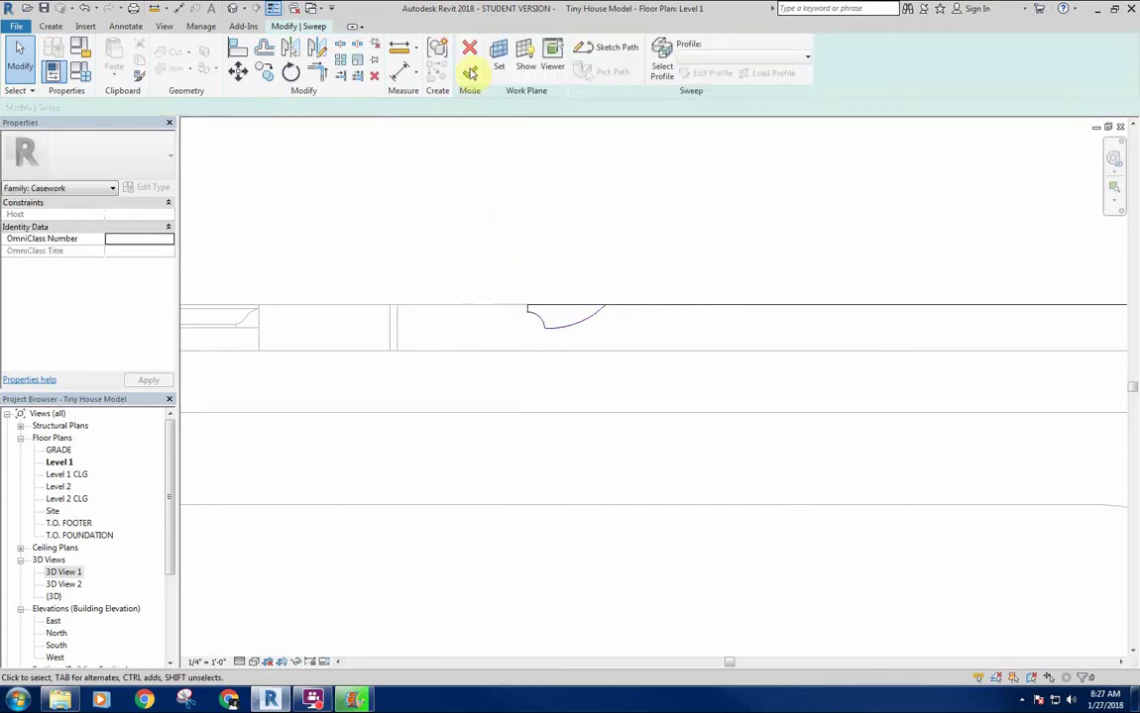
pyautogui.click(470, 77)
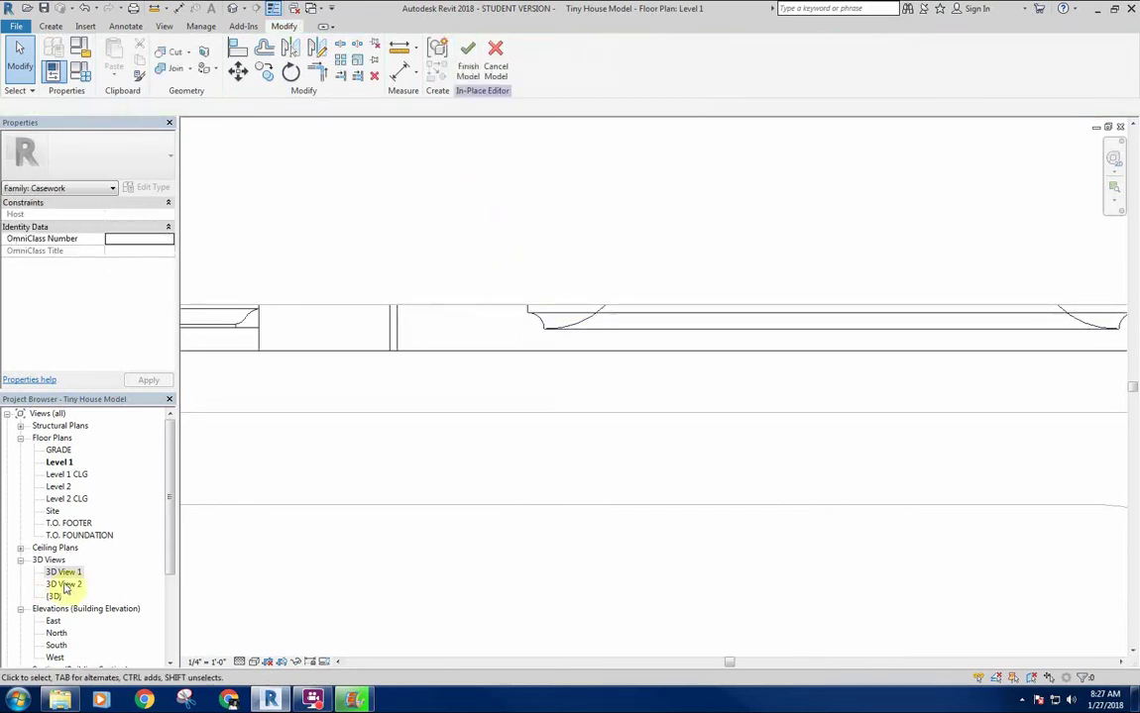
pyautogui.hotkey('ctrl', 'Tab')
pyautogui.moveTo(571, 415); pyautogui.dragTo(547, 401, button='middle')
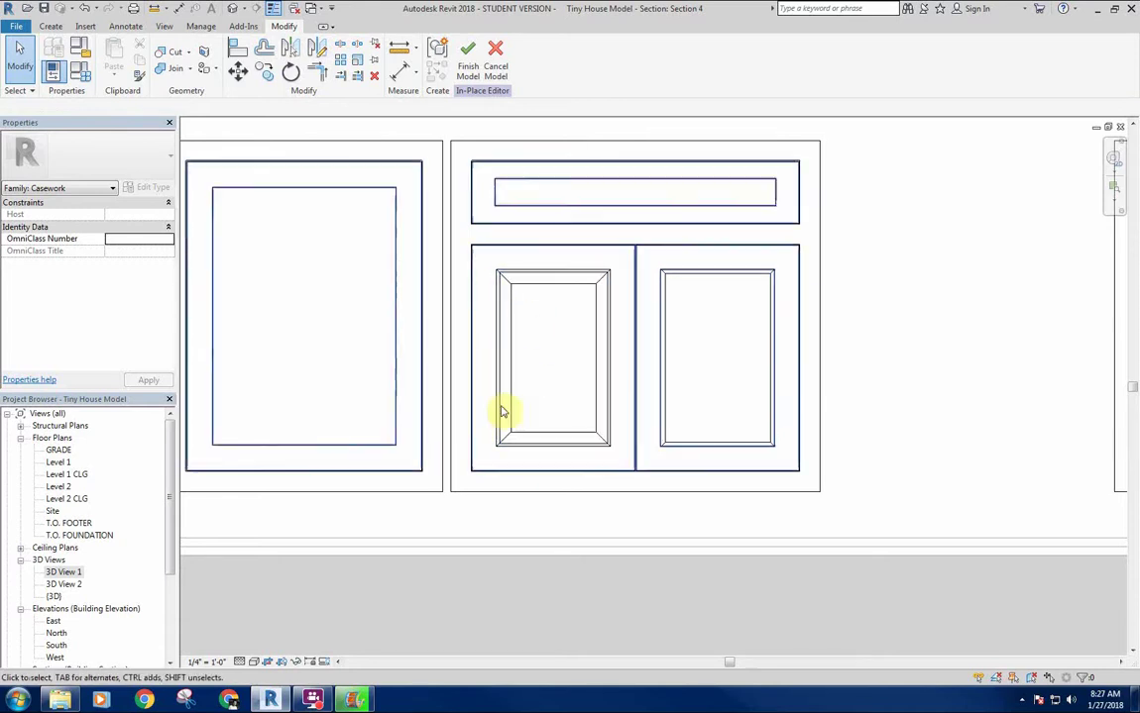
pyautogui.moveTo(564, 396); pyautogui.dragTo(555, 393, button='middle')
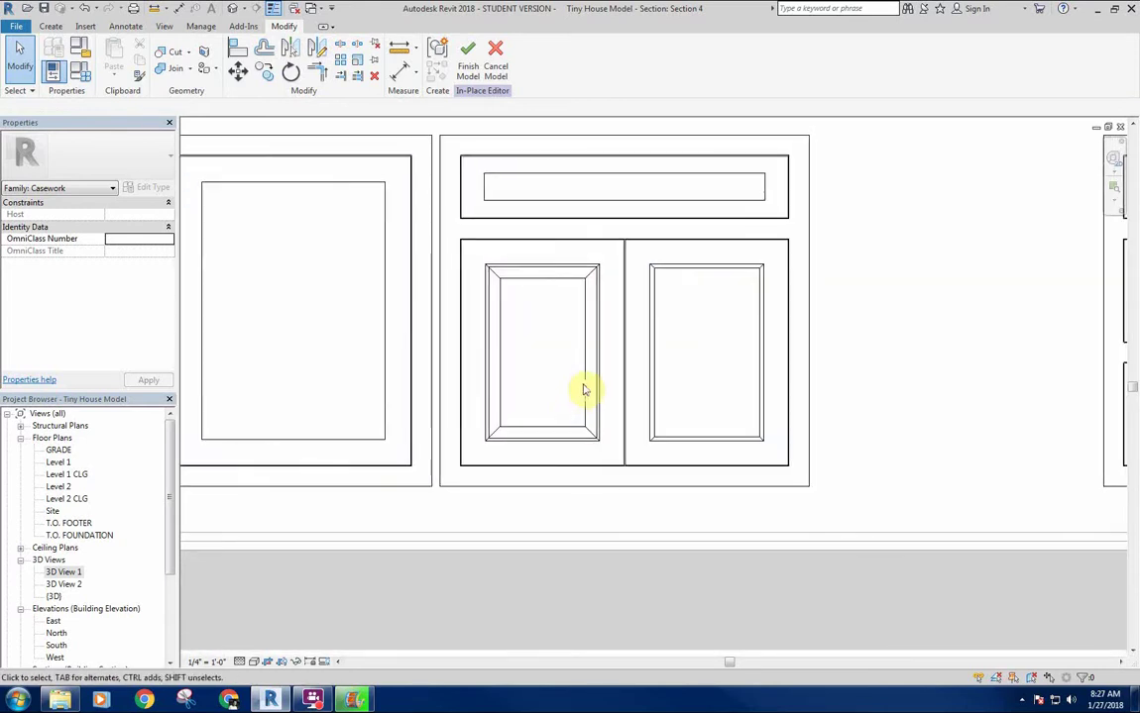
# Uncut the new void sweep from the left door's extrusion using Uncut Geometry
pyautogui.click(188, 52)
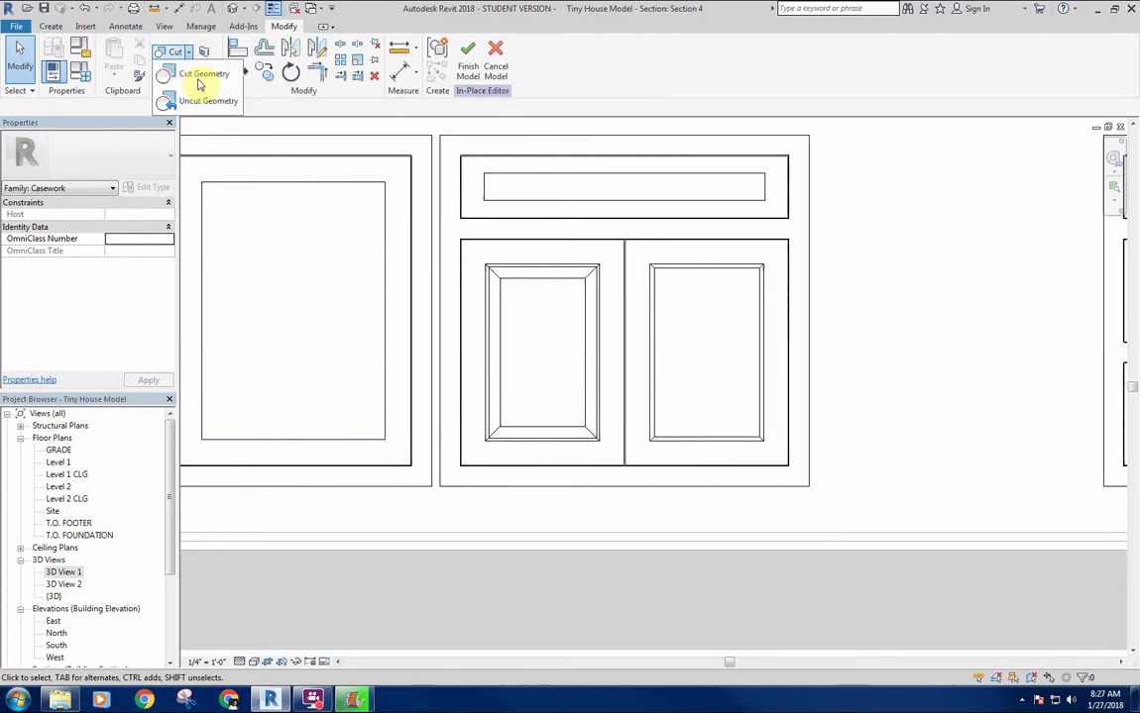
pyautogui.click(210, 101)
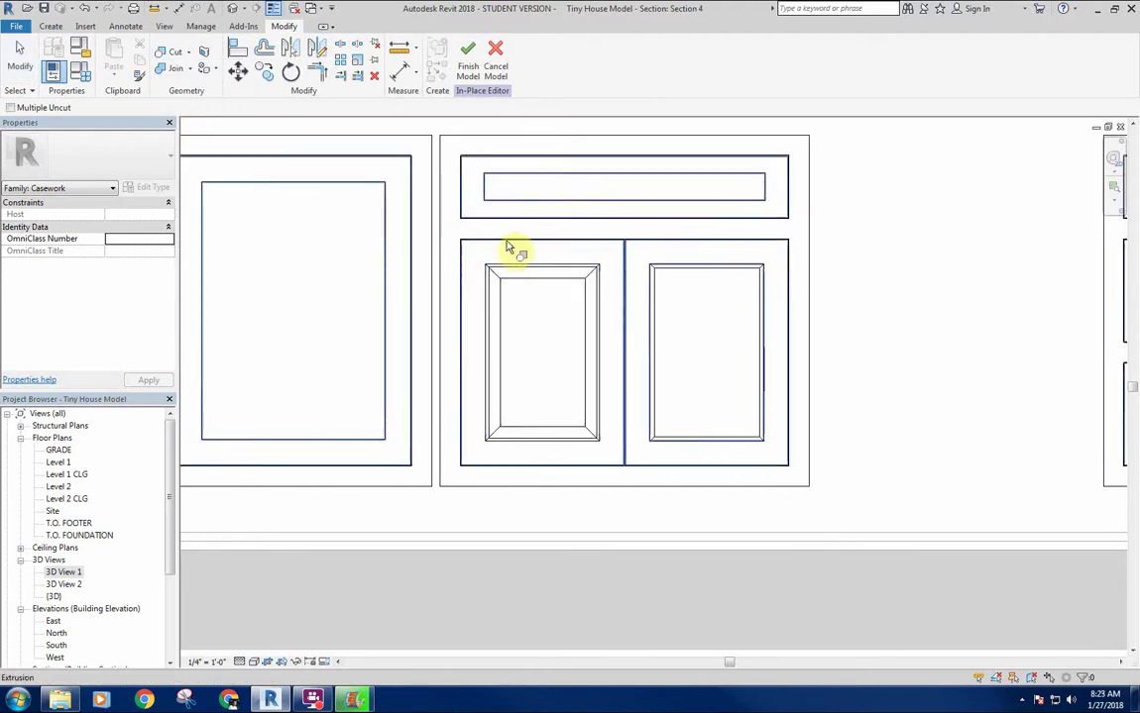
pyautogui.click(512, 266)
pyautogui.rightClick(534, 320)
pyautogui.click(542, 326)
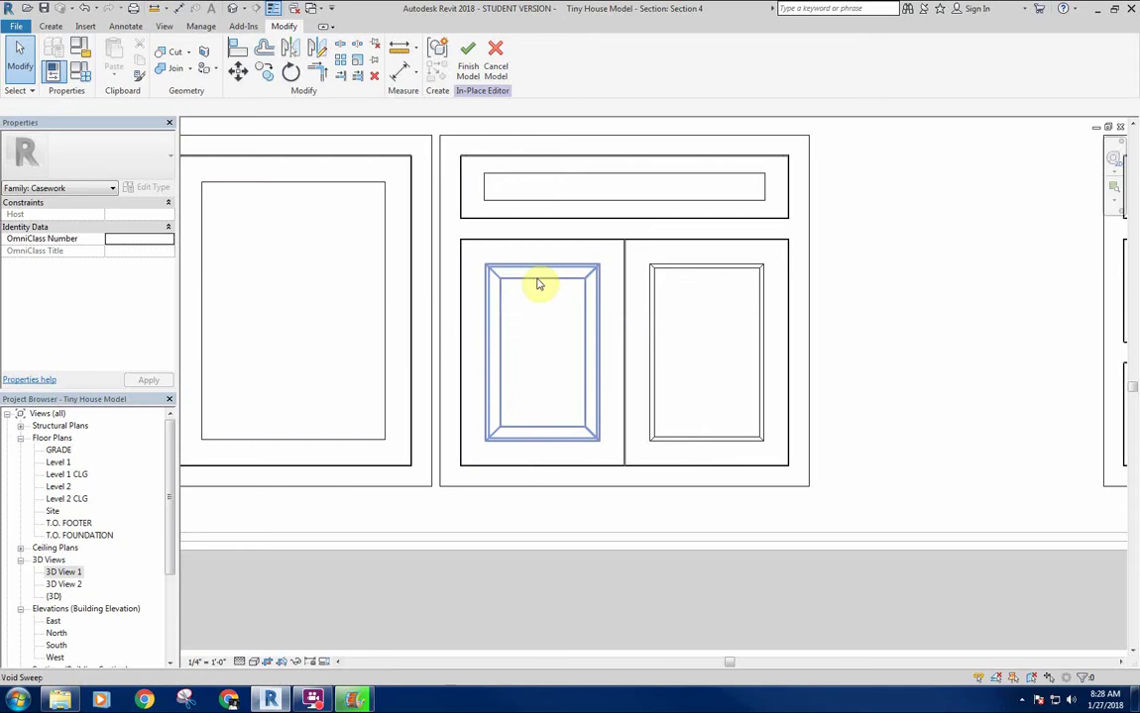
pyautogui.click(537, 284)
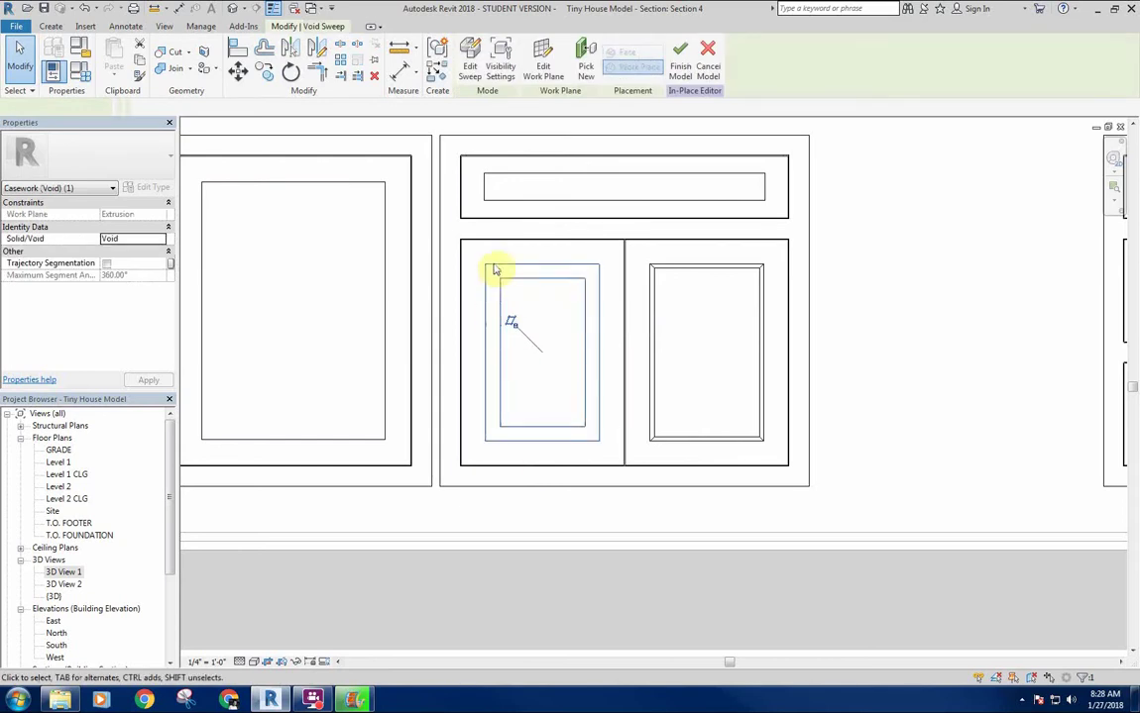
pyautogui.click(548, 305)
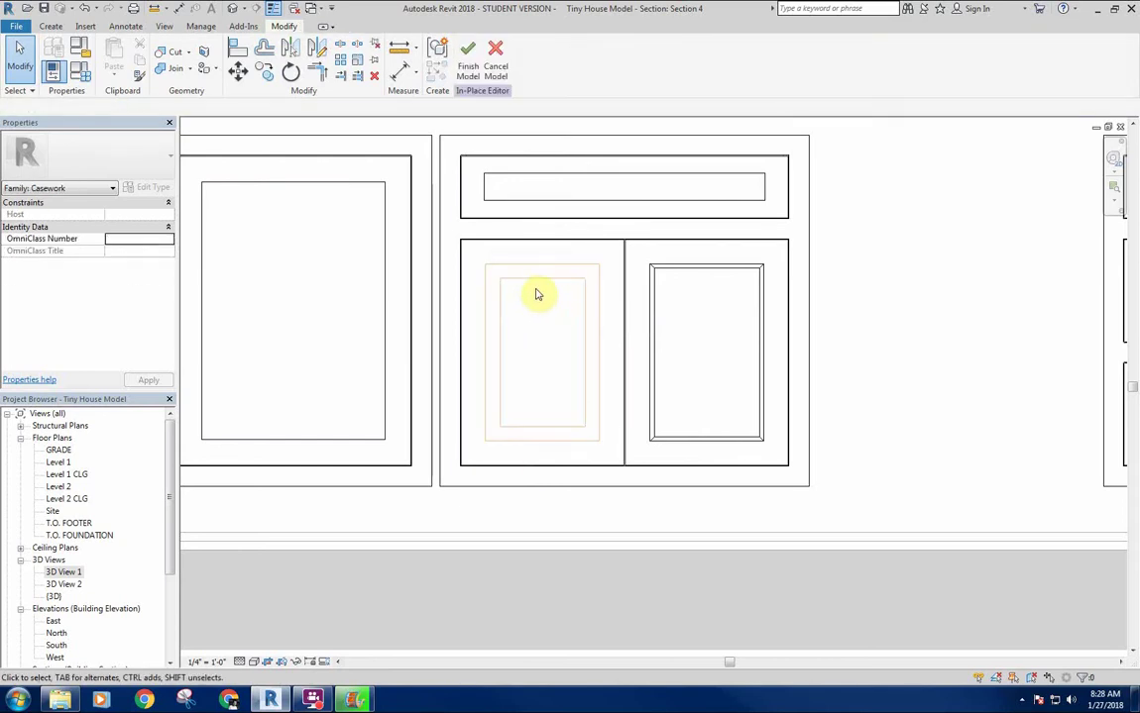
pyautogui.click(521, 280)
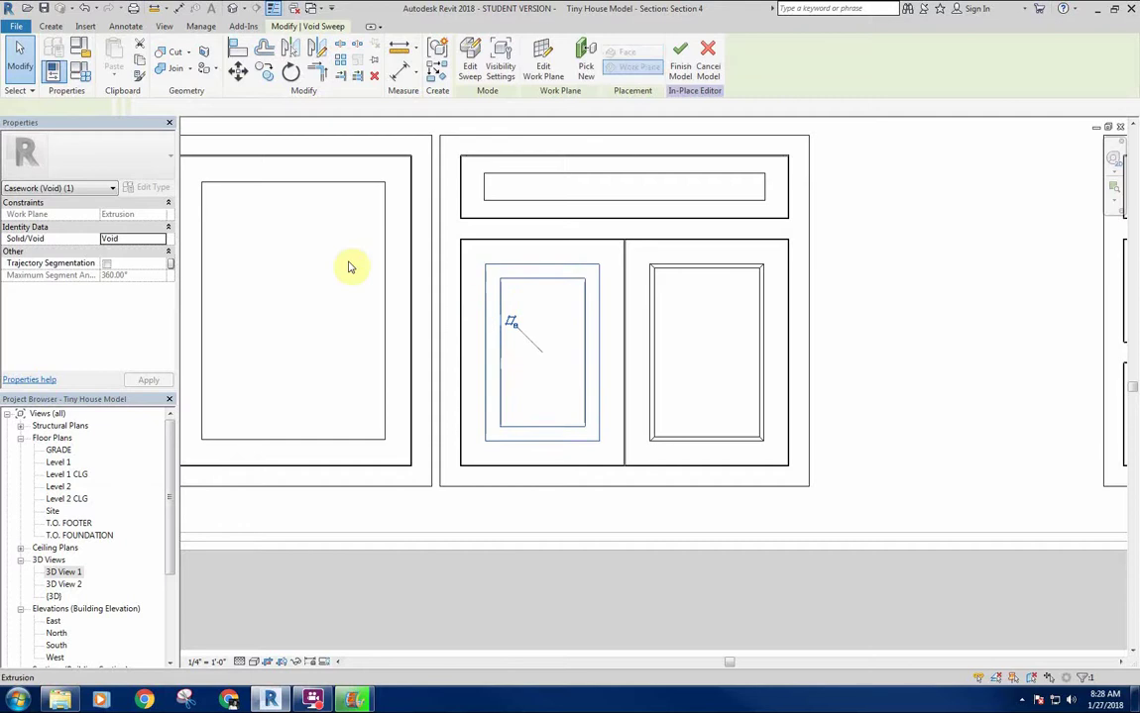
pyautogui.moveTo(341, 268); pyautogui.dragTo(534, 280, button='middle')
pyautogui.moveTo(608, 327); pyautogui.dragTo(331, 339, button='middle')
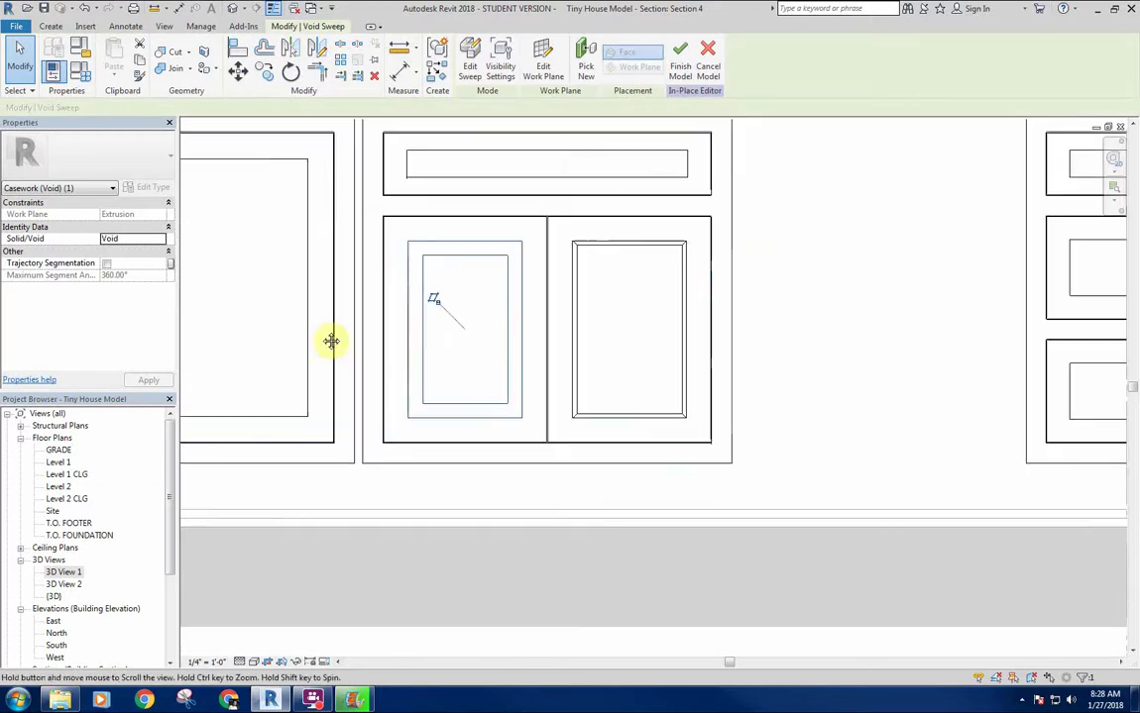
pyautogui.scroll(1, 487, 297)
pyautogui.scroll(2, 486, 297)
pyautogui.press('Escape')
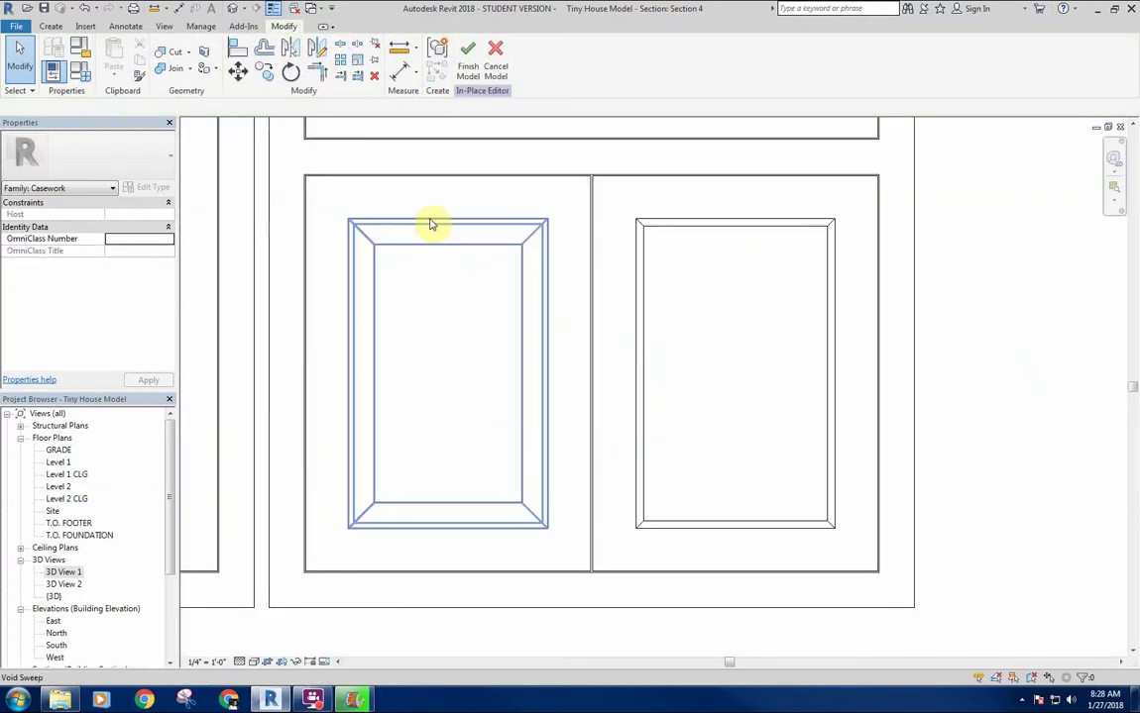
# Cut the left cabinet door's extrusion with its void sweep using Cut Geometry
pyautogui.moveTo(456, 328); pyautogui.dragTo(497, 327, button='middle')
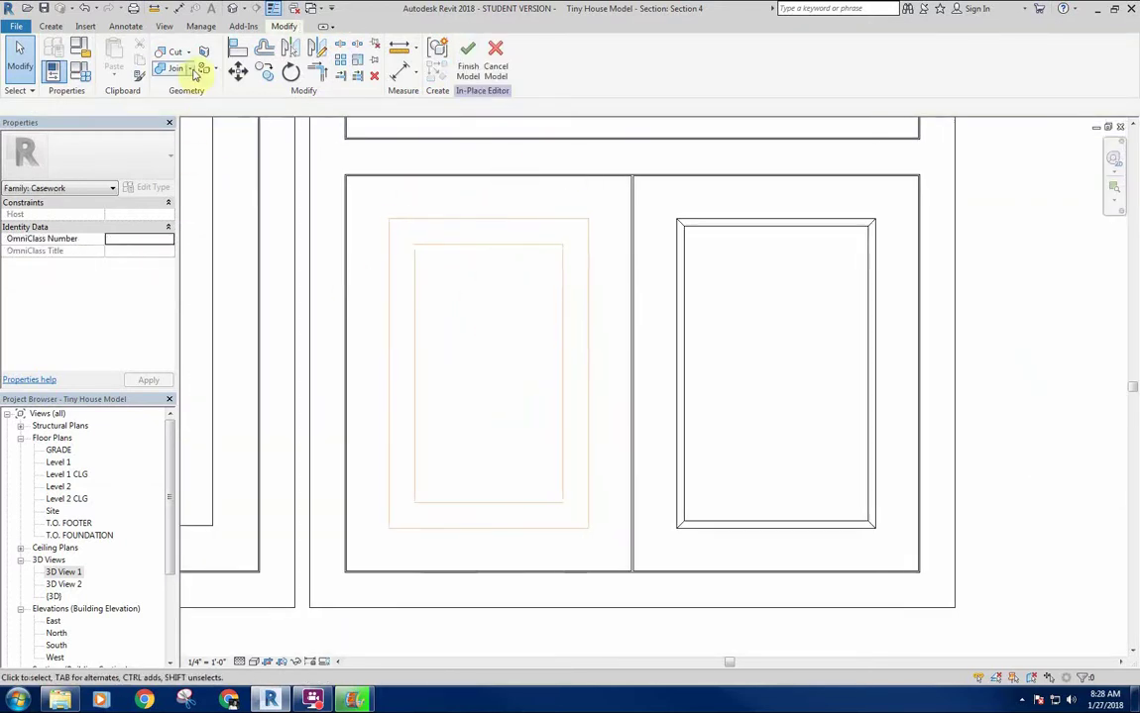
pyautogui.click(172, 55)
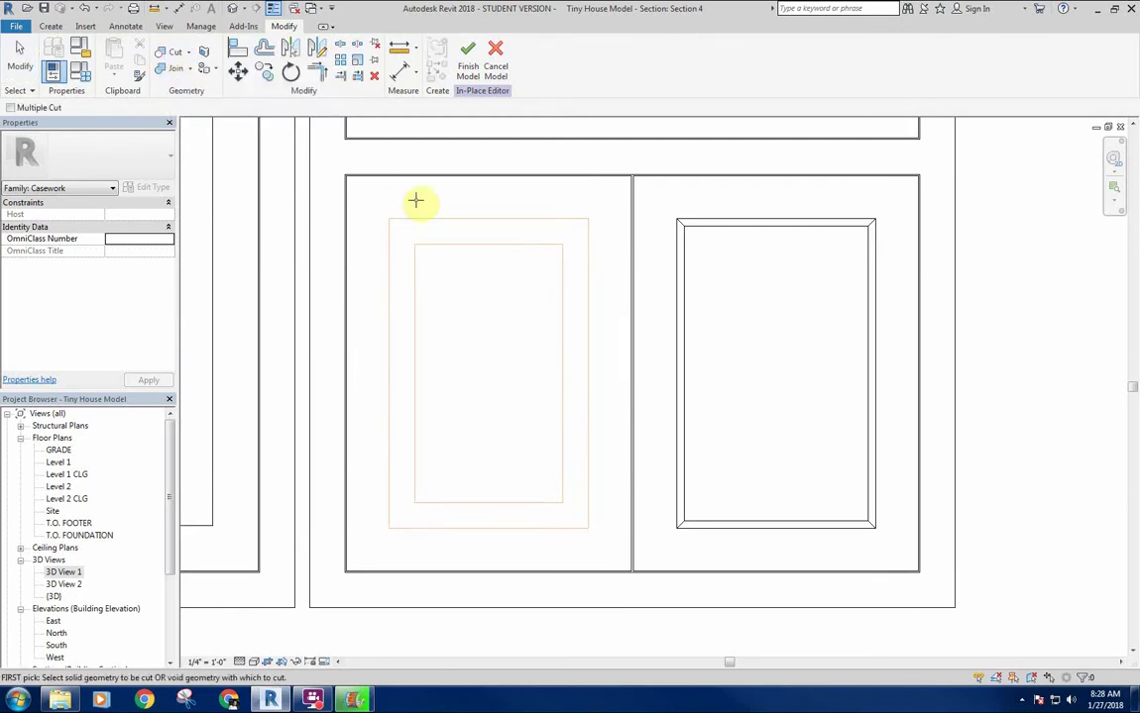
pyautogui.click(472, 218)
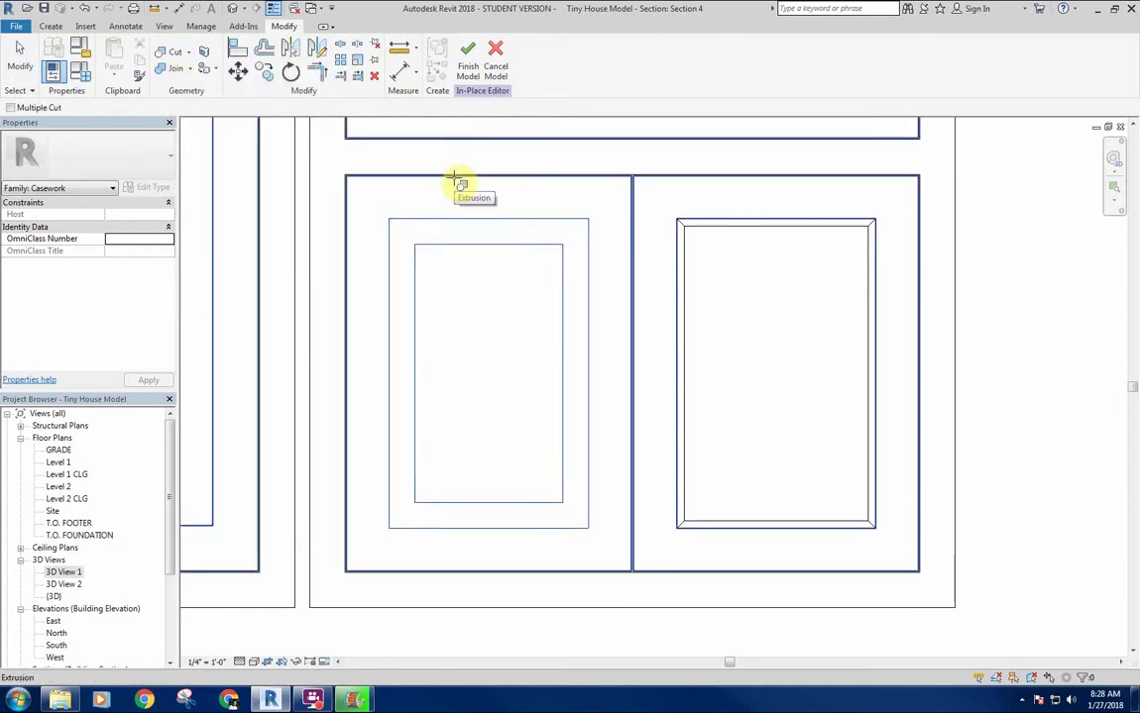
pyautogui.click(453, 181)
pyautogui.rightClick(490, 319)
pyautogui.click(501, 325)
pyautogui.scroll(-2, 488, 333)
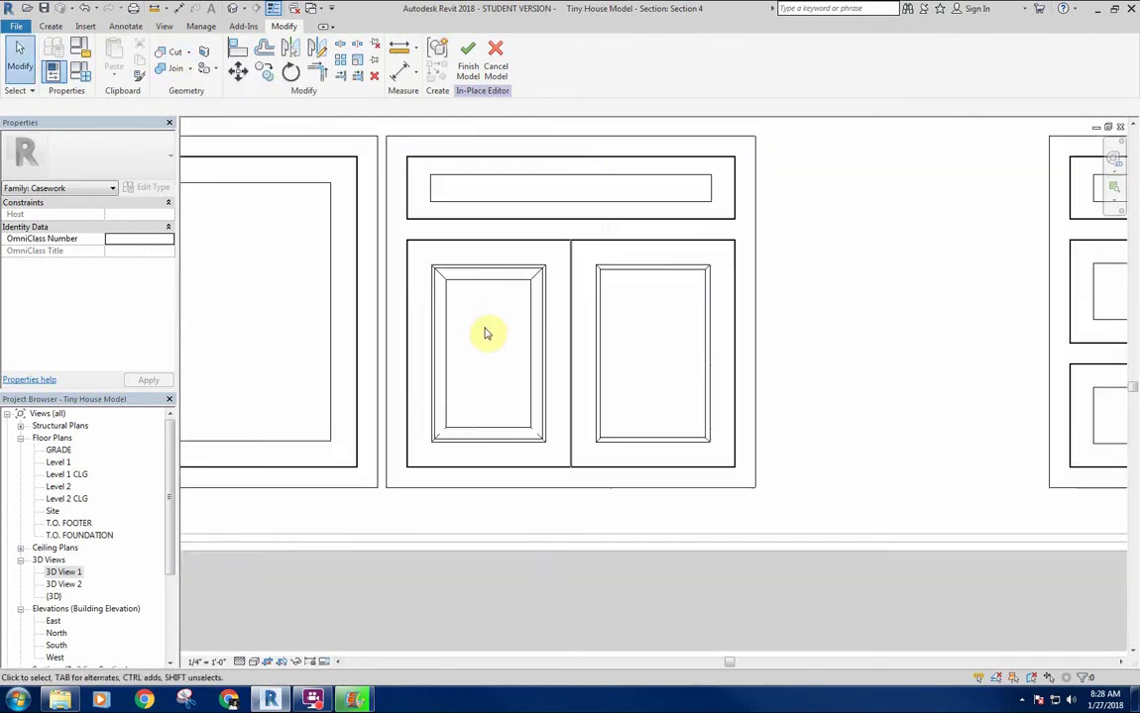
pyautogui.scroll(-1, 386, 381)
# Examine the moulding on the left and right cabinet doors in 3D View 1, and return to the Section 4 view
pyautogui.doubleClick(65, 572)
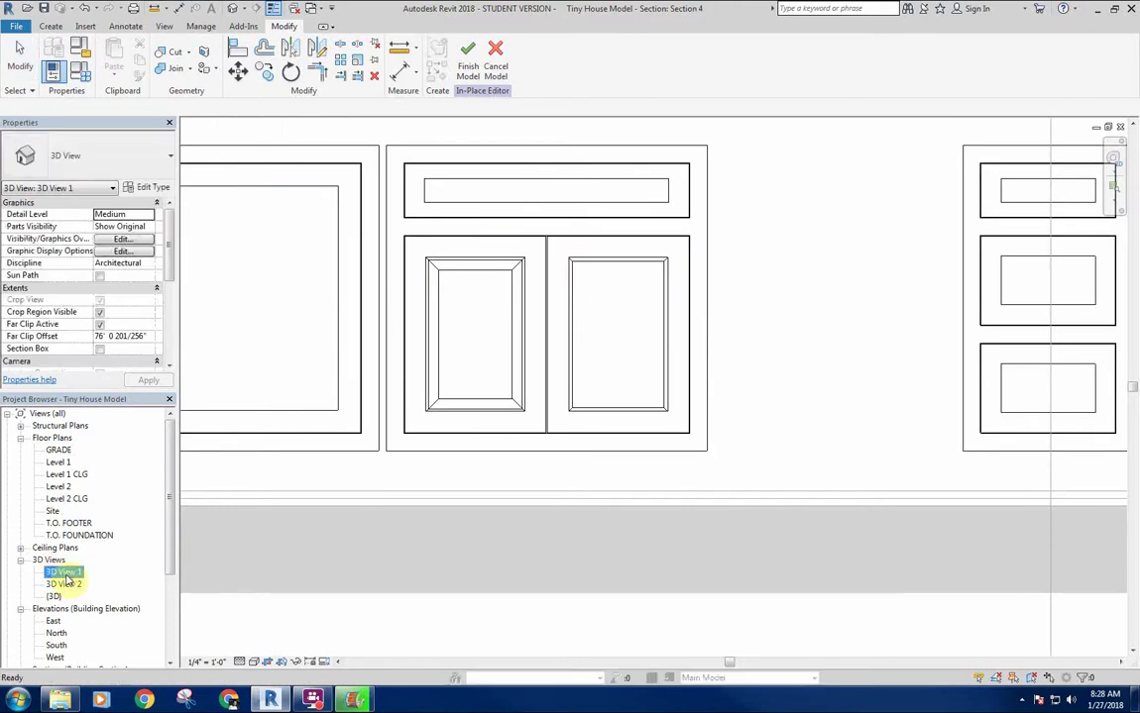
pyautogui.scroll(5, 473, 458)
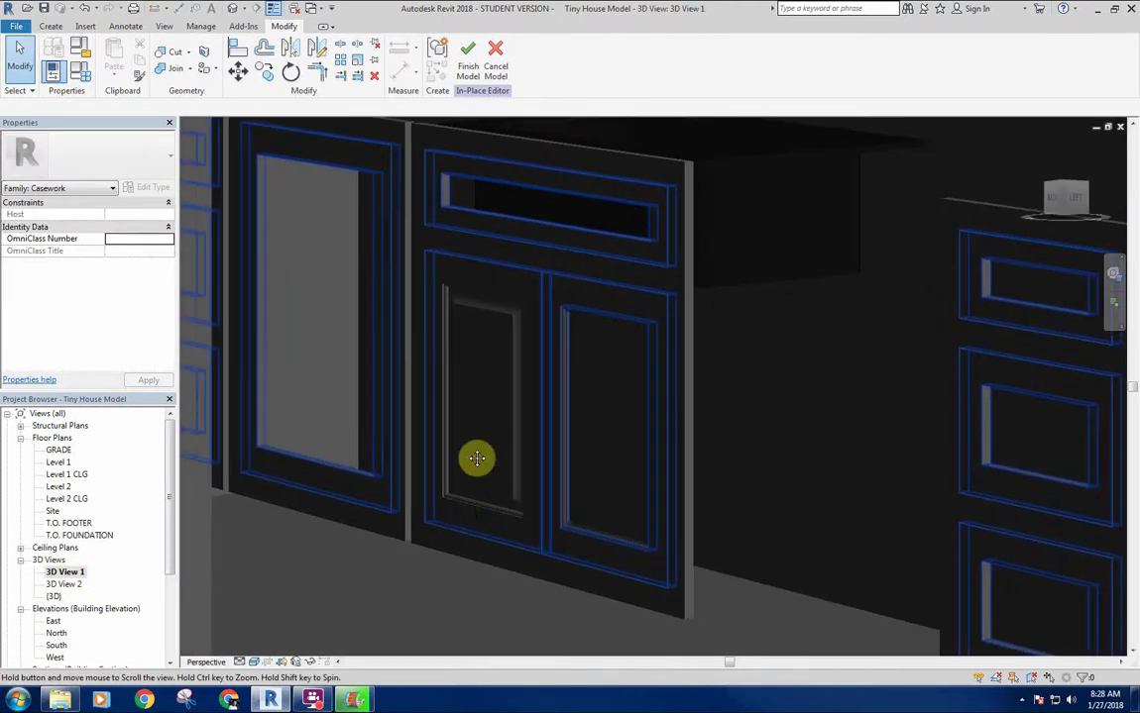
pyautogui.scroll(3, 479, 429)
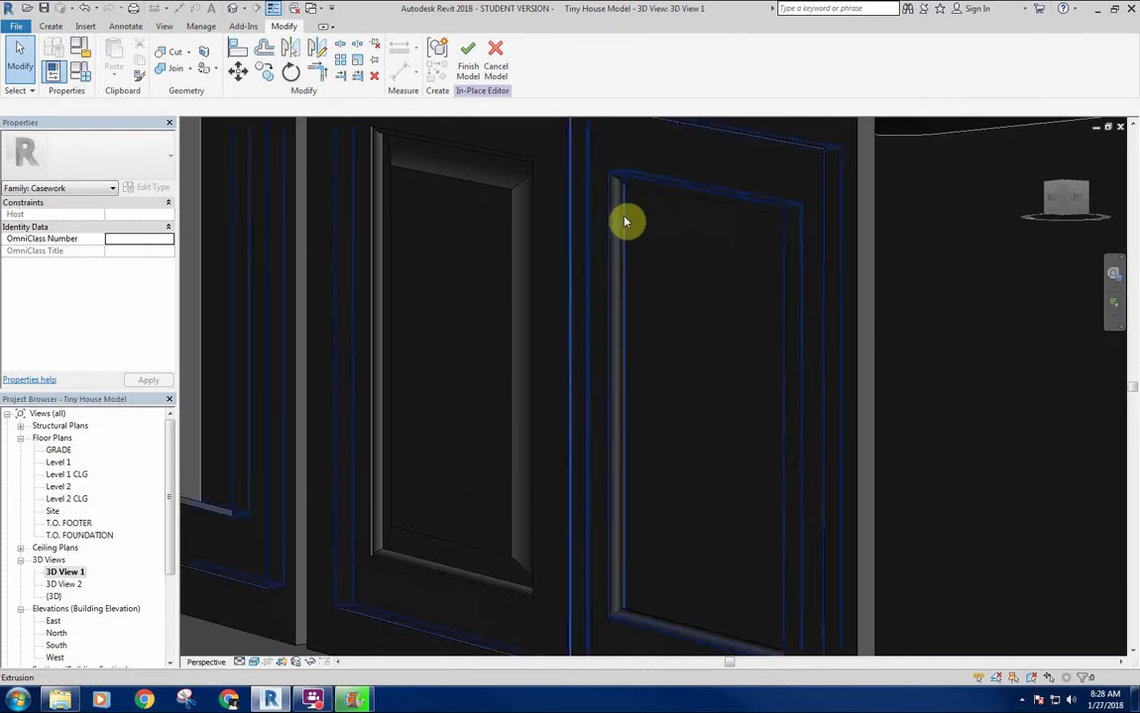
pyautogui.scroll(-4, 545, 367)
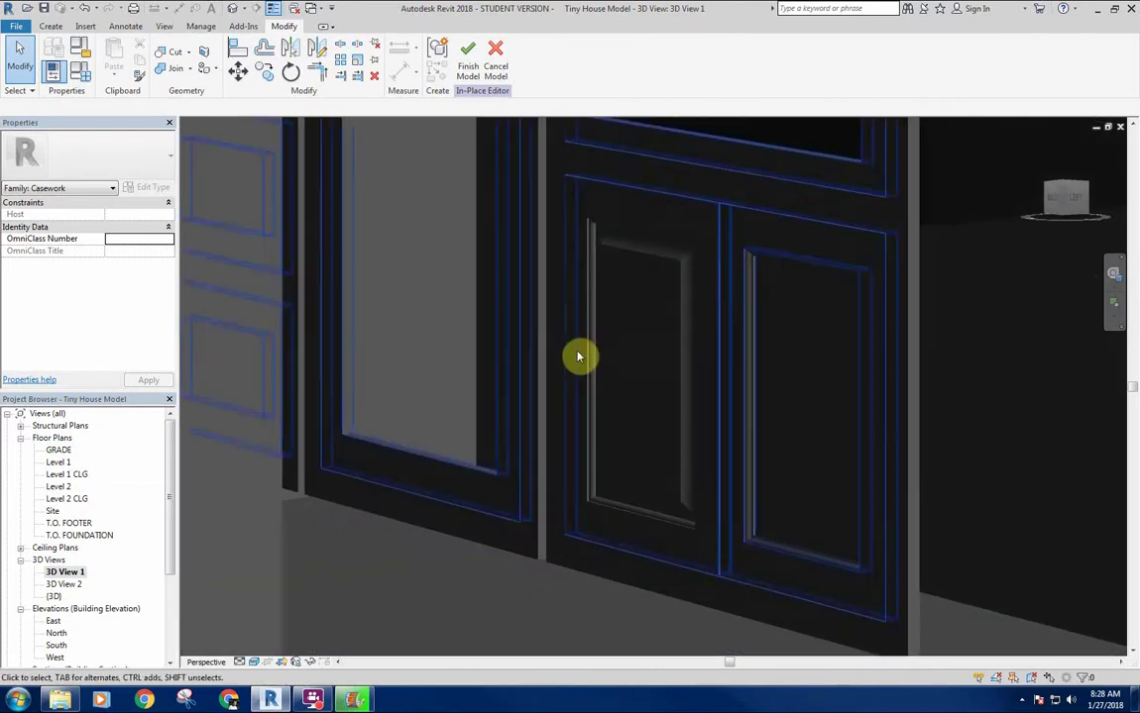
pyautogui.hotkey('ctrl', 'Tab')
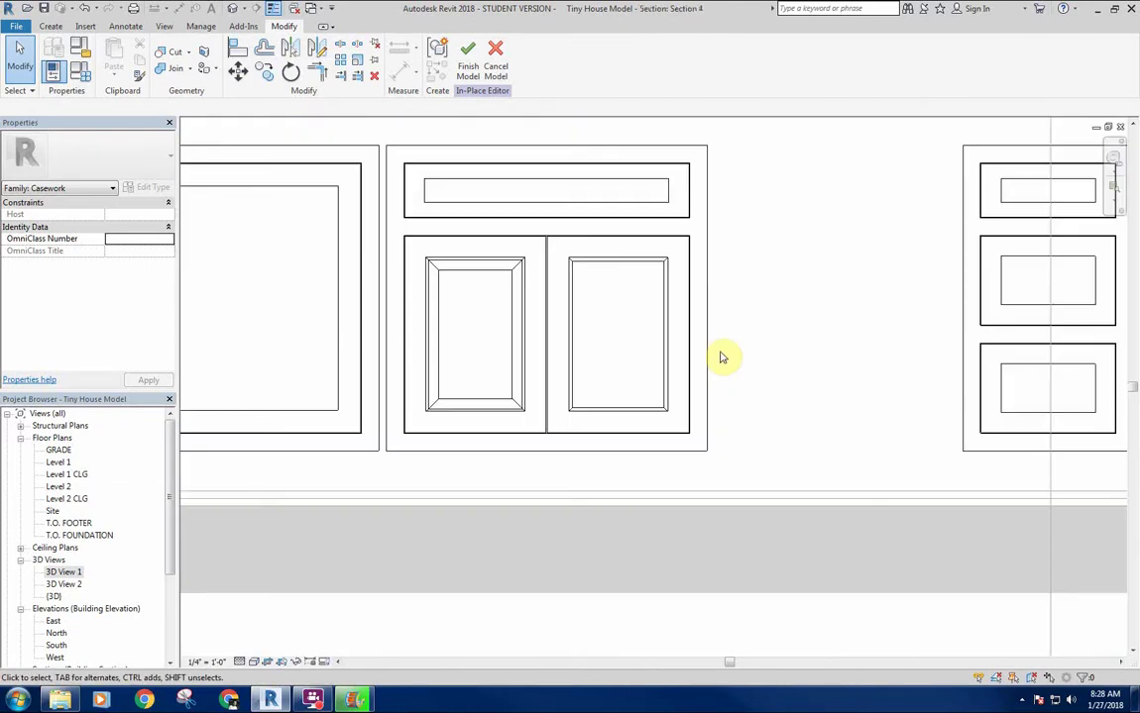
# Start a sweep with a sketched path on the neighbouring large single door, picking the door's front face as the work plane
pyautogui.scroll(3, 408, 288)
pyautogui.scroll(-1, 420, 351)
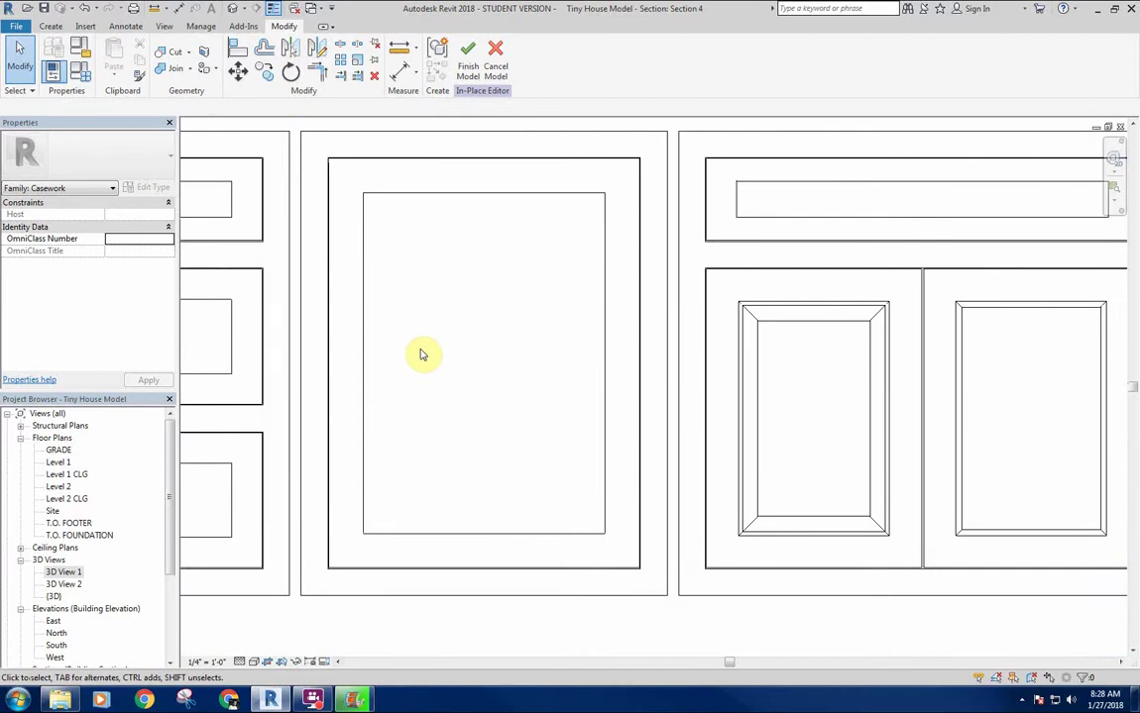
pyautogui.click(50, 26)
pyautogui.click(205, 51)
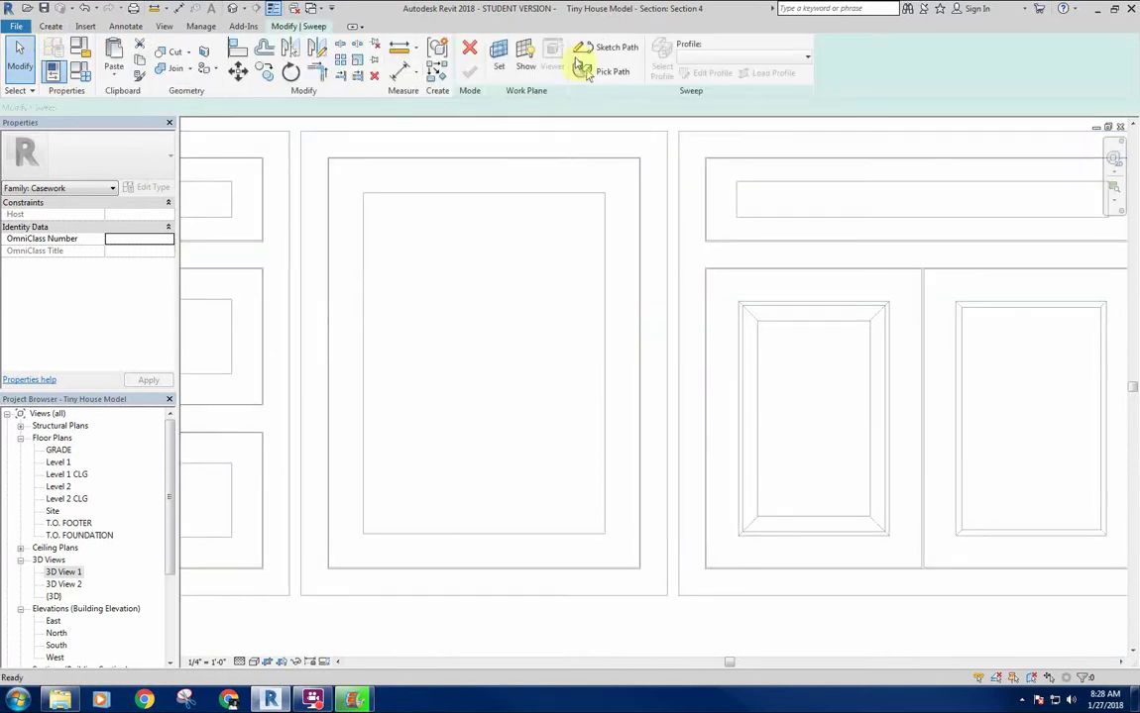
pyautogui.click(600, 74)
pyautogui.click(531, 429)
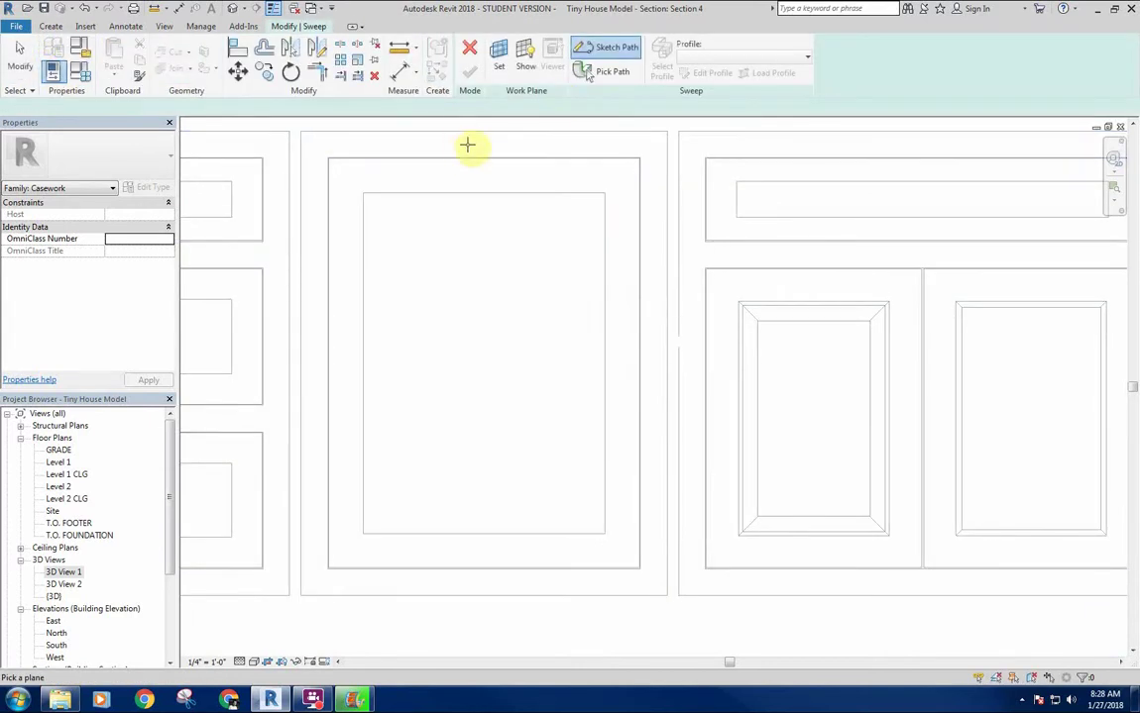
pyautogui.click(480, 192)
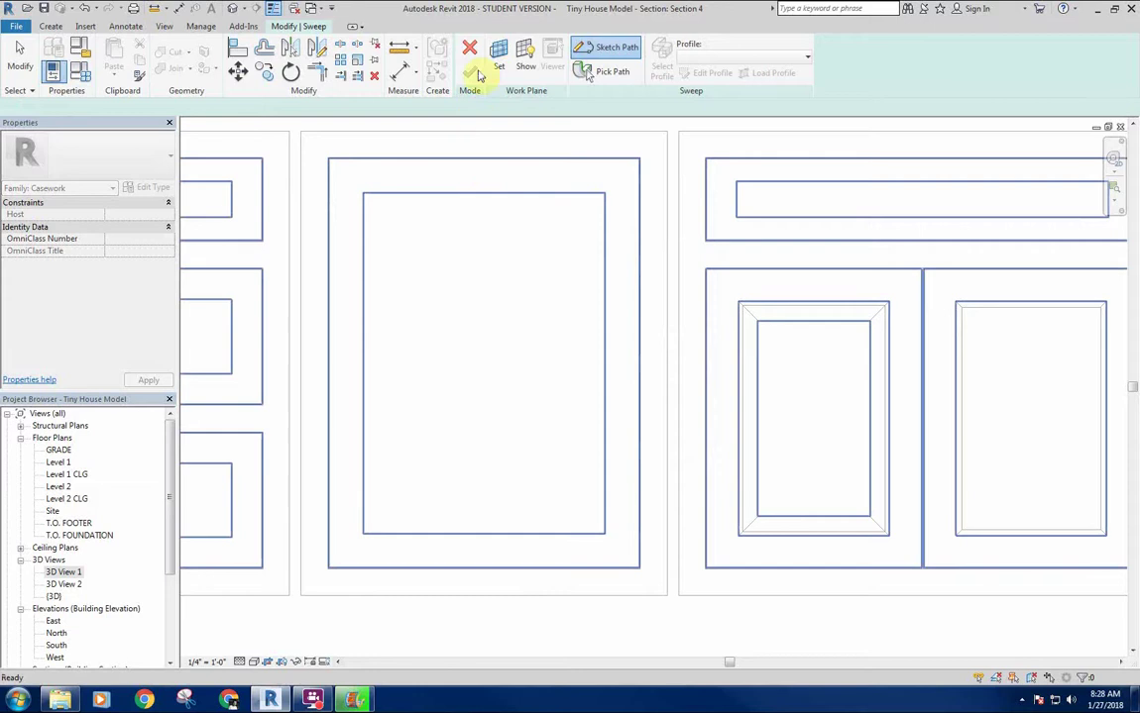
# Sketch a rectangular sweep path along the inner panel outline of the large single door, corner to corner
pyautogui.click(509, 45)
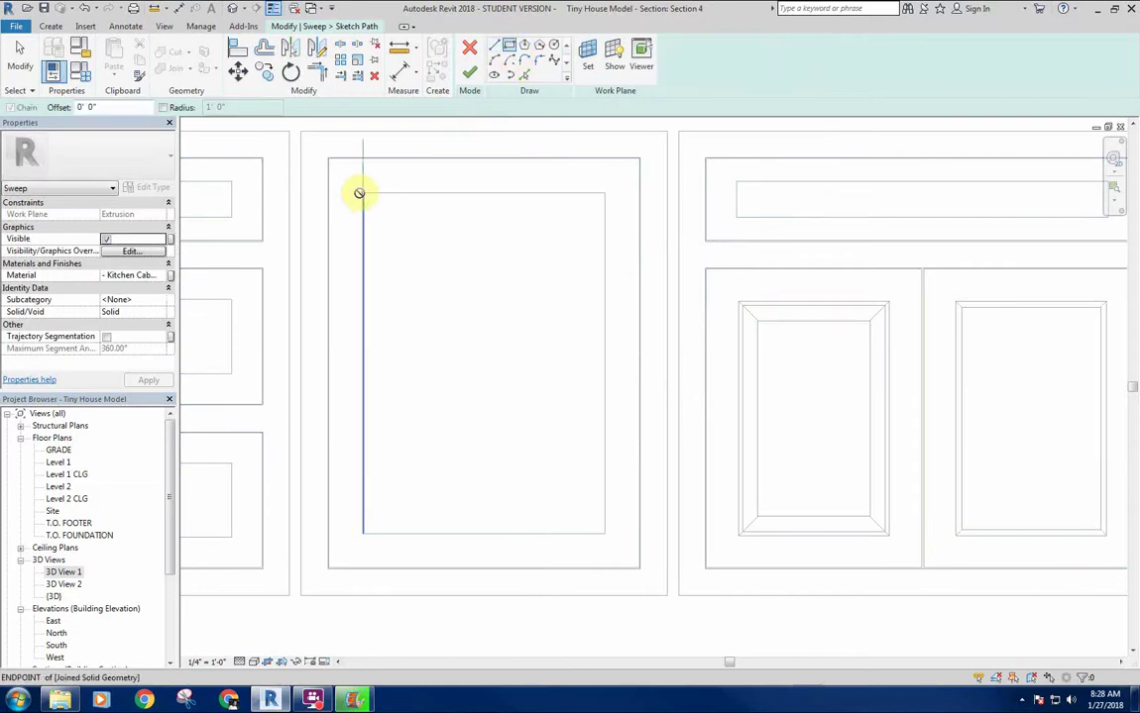
pyautogui.click(363, 193)
pyautogui.click(605, 533)
pyautogui.press('Escape')
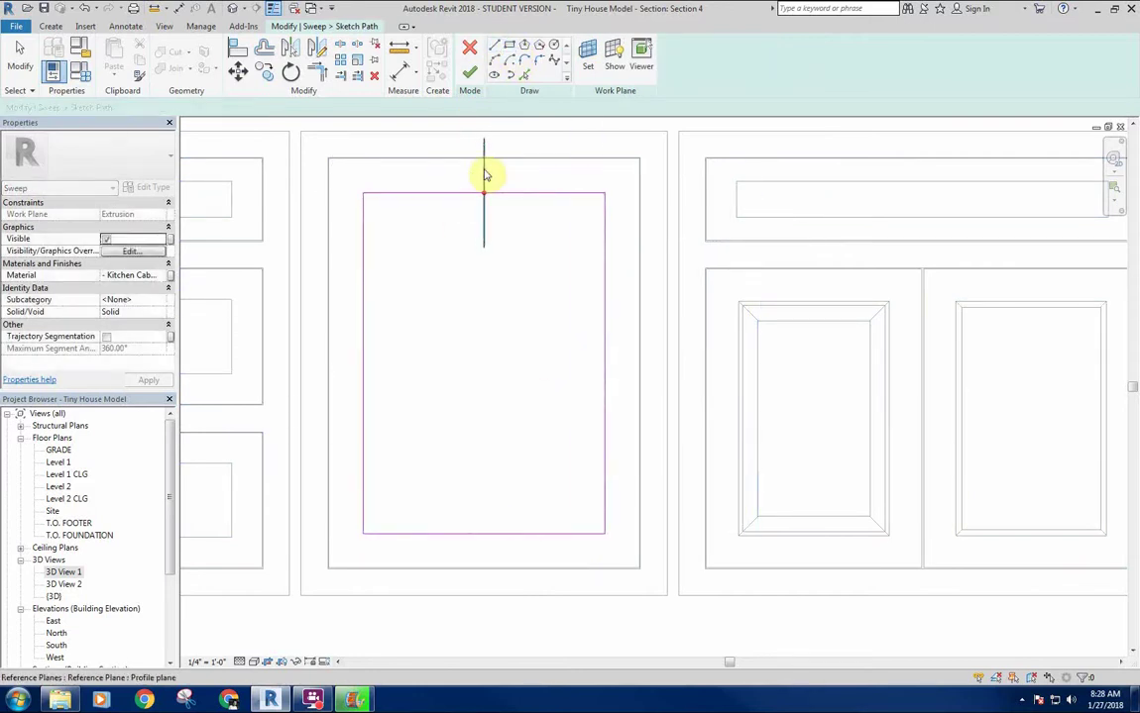
# Move the profile plane from the path's upper edge to the midpoint of its right edge and finish the path
pyautogui.click(483, 170)
pyautogui.moveTo(484, 159); pyautogui.dragTo(629, 369)
pyautogui.press('Escape')
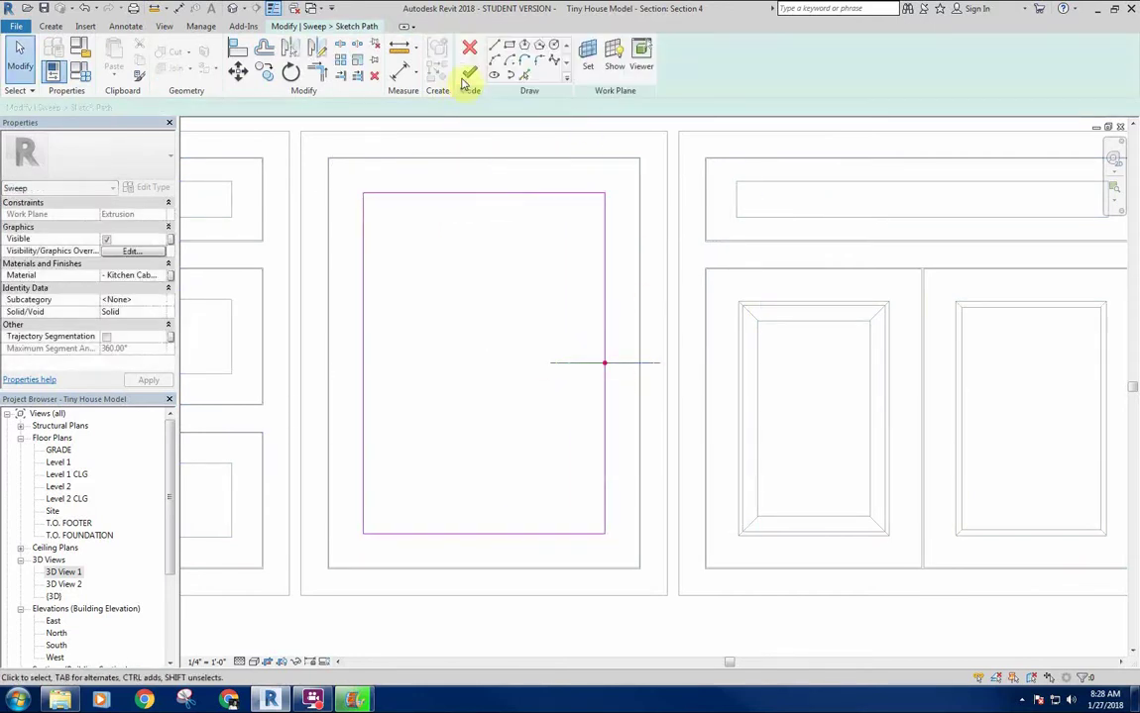
pyautogui.click(469, 72)
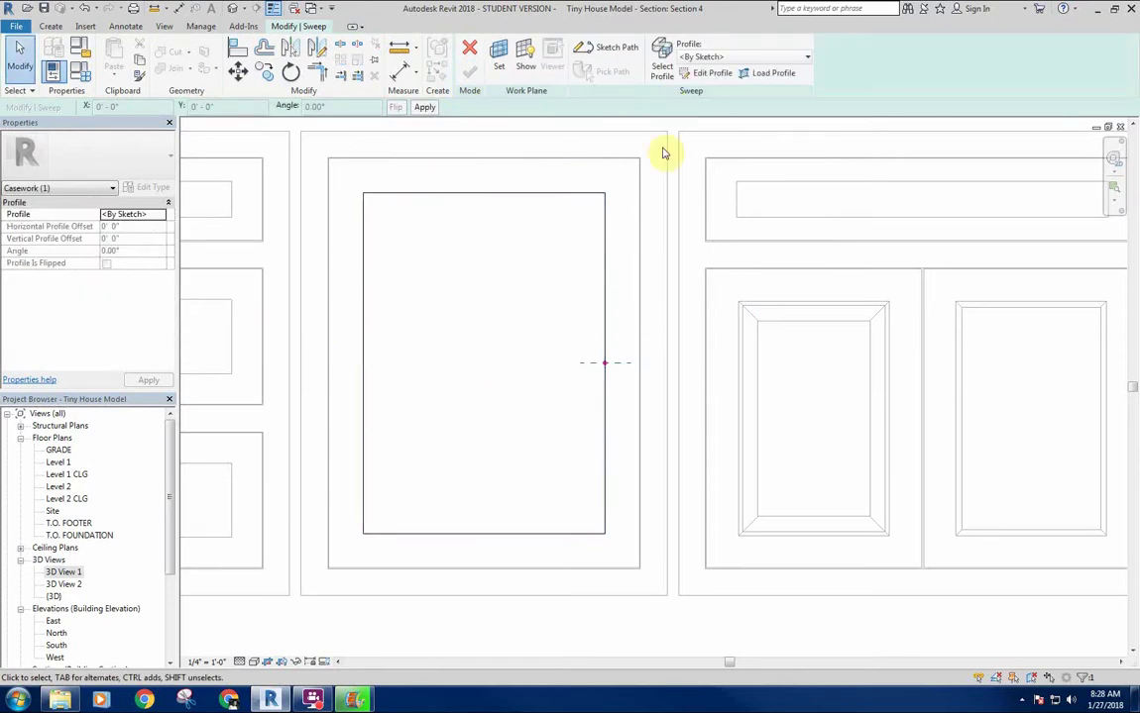
# Open the sweep's sketched profile for editing in the Floor Plan: Level 1 view
pyautogui.click(709, 75)
pyautogui.doubleClick(525, 249)
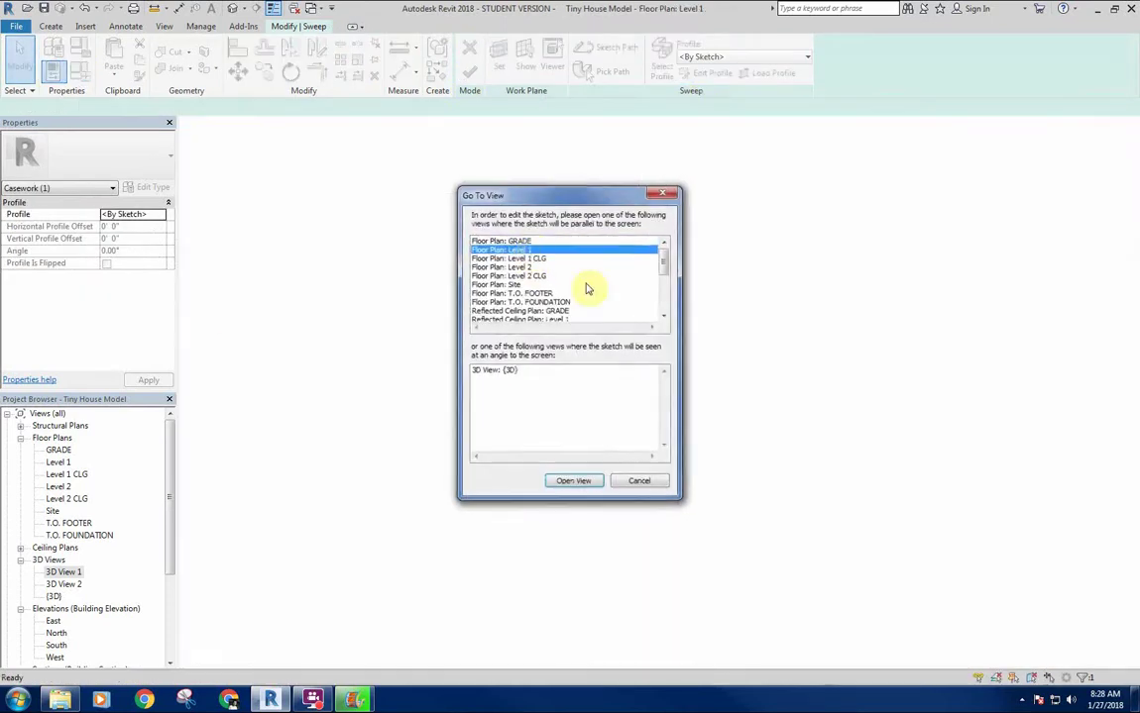
pyautogui.scroll(-3, 620, 323)
pyautogui.moveTo(739, 323); pyautogui.dragTo(498, 357, button='middle')
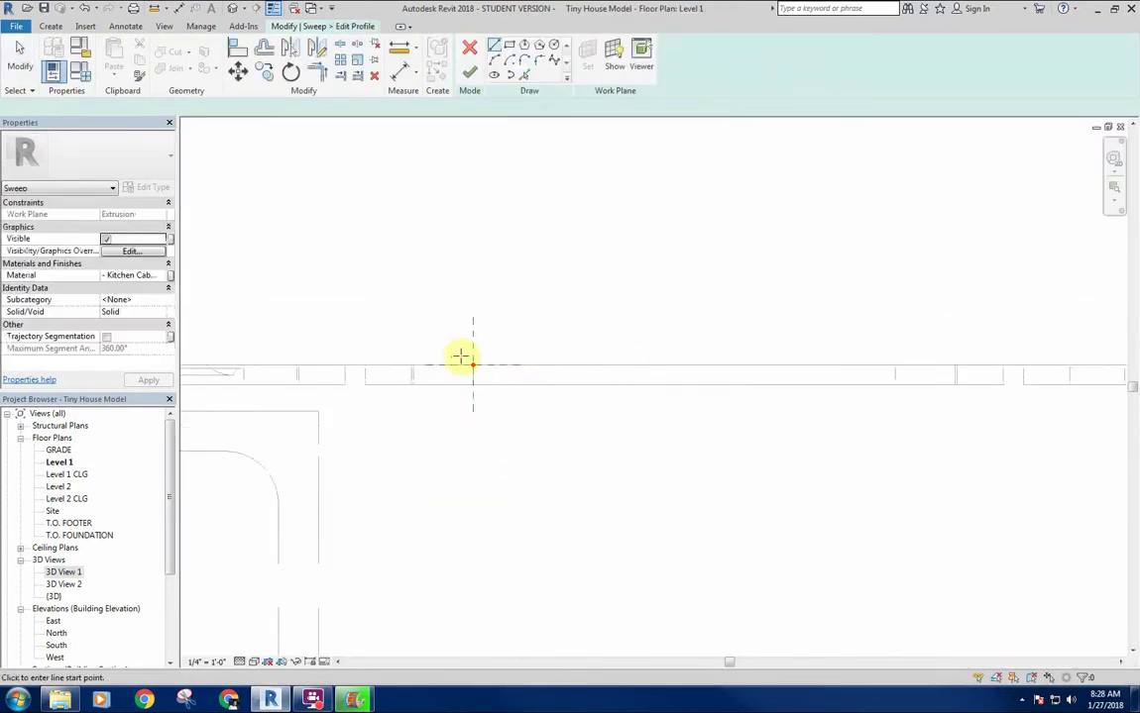
pyautogui.scroll(3, 463, 356)
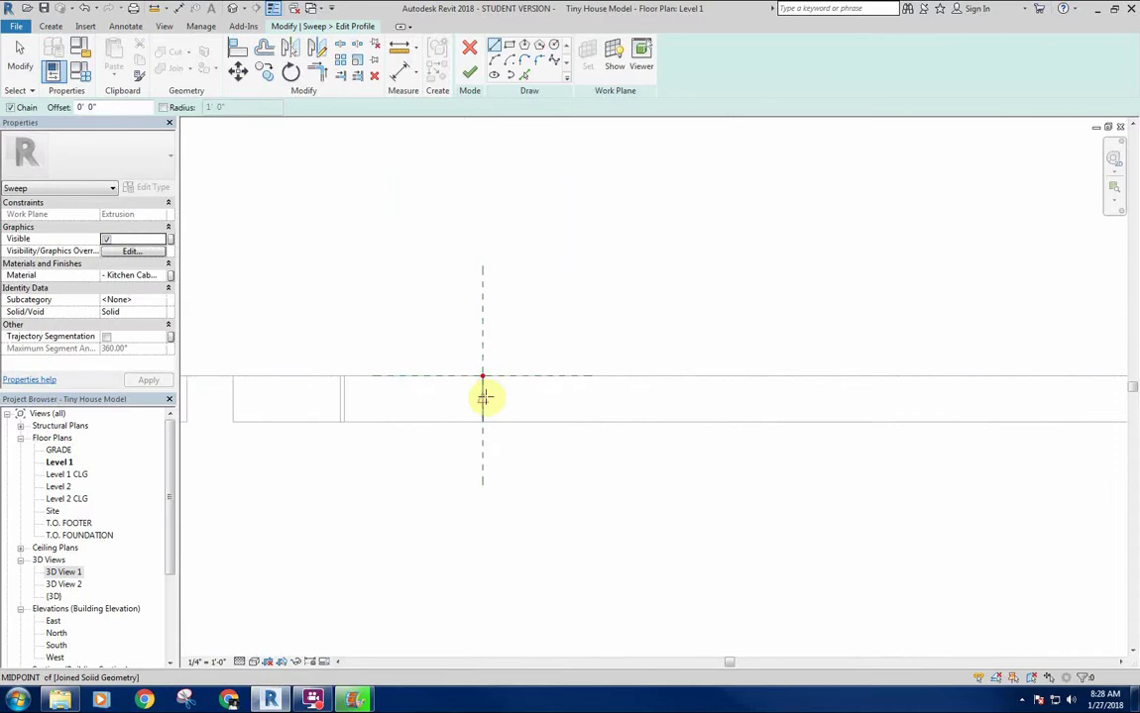
# Draw a profile line about 1/4" long leftward from the profile origin along the door face
pyautogui.click(482, 376)
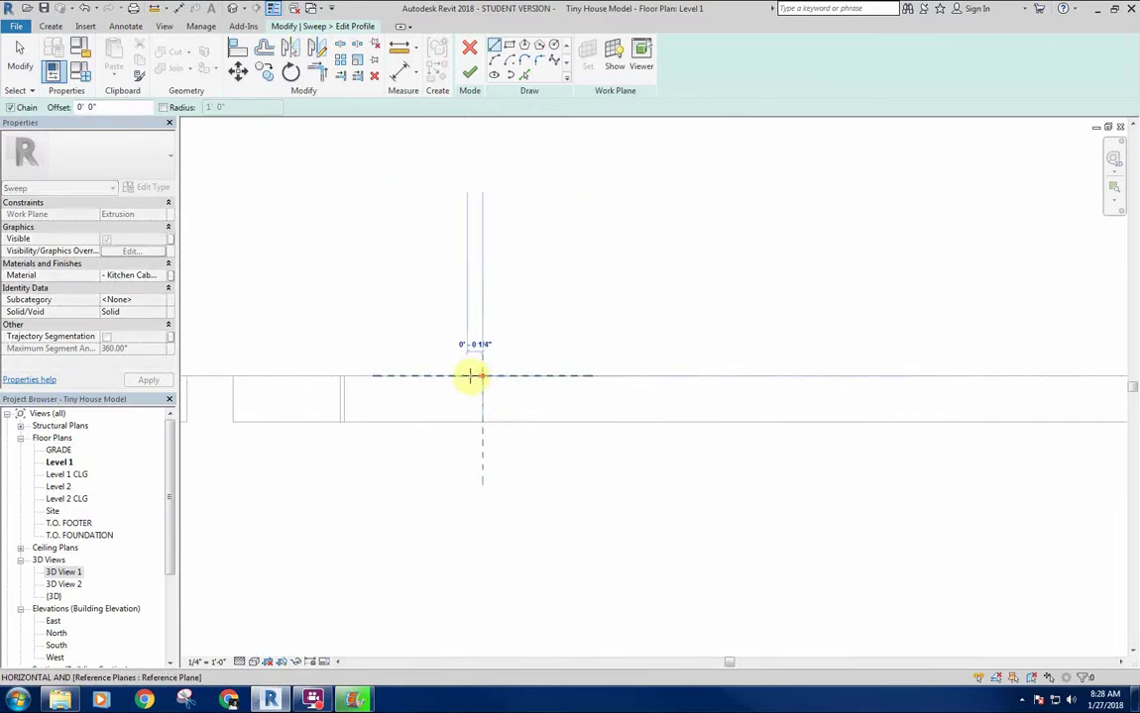
pyautogui.click(467, 376)
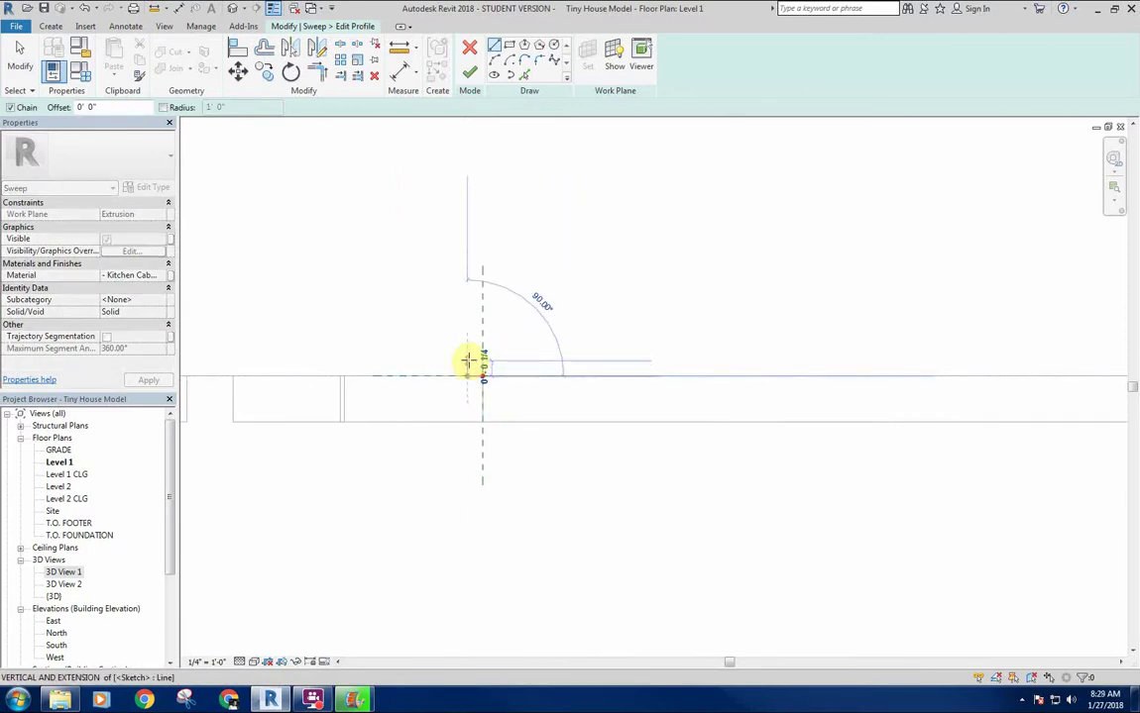
pyautogui.rightClick(470, 361)
pyautogui.click(486, 372)
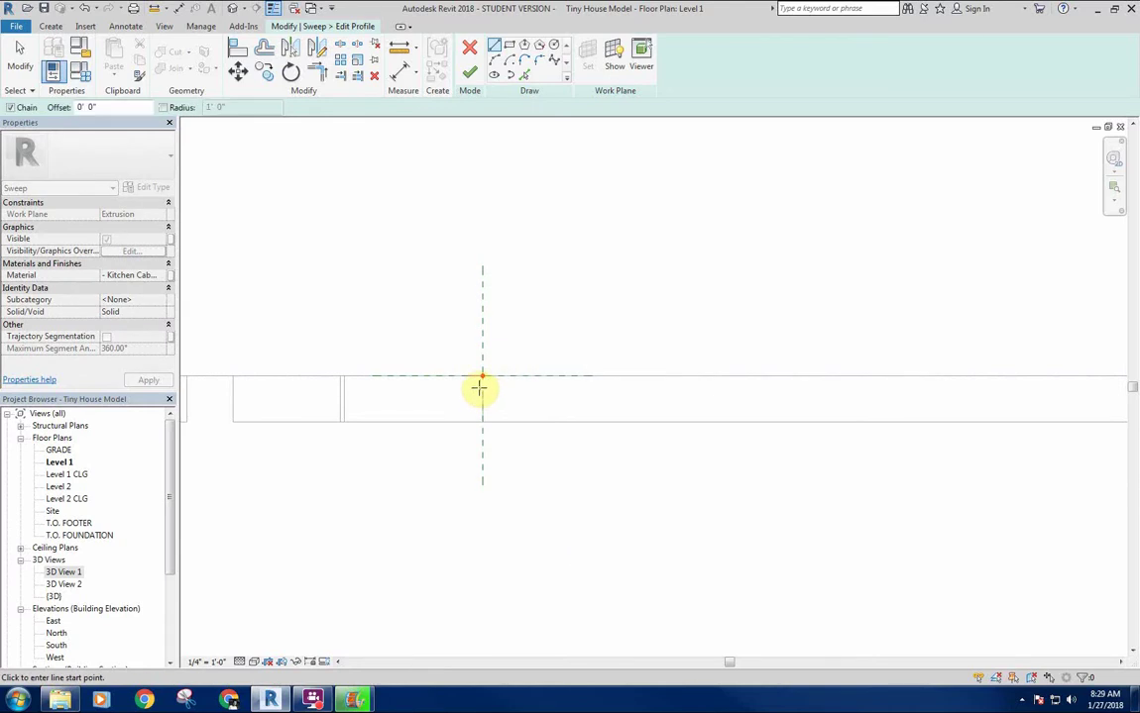
# Draw chained profile lines from the origin: 3/8" down into the door, about 1 1/4" to the right, and 1/8" up
pyautogui.click(483, 377)
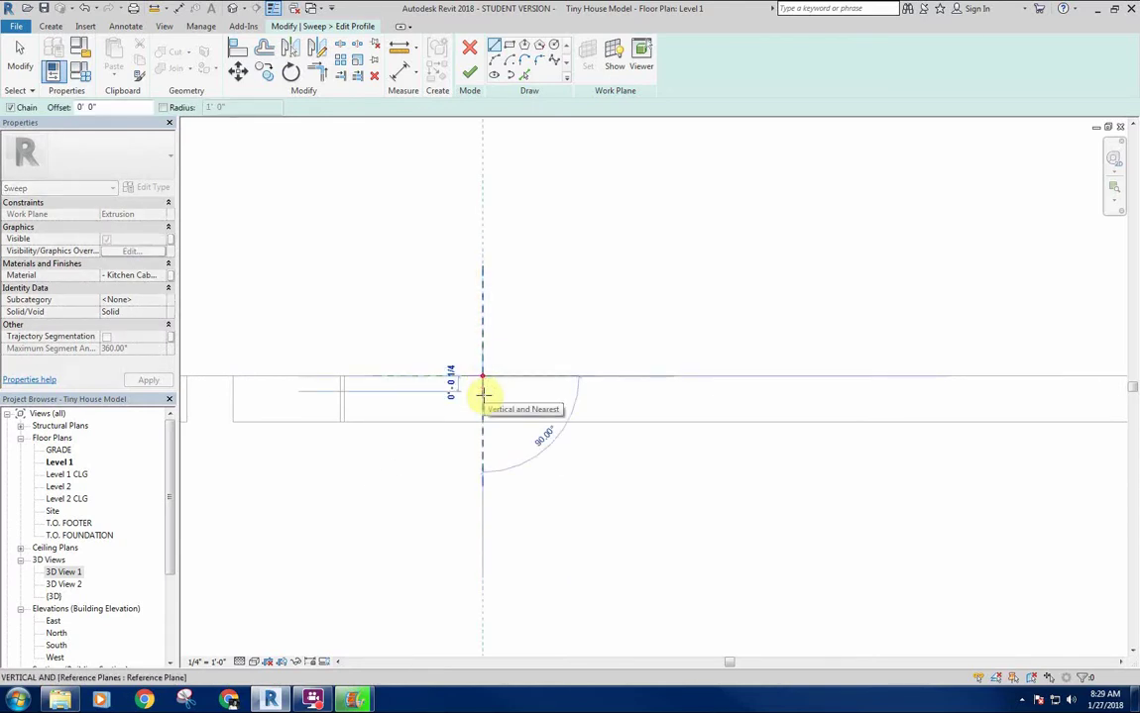
pyautogui.write('3/8')
pyautogui.press('Return')
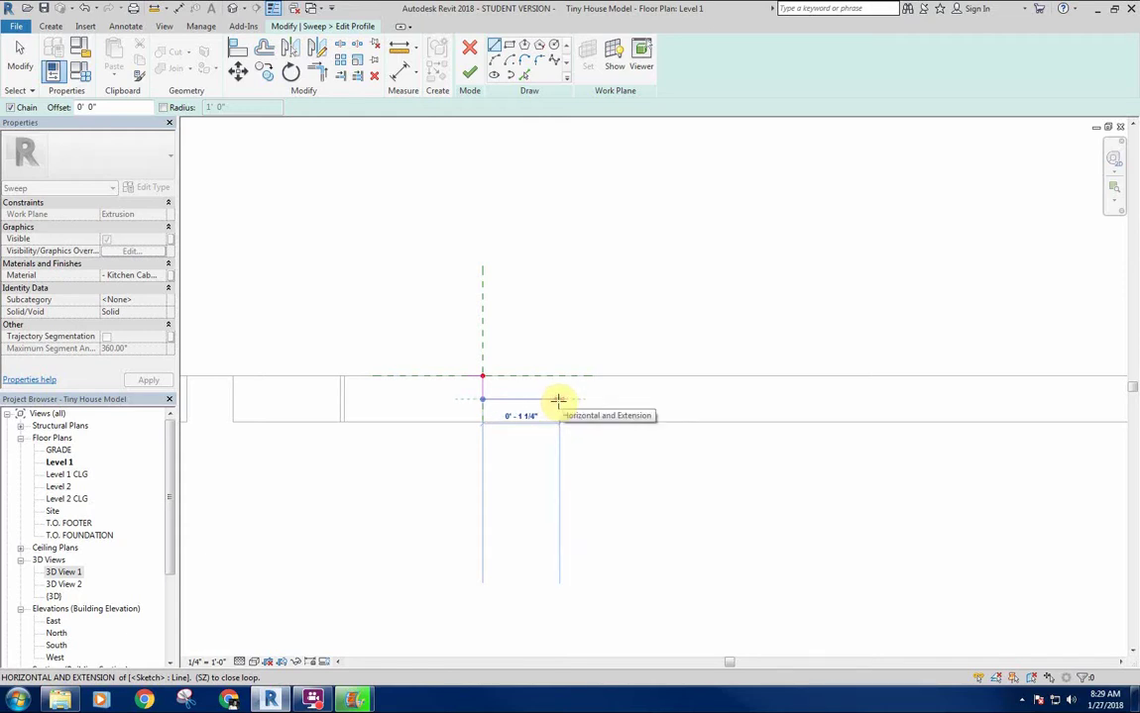
pyautogui.click(557, 399)
pyautogui.scroll(3, 558, 387)
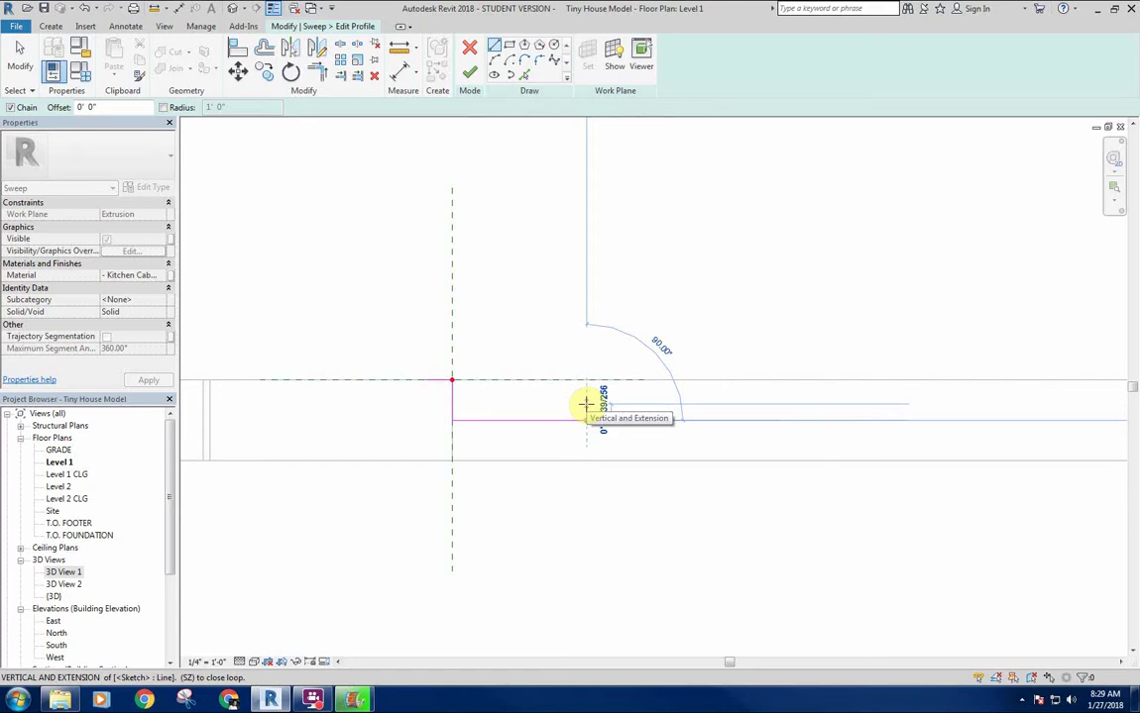
pyautogui.write('1/8"')
pyautogui.press('Return')
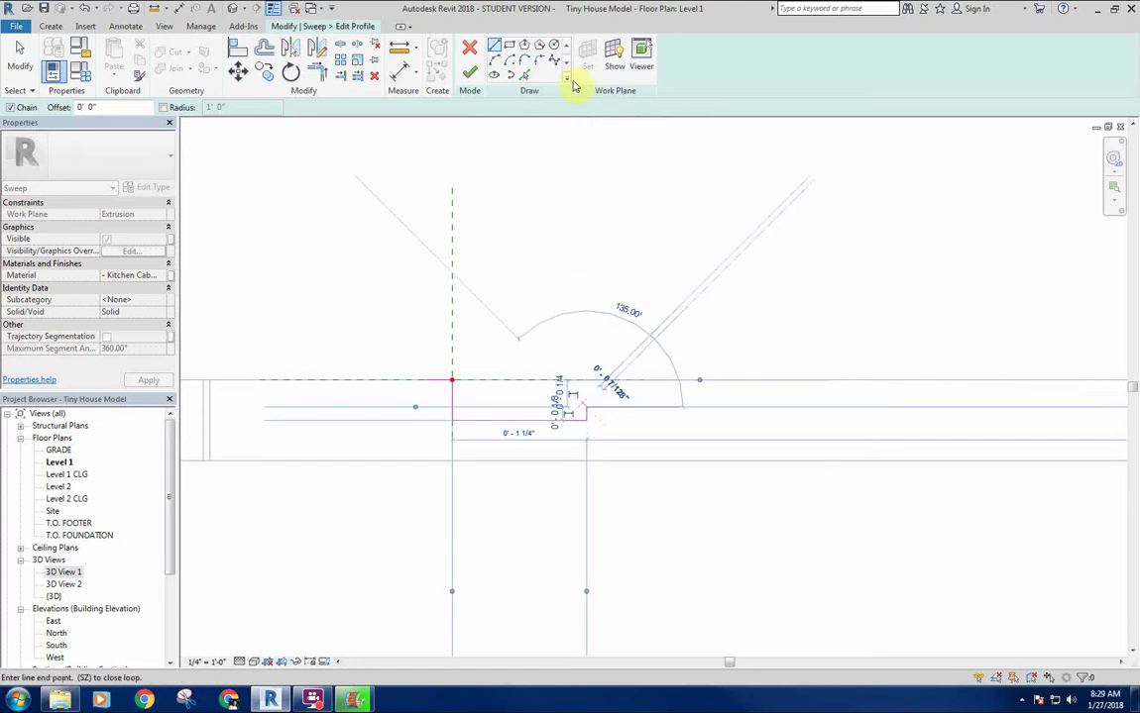
# Add a small semicircular arc curling leftward from the end of the 1/8" line, and return to the Line tool
pyautogui.click(581, 409)
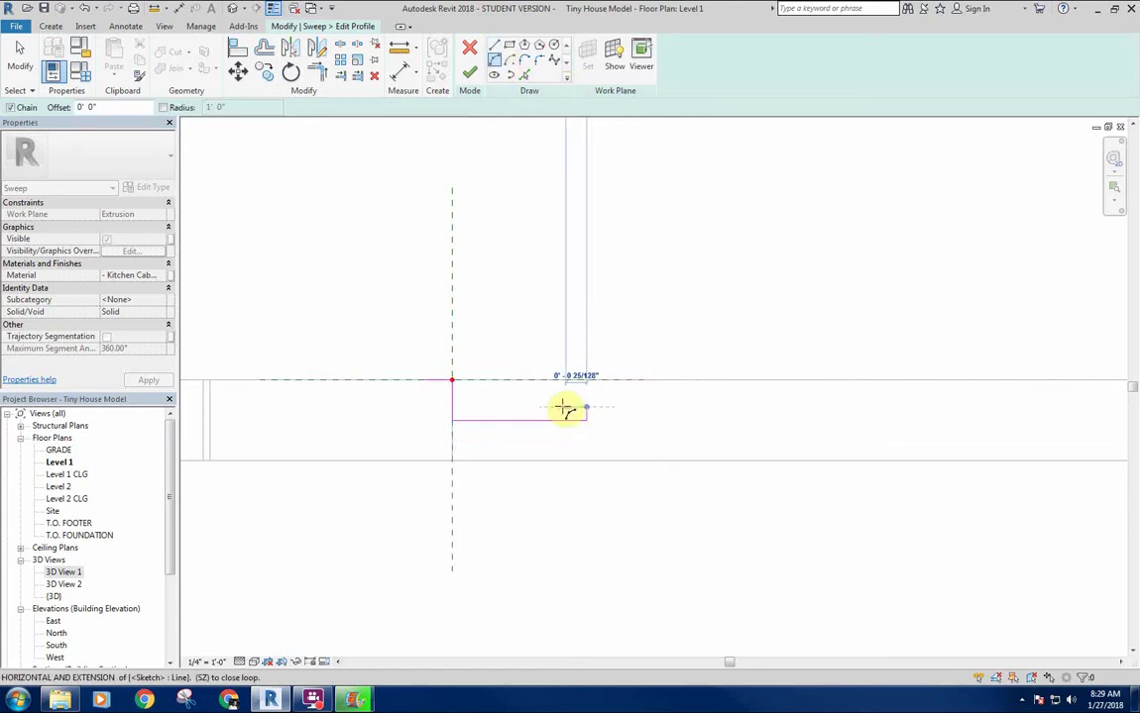
pyautogui.click(560, 406)
pyautogui.click(572, 393)
pyautogui.press('Escape')
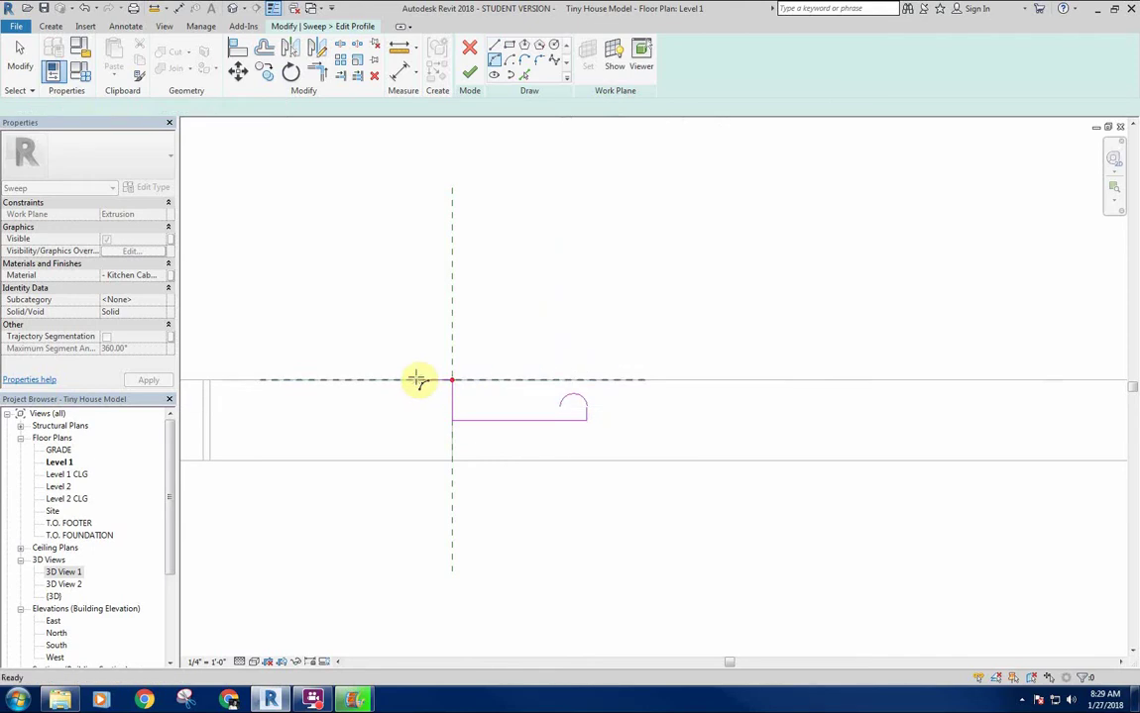
pyautogui.click(495, 48)
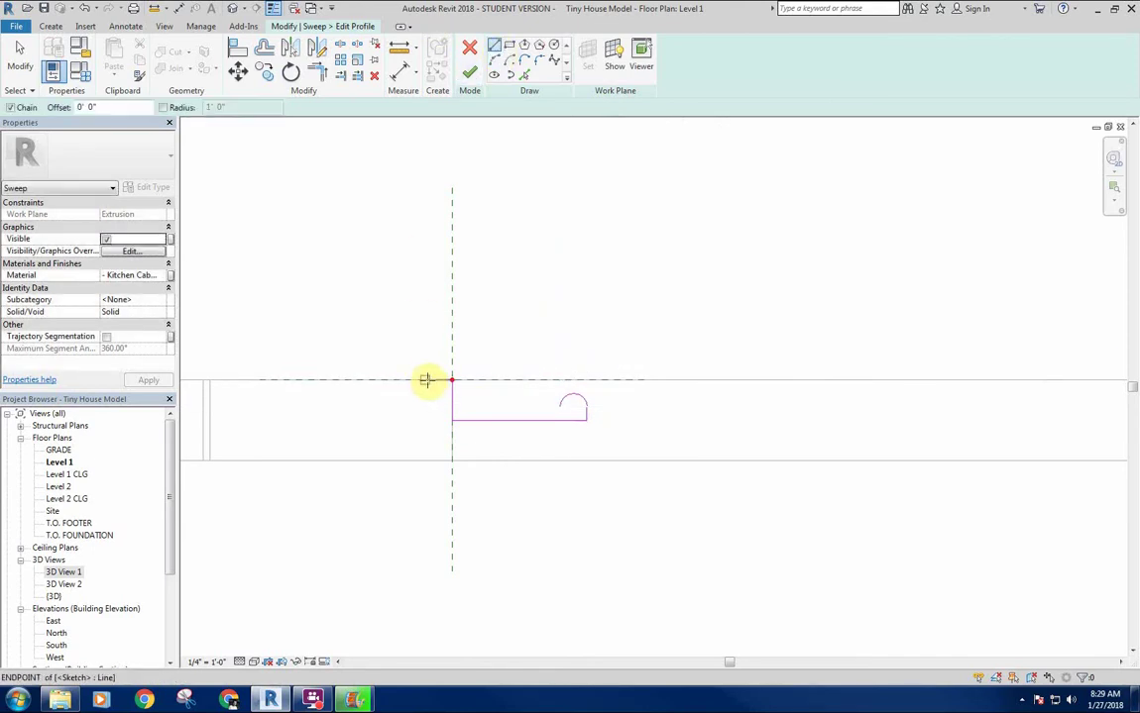
# From the profile's left end, draw a 1/8" line outward from the door face and a semicircular arc of about 3/16" radius curving right
pyautogui.click(424, 374)
pyautogui.write('1')
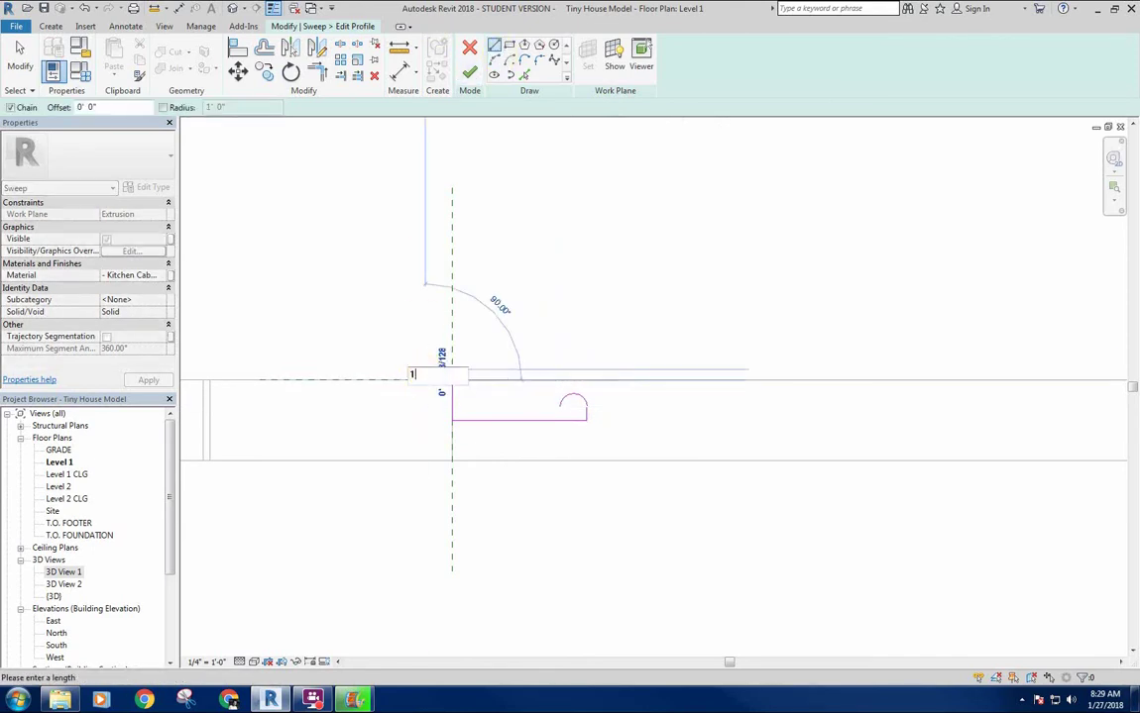
pyautogui.write('/8')
pyautogui.press('Return')
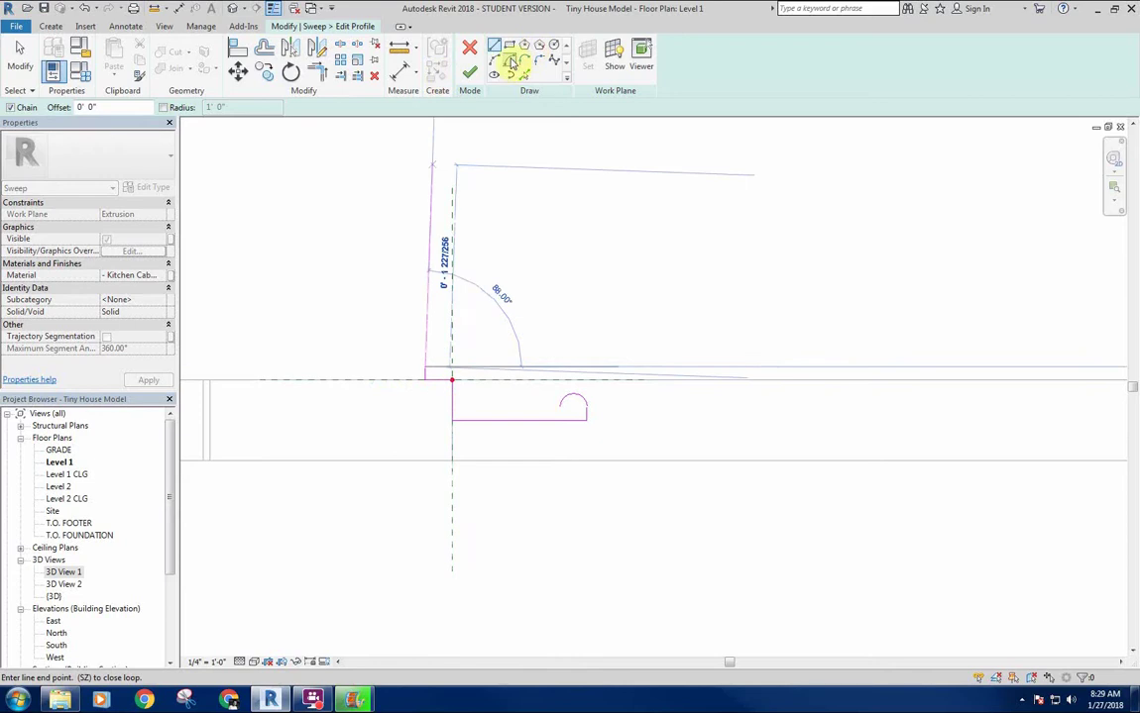
pyautogui.scroll(2, 455, 368)
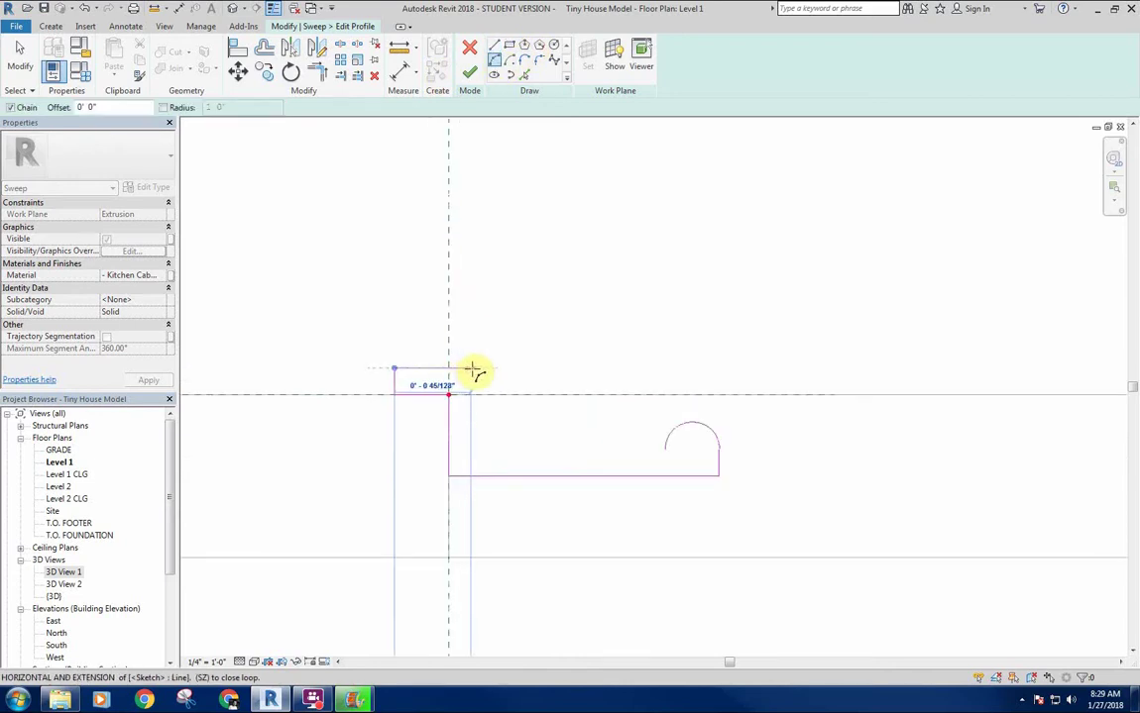
pyautogui.click(477, 372)
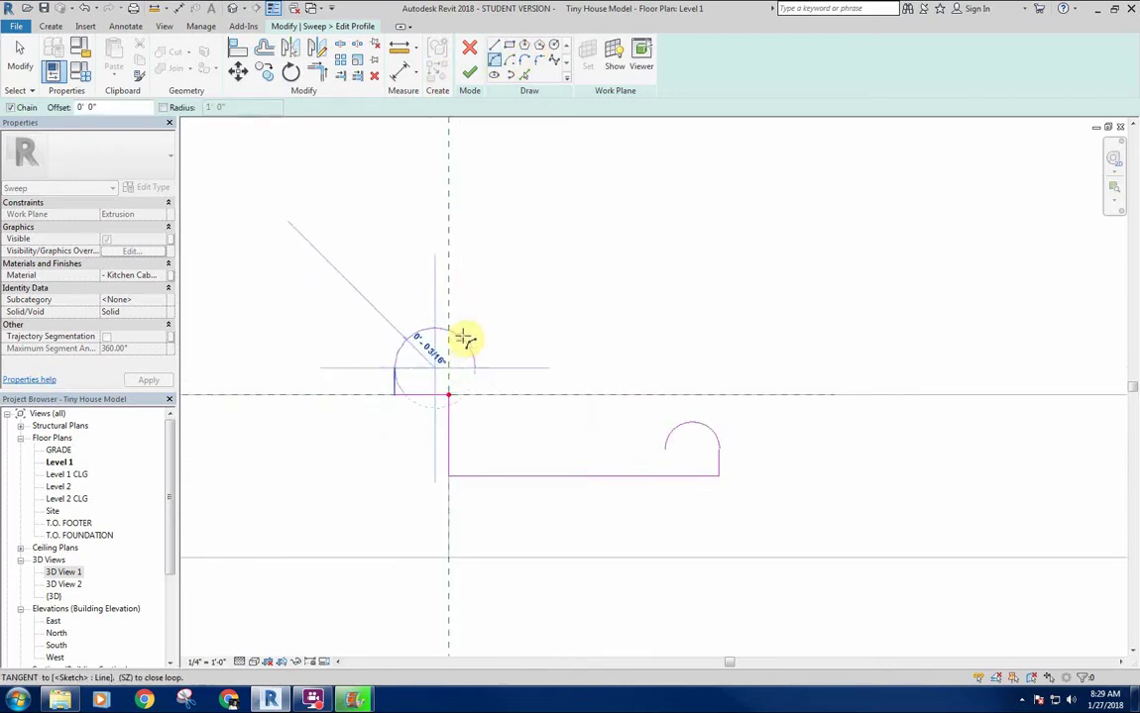
pyautogui.click(465, 330)
# Add a short horizontal line from the larger semicircle's end and close the profile with a concave arc to the small curl's open end
pyautogui.click(493, 46)
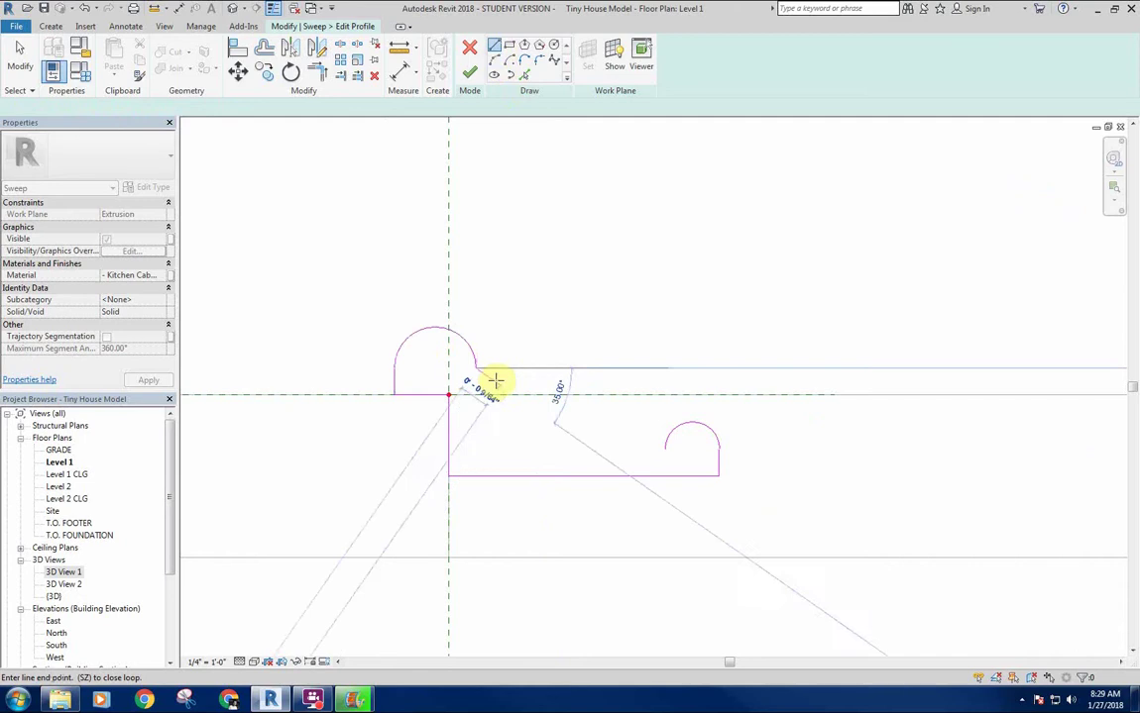
pyautogui.click(493, 60)
pyautogui.click(665, 448)
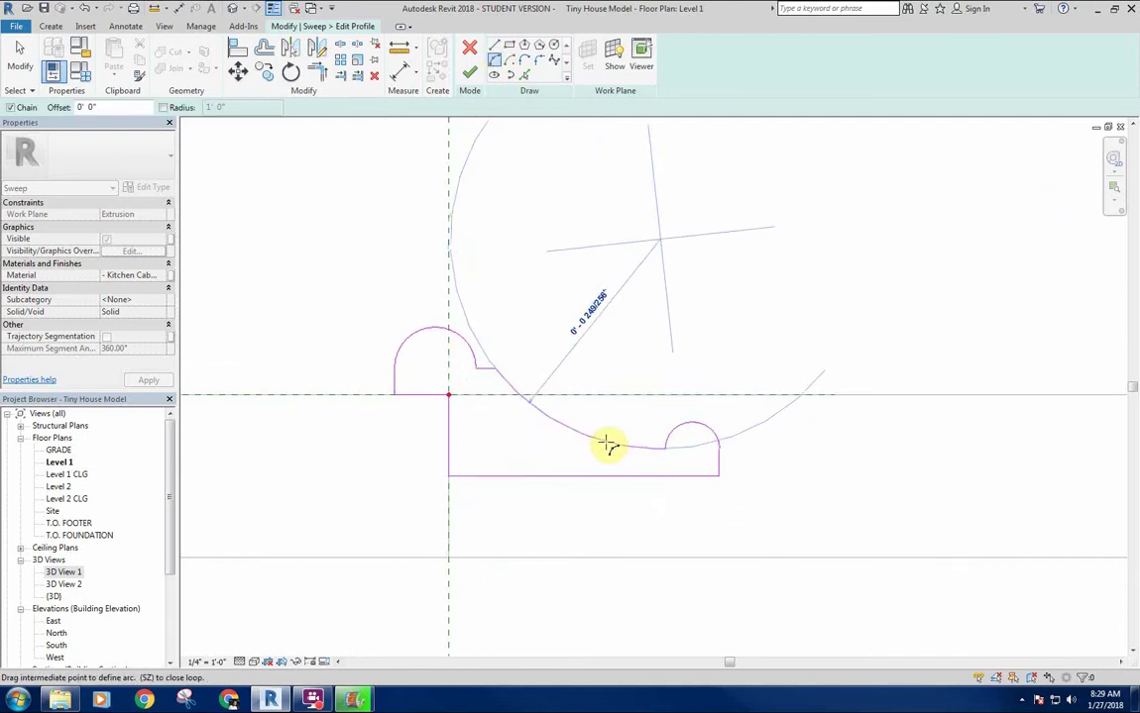
pyautogui.click(604, 442)
pyautogui.rightClick(542, 303)
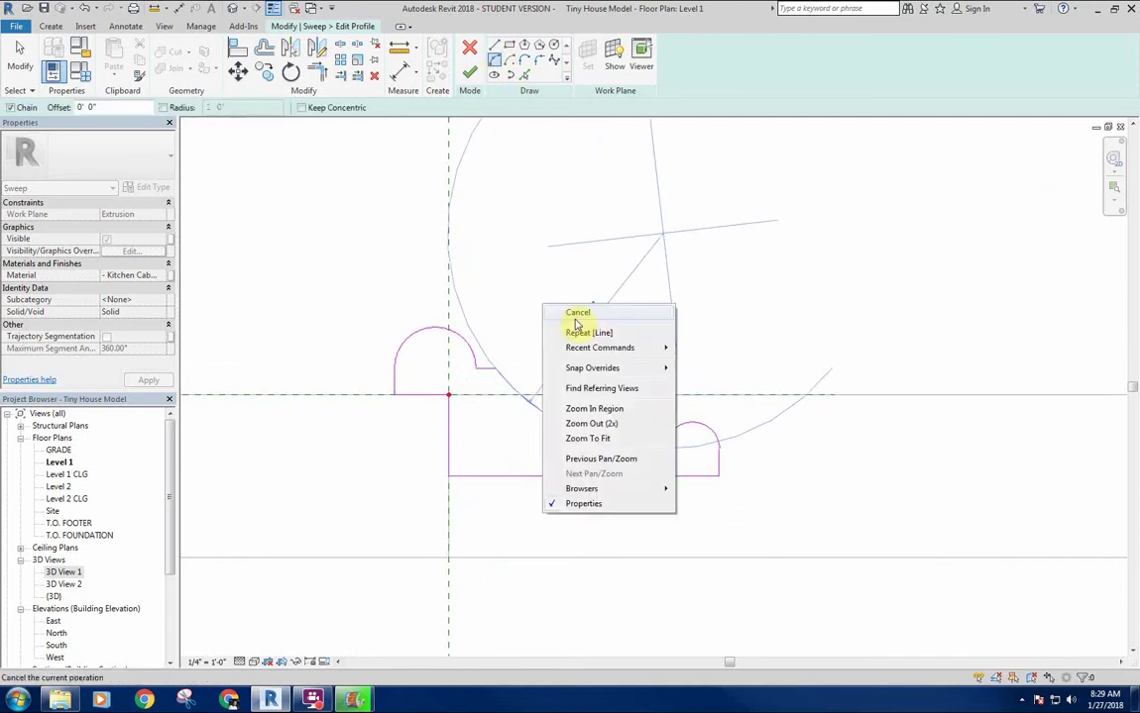
pyautogui.click(572, 315)
pyautogui.rightClick(532, 302)
pyautogui.click(569, 313)
# Finish the sketched profile and the sweep, and inspect the door moulding in 3D View 1
pyautogui.scroll(-3, 604, 347)
pyautogui.moveTo(641, 336); pyautogui.dragTo(598, 355, button='middle')
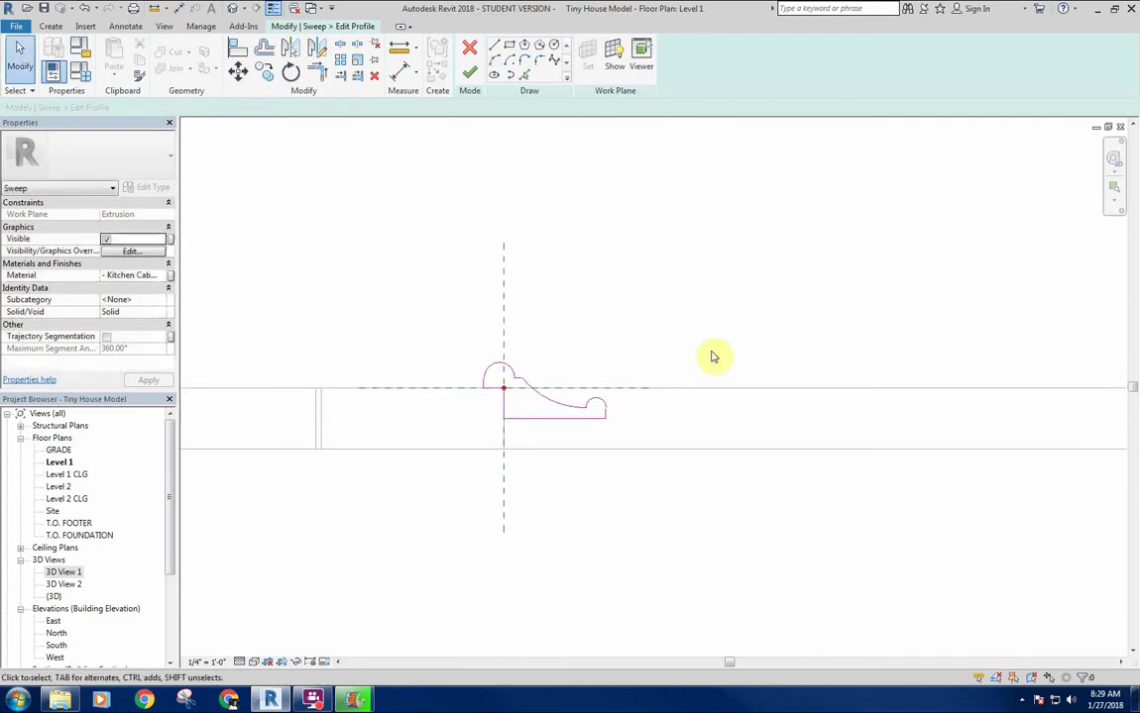
pyautogui.scroll(-3, 583, 415)
pyautogui.scroll(3, 702, 316)
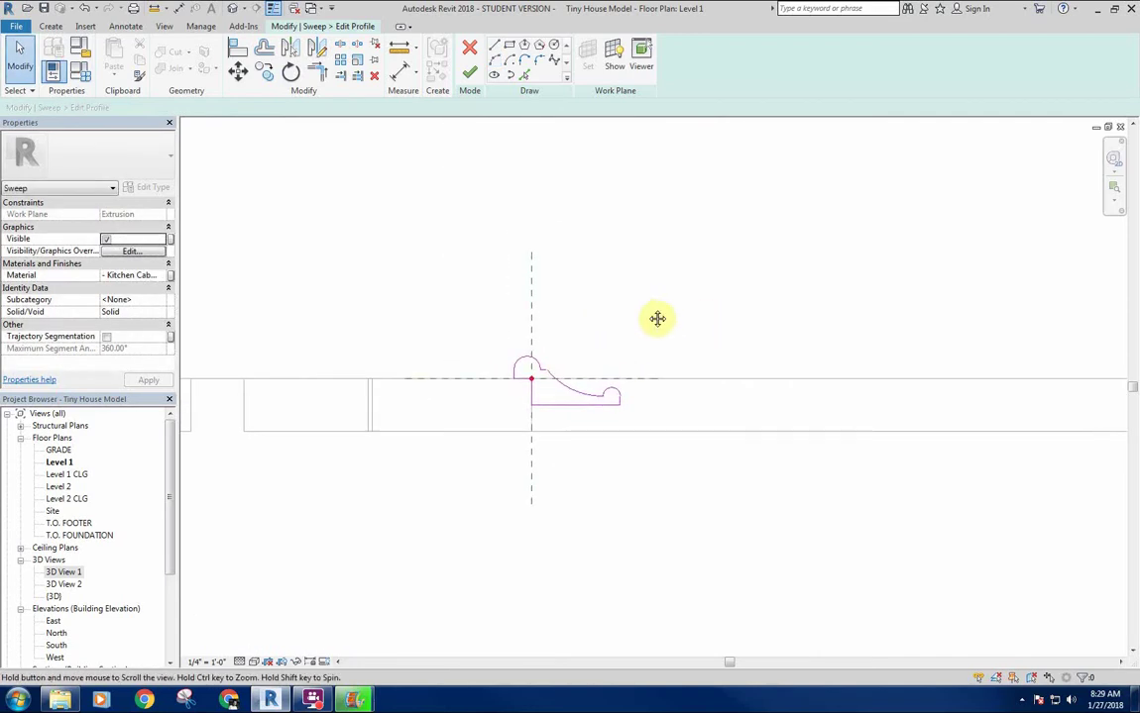
pyautogui.moveTo(657, 318); pyautogui.dragTo(651, 316, button='middle')
pyautogui.click(470, 75)
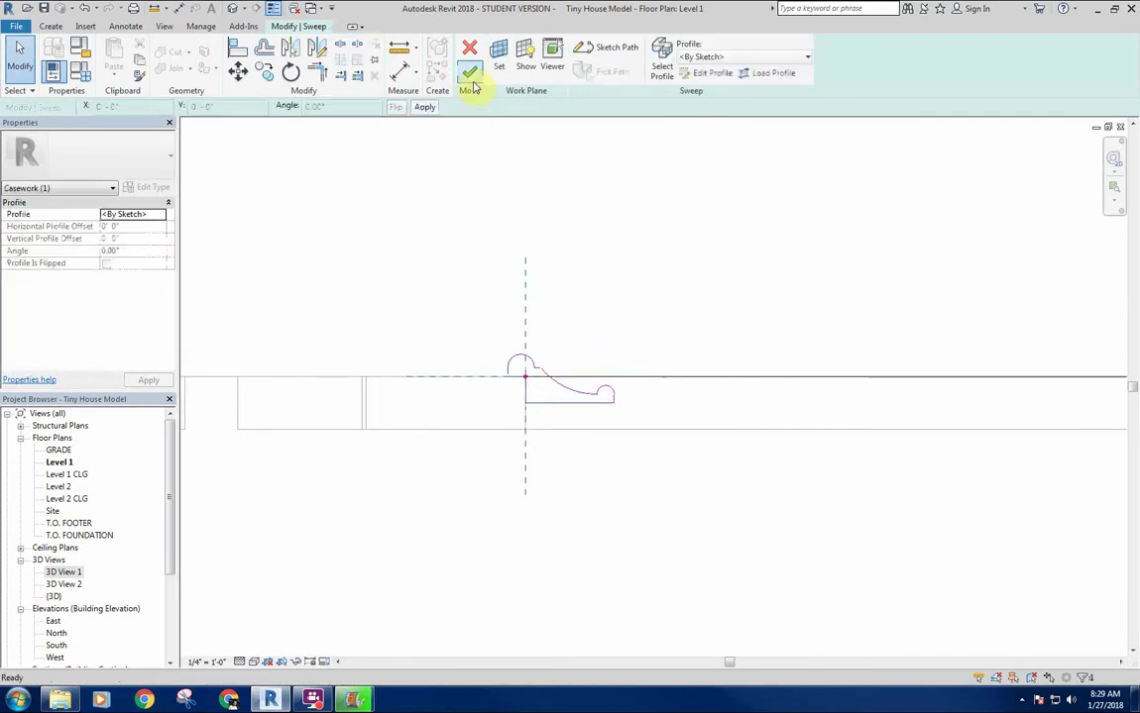
pyautogui.click(470, 71)
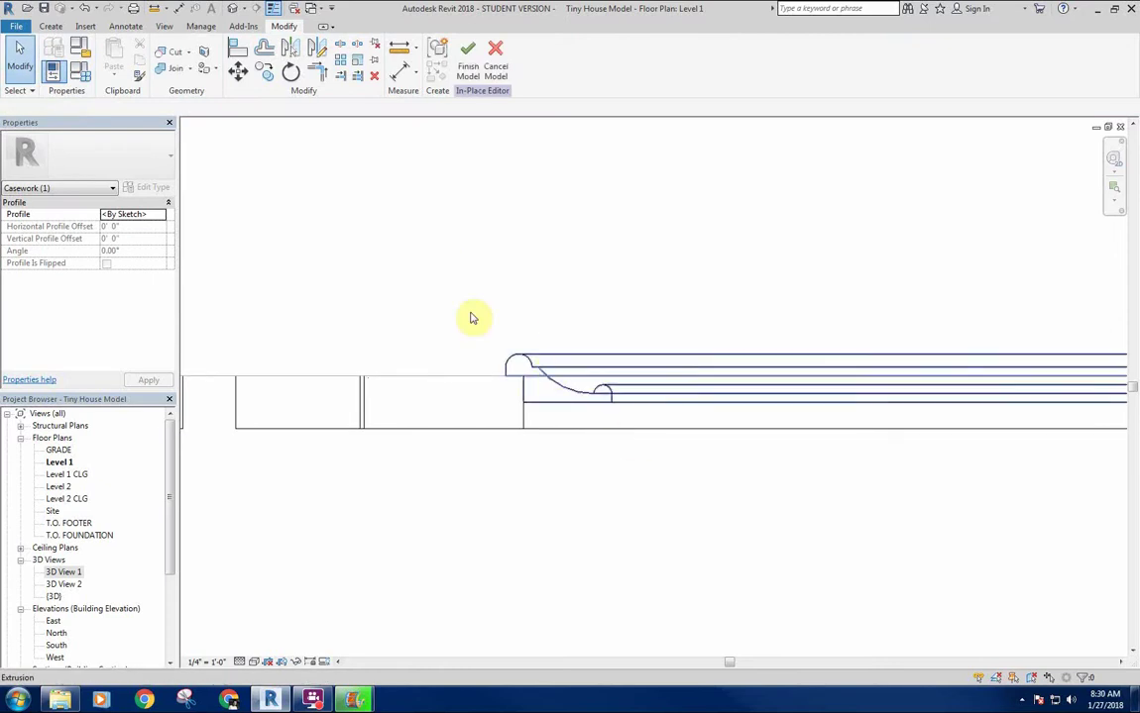
pyautogui.doubleClick(63, 573)
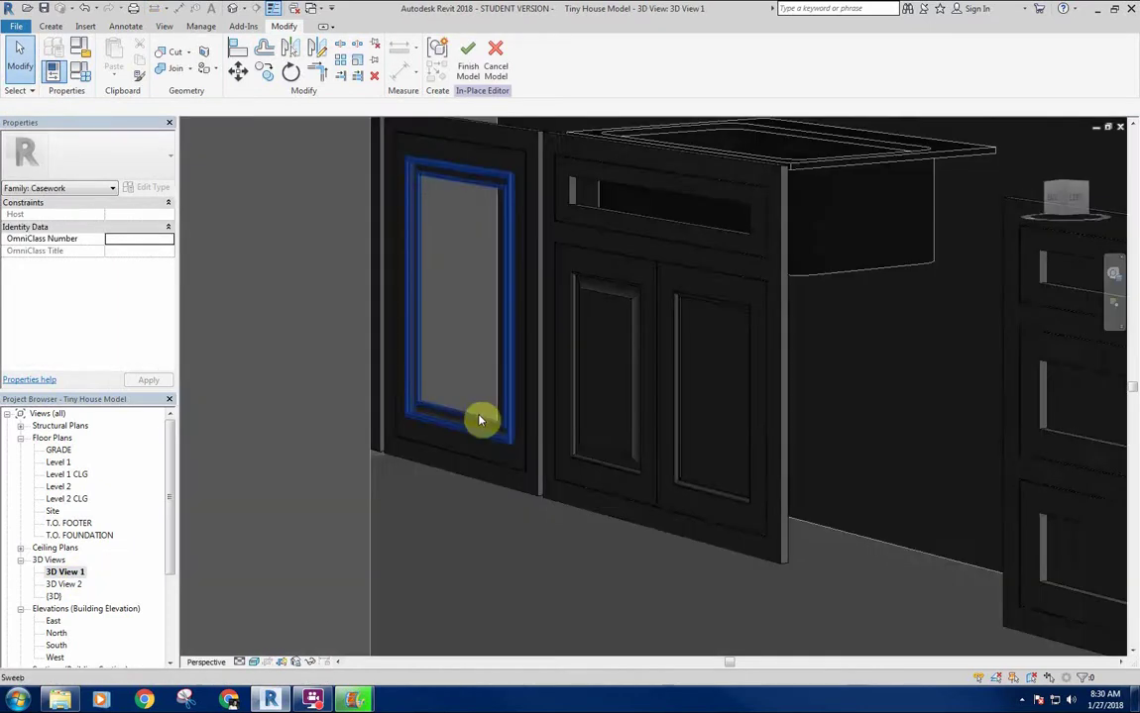
pyautogui.moveTo(478, 417); pyautogui.dragTo(440, 399, button='middle')
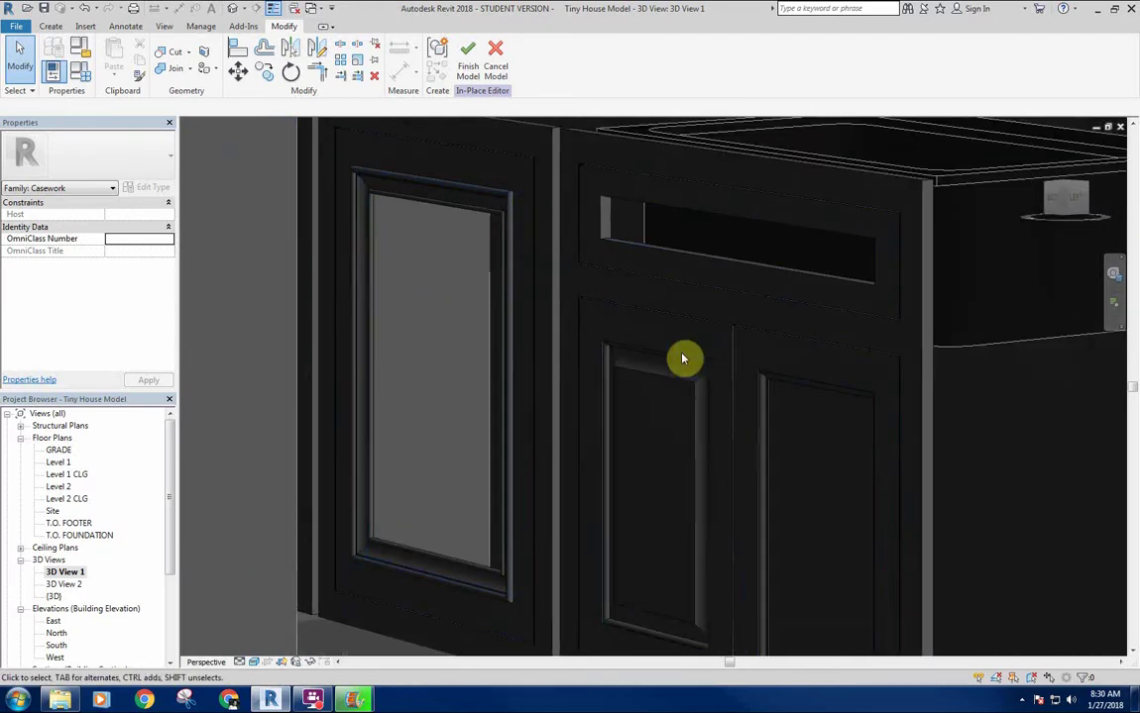
pyautogui.moveTo(442, 378); pyautogui.dragTo(447, 379, button='middle')
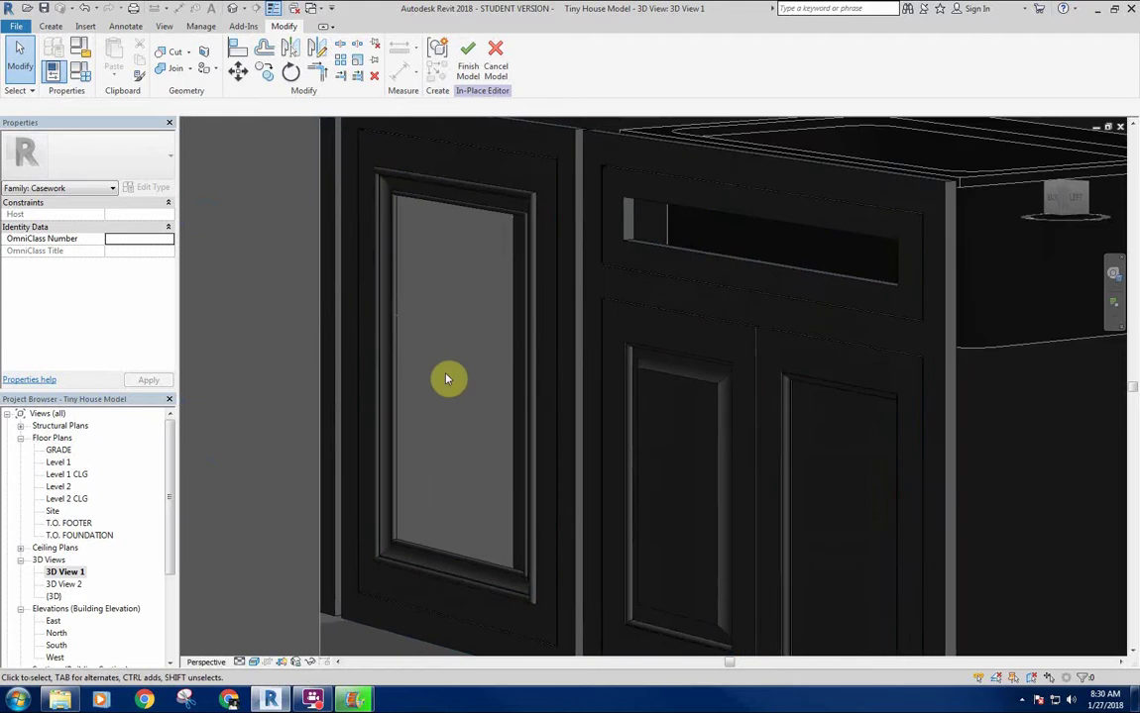
# In the Section 4 view, start an extrusion on a picked cabinet front plane, using the Rectangle sketch tool
pyautogui.hotkey('ctrl', 'Tab')
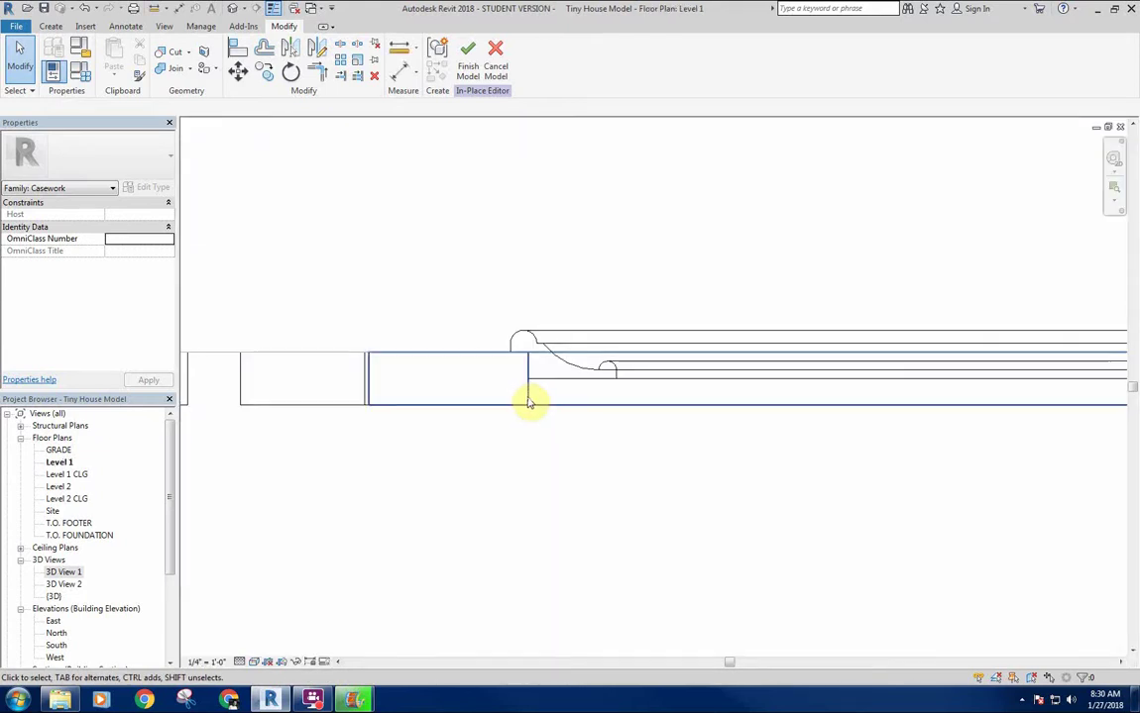
pyautogui.hotkey('ctrl', 'Tab')
pyautogui.moveTo(561, 375); pyautogui.dragTo(519, 368, button='middle')
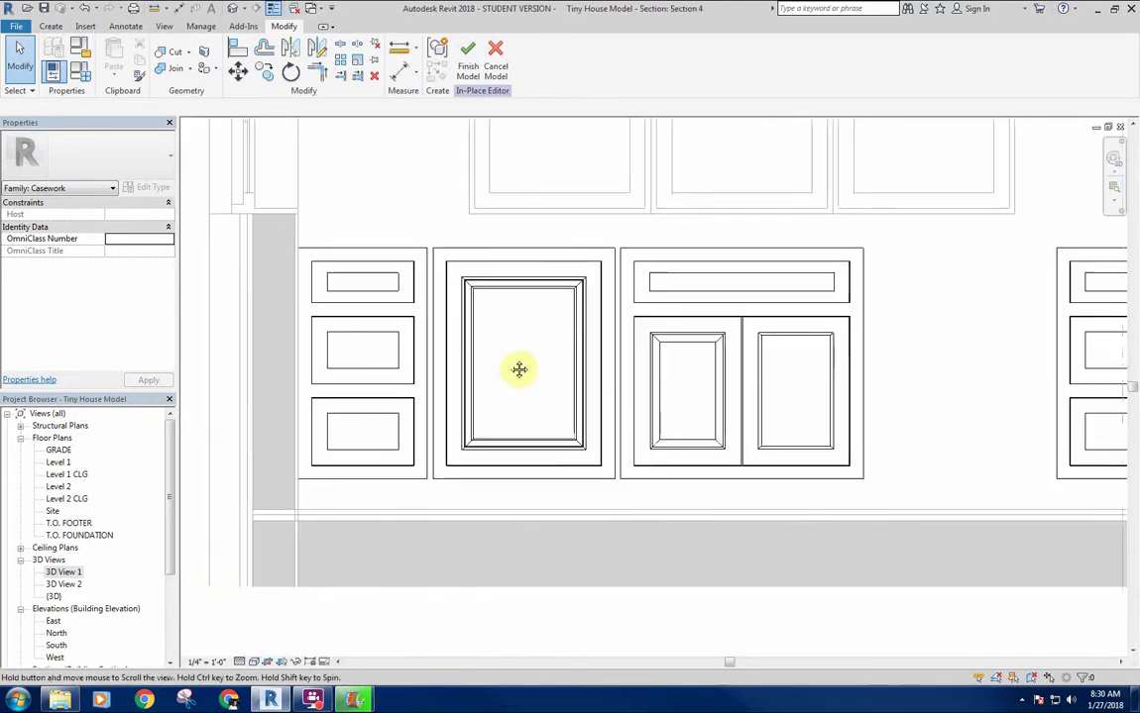
pyautogui.moveTo(739, 318); pyautogui.dragTo(613, 329, button='middle')
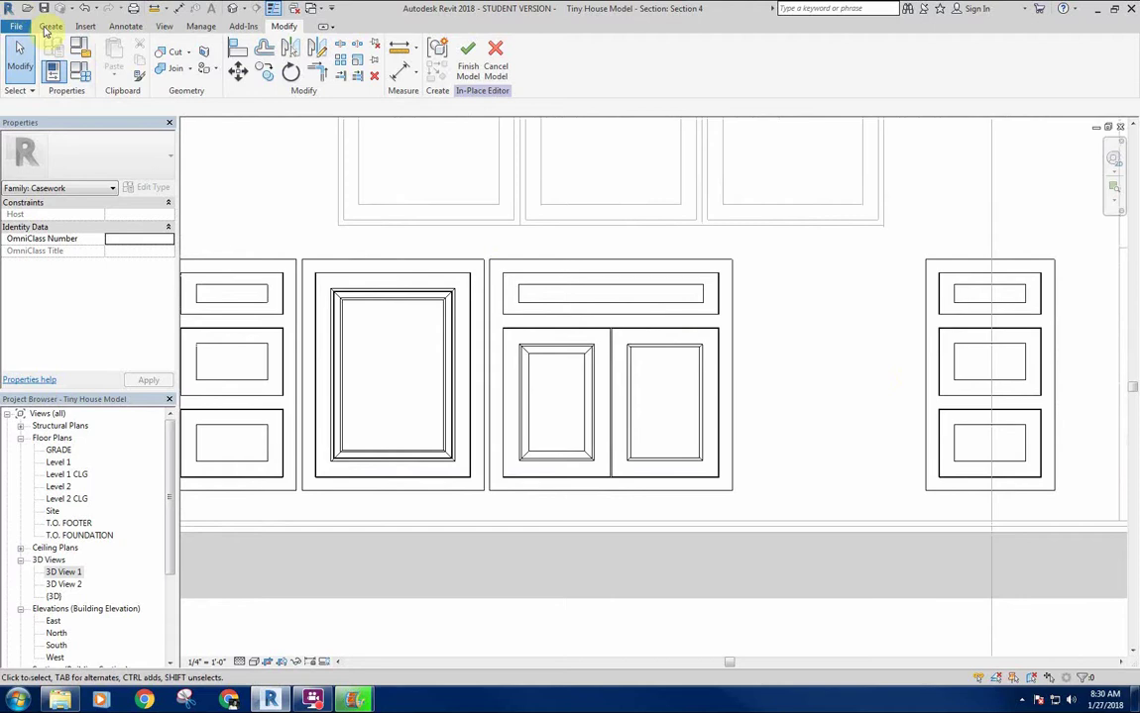
pyautogui.click(51, 27)
pyautogui.click(114, 59)
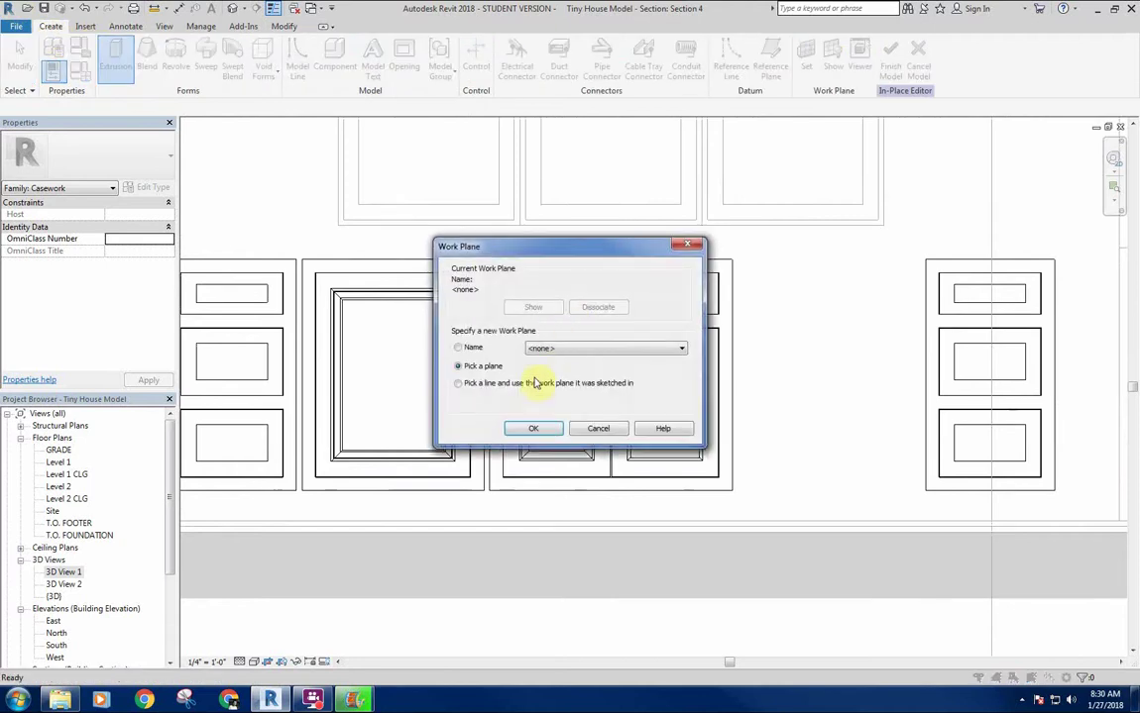
pyautogui.click(538, 430)
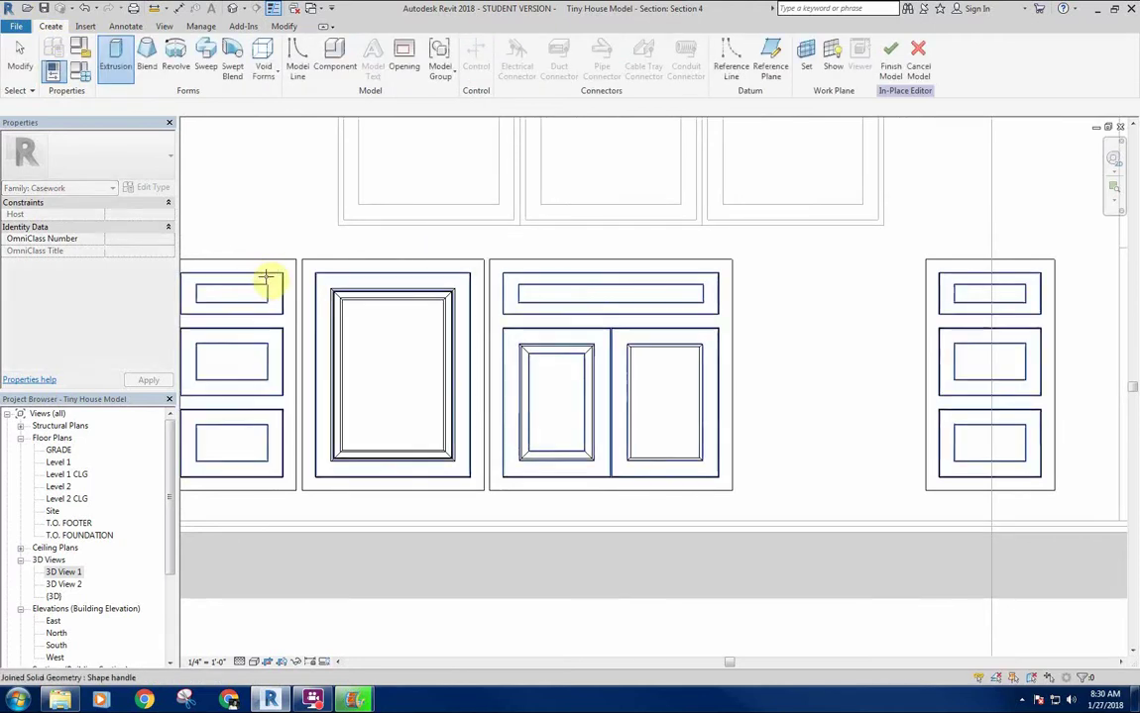
pyautogui.click(337, 312)
pyautogui.click(507, 47)
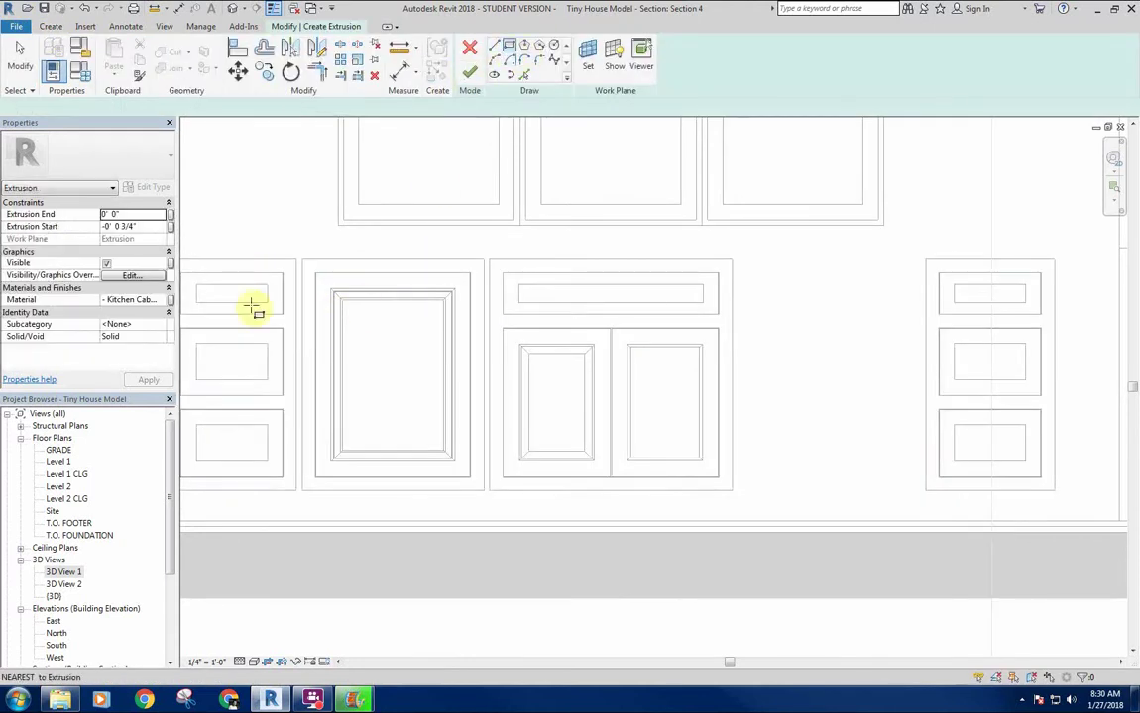
# Sketch rectangles about 9 3/8" wide over the three drawer panel openings of the left drawer cabinet
pyautogui.click(197, 286)
pyautogui.click(267, 303)
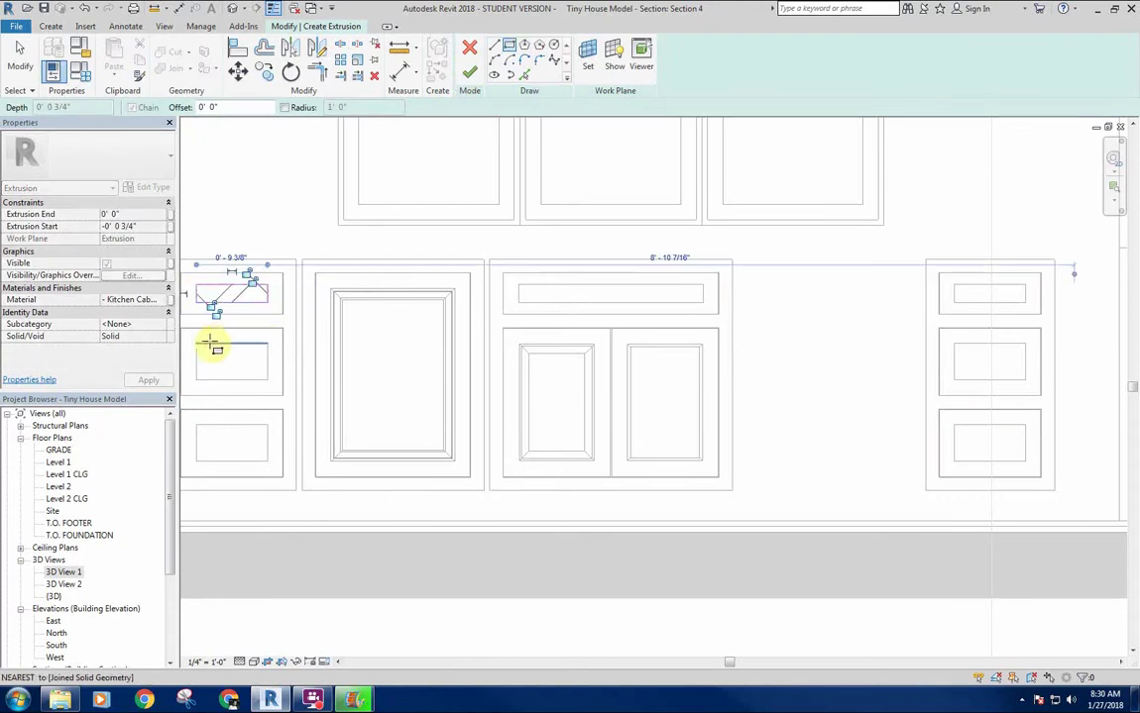
pyautogui.click(197, 344)
pyautogui.click(267, 381)
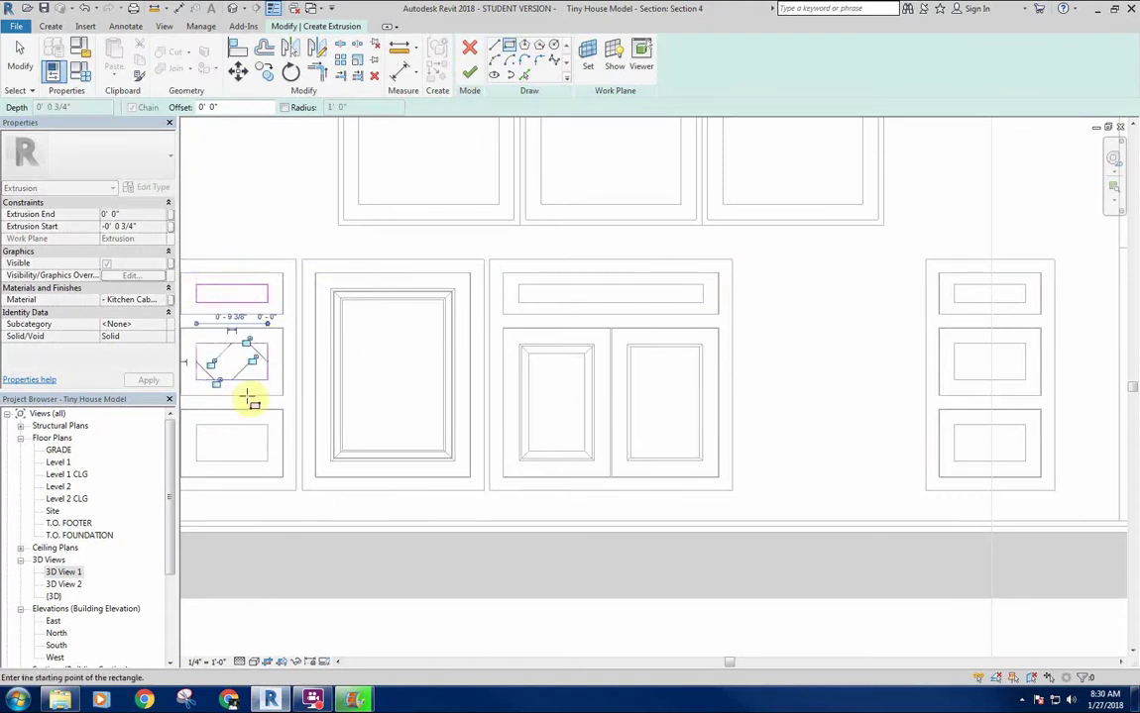
pyautogui.click(197, 427)
pyautogui.click(268, 462)
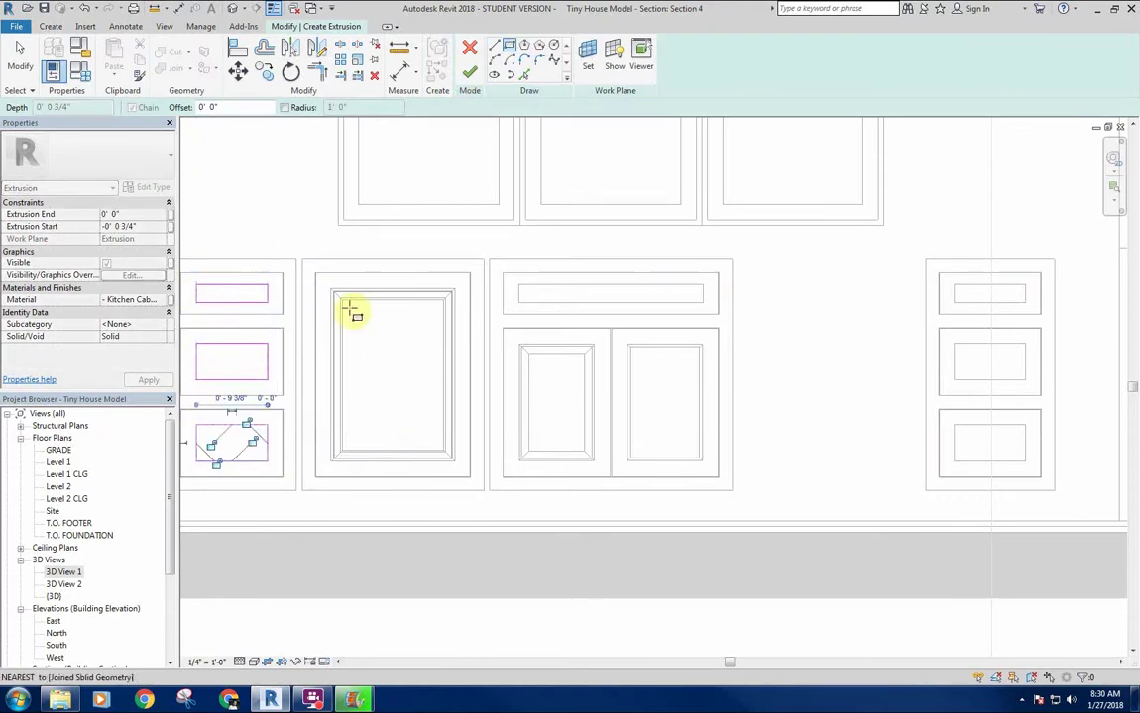
# Sketch a rectangle about 1'-1 3/8" by 1'-7 7/8" along the moulding's inner edge in the tall single door
pyautogui.scroll(5, 332, 289)
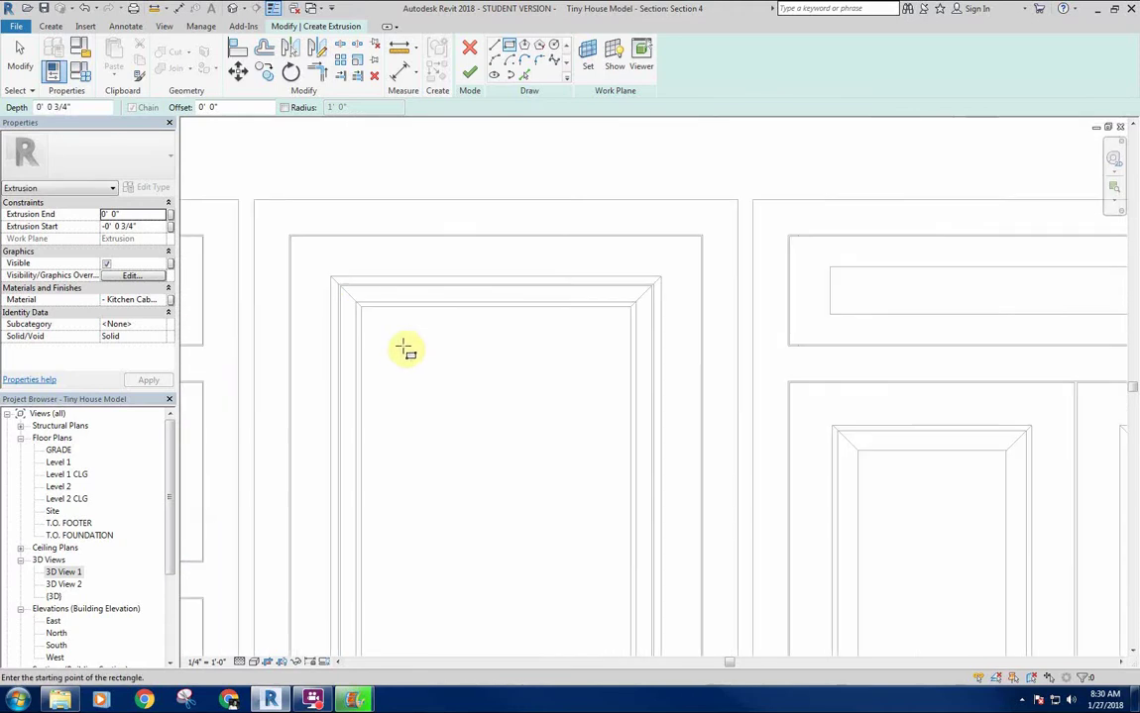
pyautogui.click(344, 279)
pyautogui.moveTo(474, 446); pyautogui.dragTo(437, 265, button='middle')
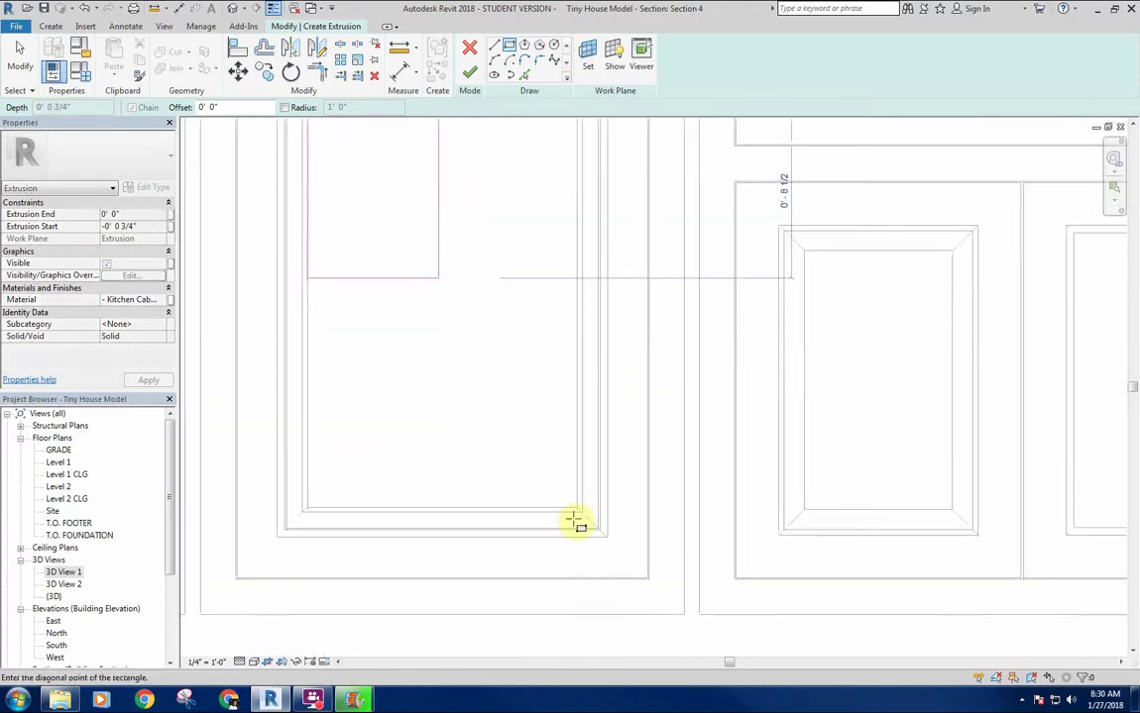
pyautogui.click(577, 497)
pyautogui.scroll(-3, 555, 436)
pyautogui.moveTo(535, 444); pyautogui.dragTo(353, 462, button='middle')
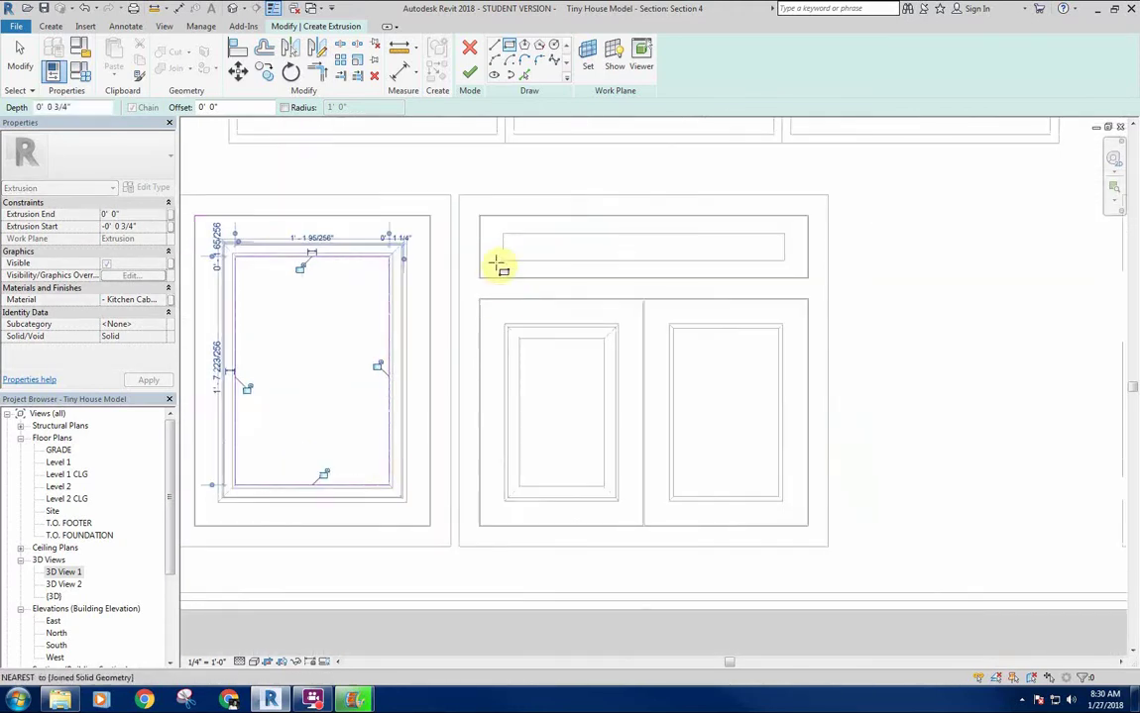
# Sketch rectangles over the sink cabinet's top panel opening, about 2'-0 3/4" wide, and its right door opening, about 9 7/8" by 1'-3 3/8"
pyautogui.click(503, 234)
pyautogui.click(786, 261)
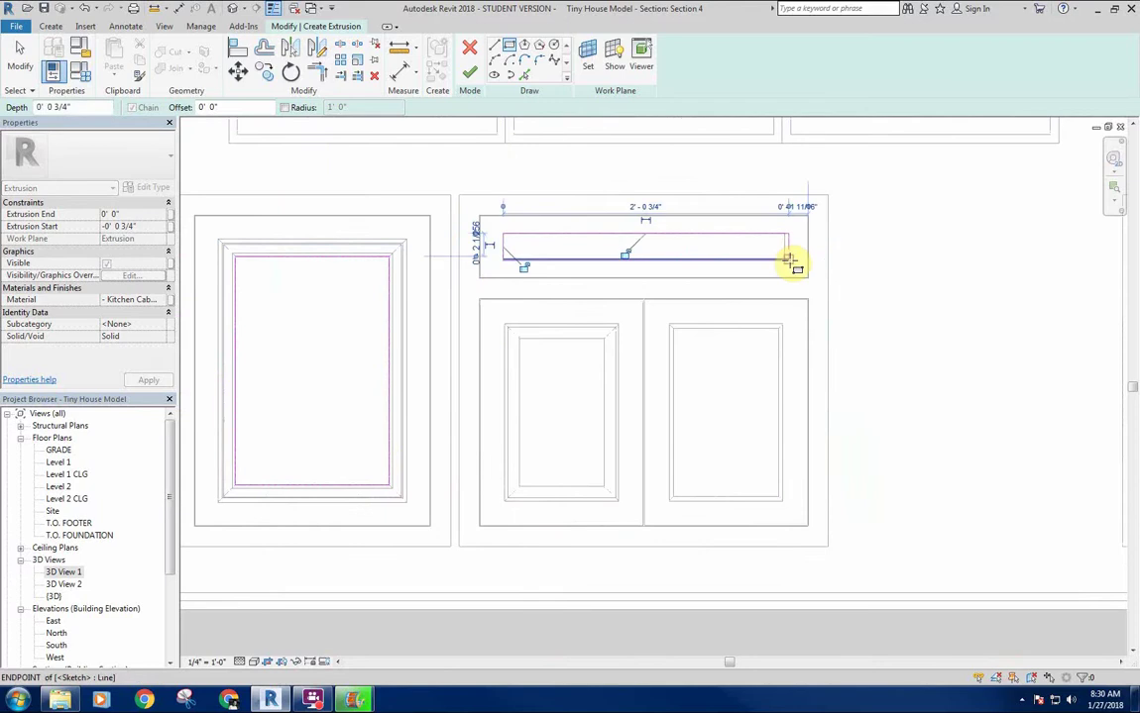
pyautogui.click(507, 326)
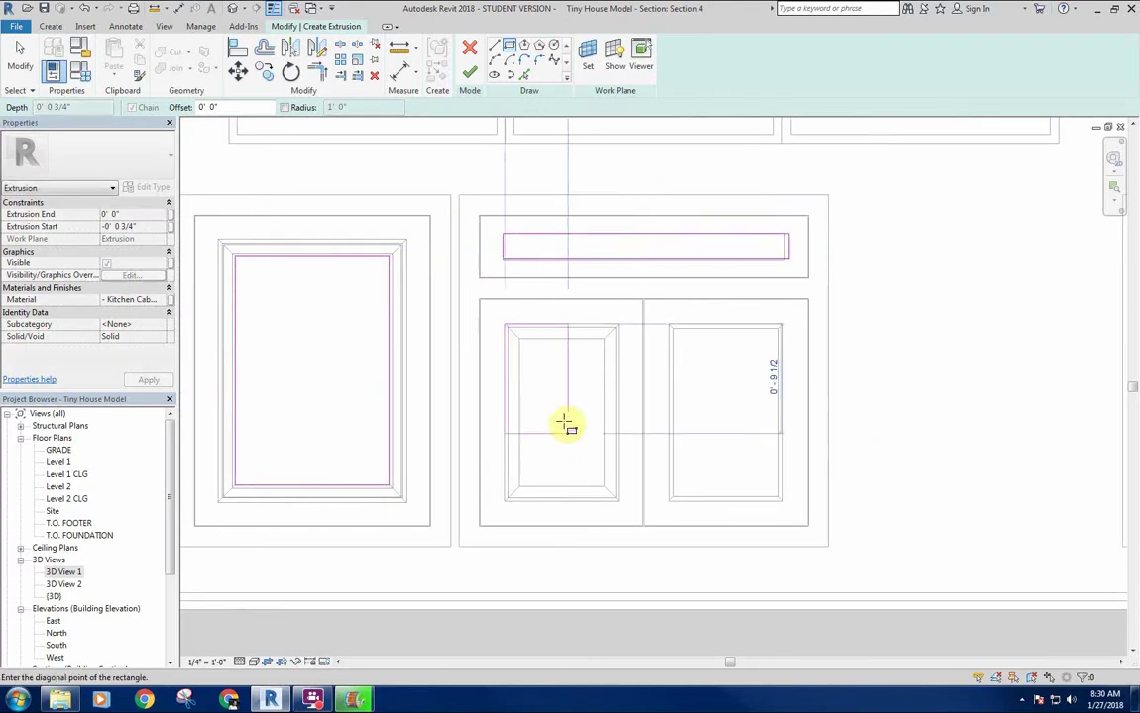
pyautogui.click(668, 326)
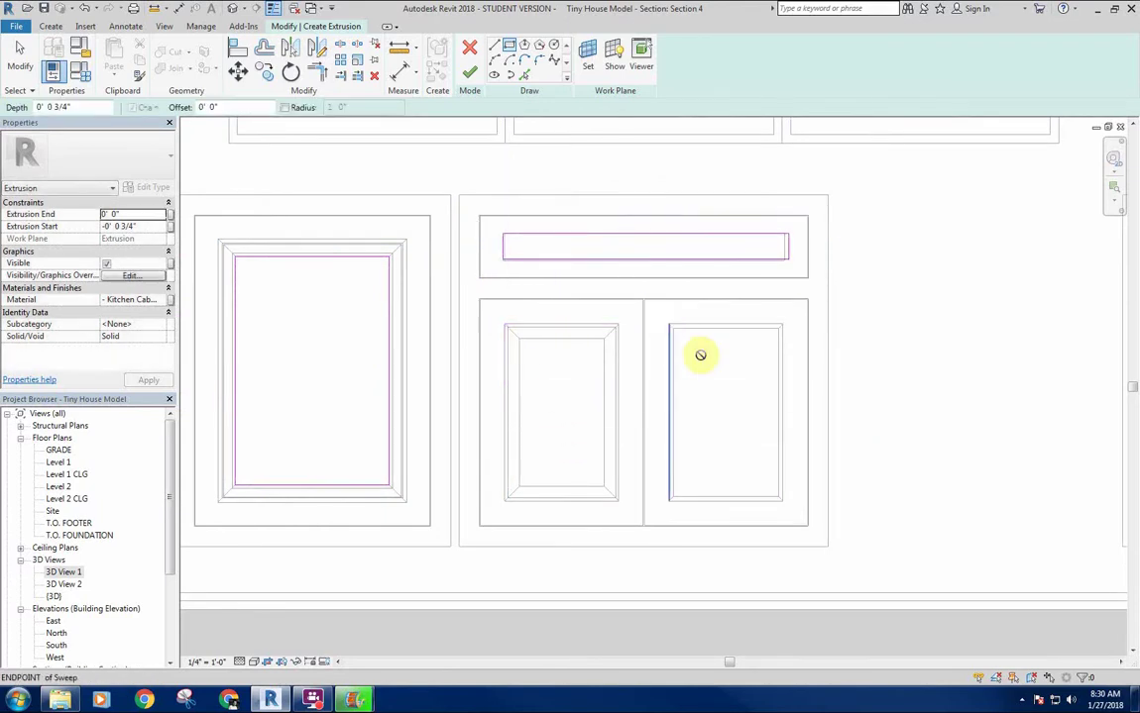
pyautogui.click(782, 501)
pyautogui.scroll(-2, 666, 415)
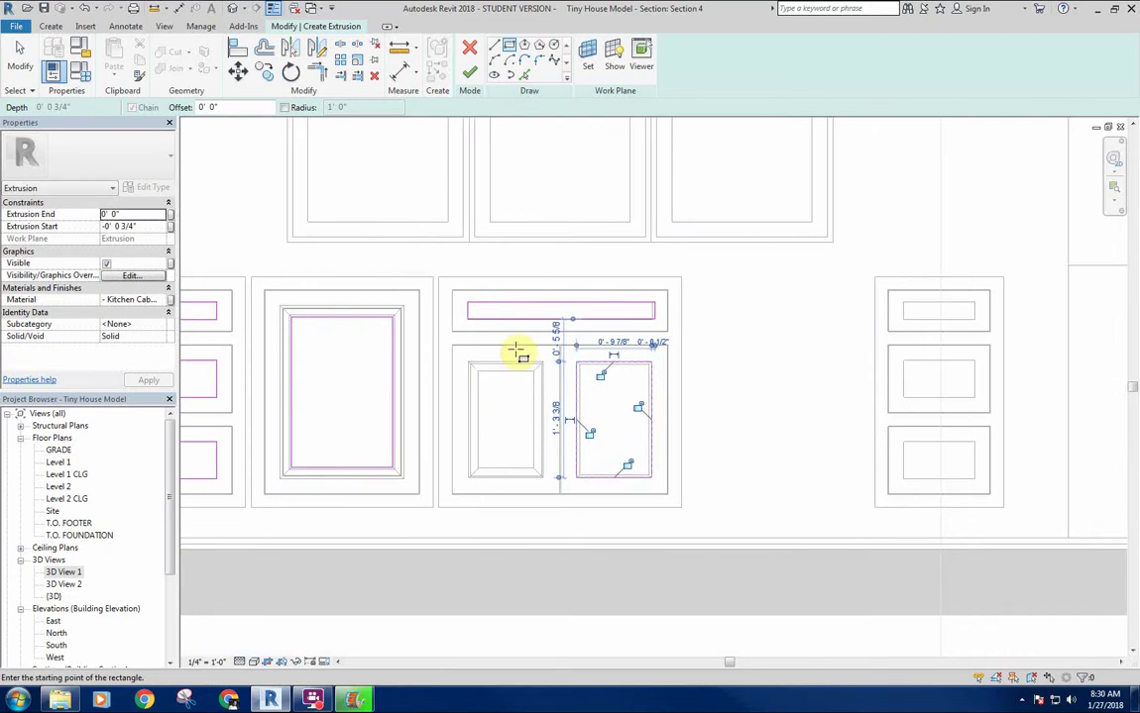
# Sketch rectangles about 9 3/8" wide over the three drawer panel openings of the right drawer cabinet and exit the Rectangle tool
pyautogui.click(752, 311)
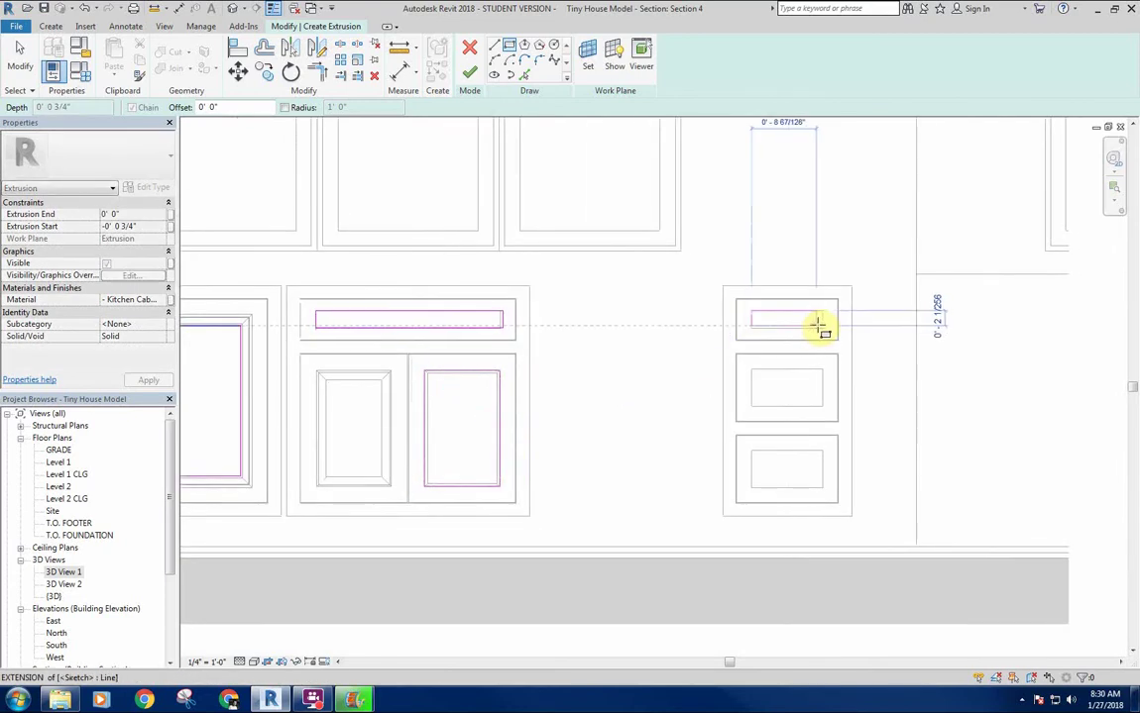
pyautogui.click(822, 370)
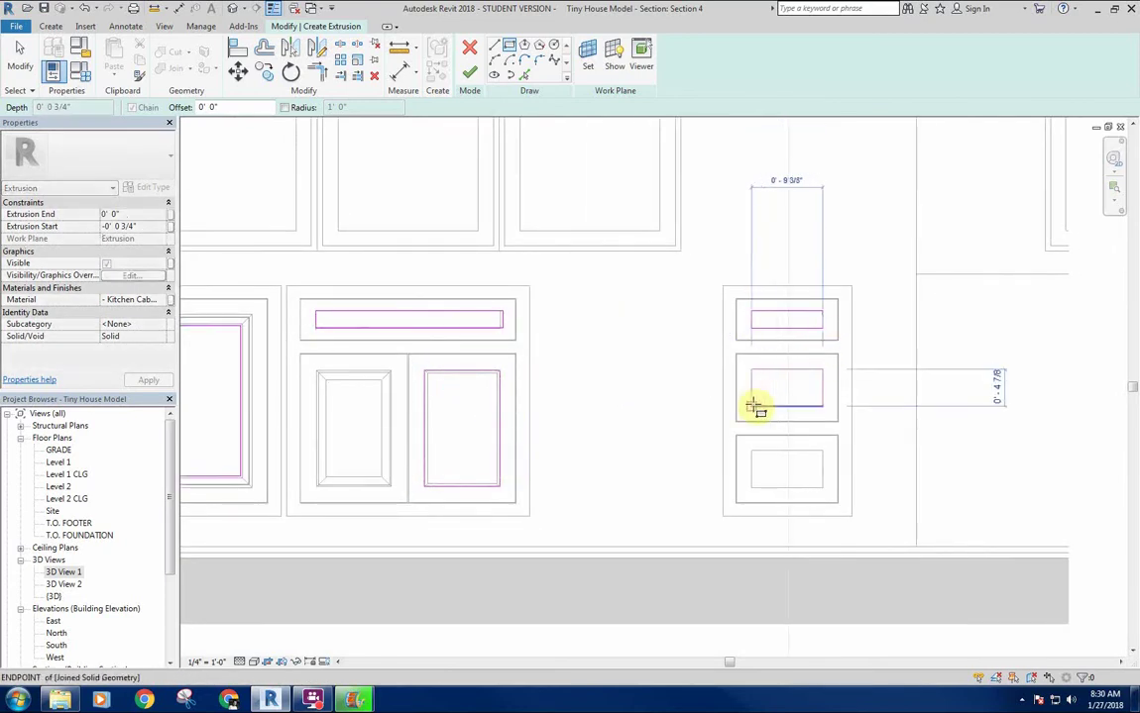
pyautogui.click(751, 406)
pyautogui.click(823, 489)
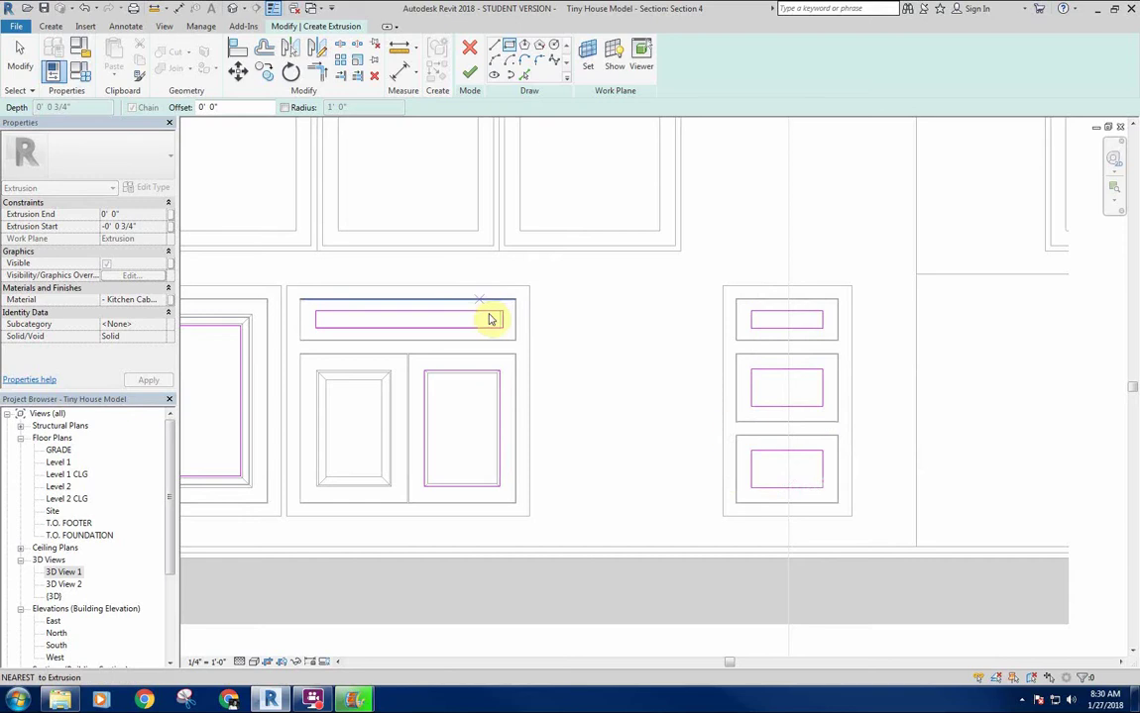
pyautogui.press('Escape')
pyautogui.press('Escape')
# Move the right edge of the sink cabinet's top panel rectangle inward, in line with the right door's sketched rectangle below
pyautogui.scroll(5, 490, 319)
pyautogui.click(487, 358)
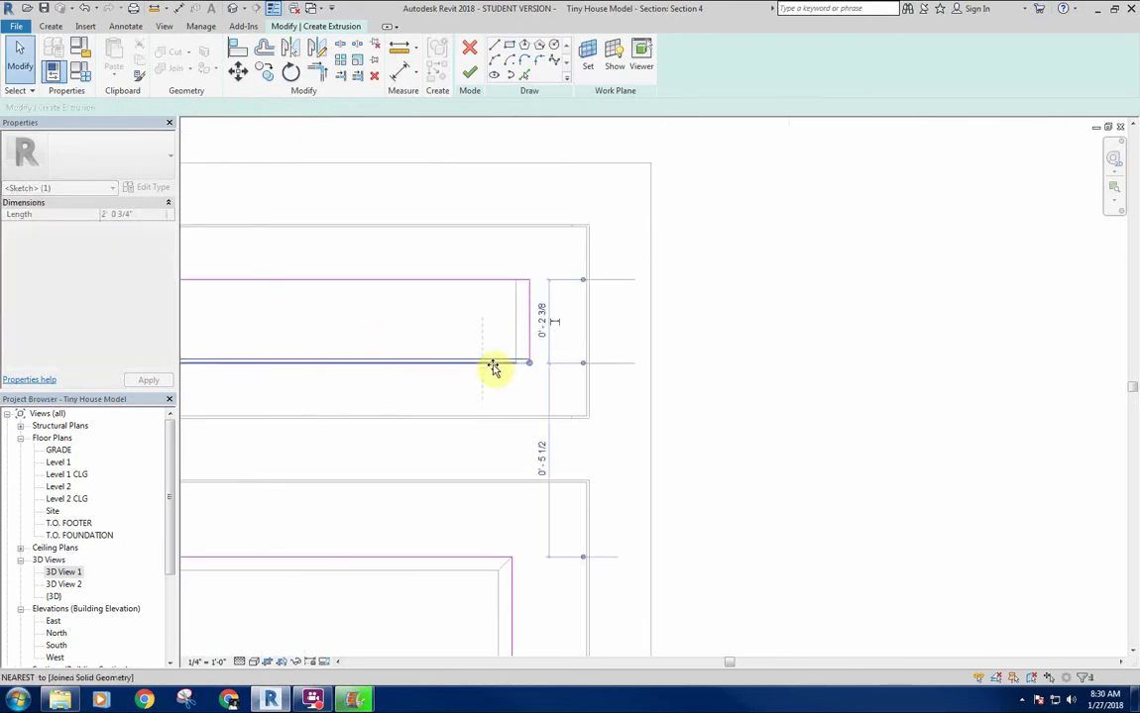
pyautogui.click(527, 317)
pyautogui.moveTo(525, 315)
pyautogui.mouseDown()
pyautogui.moveTo(509, 329)
pyautogui.moveTo(507, 319)
pyautogui.mouseUp()
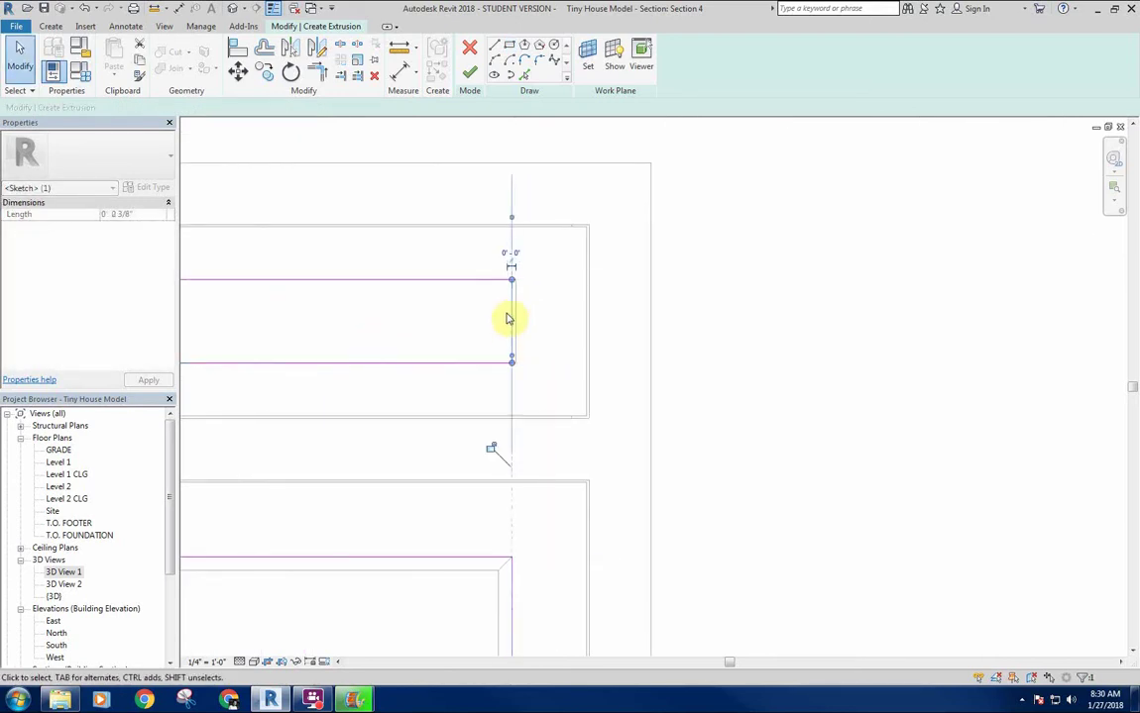
# Set the panel extrusion's start to -0' 0 5/8" and finish the extrusion sketch
pyautogui.press('Escape')
pyautogui.scroll(-5, 534, 450)
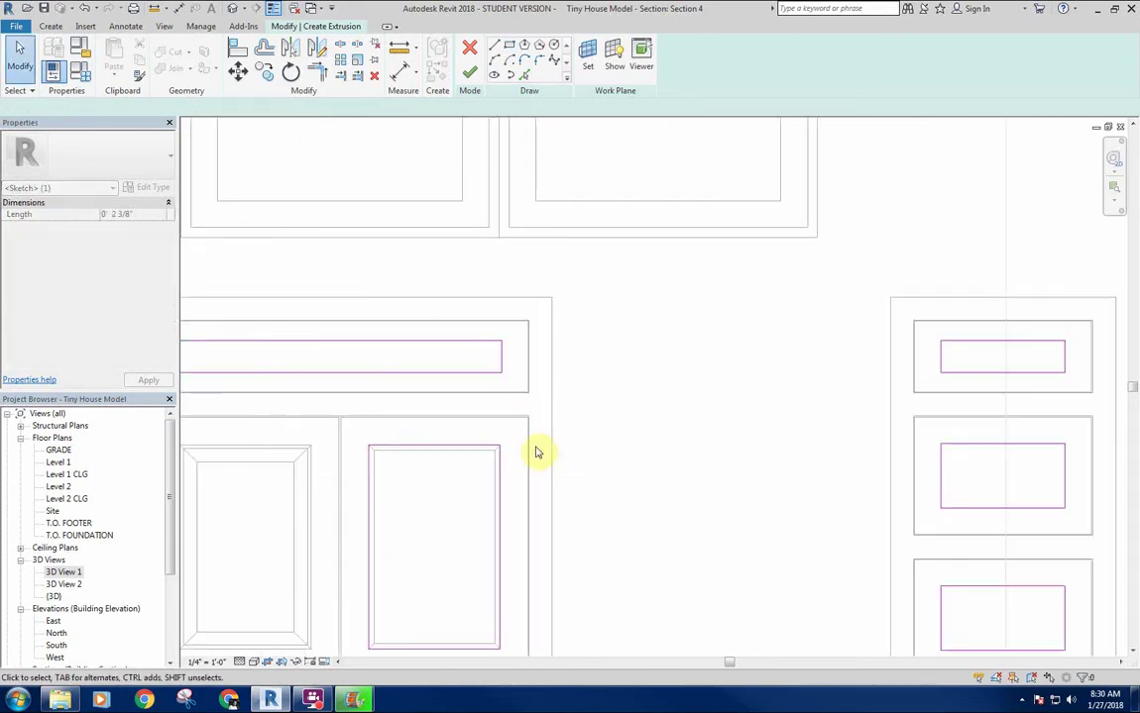
pyautogui.moveTo(542, 427); pyautogui.dragTo(542, 428, button='middle')
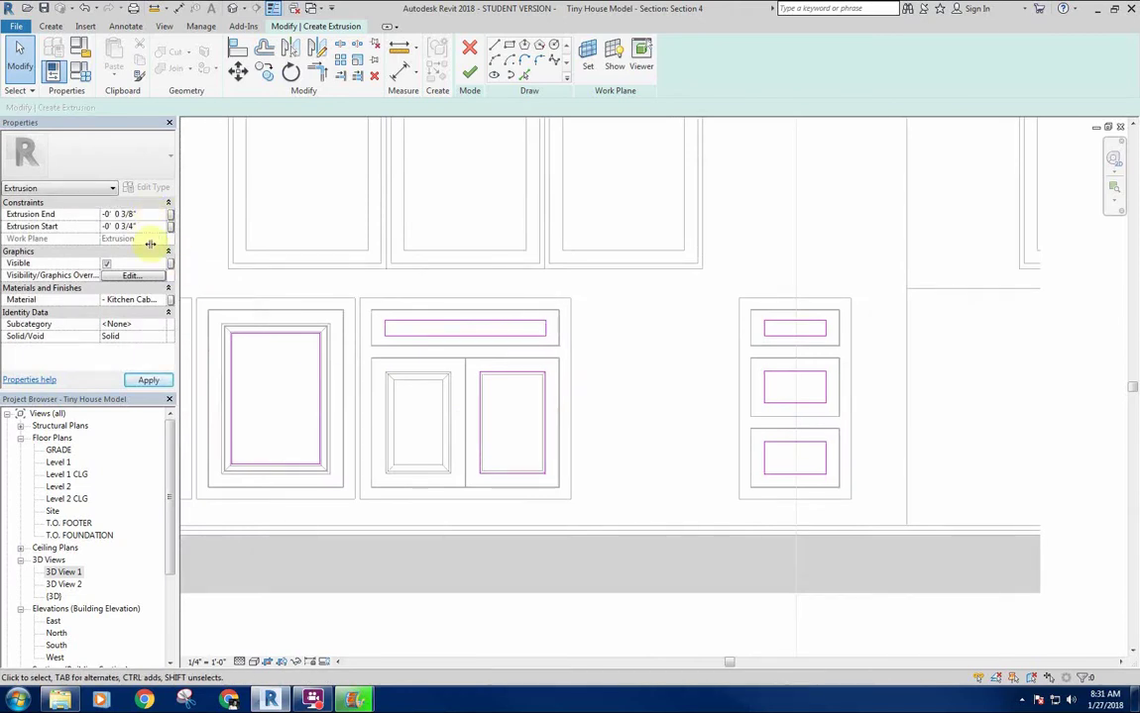
pyautogui.click(149, 227)
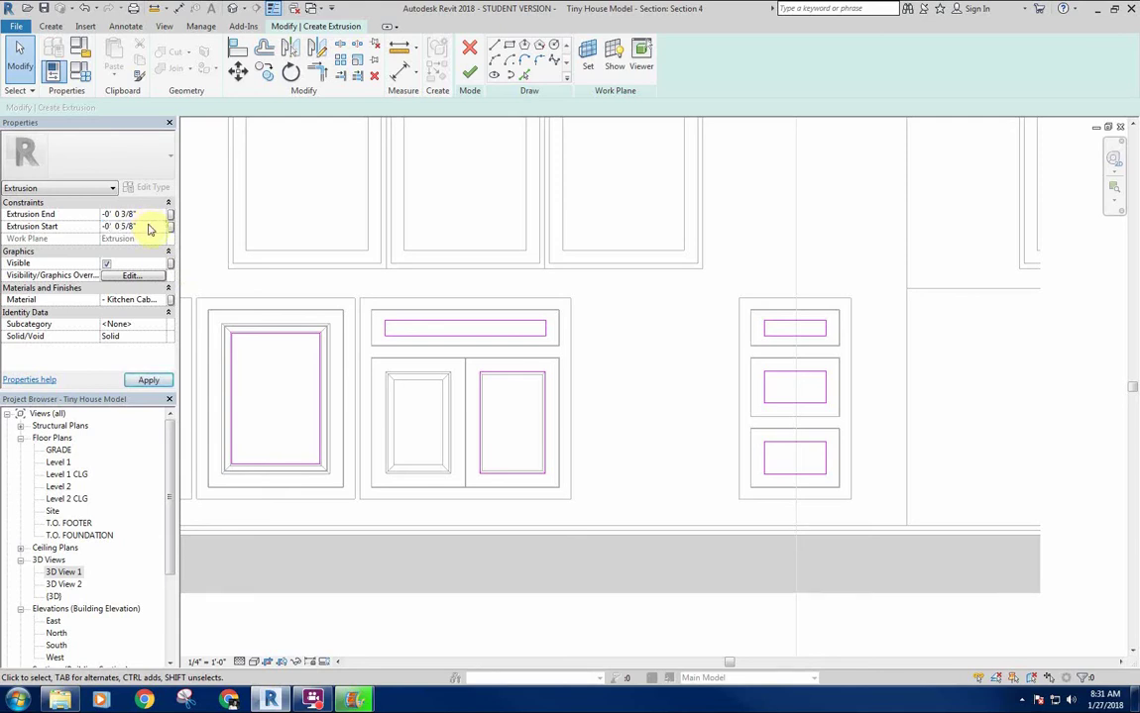
pyautogui.click(468, 78)
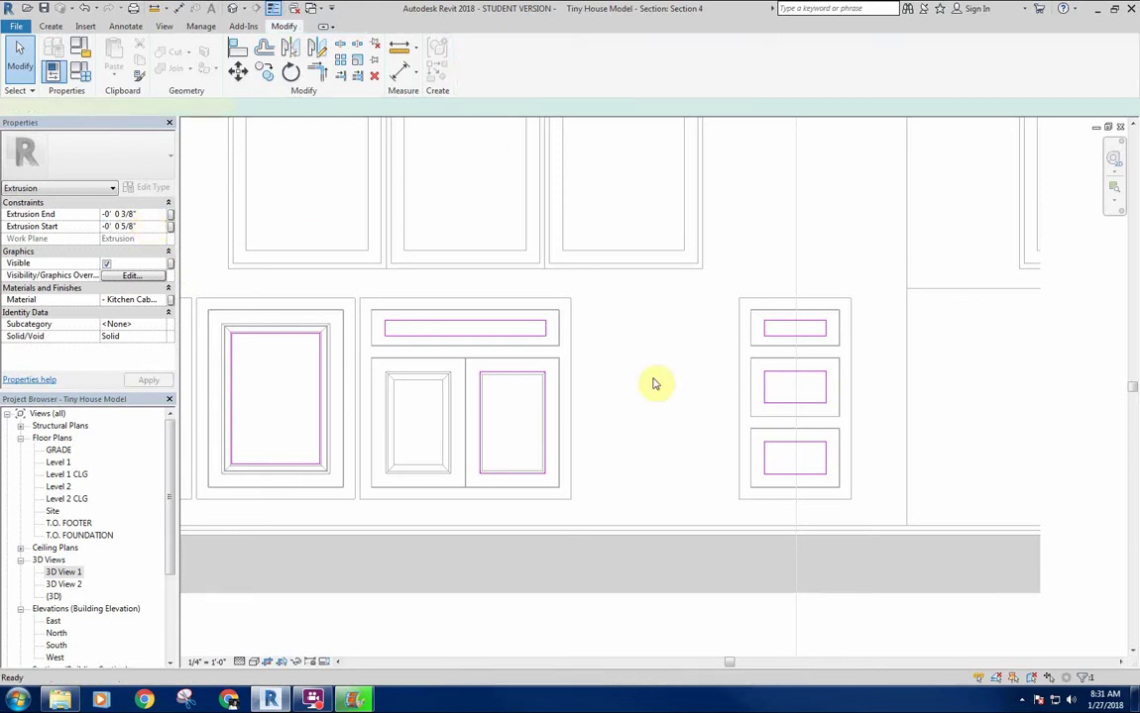
pyautogui.click(643, 390)
pyautogui.scroll(-3, 642, 390)
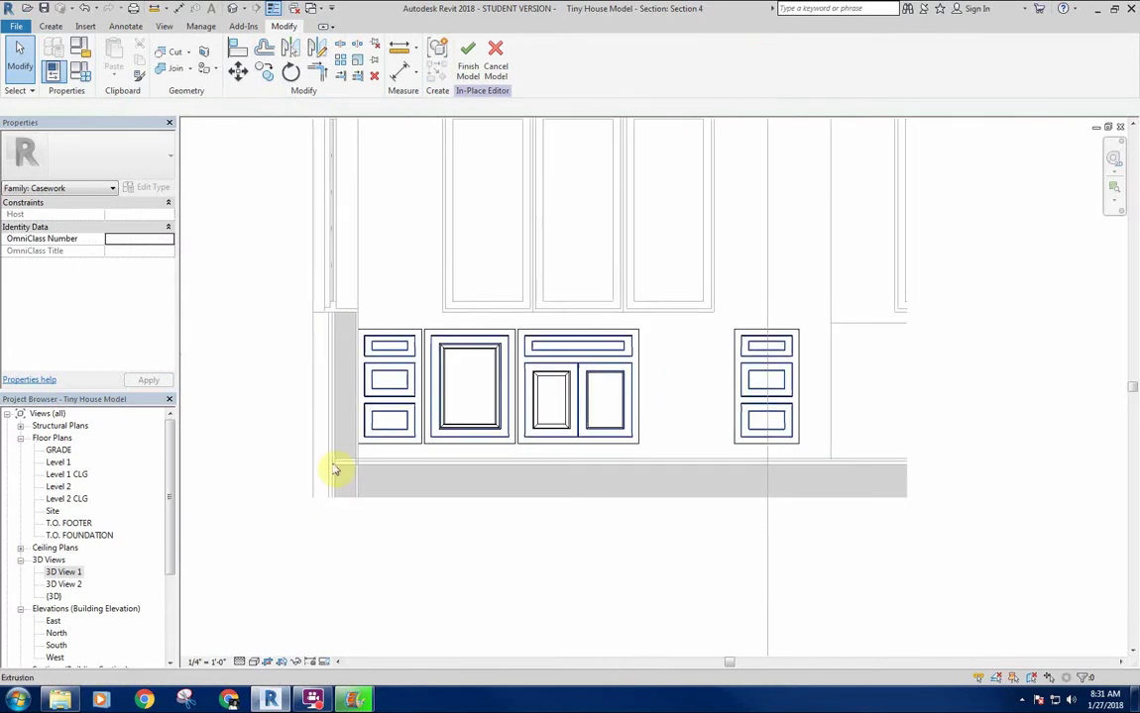
# Check the materials assigned to the cabinet panels, the door and drawer frames, and the moulding sweeps
pyautogui.click(65, 573)
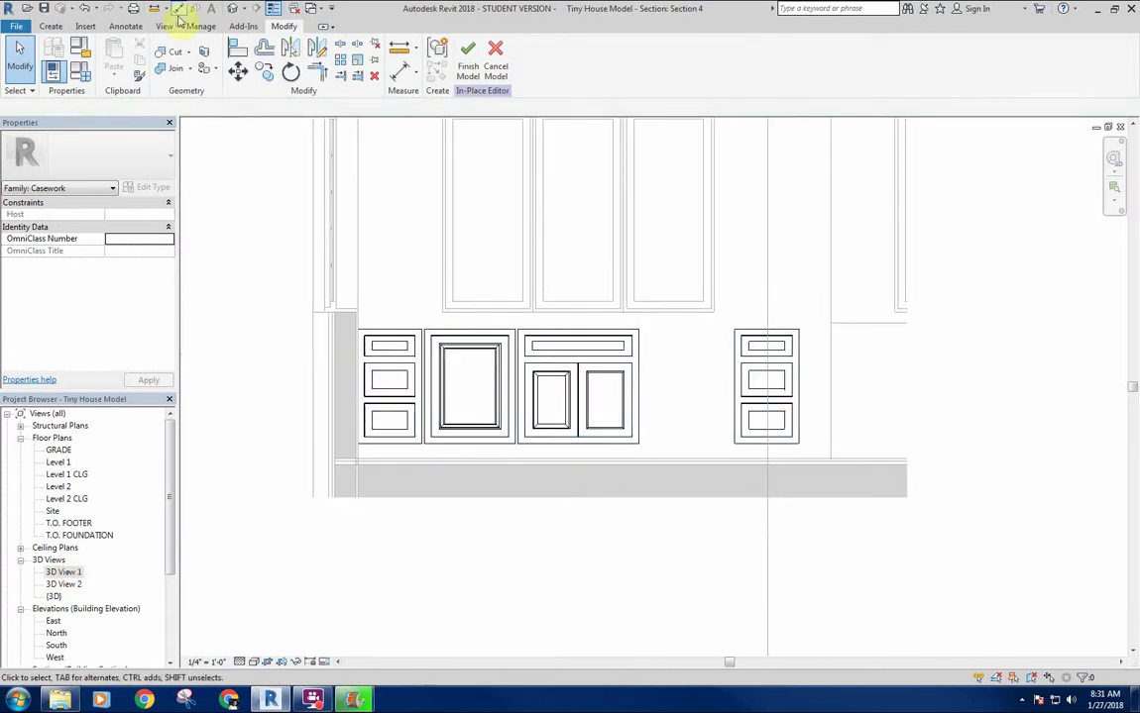
pyautogui.scroll(2, 417, 352)
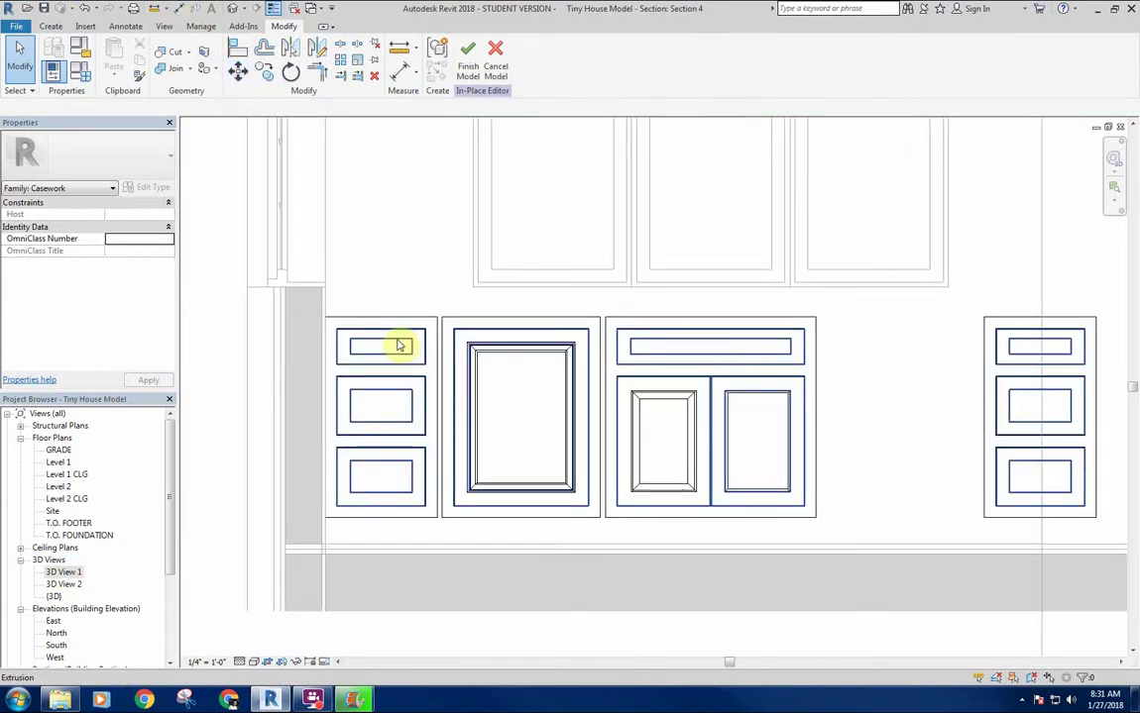
pyautogui.click(399, 346)
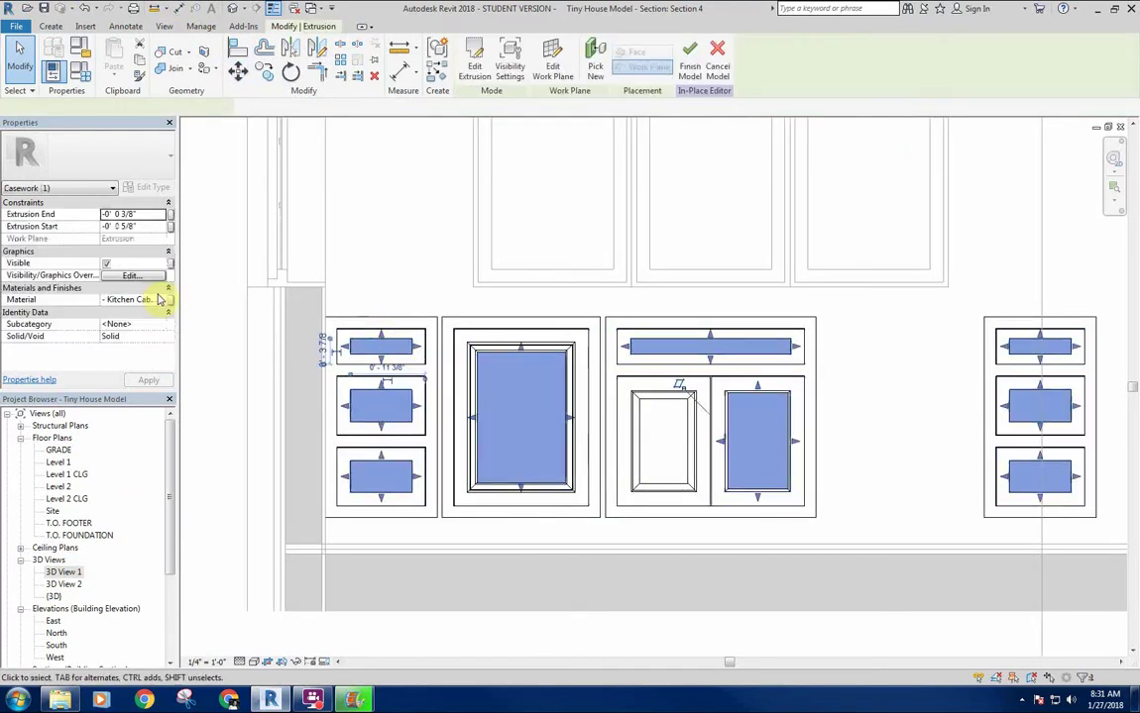
pyautogui.click(415, 283)
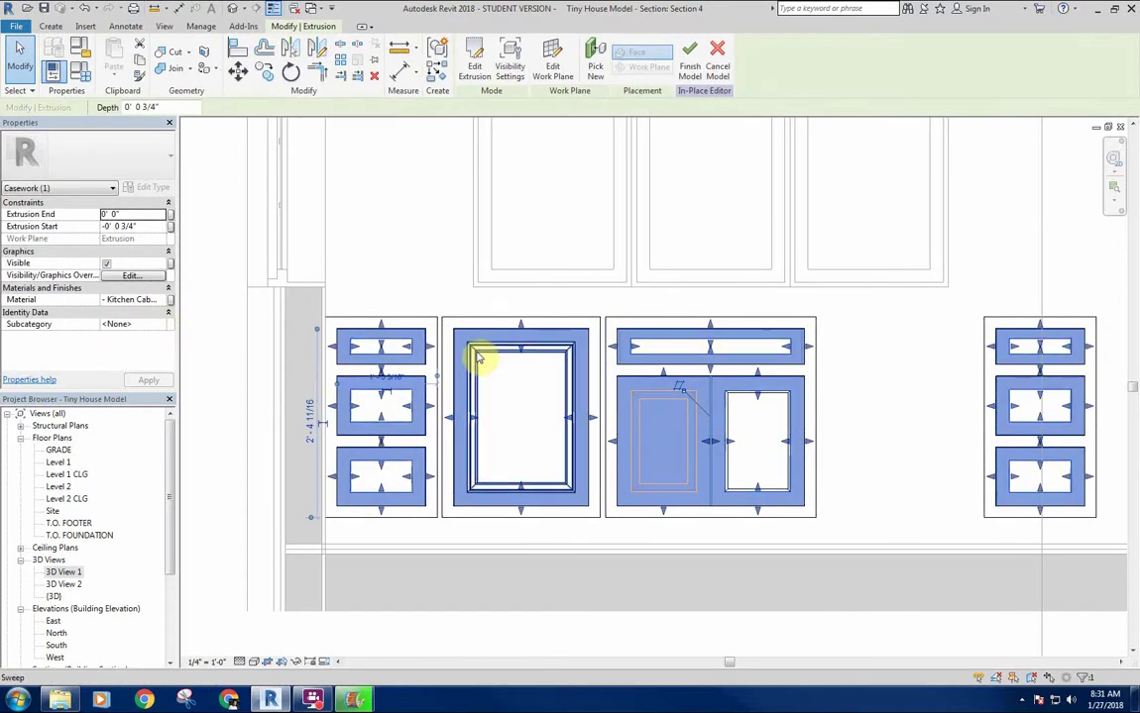
pyautogui.click(494, 375)
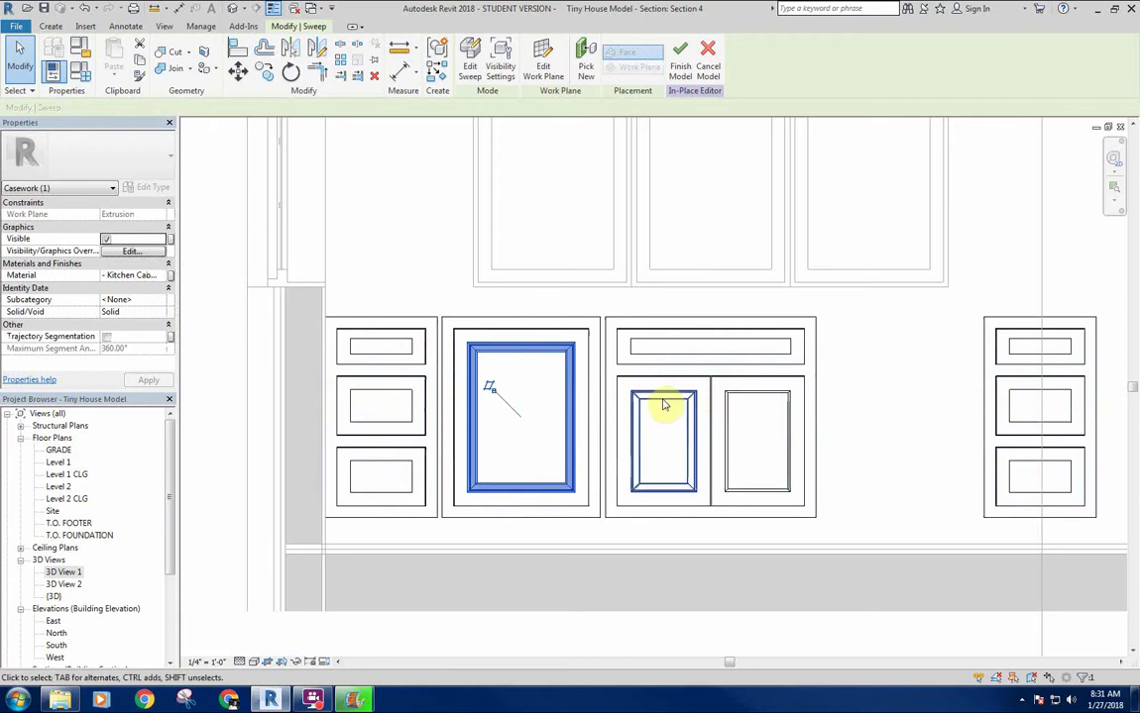
pyautogui.click(761, 397)
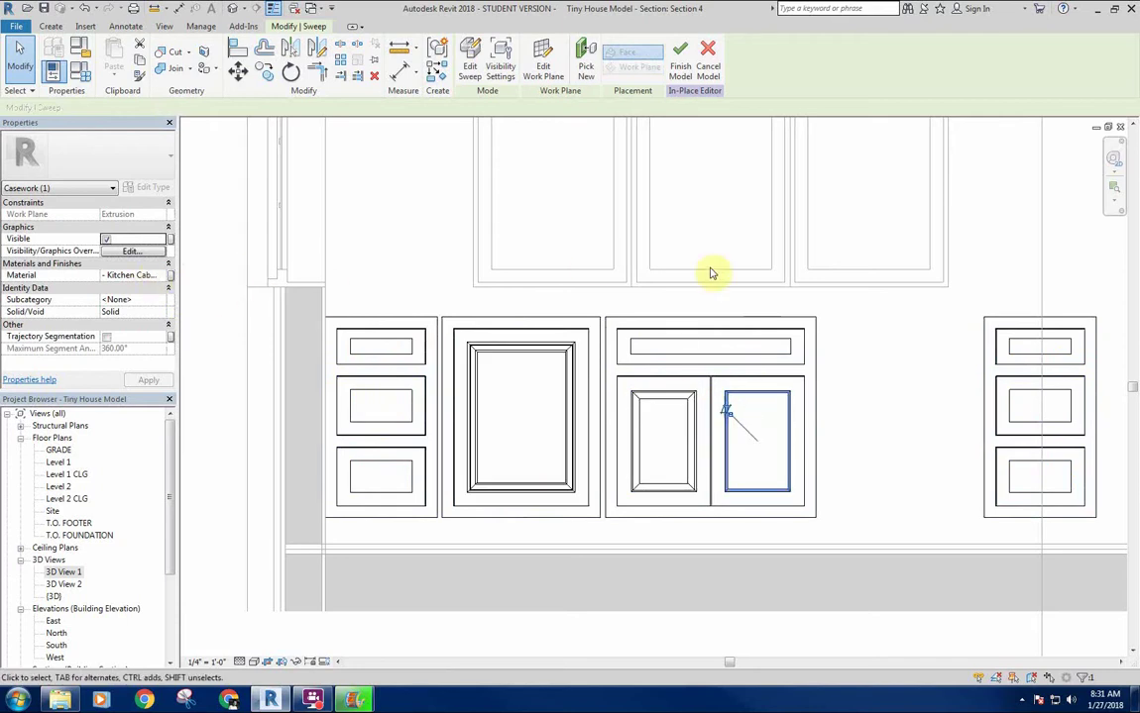
pyautogui.click(696, 301)
pyautogui.scroll(-3, 656, 279)
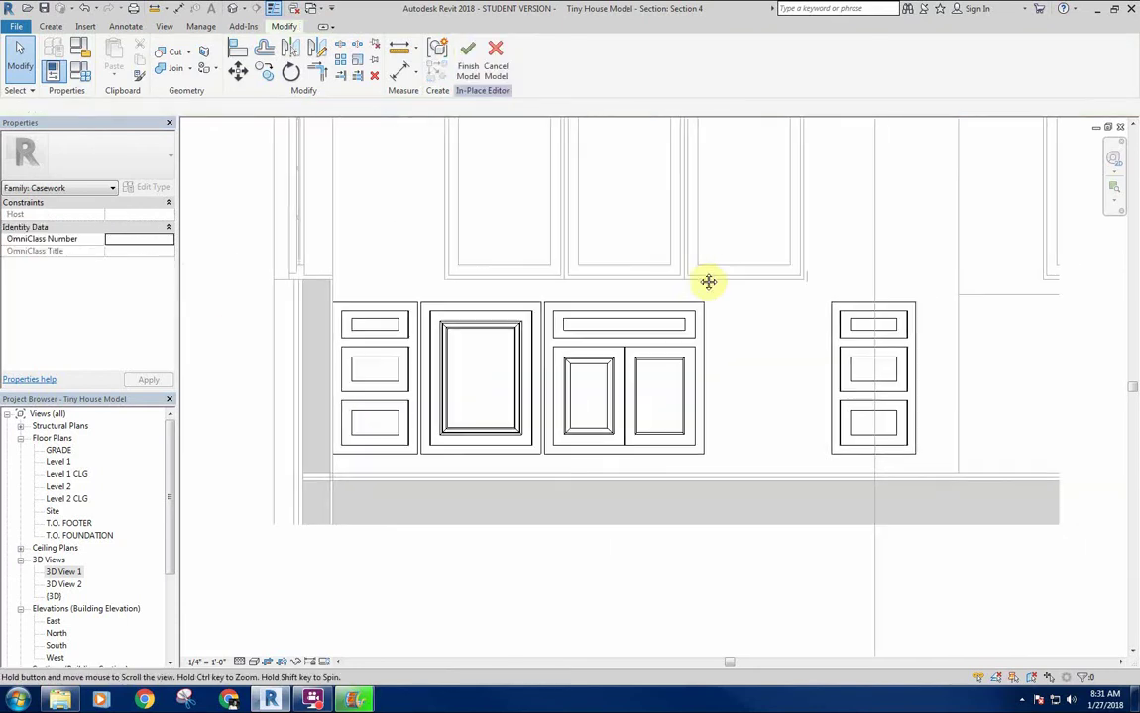
pyautogui.moveTo(741, 305); pyautogui.dragTo(735, 309, button='middle')
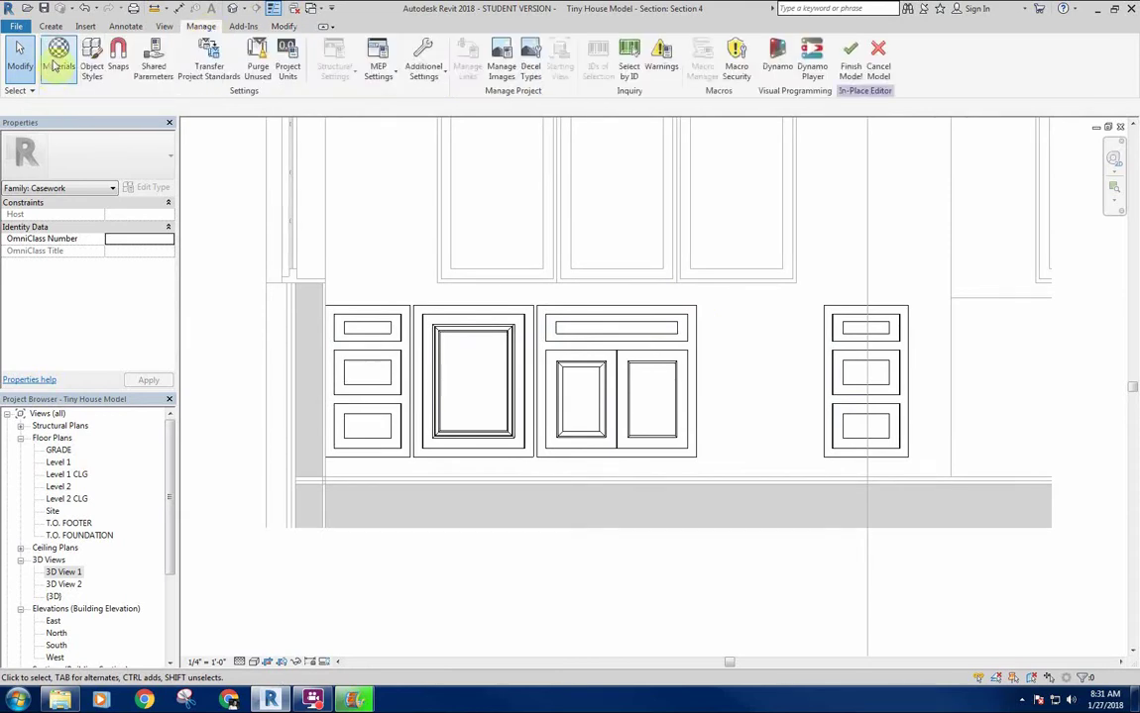
# Replace the appearance asset of the Kitchen Cabinets material with Wall Paint from the Default category of the Appearance Library
pyautogui.click(58, 55)
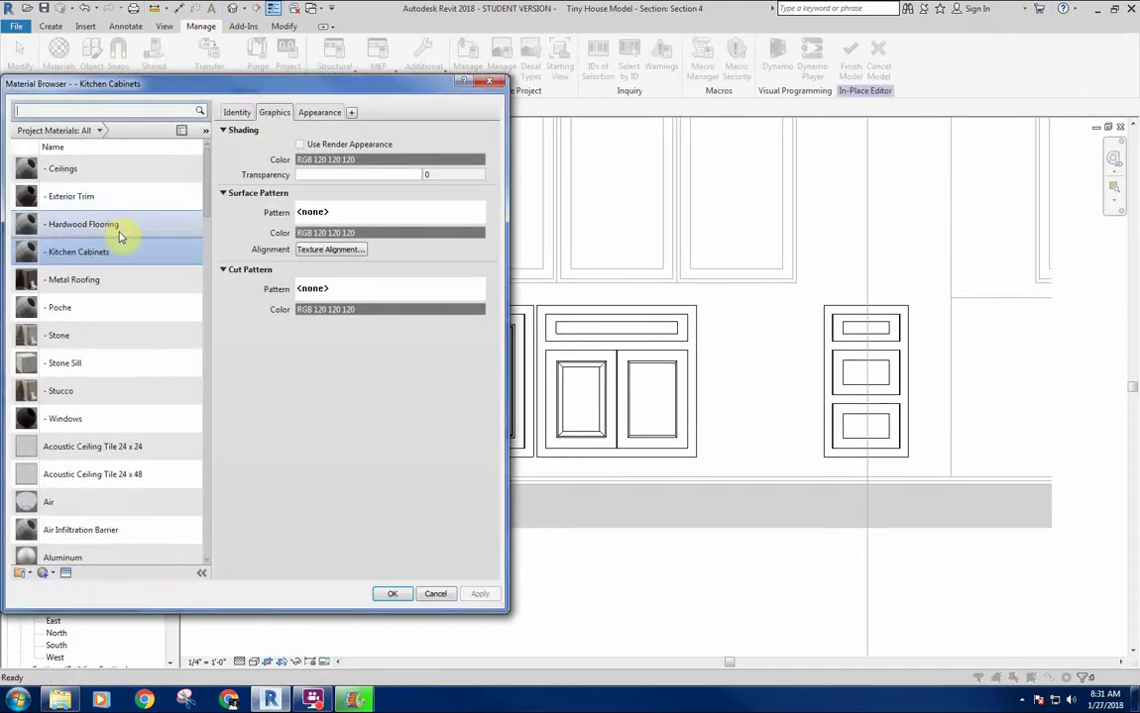
pyautogui.click(318, 112)
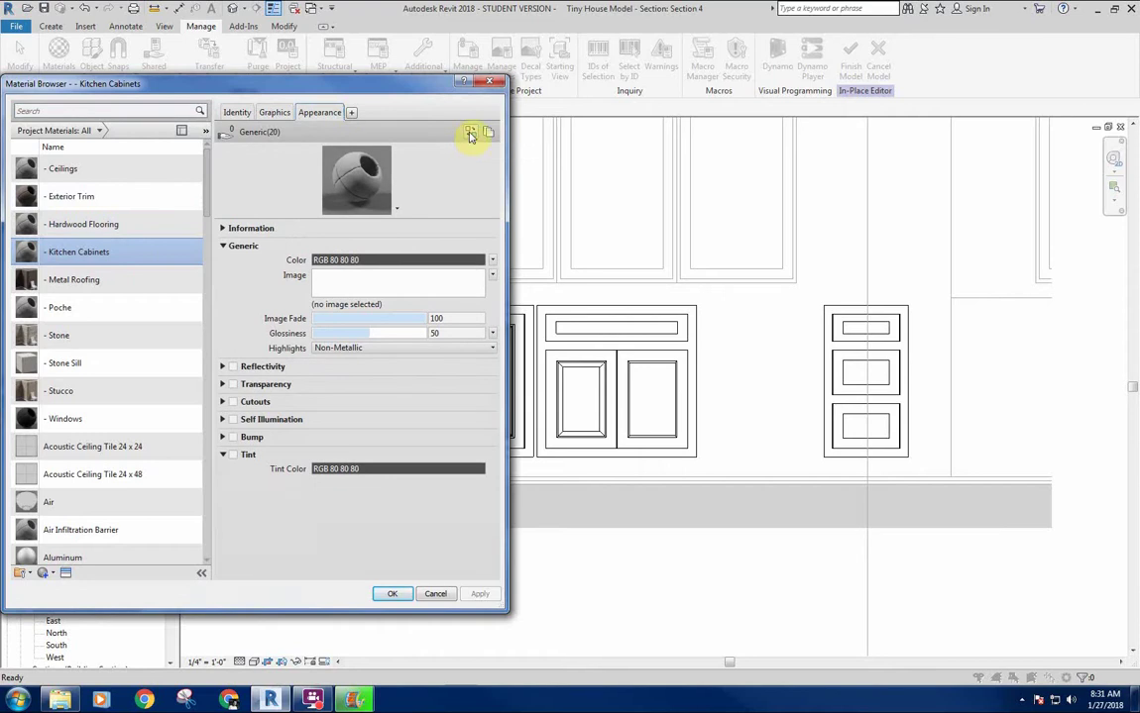
pyautogui.click(470, 133)
pyautogui.click(517, 177)
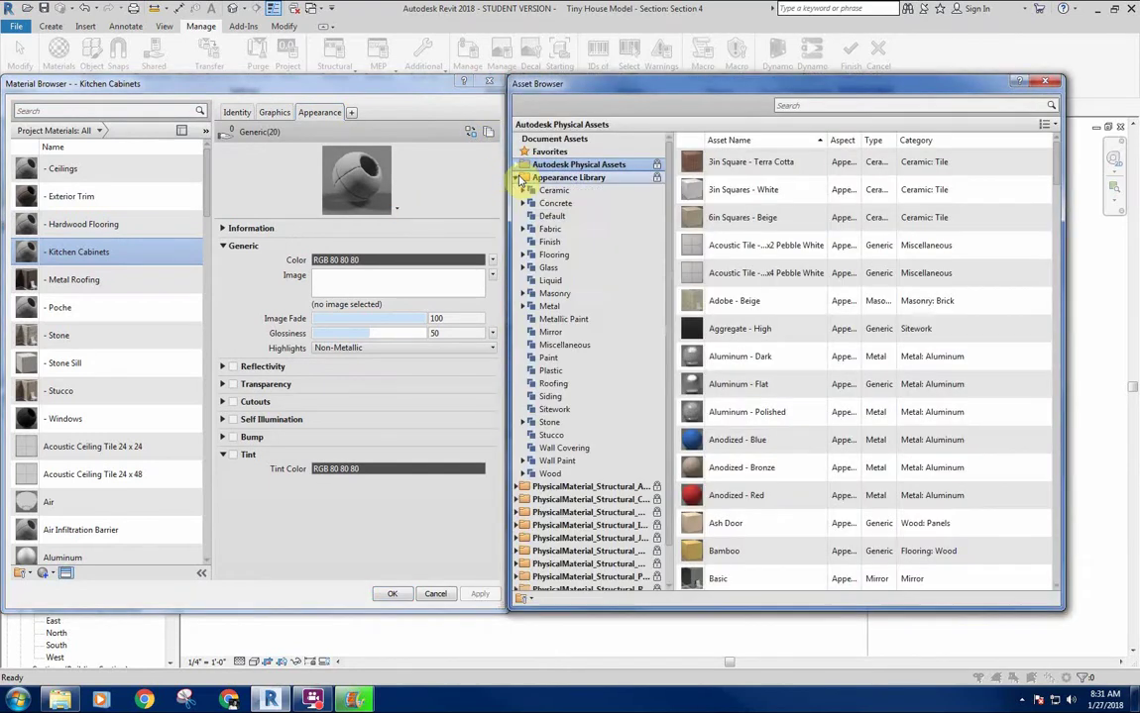
pyautogui.click(553, 216)
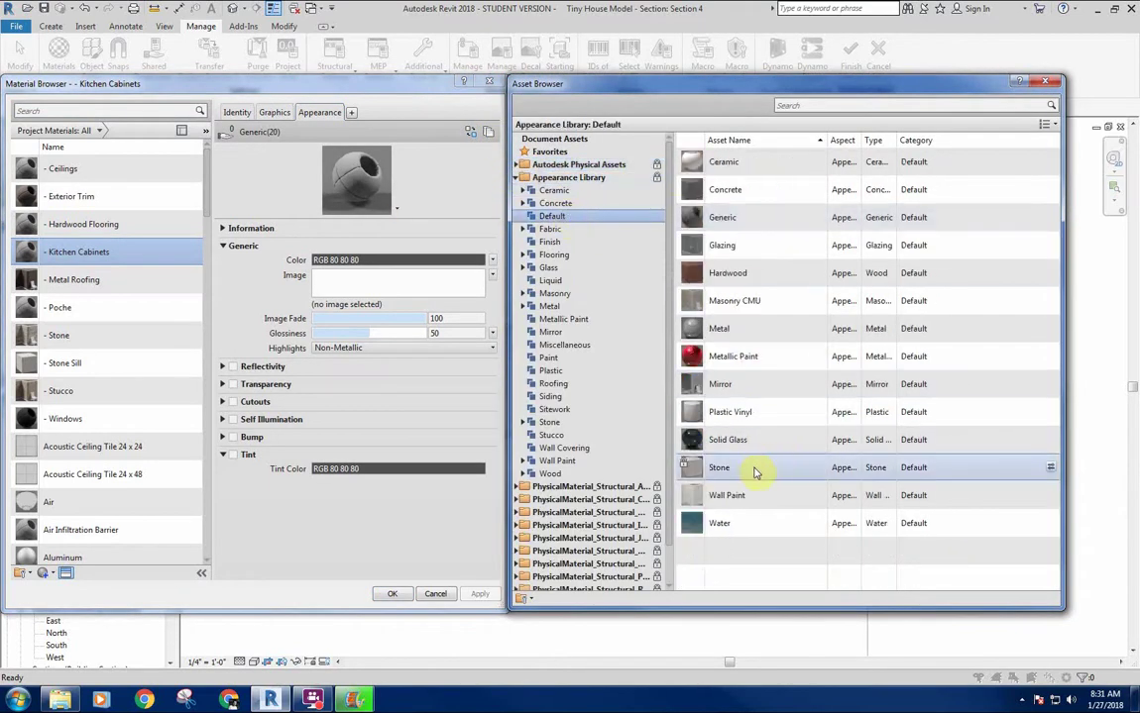
pyautogui.doubleClick(751, 503)
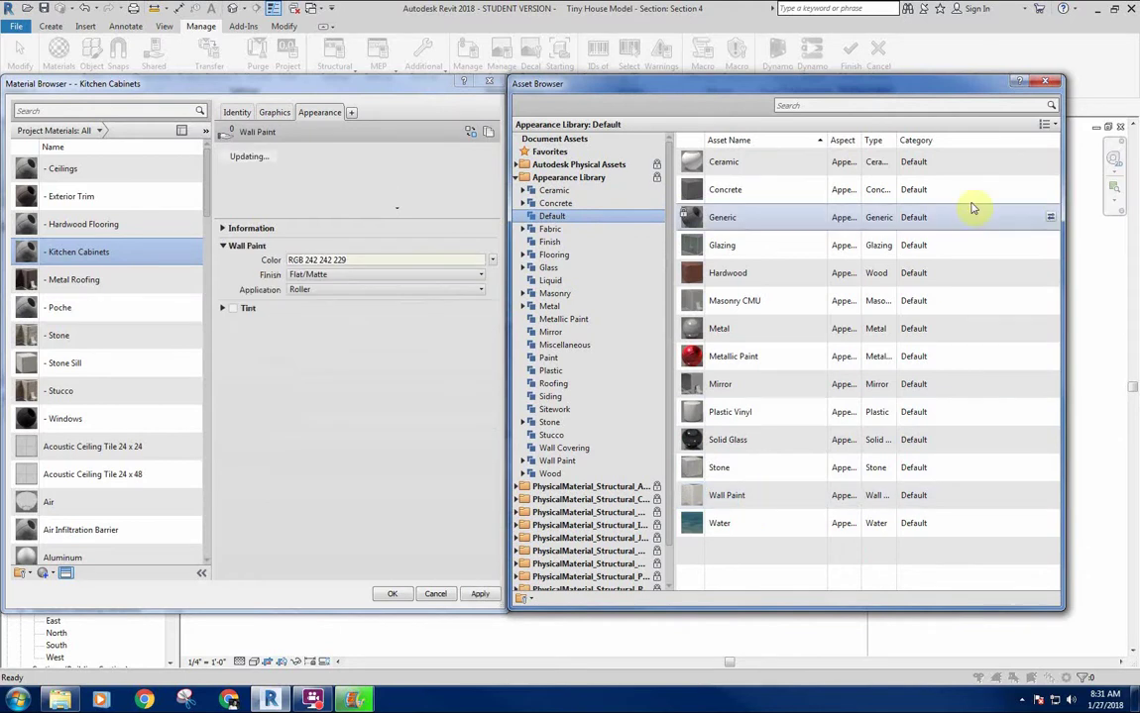
pyautogui.click(1045, 81)
# Give the Kitchen Cabinets wall paint an Eggshell finish with Spray application and confirm the material changes
pyautogui.click(356, 274)
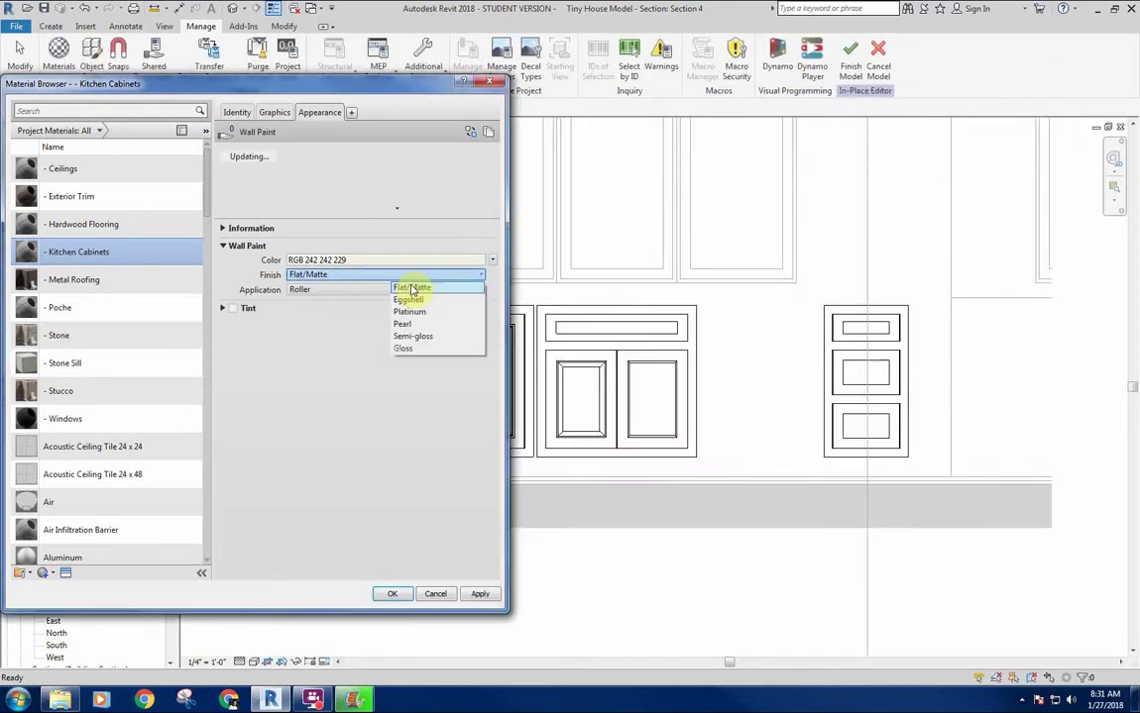
pyautogui.click(411, 300)
pyautogui.click(355, 289)
pyautogui.click(406, 327)
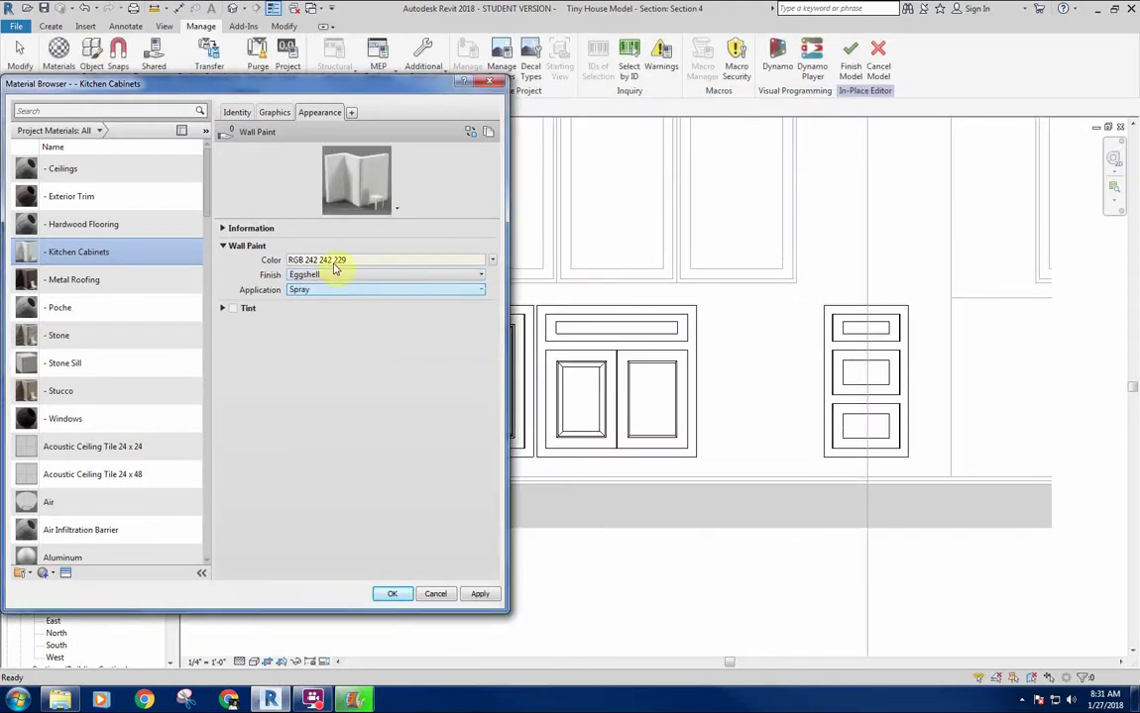
pyautogui.click(344, 260)
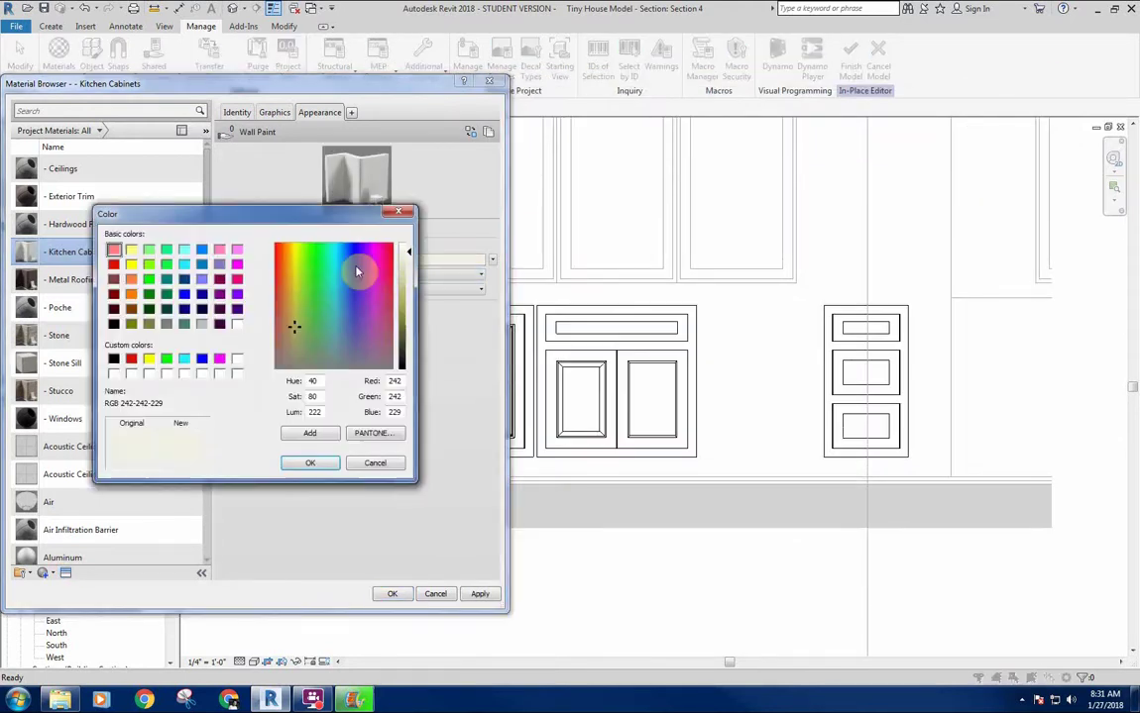
pyautogui.click(310, 464)
pyautogui.click(392, 594)
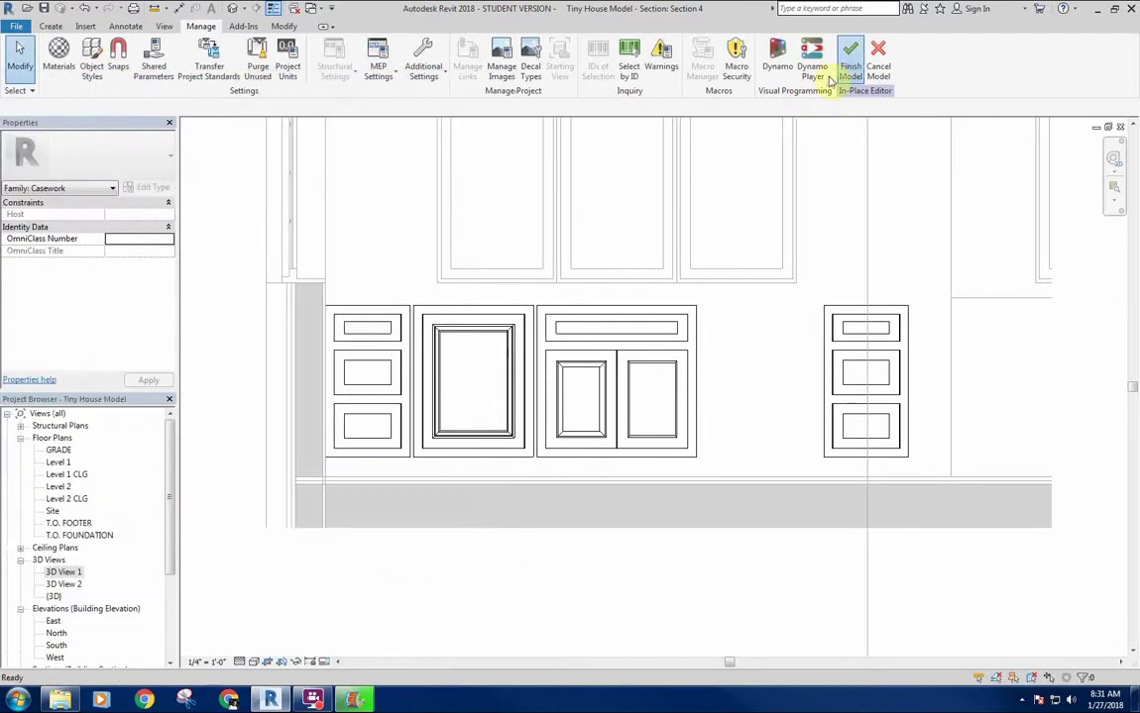
# Finish the in-place casework model and open 3D View 1 to examine the cabinet fronts
pyautogui.doubleClick(79, 573)
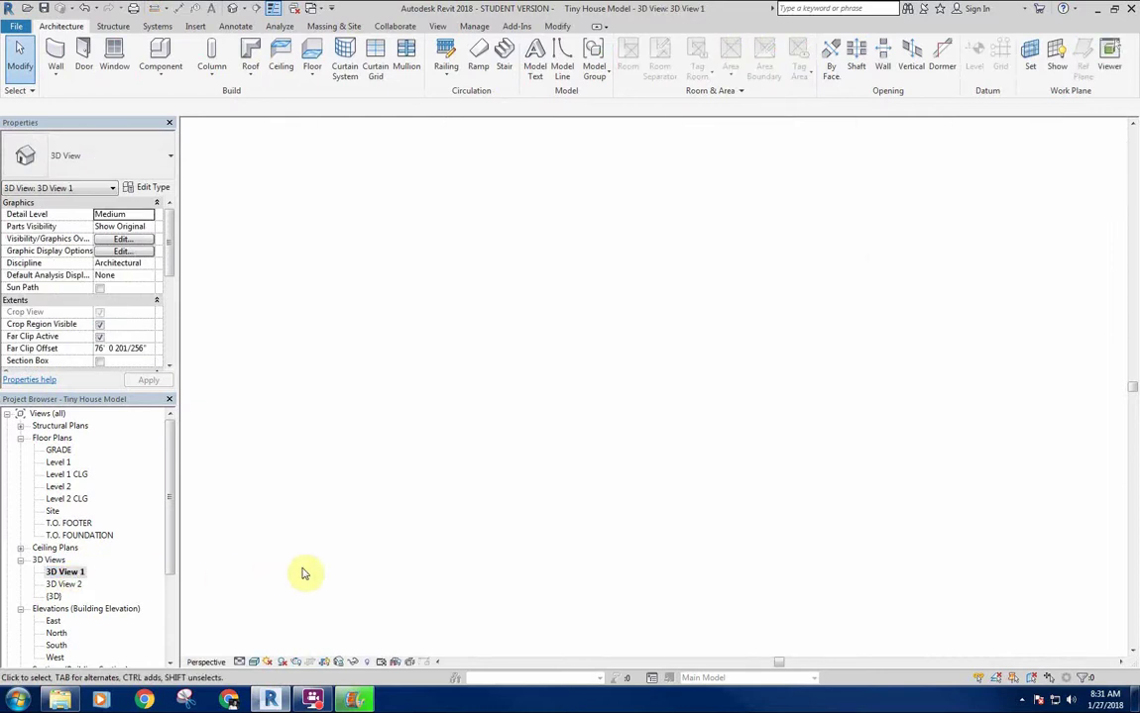
pyautogui.scroll(-4, 614, 456)
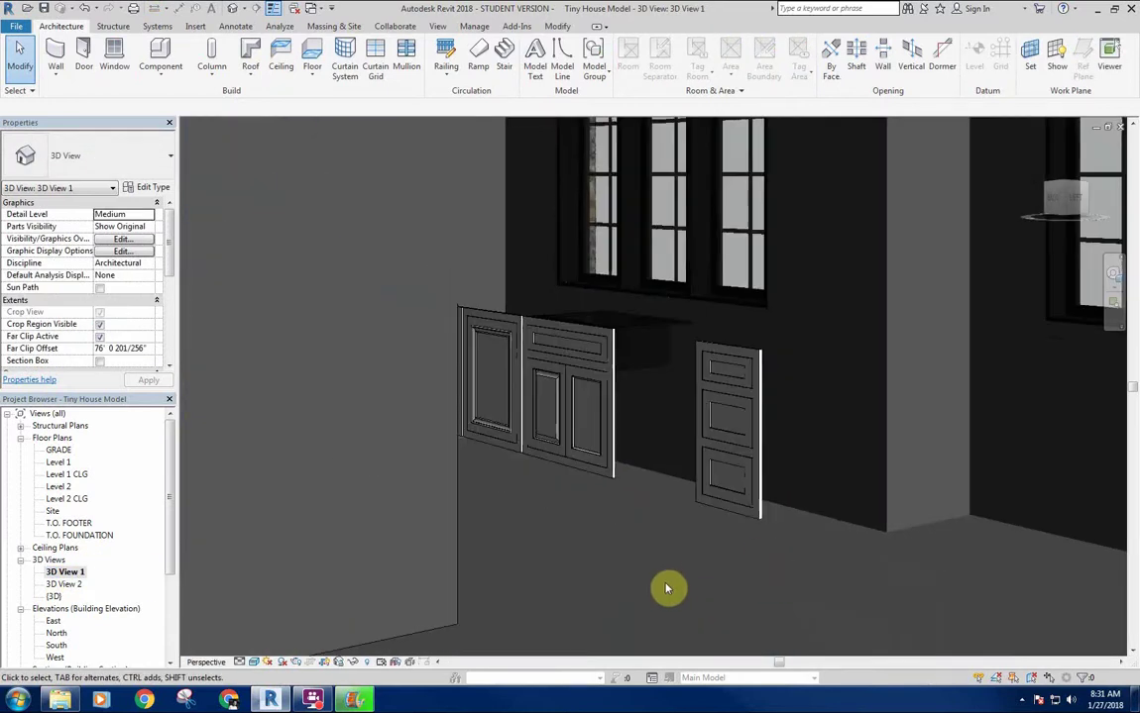
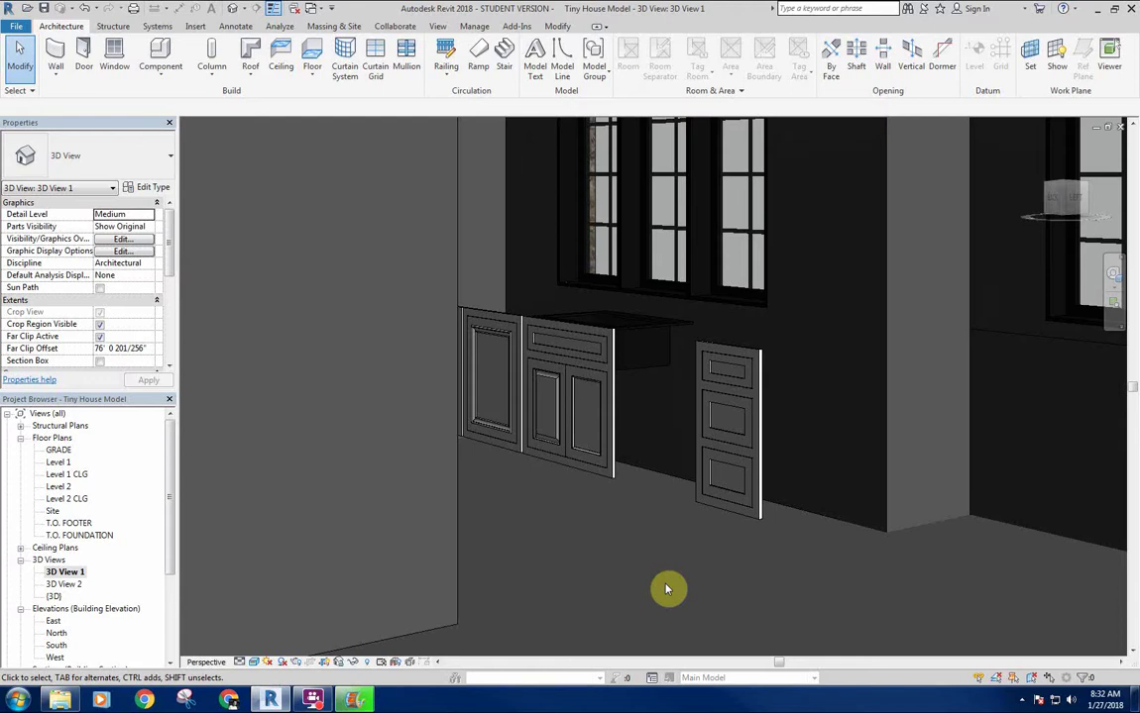
pyautogui.scroll(-2, 576, 503)
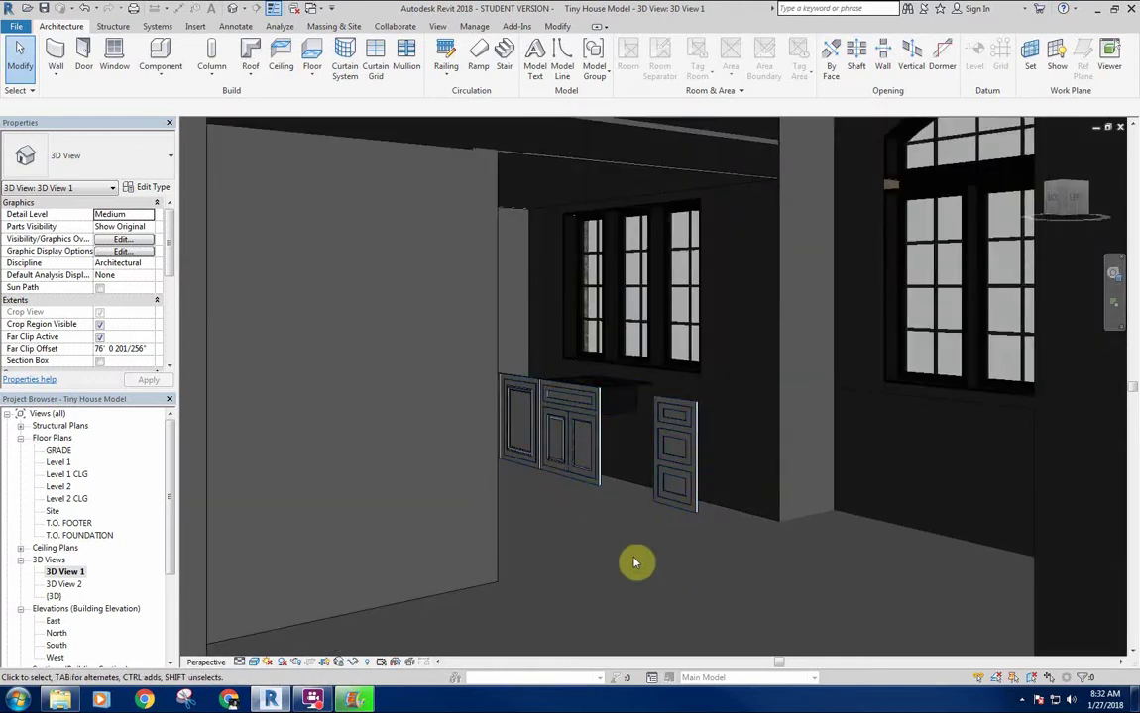
# Return to the Section 4 view and reopen the base cabinet casework for in-place editing
pyautogui.hotkey('ctrl', 'Tab')
pyautogui.moveTo(677, 520); pyautogui.dragTo(620, 537, button='middle')
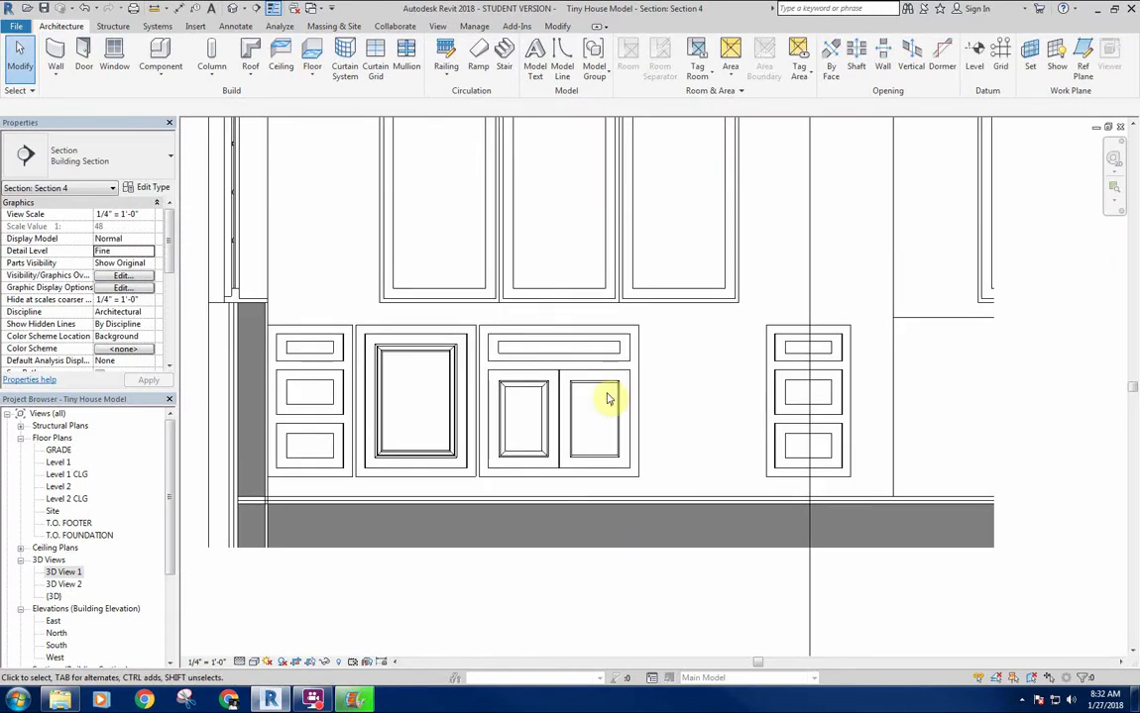
pyautogui.click(632, 367)
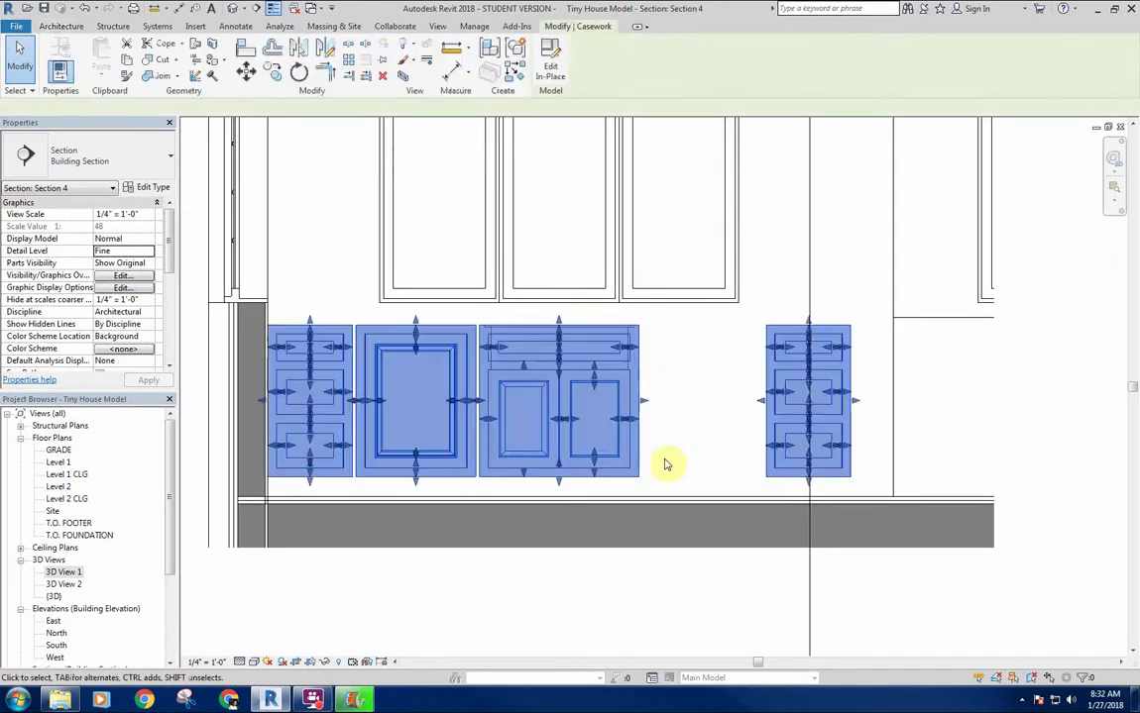
pyautogui.click(552, 76)
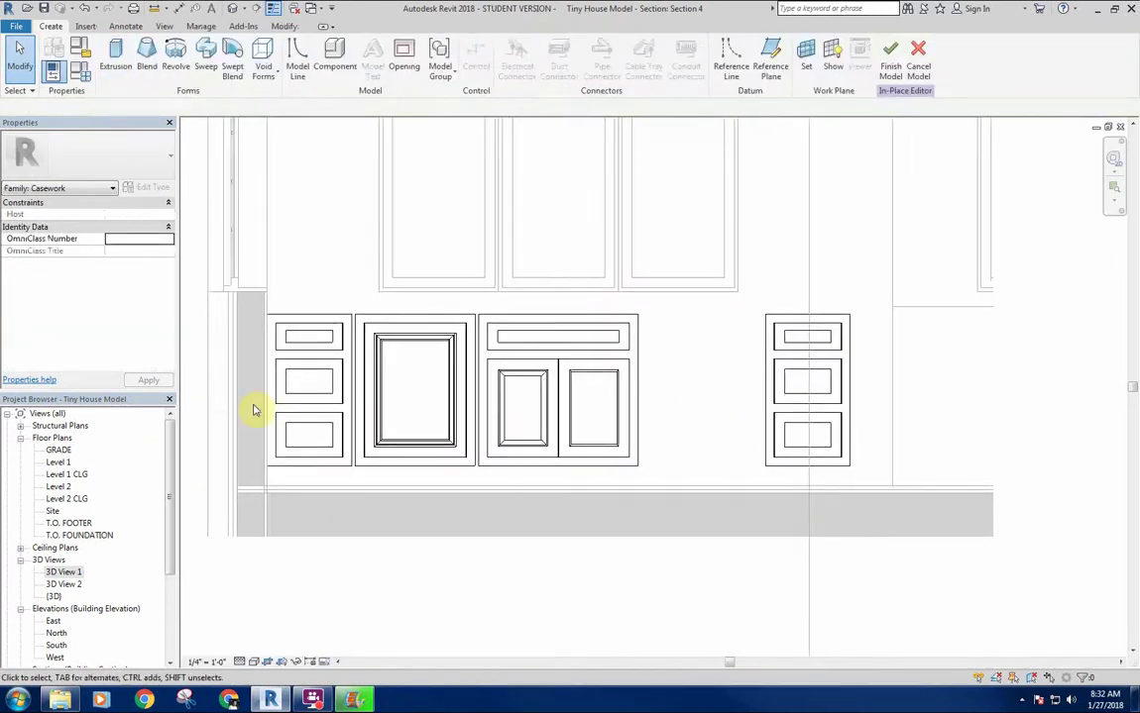
# Start an extrusion on the cabinet face plane and sketch a 3/4" wide, 2'-10 1/2" tall strip to the floor between drawer and single-panel cabinets
pyautogui.scroll(2, 323, 395)
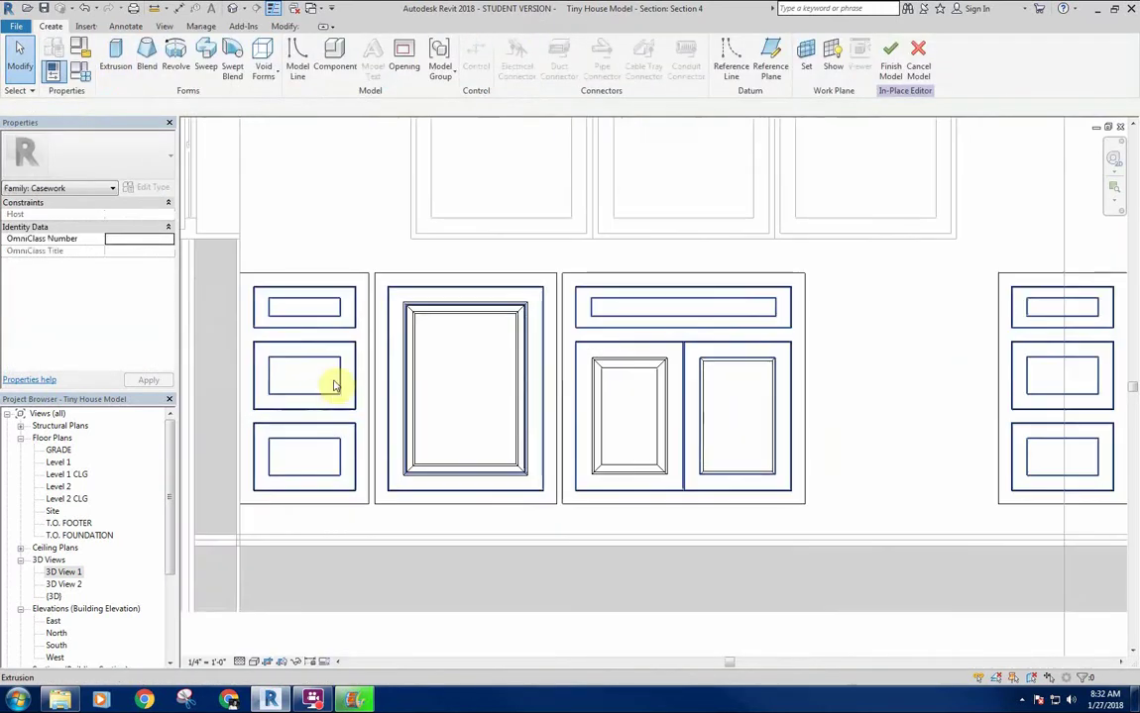
pyautogui.click(120, 65)
pyautogui.click(535, 429)
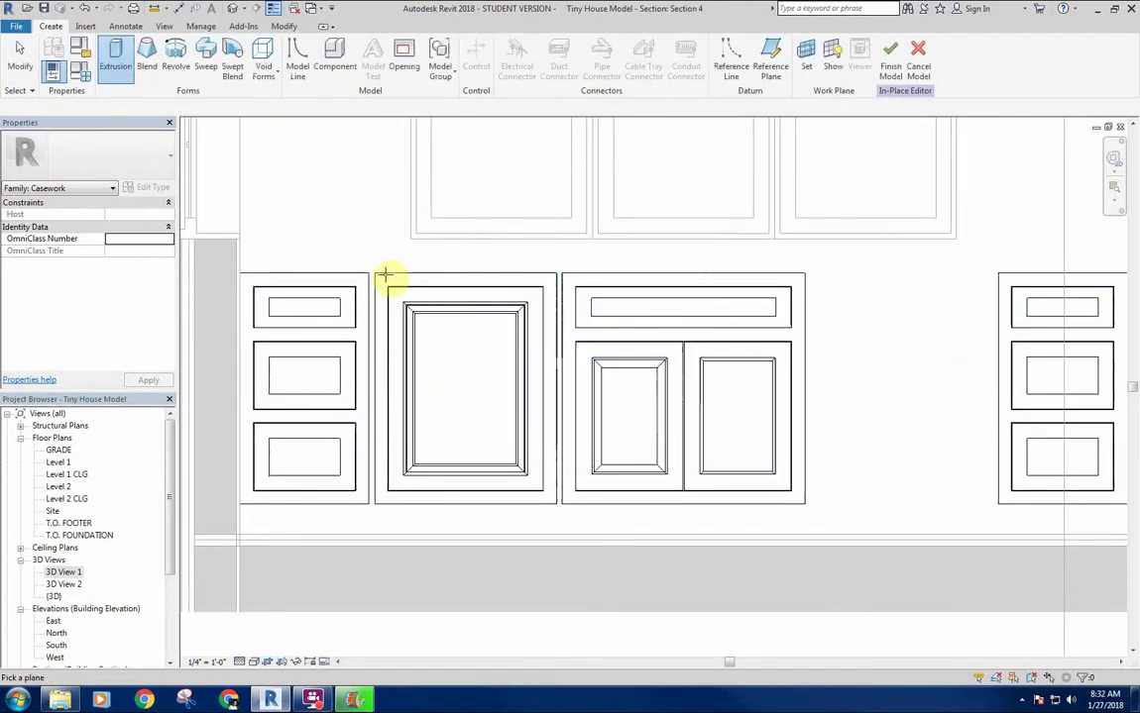
pyautogui.click(372, 279)
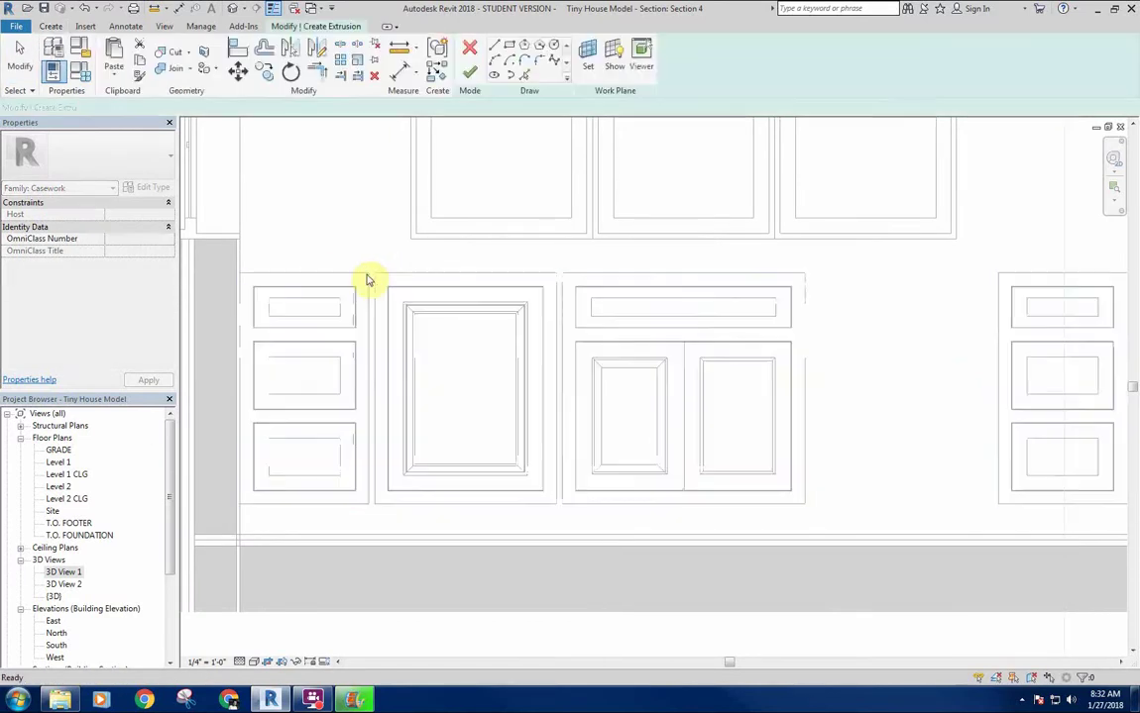
pyautogui.click(369, 274)
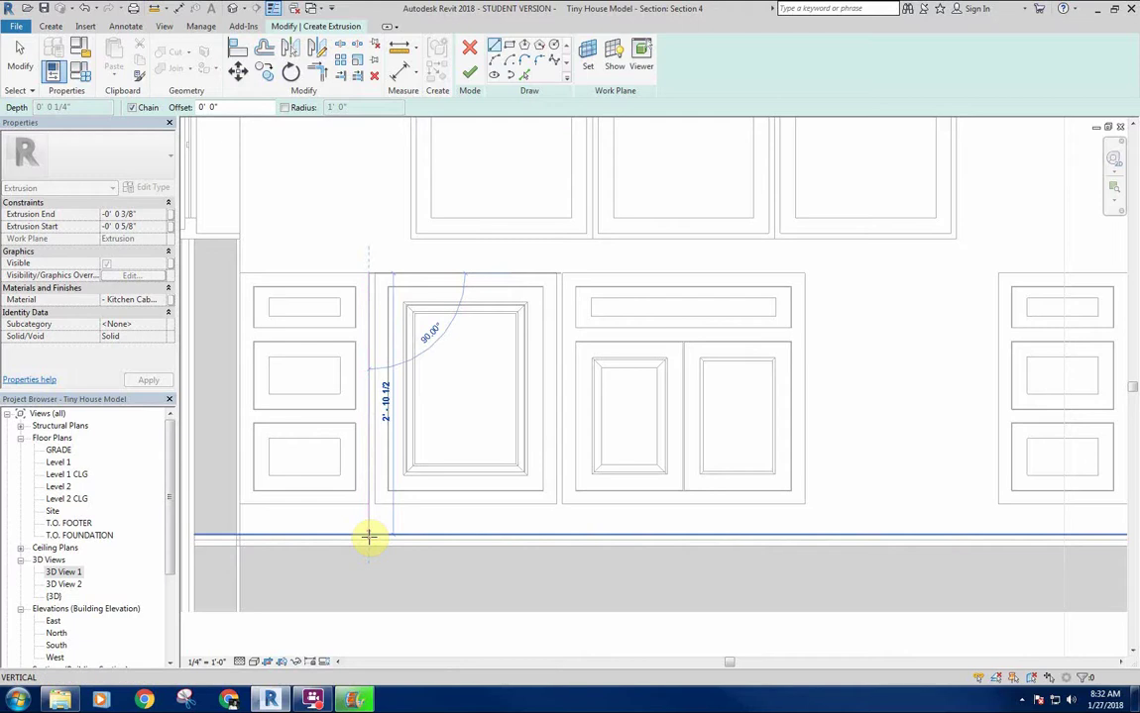
pyautogui.scroll(2, 377, 534)
pyautogui.click(378, 534)
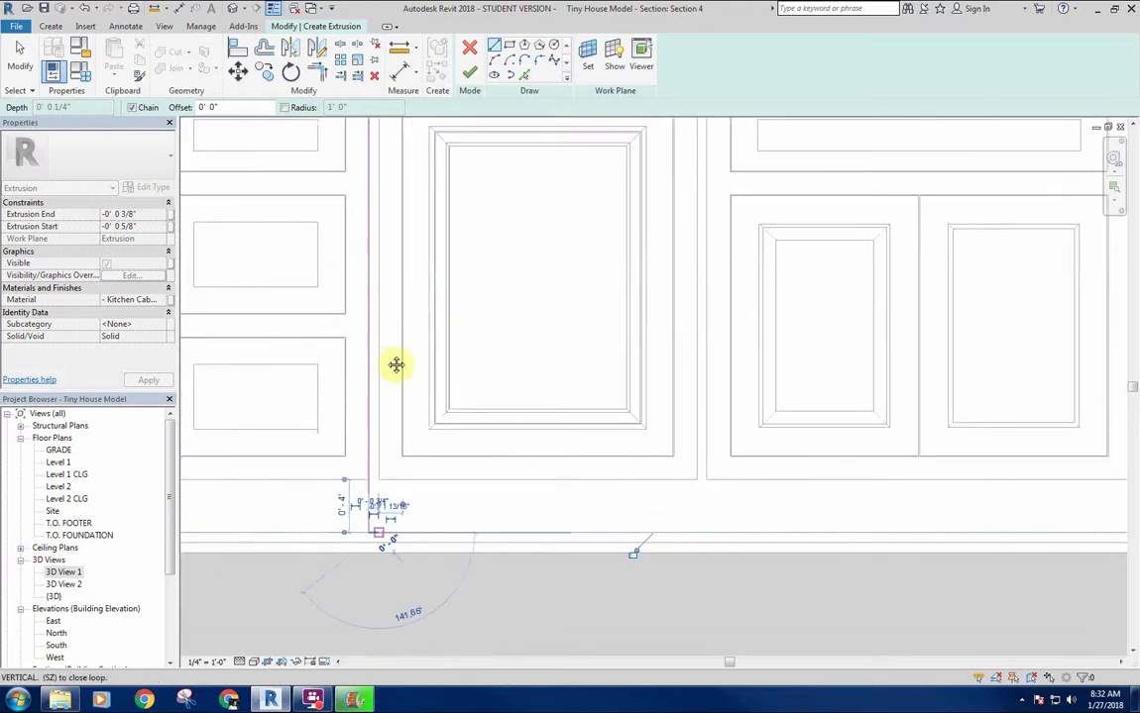
pyautogui.scroll(-1, 395, 359)
pyautogui.moveTo(388, 327); pyautogui.dragTo(383, 445, button='middle')
pyautogui.click(379, 261)
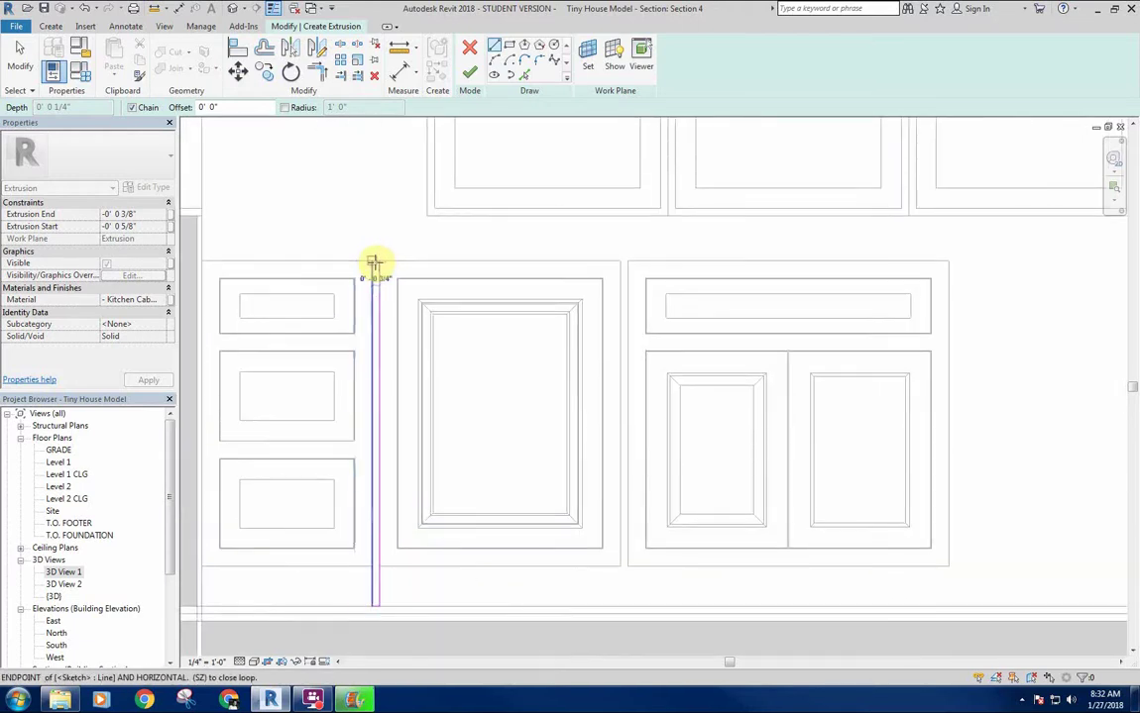
pyautogui.press('Escape')
pyautogui.press('Escape')
# Copy the strip outline into the gap before the double-door cabinet and against the inner side of the separate drawer cabinet
pyautogui.moveTo(338, 234)
pyautogui.mouseDown()
pyautogui.moveTo(440, 656)
pyautogui.moveTo(445, 628)
pyautogui.mouseUp()
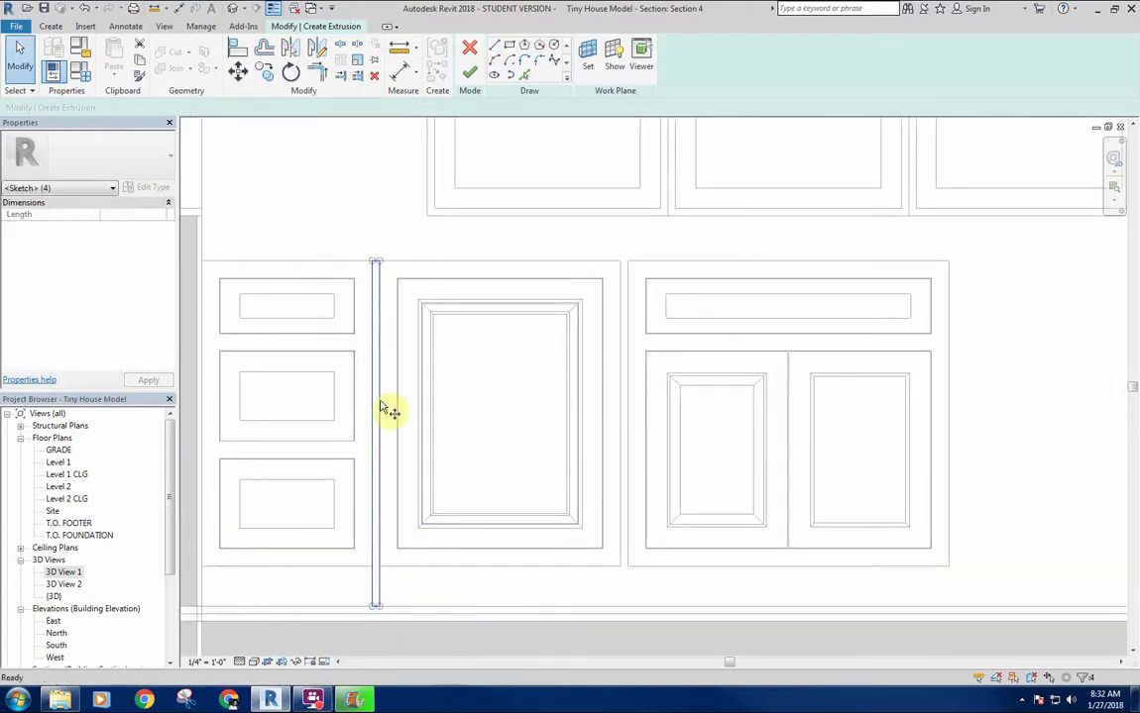
pyautogui.press('c')
pyautogui.press('o')
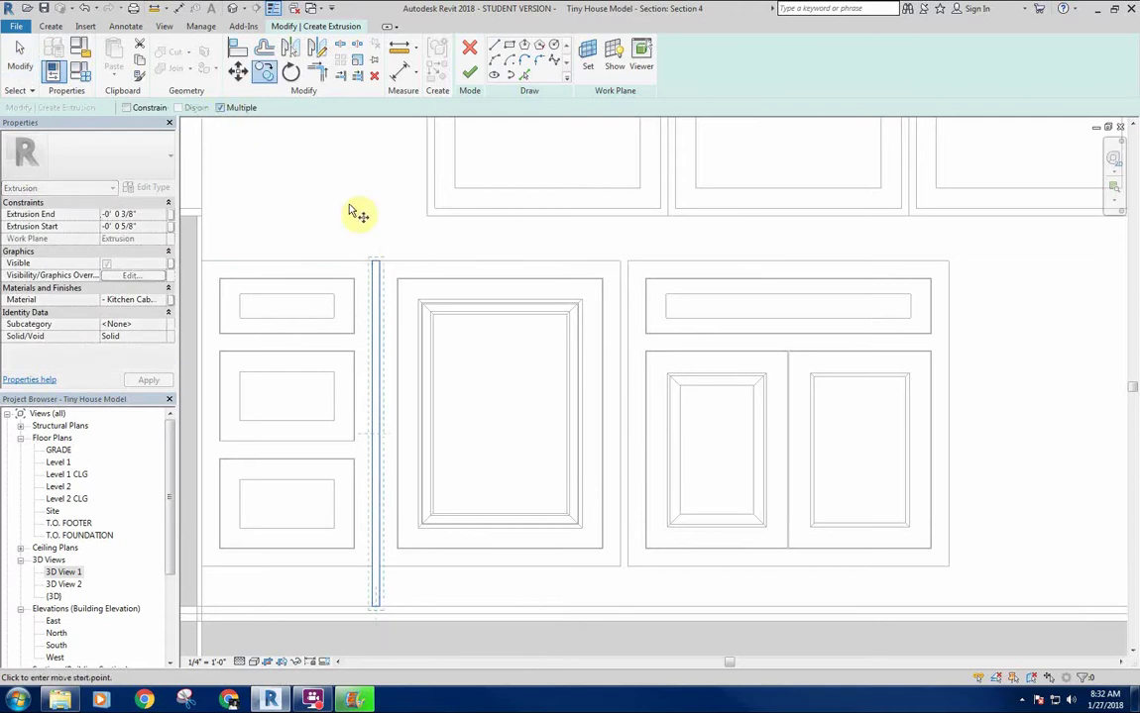
pyautogui.click(379, 260)
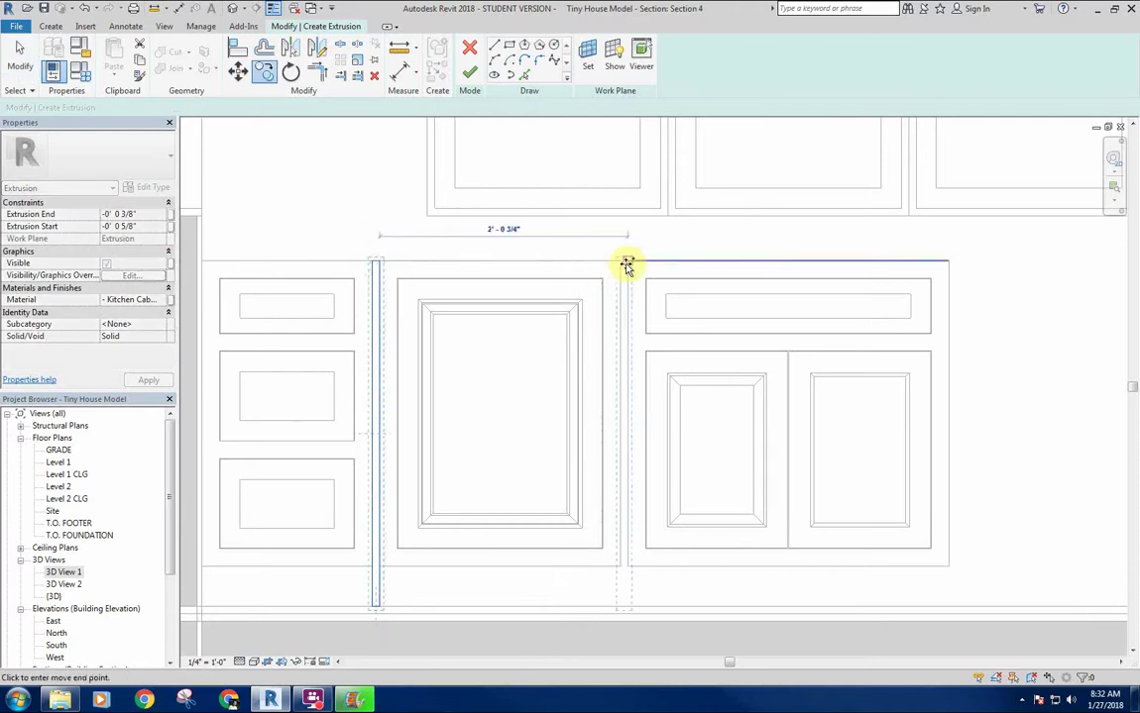
pyautogui.click(627, 262)
pyautogui.moveTo(866, 263); pyautogui.dragTo(216, 256, button='middle')
pyautogui.click(557, 254)
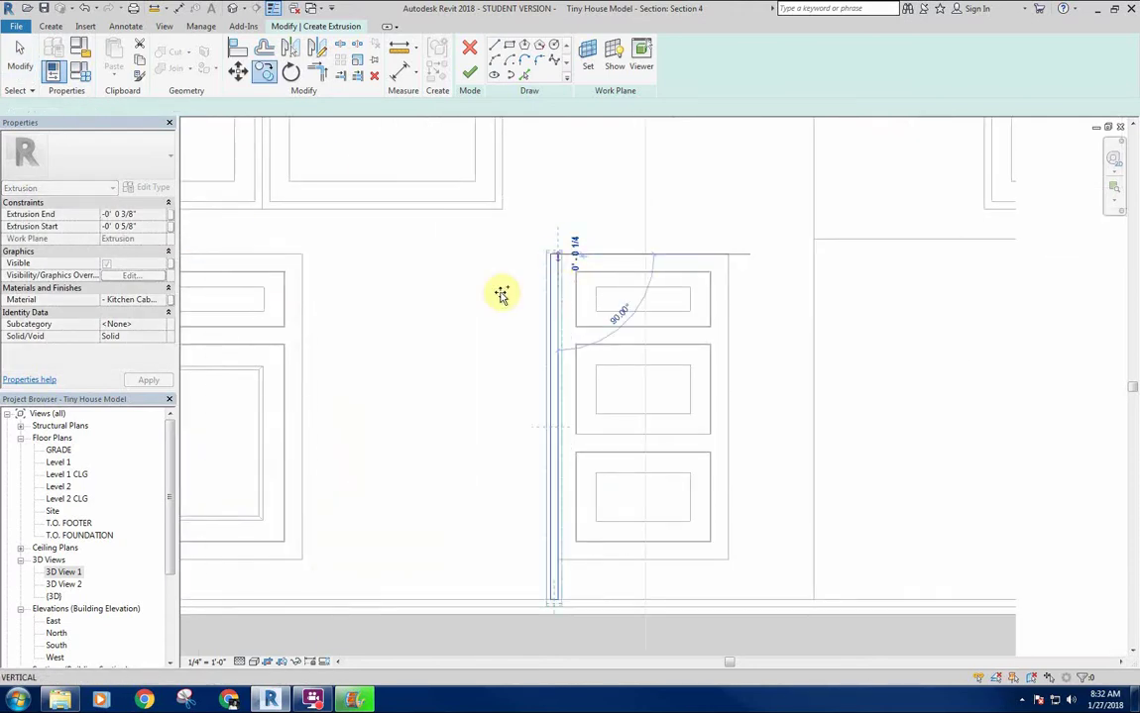
pyautogui.click(451, 291)
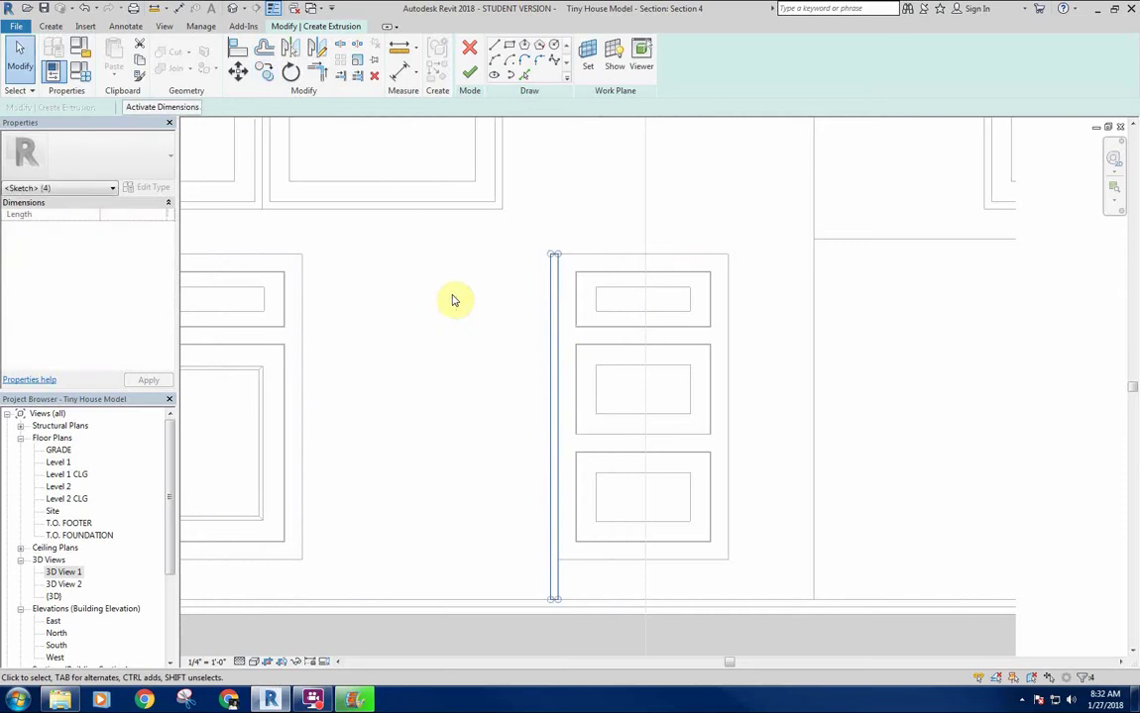
# Copy the strip outline from the separate drawer cabinet to the exposed side of the double-door cabinet, across the appliance opening
pyautogui.press('c')
pyautogui.press('o')
pyautogui.click(551, 255)
pyautogui.click(302, 255)
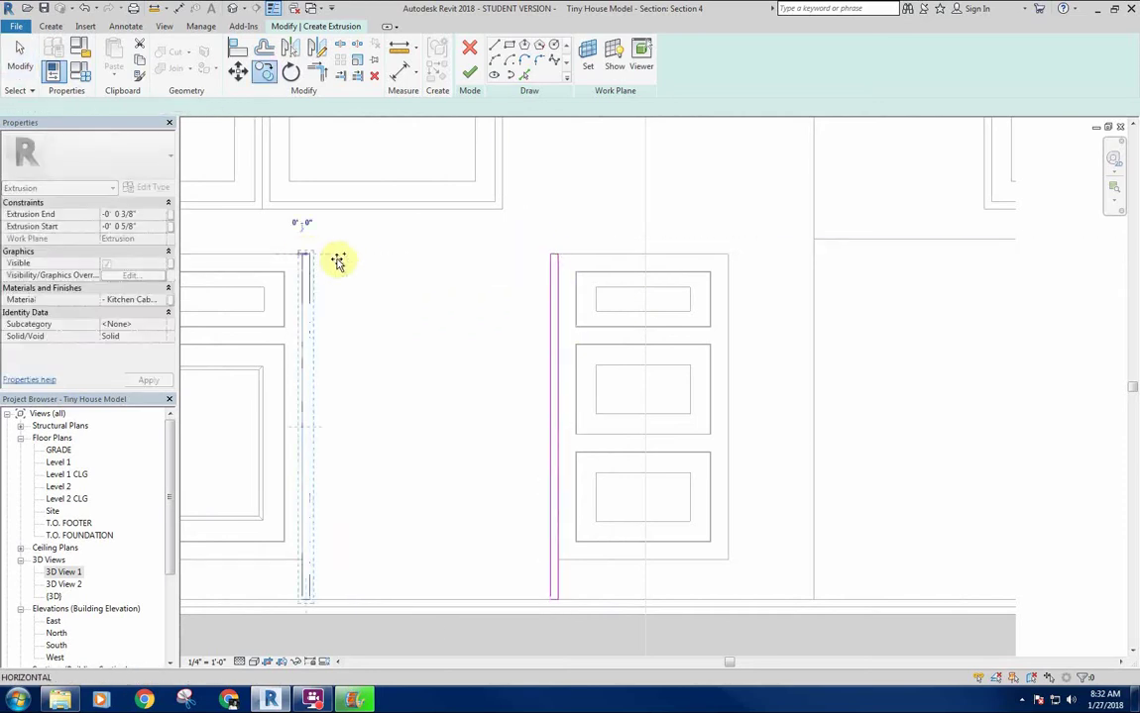
pyautogui.click(315, 259)
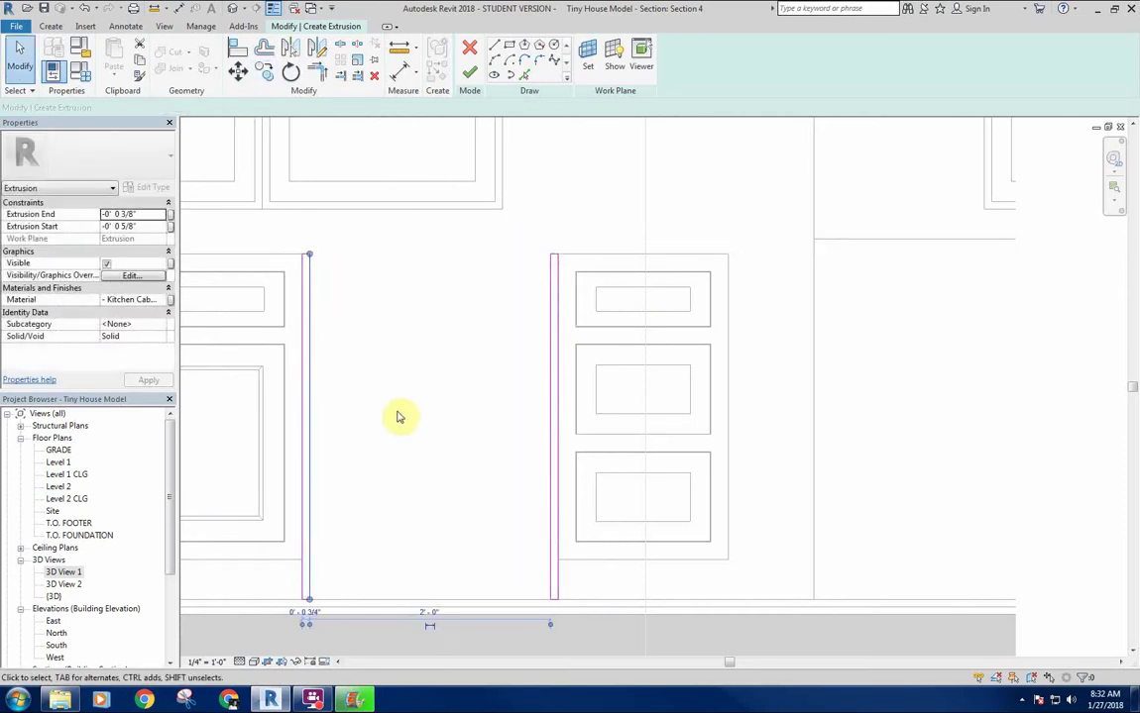
# Set the strips' extrusion end to 1/2" and extrusion start to -3 1/2", and finish the extrusion
pyautogui.scroll(-4, 397, 416)
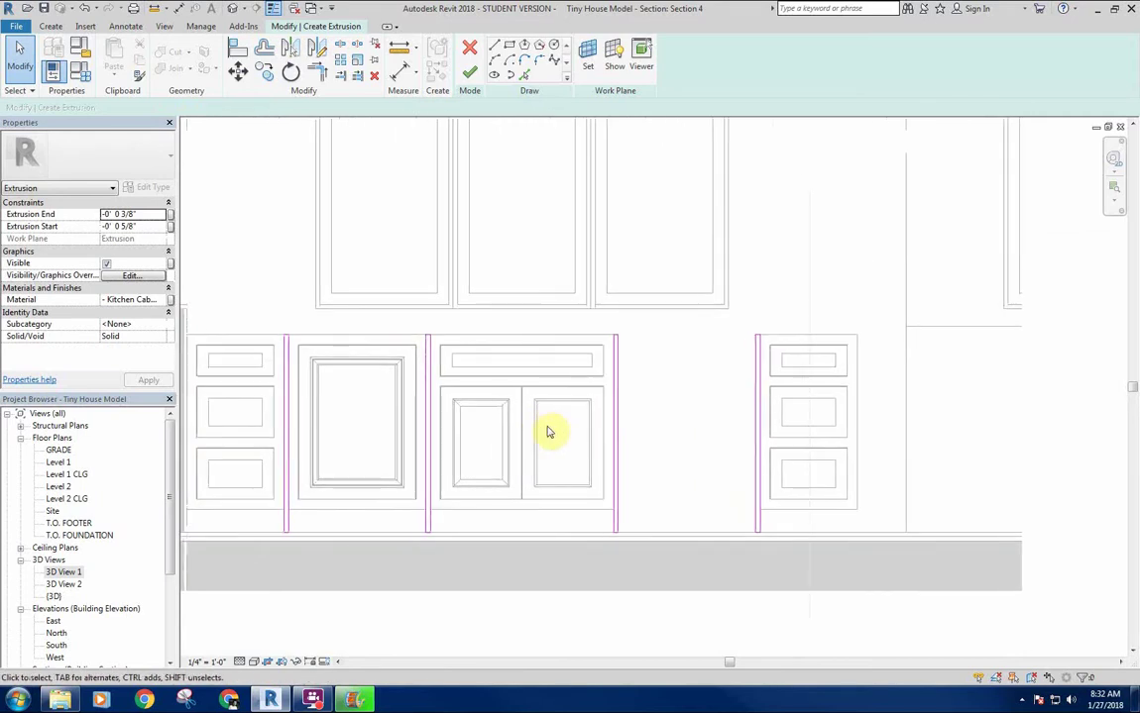
pyautogui.moveTo(497, 423); pyautogui.dragTo(533, 424, button='middle')
pyautogui.click(146, 216)
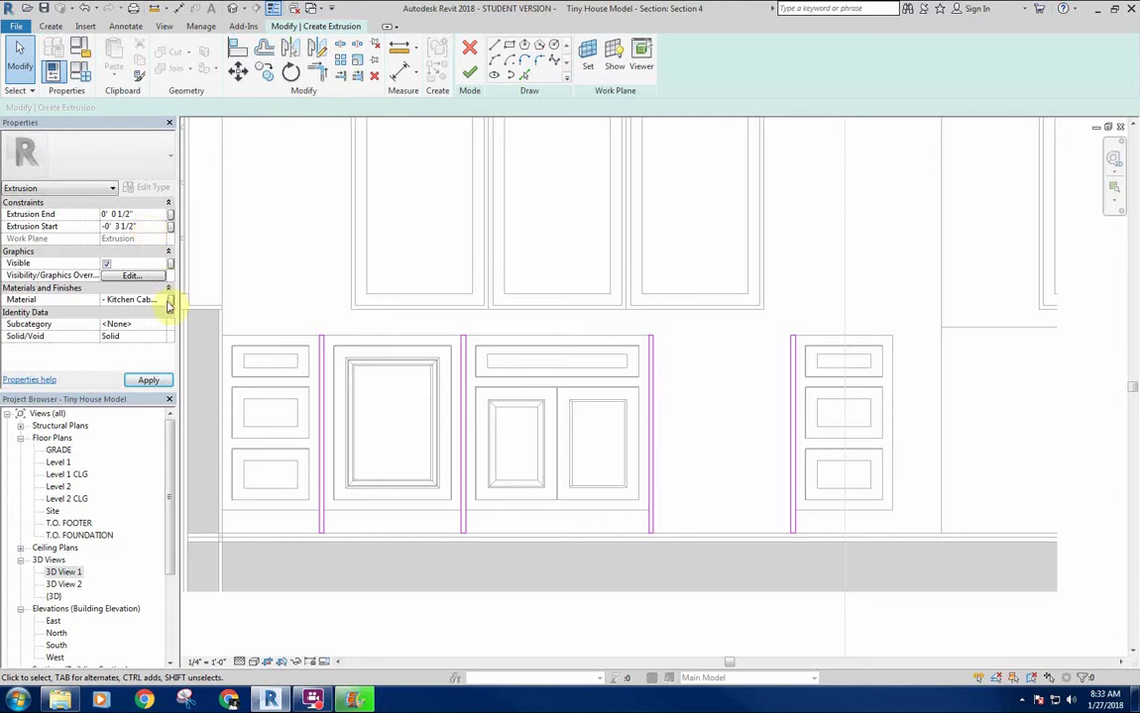
pyautogui.click(471, 77)
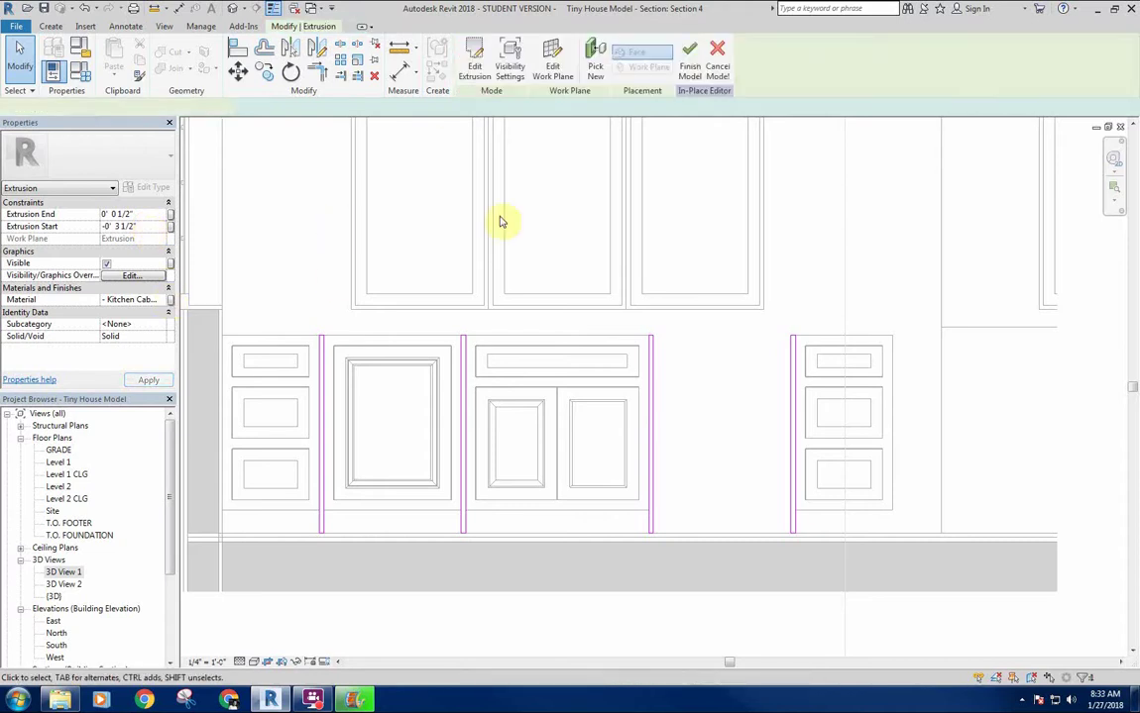
pyautogui.click(684, 332)
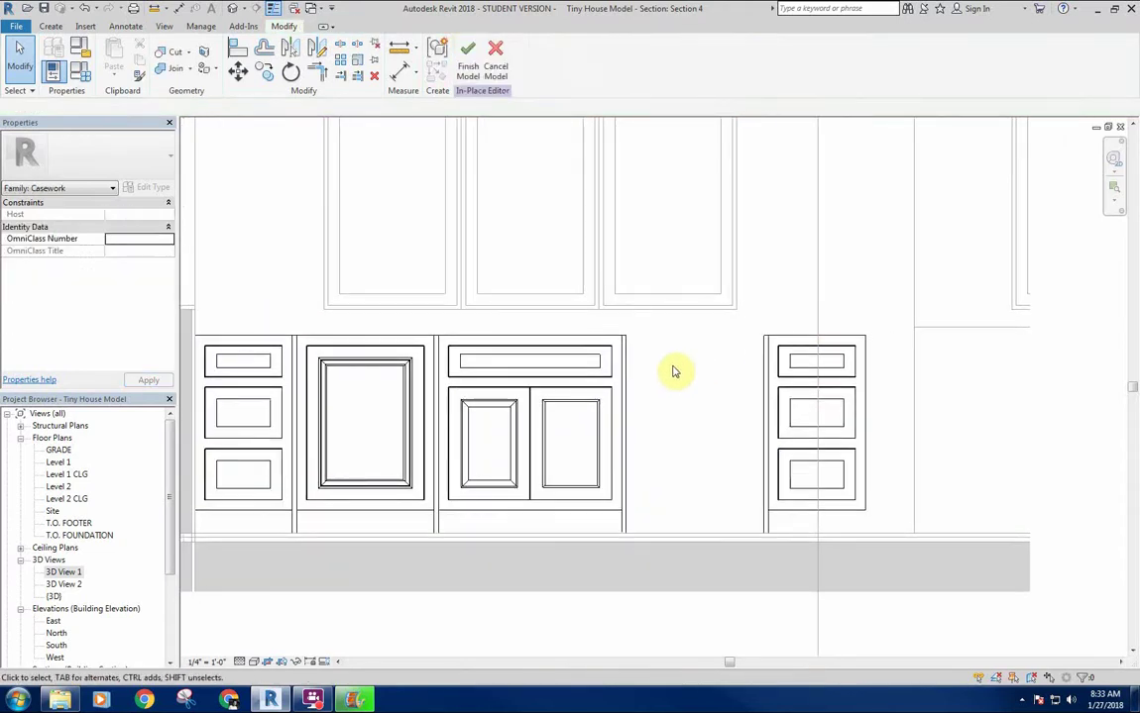
# Examine the base cabinet fronts and the new vertical strips in the section view
pyautogui.scroll(-2, 674, 373)
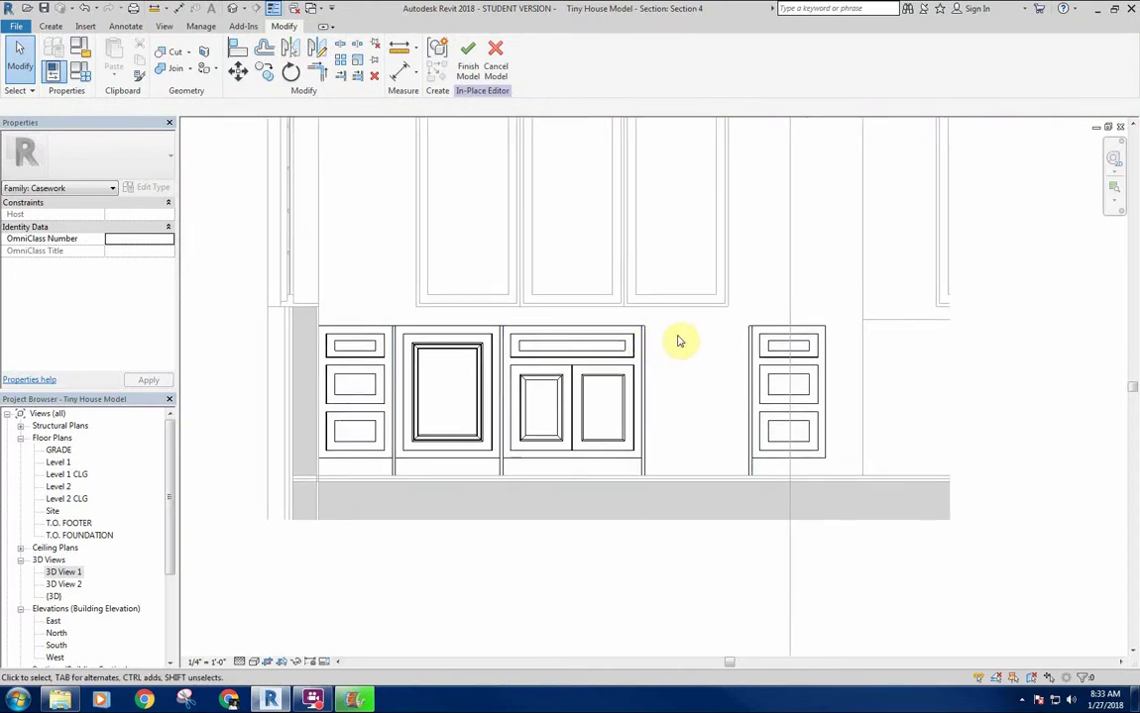
pyautogui.moveTo(691, 359); pyautogui.dragTo(689, 402, button='middle')
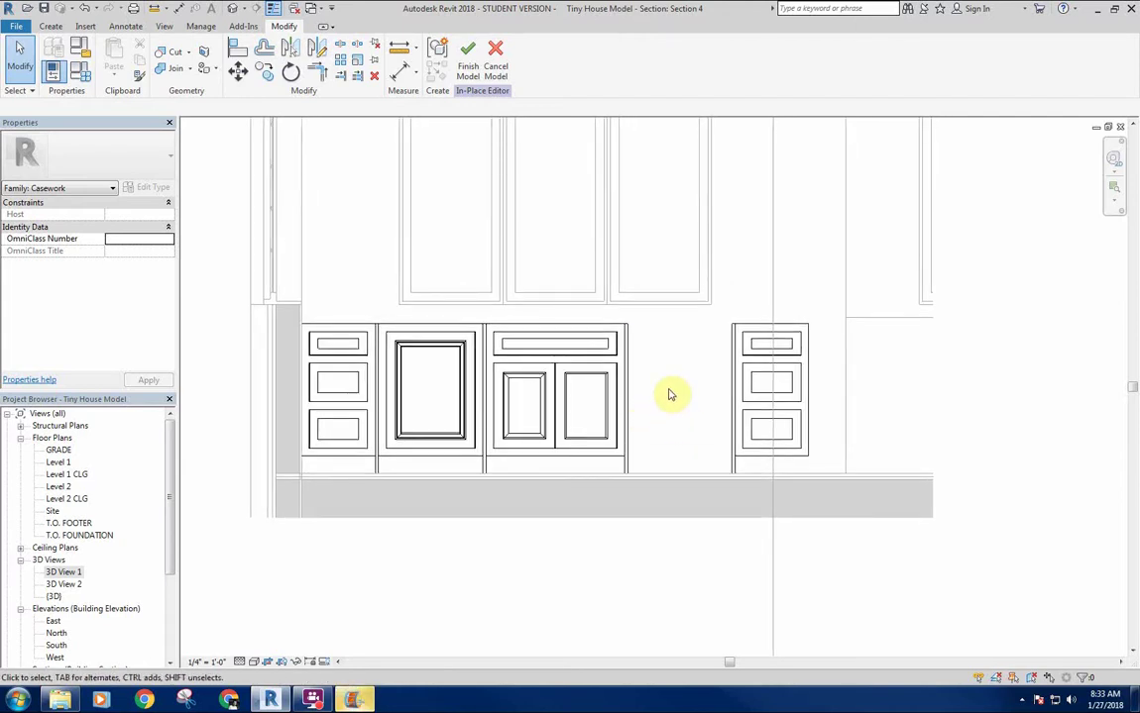
pyautogui.moveTo(669, 387); pyautogui.dragTo(665, 414, button='middle')
pyautogui.moveTo(422, 380); pyautogui.dragTo(421, 388, button='middle')
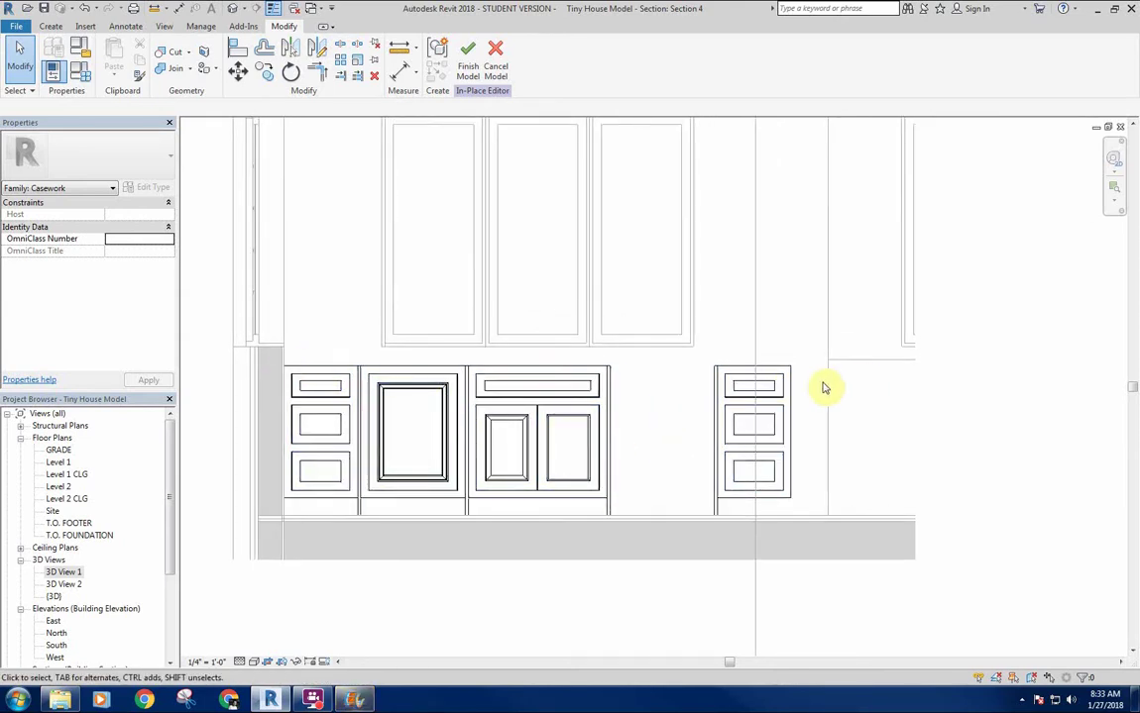
pyautogui.moveTo(672, 392); pyautogui.dragTo(678, 439, button='middle')
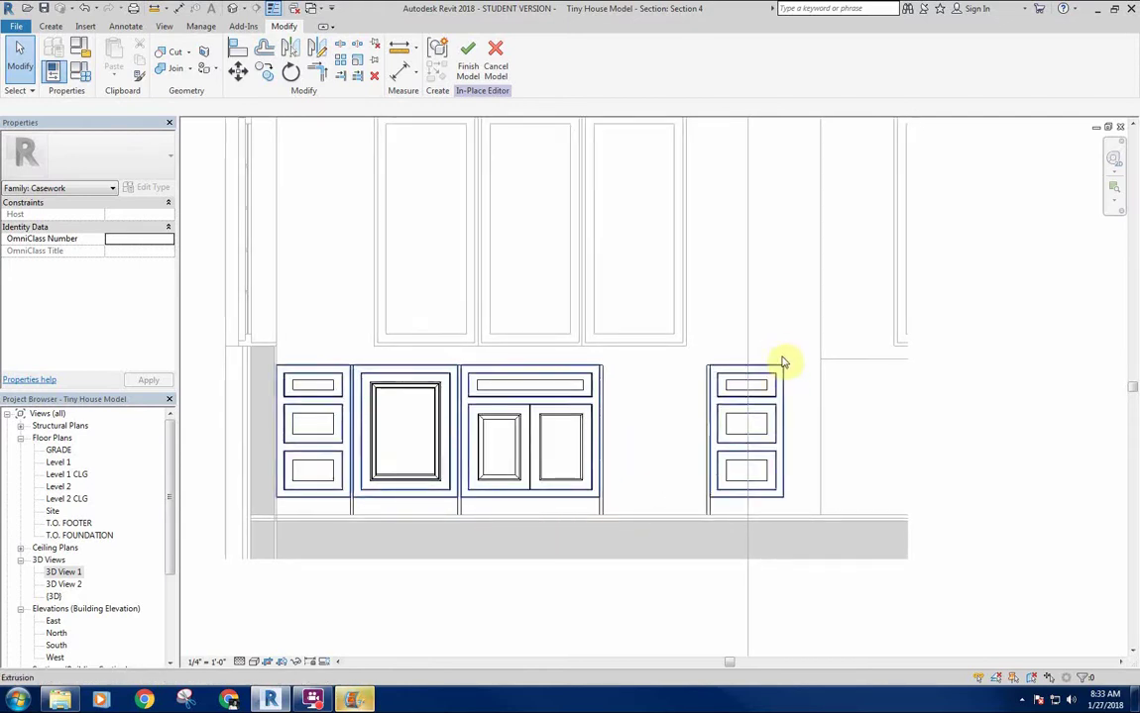
pyautogui.moveTo(658, 446); pyautogui.dragTo(649, 462, button='middle')
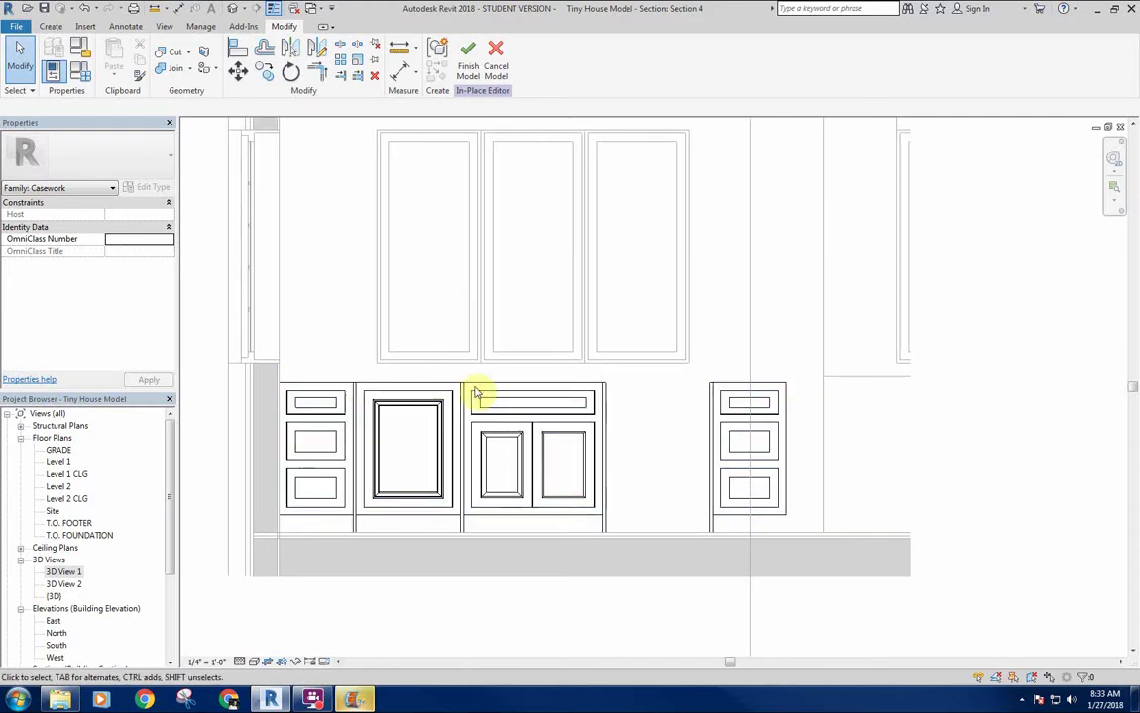
pyautogui.moveTo(565, 402); pyautogui.dragTo(559, 406, button='middle')
pyautogui.moveTo(730, 467); pyautogui.dragTo(694, 474, button='middle')
pyautogui.moveTo(591, 430); pyautogui.dragTo(582, 427, button='middle')
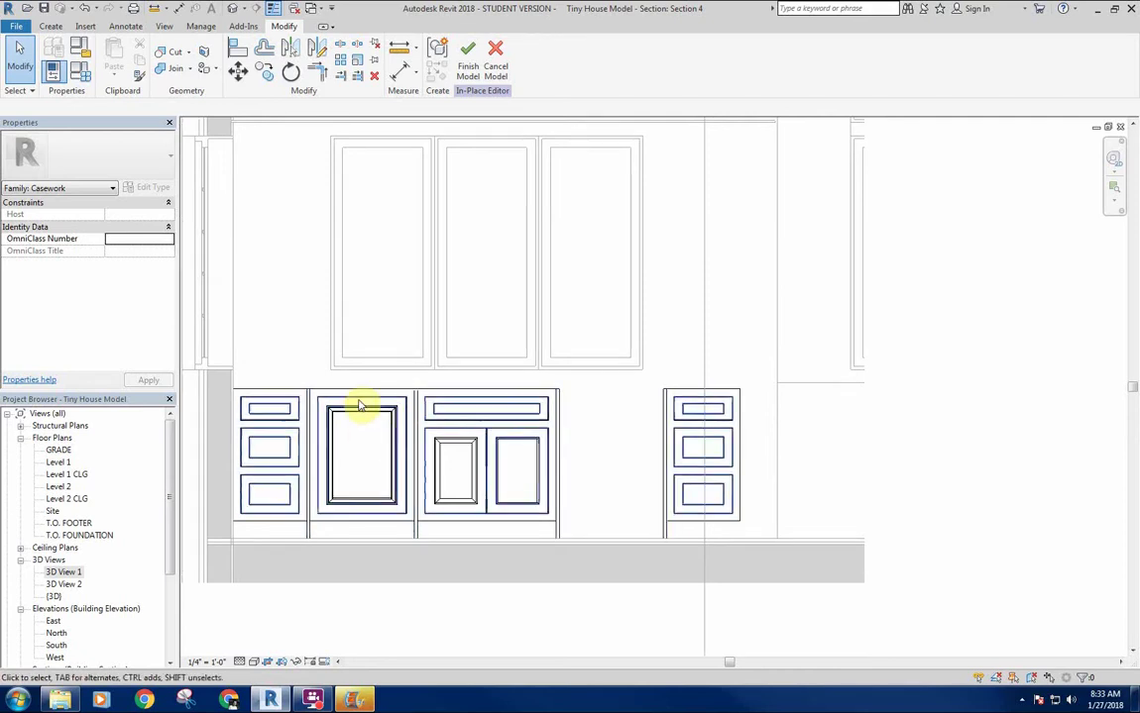
pyautogui.scroll(4, 366, 463)
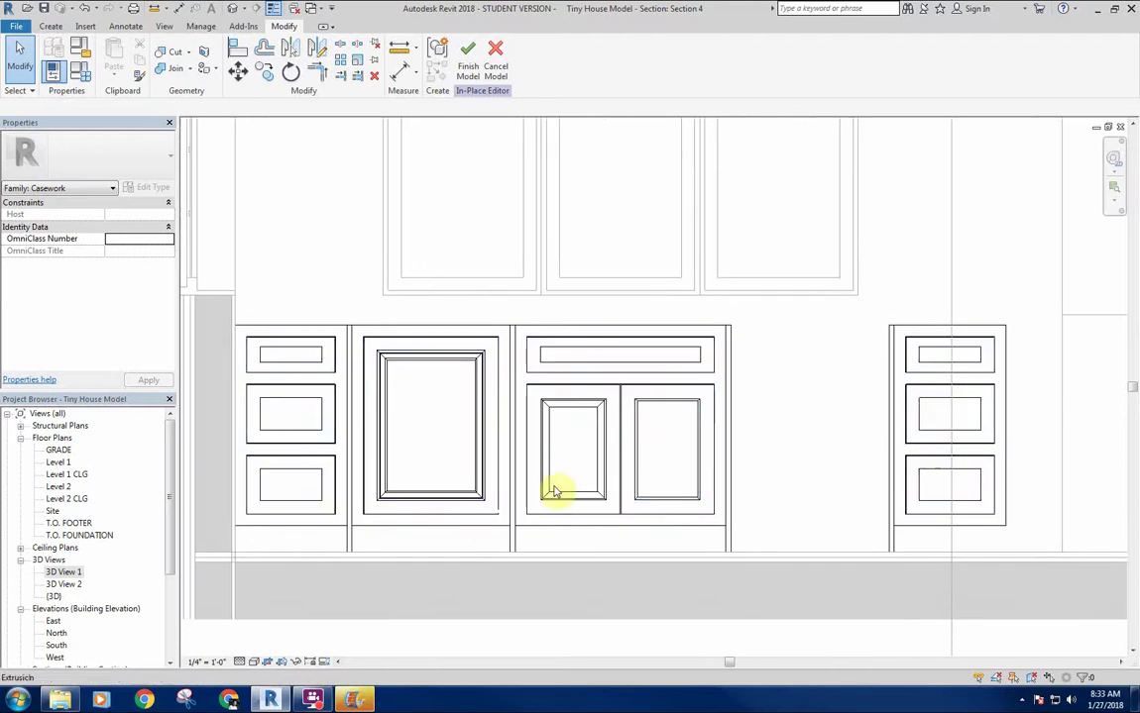
pyautogui.scroll(-3, 615, 461)
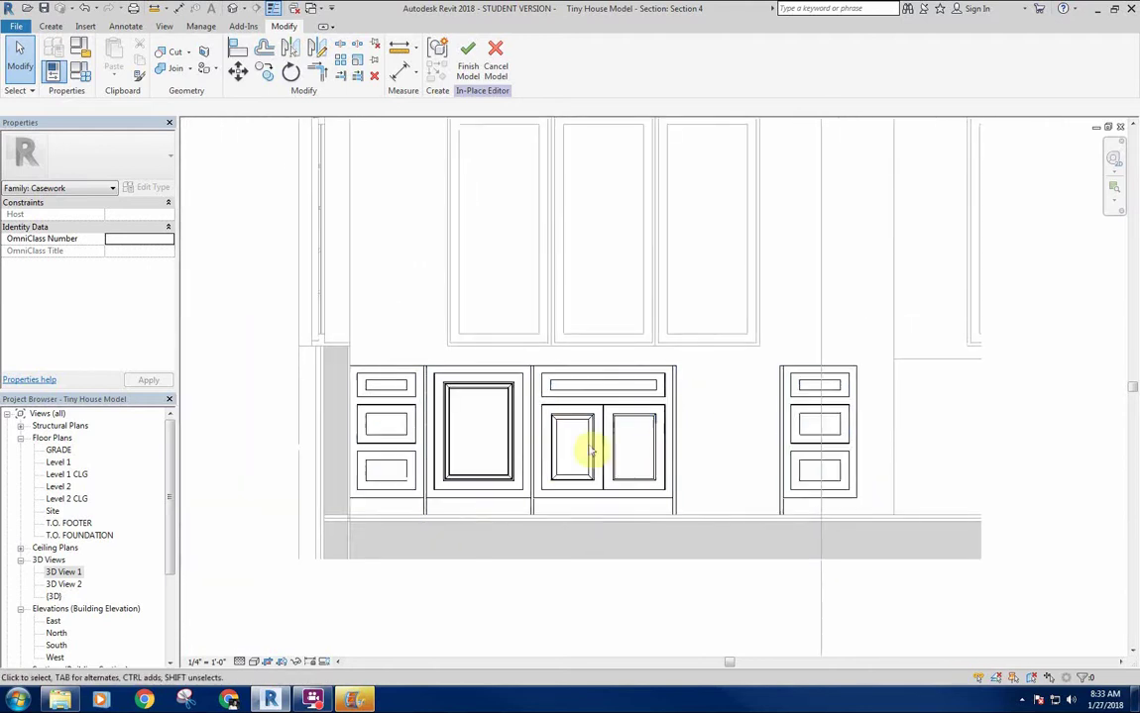
pyautogui.scroll(2, 705, 431)
pyautogui.moveTo(705, 428); pyautogui.dragTo(753, 425, button='middle')
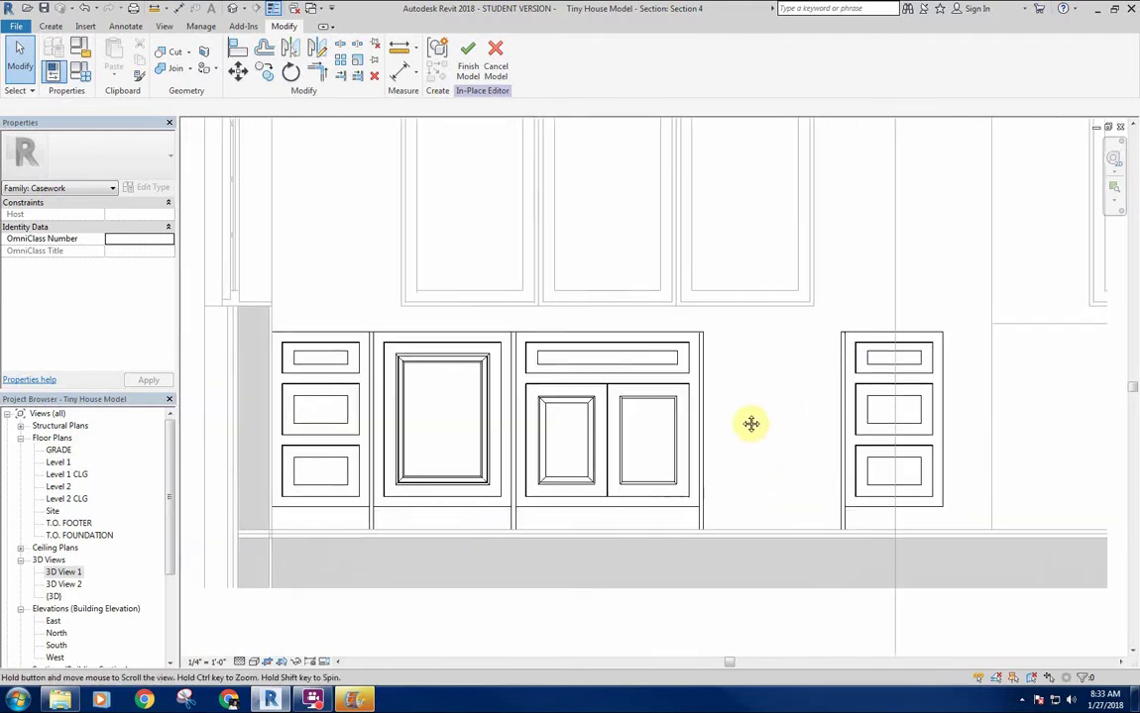
# Open the Level 1 floor plan and bring the kitchen base cabinet run around the sink into view
pyautogui.doubleClick(60, 463)
pyautogui.scroll(-10, 484, 410)
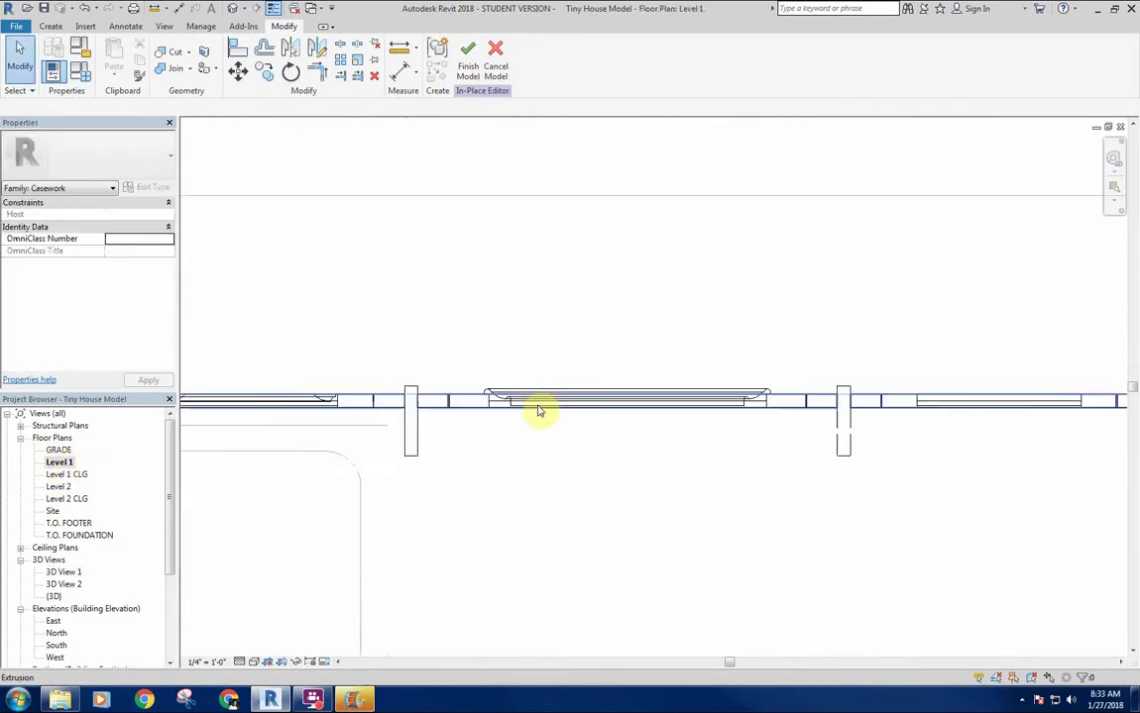
pyautogui.moveTo(574, 443); pyautogui.dragTo(625, 416, button='middle')
pyautogui.scroll(1, 433, 422)
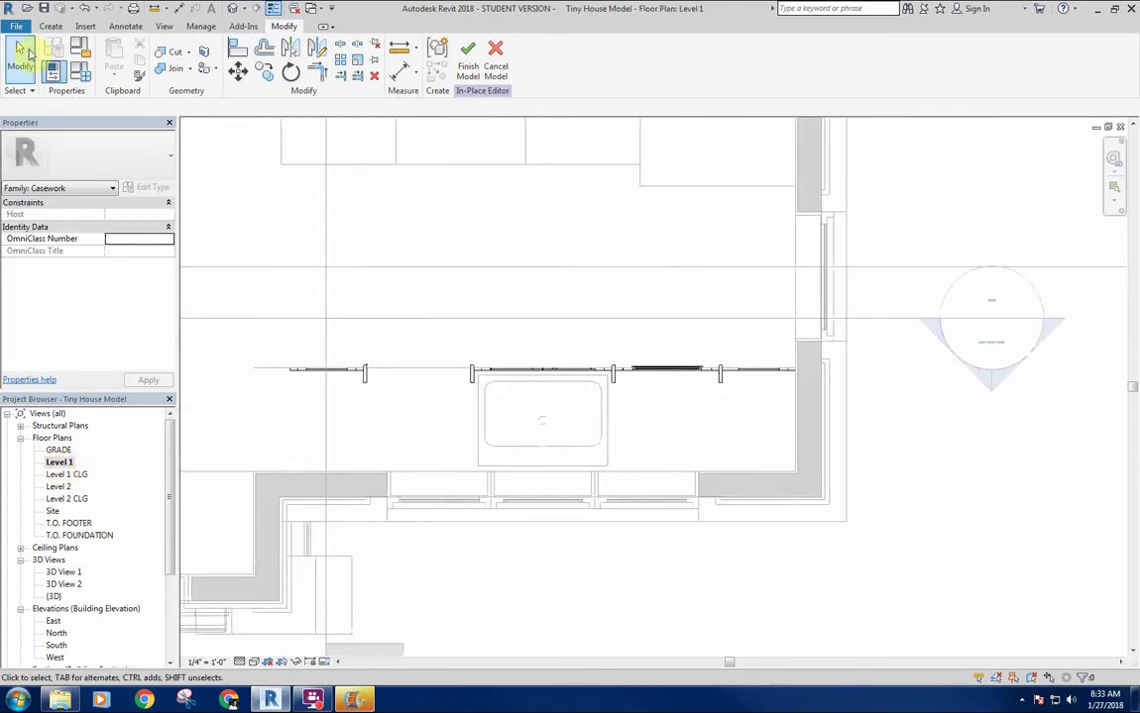
# Start a new extrusion and sketch its front edge offset 1" from the cabinet fronts, about 9'-9" long from the cabinet end to the wall
pyautogui.click(50, 26)
pyautogui.click(105, 51)
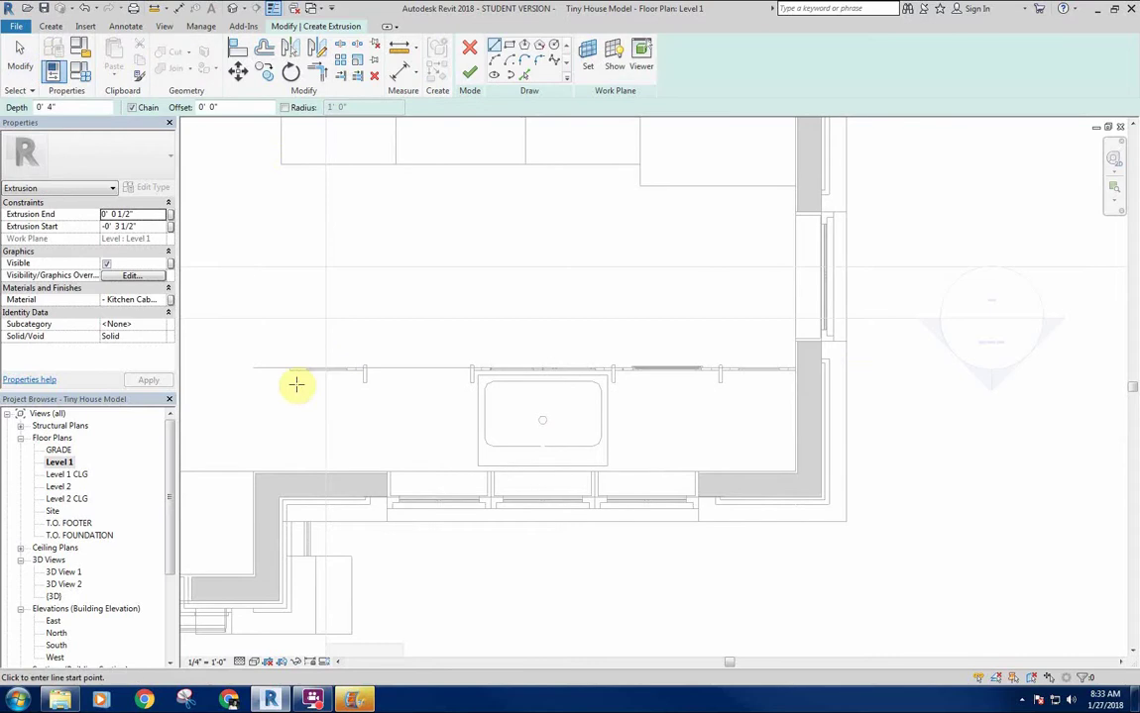
pyautogui.scroll(2, 296, 384)
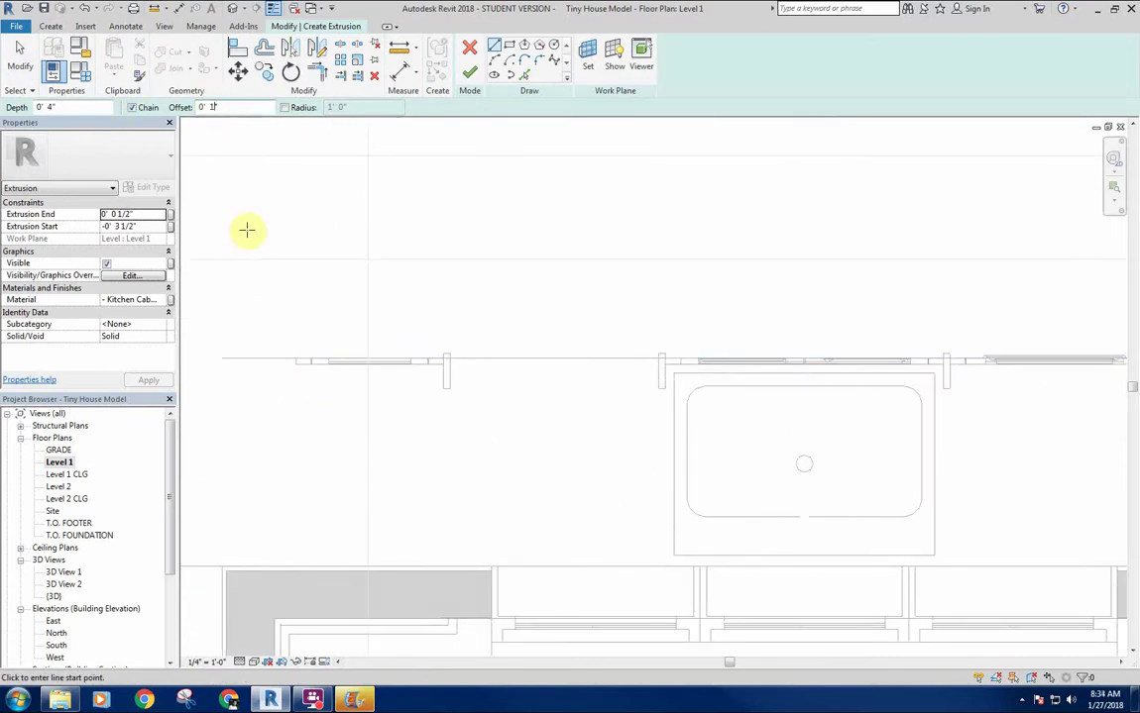
pyautogui.click(301, 357)
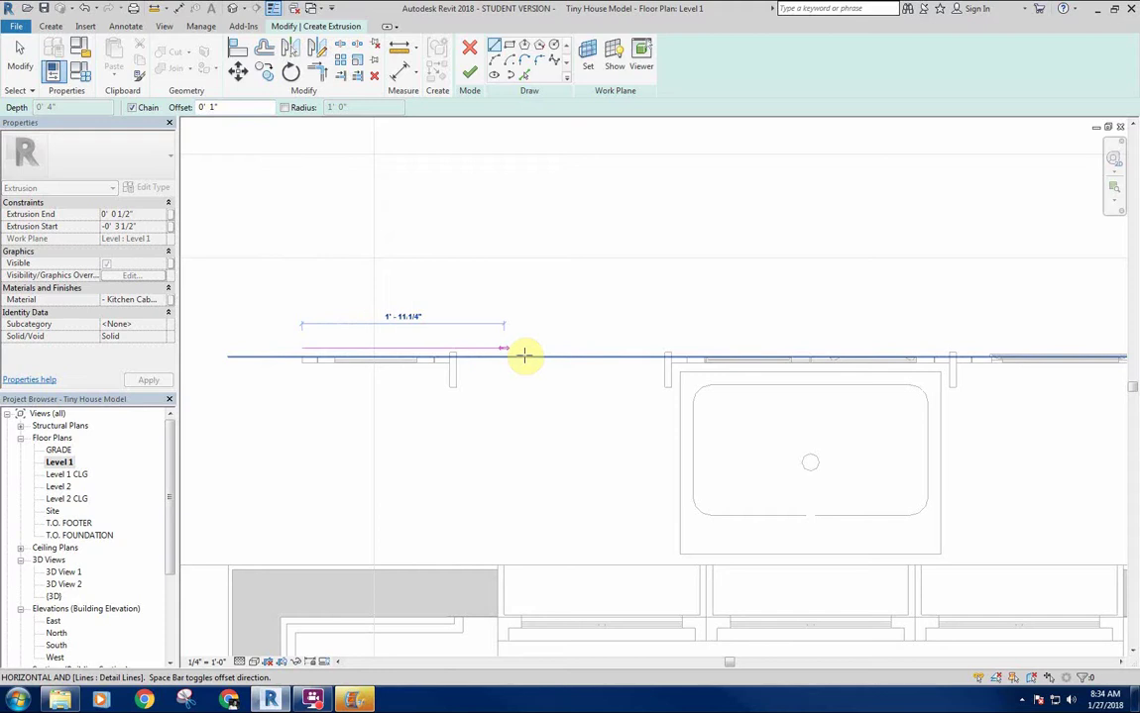
pyautogui.moveTo(835, 361); pyautogui.dragTo(312, 361, button='middle')
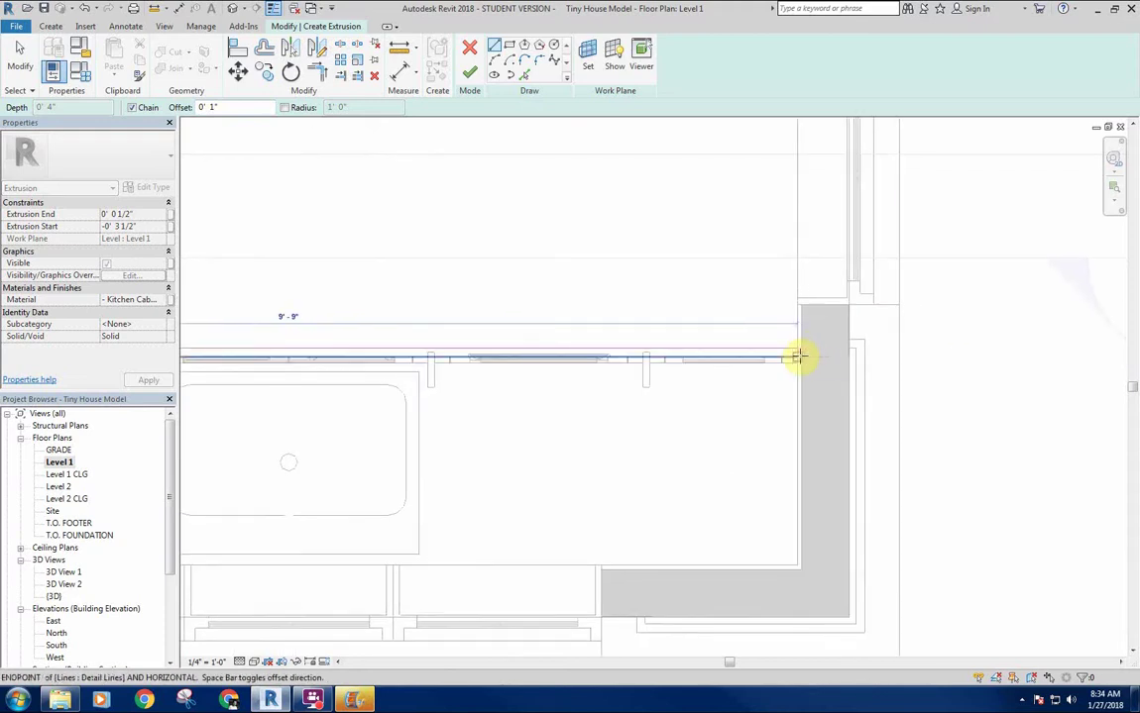
pyautogui.click(799, 357)
pyautogui.press('Escape')
pyautogui.press('Escape')
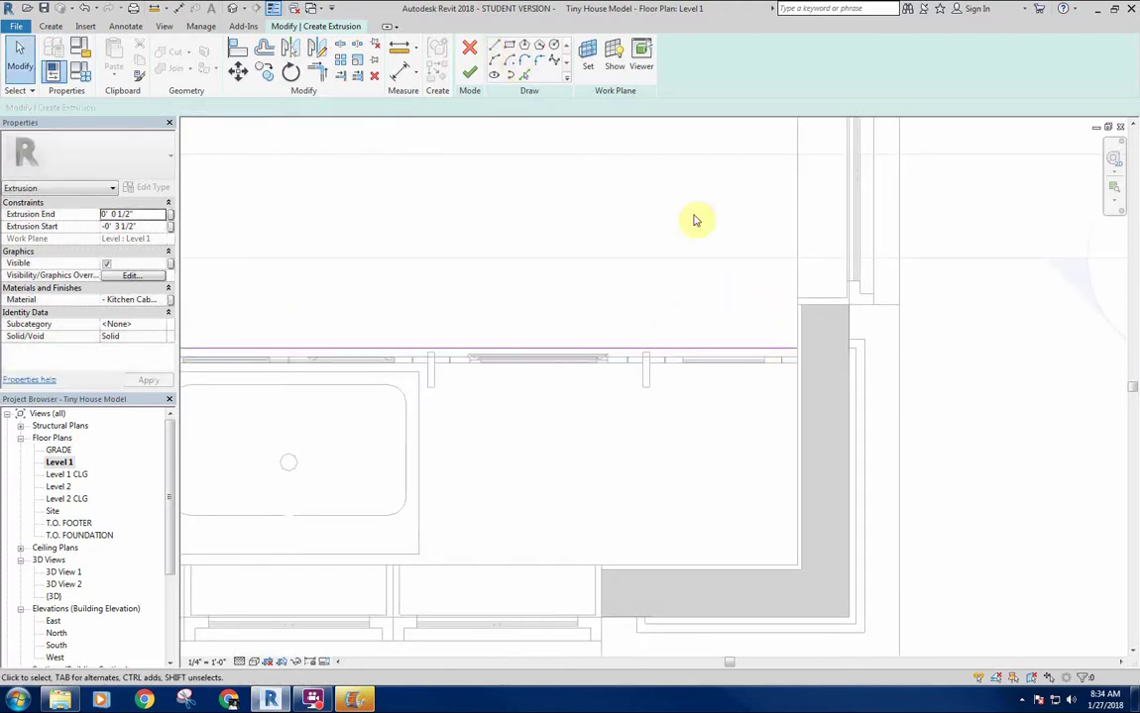
# Close the extrusion outline with lines down the side wall, along the back wall and up the cabinet end to the front edge
pyautogui.click(494, 52)
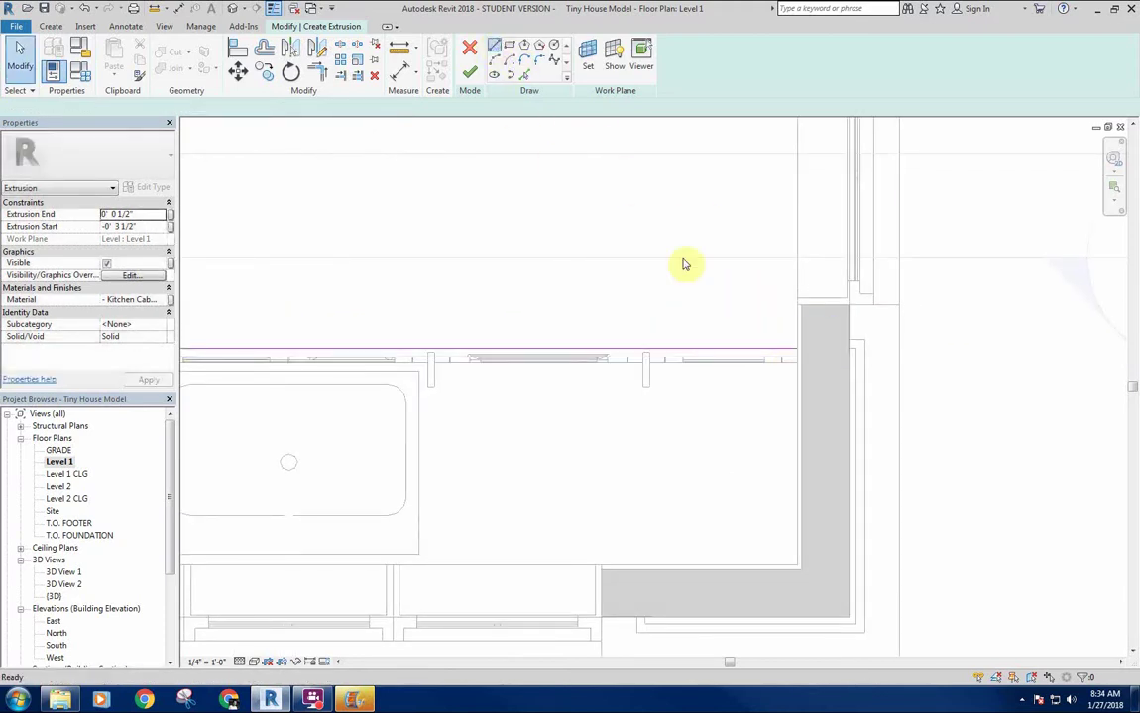
pyautogui.click(799, 355)
pyautogui.click(797, 564)
pyautogui.scroll(-2, 798, 565)
pyautogui.moveTo(574, 578); pyautogui.dragTo(736, 578, button='middle')
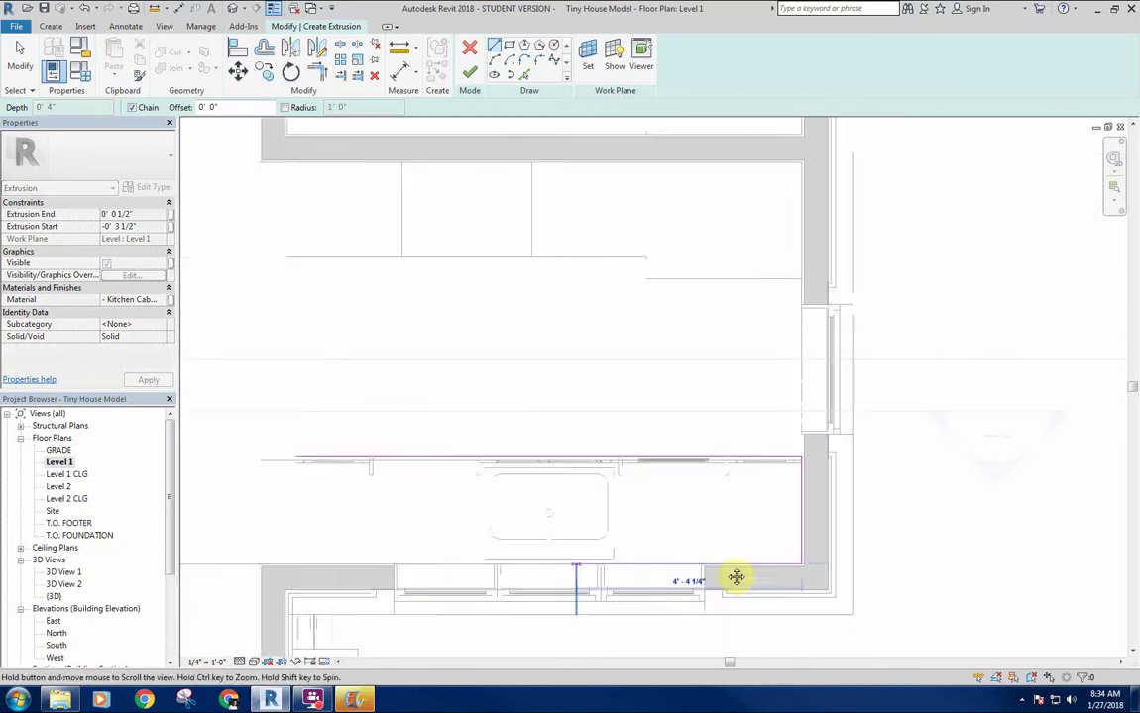
pyautogui.click(459, 562)
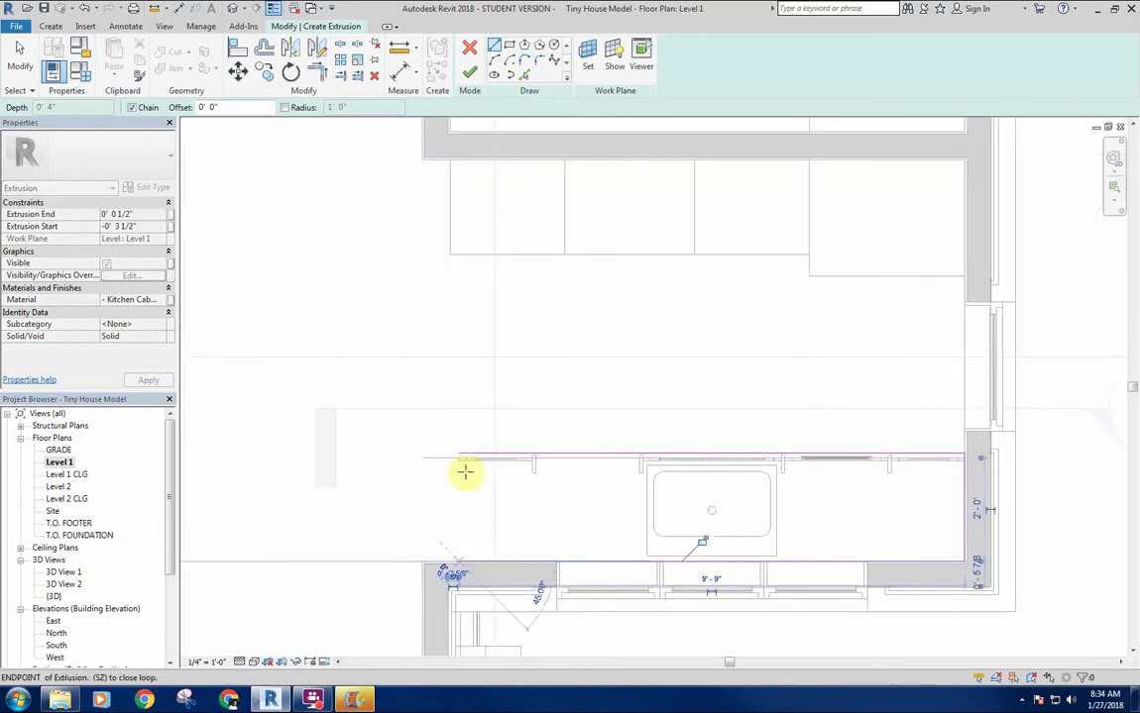
pyautogui.click(458, 451)
pyautogui.press('Escape')
# Move the outline's free end edge slightly outward so it overhangs the end of the cabinets
pyautogui.scroll(3, 461, 491)
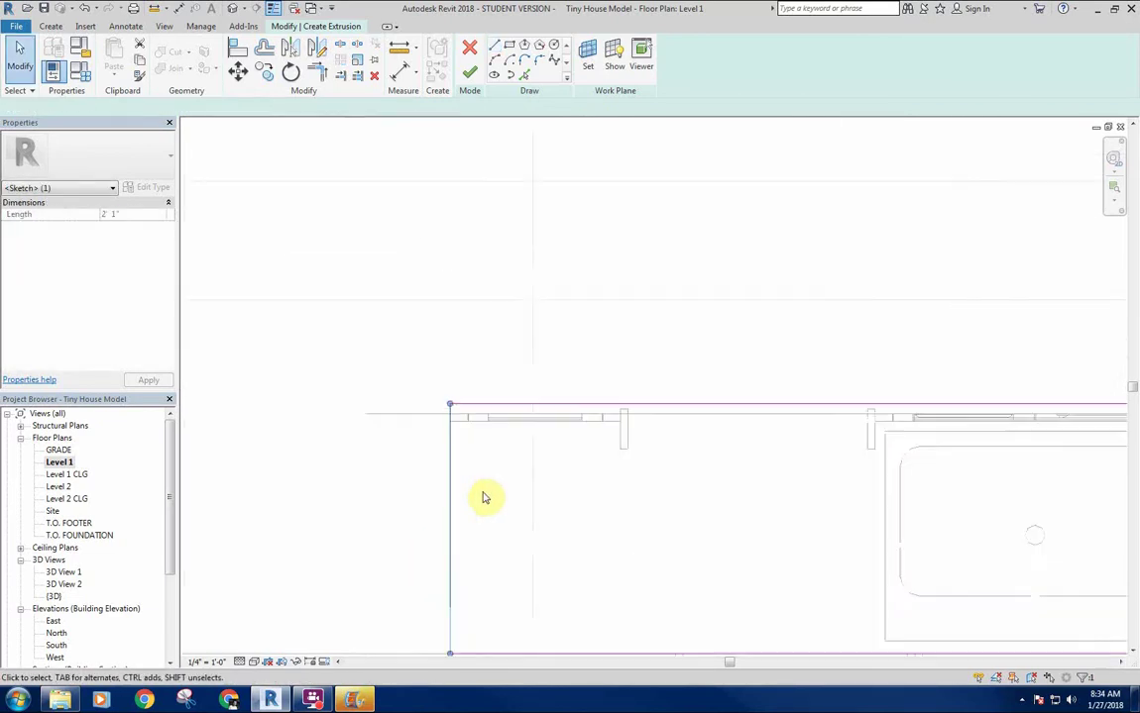
pyautogui.click(527, 501)
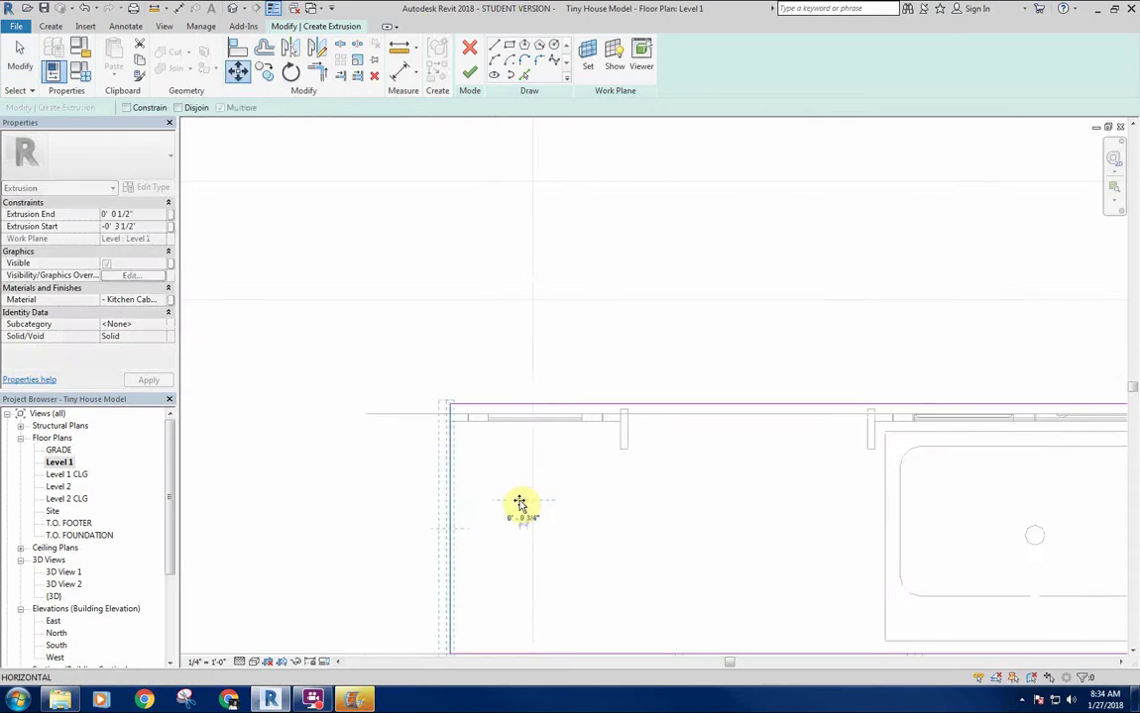
pyautogui.click(519, 505)
pyautogui.press('Escape')
pyautogui.scroll(-5, 535, 500)
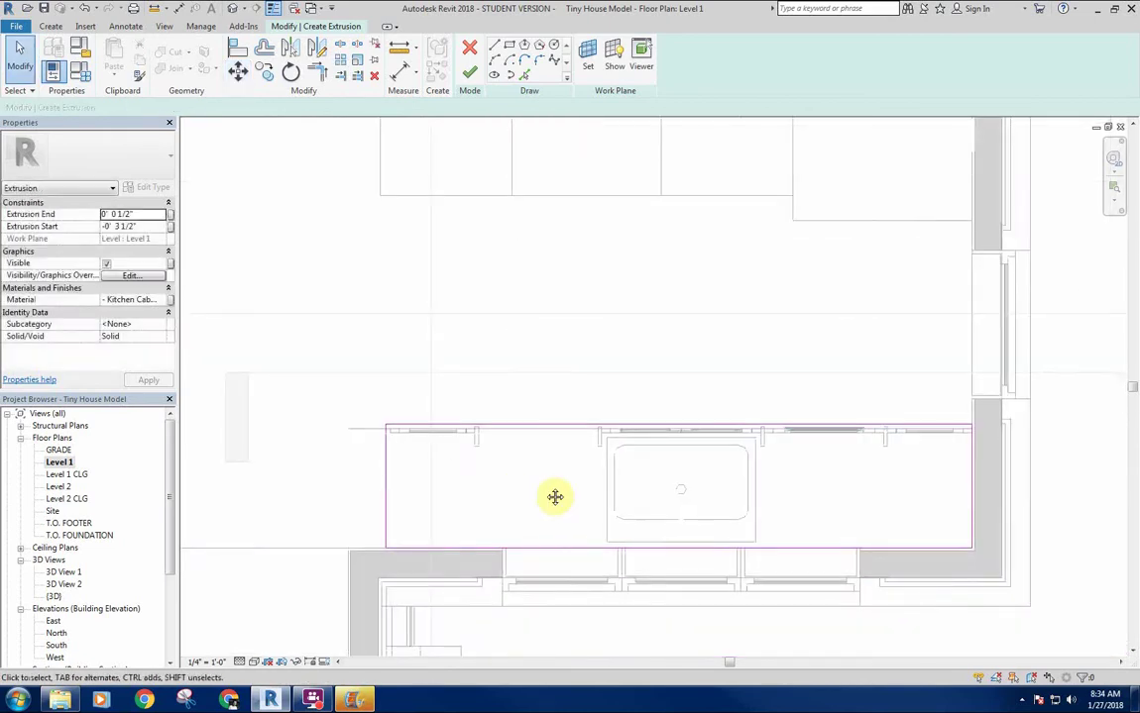
# Add sketch lines and corner arcs picked from the sink basin's edges, offset 1/4" to the inside
pyautogui.scroll(3, 521, 419)
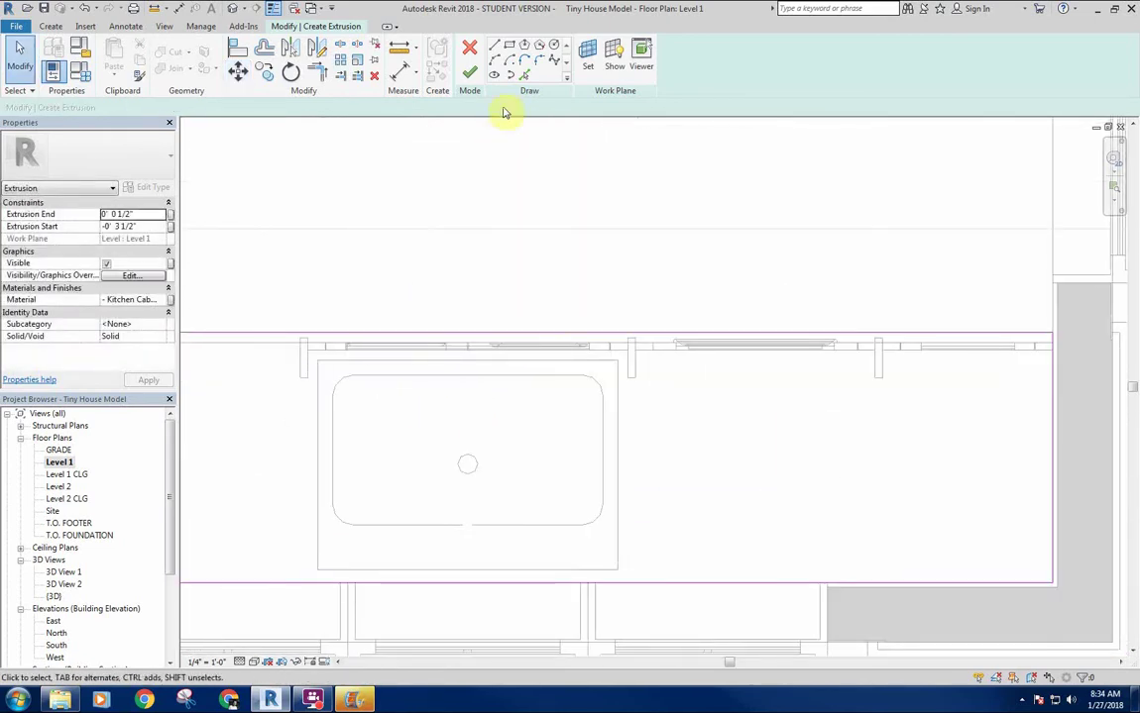
pyautogui.click(526, 76)
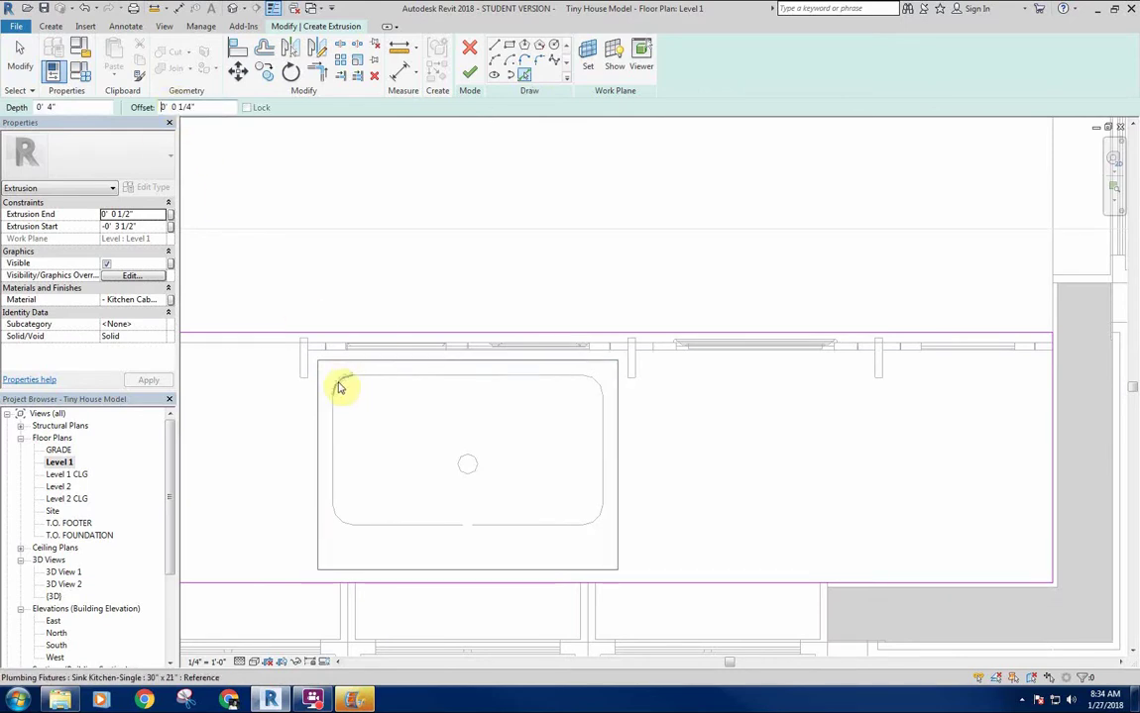
pyautogui.scroll(2, 611, 390)
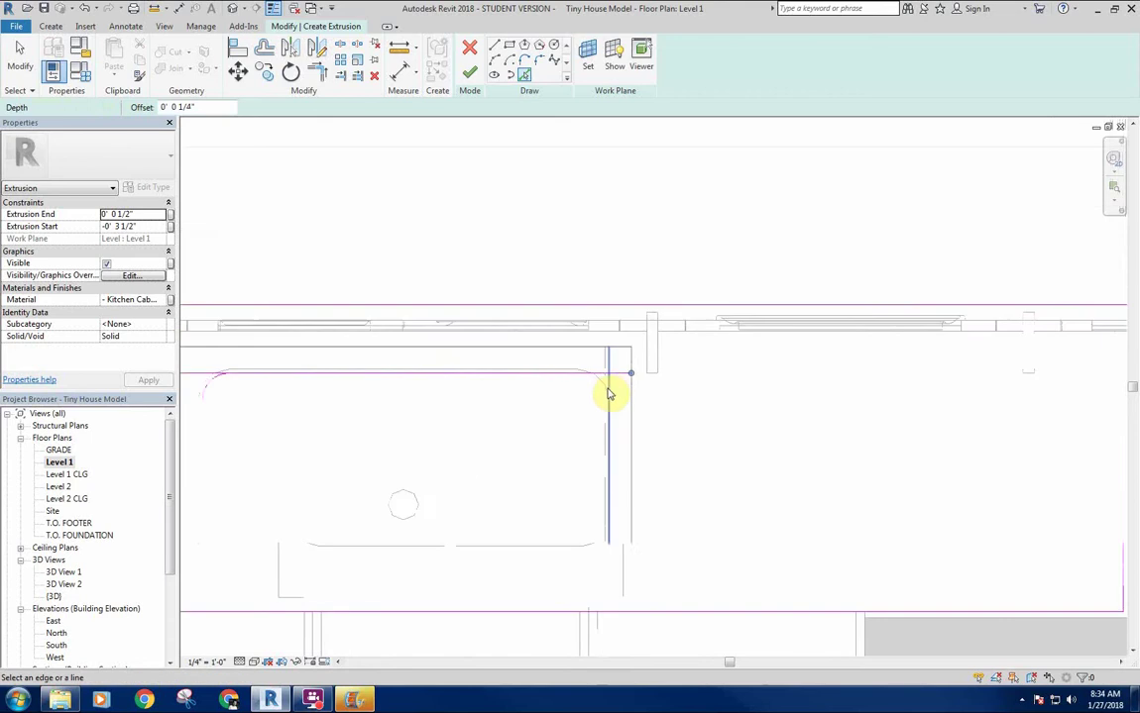
pyautogui.click(606, 391)
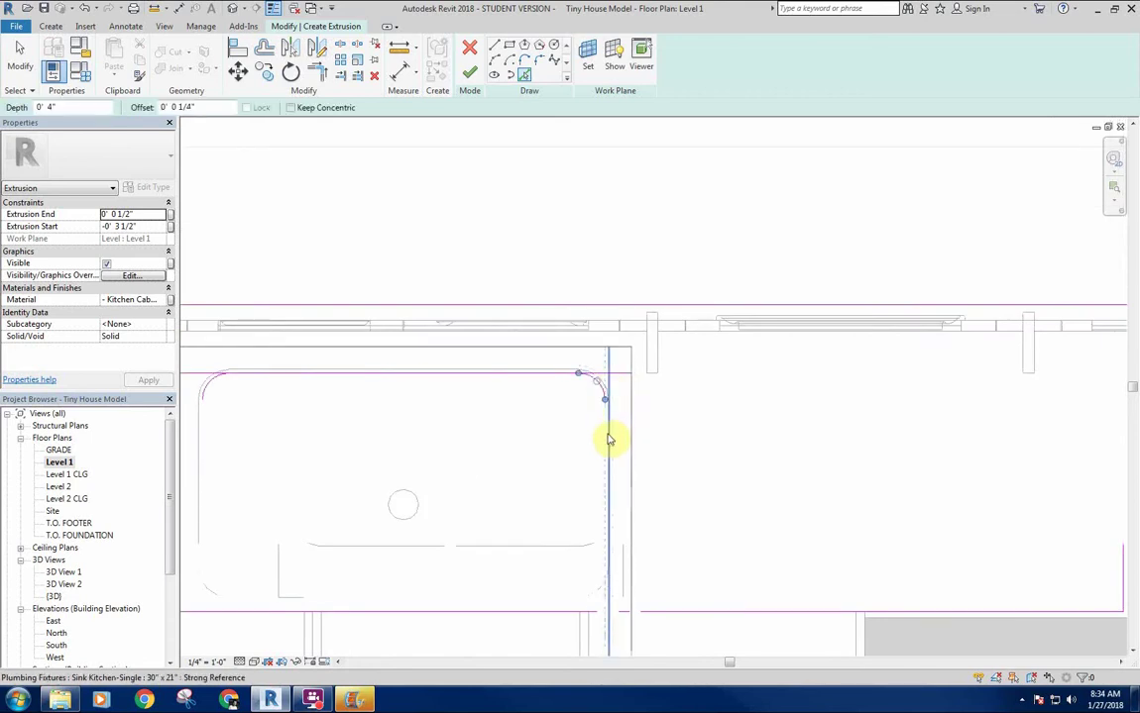
pyautogui.click(608, 437)
pyautogui.click(585, 592)
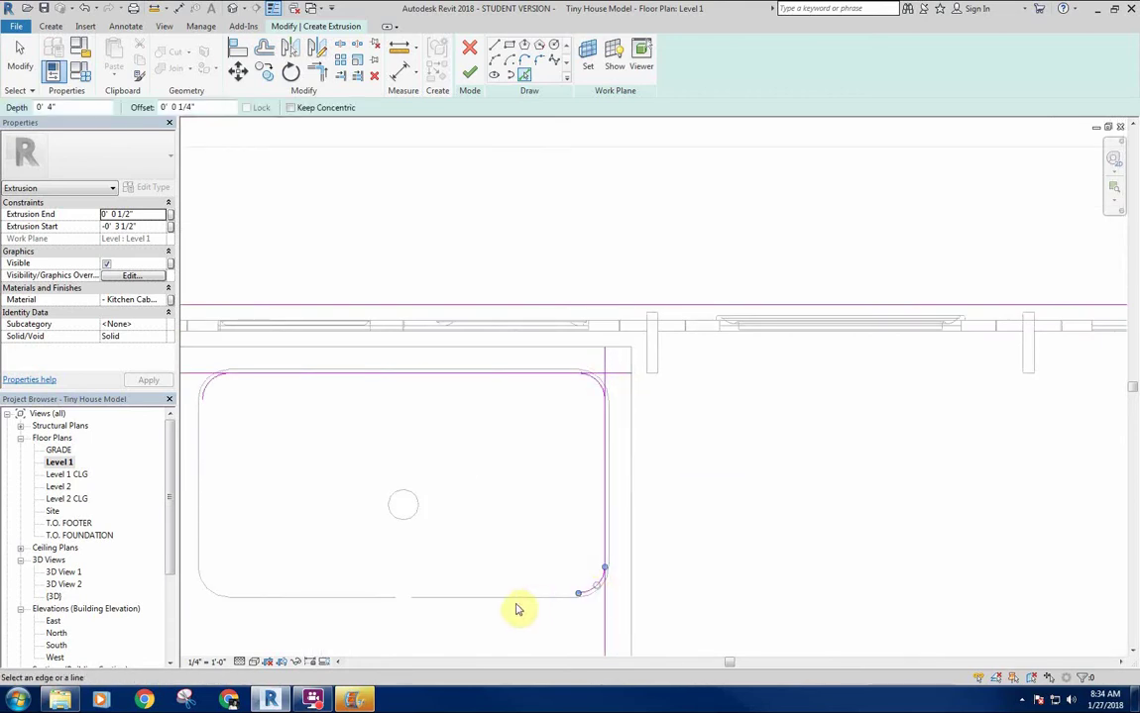
pyautogui.click(516, 601)
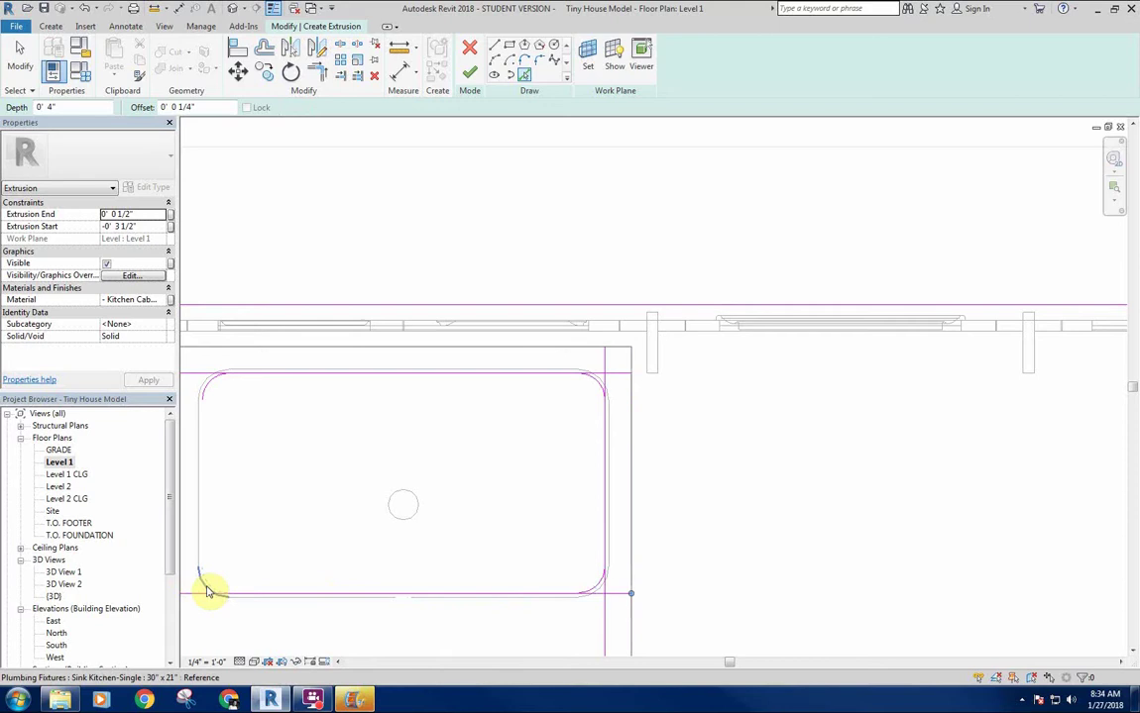
pyautogui.click(199, 551)
pyautogui.moveTo(265, 488); pyautogui.dragTo(293, 399, button='middle')
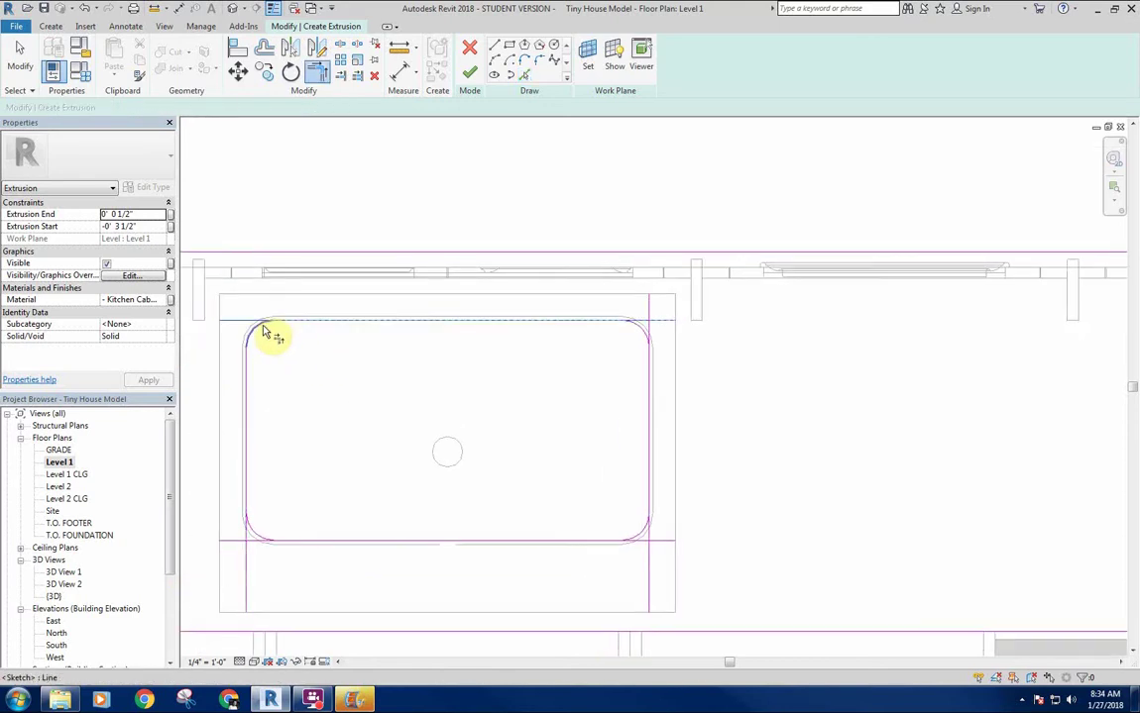
# Trim the offset basin lines to their corner arcs to form one closed, rounded sink cutout loop
pyautogui.press('t')
pyautogui.press('r')
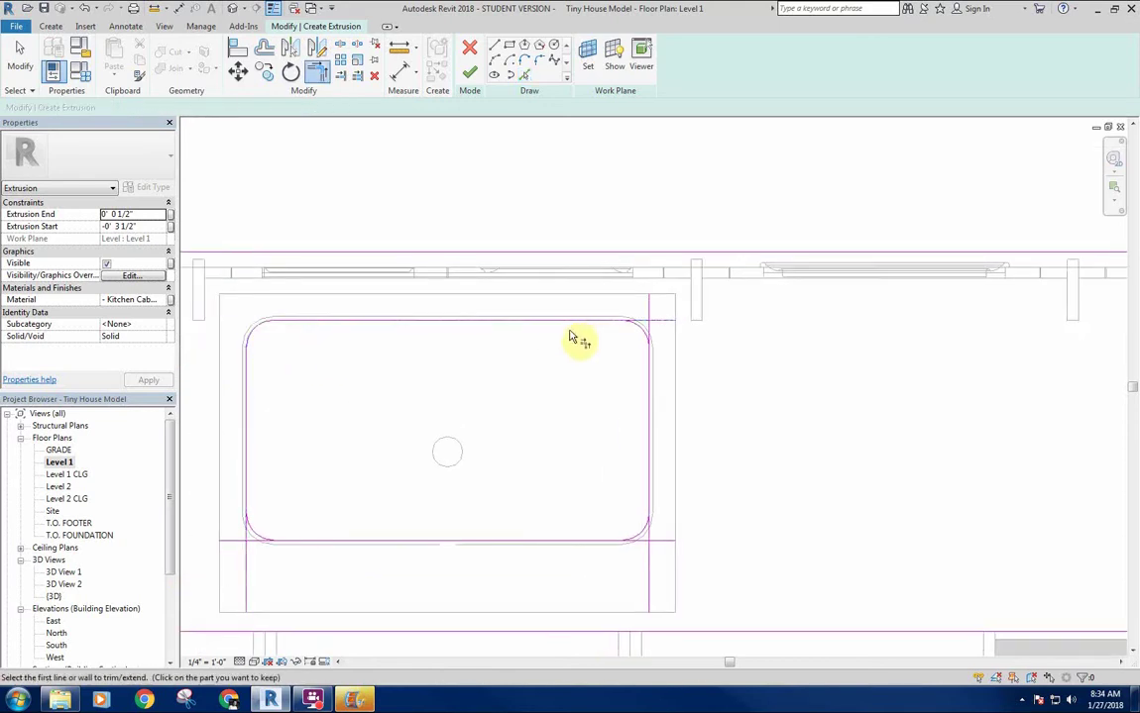
pyautogui.click(644, 332)
pyautogui.click(649, 361)
pyautogui.click(644, 523)
pyautogui.click(649, 507)
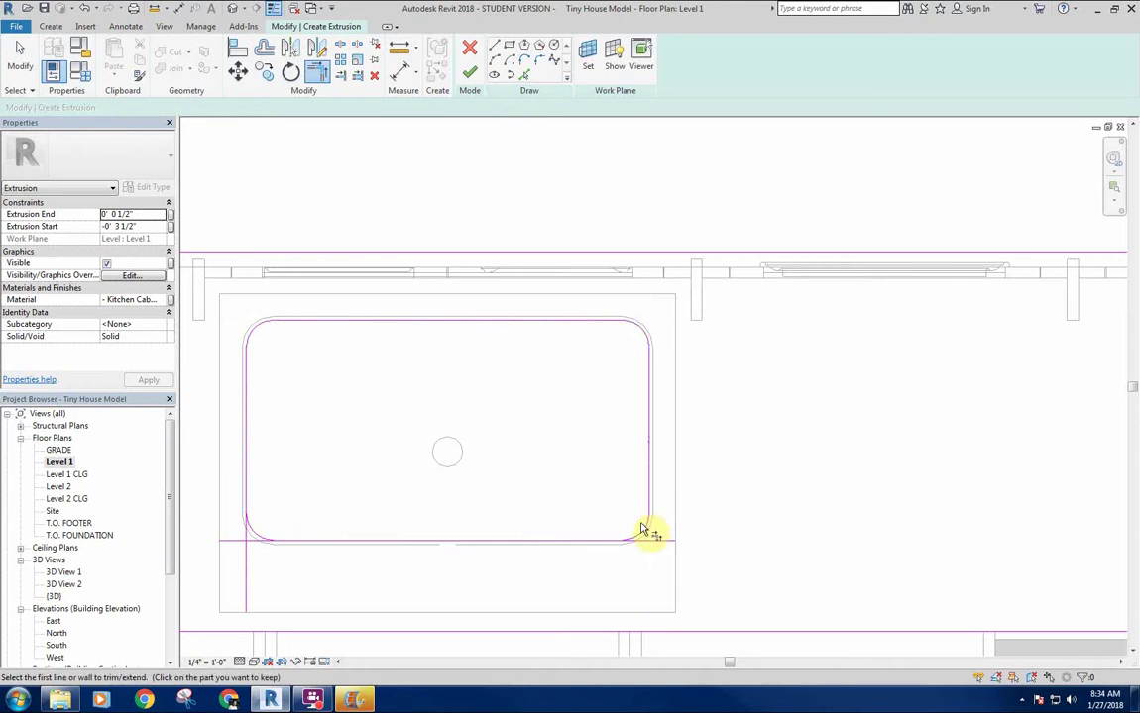
pyautogui.click(641, 527)
pyautogui.click(601, 541)
pyautogui.click(309, 541)
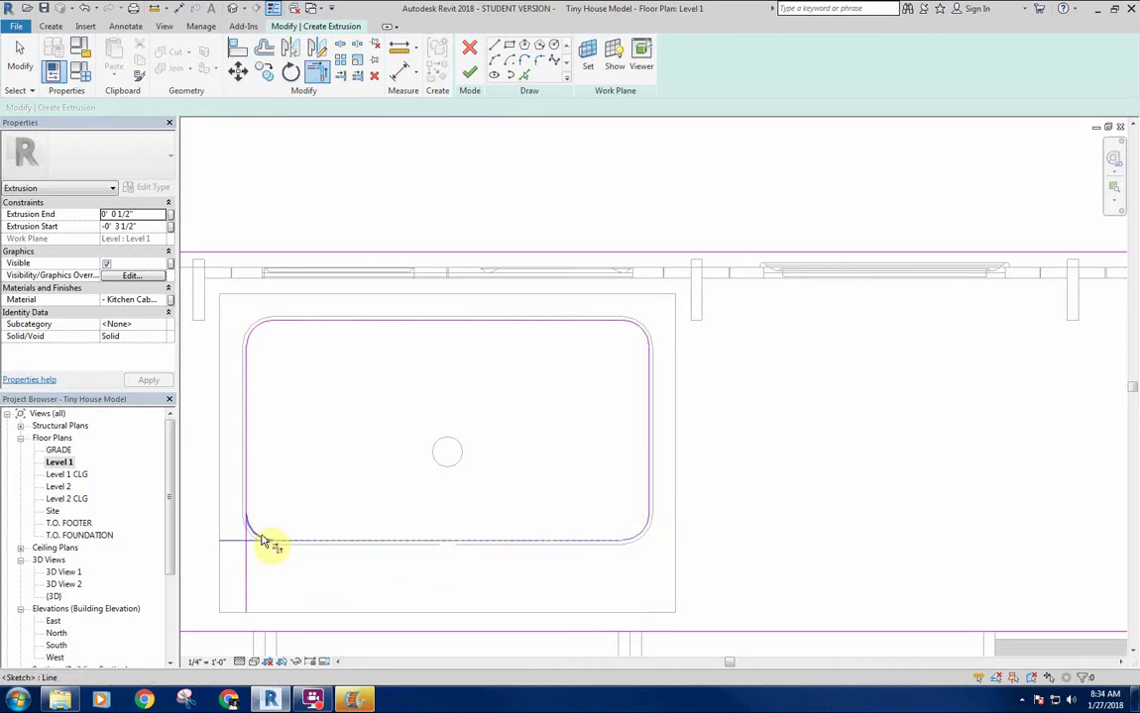
pyautogui.click(255, 530)
pyautogui.click(247, 500)
pyautogui.rightClick(328, 443)
pyautogui.click(367, 450)
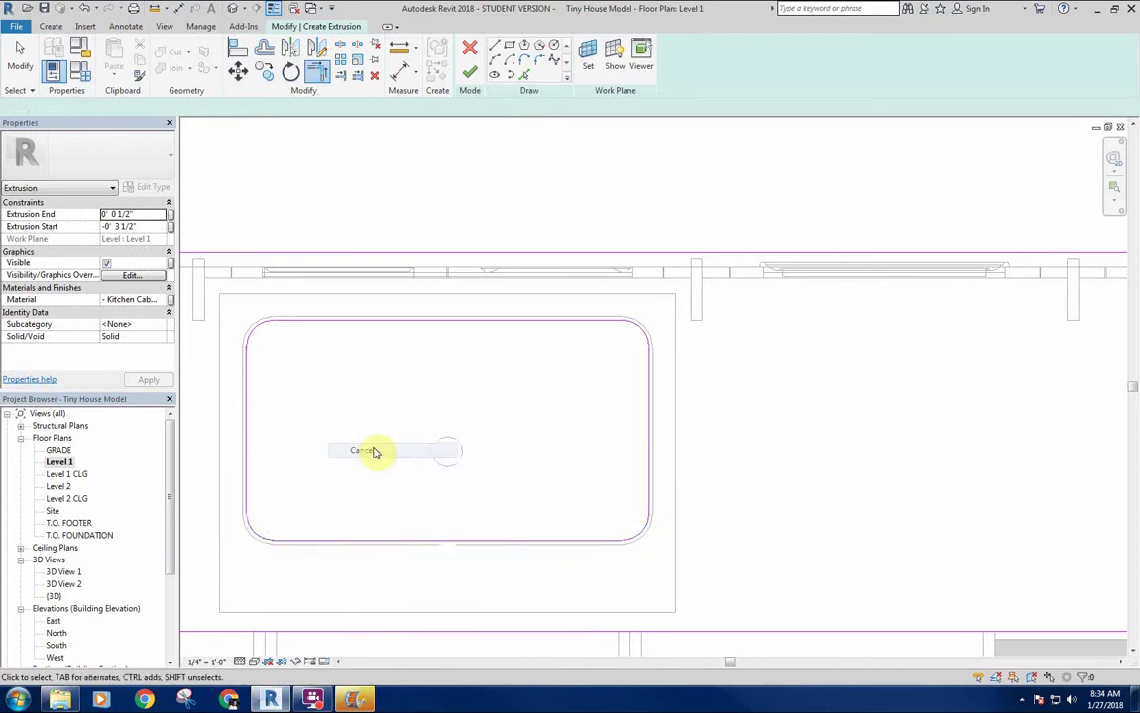
# Set the extrusion end to 2' 10 1/2" and start to 3' 0", and finish it with a new material named "- Granite"
pyautogui.scroll(-3, 399, 441)
pyautogui.scroll(-2, 440, 442)
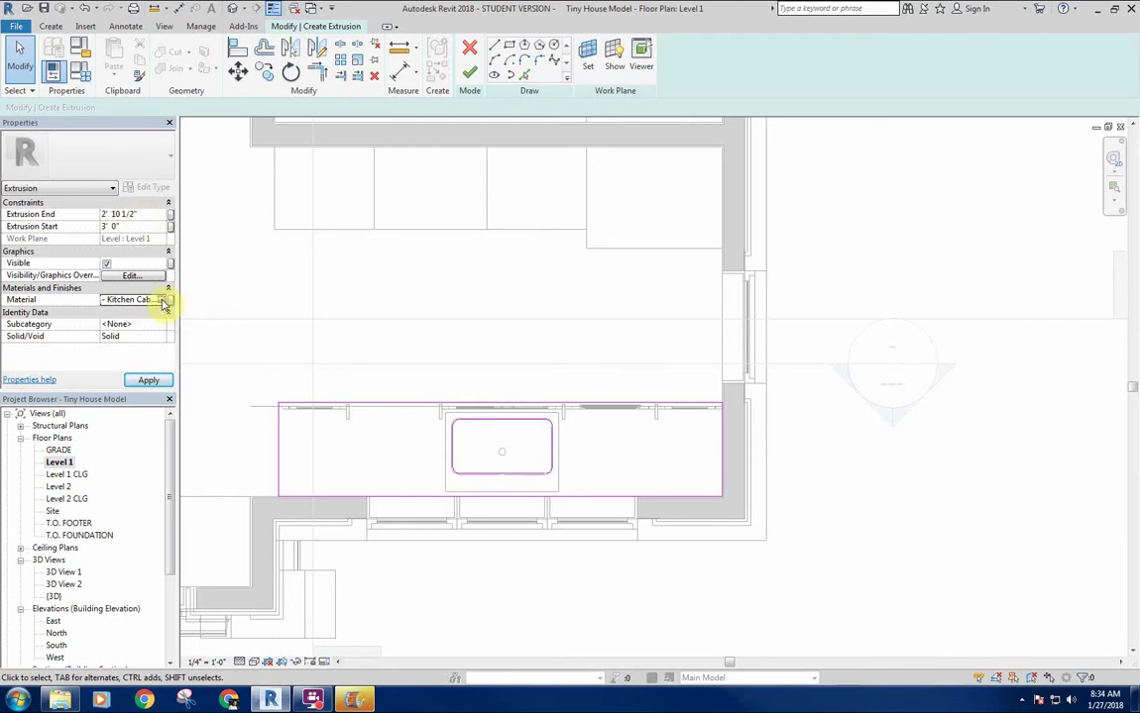
pyautogui.click(160, 300)
pyautogui.click(41, 573)
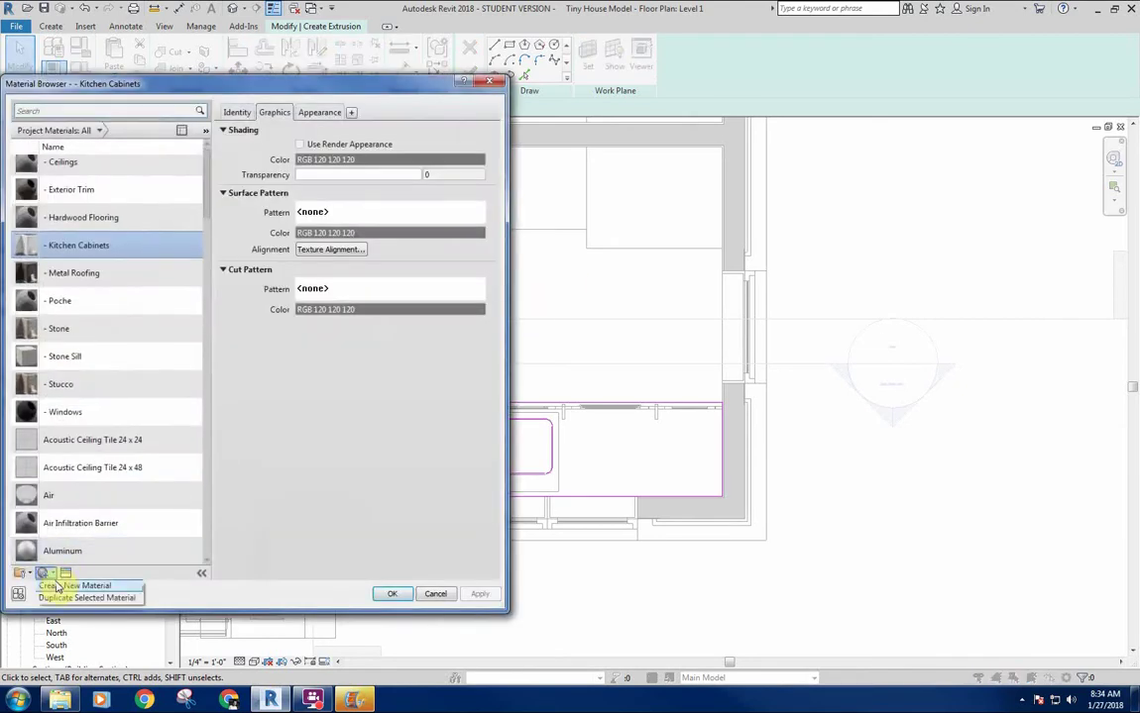
pyautogui.click(79, 583)
pyautogui.rightClick(99, 364)
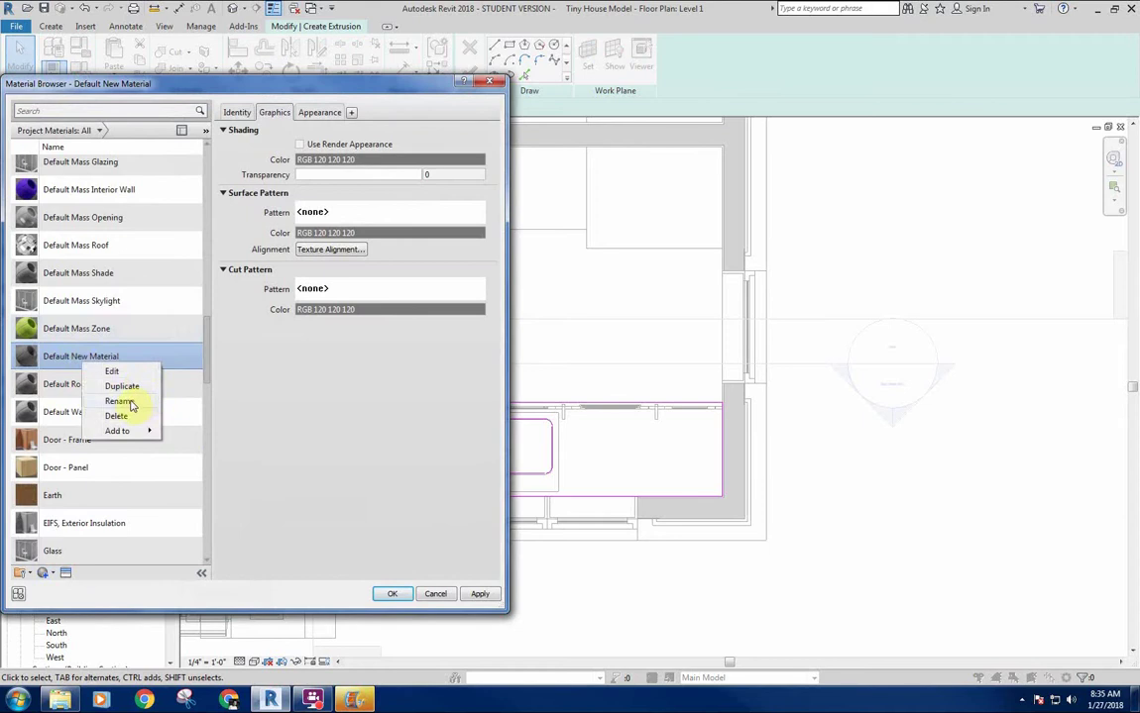
pyautogui.click(121, 401)
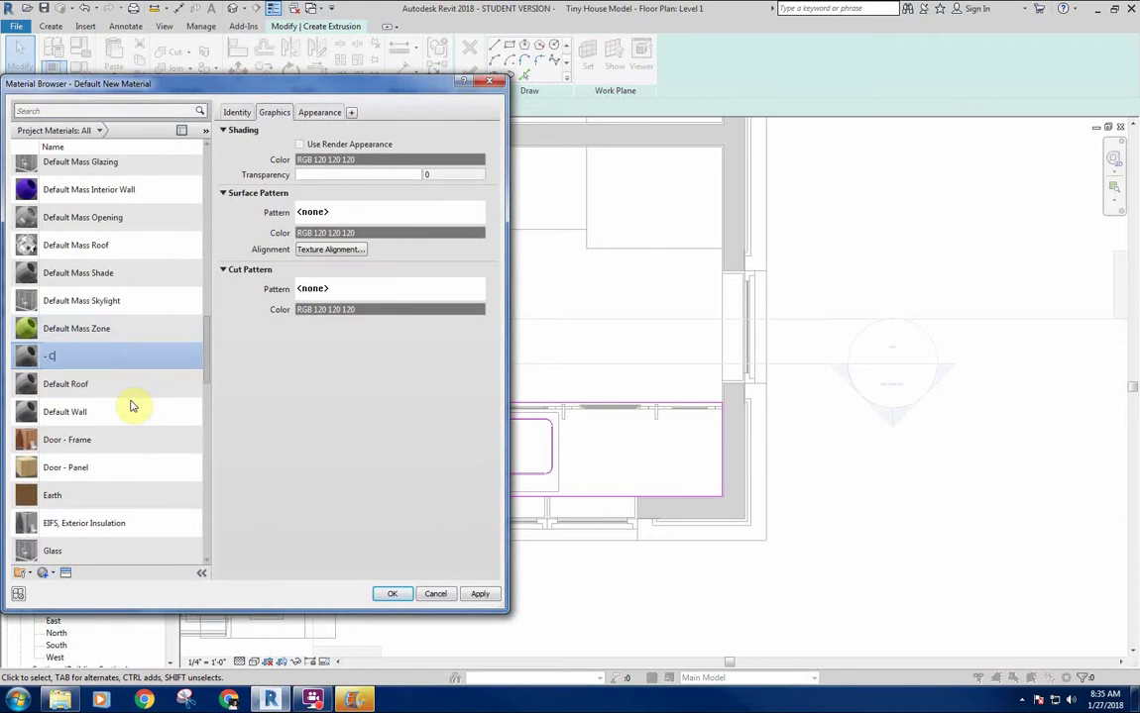
pyautogui.write('- Granite')
pyautogui.press('Return')
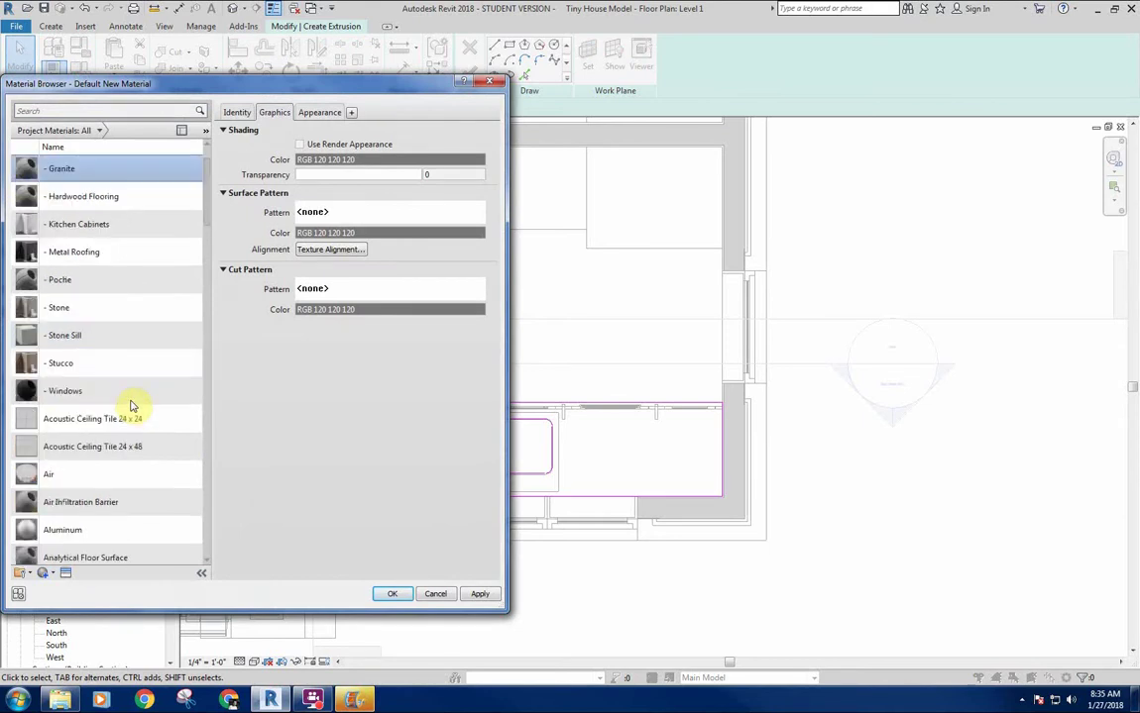
pyautogui.click(388, 593)
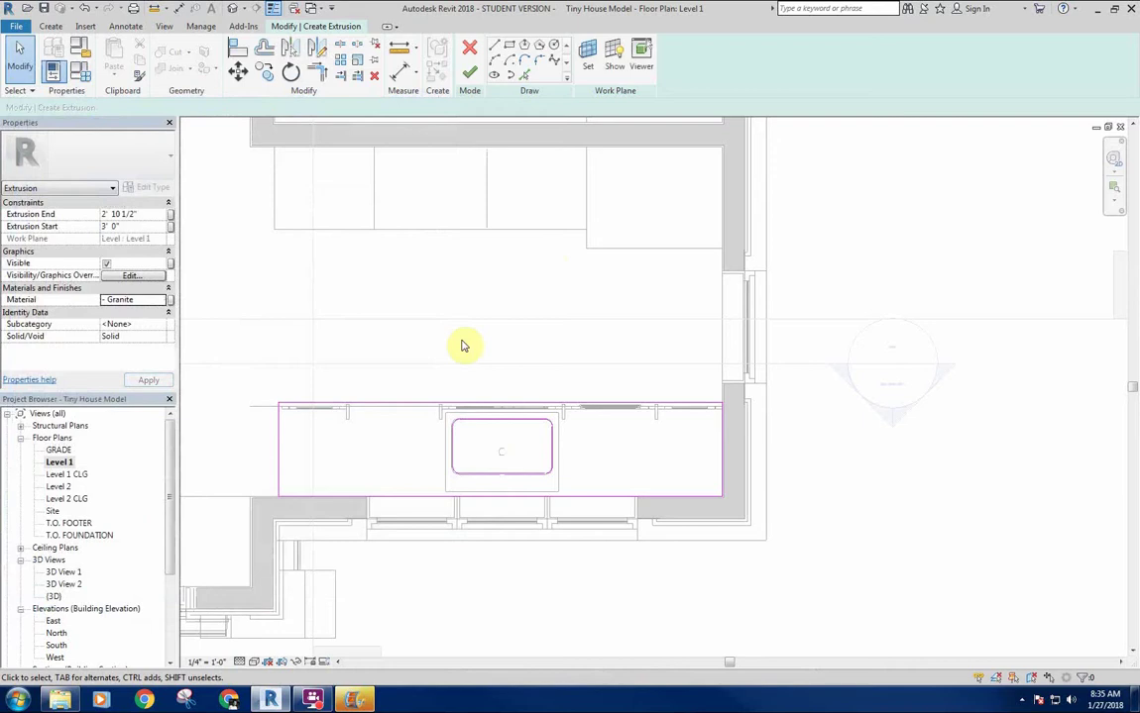
pyautogui.click(472, 75)
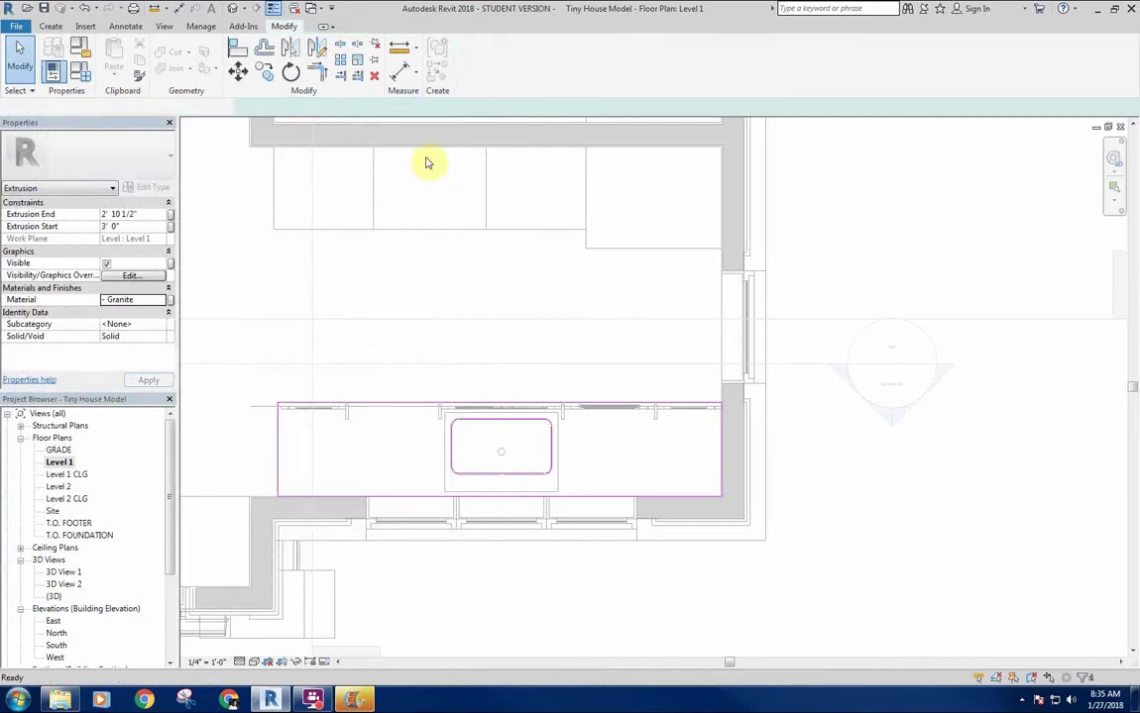
# Open 3D View 1 and examine the countertop's edges, overhang and sink cutout
pyautogui.doubleClick(64, 573)
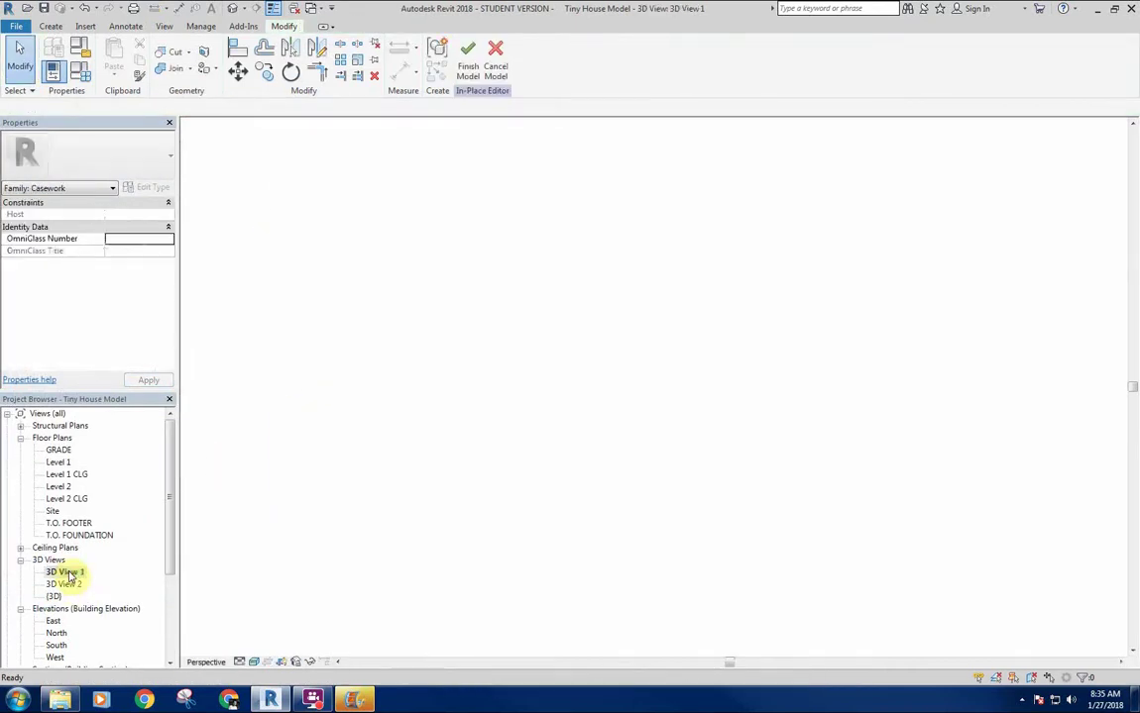
pyautogui.scroll(5, 730, 395)
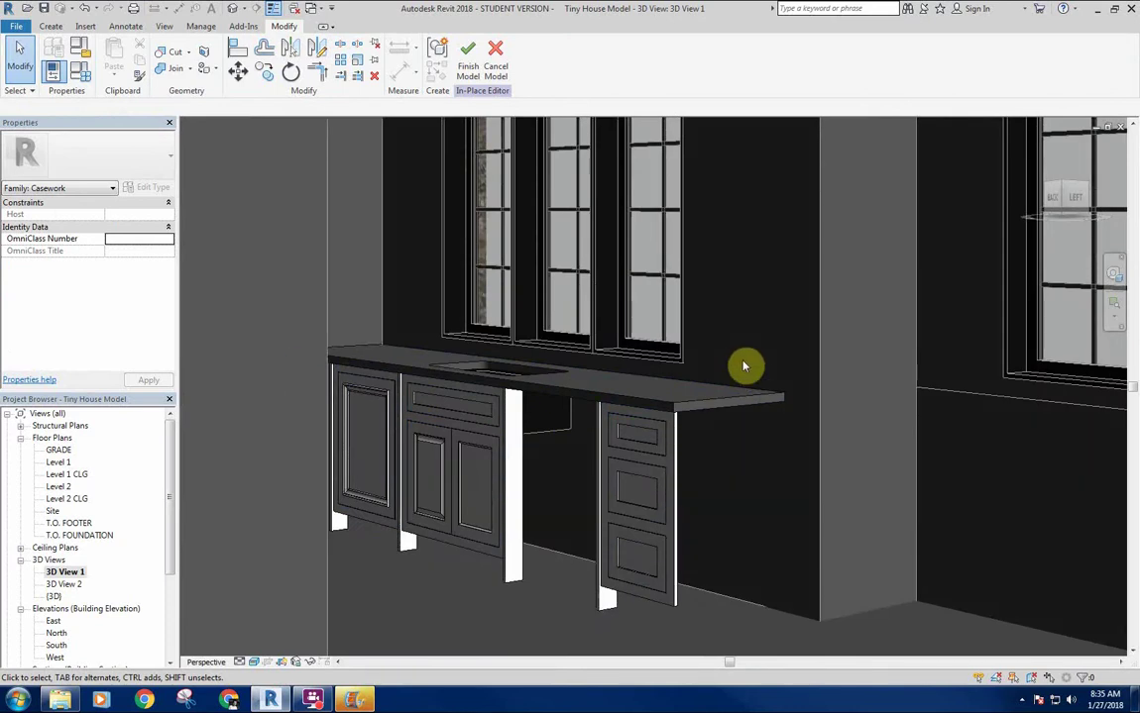
pyautogui.scroll(3, 667, 427)
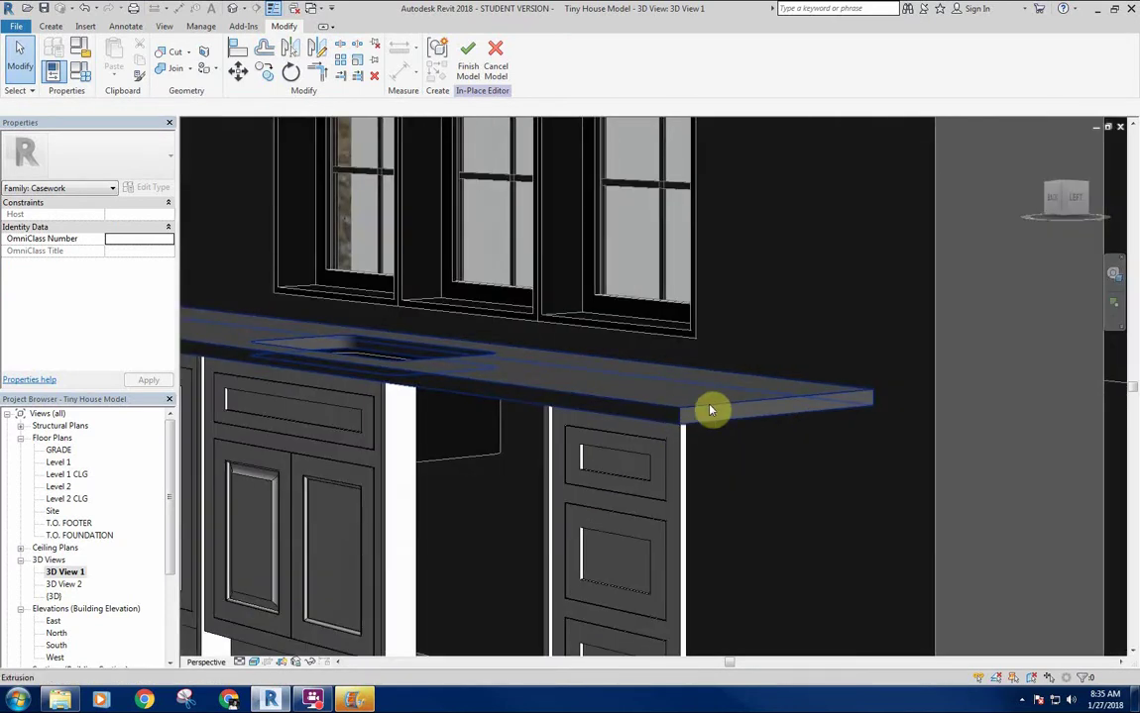
pyautogui.moveTo(747, 353); pyautogui.dragTo(759, 354, button='middle')
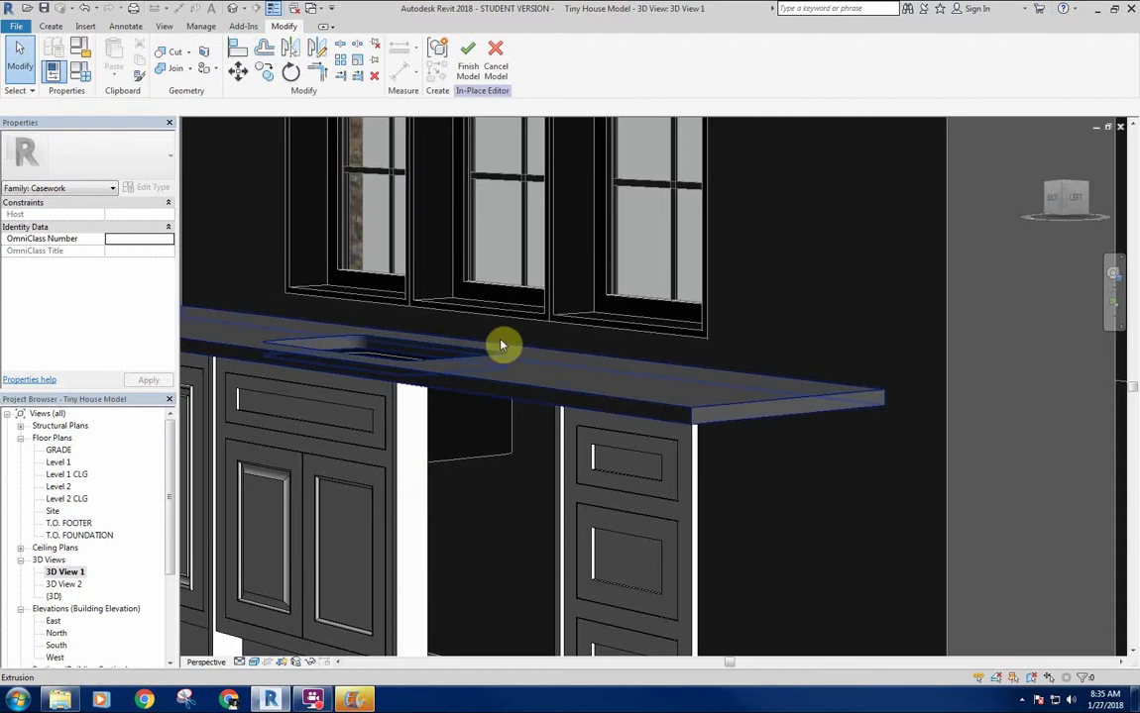
pyautogui.moveTo(464, 376); pyautogui.dragTo(488, 374, button='middle')
# Start a void sweep on the Level 1 floor plan and sketch its path along the countertop's free end, about 2'-1", and its full front edge
pyautogui.doubleClick(56, 463)
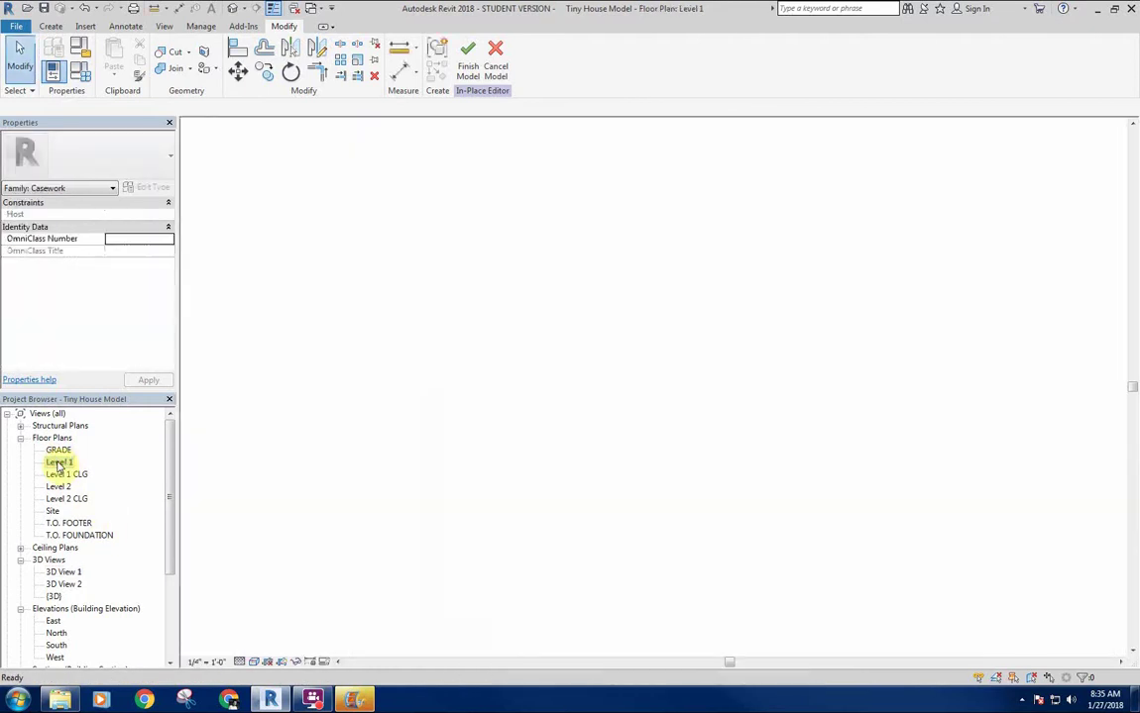
pyautogui.click(52, 27)
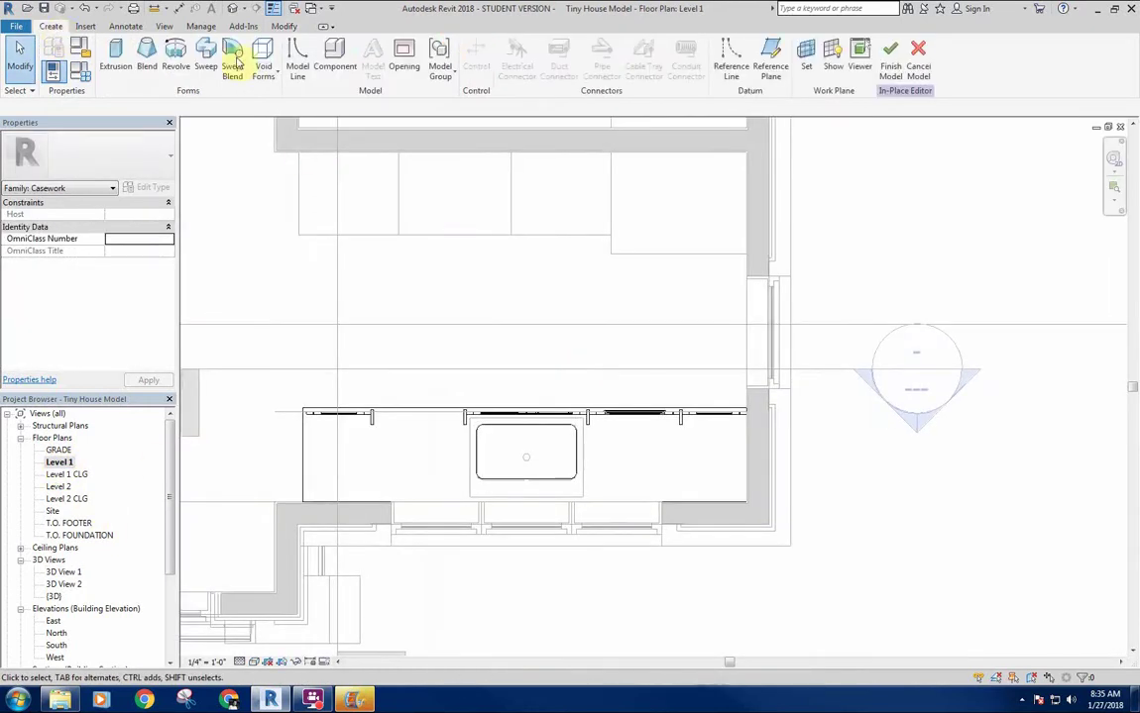
pyautogui.click(263, 61)
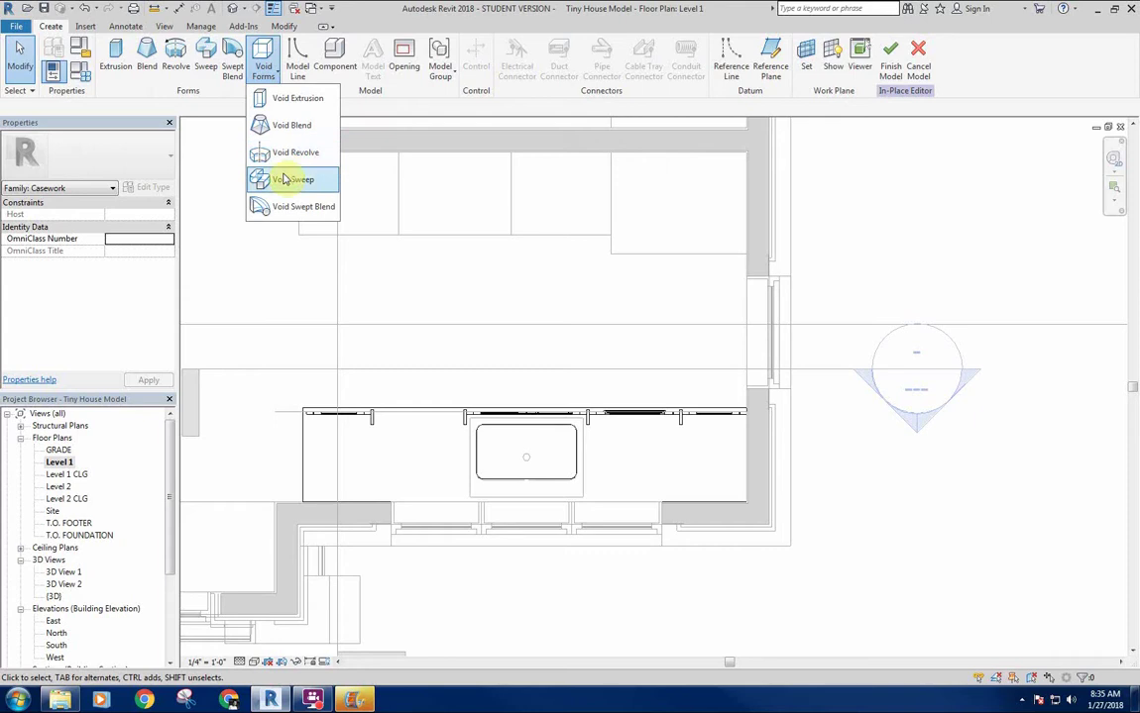
pyautogui.click(278, 180)
pyautogui.click(606, 47)
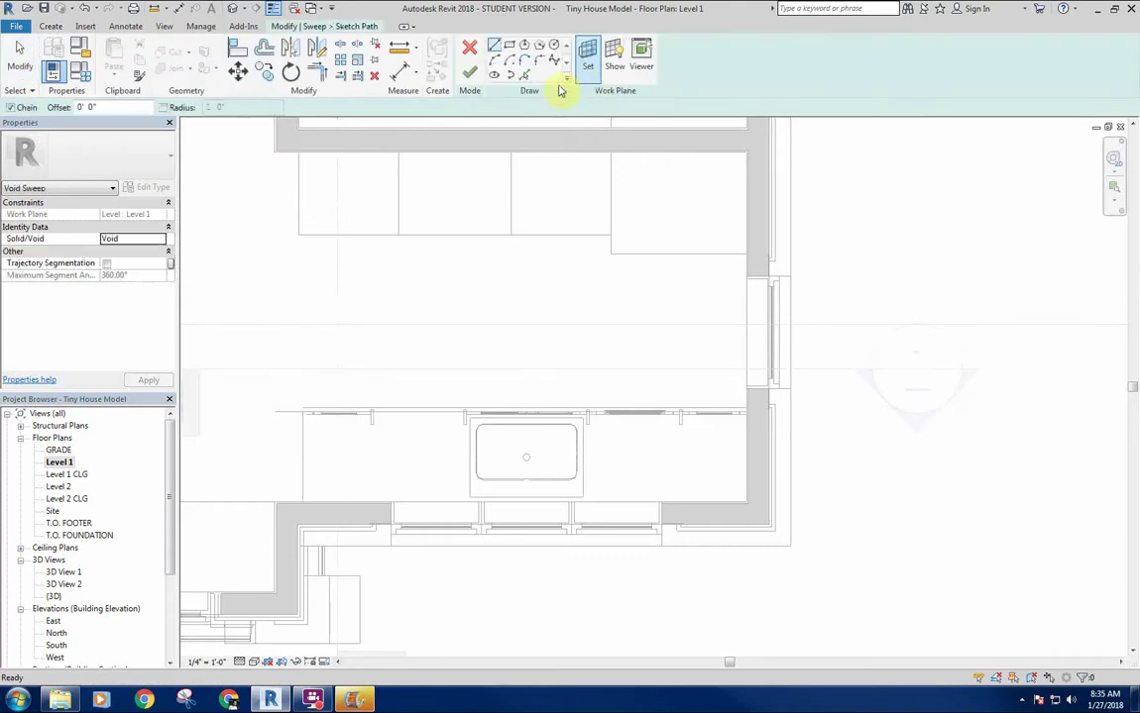
pyautogui.click(305, 500)
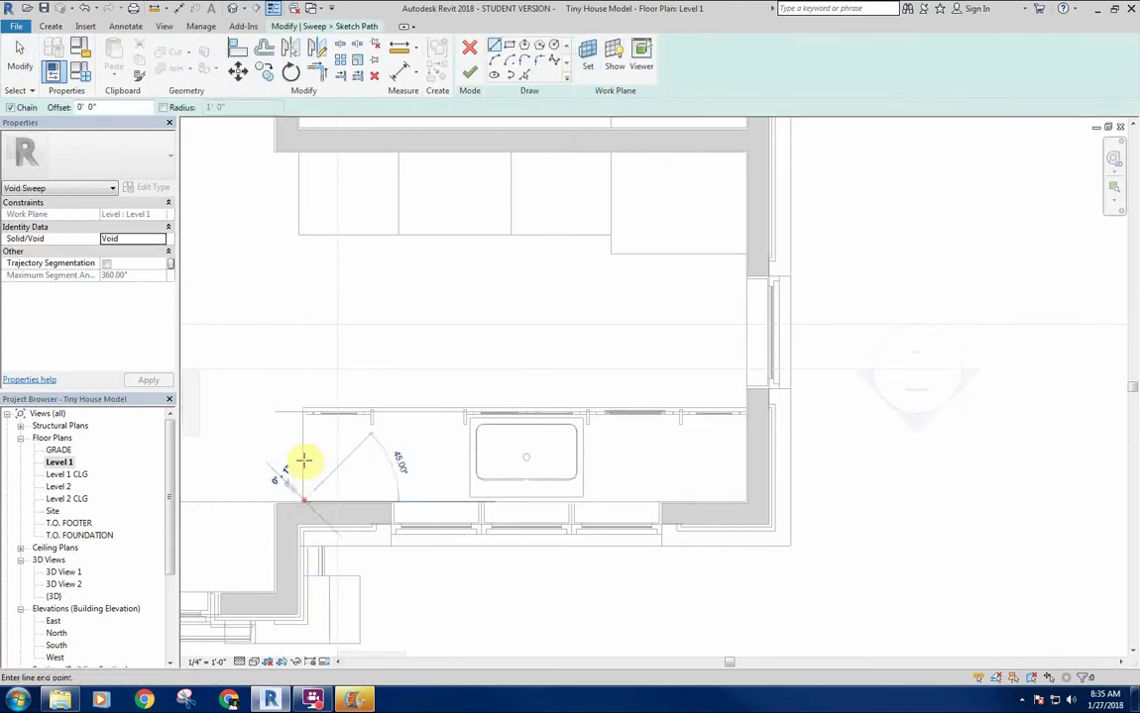
pyautogui.click(303, 408)
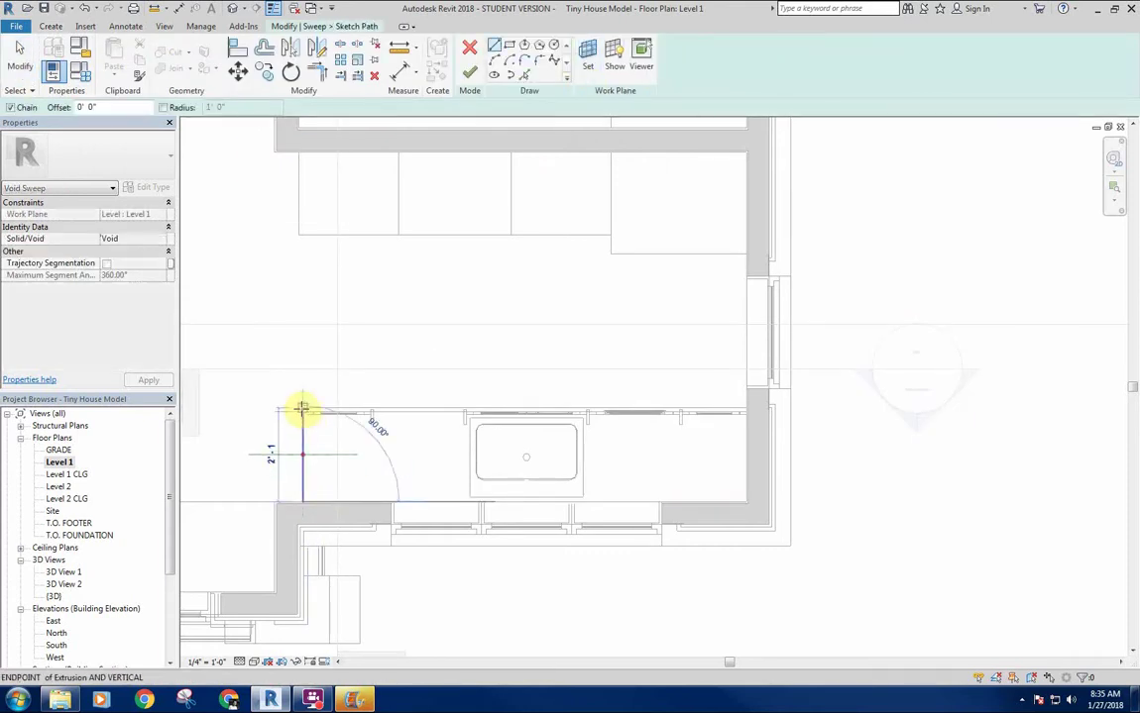
pyautogui.click(744, 407)
pyautogui.rightClick(279, 335)
pyautogui.click(310, 338)
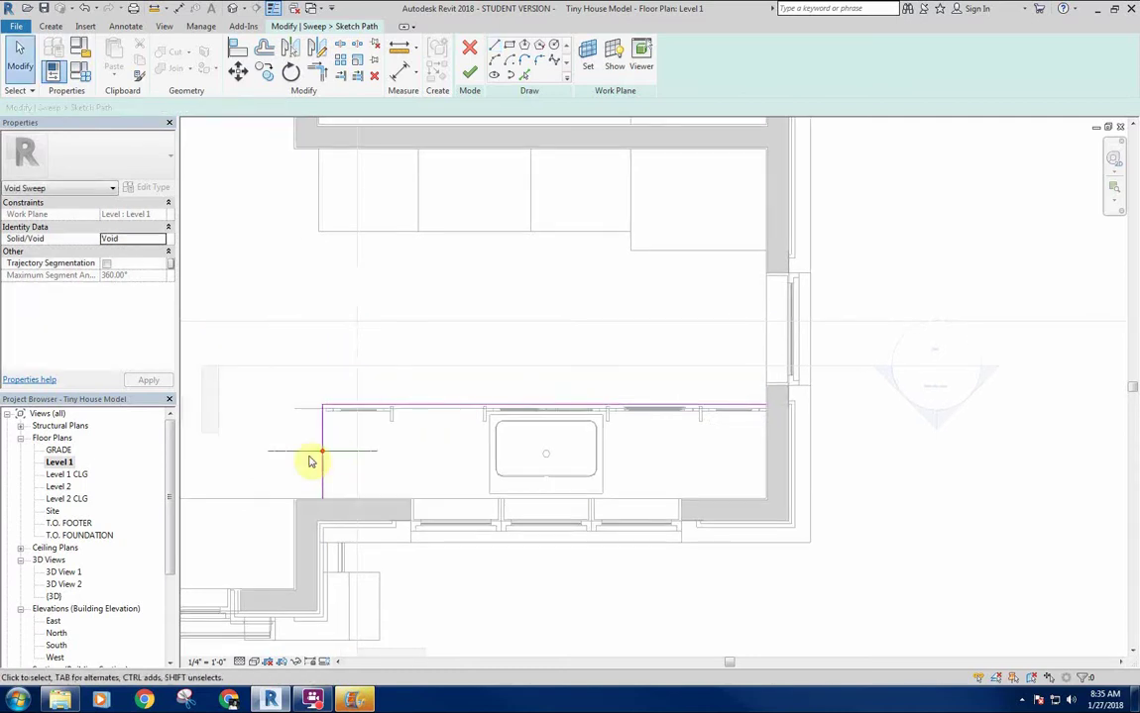
# Finish the sweep path, go to the Section 4 view and start editing the sweep profile at the path's profile plane
pyautogui.click(470, 72)
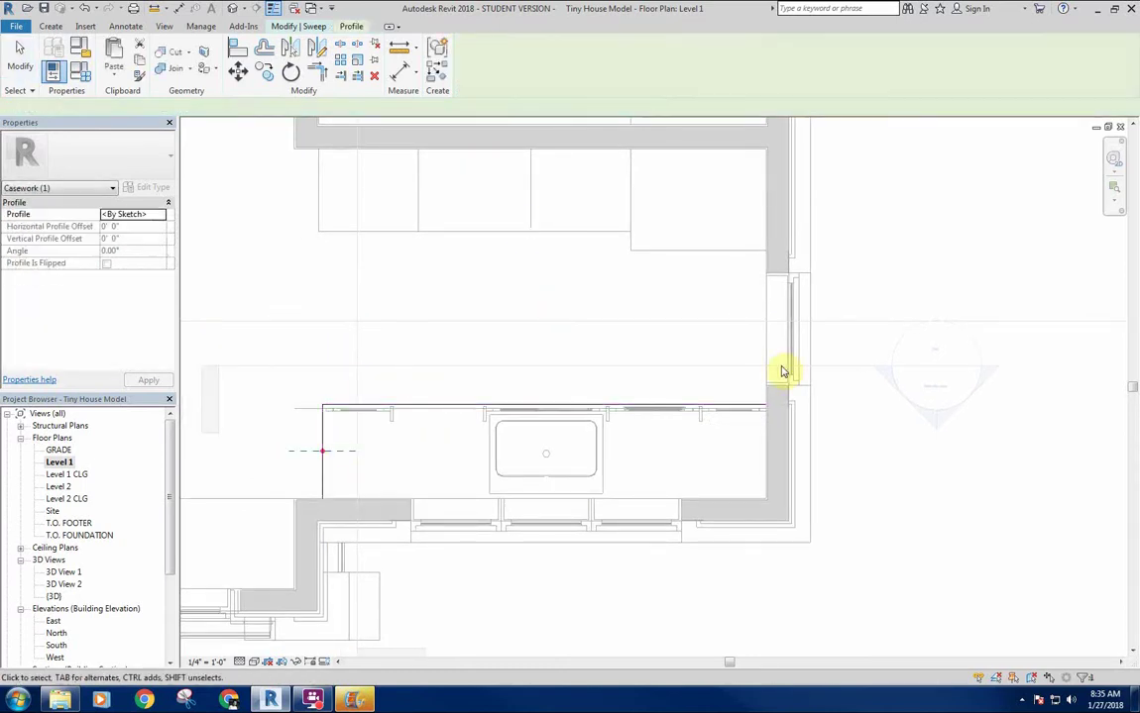
pyautogui.rightClick(904, 398)
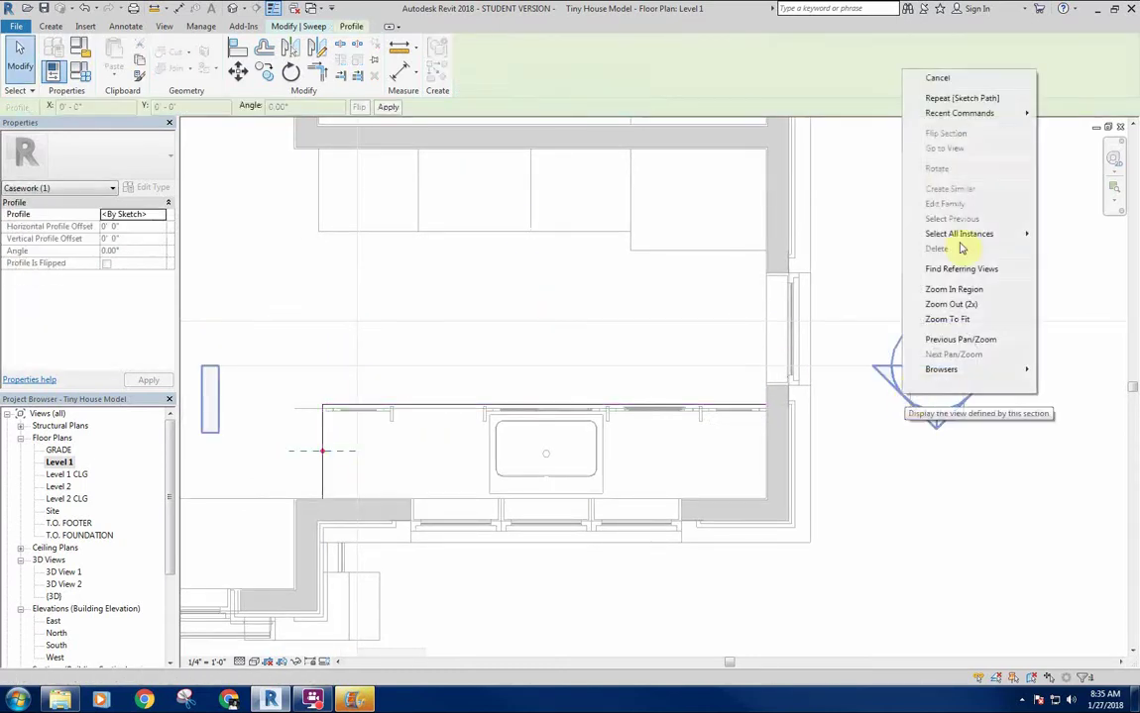
pyautogui.click(849, 306)
pyautogui.rightClick(889, 380)
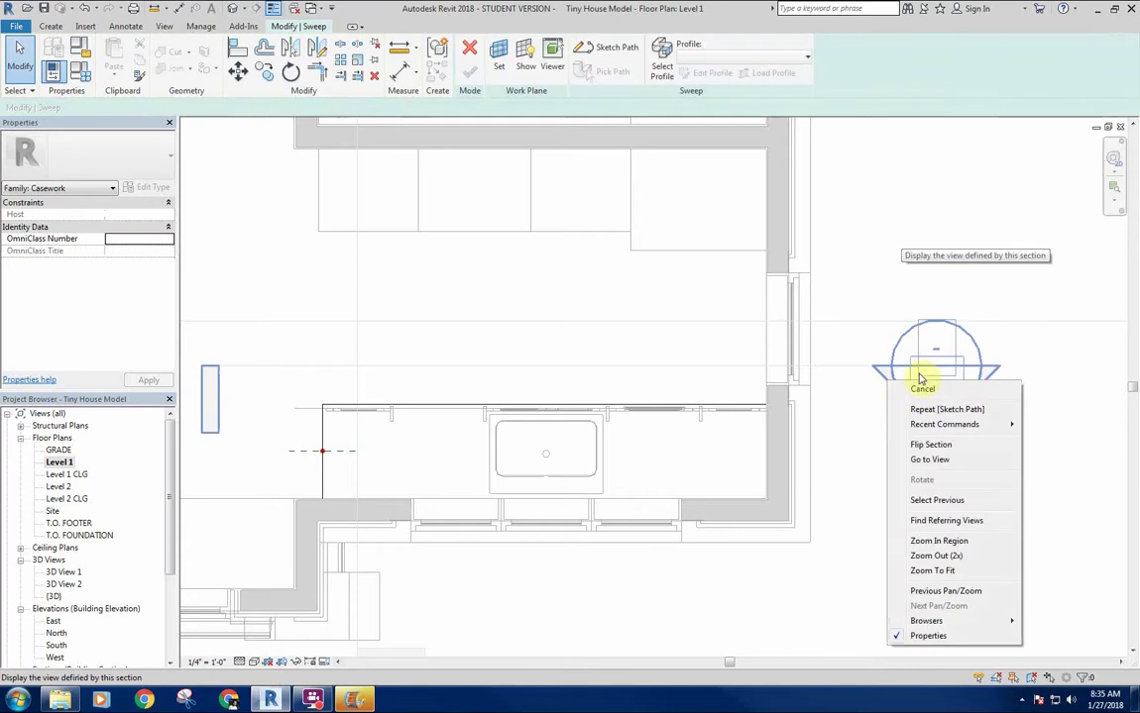
pyautogui.click(929, 460)
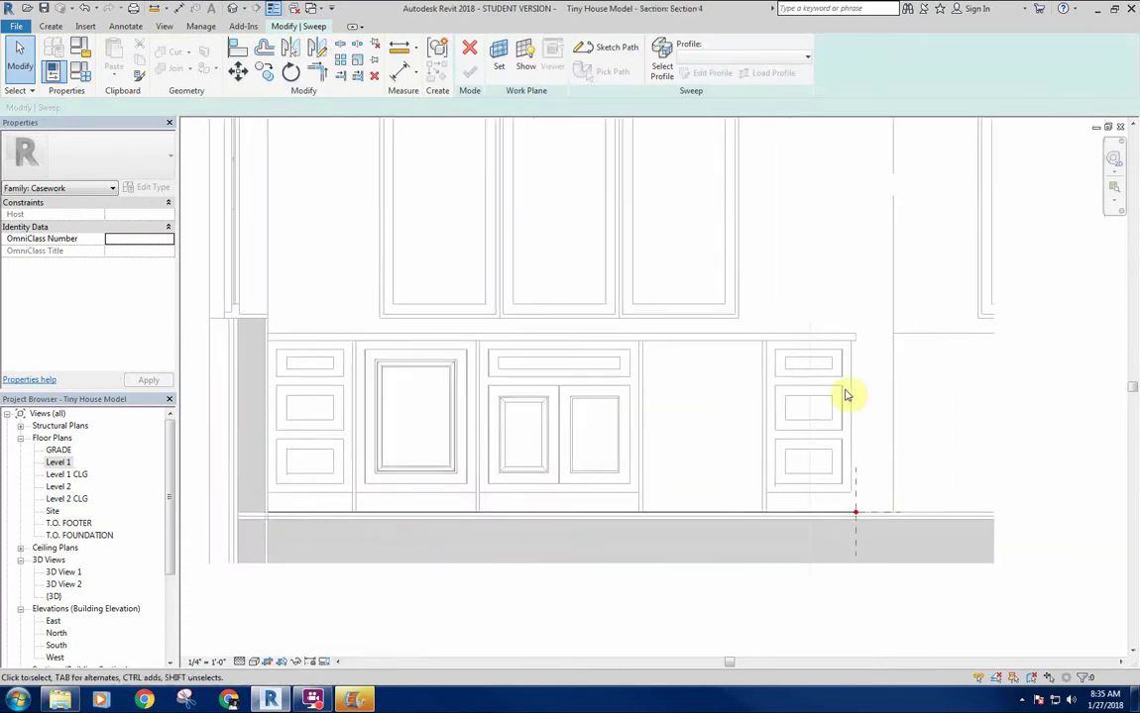
pyautogui.click(857, 492)
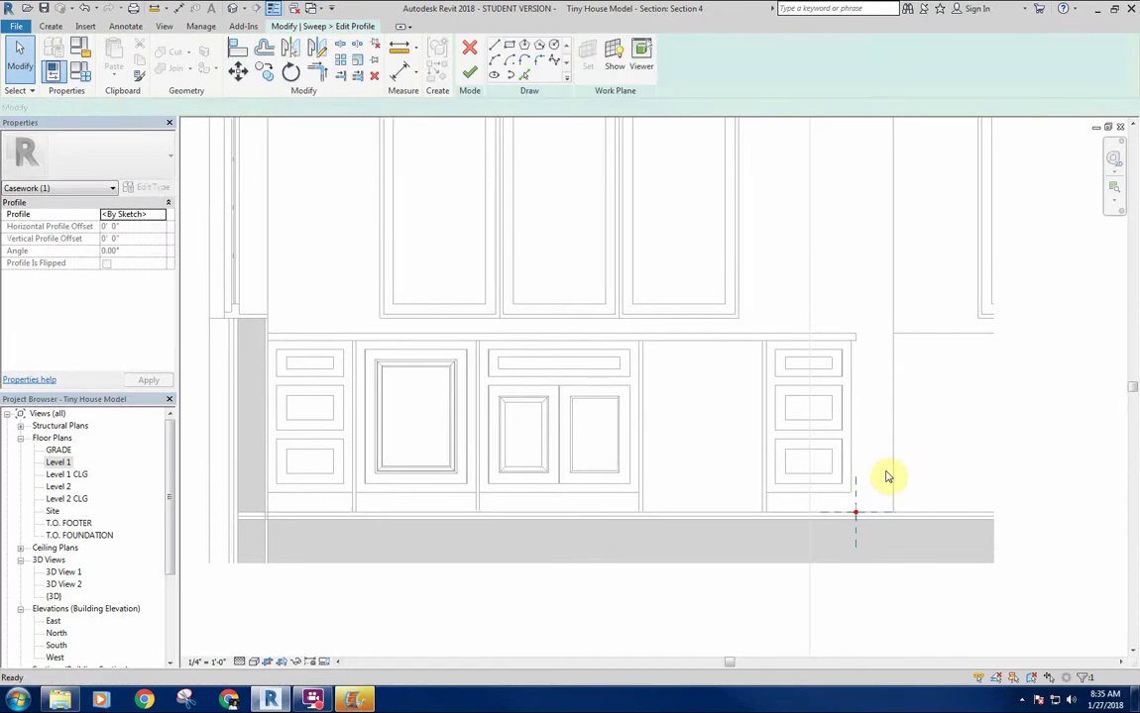
# Sketch a closed profile of two lines and a corner-rounding arc at the countertop's upper free-end corner, and finish the void sweep
pyautogui.moveTo(885, 474); pyautogui.dragTo(687, 414, button='middle')
pyautogui.scroll(5, 658, 269)
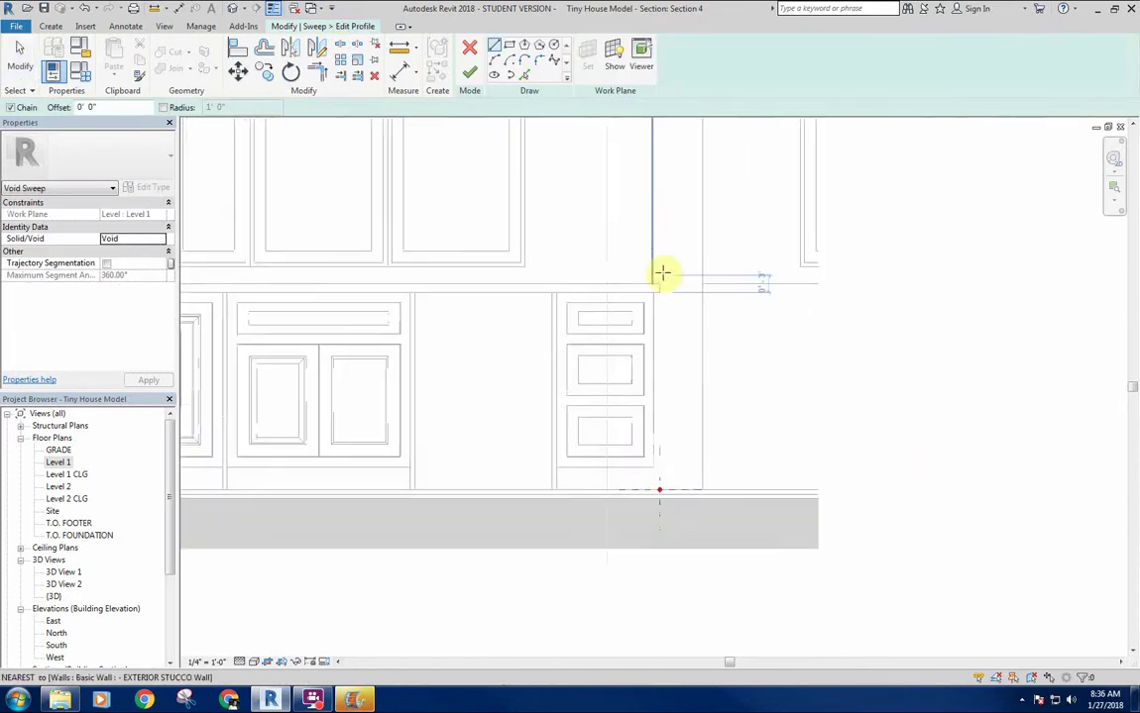
pyautogui.click(659, 260)
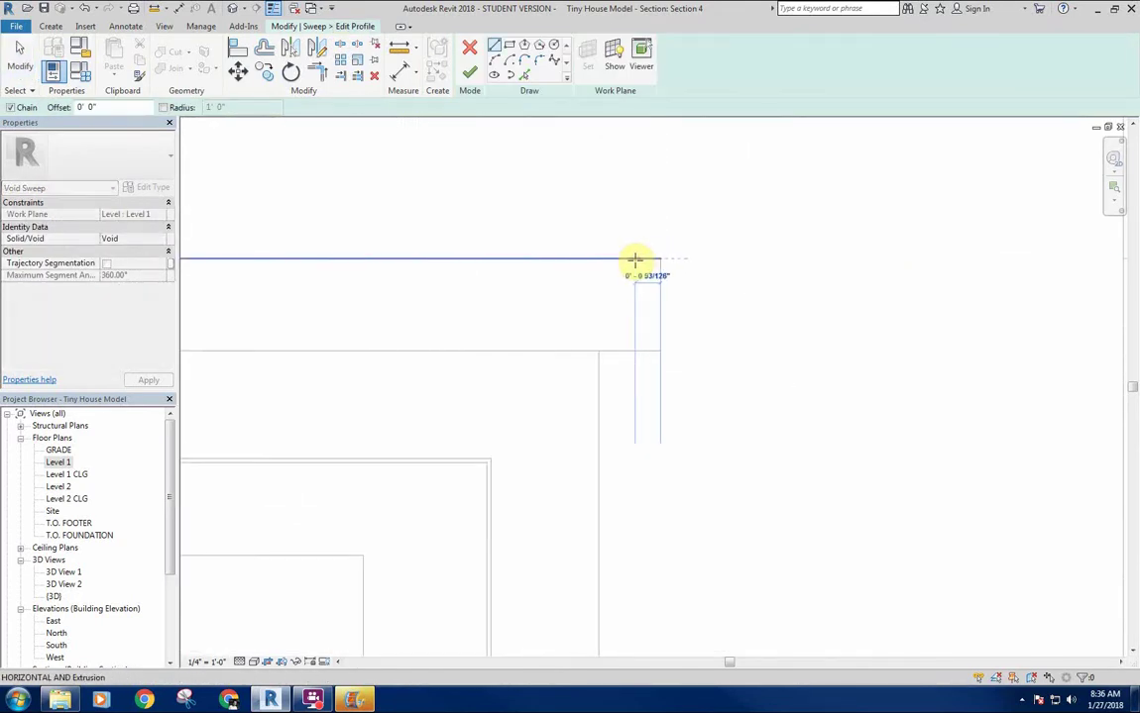
pyautogui.click(633, 259)
pyautogui.click(496, 64)
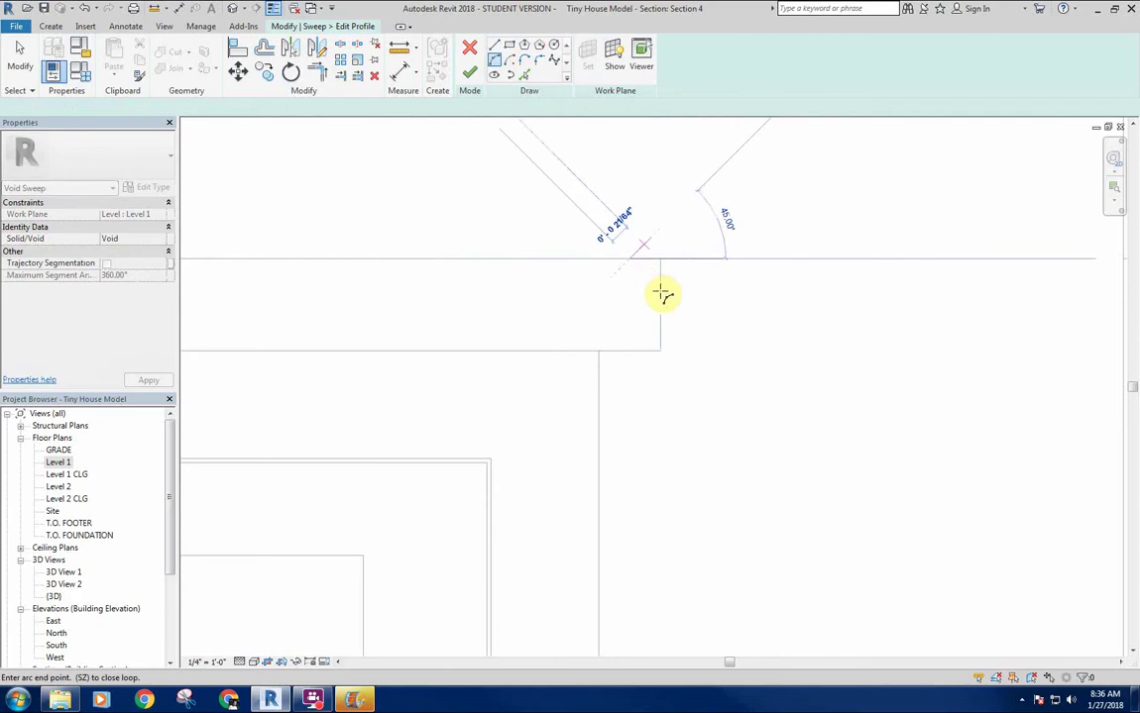
pyautogui.click(496, 48)
pyautogui.click(660, 259)
pyautogui.click(469, 80)
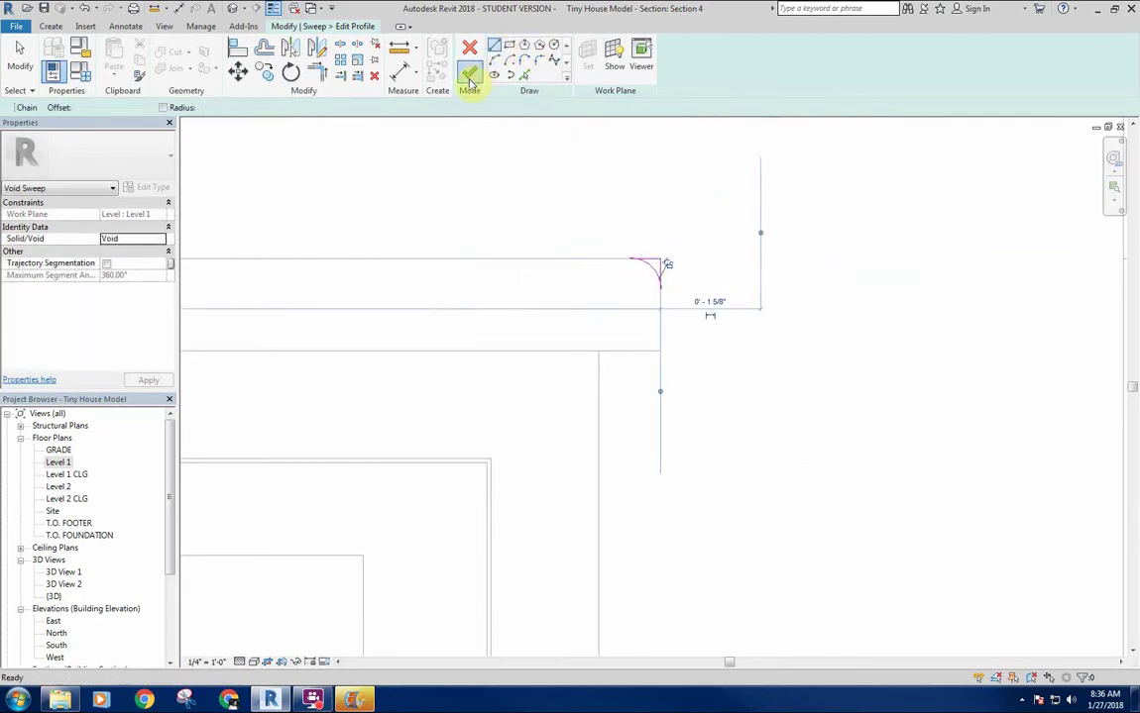
pyautogui.click(469, 79)
pyautogui.click(468, 72)
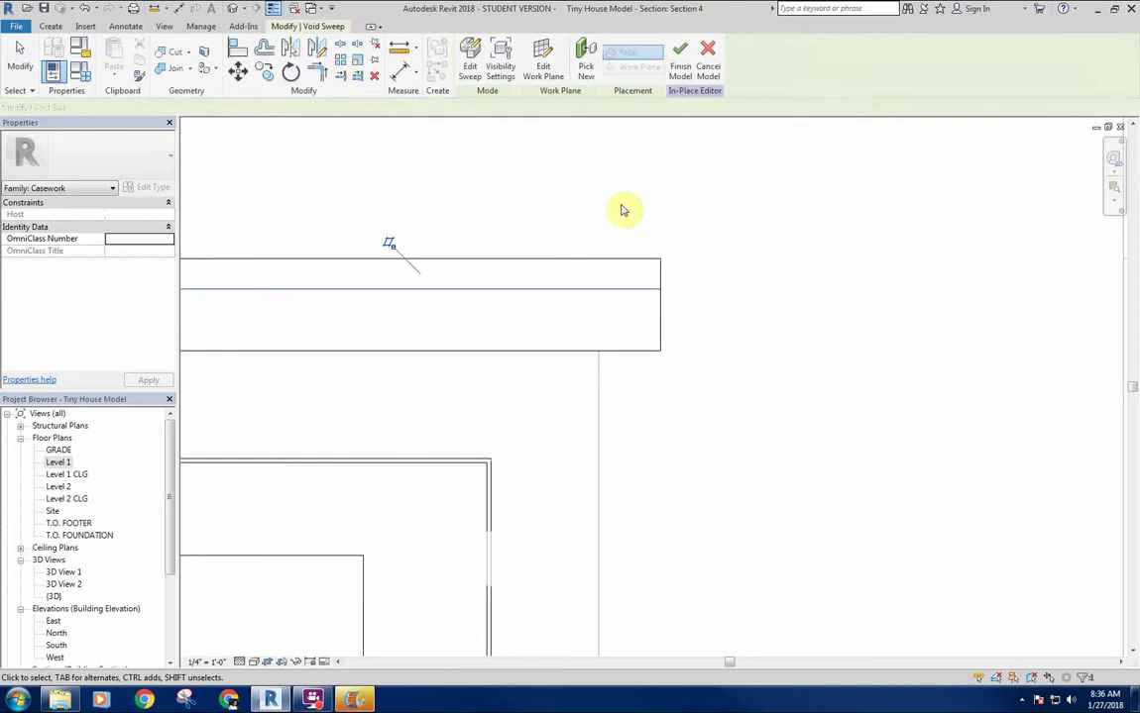
# Open 3D View 1 and examine the countertop's rounded edge and the base cabinets from several angles
pyautogui.click(622, 210)
pyautogui.scroll(3, 708, 242)
pyautogui.scroll(-3, 646, 263)
pyautogui.doubleClick(63, 571)
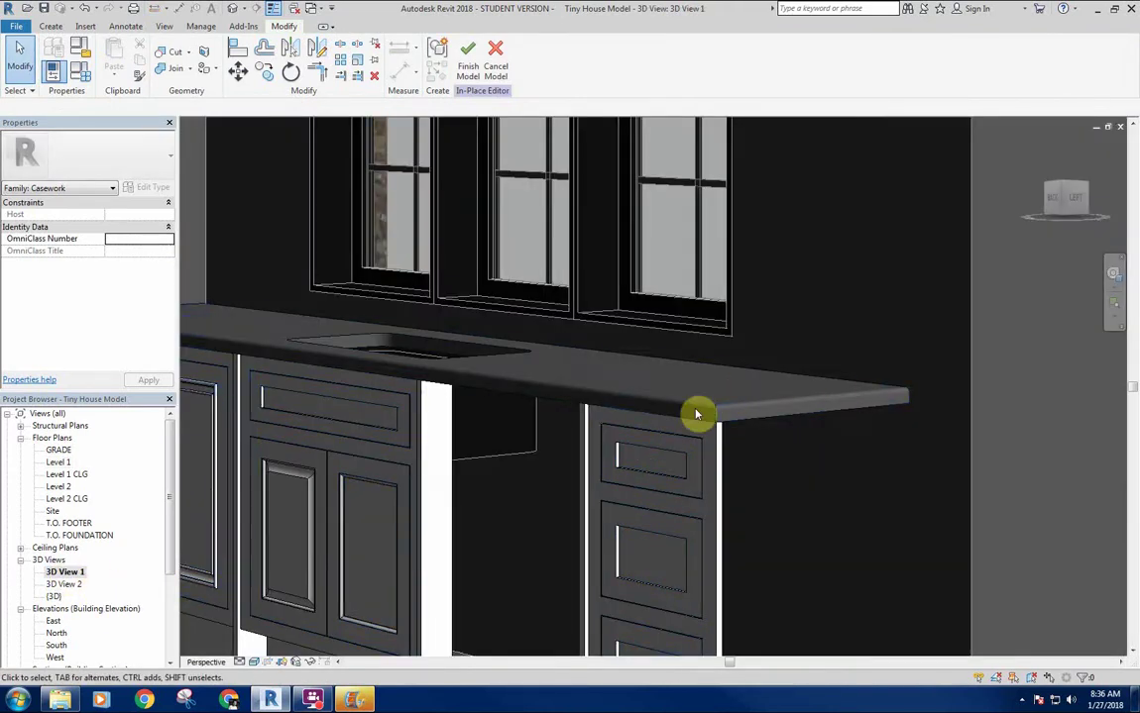
pyautogui.keyDown('shift'); pyautogui.moveTo(697, 414); pyautogui.dragTo(809, 343, button='middle'); pyautogui.keyUp('shift')
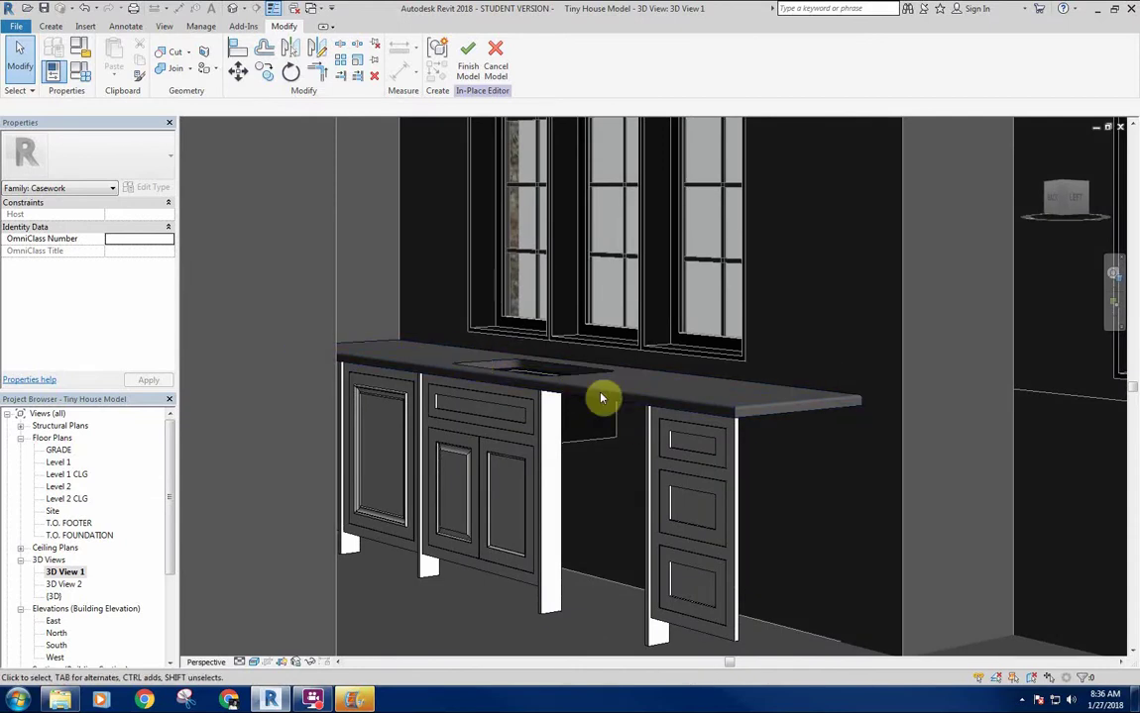
pyautogui.moveTo(814, 305); pyautogui.dragTo(821, 307, button='middle')
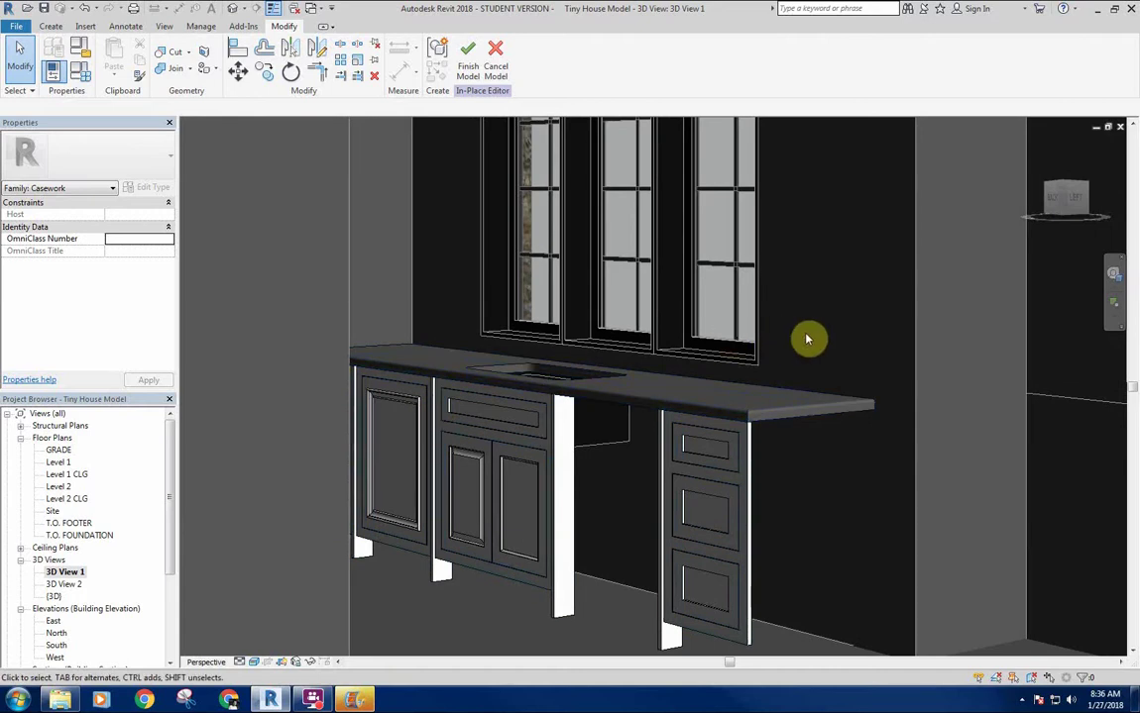
pyautogui.moveTo(803, 350); pyautogui.dragTo(809, 343, button='middle')
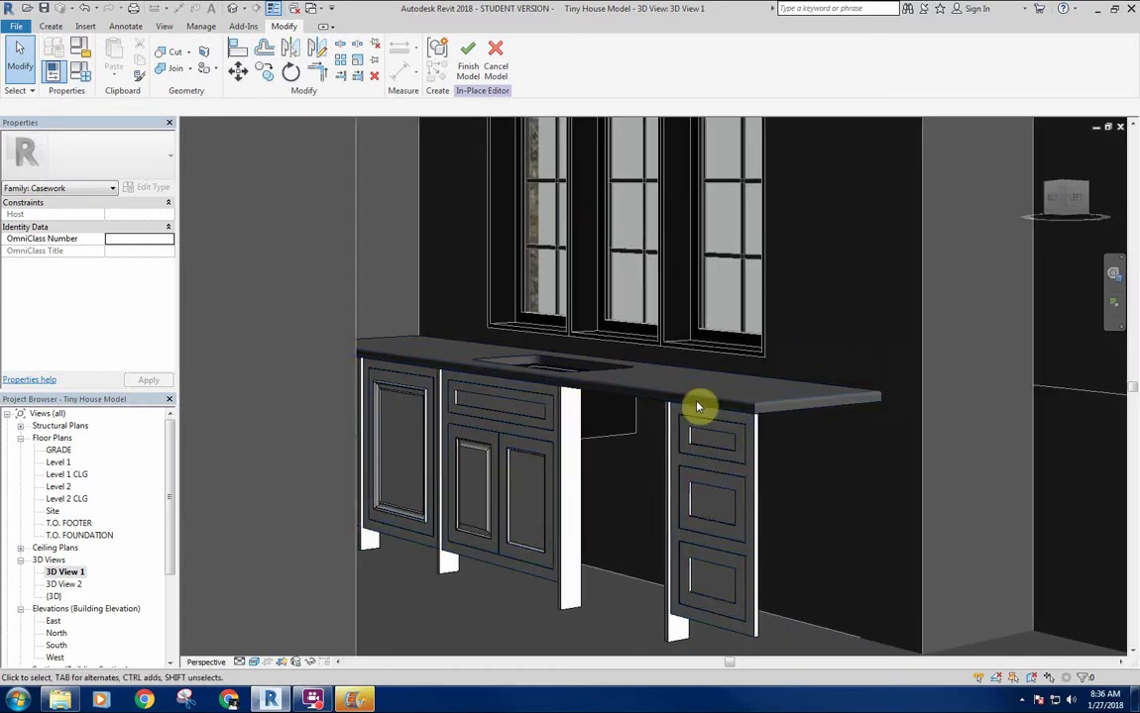
pyautogui.keyDown('shift'); pyautogui.moveTo(823, 363); pyautogui.dragTo(722, 403, button='middle'); pyautogui.keyUp('shift')
pyautogui.scroll(5, 750, 396)
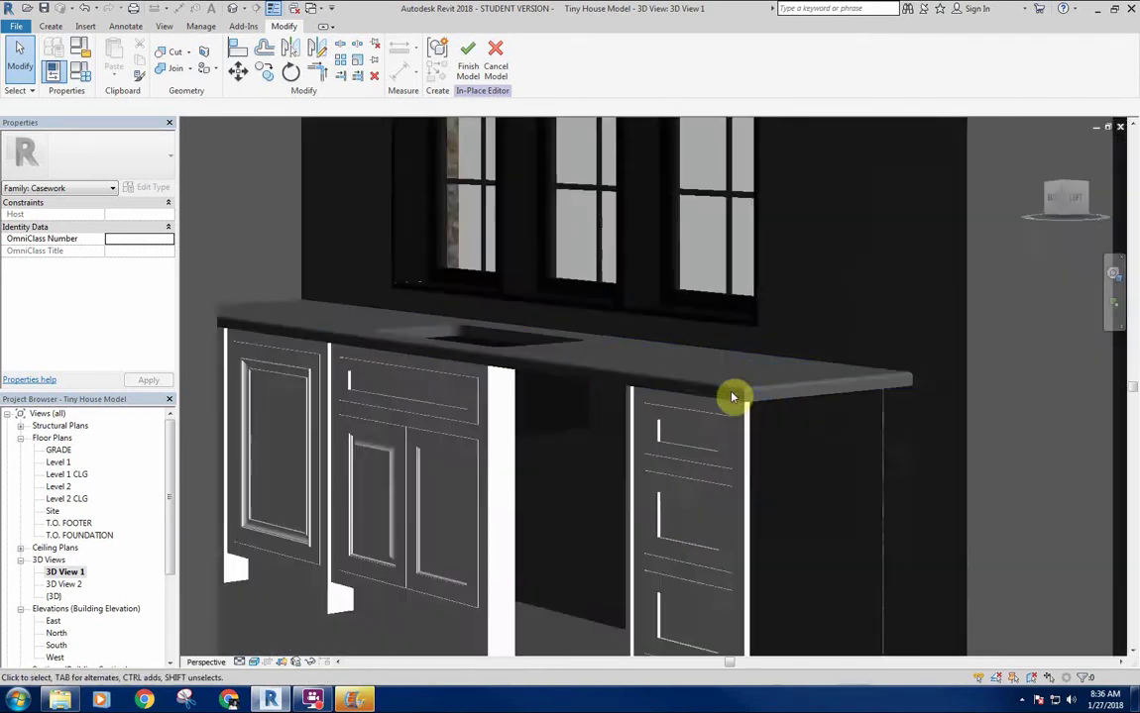
pyautogui.scroll(-6, 752, 346)
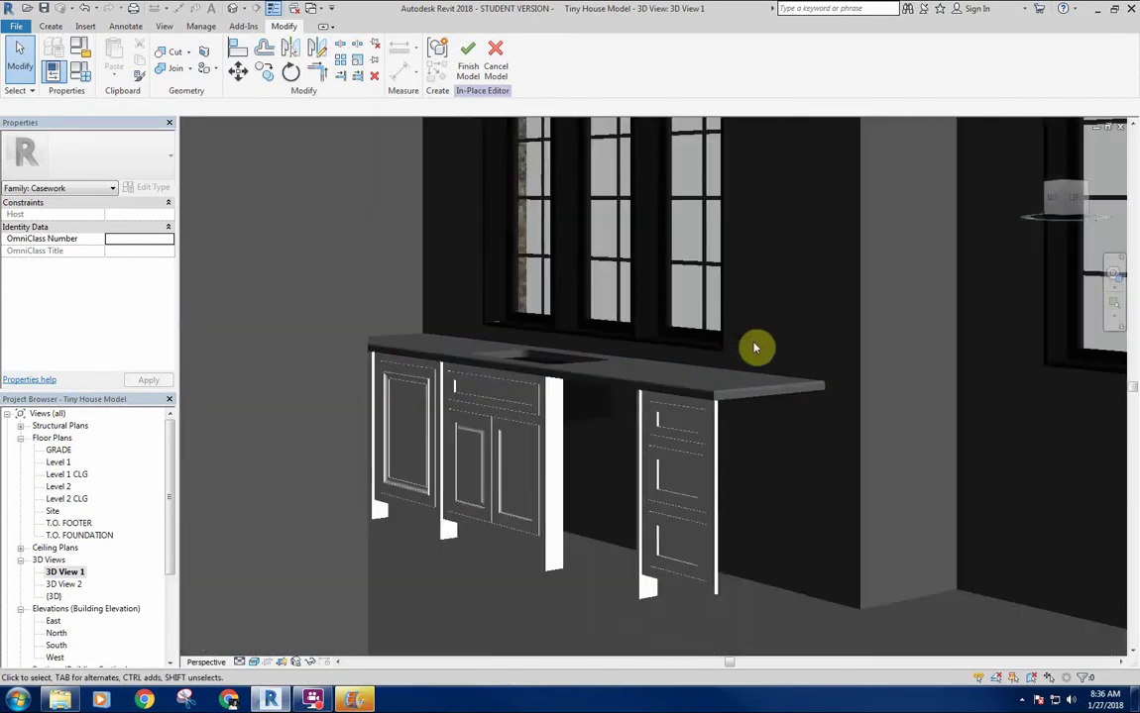
pyautogui.moveTo(680, 487); pyautogui.dragTo(664, 492, button='middle')
pyautogui.scroll(4, 665, 498)
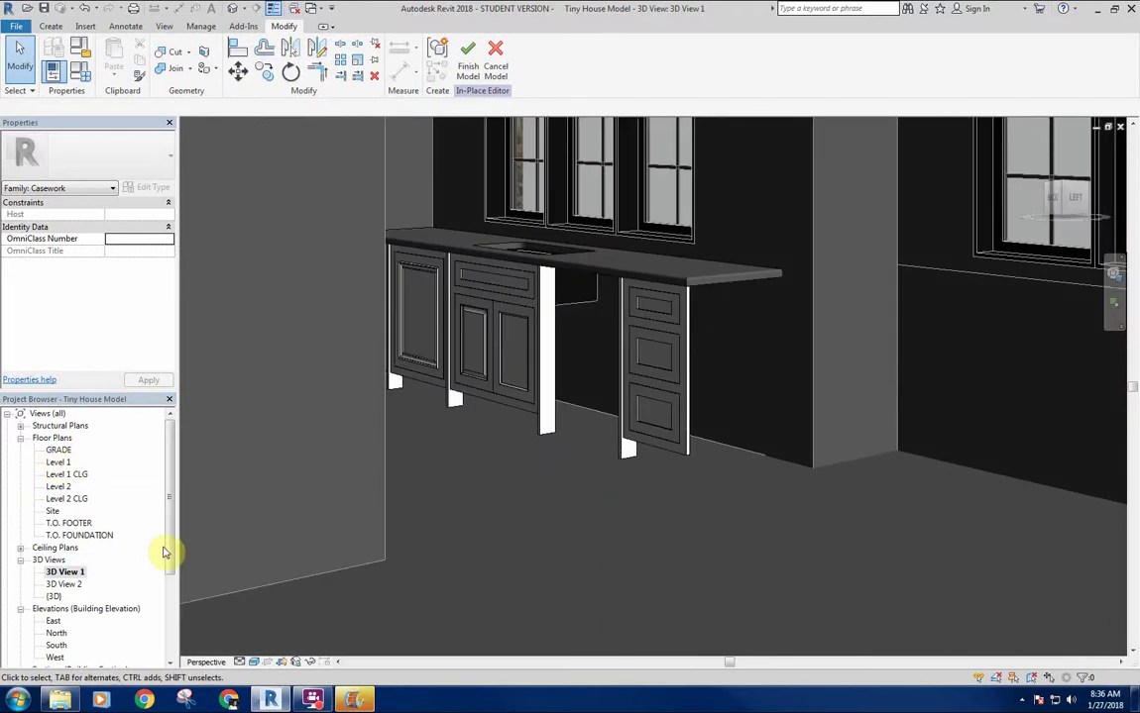
# Return to the Section 4 view, finish the in-place casework model and dismiss the save reminder without saving
pyautogui.hotkey('ctrl', 'Tab')
pyautogui.scroll(-5, 645, 400)
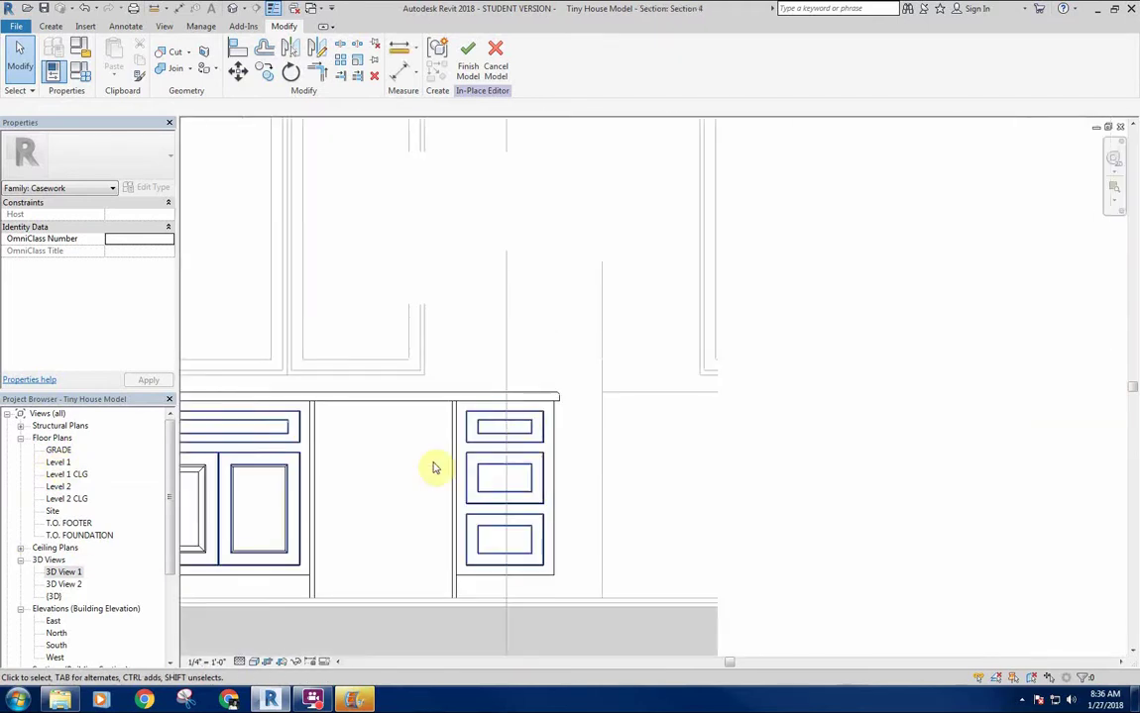
pyautogui.scroll(3, 632, 430)
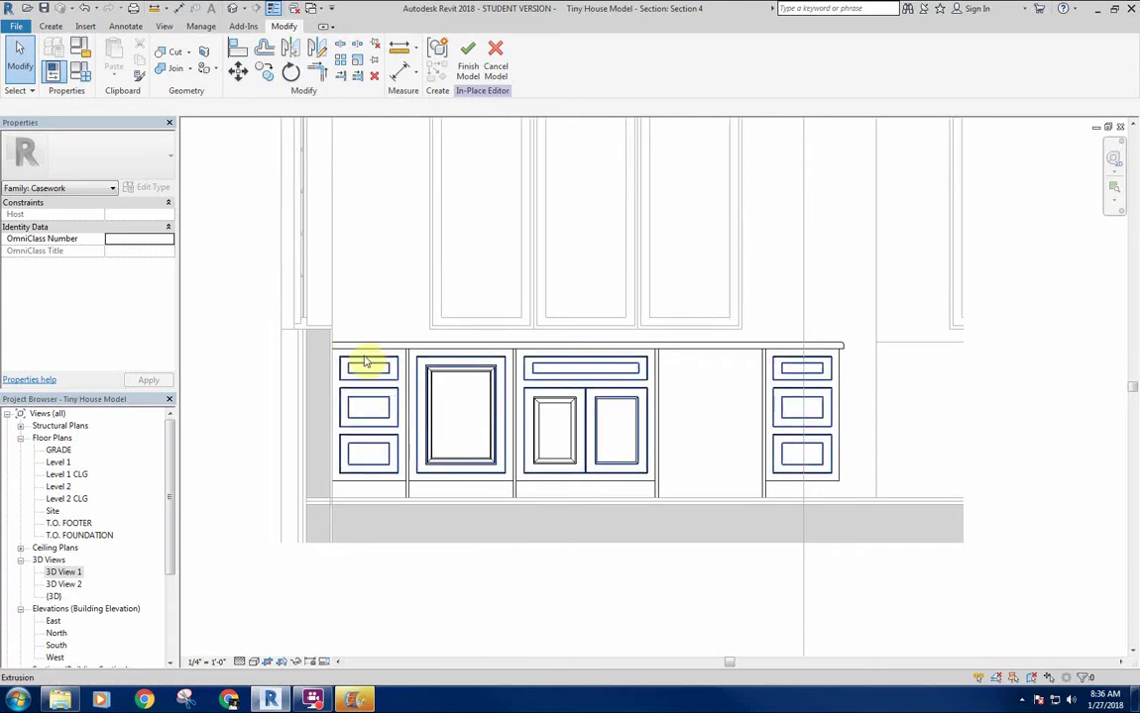
pyautogui.moveTo(353, 289); pyautogui.dragTo(346, 300, button='middle')
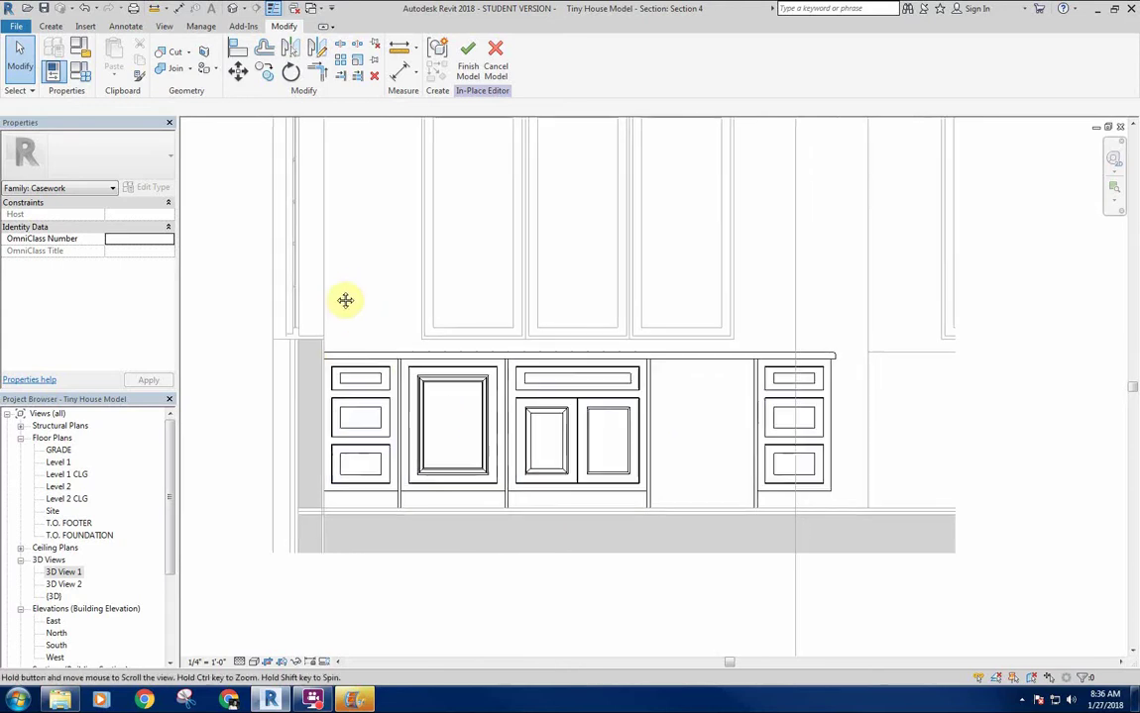
pyautogui.click(52, 30)
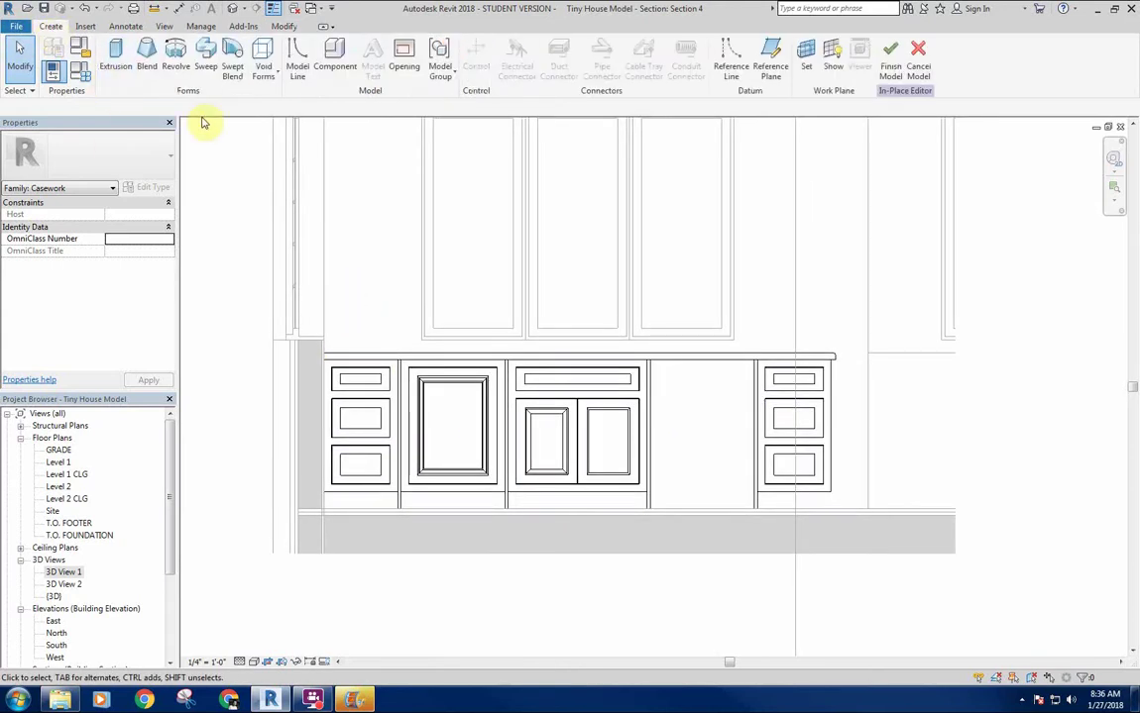
pyautogui.moveTo(534, 213); pyautogui.dragTo(495, 244, button='middle')
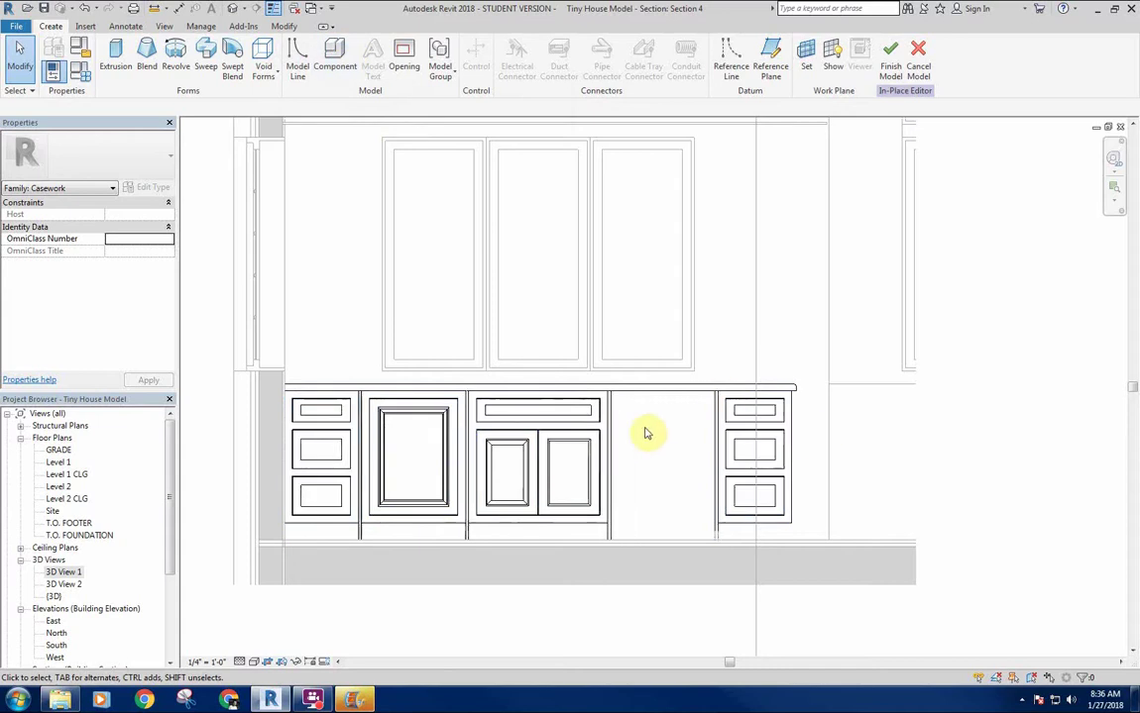
pyautogui.moveTo(646, 432); pyautogui.dragTo(620, 445, button='middle')
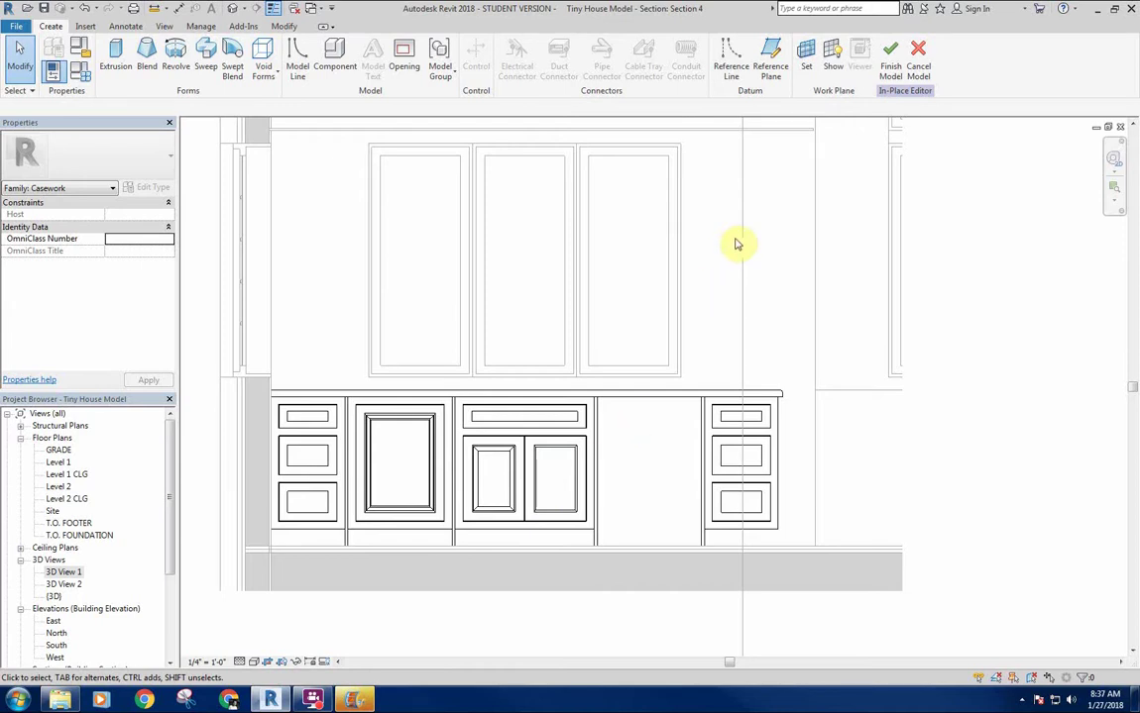
pyautogui.click(889, 65)
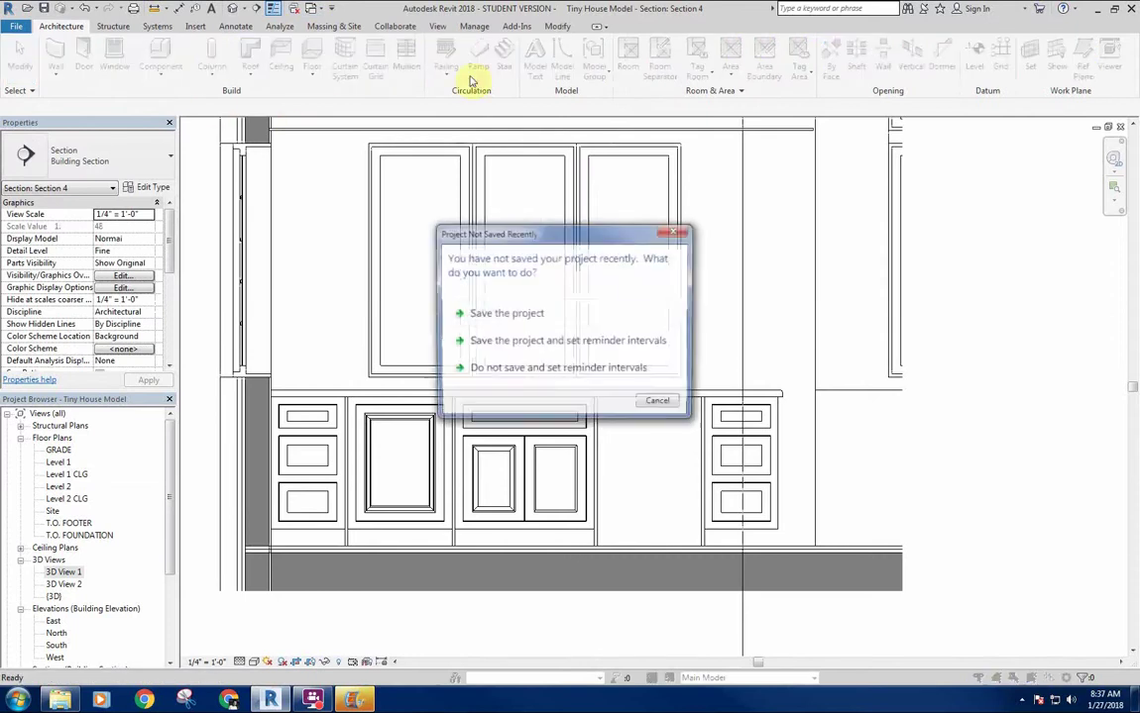
pyautogui.click(660, 404)
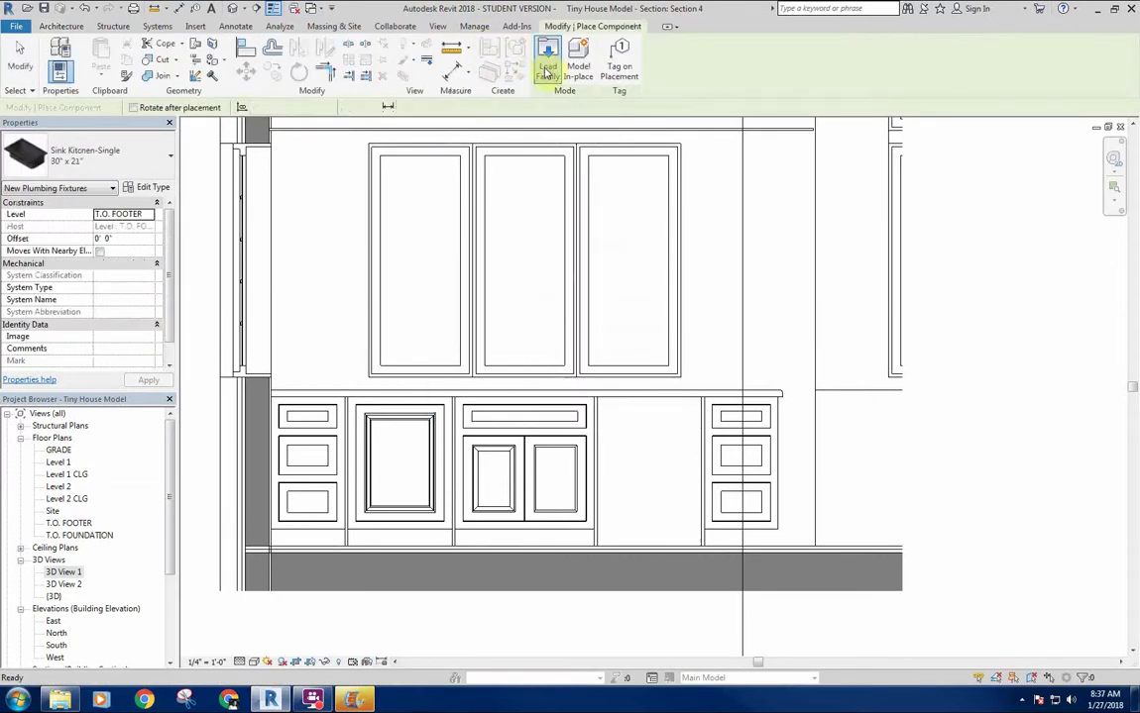
# Load the Cabinet Hardware_Knob_Square family from the Hardware folder inside Revit Families' Hardware & Fixtures
pyautogui.click(543, 62)
pyautogui.click(338, 283)
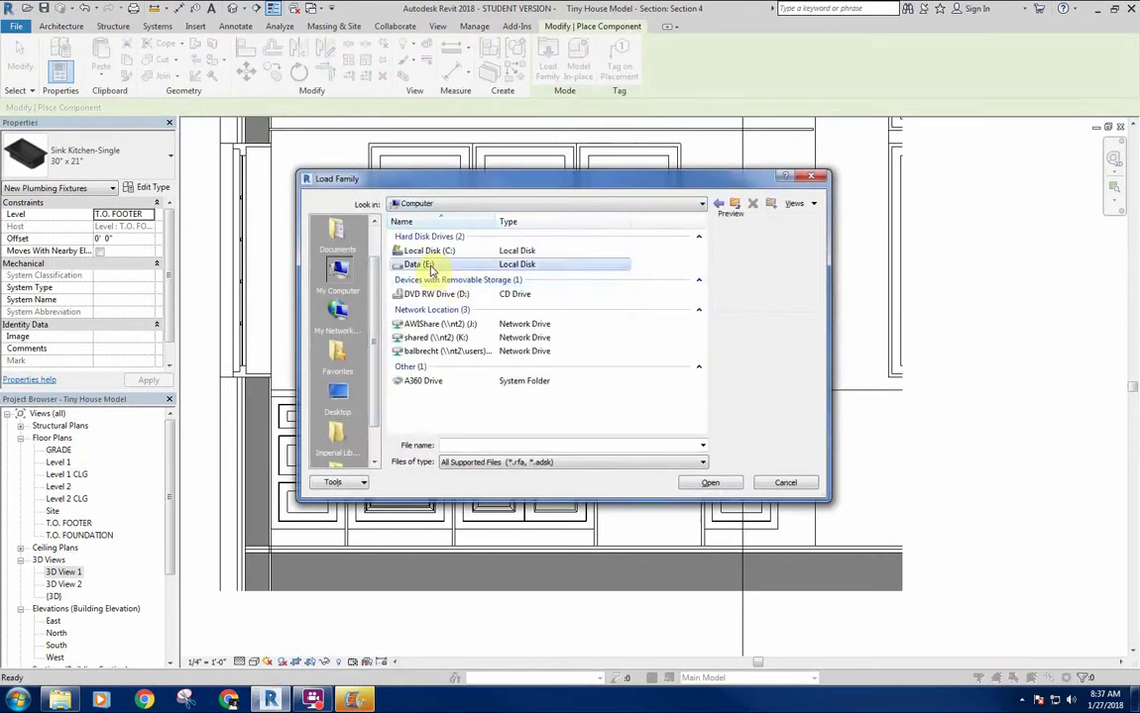
pyautogui.doubleClick(418, 262)
pyautogui.doubleClick(429, 300)
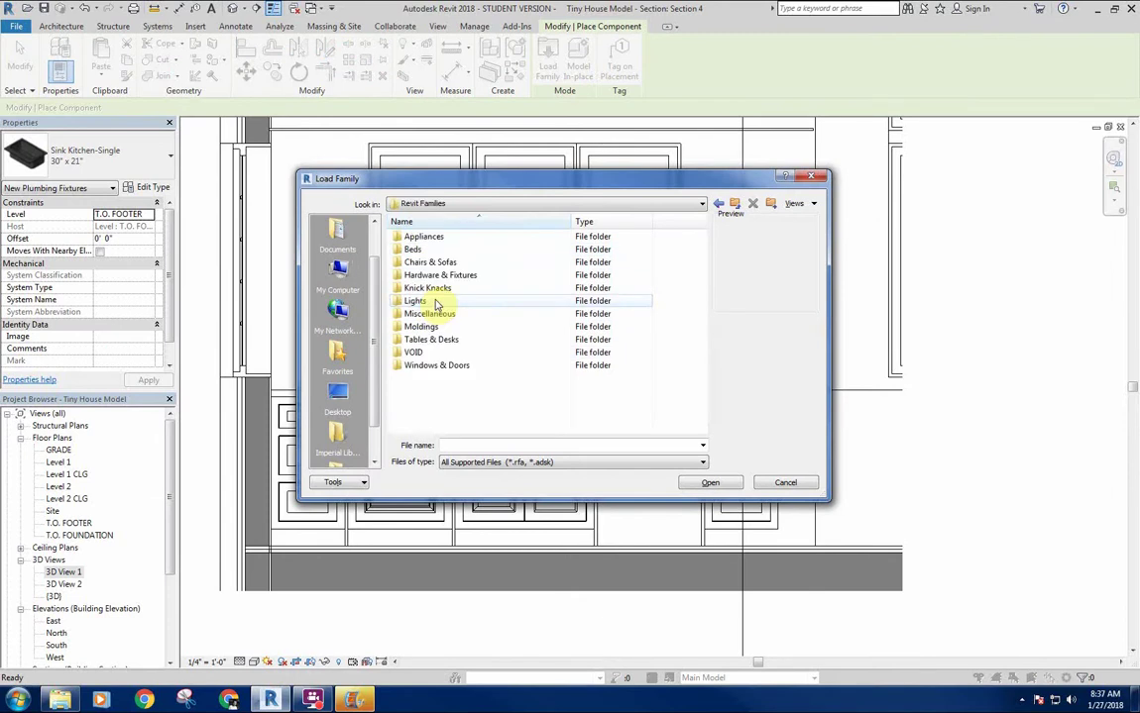
pyautogui.doubleClick(447, 276)
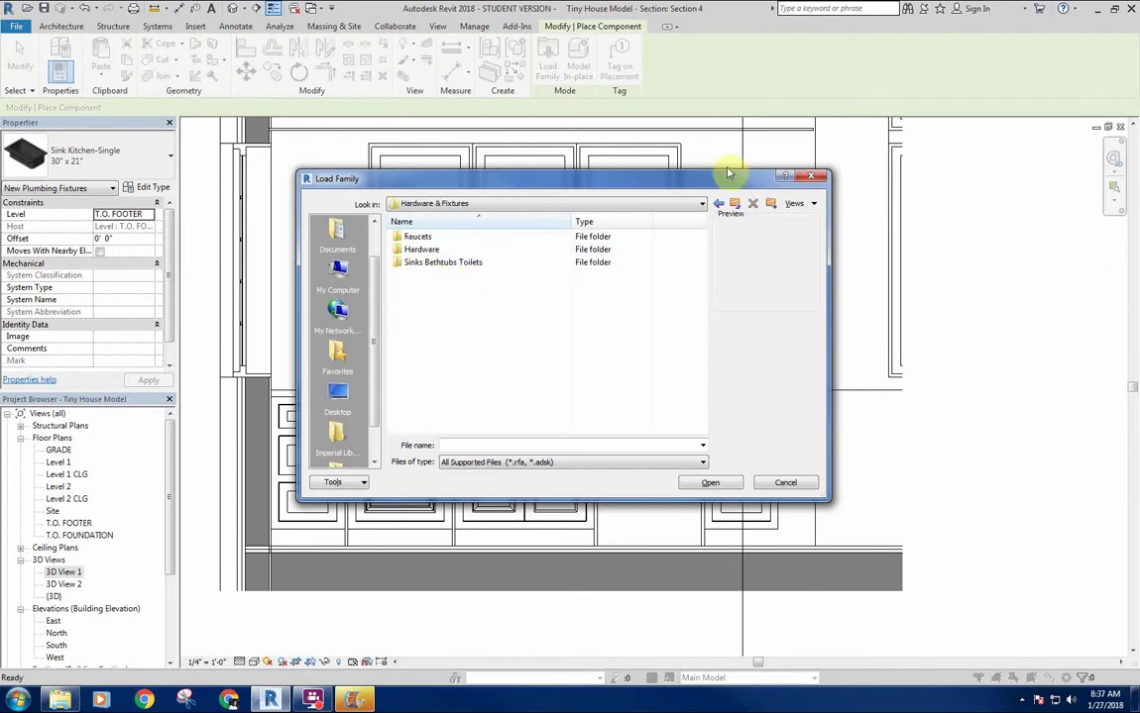
pyautogui.click(719, 204)
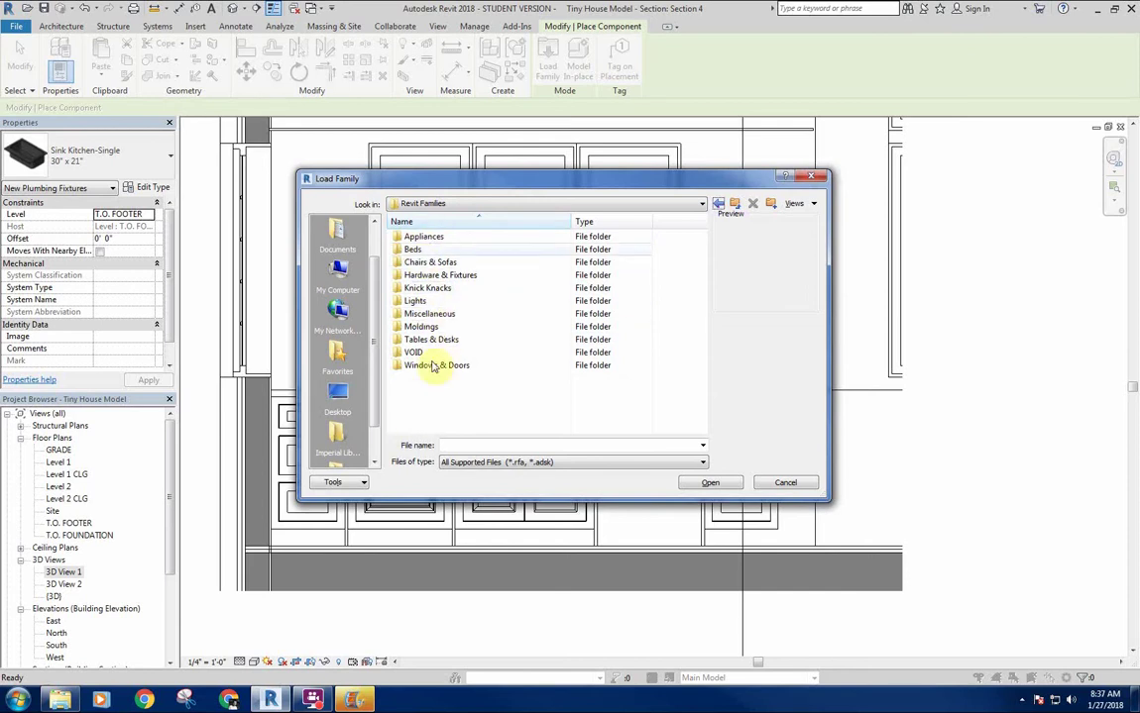
pyautogui.doubleClick(440, 275)
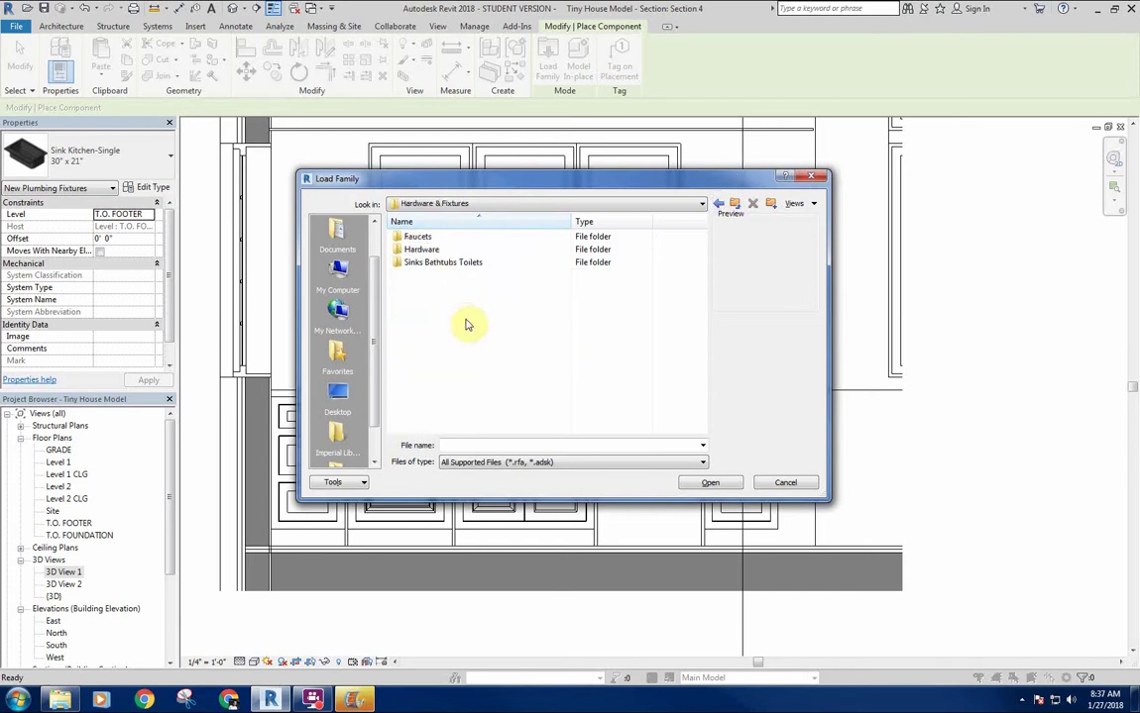
pyautogui.doubleClick(443, 250)
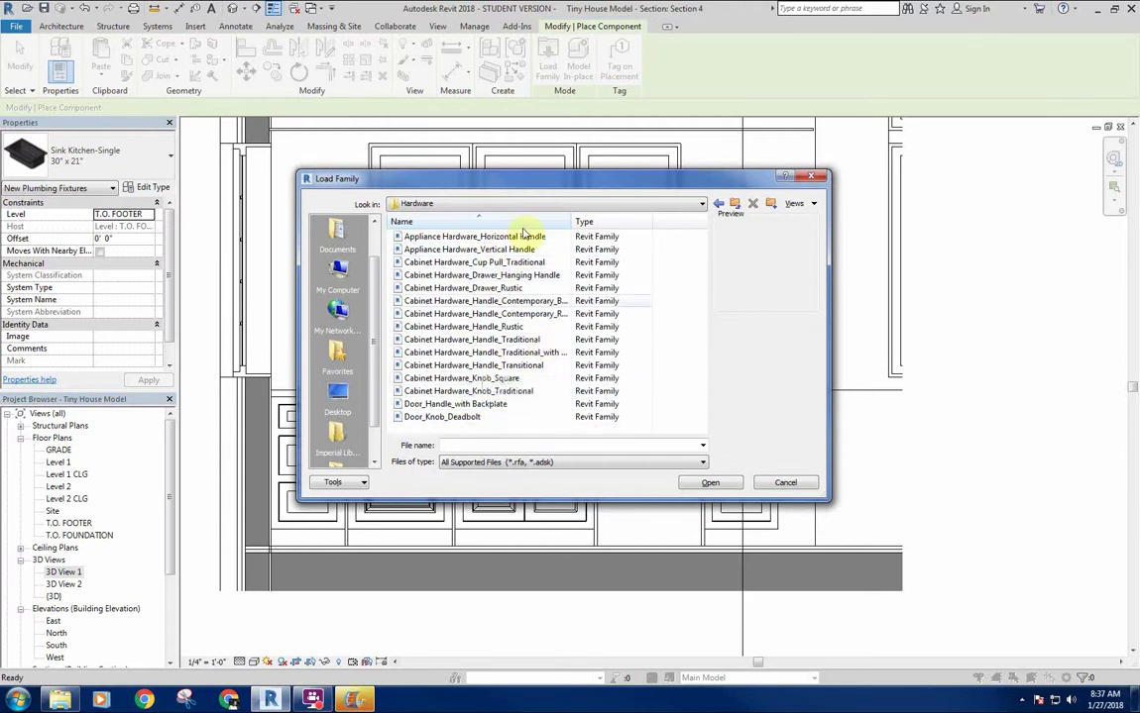
pyautogui.click(490, 378)
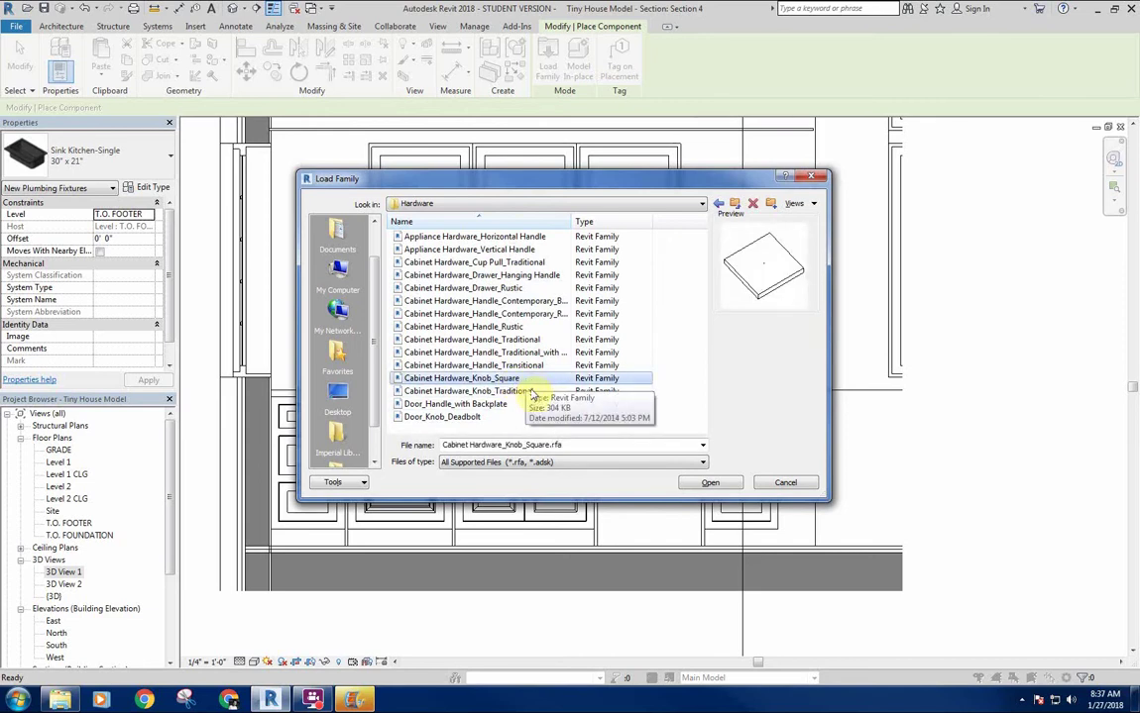
pyautogui.click(535, 392)
pyautogui.click(708, 483)
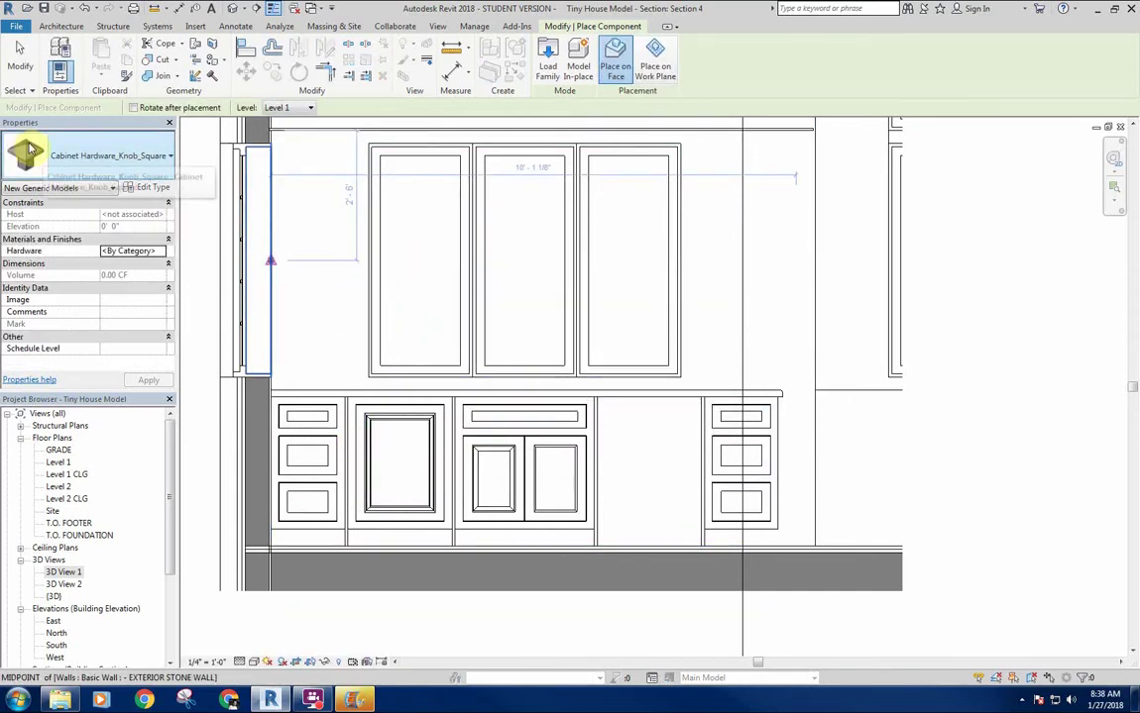
# Place a square knob at the centre of the top drawer front on the free-end base cabinet and finish placing
pyautogui.moveTo(494, 407); pyautogui.dragTo(468, 352, button='middle')
pyautogui.moveTo(650, 454); pyautogui.dragTo(611, 435, button='middle')
pyautogui.scroll(6, 704, 404)
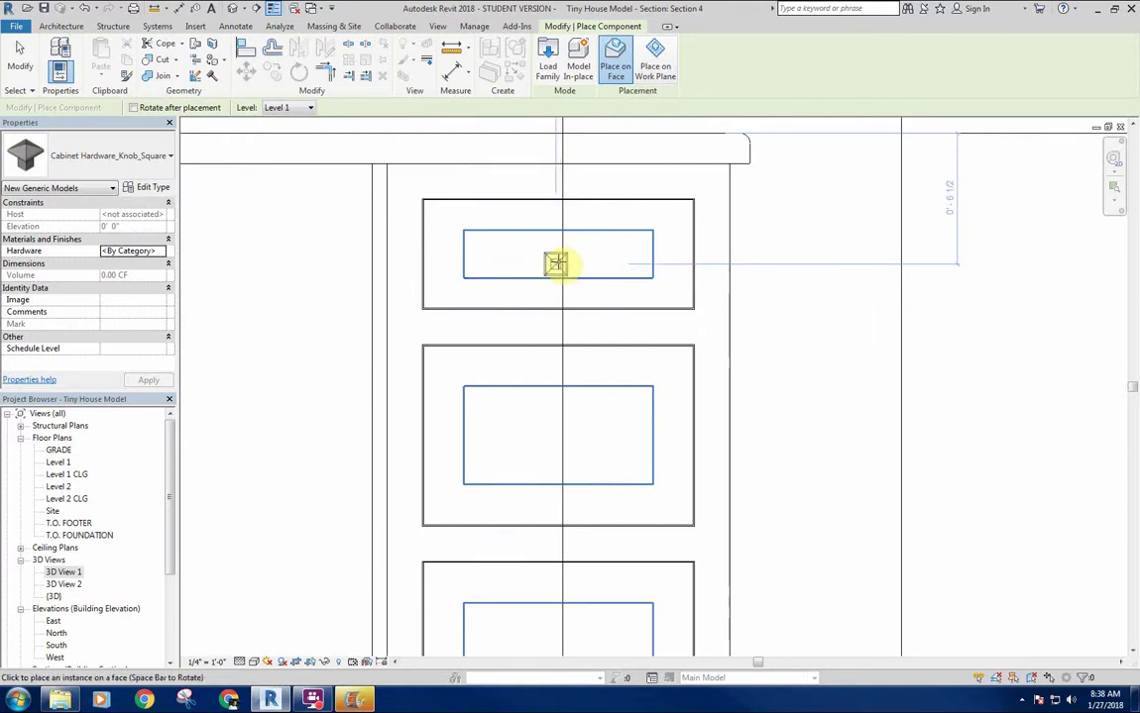
pyautogui.scroll(4, 561, 258)
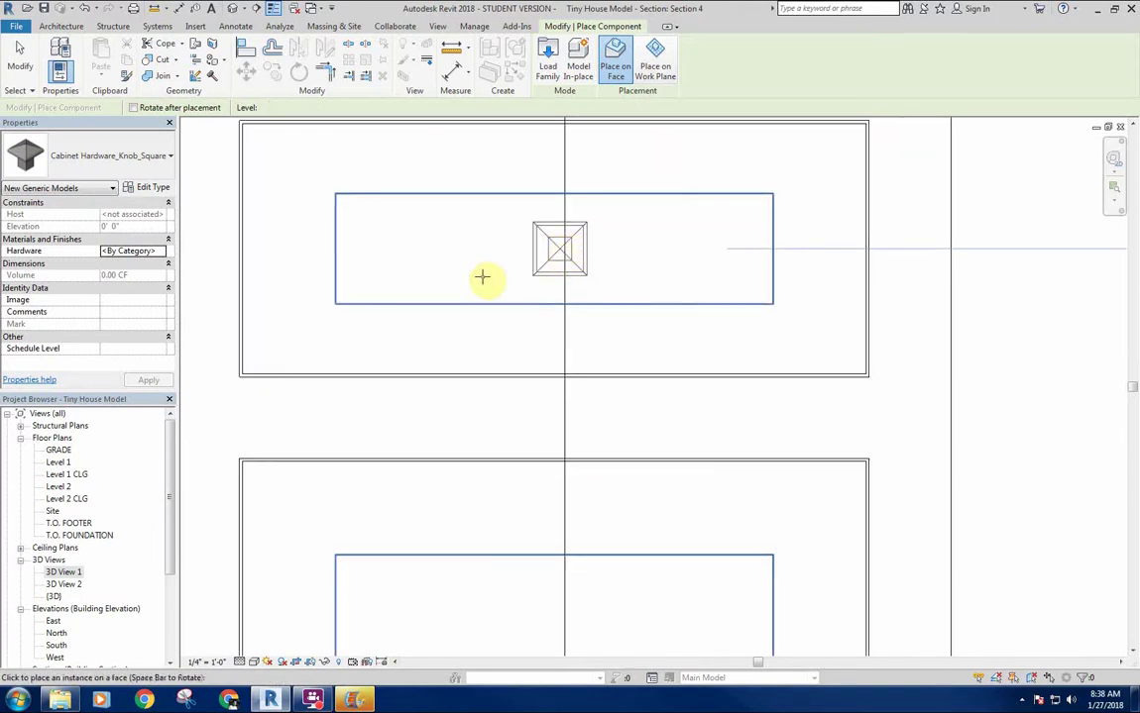
pyautogui.scroll(-2, 482, 277)
pyautogui.rightClick(453, 255)
pyautogui.click(480, 263)
pyautogui.rightClick(443, 257)
pyautogui.click(480, 263)
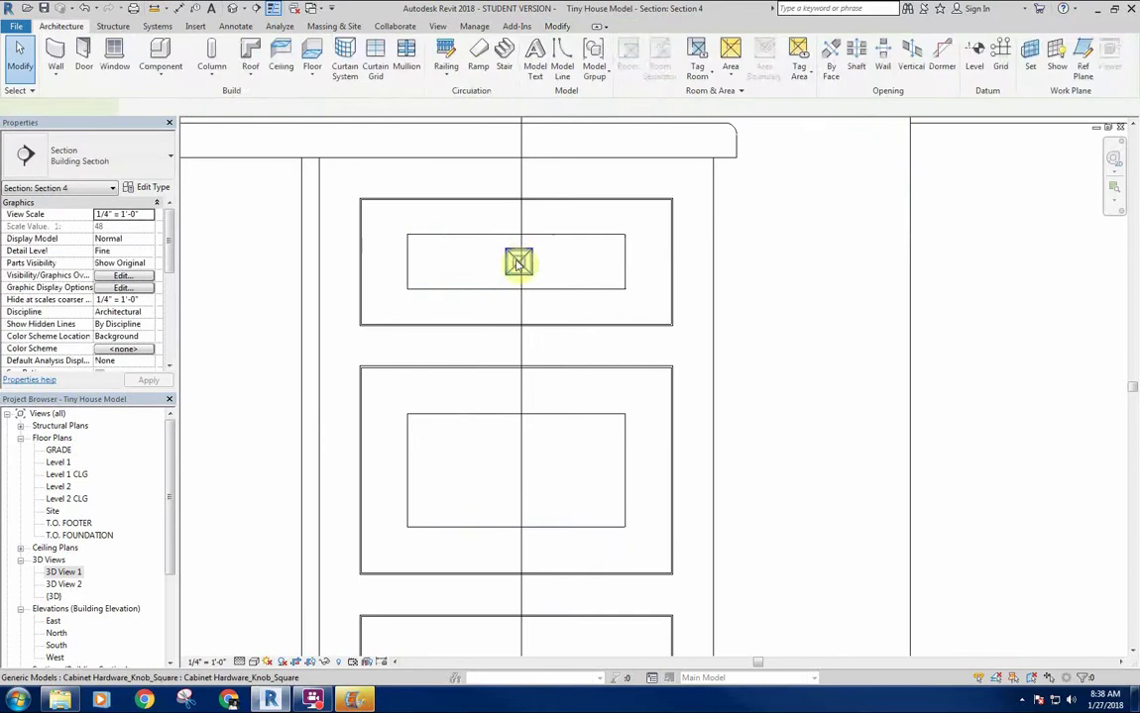
# Browse the new-family templates for the Generic Model face based template, compare it with the placed knob, and cancel without creating a family
pyautogui.click(517, 262)
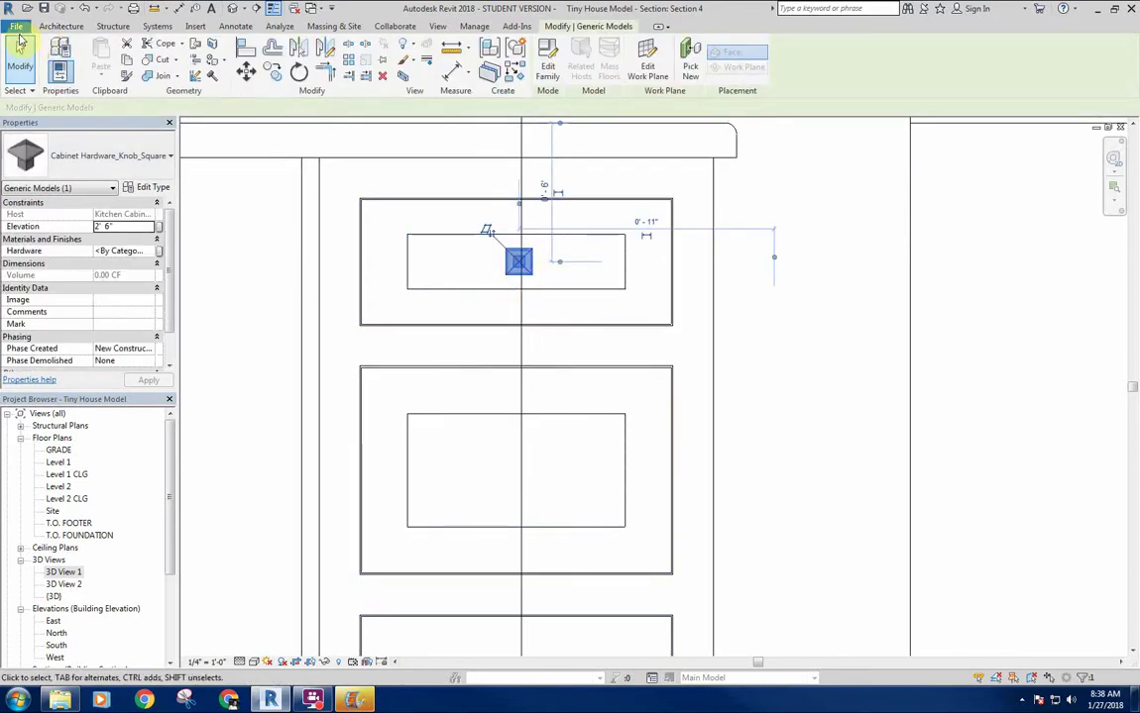
pyautogui.click(17, 26)
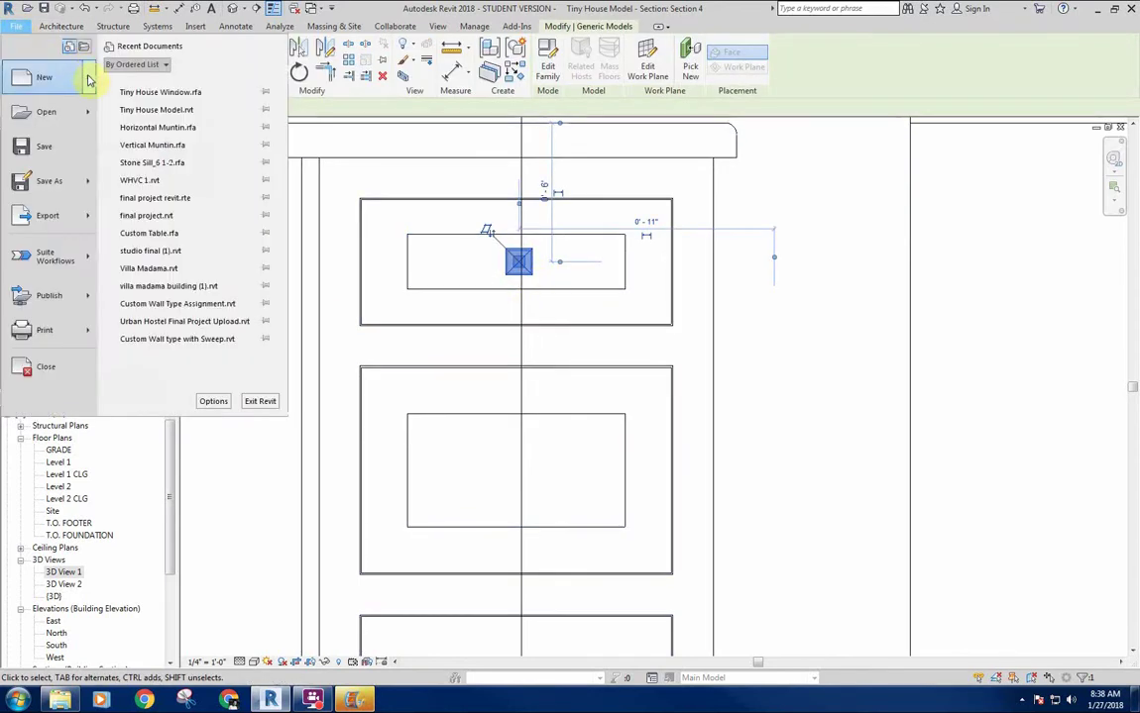
pyautogui.moveTo(89, 79)
pyautogui.click(153, 109)
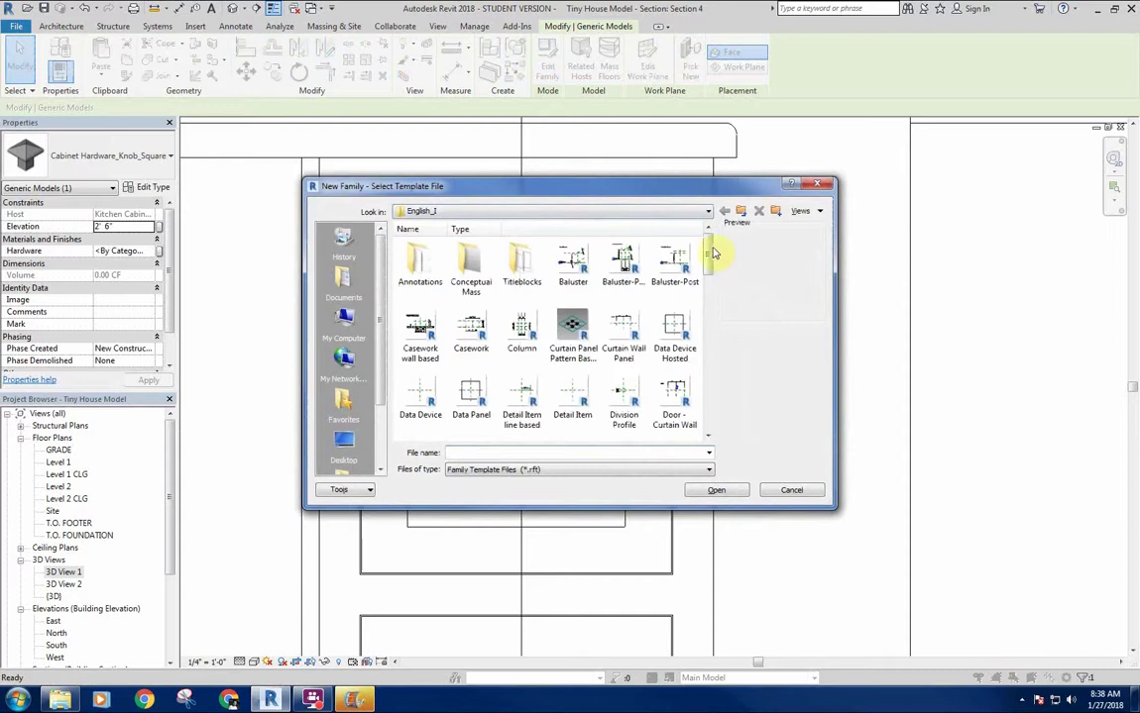
pyautogui.moveTo(708, 256); pyautogui.dragTo(708, 328)
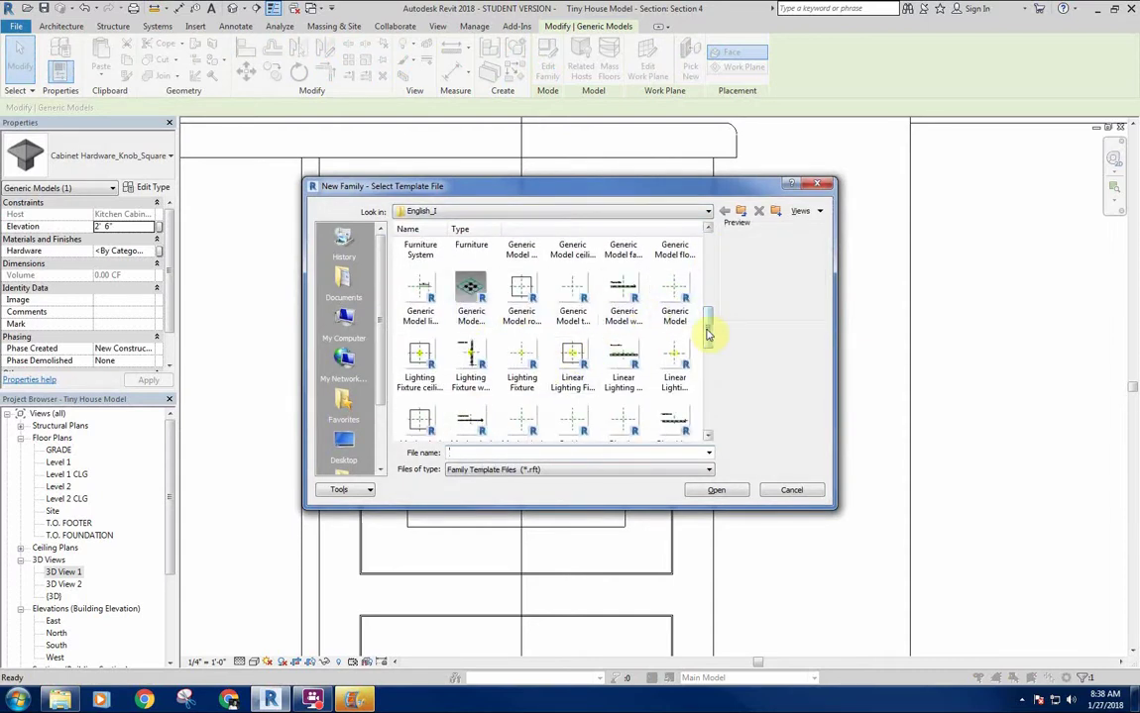
pyautogui.moveTo(709, 332); pyautogui.dragTo(709, 317)
pyautogui.click(626, 297)
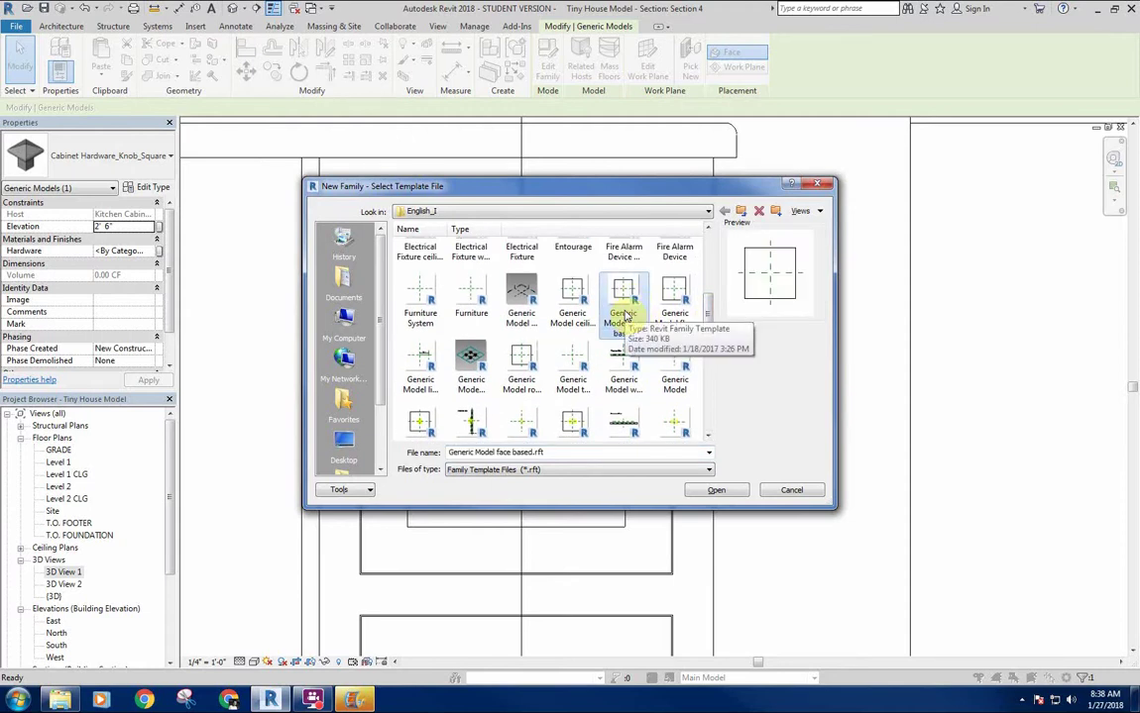
pyautogui.moveTo(580, 185); pyautogui.dragTo(822, 229)
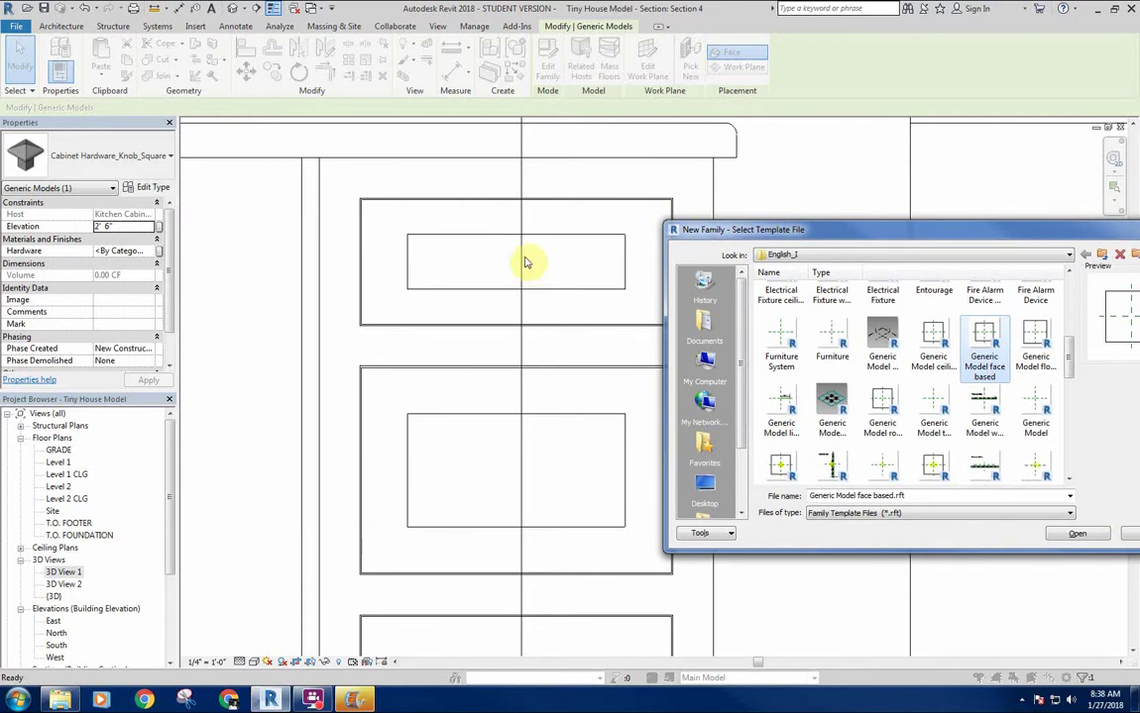
pyautogui.moveTo(802, 231); pyautogui.dragTo(474, 376)
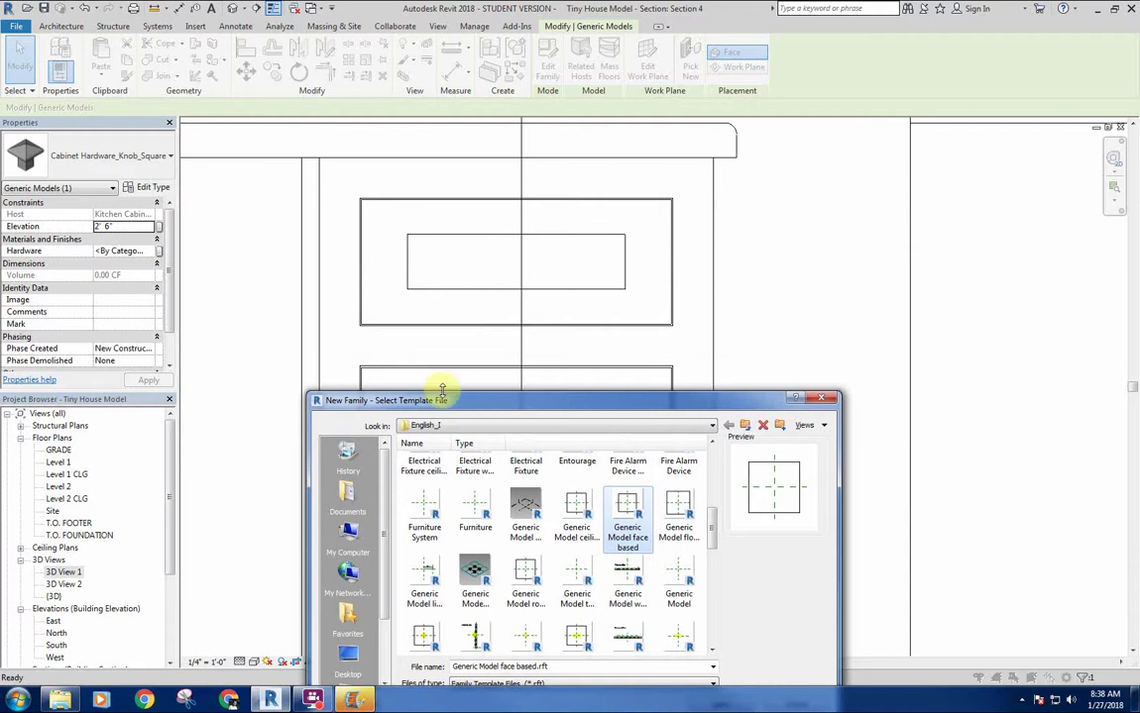
pyautogui.moveTo(453, 387); pyautogui.dragTo(561, 241)
pyautogui.click(904, 558)
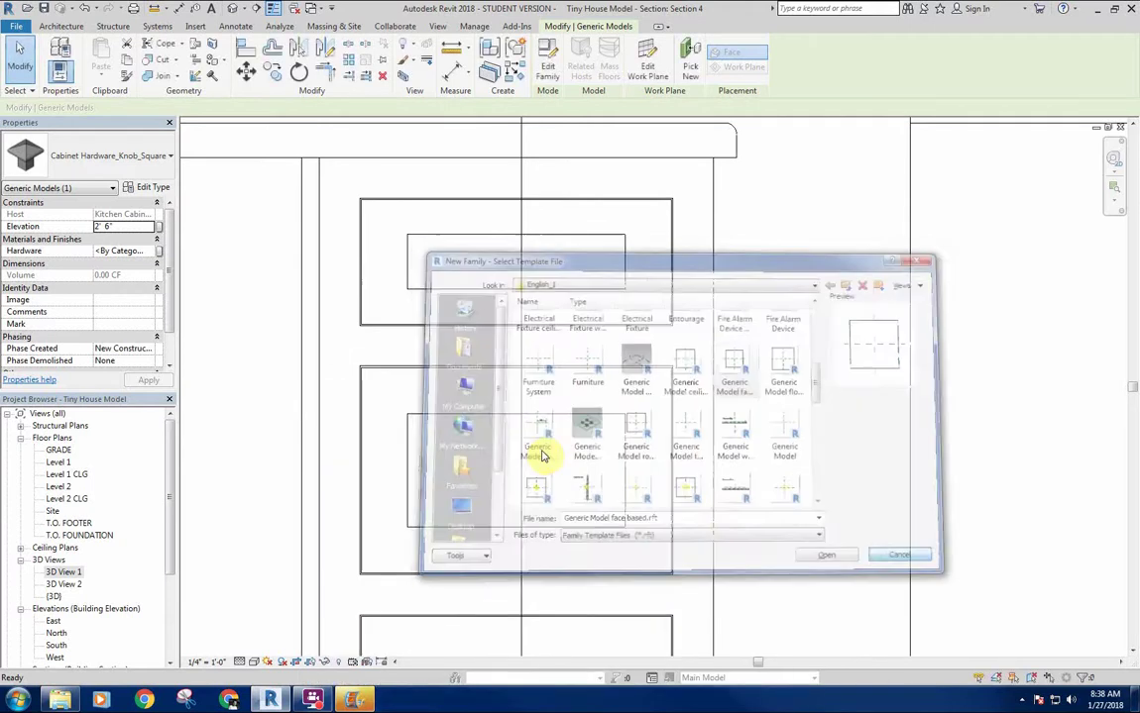
pyautogui.press('Escape')
# Place a square knob on the inner stile of the double-door cabinet's right-hand door, near its upper corner, and end the placement
pyautogui.scroll(5, 656, 402)
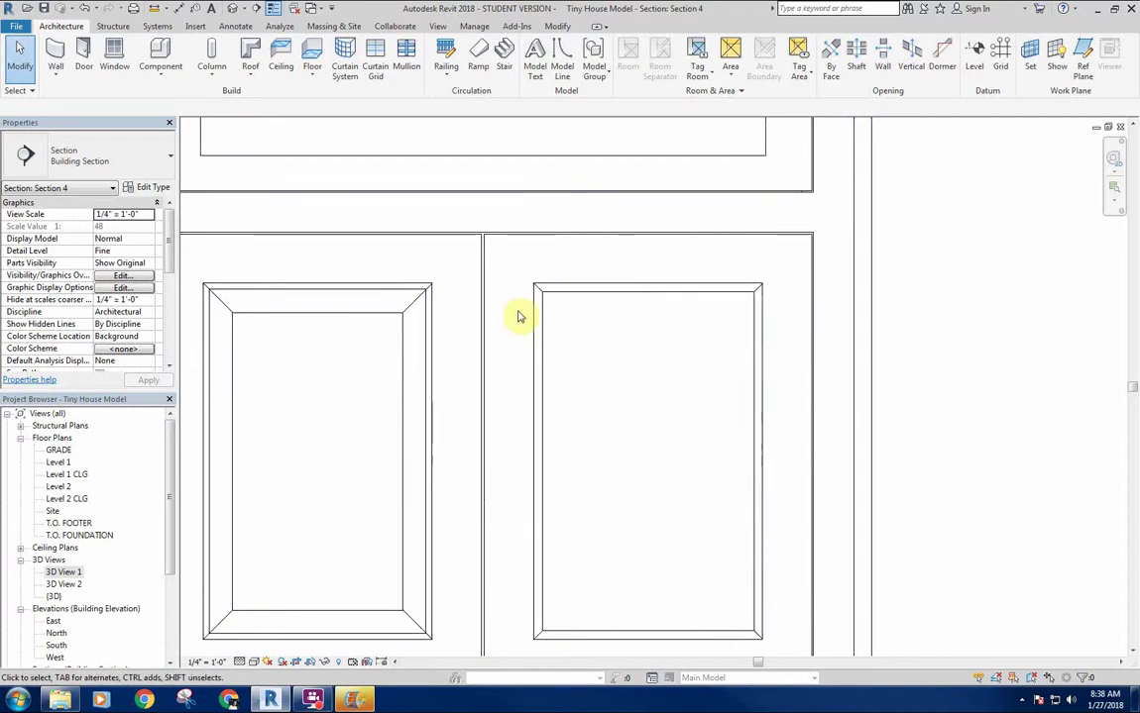
pyautogui.click(160, 55)
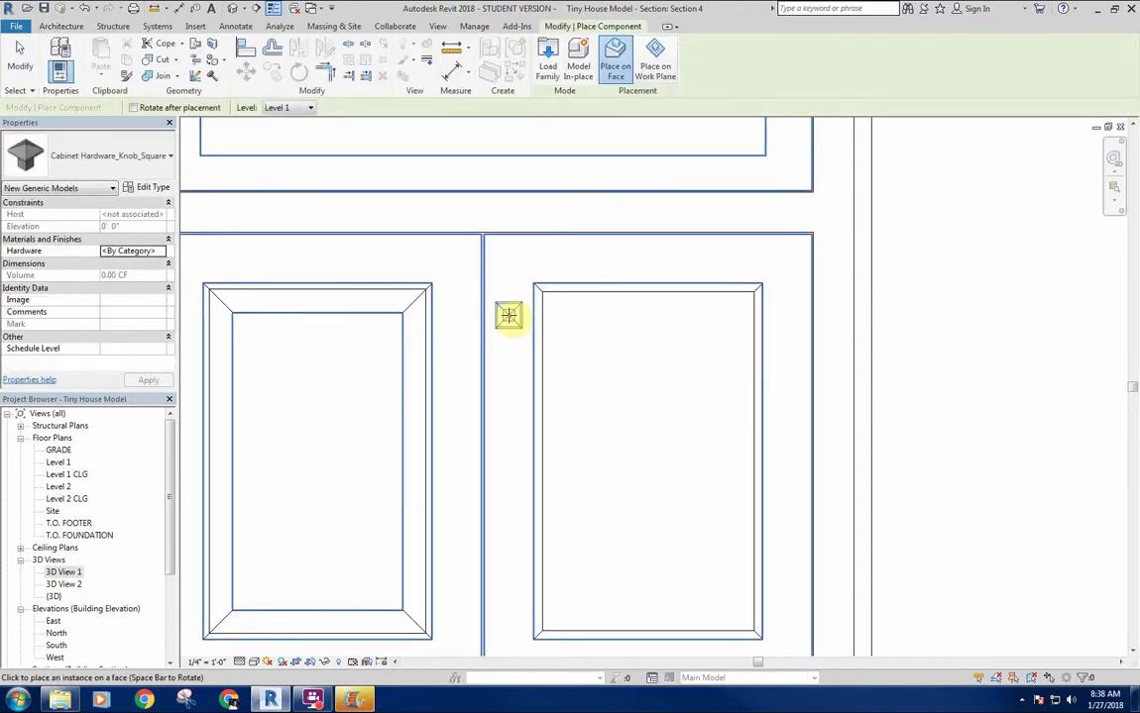
pyautogui.click(508, 315)
pyautogui.scroll(-3, 475, 414)
pyautogui.click(836, 316)
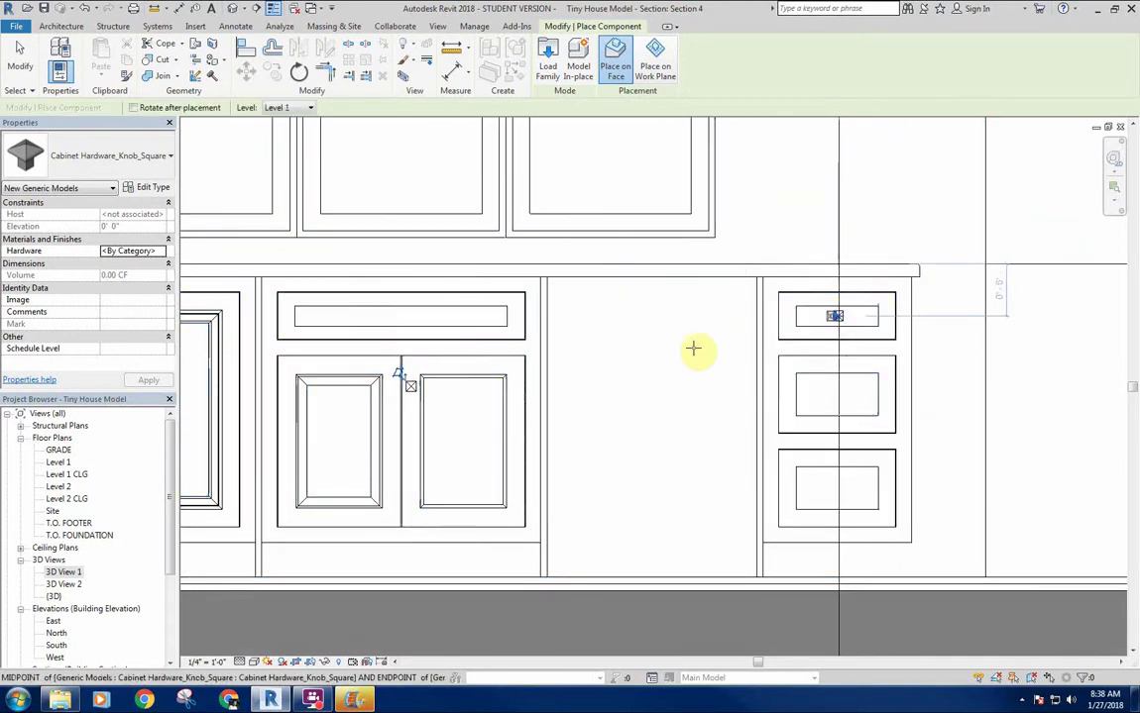
pyautogui.rightClick(620, 365)
pyautogui.click(639, 371)
pyautogui.press('Escape')
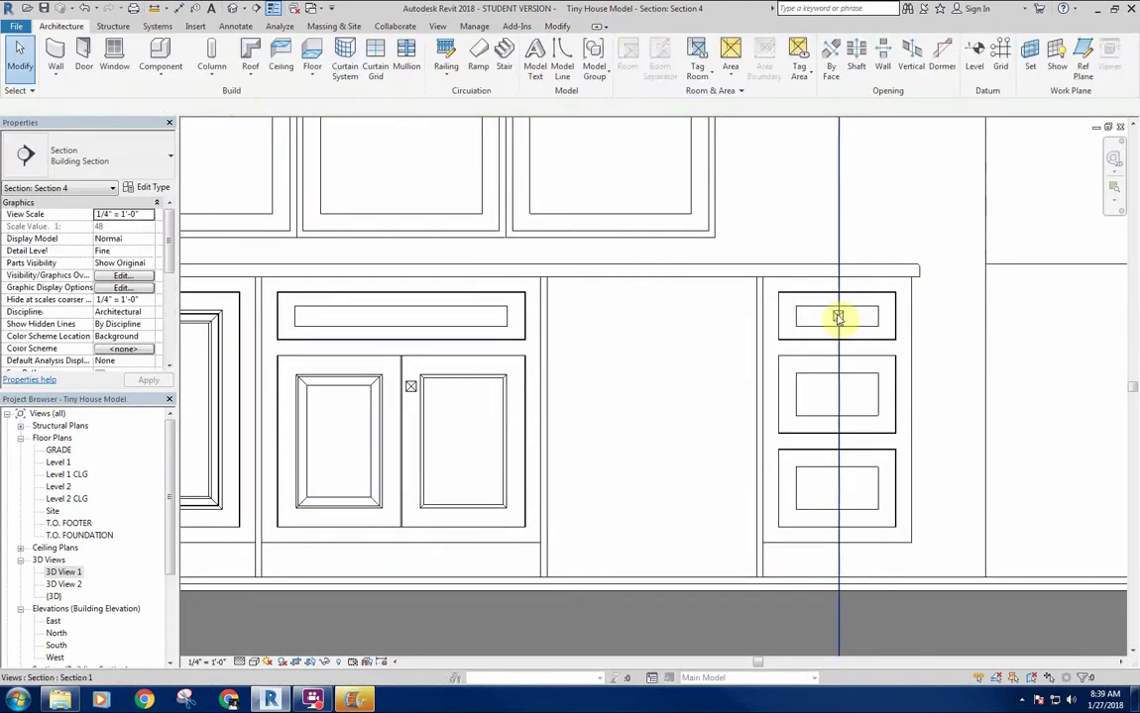
# Open the drawer knob's family for editing and examine the knob geometry and its host extrusion from several angles
pyautogui.click(838, 317)
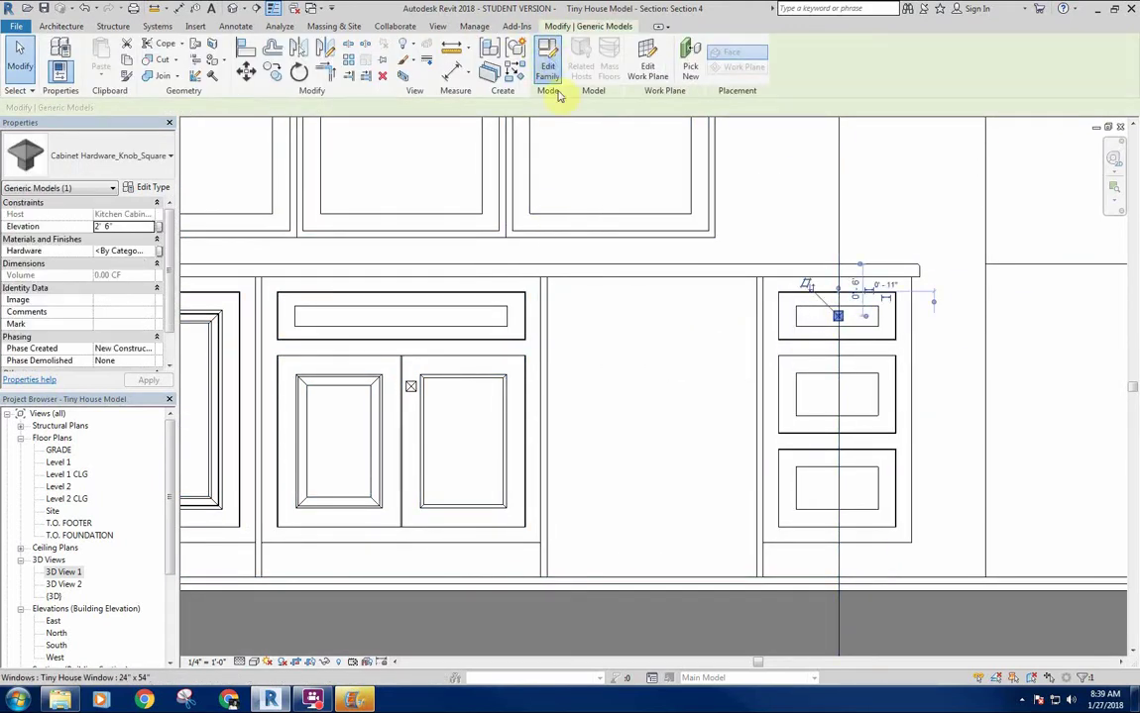
pyautogui.click(548, 61)
pyautogui.keyDown('shift'); pyautogui.moveTo(687, 433); pyautogui.dragTo(445, 462, button='middle'); pyautogui.keyUp('shift')
pyautogui.scroll(7, 655, 357)
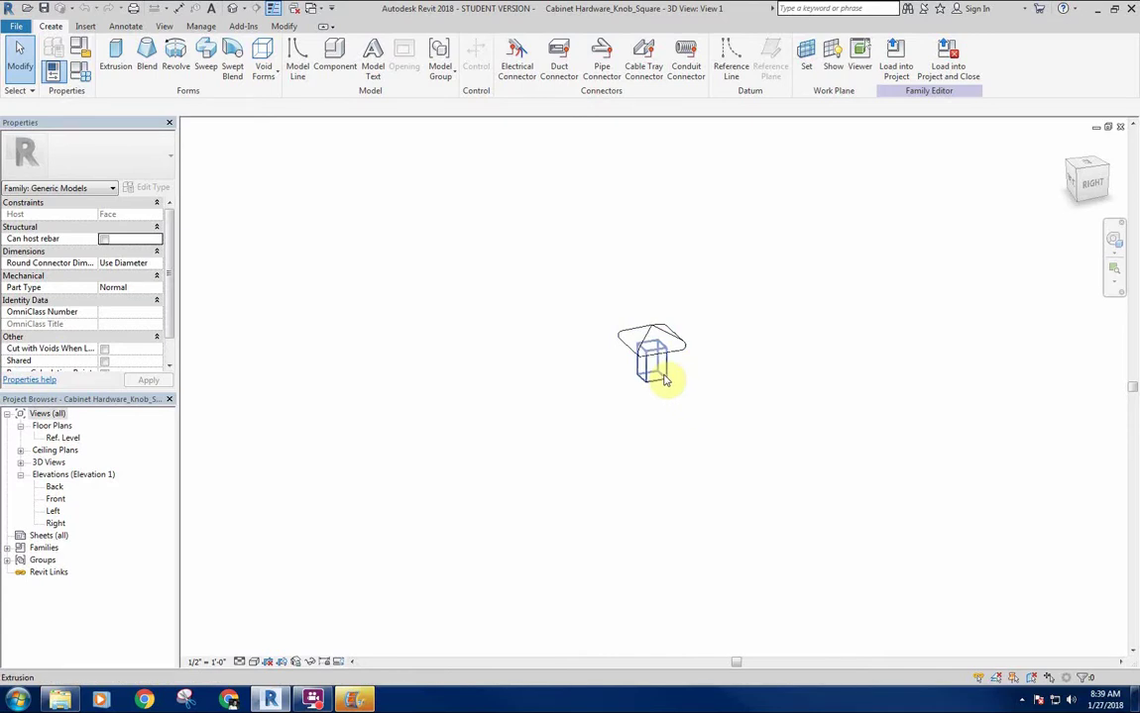
pyautogui.keyDown('shift'); pyautogui.moveTo(666, 377); pyautogui.dragTo(580, 408, button='middle'); pyautogui.keyUp('shift')
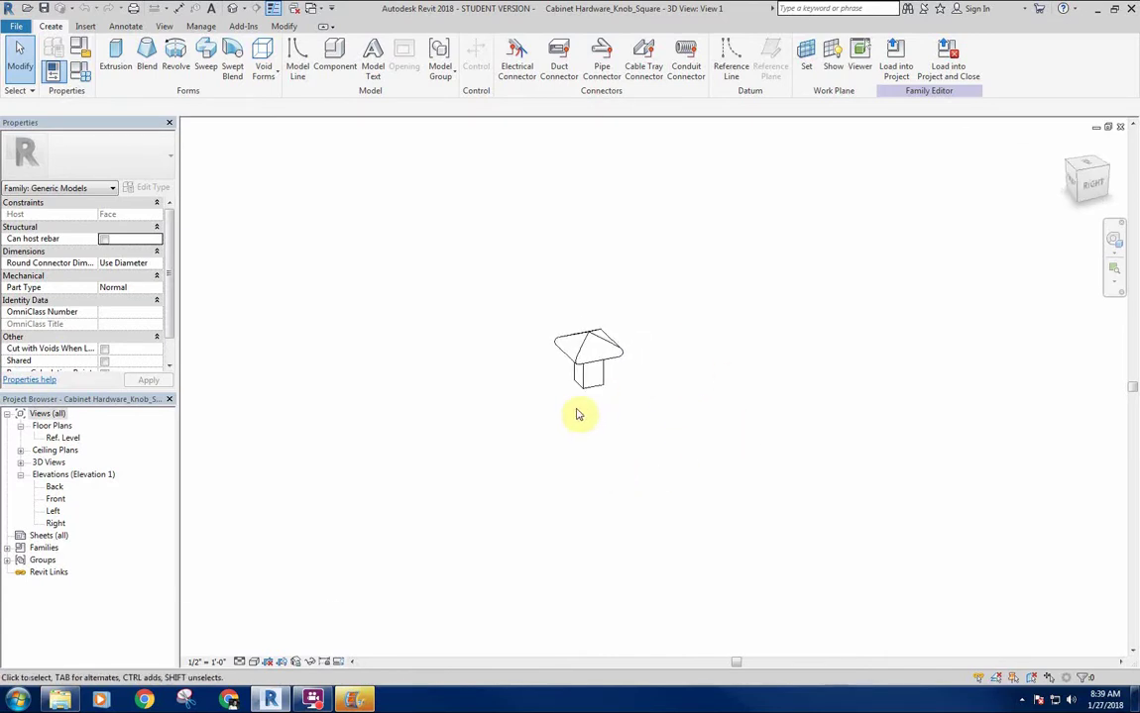
pyautogui.scroll(10, 570, 430)
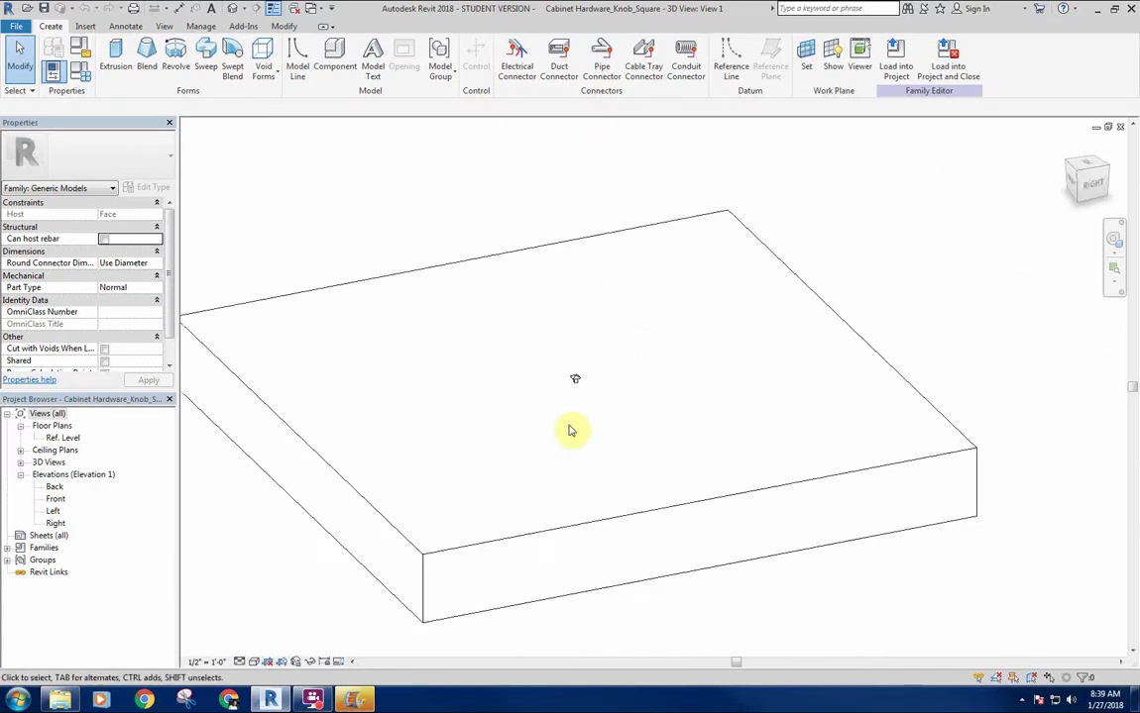
pyautogui.click(579, 531)
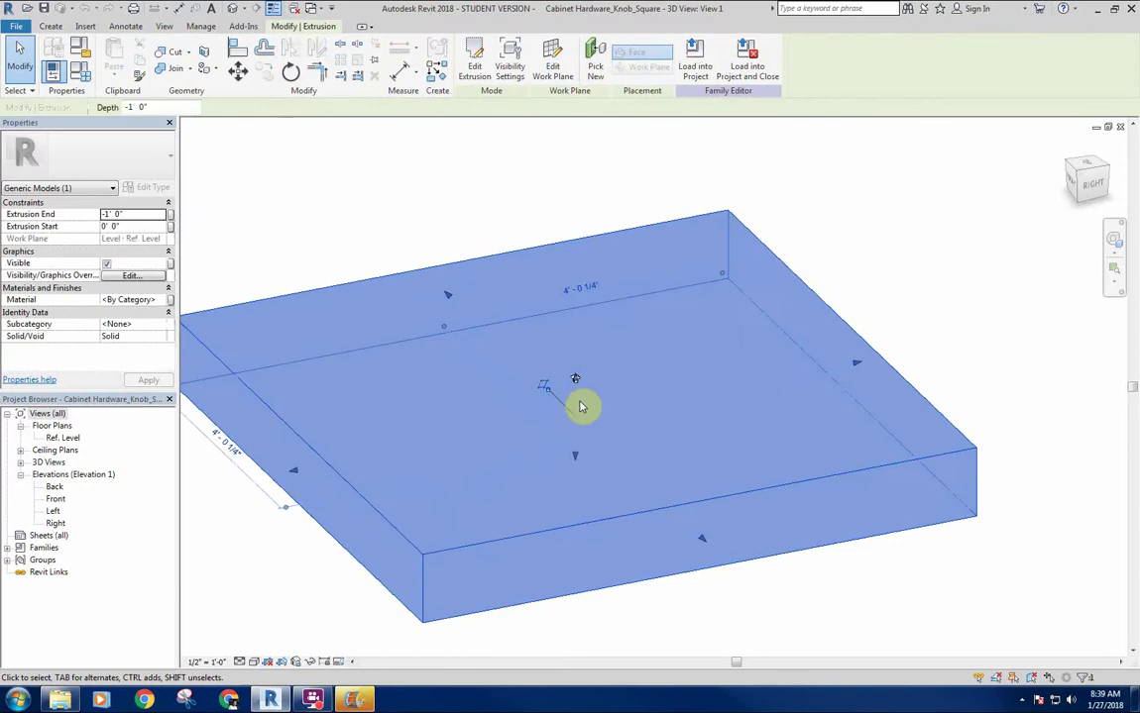
pyautogui.scroll(8, 580, 402)
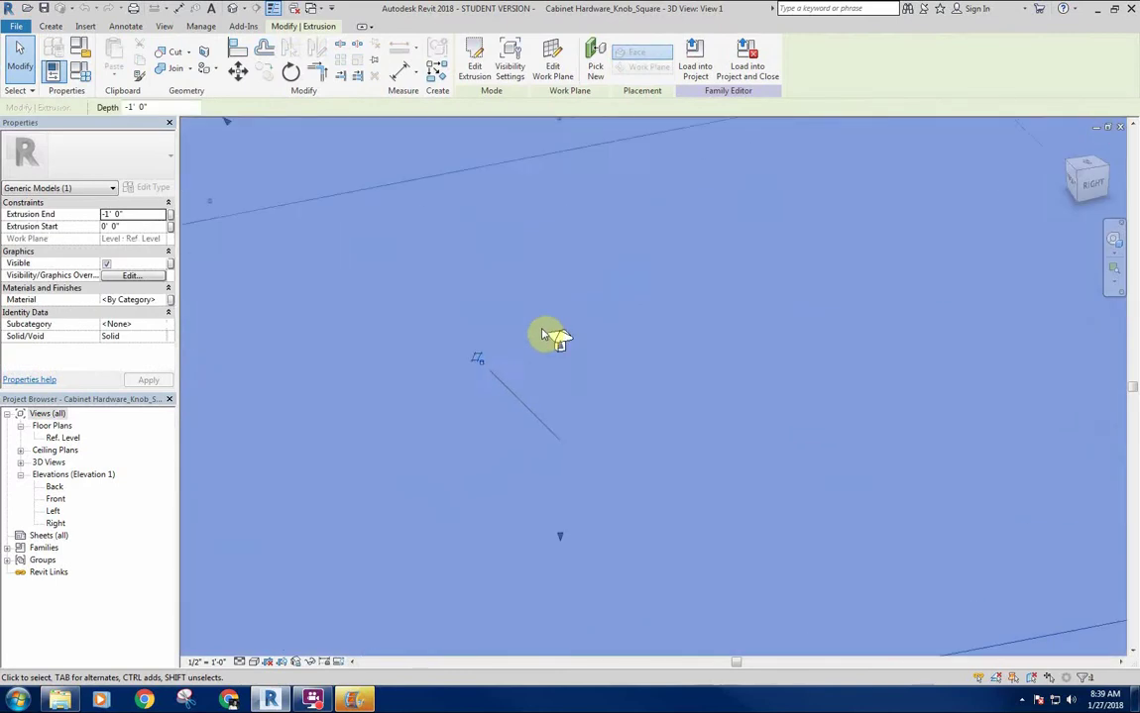
# Check the options for loading the knob family into open projects, cancel the load and close the family
pyautogui.click(691, 73)
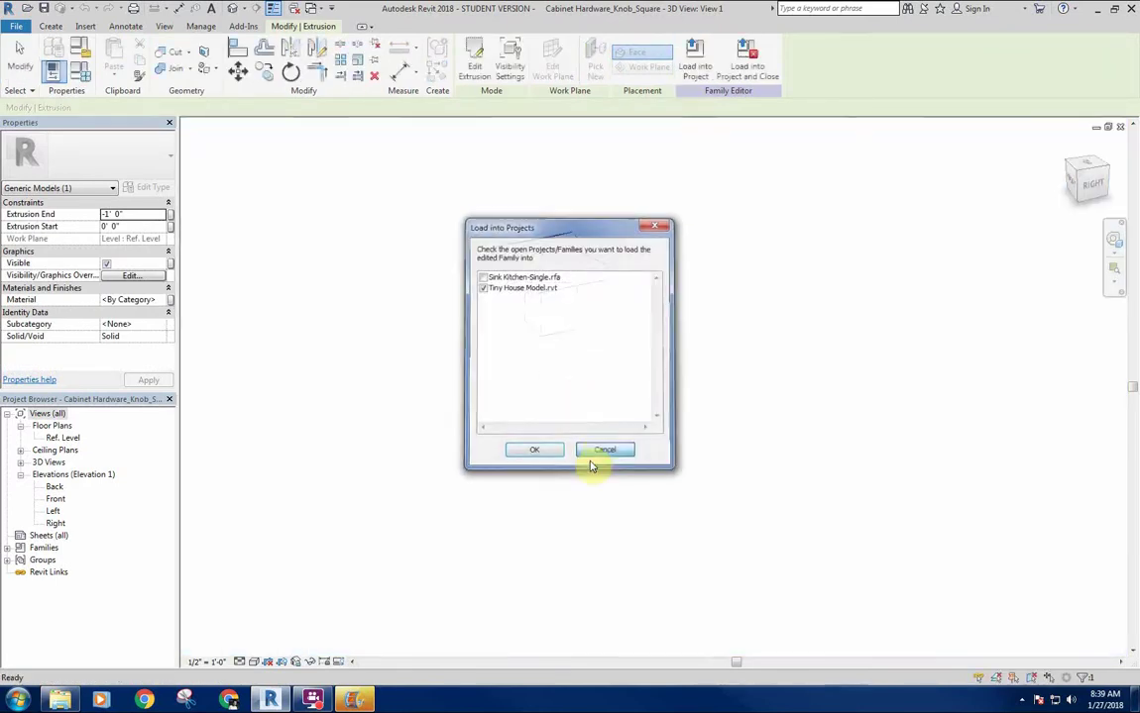
pyautogui.click(601, 452)
pyautogui.click(20, 67)
pyautogui.click(17, 26)
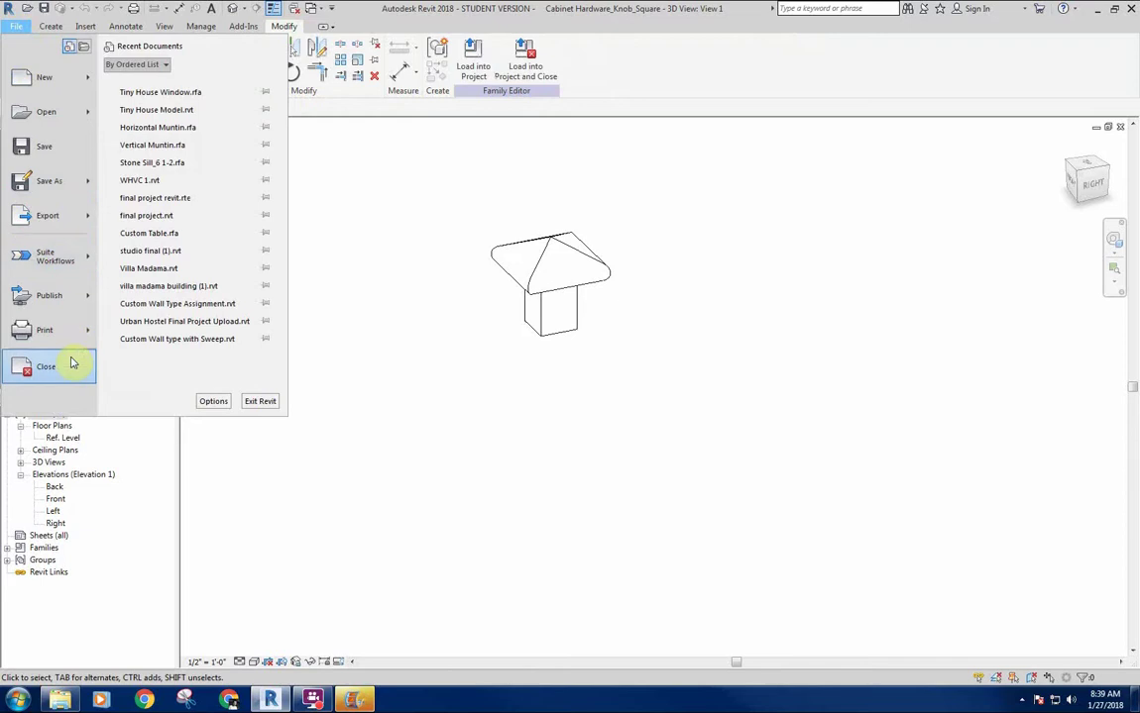
pyautogui.click(72, 361)
pyautogui.click(603, 358)
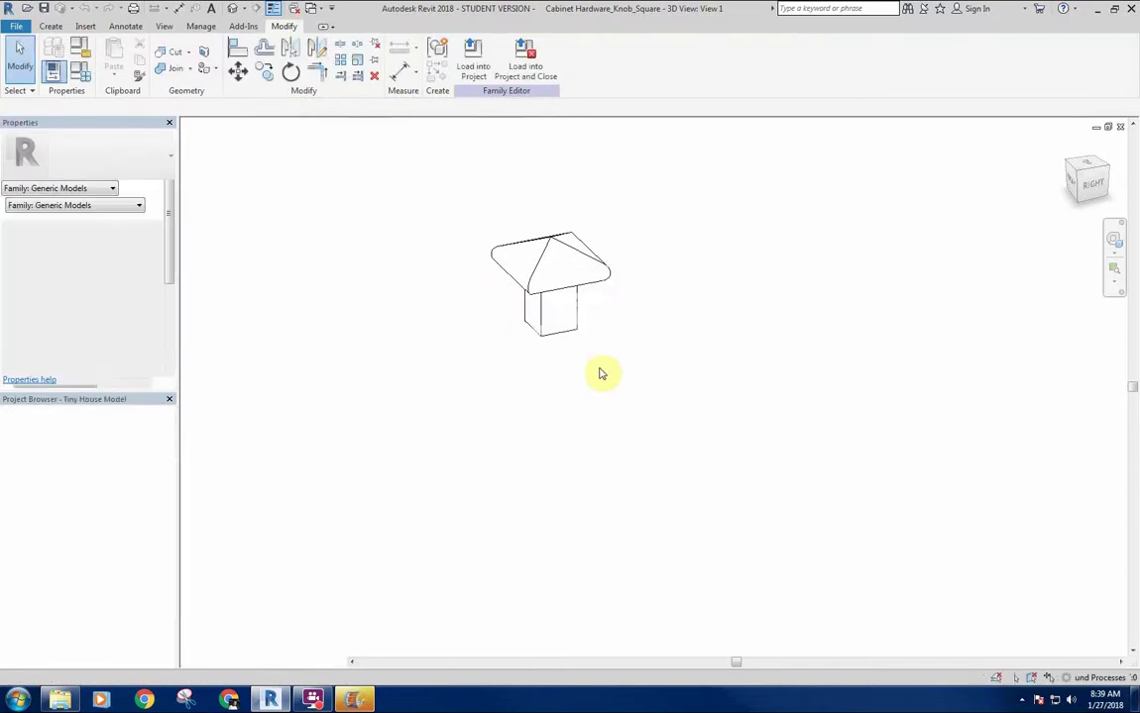
# Create a new material named "- Cabinet Hardware" and assign it to the door knob's Hardware parameter
pyautogui.scroll(4, 542, 370)
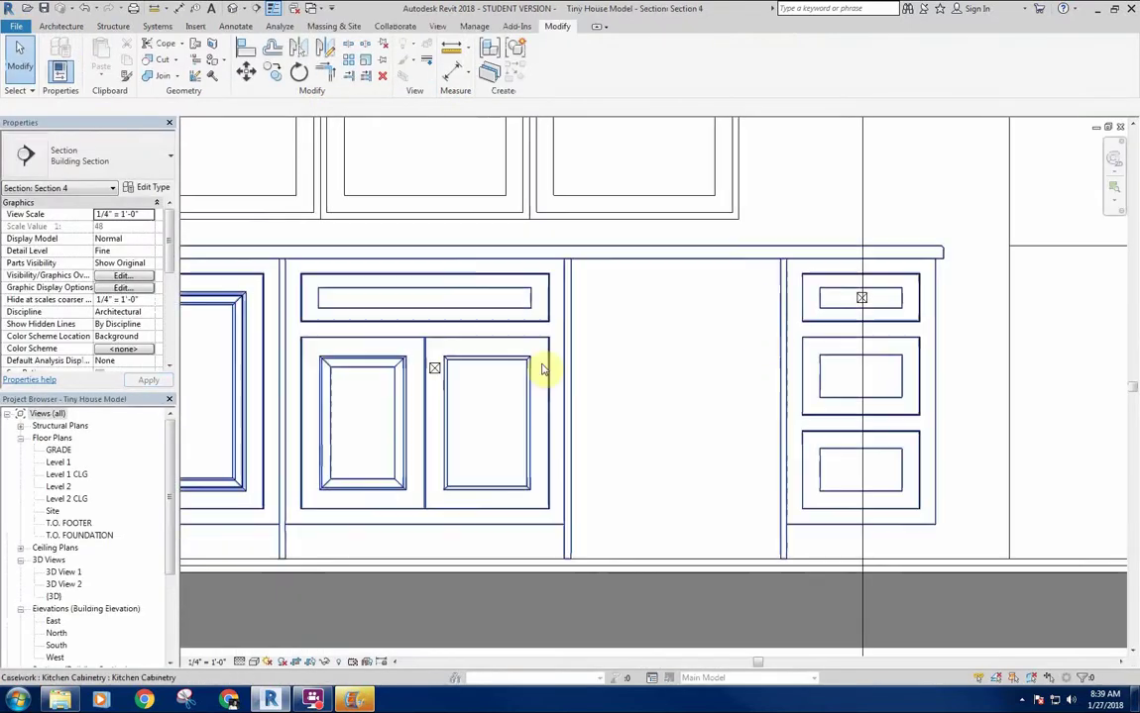
pyautogui.click(437, 369)
pyautogui.moveTo(712, 365); pyautogui.dragTo(750, 349, button='middle')
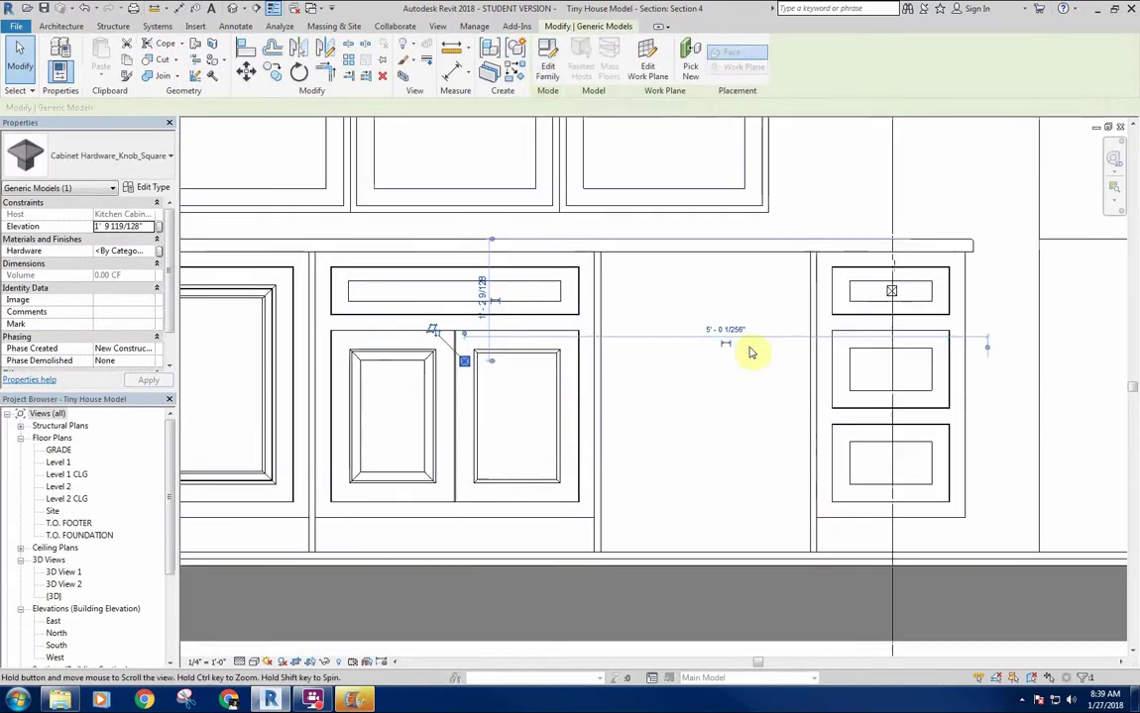
pyautogui.scroll(2, 461, 351)
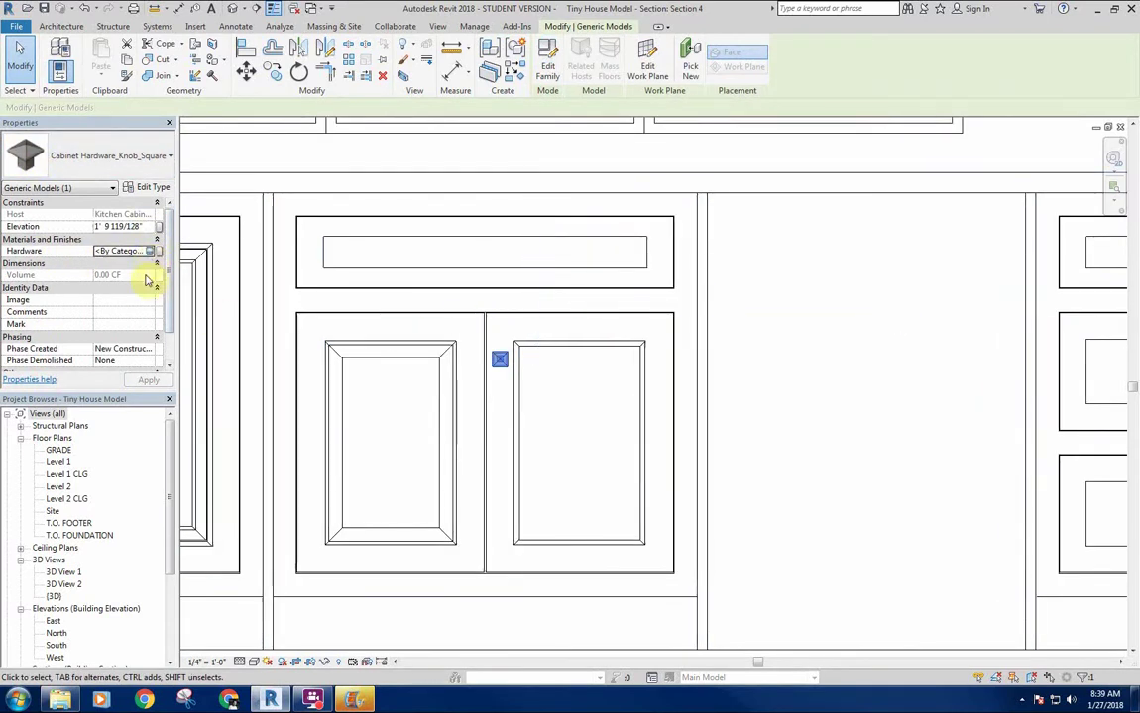
pyautogui.click(157, 251)
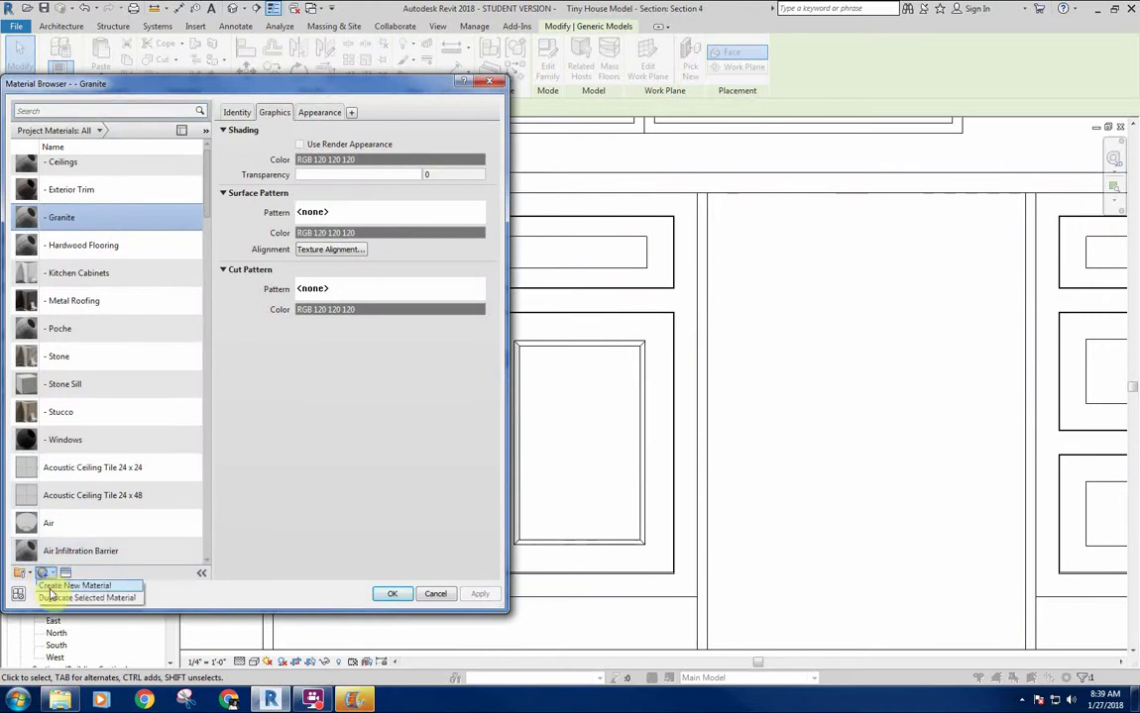
pyautogui.click(50, 587)
pyautogui.rightClick(120, 362)
pyautogui.click(131, 396)
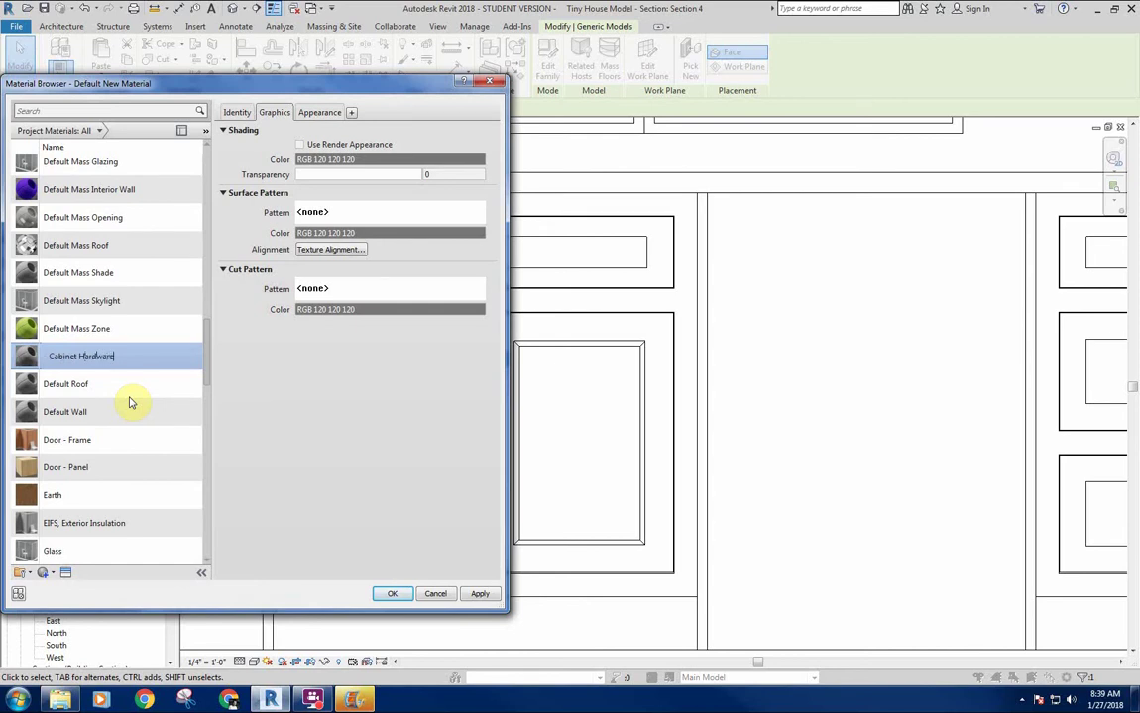
pyautogui.press('Return')
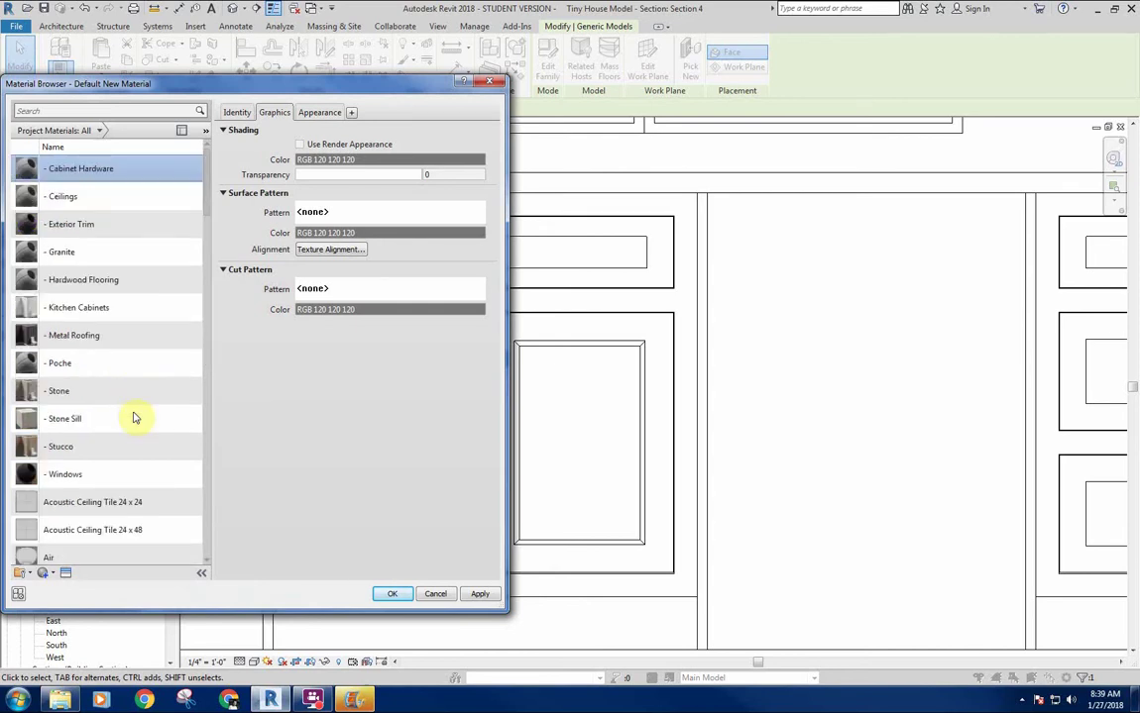
pyautogui.click(399, 594)
pyautogui.click(565, 426)
# Examine the full kitchen elevation in the Section 4 view, including the base cabinets and the placed knobs
pyautogui.scroll(-2, 595, 436)
pyautogui.moveTo(595, 436); pyautogui.dragTo(580, 404, button='middle')
pyautogui.scroll(-1, 716, 391)
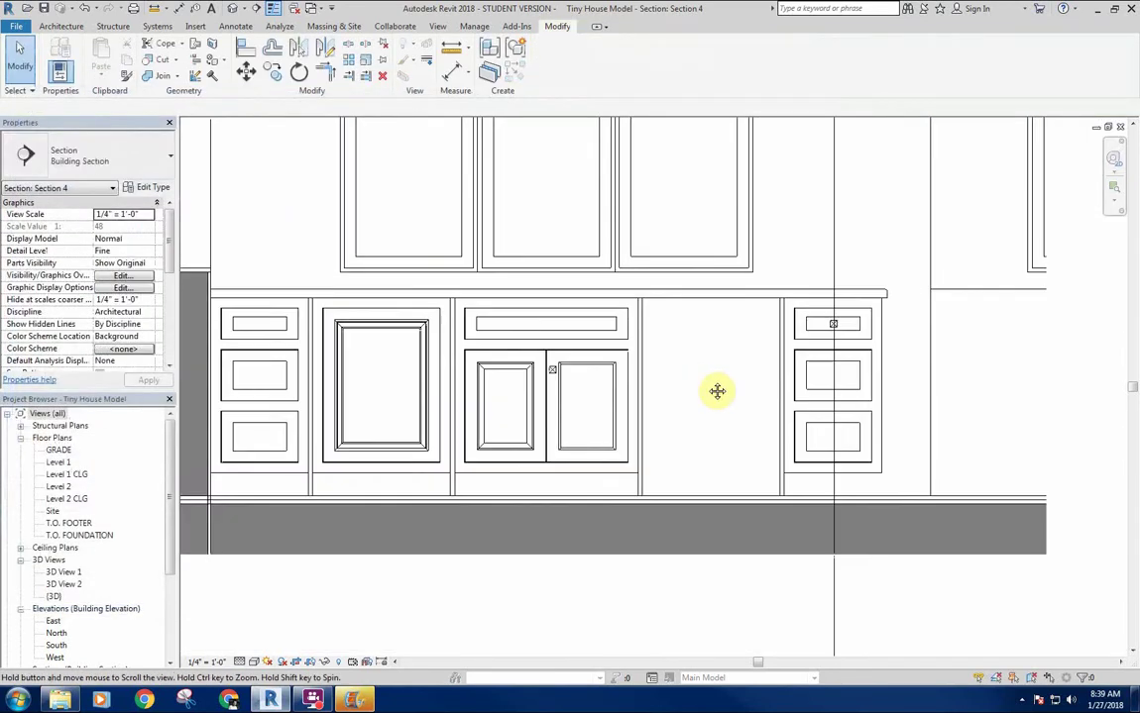
pyautogui.moveTo(717, 392); pyautogui.dragTo(789, 366, button='middle')
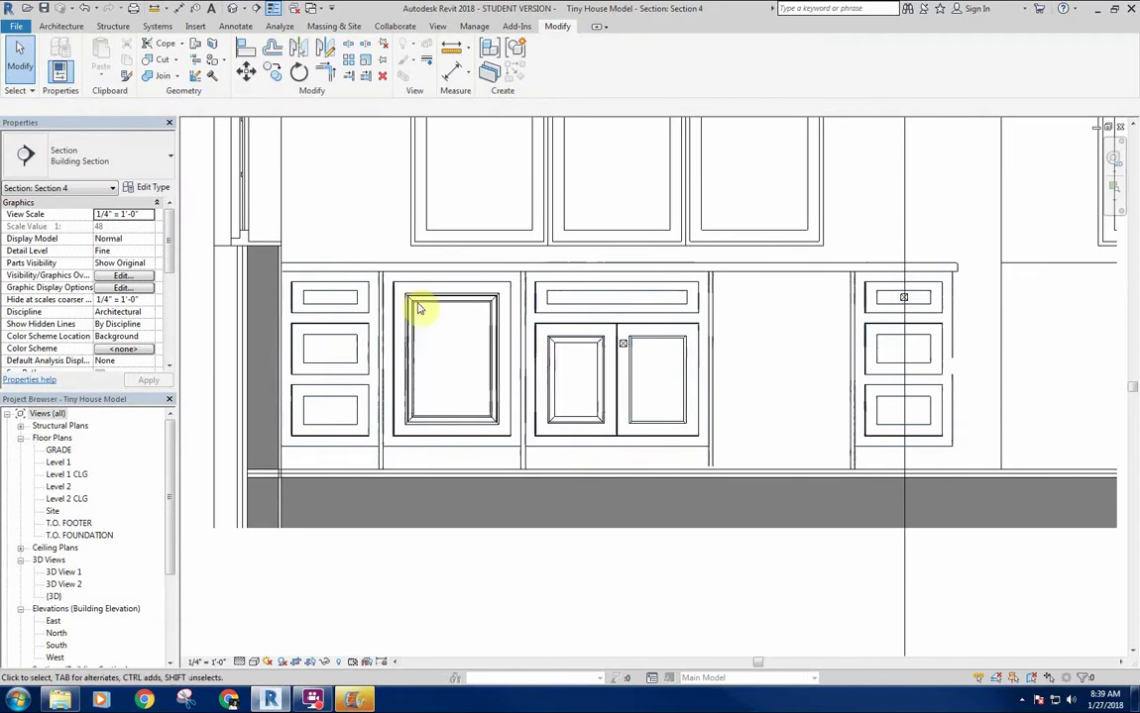
pyautogui.scroll(-2, 570, 427)
pyautogui.scroll(-1, 679, 378)
pyautogui.moveTo(678, 378); pyautogui.dragTo(646, 404, button='middle')
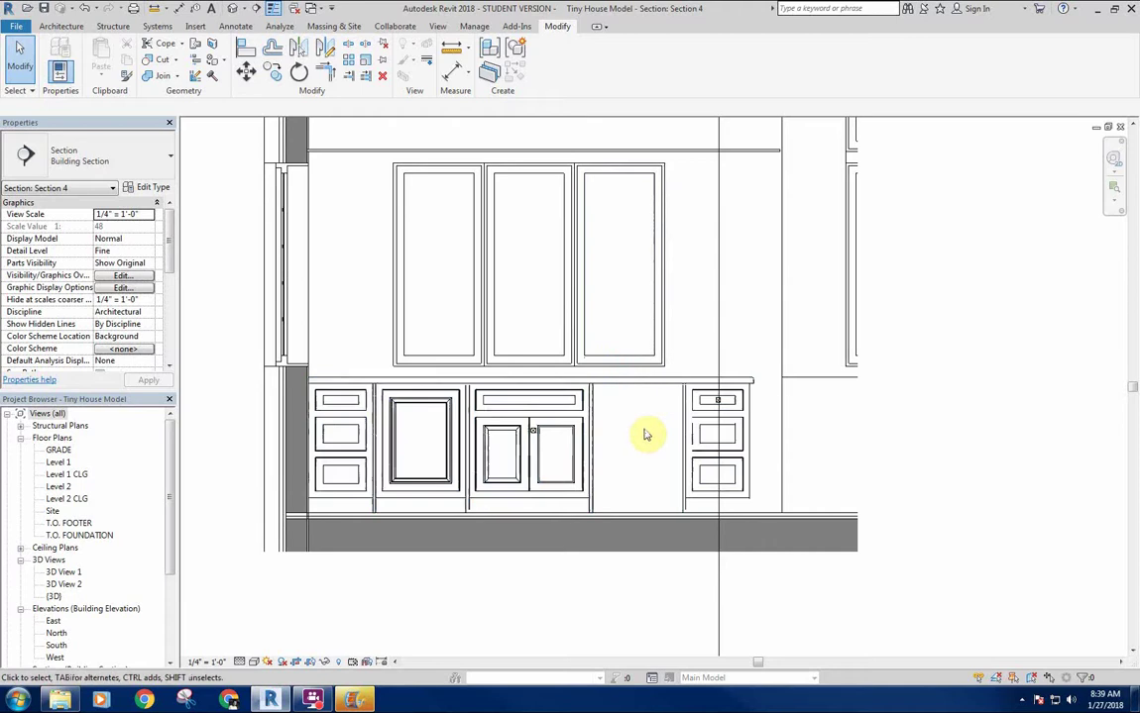
pyautogui.scroll(-1, 642, 441)
pyautogui.moveTo(647, 461); pyautogui.dragTo(588, 471, button='middle')
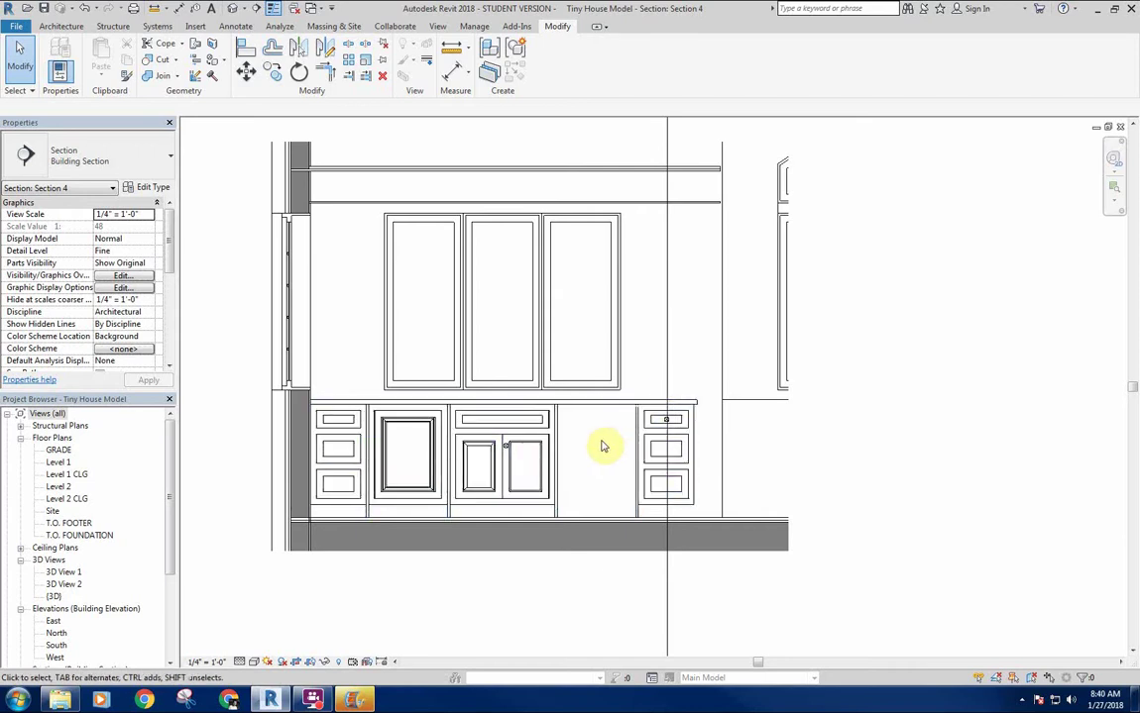
pyautogui.moveTo(572, 450); pyautogui.dragTo(562, 440, button='middle')
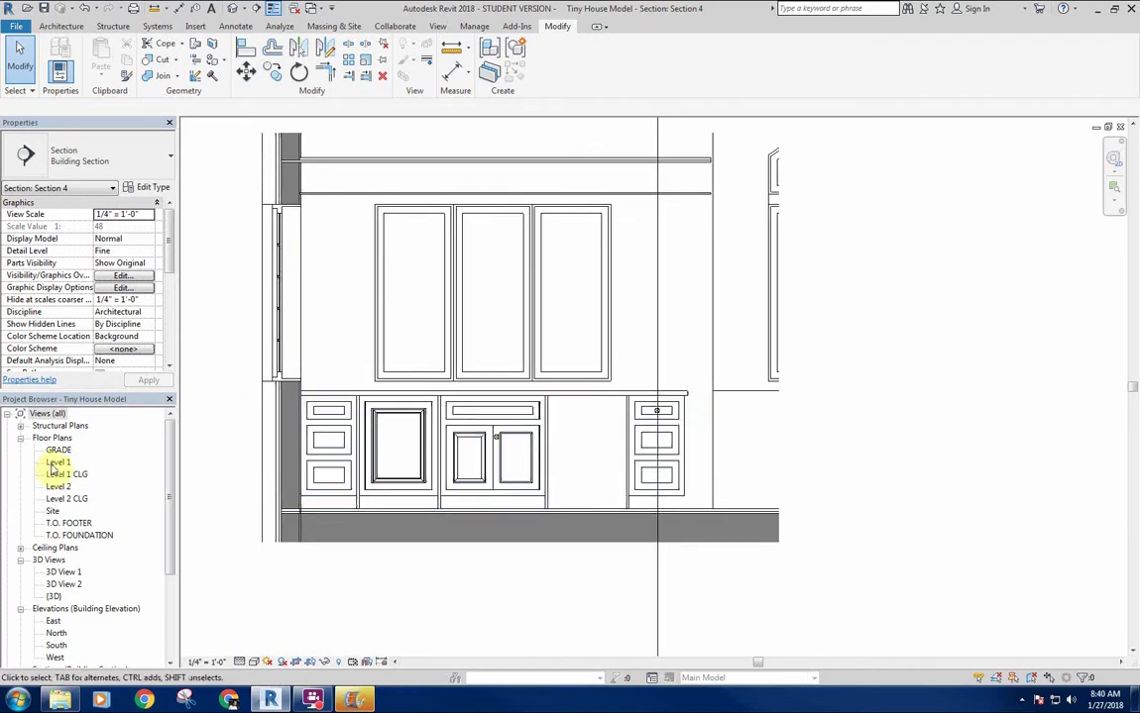
# Examine the kitchen base cabinets as one cabinetry object, the open bay beside the end drawers, and the windows above
pyautogui.moveTo(553, 441); pyautogui.dragTo(534, 437, button='middle')
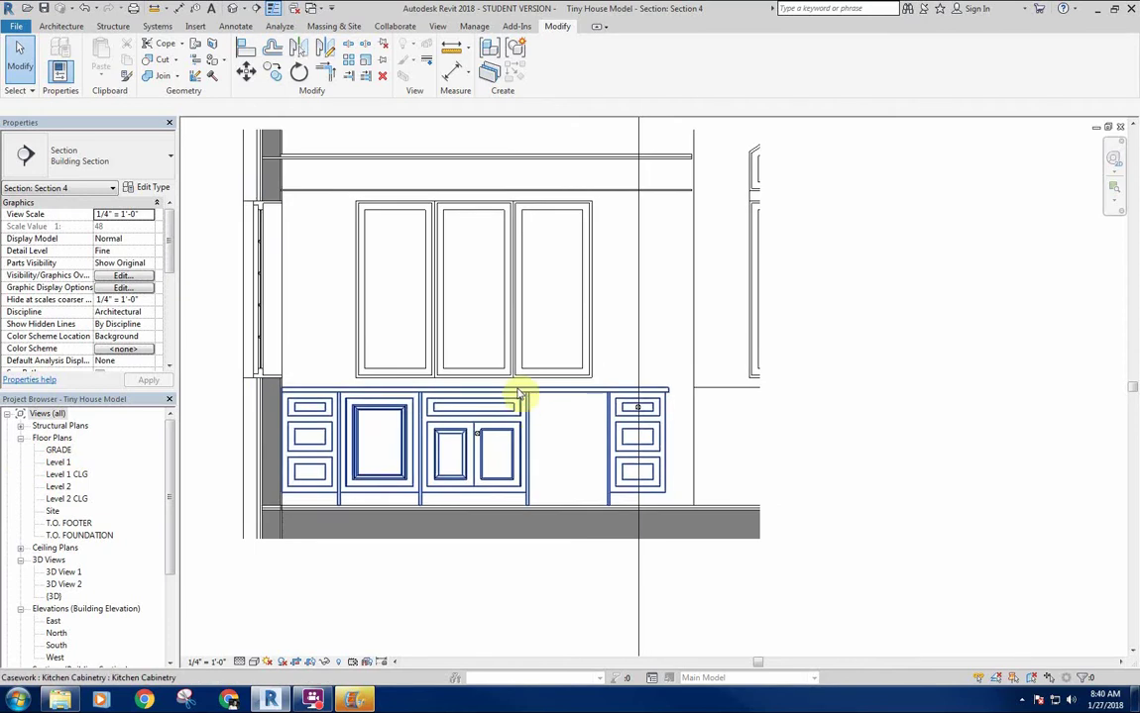
pyautogui.click(556, 462)
pyautogui.click(567, 428)
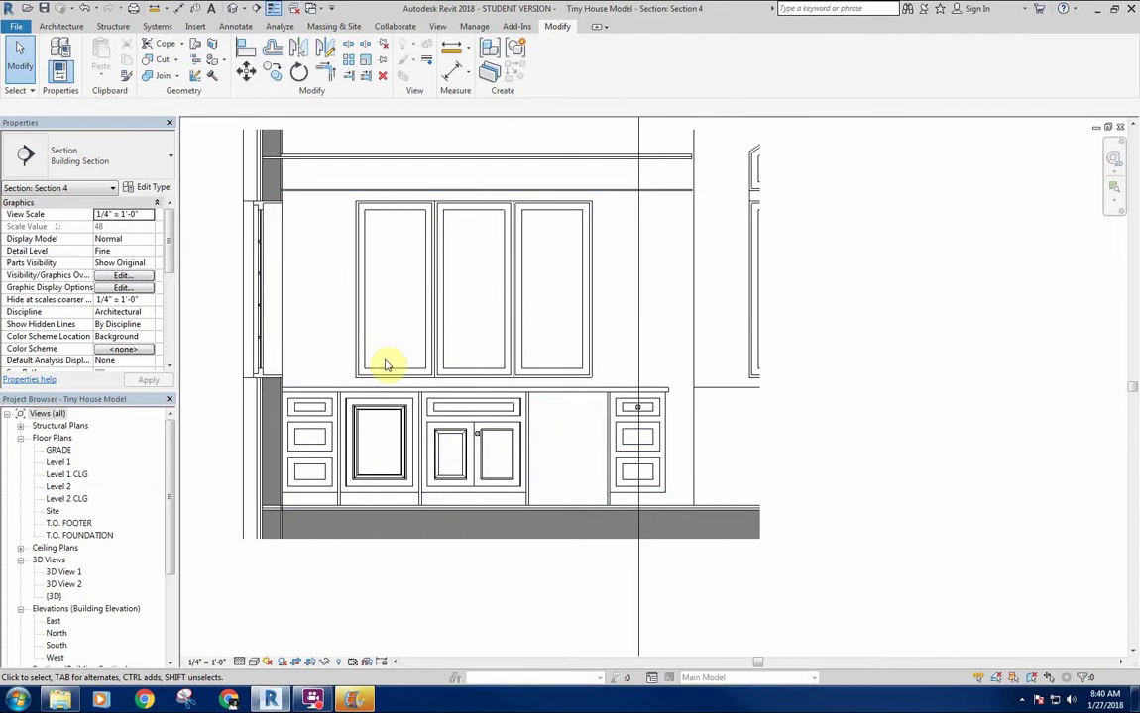
pyautogui.moveTo(378, 364); pyautogui.dragTo(368, 366, button='middle')
pyautogui.moveTo(585, 411); pyautogui.dragTo(466, 395, button='middle')
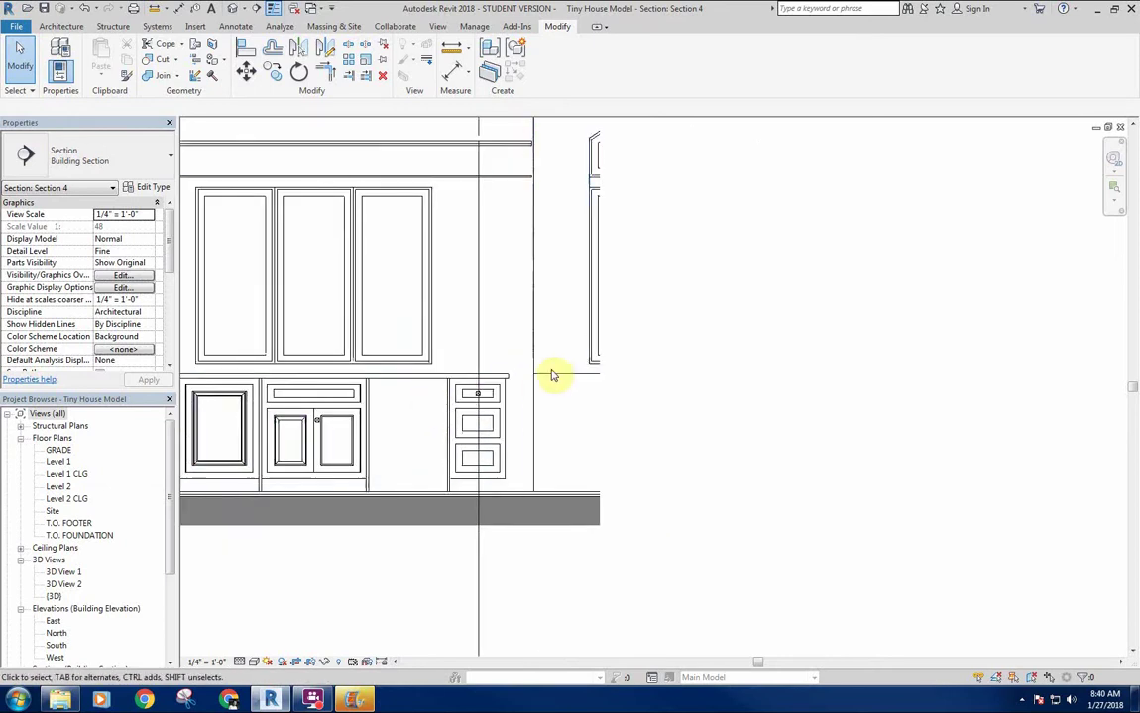
pyautogui.moveTo(338, 425); pyautogui.dragTo(464, 407, button='middle')
pyautogui.moveTo(521, 451); pyautogui.dragTo(565, 445, button='middle')
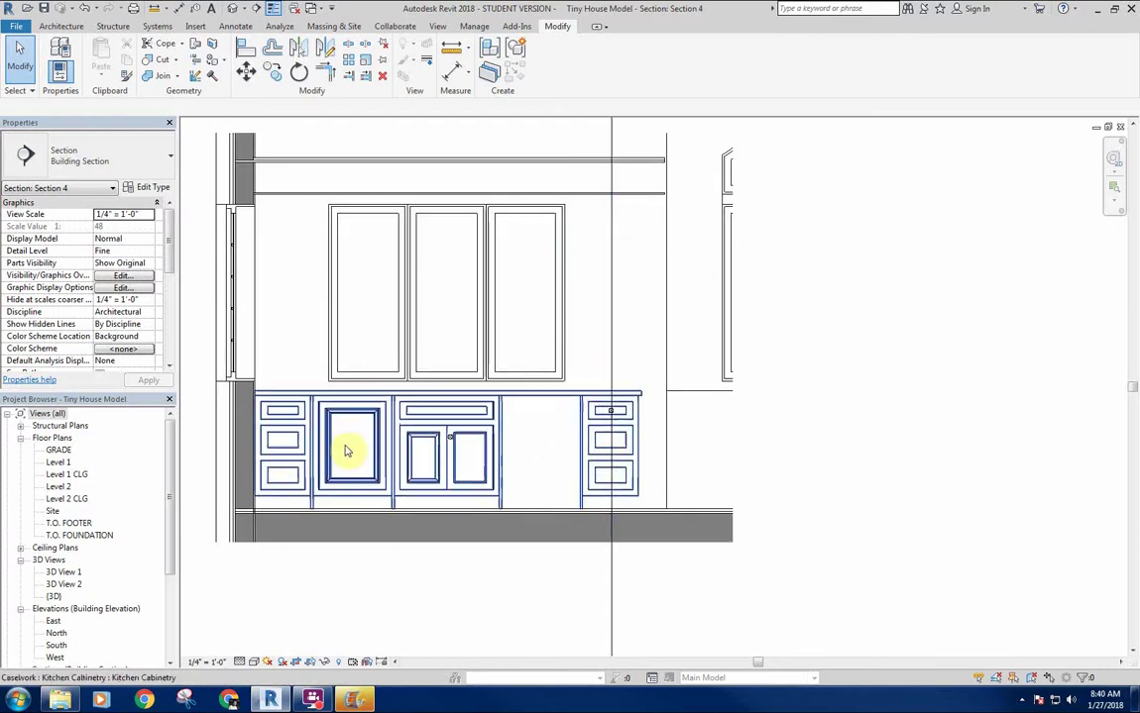
pyautogui.scroll(-1, 547, 451)
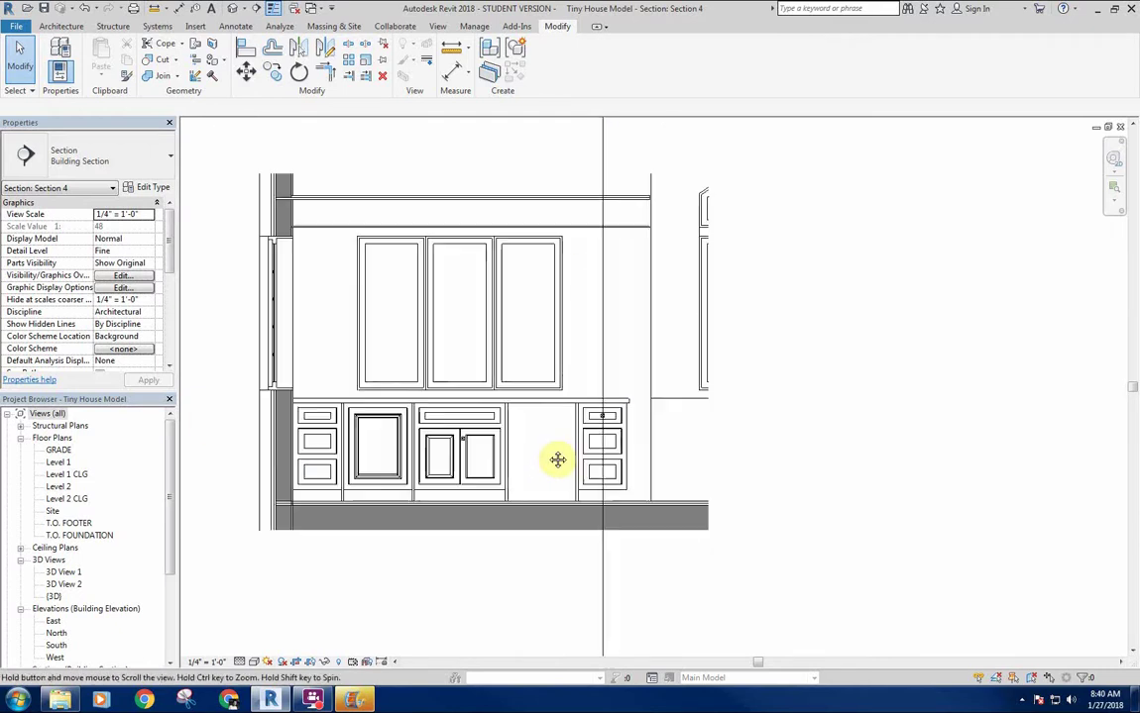
pyautogui.moveTo(539, 442); pyautogui.dragTo(547, 449, button='middle')
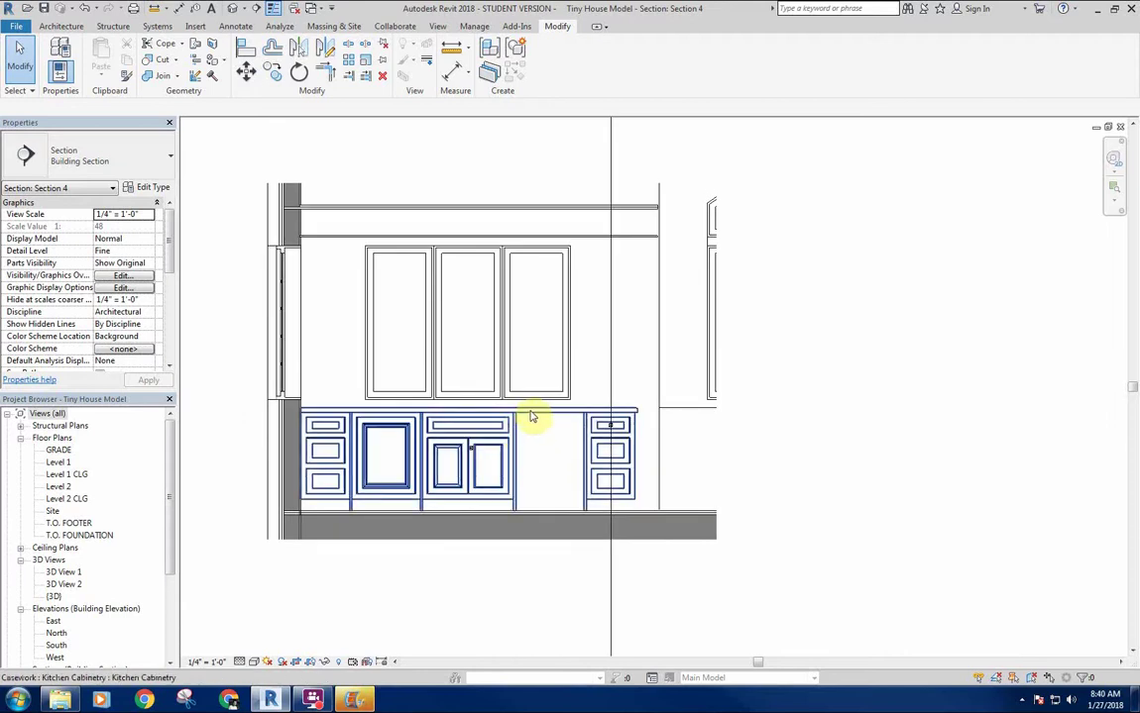
pyautogui.click(532, 417)
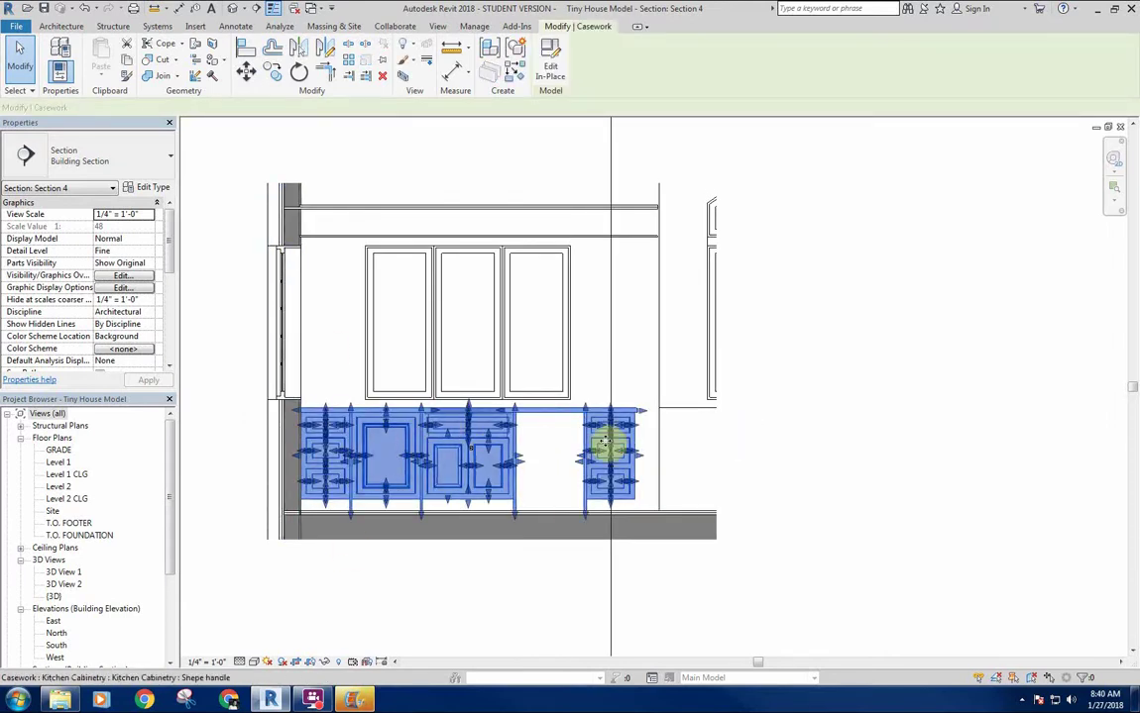
pyautogui.click(545, 437)
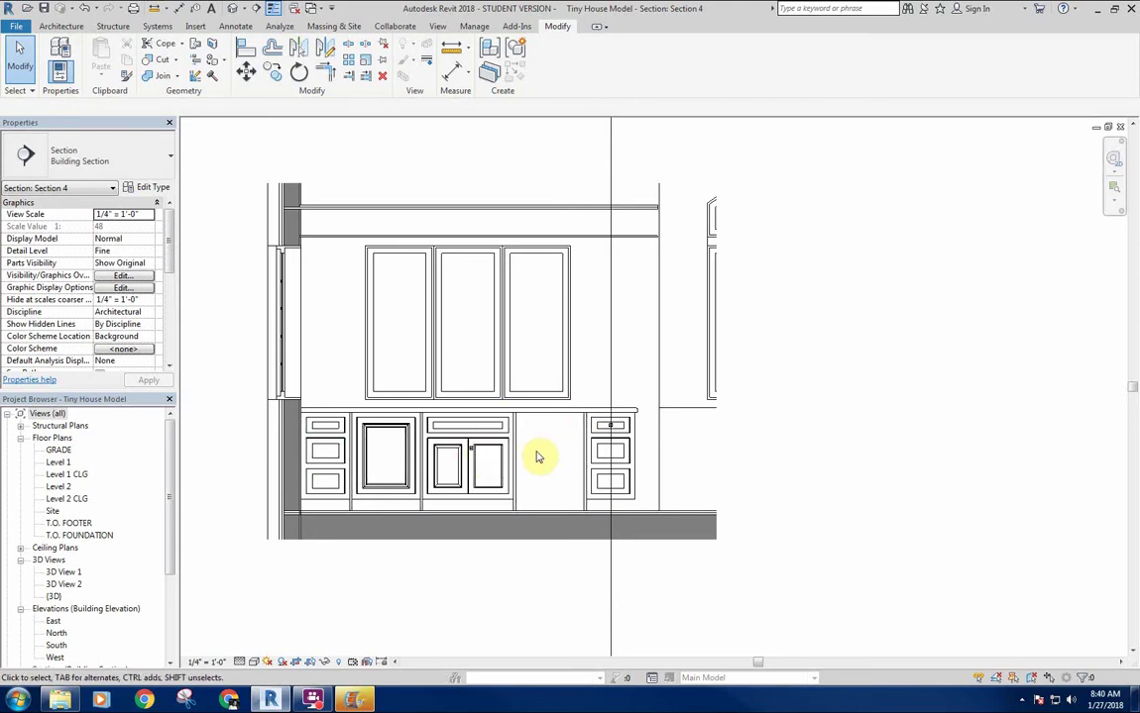
pyautogui.scroll(2, 544, 447)
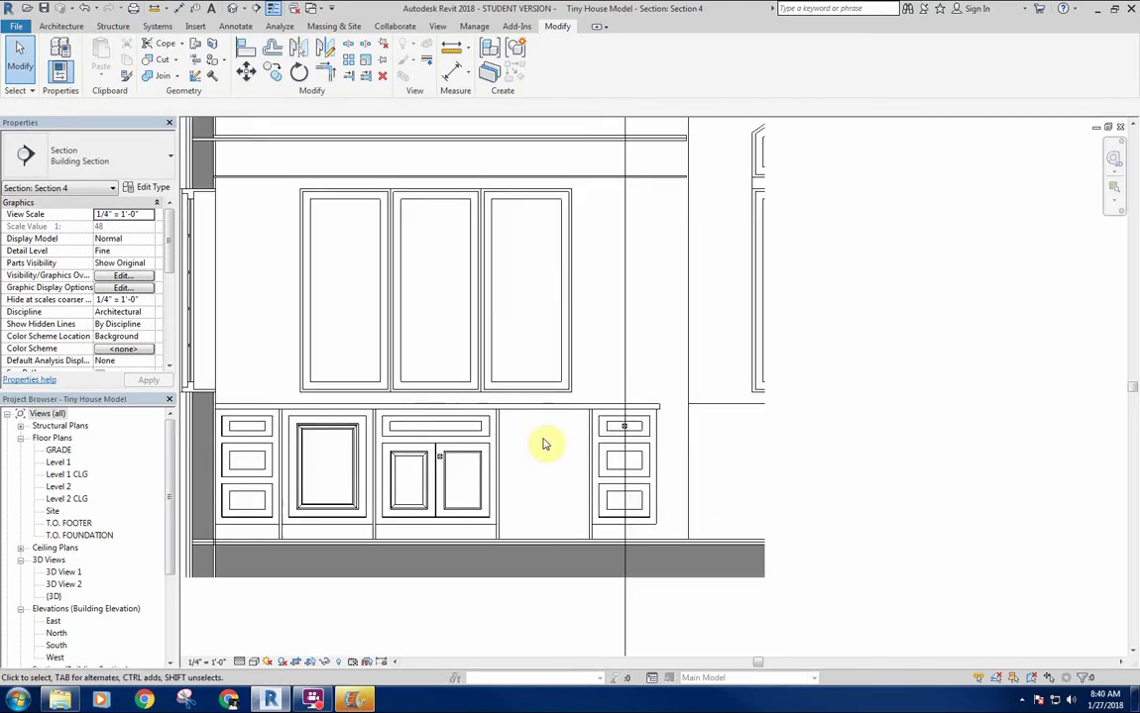
pyautogui.scroll(3, 544, 444)
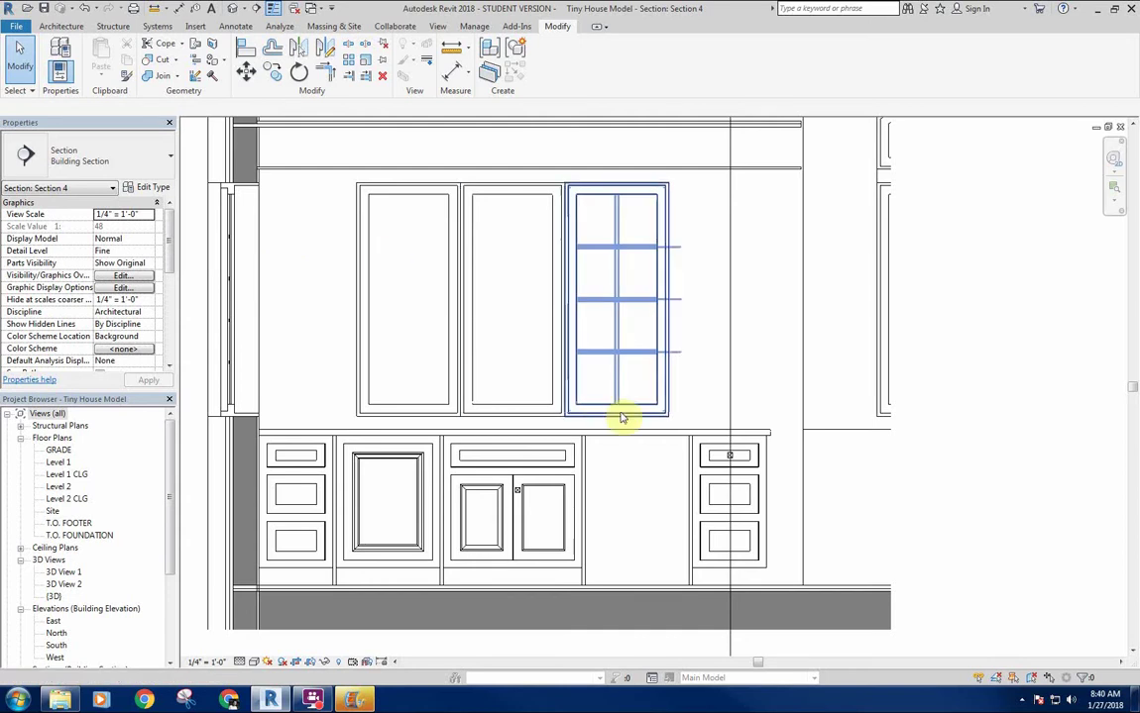
pyautogui.moveTo(561, 447); pyautogui.dragTo(546, 448, button='middle')
pyautogui.moveTo(636, 470); pyautogui.dragTo(572, 477, button='middle')
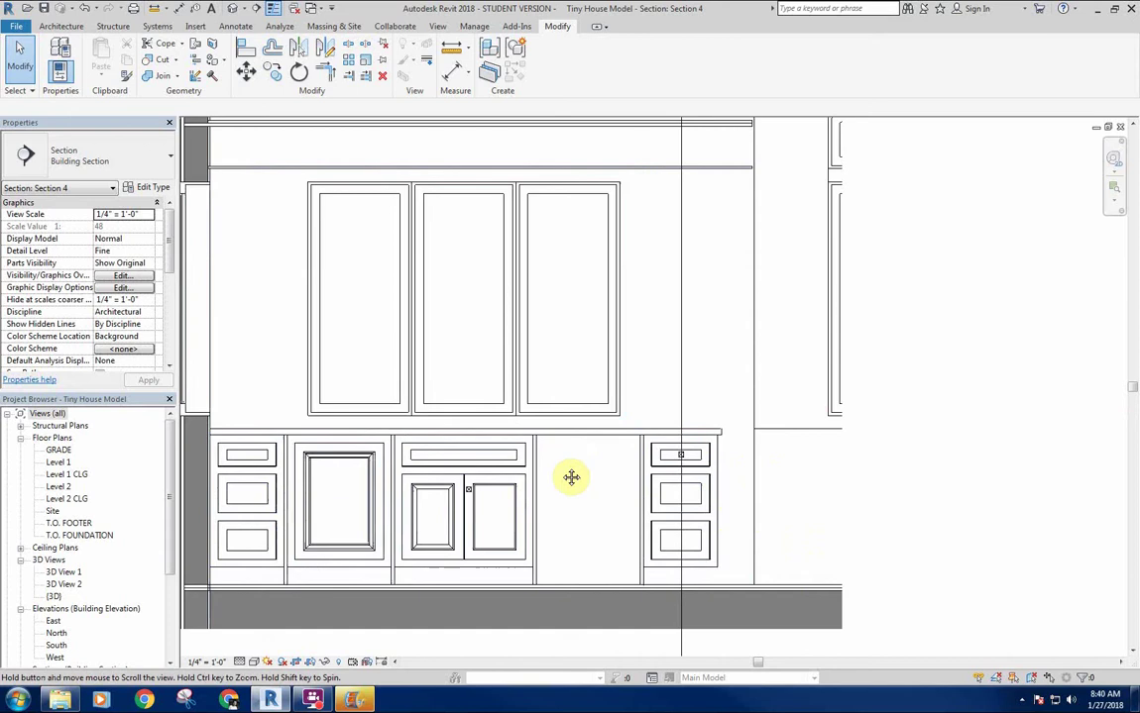
pyautogui.moveTo(711, 355); pyautogui.dragTo(702, 359, button='middle')
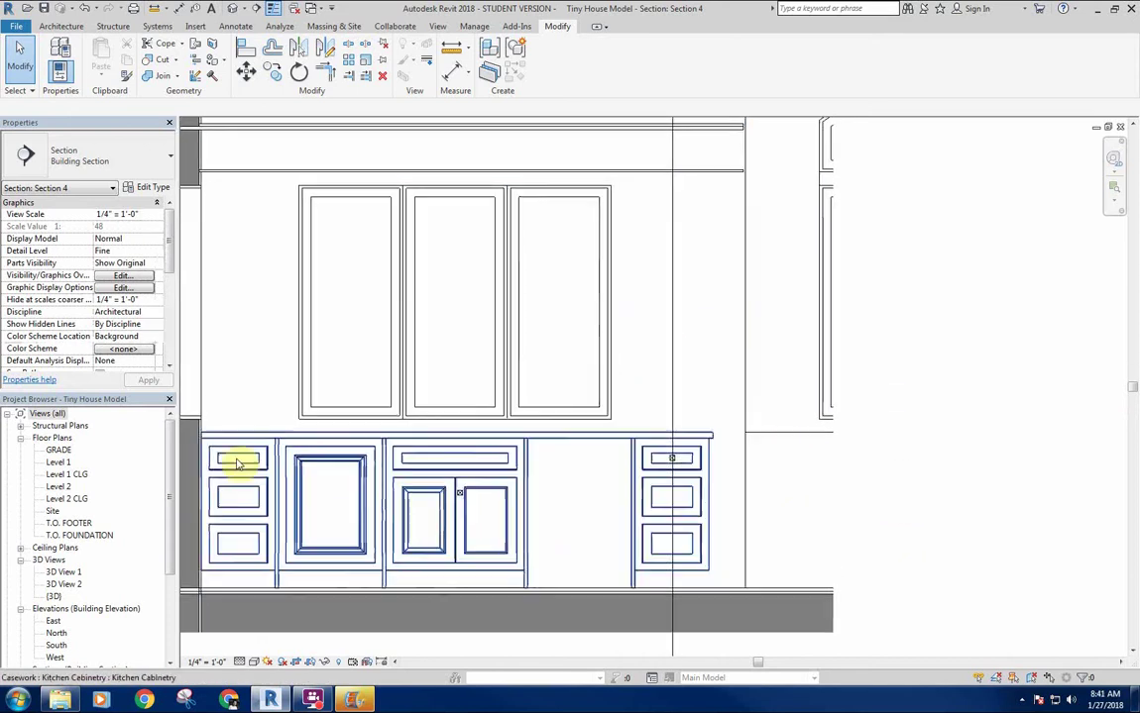
# Open the Level 1 floor plan and examine the kitchen counter, the window bay beside the entry door, and the line along the living room's back wall
pyautogui.doubleClick(58, 462)
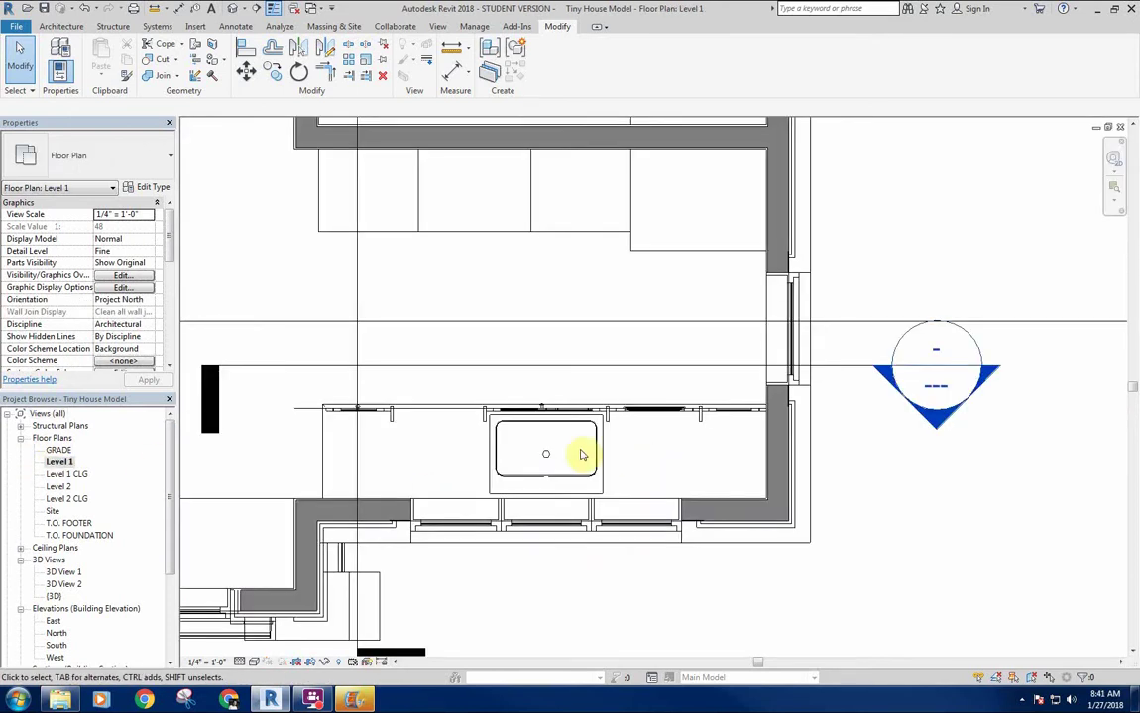
pyautogui.moveTo(579, 453); pyautogui.dragTo(725, 420, button='middle')
pyautogui.scroll(-1, 563, 451)
pyautogui.moveTo(563, 452); pyautogui.dragTo(564, 468, button='middle')
pyautogui.scroll(-2, 511, 412)
pyautogui.moveTo(511, 413); pyautogui.dragTo(591, 403, button='middle')
pyautogui.scroll(4, 390, 503)
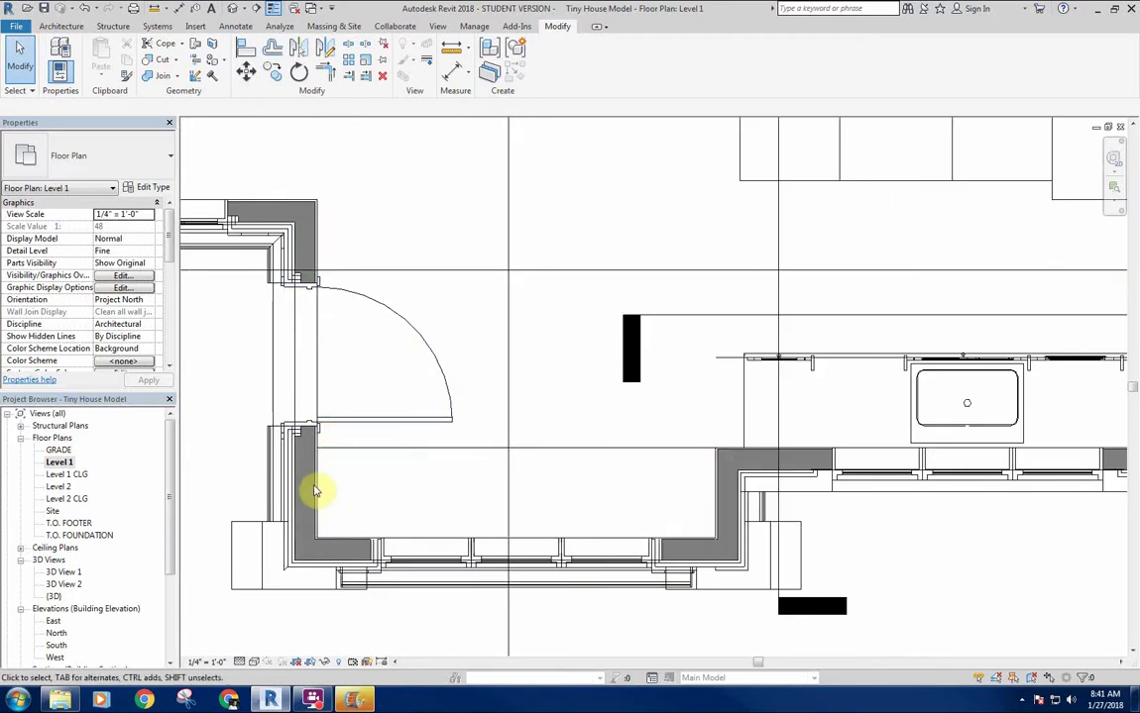
pyautogui.scroll(-4, 503, 341)
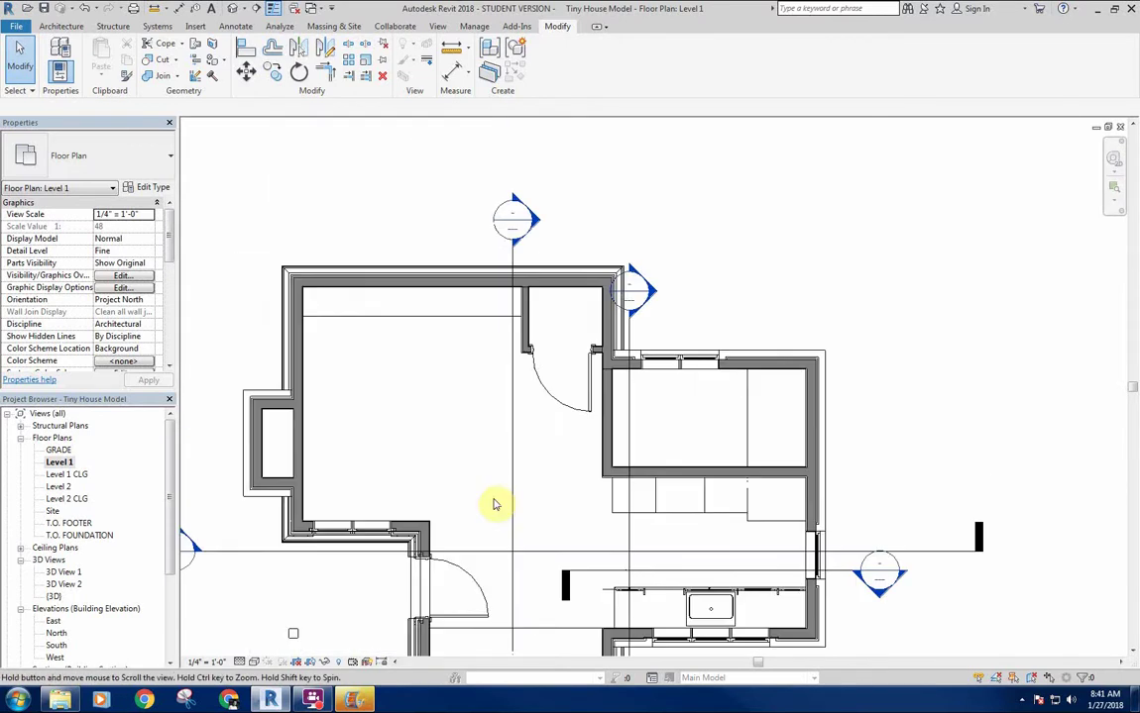
pyautogui.scroll(4, 300, 323)
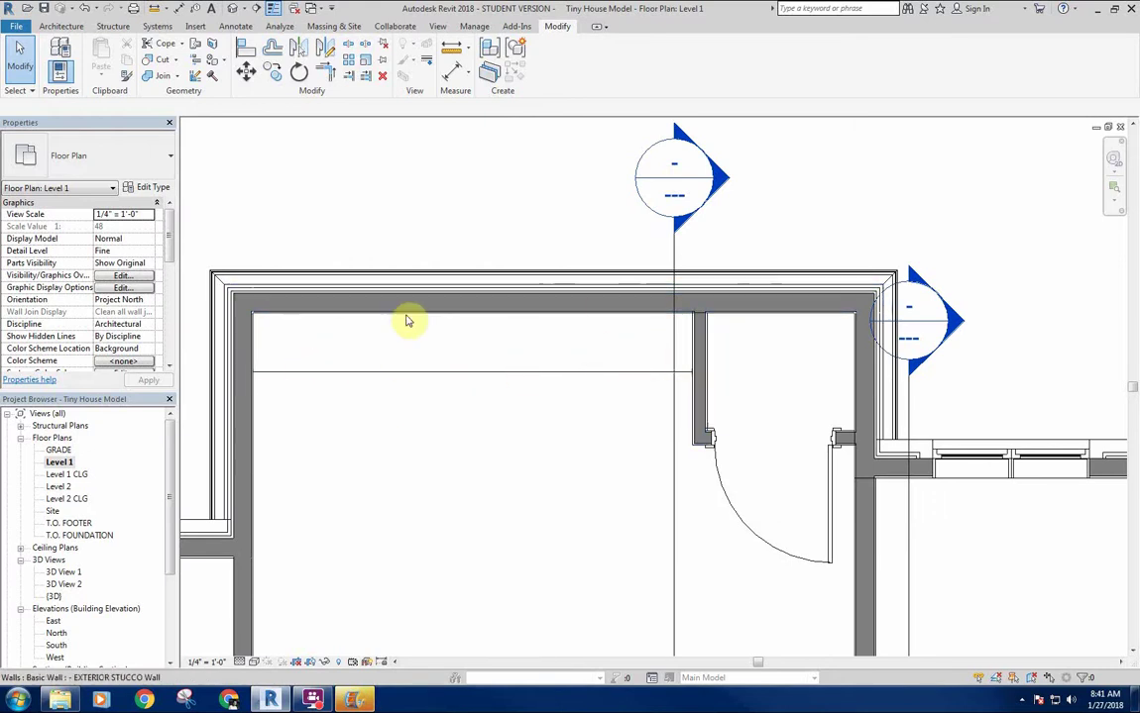
pyautogui.scroll(-2, 416, 327)
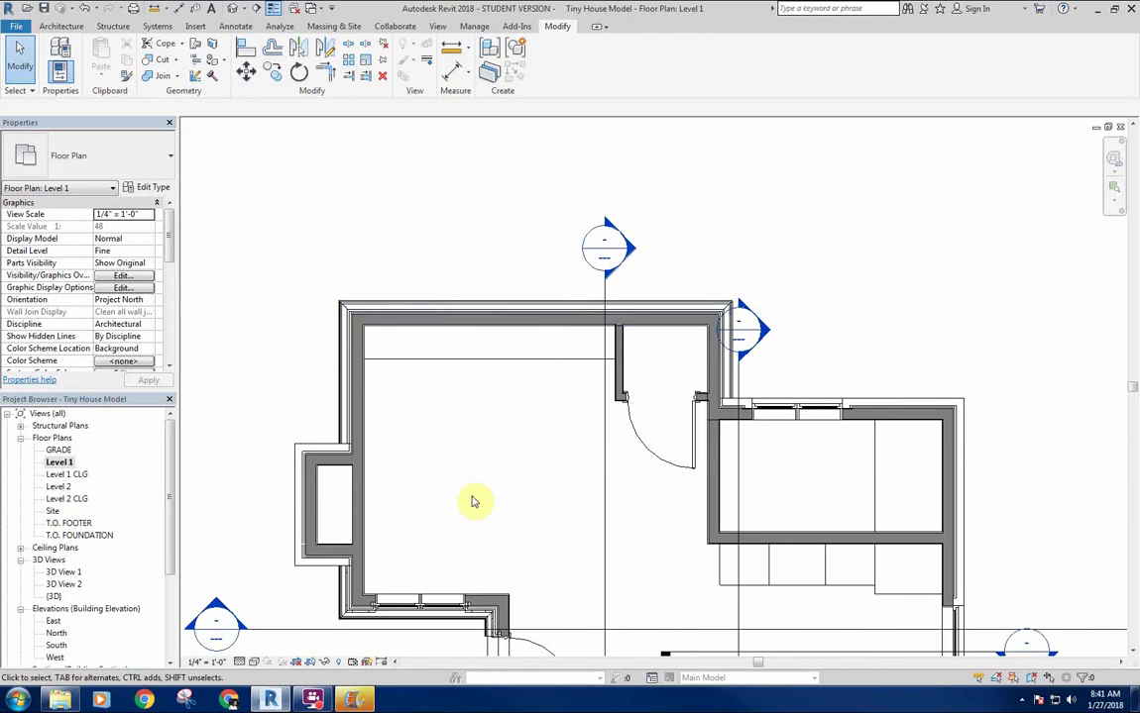
# Examine the window bay beside the entry door up close and within the overall Level 1 layout
pyautogui.moveTo(532, 473); pyautogui.dragTo(385, 298, button='middle')
pyautogui.scroll(-1, 453, 347)
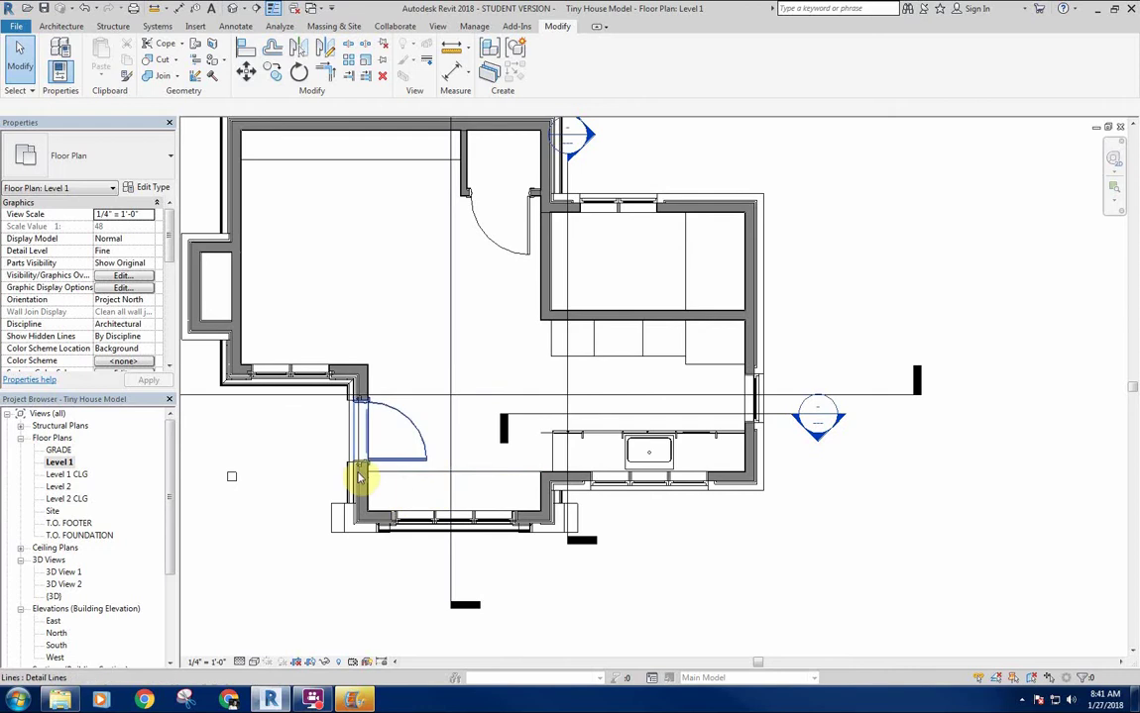
pyautogui.scroll(3, 509, 488)
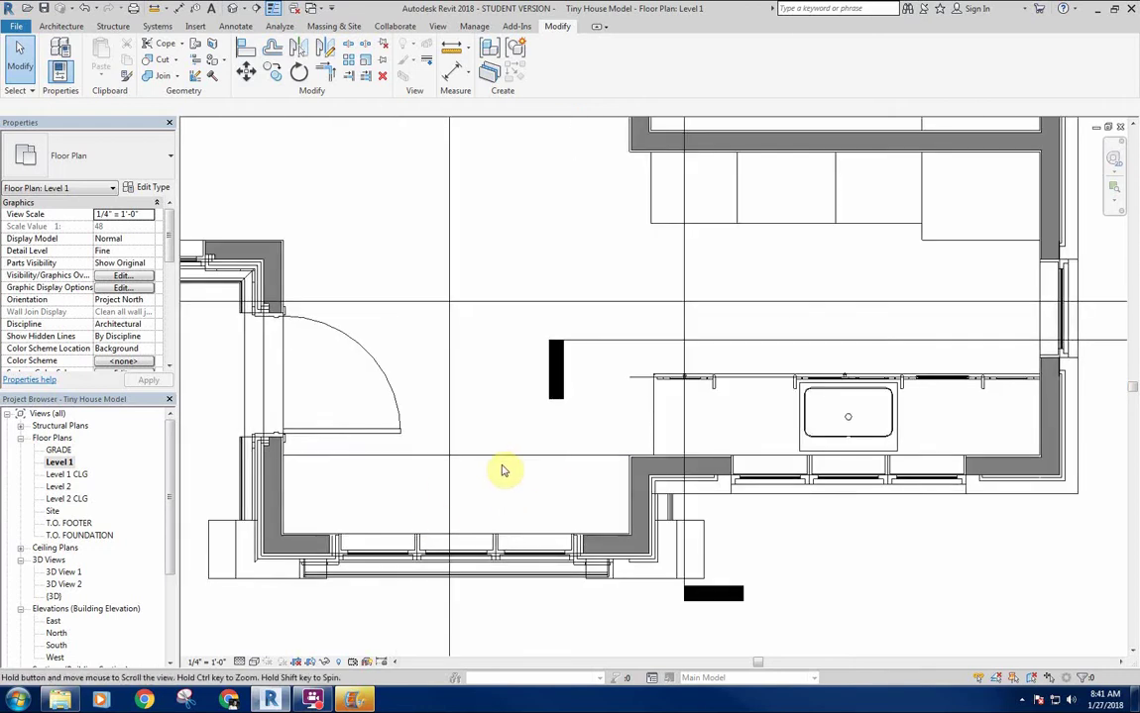
pyautogui.scroll(-3, 508, 401)
pyautogui.moveTo(531, 451); pyautogui.dragTo(542, 433, button='middle')
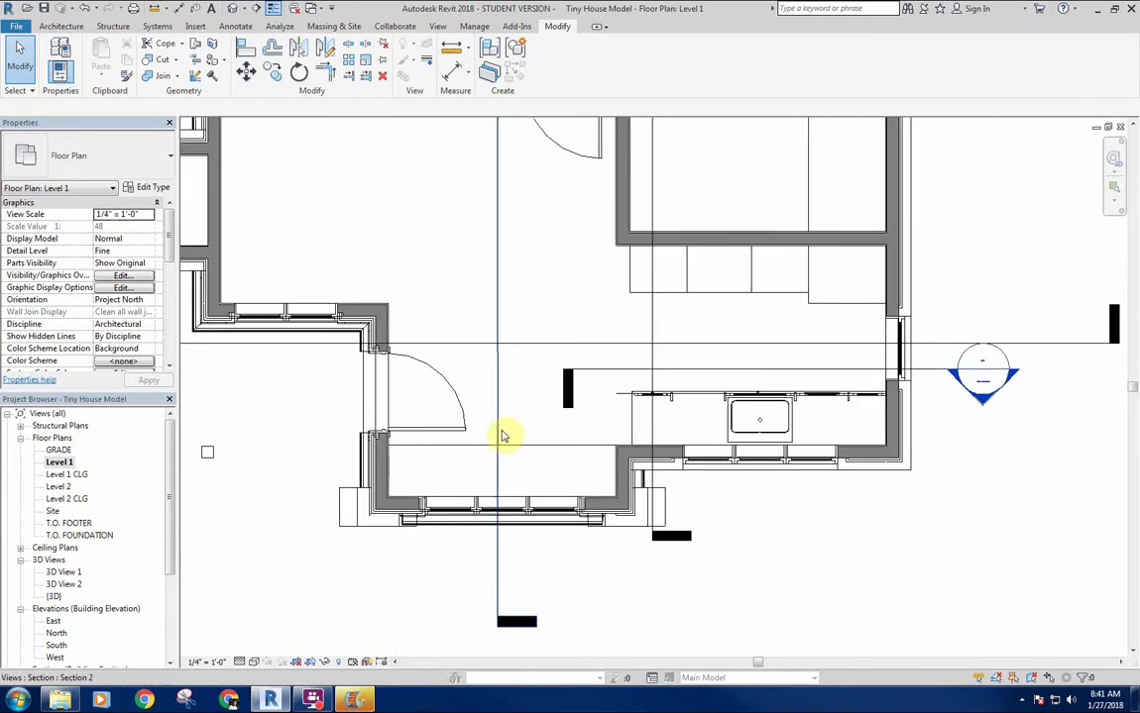
pyautogui.scroll(1, 478, 452)
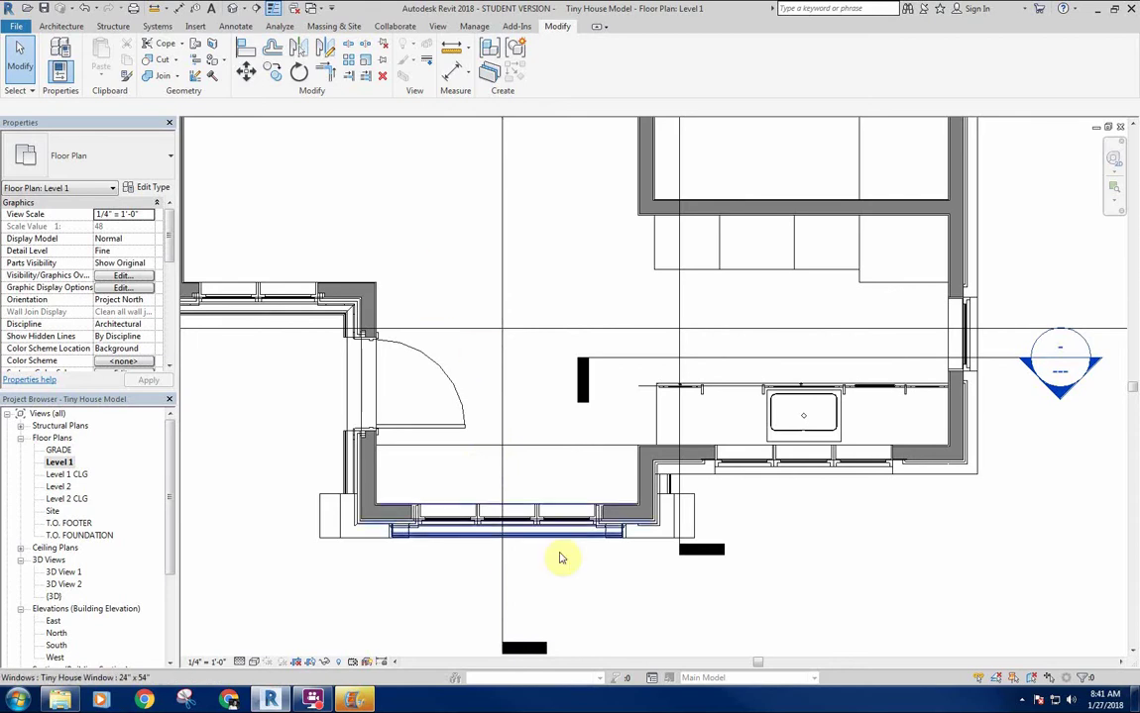
pyautogui.scroll(-3, 444, 305)
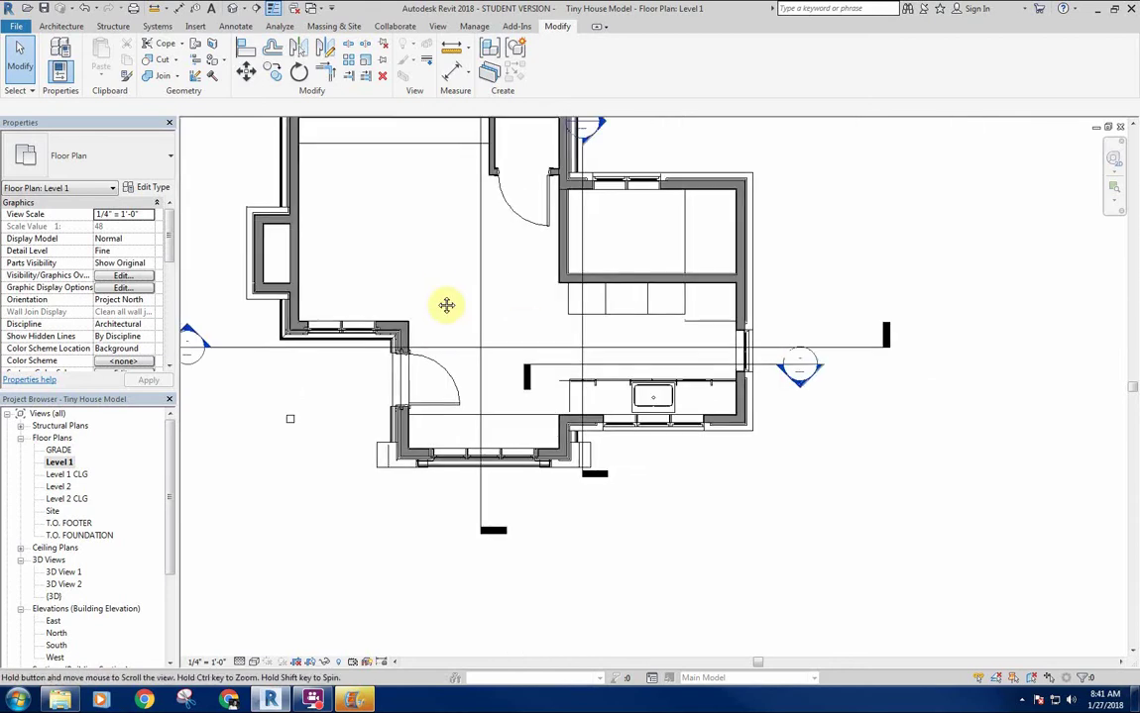
pyautogui.moveTo(418, 370); pyautogui.dragTo(402, 383, button='middle')
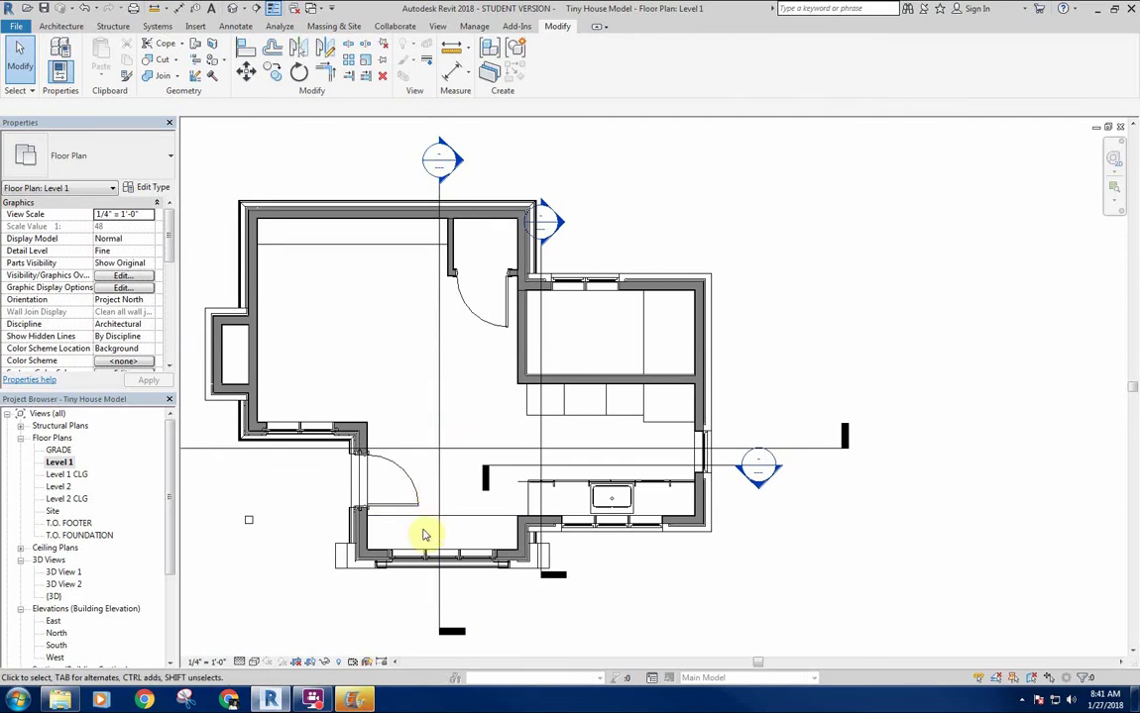
pyautogui.moveTo(469, 492); pyautogui.dragTo(476, 498, button='middle')
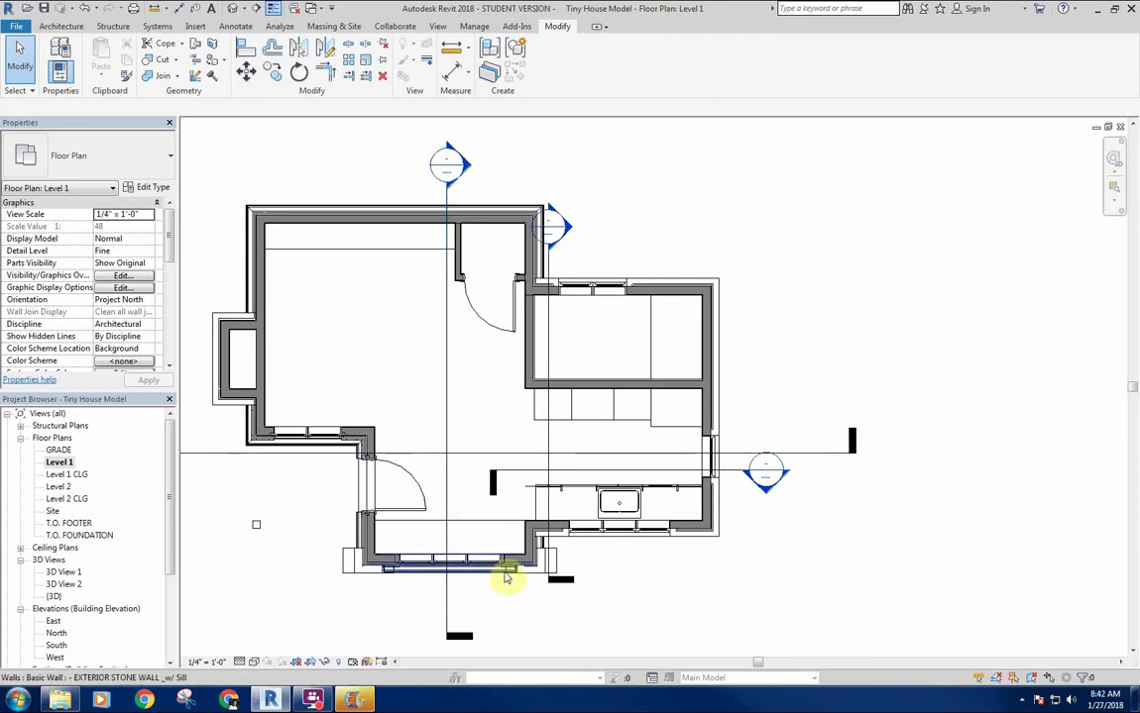
pyautogui.moveTo(503, 557); pyautogui.dragTo(524, 569, button='middle')
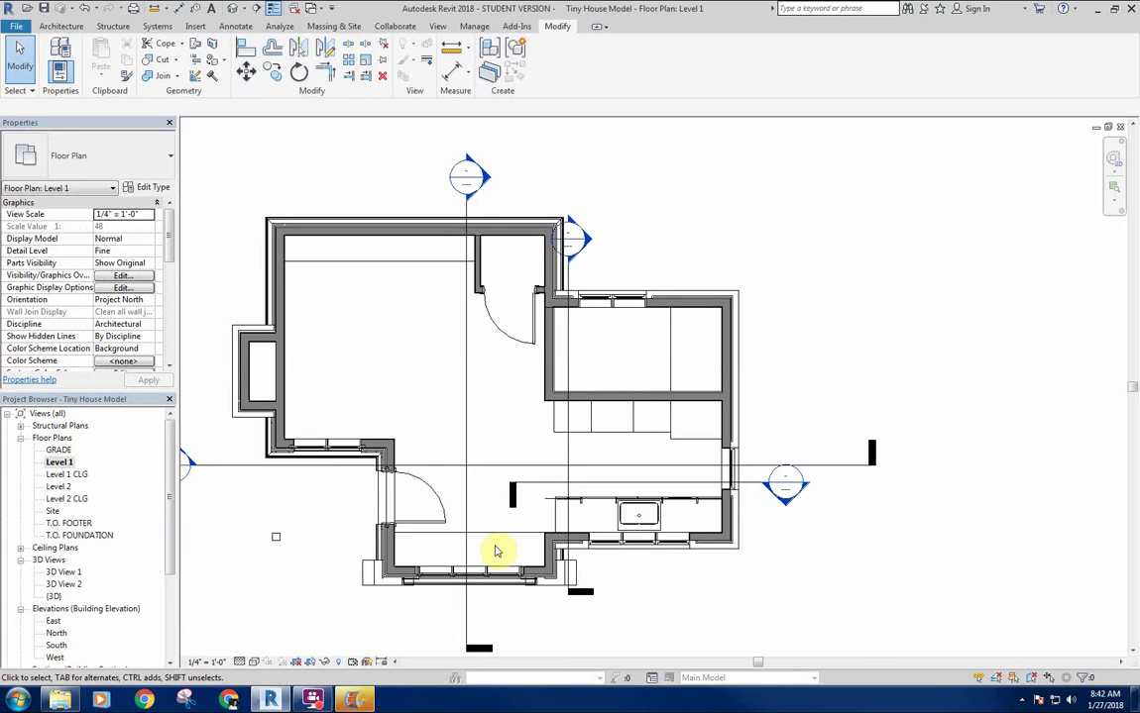
pyautogui.moveTo(427, 410); pyautogui.dragTo(435, 416, button='middle')
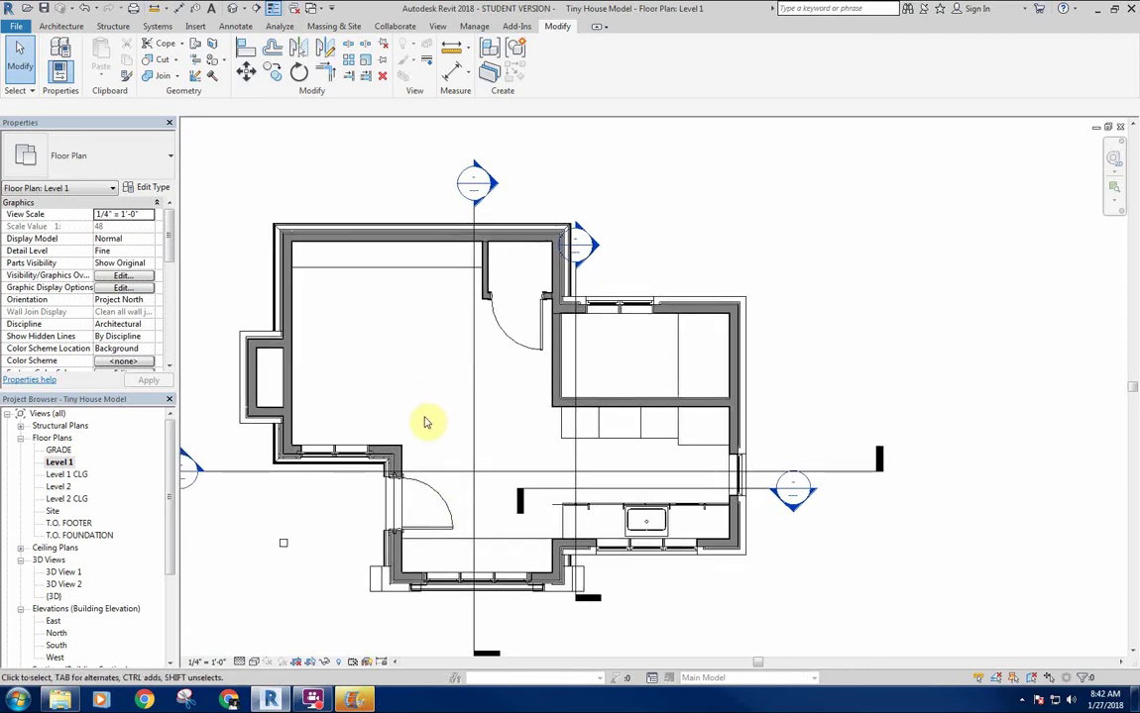
# Delete the Thin Lines detail line running along the front of the kitchen base cabinets in the Level 1 plan
pyautogui.click(559, 512)
pyautogui.scroll(5, 594, 526)
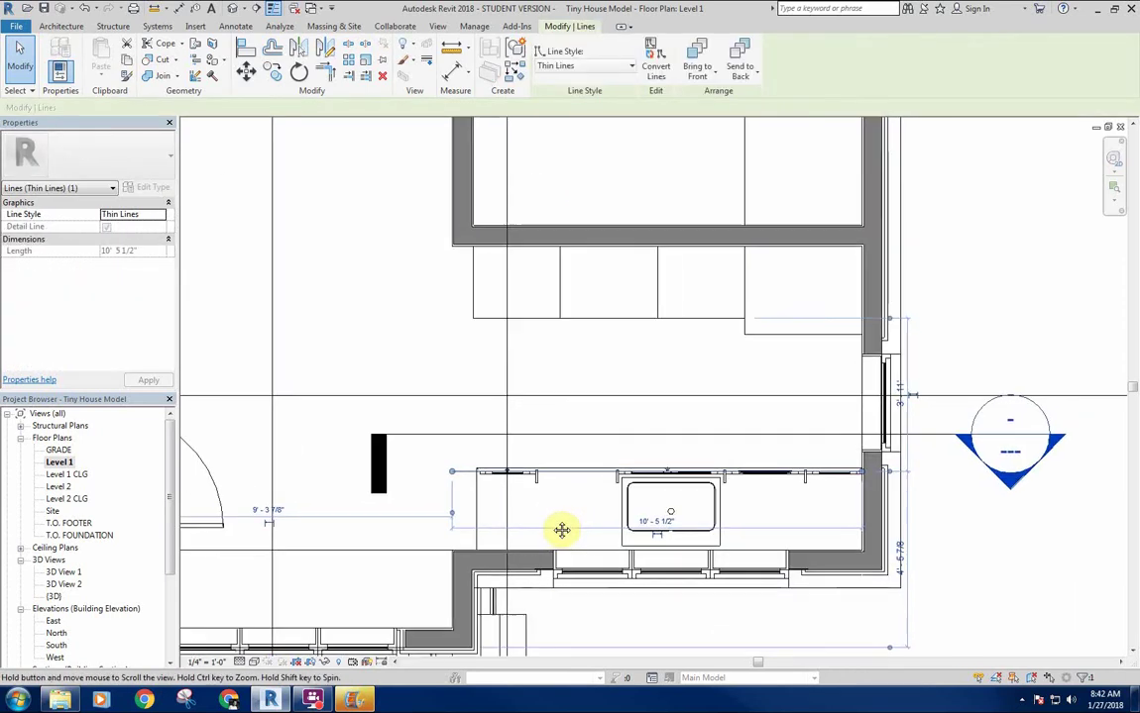
pyautogui.press('Escape')
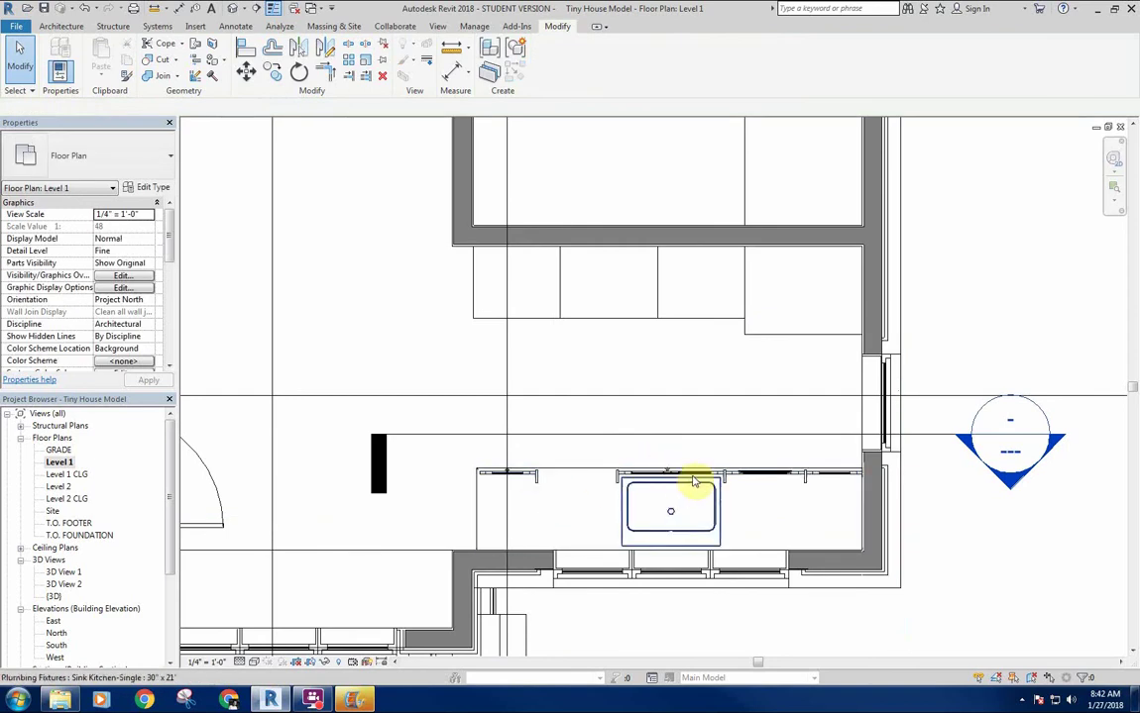
# Examine the kitchen cabinetry around the sink and its surroundings in the Level 1 plan
pyautogui.moveTo(611, 380); pyautogui.dragTo(715, 361, button='middle')
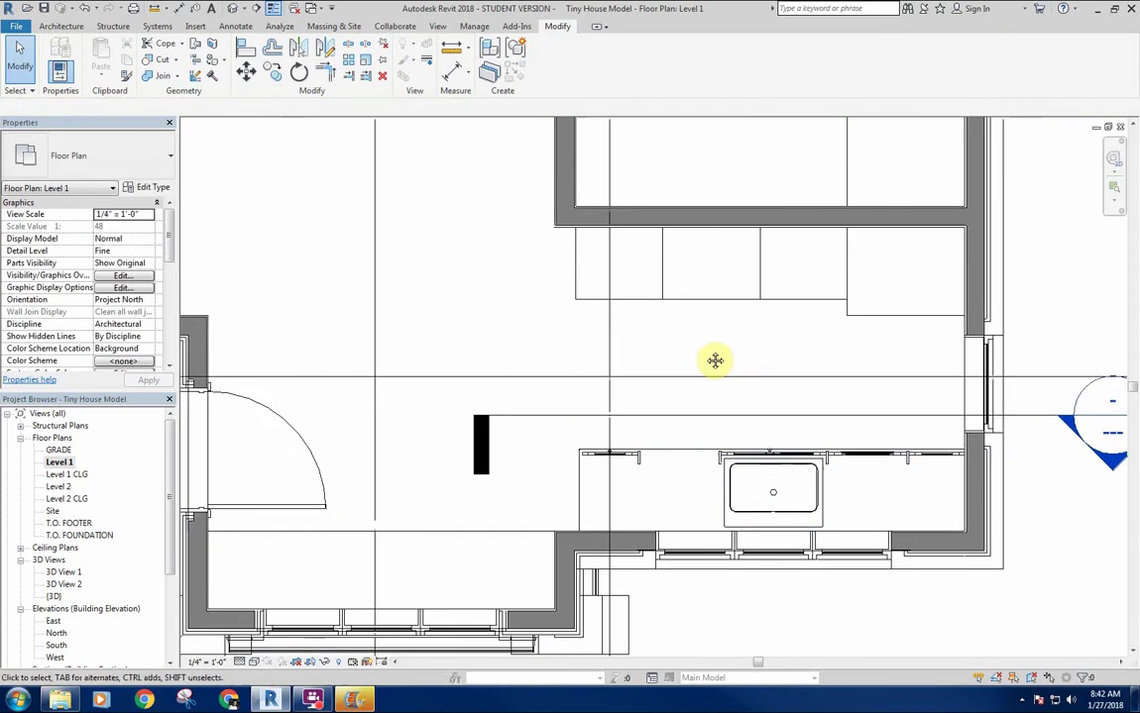
pyautogui.scroll(-3, 412, 366)
pyautogui.moveTo(440, 363); pyautogui.dragTo(521, 402, button='middle')
pyautogui.scroll(-4, 410, 301)
pyautogui.moveTo(422, 305); pyautogui.dragTo(409, 343, button='middle')
pyautogui.scroll(3, 387, 342)
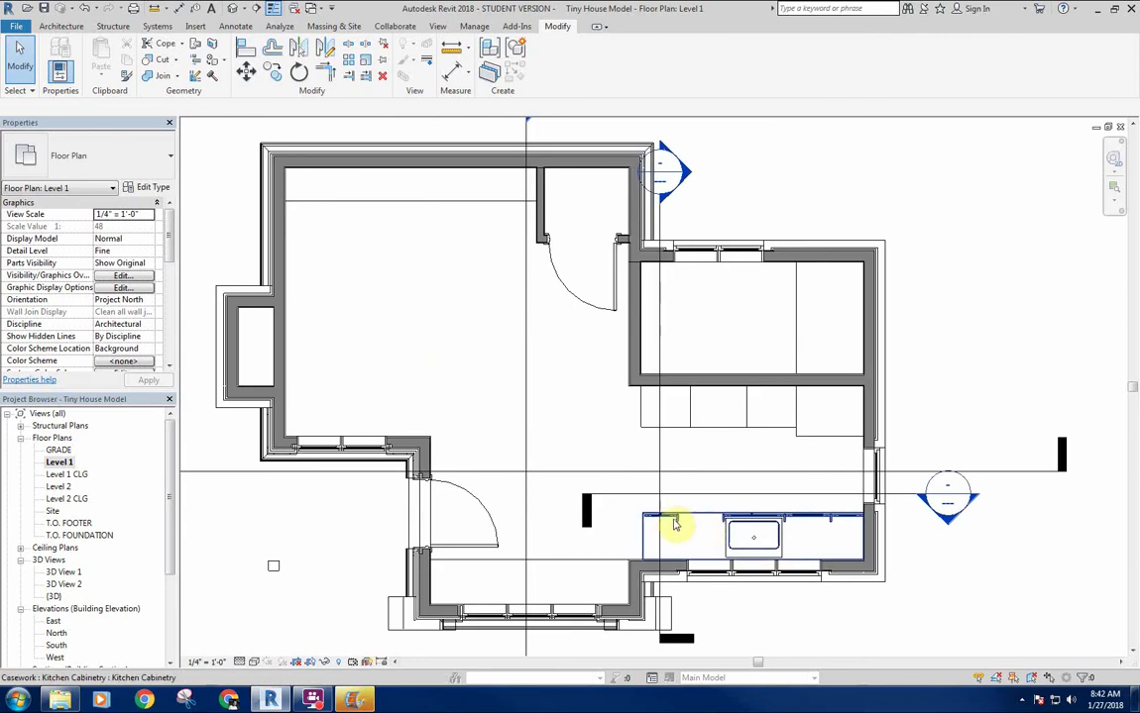
pyautogui.click(673, 525)
pyautogui.scroll(2, 684, 535)
pyautogui.press('Escape')
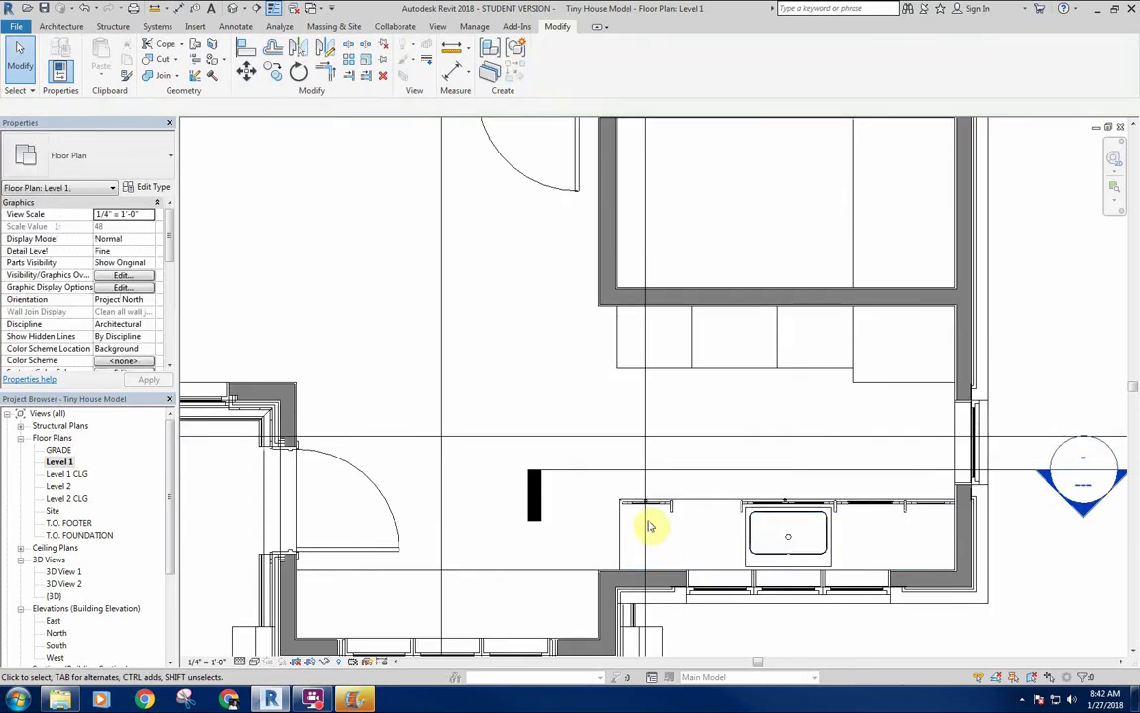
pyautogui.moveTo(641, 491); pyautogui.dragTo(670, 490, button='middle')
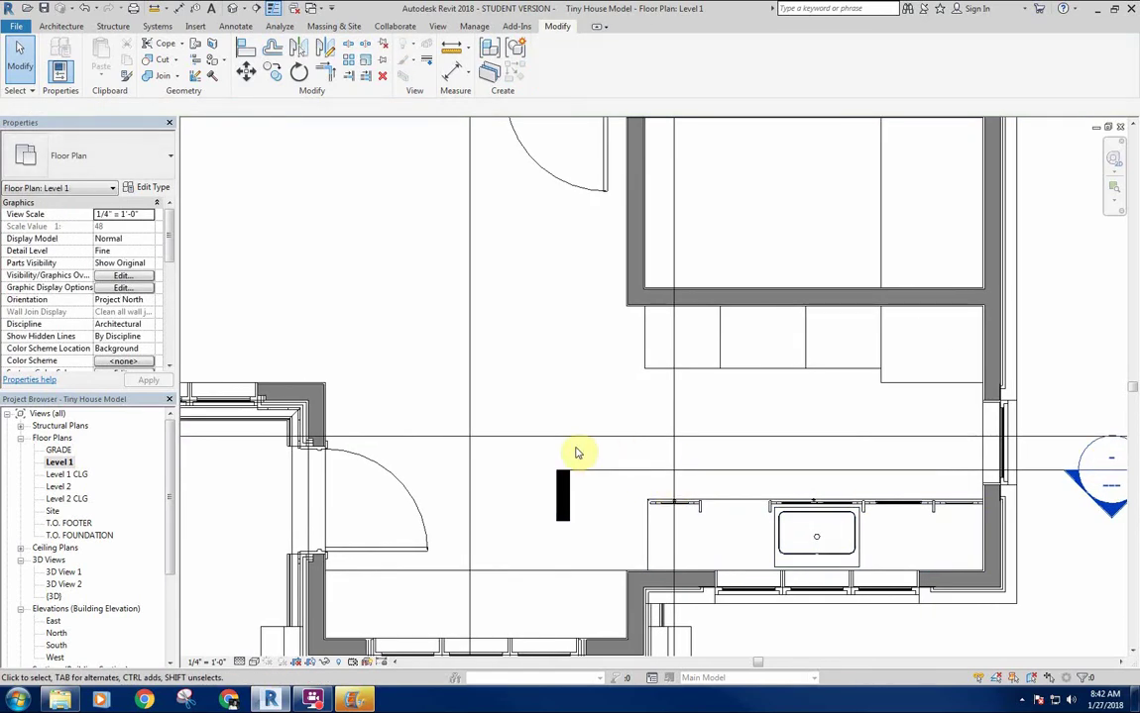
pyautogui.moveTo(537, 458); pyautogui.dragTo(502, 457, button='middle')
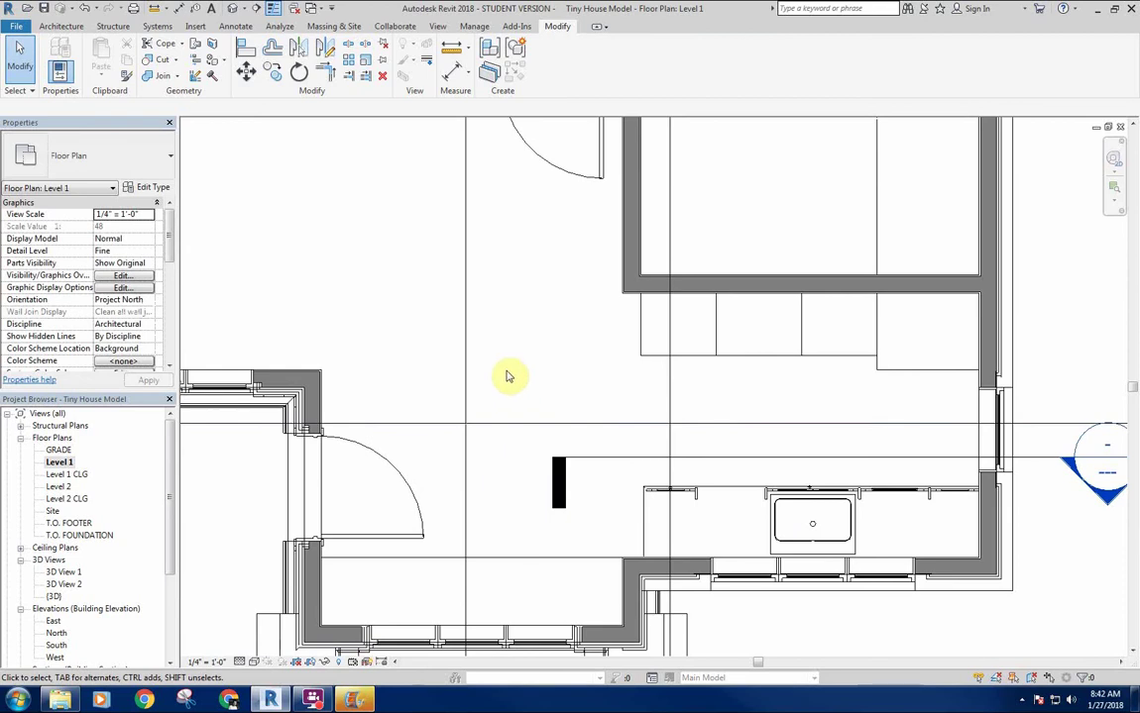